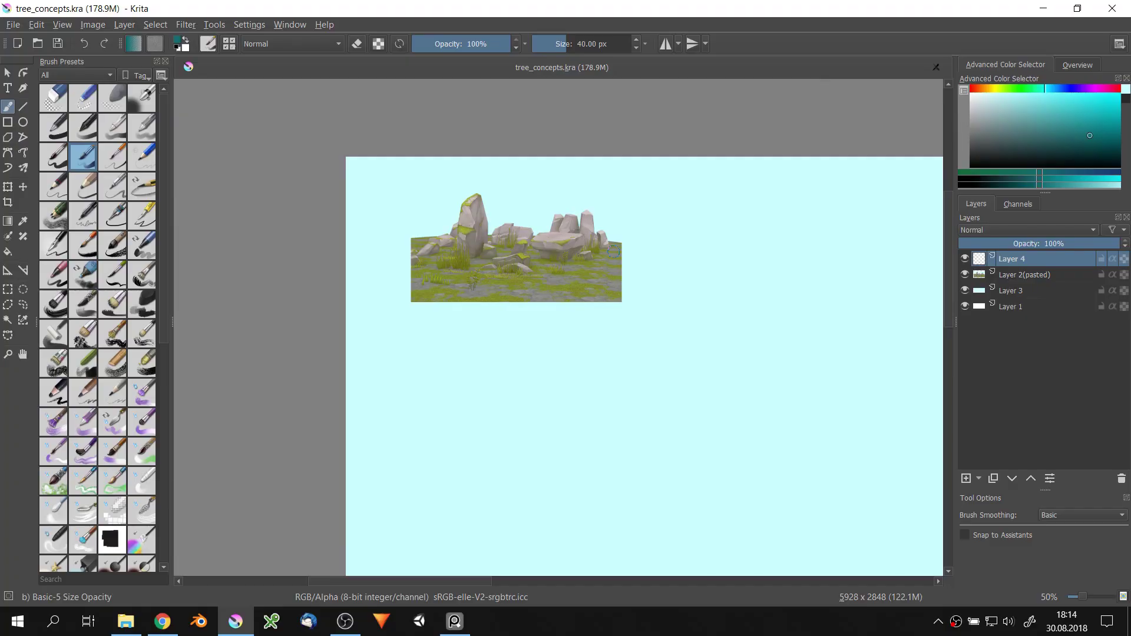
# - Back in Krita, pick a dark brown colour and the square kwadrat brush
pyautogui.hotkey('alt', 'Tab')
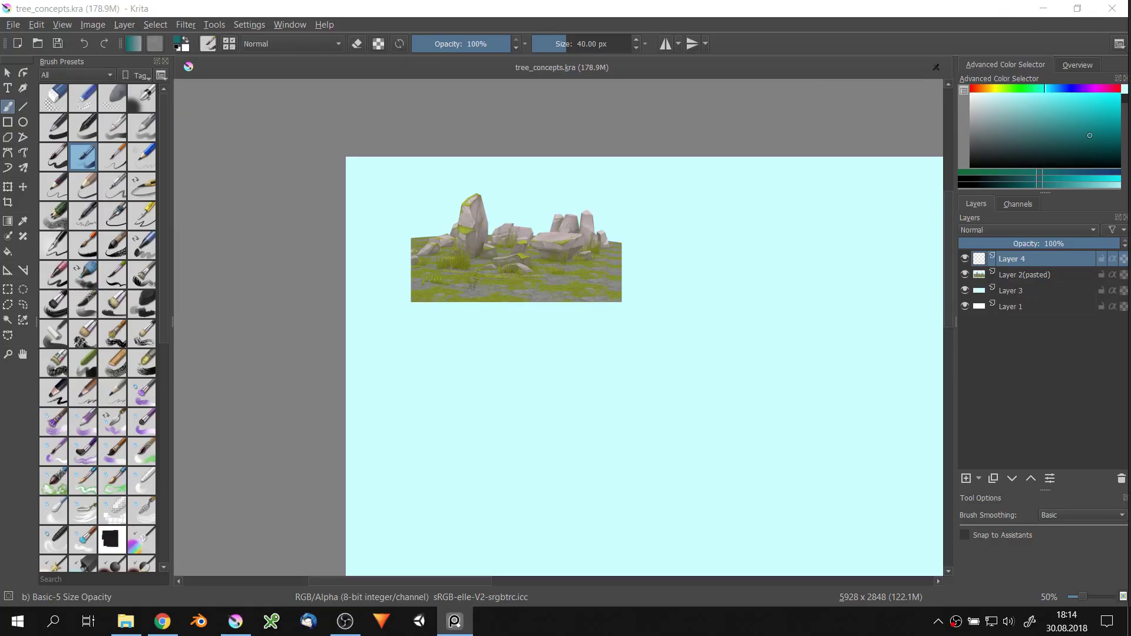
pyautogui.click(535, 585)
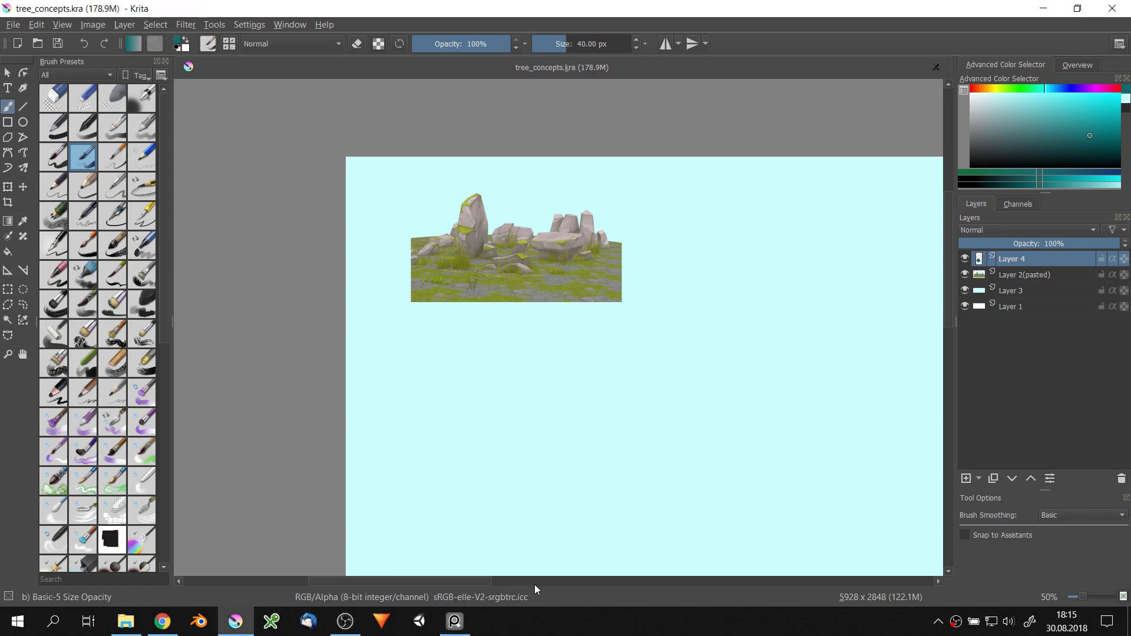
pyautogui.moveTo(496, 283); pyautogui.dragTo(530, 247)
pyautogui.click(978, 88)
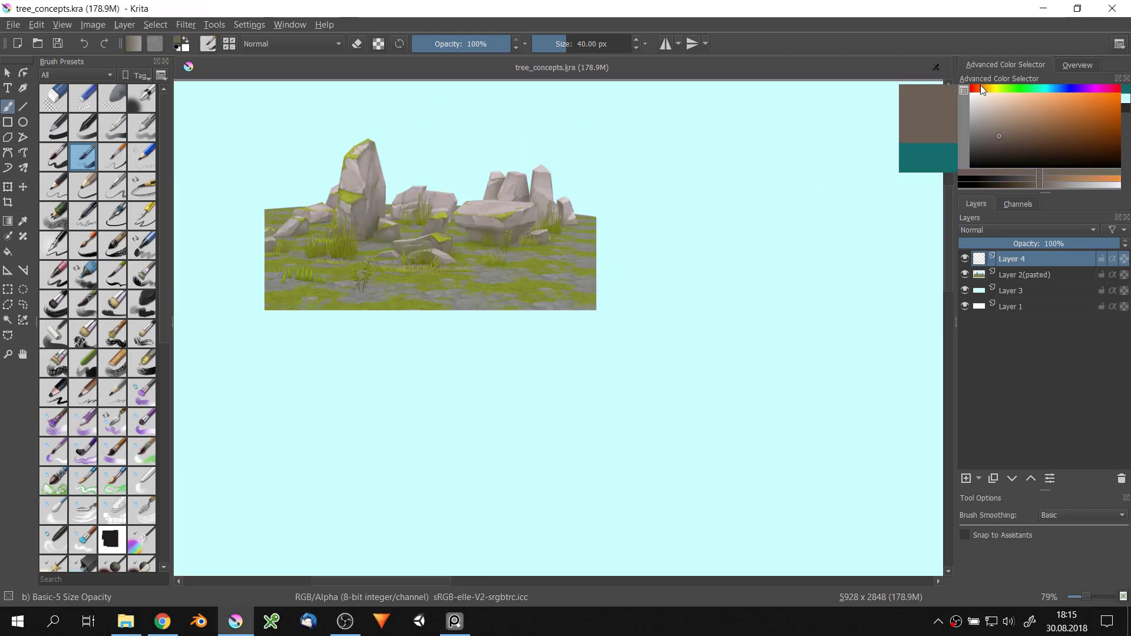
pyautogui.click(992, 147)
pyautogui.scroll(-5, 562, 355)
pyautogui.rightClick(480, 303)
pyautogui.click(442, 235)
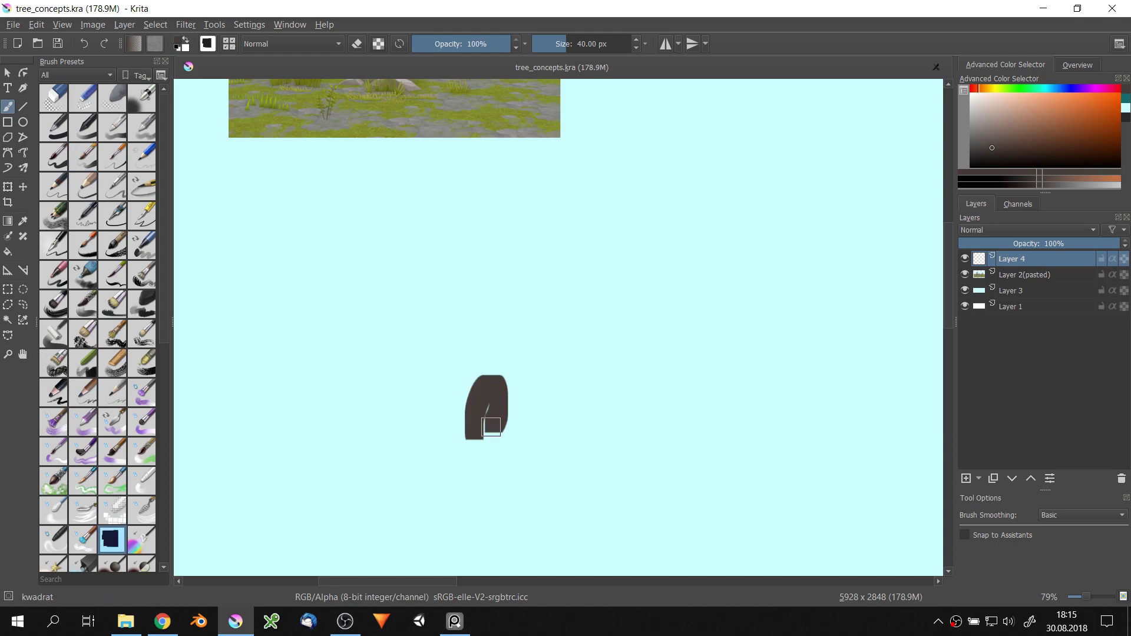
# - Paint a solid dark brown trunk stump, undoing a stray arch stroke
pyautogui.moveTo(434, 458); pyautogui.dragTo(506, 444)
pyautogui.hotkey('ctrl', 'z')
pyautogui.moveTo(449, 319); pyautogui.dragTo(404, 449)
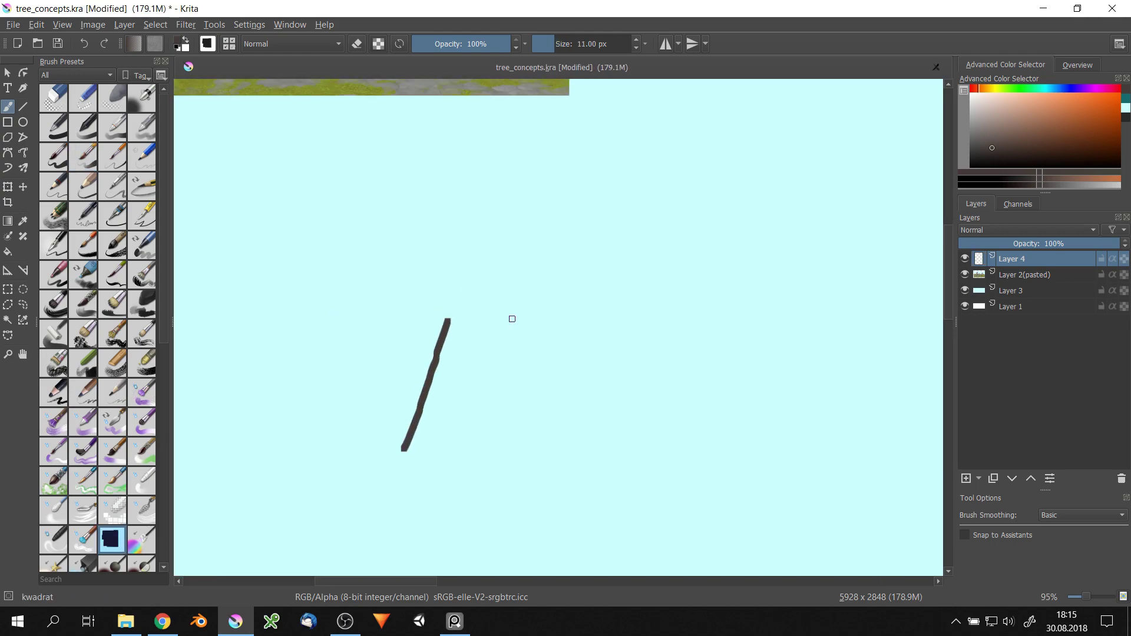
pyautogui.moveTo(509, 322); pyautogui.dragTo(529, 450)
pyautogui.moveTo(405, 443)
pyautogui.mouseDown()
pyautogui.moveTo(445, 459)
pyautogui.moveTo(530, 454)
pyautogui.mouseUp()
pyautogui.press(']')
pyautogui.press(']')
pyautogui.moveTo(448, 321)
pyautogui.mouseDown()
pyautogui.moveTo(446, 411)
pyautogui.moveTo(514, 449)
pyautogui.mouseUp()
# - Paint thick branches rising to the upper right and upper left from the trunk
pyautogui.scroll(1, 496, 333)
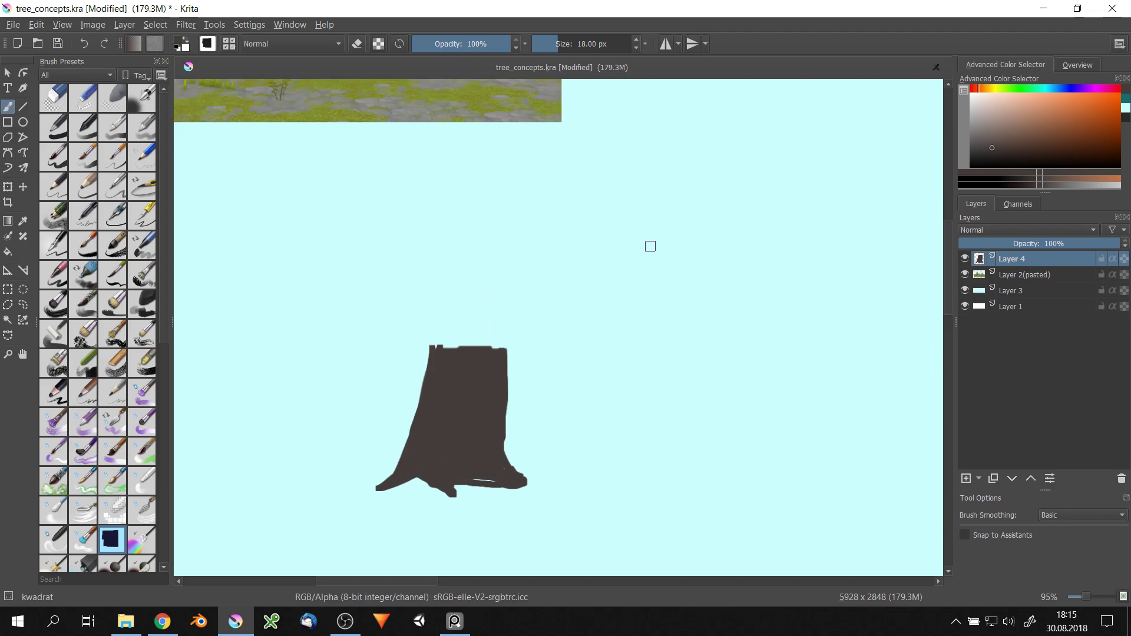
pyautogui.moveTo(651, 243); pyautogui.dragTo(501, 355)
pyautogui.scroll(1, 504, 358)
pyautogui.press('[')
pyautogui.moveTo(362, 213); pyautogui.dragTo(462, 377)
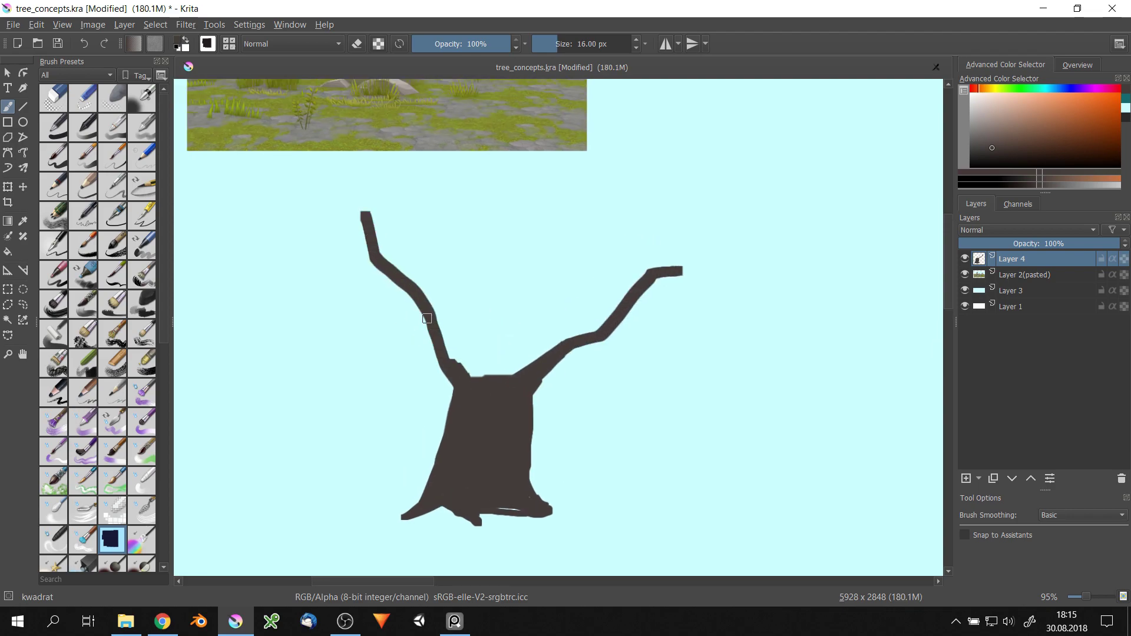
pyautogui.press(']')
pyautogui.press(']')
pyautogui.press(']')
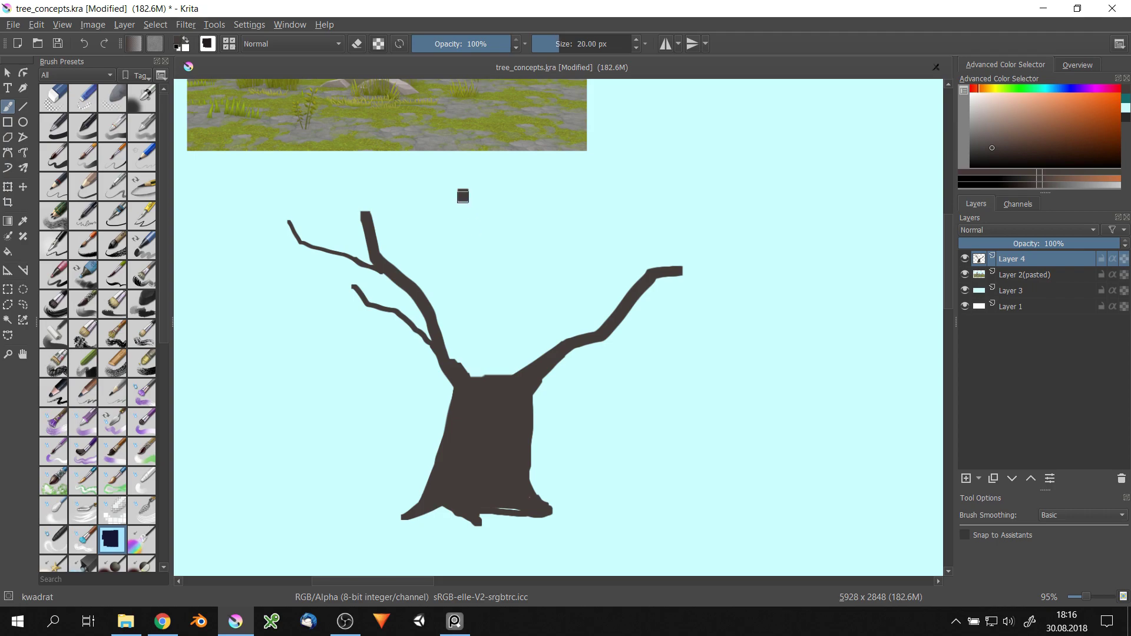
pyautogui.moveTo(462, 194); pyautogui.dragTo(485, 354)
pyautogui.scroll(1, 492, 300)
pyautogui.moveTo(518, 231)
pyautogui.mouseDown()
pyautogui.moveTo(482, 302)
pyautogui.moveTo(543, 176)
pyautogui.mouseUp()
# - Add a new branch from the trunk and a thin twig off the right branch
pyautogui.scroll(-1, 553, 286)
pyautogui.press('[')
pyautogui.press('[')
pyautogui.moveTo(569, 268); pyautogui.dragTo(496, 385)
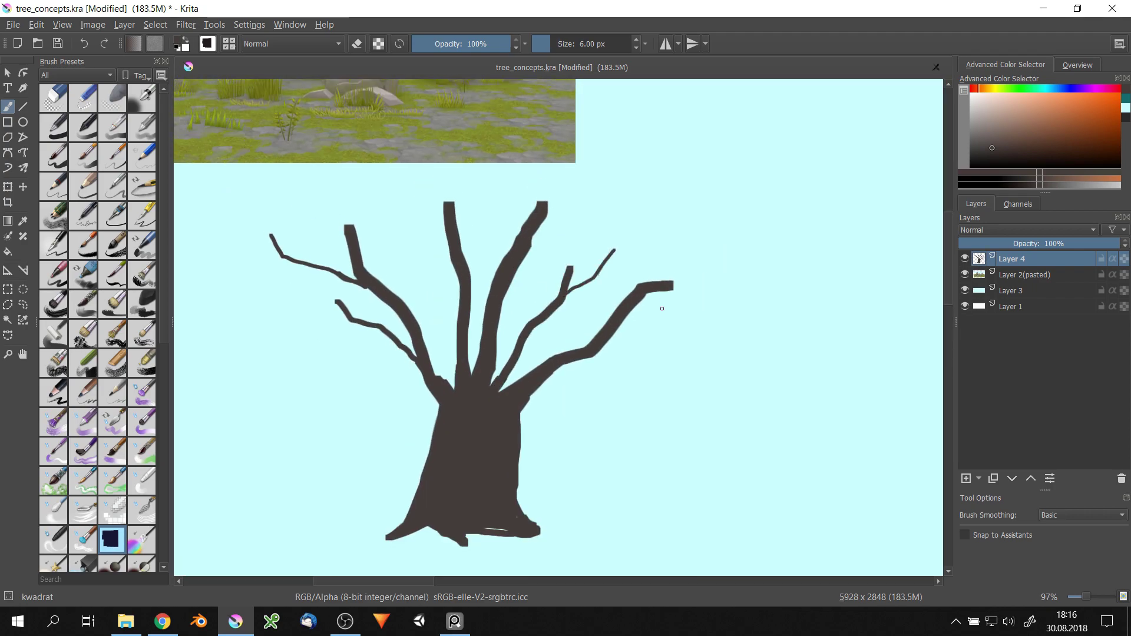
pyautogui.moveTo(622, 322); pyautogui.dragTo(689, 316)
pyautogui.scroll(-3, 483, 371)
pyautogui.scroll(3, 515, 349)
# - Paint further branches on the right and up into the crown
pyautogui.press(']')
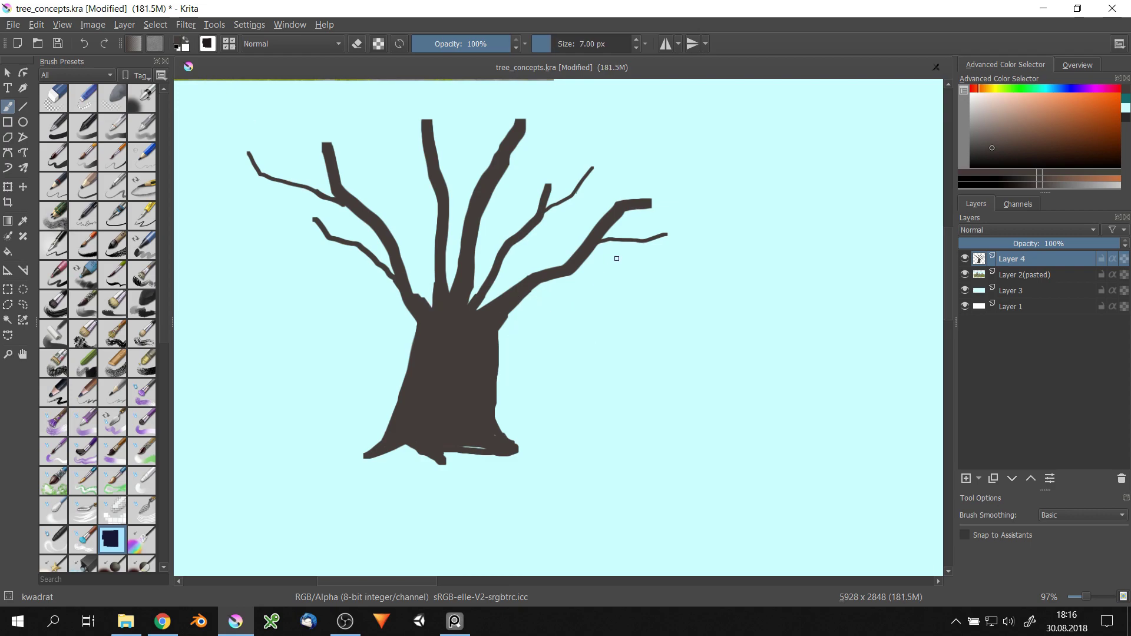
pyautogui.moveTo(617, 259)
pyautogui.mouseDown()
pyautogui.moveTo(501, 353)
pyautogui.moveTo(455, 254)
pyautogui.mouseUp()
pyautogui.scroll(-3, 501, 354)
pyautogui.scroll(2, 435, 308)
pyautogui.press(']')
pyautogui.press(']')
pyautogui.press(']')
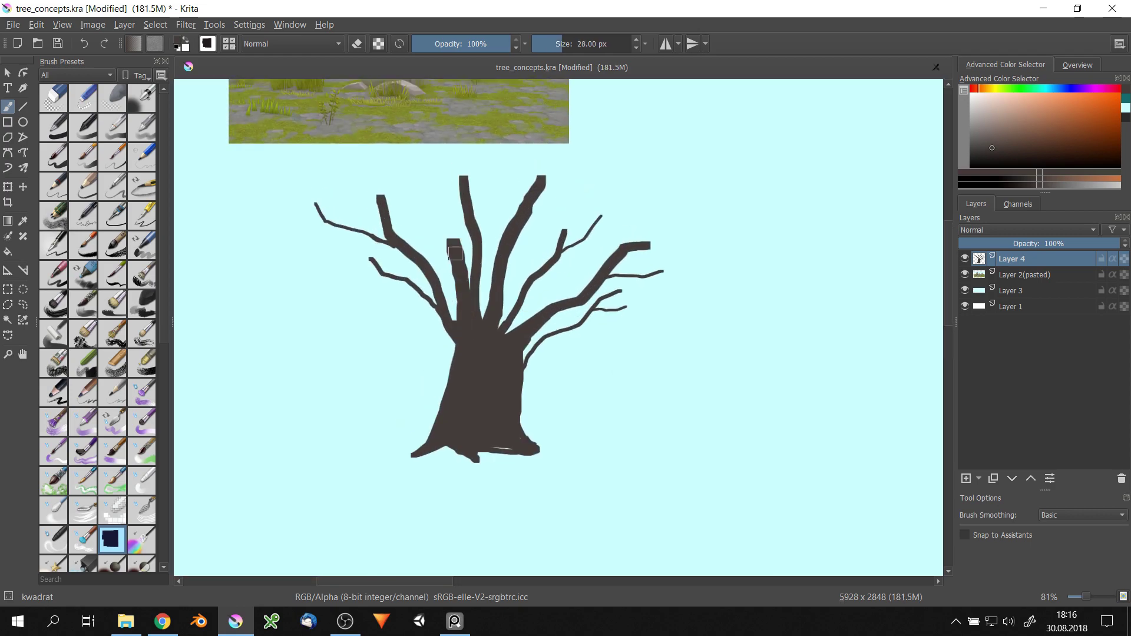
pyautogui.moveTo(508, 327)
pyautogui.mouseDown()
pyautogui.moveTo(526, 250)
pyautogui.moveTo(485, 226)
pyautogui.mouseUp()
pyautogui.scroll(-3, 431, 346)
pyautogui.scroll(2, 432, 346)
# - Pick a brighter green for the foliage, undoing an olive blob
pyautogui.press('[')
pyautogui.keyDown('ctrl'); pyautogui.click(506, 159); pyautogui.keyUp('ctrl')
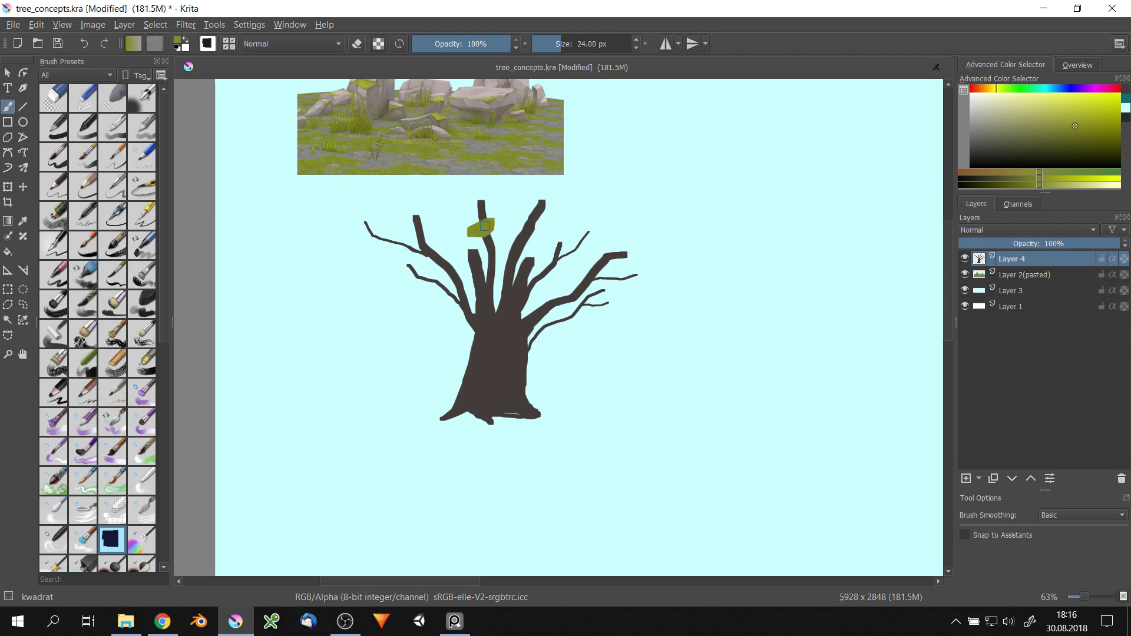
pyautogui.hotkey('ctrl', 'z')
pyautogui.click(1075, 122)
pyautogui.click(999, 88)
pyautogui.press(']')
# - Paint large green foliage clumps over the branch tips and above the crown
pyautogui.moveTo(339, 246); pyautogui.dragTo(441, 232)
pyautogui.moveTo(385, 288)
pyautogui.mouseDown()
pyautogui.moveTo(489, 266)
pyautogui.moveTo(501, 304)
pyautogui.mouseUp()
pyautogui.press(']')
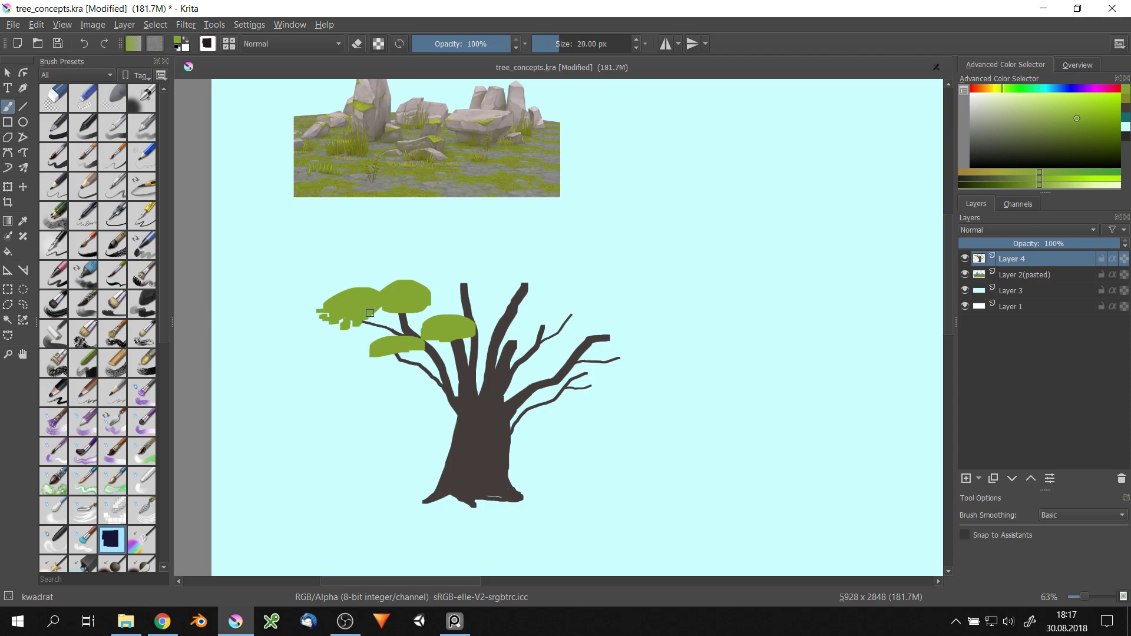
pyautogui.press(']')
pyautogui.press(']')
pyautogui.press(']')
pyautogui.moveTo(439, 291)
pyautogui.mouseDown()
pyautogui.moveTo(480, 283)
pyautogui.moveTo(366, 247)
pyautogui.mouseUp()
pyautogui.press(']')
pyautogui.press(']')
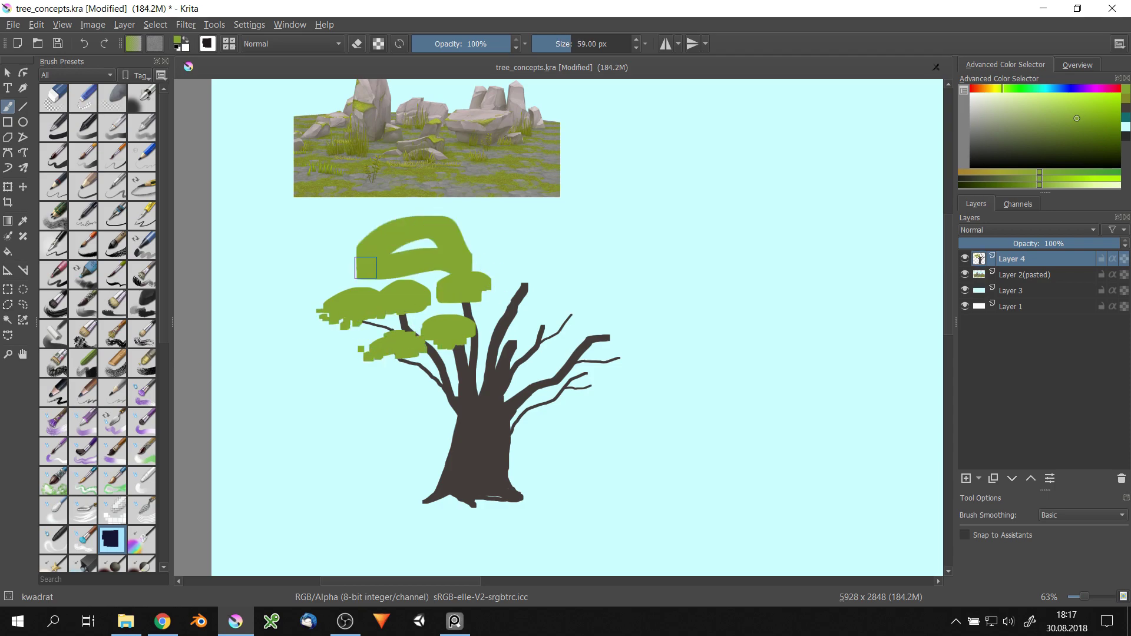
pyautogui.moveTo(478, 253); pyautogui.dragTo(565, 248)
pyautogui.moveTo(512, 295)
pyautogui.mouseDown()
pyautogui.moveTo(581, 278)
pyautogui.moveTo(642, 306)
pyautogui.moveTo(518, 324)
pyautogui.moveTo(471, 312)
pyautogui.mouseUp()
pyautogui.scroll(-3, 547, 258)
# - Shift the tree right of the rocks and fill out the crown's lower left and right
pyautogui.moveTo(559, 266); pyautogui.dragTo(636, 259)
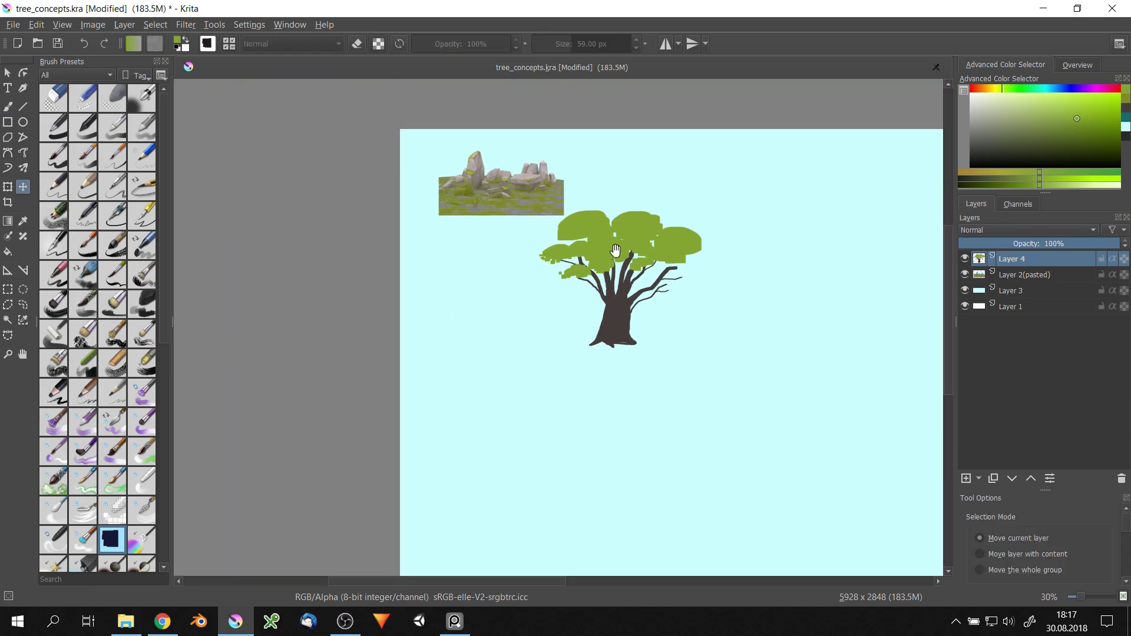
pyautogui.moveTo(642, 204)
pyautogui.mouseDown()
pyautogui.moveTo(551, 228)
pyautogui.moveTo(584, 225)
pyautogui.mouseUp()
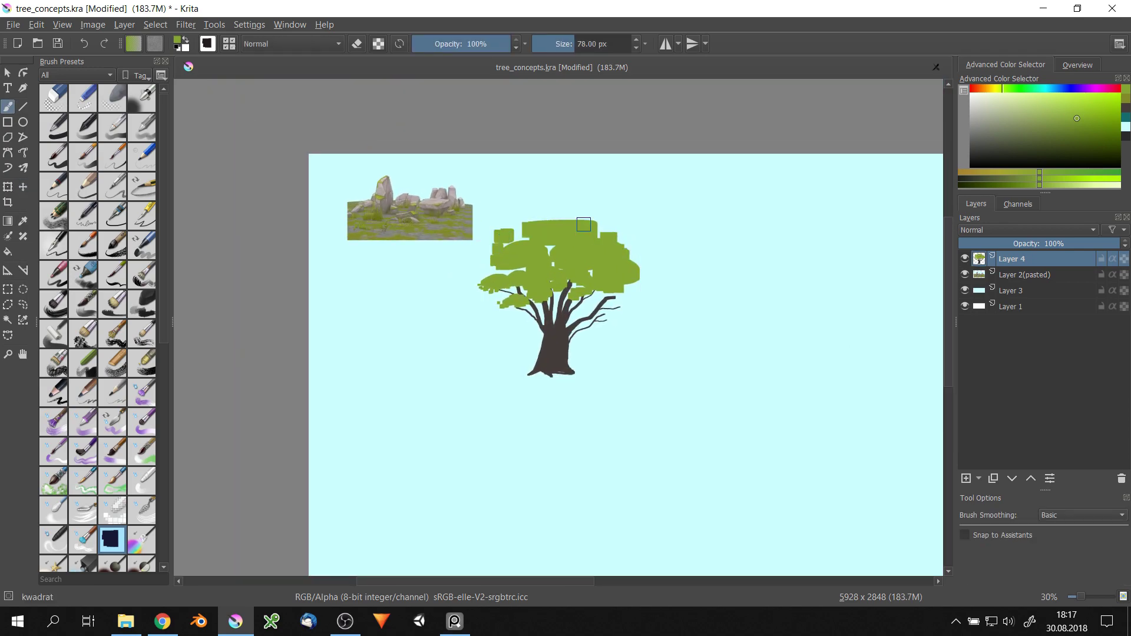
pyautogui.moveTo(612, 301); pyautogui.dragTo(612, 321)
pyautogui.moveTo(530, 319); pyautogui.dragTo(508, 319)
pyautogui.scroll(3, 437, 321)
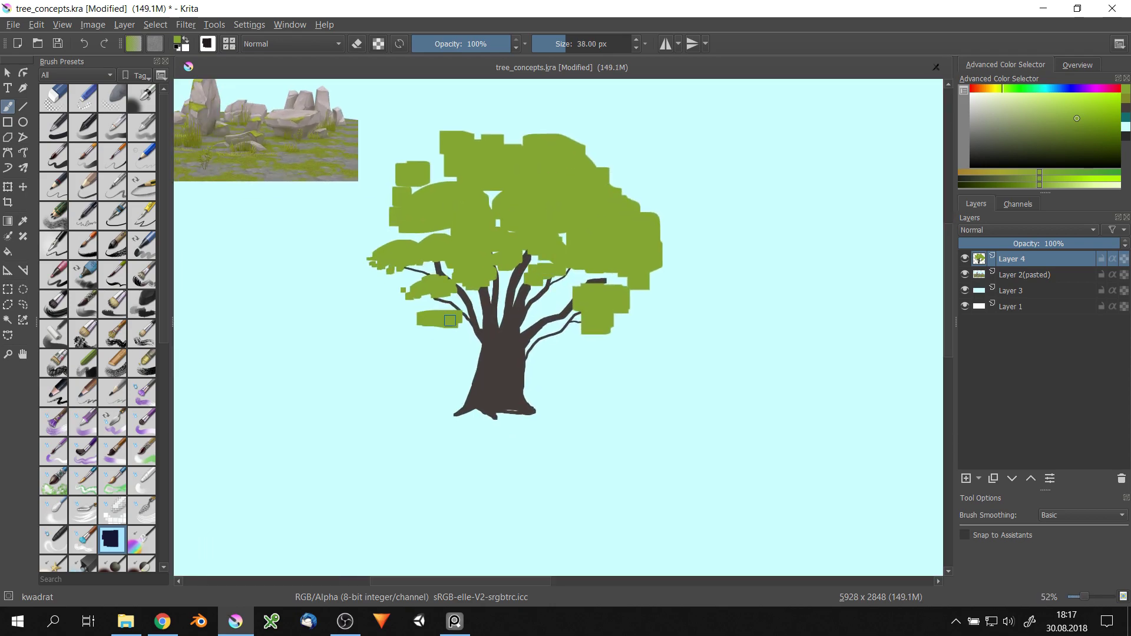
pyautogui.scroll(2, 457, 319)
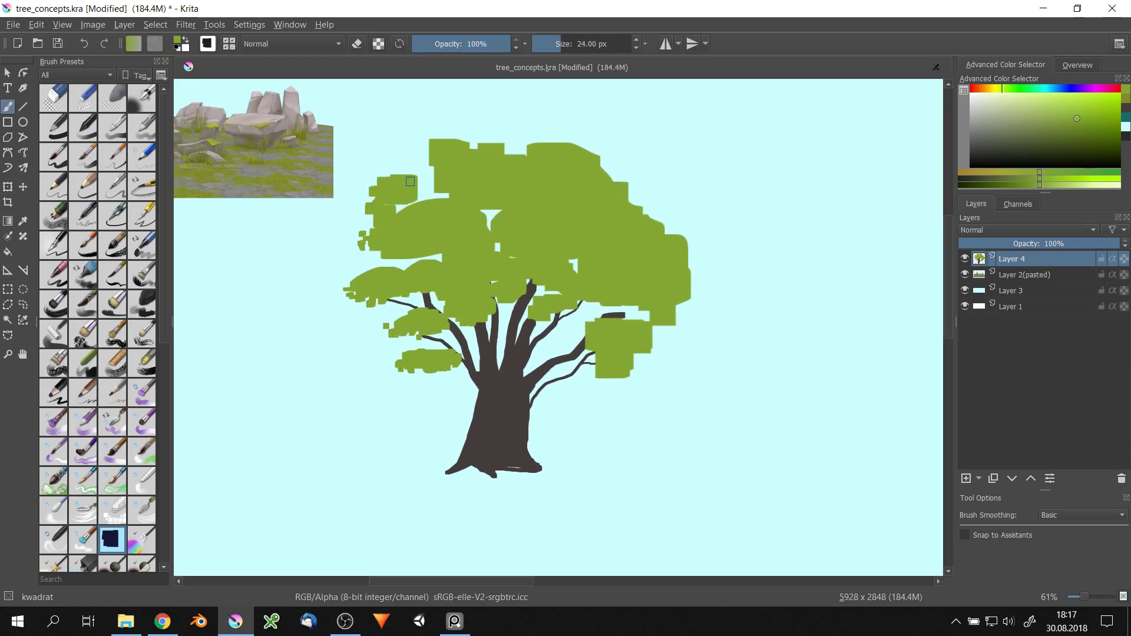
pyautogui.moveTo(383, 321); pyautogui.dragTo(330, 318)
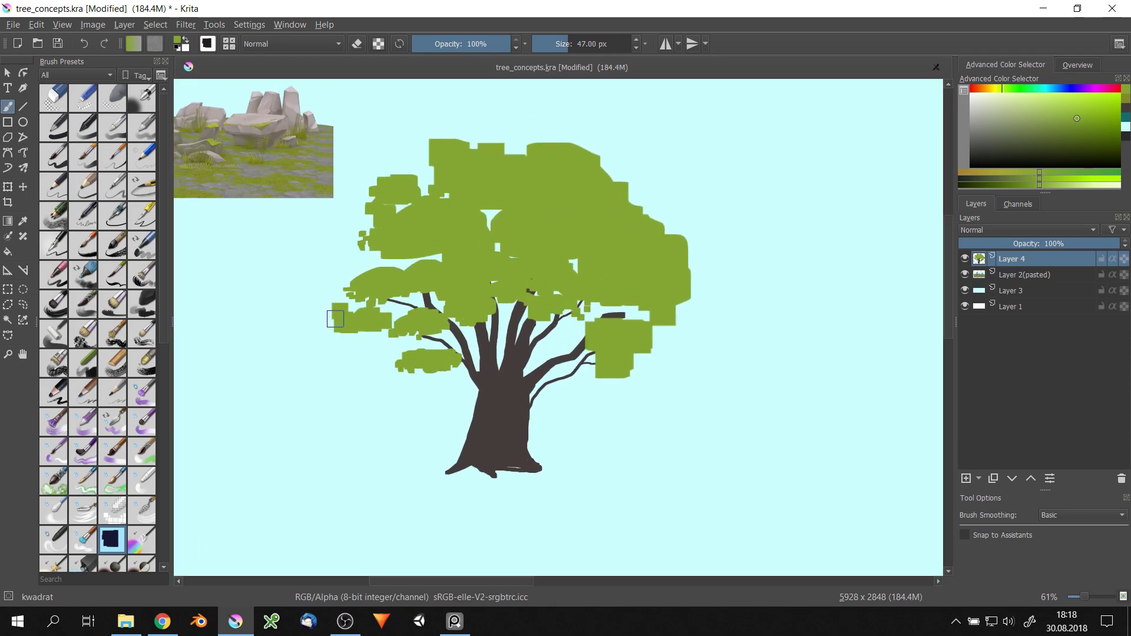
pyautogui.moveTo(648, 312); pyautogui.dragTo(722, 315)
pyautogui.moveTo(474, 346); pyautogui.dragTo(640, 245)
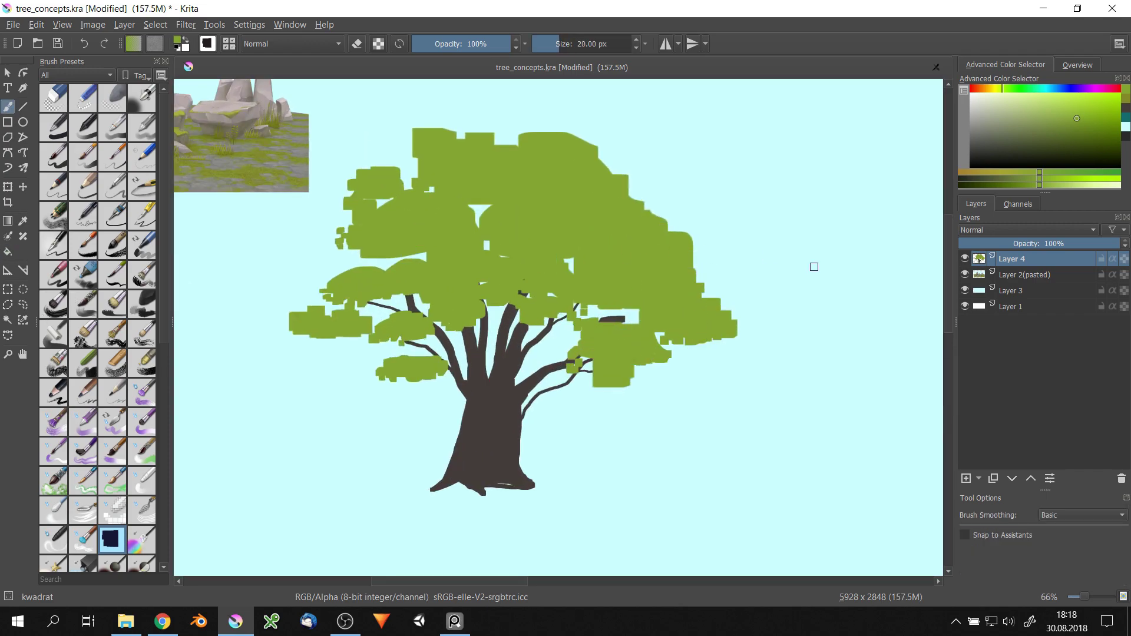
# - On a new layer, paint darker green shading across the crown
pyautogui.click(1025, 275)
pyautogui.press('Insert')
pyautogui.press('k')
pyautogui.moveTo(637, 318)
pyautogui.mouseDown()
pyautogui.moveTo(452, 310)
pyautogui.moveTo(568, 253)
pyautogui.mouseUp()
pyautogui.scroll(-3, 568, 253)
pyautogui.scroll(2, 556, 241)
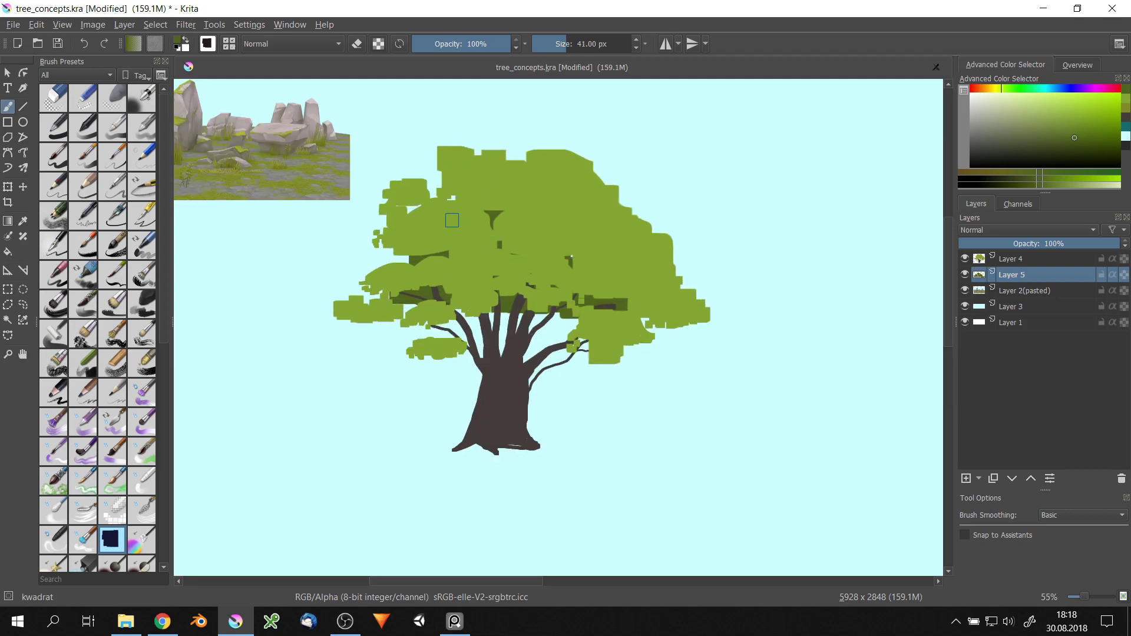
pyautogui.scroll(1, 542, 242)
# - Merge the shading layer down into the tree layer with Ctrl+E
pyautogui.keyDown('shift'); pyautogui.click(1011, 258); pyautogui.keyUp('shift')
pyautogui.hotkey('ctrl', 'e')
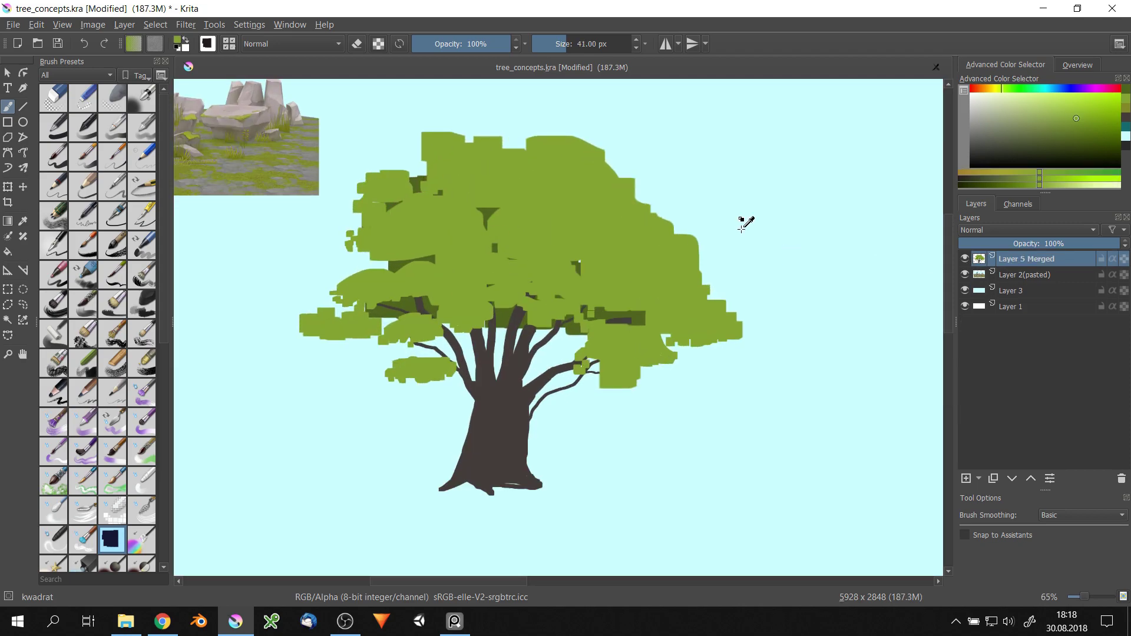
pyautogui.scroll(1, 550, 253)
pyautogui.rightClick(543, 232)
# - With the flat bristle brush, add light yellow-green highlights on the left leaf clumps
pyautogui.click(618, 206)
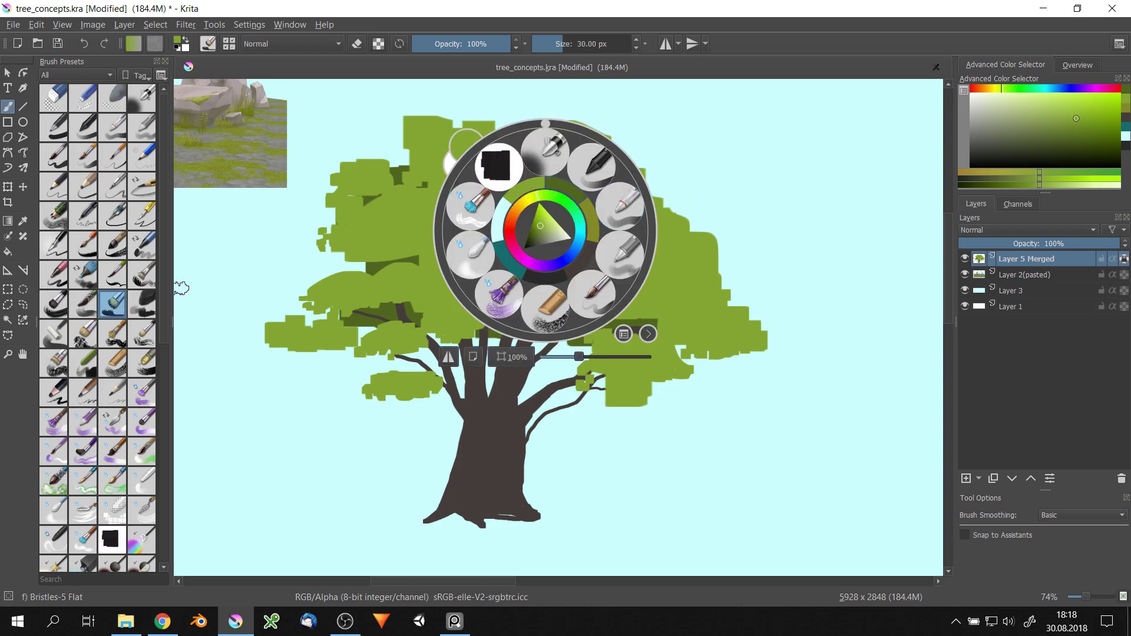
pyautogui.press('l')
pyautogui.press('[')
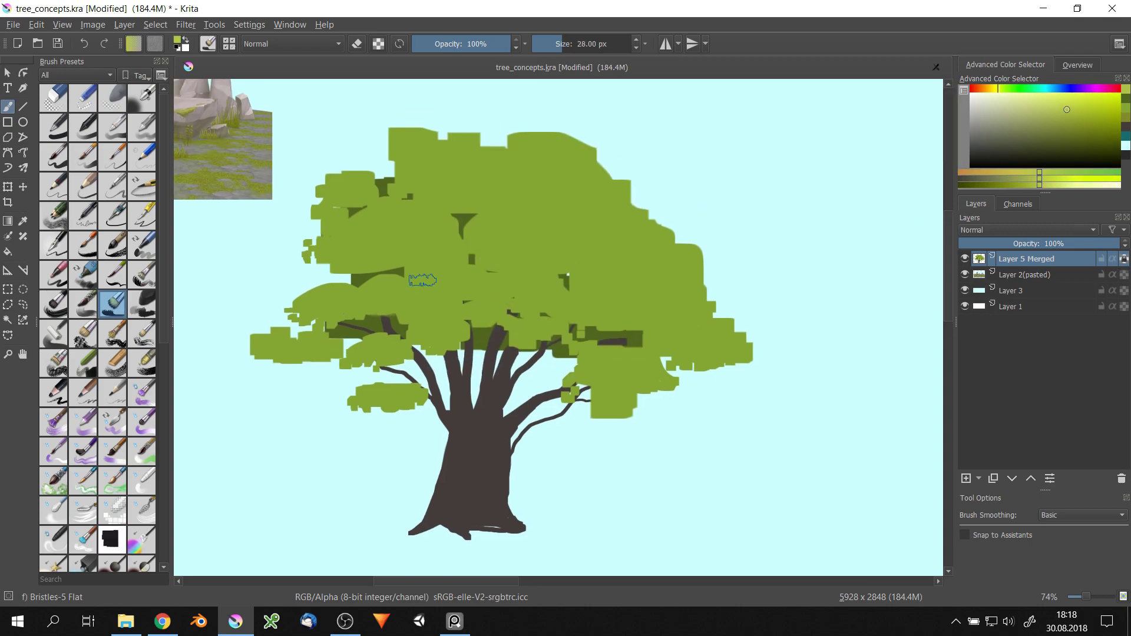
pyautogui.moveTo(412, 292); pyautogui.dragTo(300, 300)
pyautogui.press('[')
pyautogui.press('[')
pyautogui.moveTo(271, 347)
pyautogui.mouseDown()
pyautogui.moveTo(394, 349)
pyautogui.moveTo(474, 327)
pyautogui.mouseUp()
# - Highlight the upper crown with more light-green strokes
pyautogui.scroll(-3, 520, 250)
pyautogui.press(']')
pyautogui.press(']')
pyautogui.press(']')
pyautogui.moveTo(422, 236)
pyautogui.mouseDown()
pyautogui.moveTo(486, 233)
pyautogui.moveTo(552, 253)
pyautogui.moveTo(507, 277)
pyautogui.mouseUp()
pyautogui.moveTo(436, 186)
pyautogui.mouseDown()
pyautogui.moveTo(559, 195)
pyautogui.moveTo(578, 223)
pyautogui.mouseUp()
pyautogui.moveTo(406, 218); pyautogui.dragTo(506, 229)
pyautogui.press(']')
pyautogui.moveTo(560, 247)
pyautogui.mouseDown()
pyautogui.moveTo(582, 250)
pyautogui.moveTo(565, 309)
pyautogui.moveTo(648, 300)
pyautogui.mouseUp()
pyautogui.scroll(-3, 429, 303)
pyautogui.scroll(6, 446, 247)
# - Paint darker green over the left, lower-left and lower-right foliage clumps
pyautogui.press('[')
pyautogui.press('[')
pyautogui.press('[')
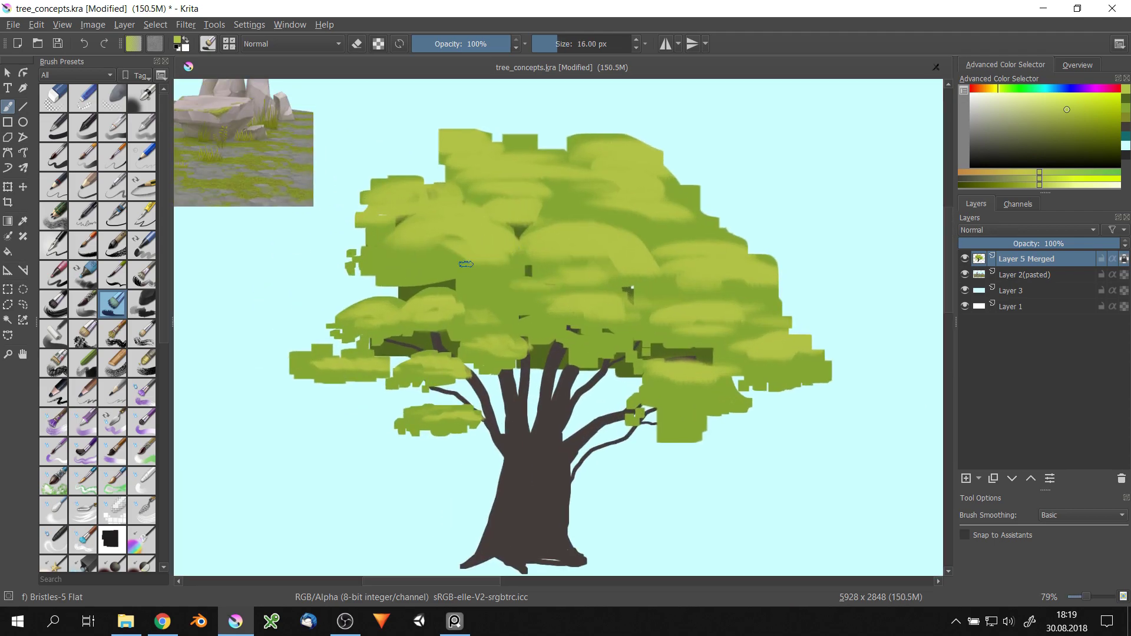
pyautogui.press('[')
pyautogui.press('[')
pyautogui.press('[')
pyautogui.keyDown('ctrl'); pyautogui.click(493, 304); pyautogui.keyUp('ctrl')
pyautogui.scroll(2, 348, 264)
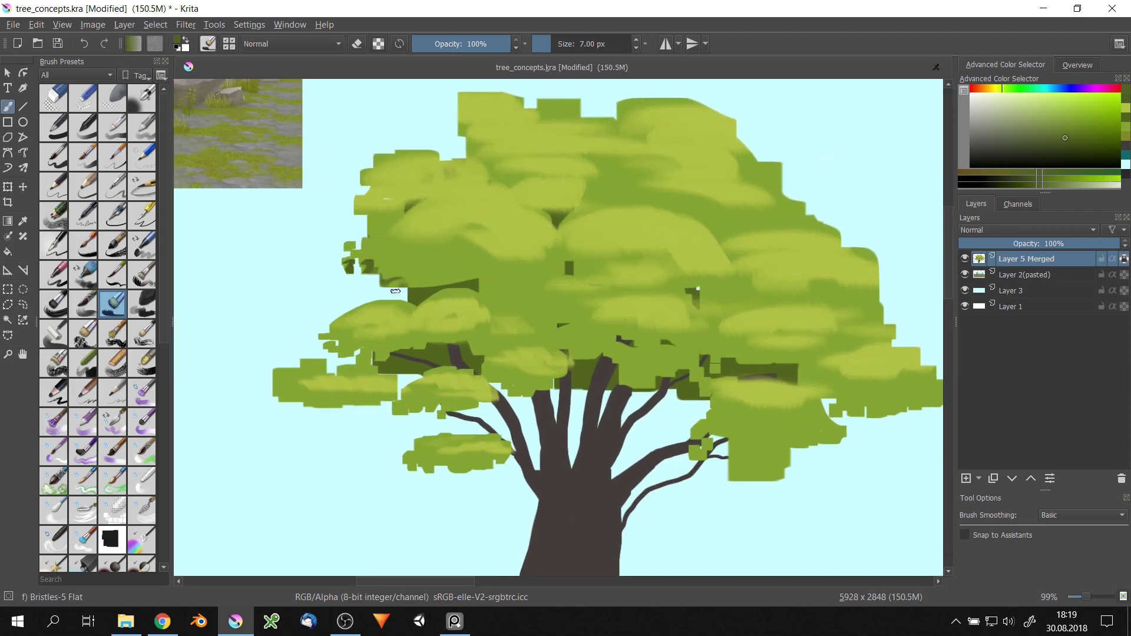
pyautogui.moveTo(435, 337)
pyautogui.mouseDown()
pyautogui.moveTo(348, 361)
pyautogui.moveTo(325, 353)
pyautogui.mouseUp()
pyautogui.moveTo(276, 378)
pyautogui.mouseDown()
pyautogui.moveTo(336, 412)
pyautogui.moveTo(465, 412)
pyautogui.mouseUp()
pyautogui.moveTo(410, 457); pyautogui.dragTo(490, 459)
pyautogui.press(']')
pyautogui.scroll(-2, 492, 303)
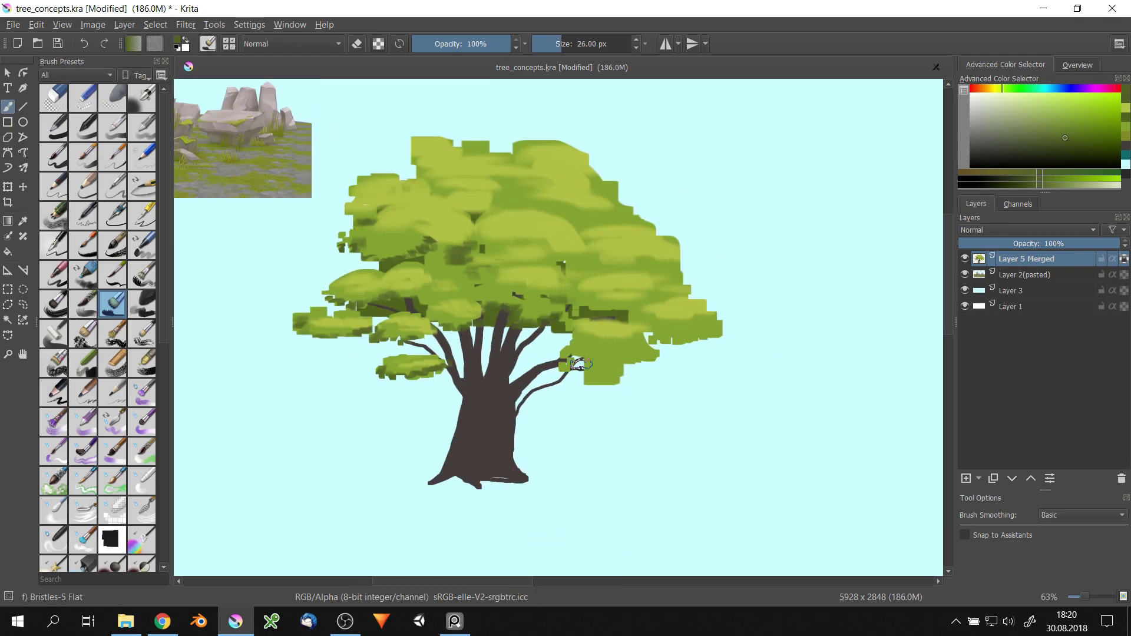
pyautogui.moveTo(580, 364)
pyautogui.mouseDown()
pyautogui.moveTo(692, 328)
pyautogui.moveTo(623, 305)
pyautogui.mouseUp()
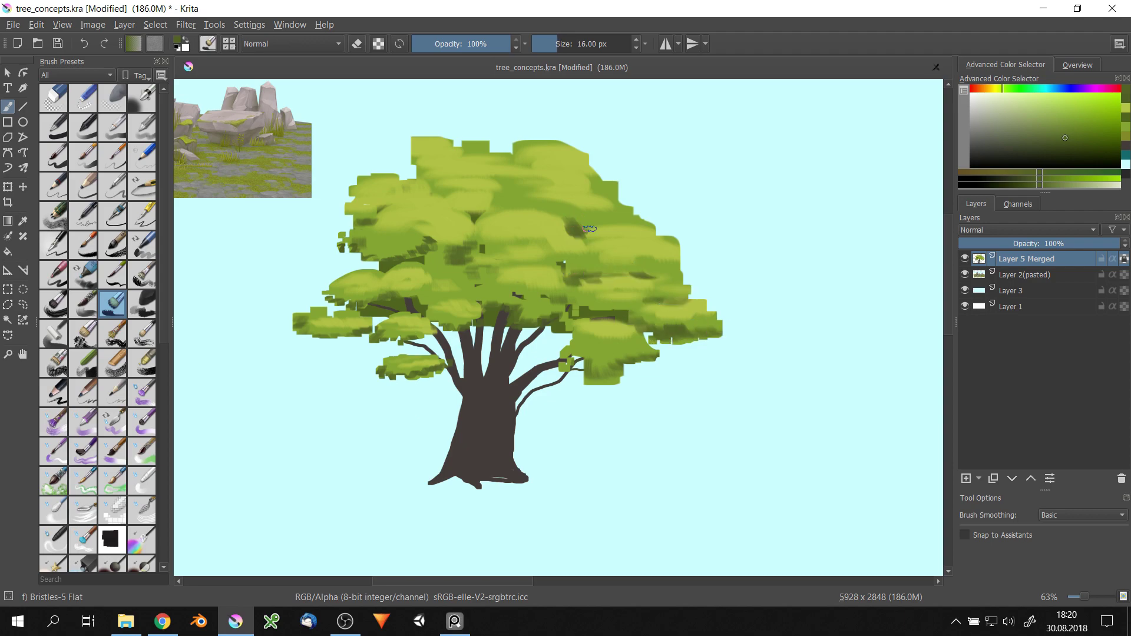
# - Sample a lighter and then a darker green from the crown
pyautogui.scroll(-4, 432, 303)
pyautogui.scroll(3, 476, 236)
pyautogui.keyDown('ctrl'); pyautogui.click(476, 236); pyautogui.keyUp('ctrl')
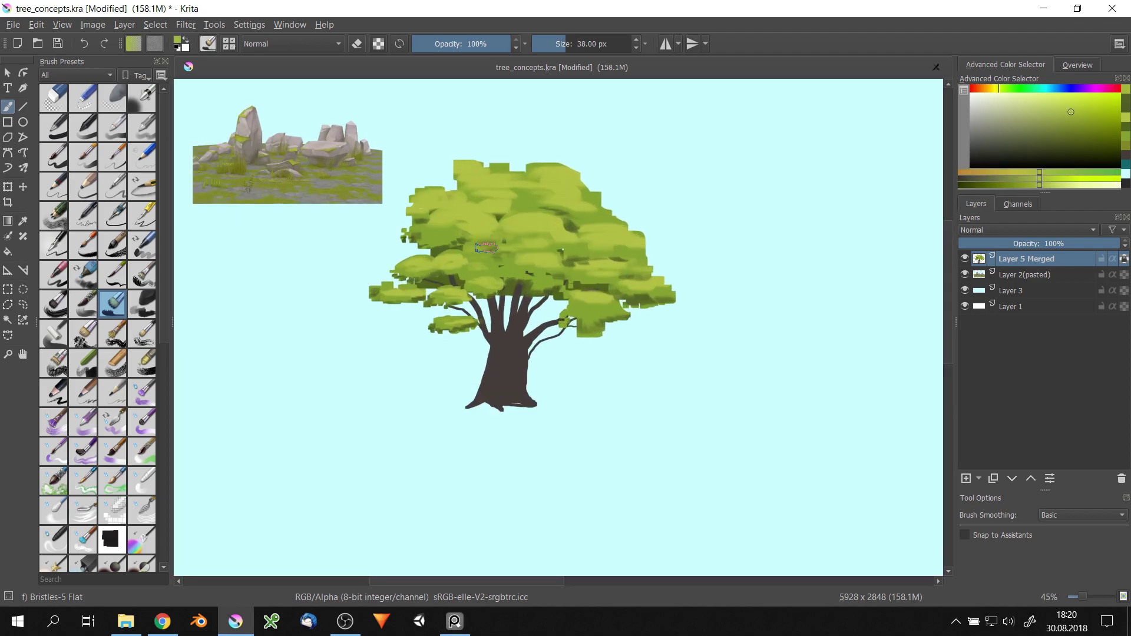
pyautogui.press('[')
pyautogui.press('[')
pyautogui.press('[')
pyautogui.keyDown('ctrl'); pyautogui.click(485, 242); pyautogui.keyUp('ctrl')
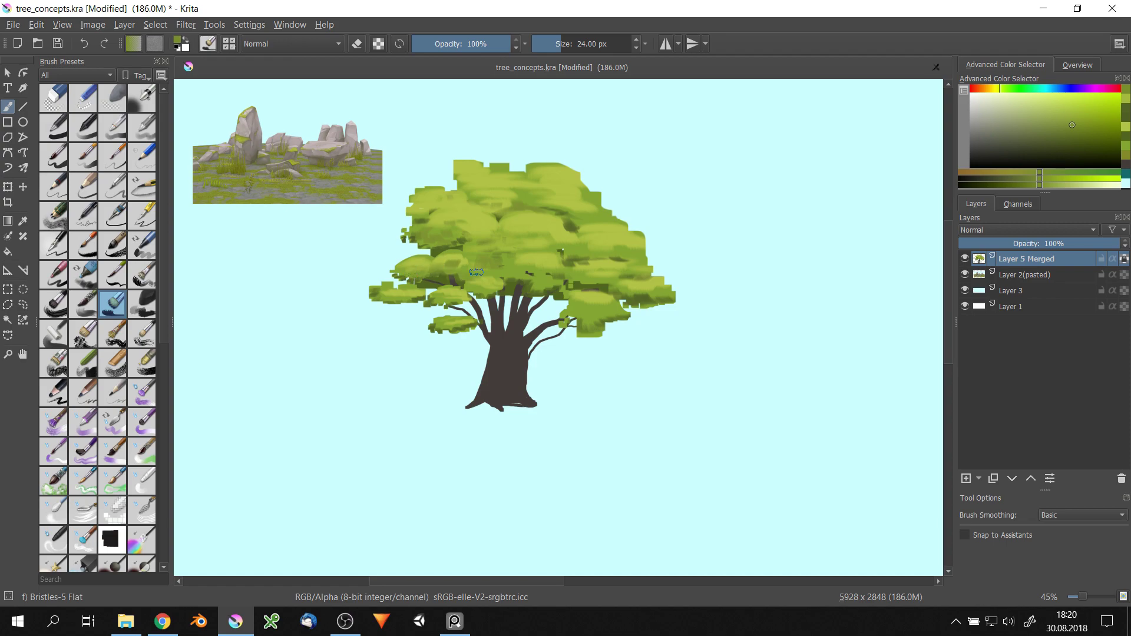
# - Paint light-brown bark streaks down the trunk with a smaller brush
pyautogui.scroll(5, 524, 373)
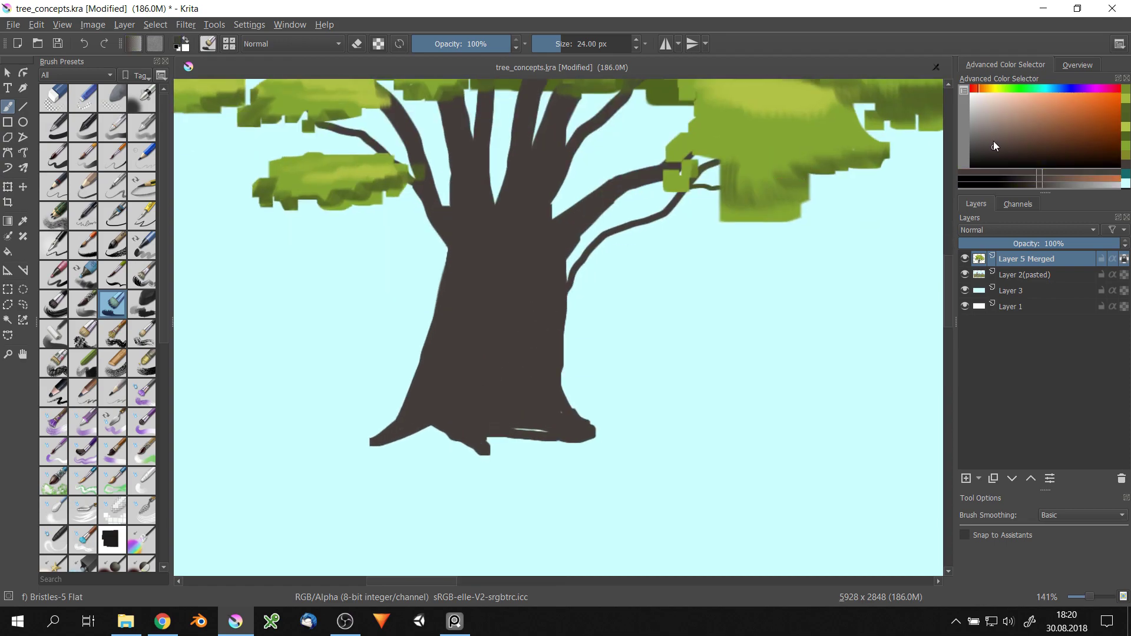
pyautogui.keyDown('ctrl'); pyautogui.click(514, 254); pyautogui.keyUp('ctrl')
pyautogui.press('[')
pyautogui.press('[')
pyautogui.press('[')
pyautogui.press('[')
pyautogui.press('[')
pyautogui.press('[')
pyautogui.moveTo(468, 247); pyautogui.dragTo(454, 336)
pyautogui.moveTo(489, 277); pyautogui.dragTo(483, 424)
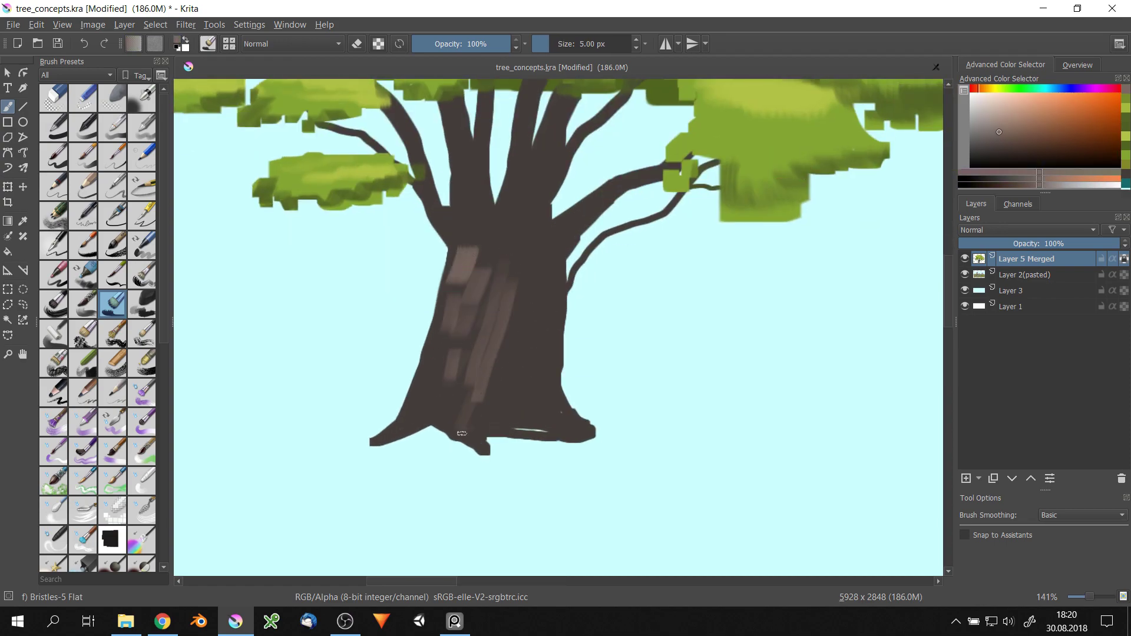
pyautogui.moveTo(448, 312); pyautogui.dragTo(412, 436)
pyautogui.moveTo(465, 215)
pyautogui.mouseDown()
pyautogui.moveTo(526, 304)
pyautogui.moveTo(495, 436)
pyautogui.mouseUp()
pyautogui.moveTo(548, 247); pyautogui.dragTo(542, 435)
pyautogui.press('[')
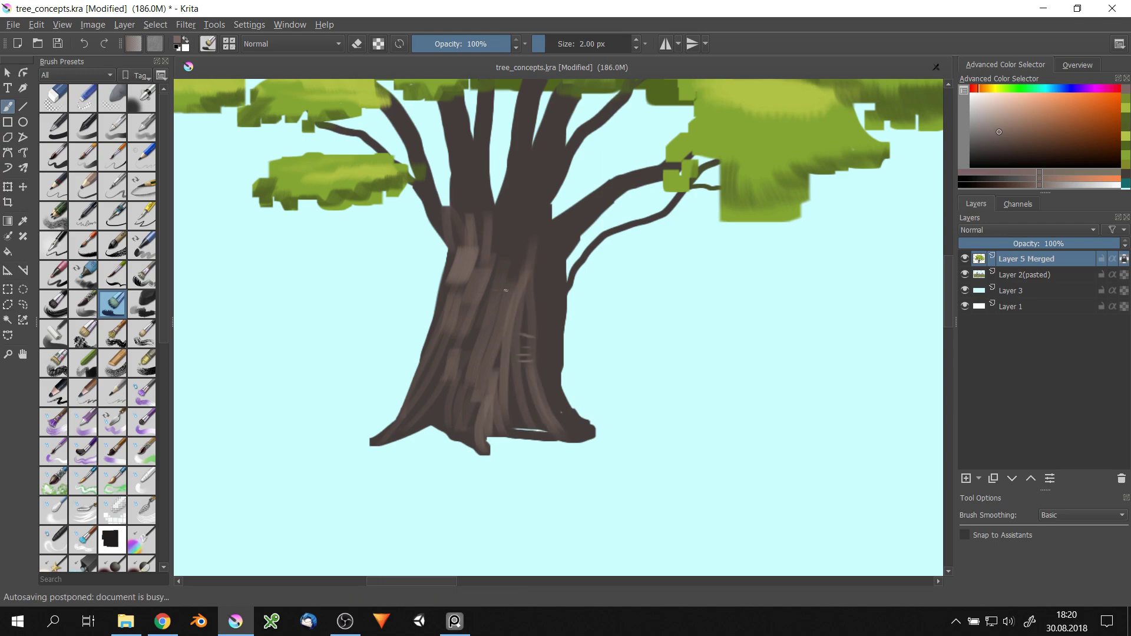
# - Zoom out and scale the tree layer down with a transform
pyautogui.scroll(-3, 478, 287)
pyautogui.press(']')
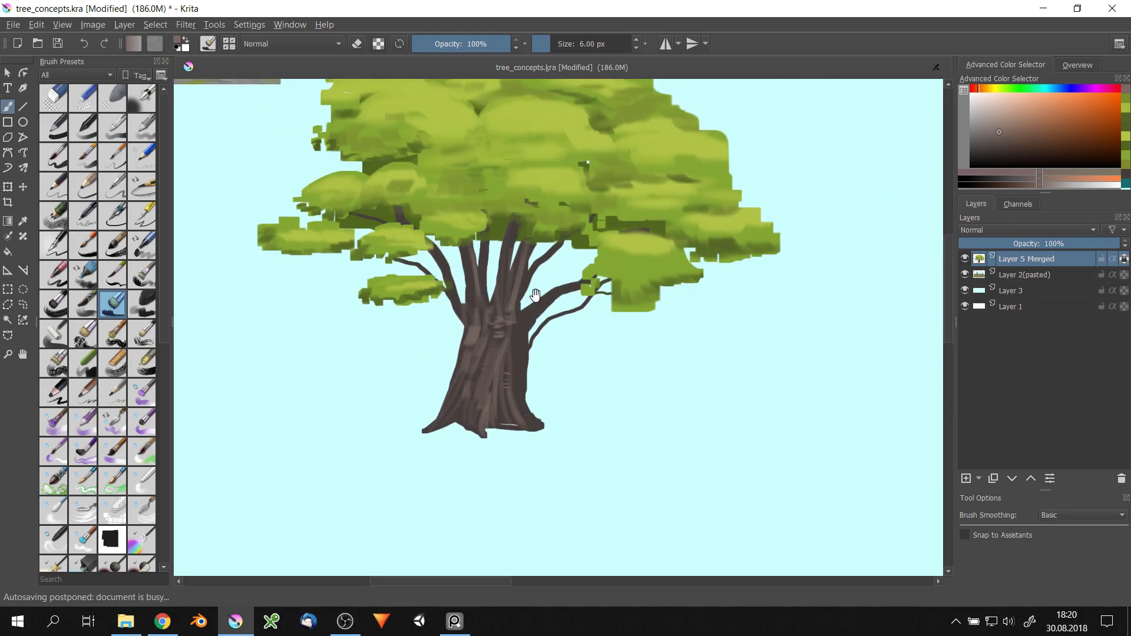
pyautogui.scroll(-2, 521, 306)
pyautogui.scroll(-2, 521, 306)
pyautogui.scroll(2, 589, 236)
pyautogui.scroll(-1, 615, 185)
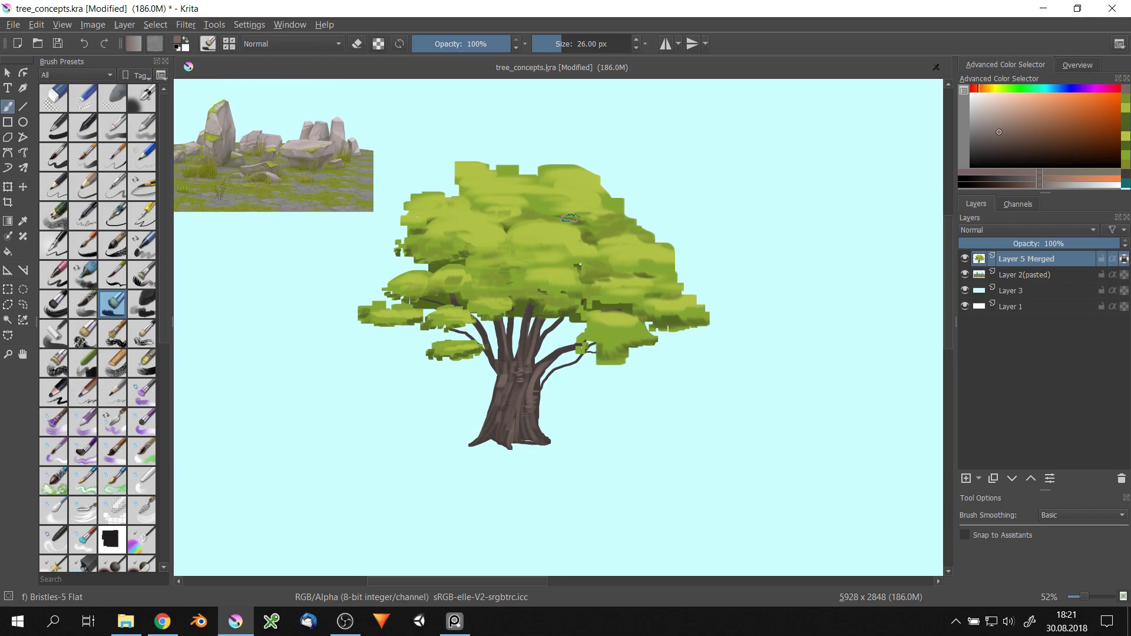
pyautogui.hotkey('ctrl', 't')
pyautogui.moveTo(652, 222)
pyautogui.mouseDown()
pyautogui.moveTo(472, 265)
pyautogui.moveTo(465, 224)
pyautogui.mouseUp()
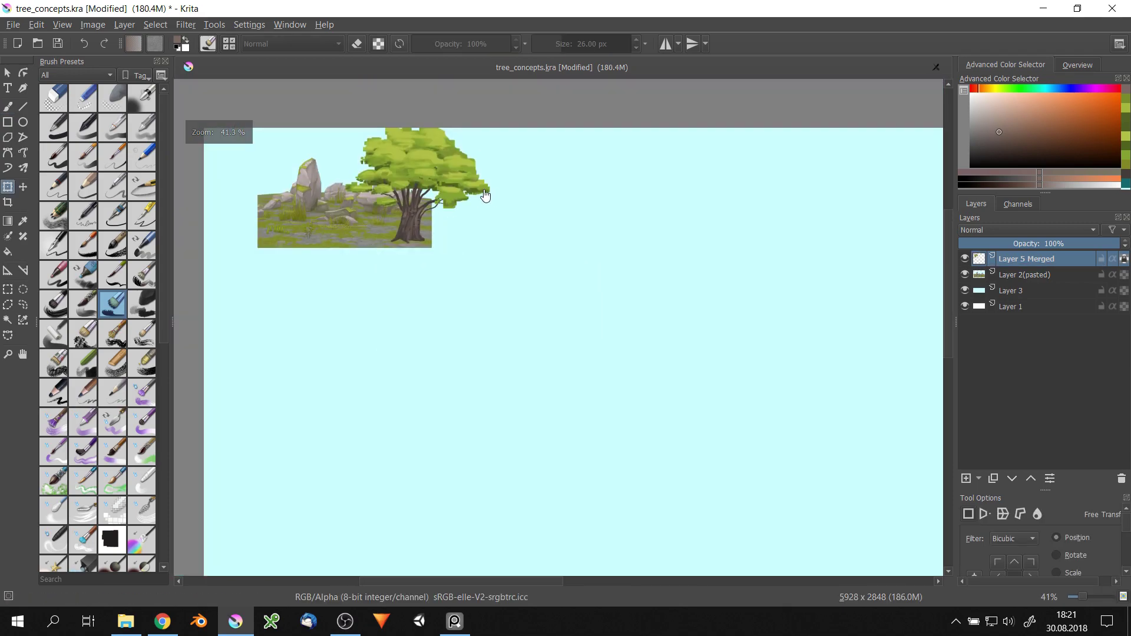
# - Cancel the resize and paint dark green shading strokes across the canopy
pyautogui.press('Escape')
pyautogui.scroll(2, 581, 245)
pyautogui.press('b')
pyautogui.click(1021, 90)
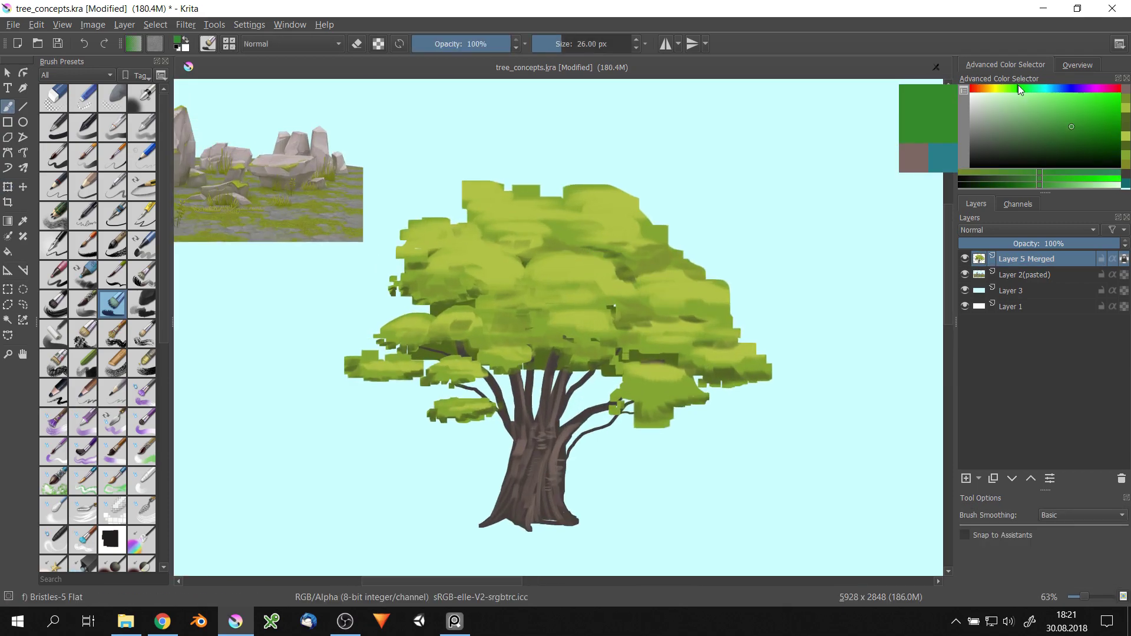
pyautogui.click(1032, 141)
pyautogui.moveTo(533, 255); pyautogui.dragTo(415, 309)
pyautogui.moveTo(465, 328); pyautogui.dragTo(445, 349)
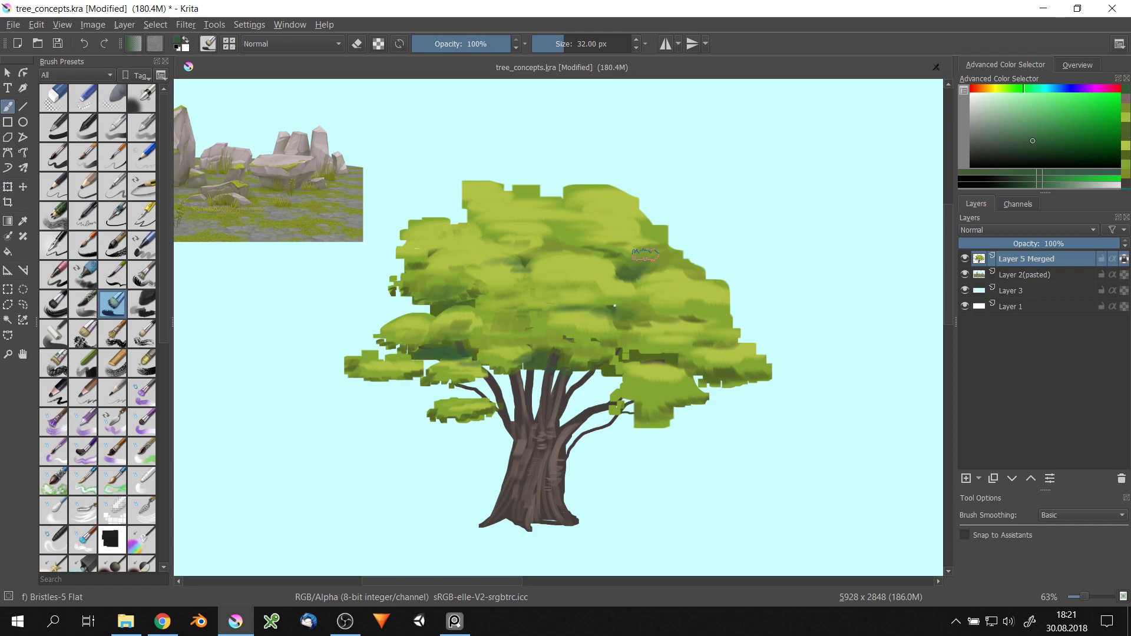
# - Dab small yellow-green highlights onto the canopy and its top
pyautogui.click(1058, 106)
pyautogui.press('[')
pyautogui.press('[')
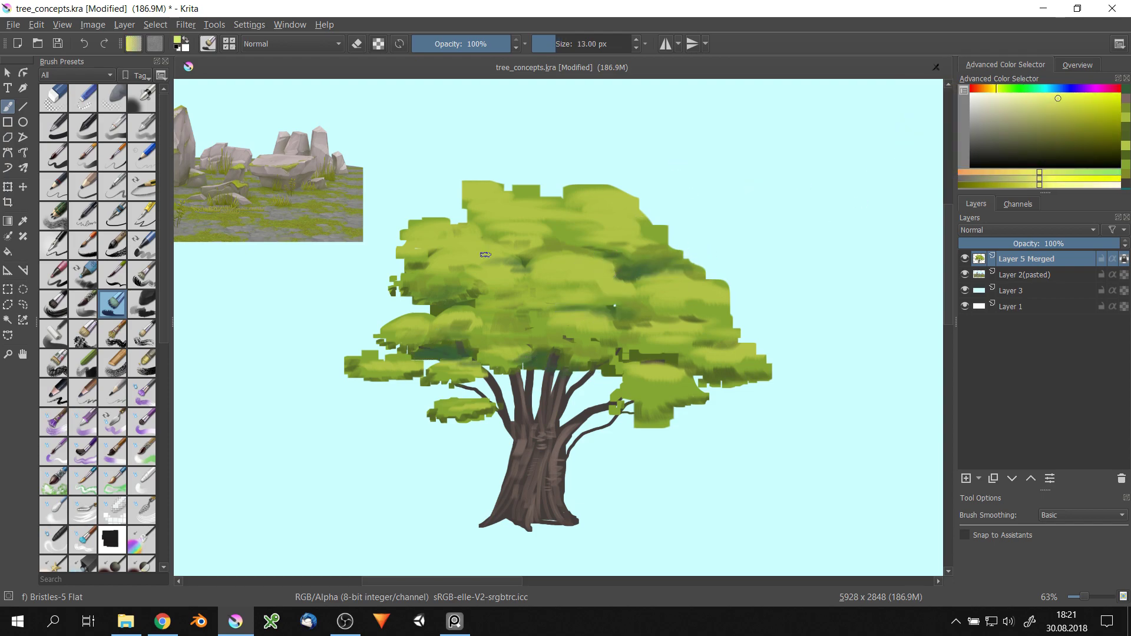
pyautogui.moveTo(476, 272); pyautogui.dragTo(504, 272)
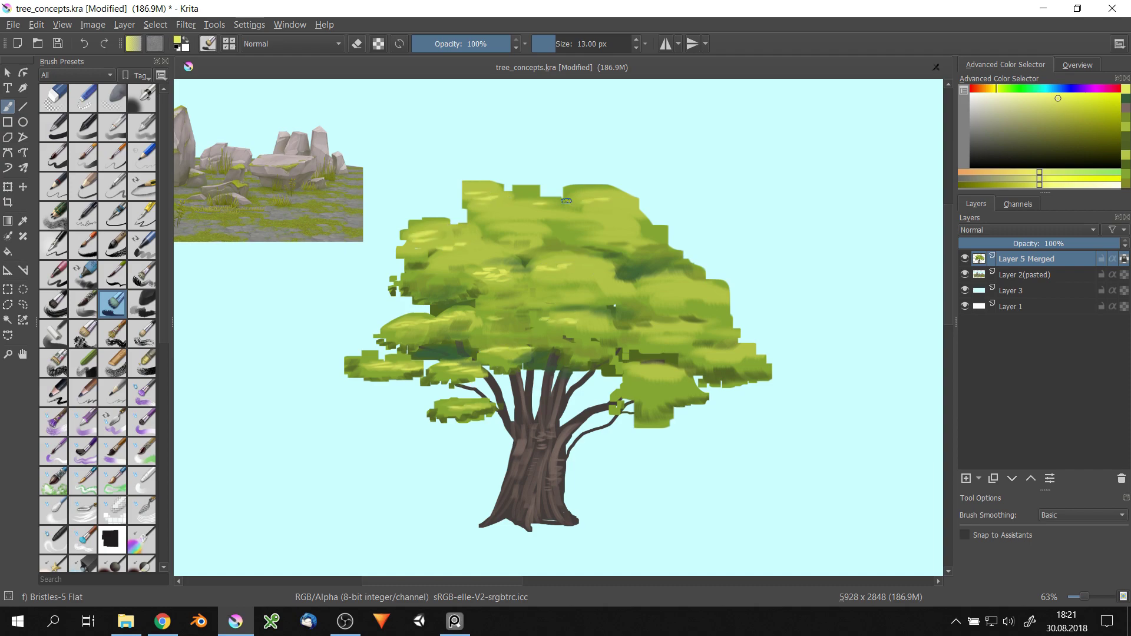
pyautogui.moveTo(586, 207); pyautogui.dragTo(610, 207)
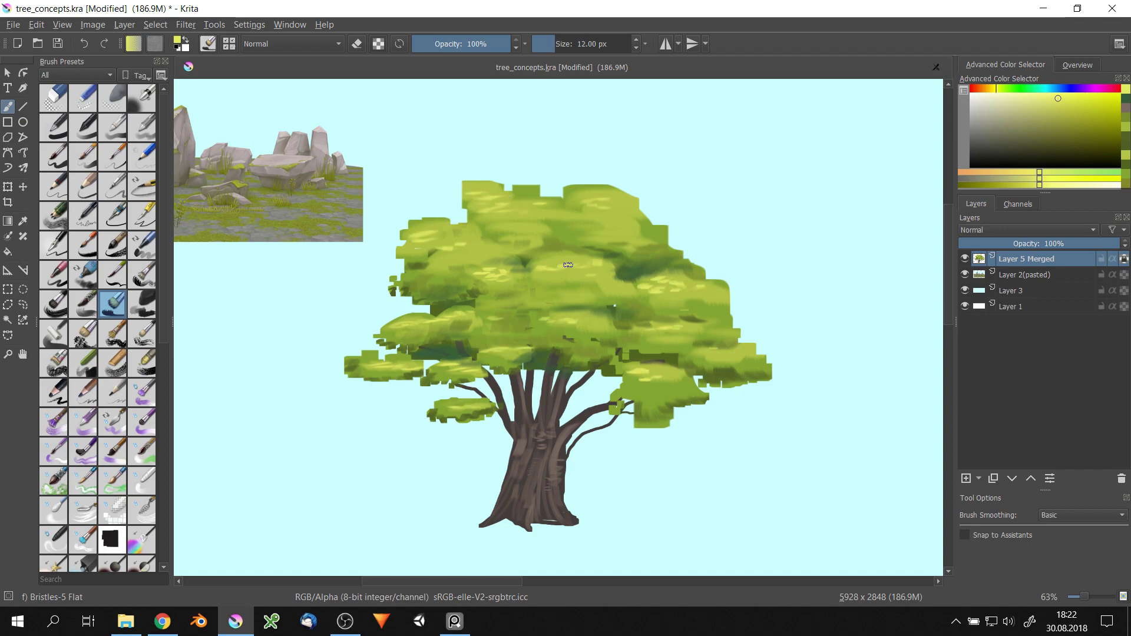
# - Sample the trunk brown and paint light detail strokes on the trunk with a smaller brush
pyautogui.scroll(5, 568, 264)
pyautogui.keyDown('ctrl'); pyautogui.click(530, 346); pyautogui.keyUp('ctrl')
pyautogui.press('[')
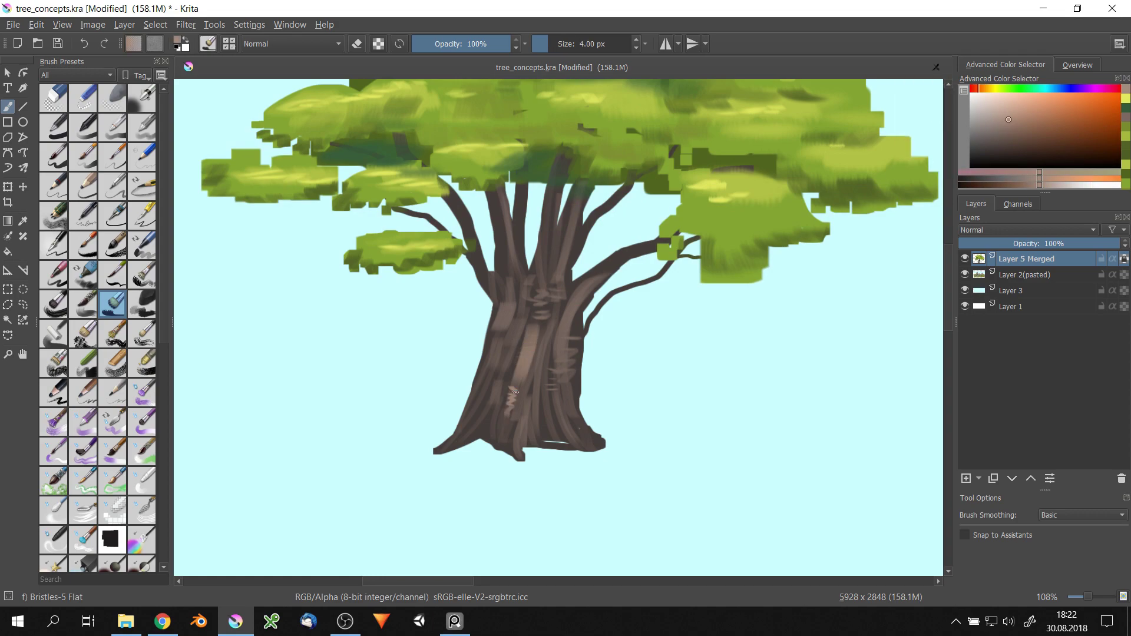
pyautogui.moveTo(516, 391)
pyautogui.mouseDown()
pyautogui.moveTo(530, 301)
pyautogui.moveTo(550, 347)
pyautogui.mouseUp()
pyautogui.press(']')
# - Paint green moss patches on the trunk using sampled foliage and darker greens
pyautogui.scroll(-5, 484, 378)
pyautogui.scroll(4, 557, 209)
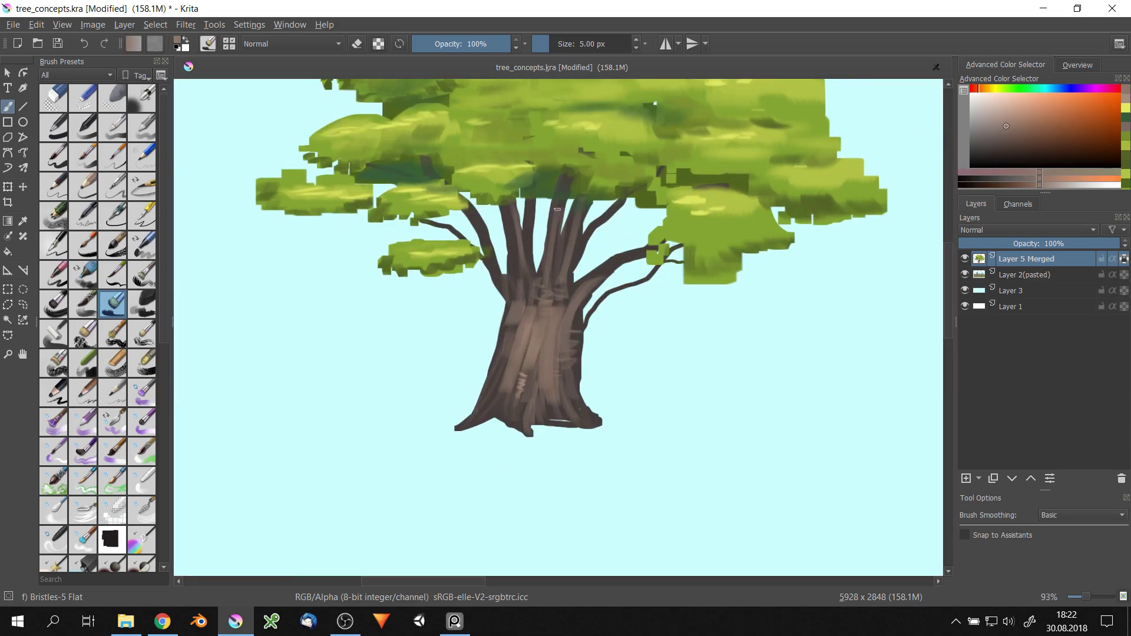
pyautogui.scroll(3, 558, 209)
pyautogui.keyDown('ctrl'); pyautogui.click(731, 212); pyautogui.keyUp('ctrl')
pyautogui.moveTo(594, 307); pyautogui.dragTo(591, 374)
pyautogui.press(']')
pyautogui.moveTo(507, 305); pyautogui.dragTo(485, 363)
pyautogui.keyDown('ctrl'); pyautogui.click(601, 312); pyautogui.keyUp('ctrl')
pyautogui.press(']')
pyautogui.press('[')
pyautogui.moveTo(584, 271); pyautogui.dragTo(606, 247)
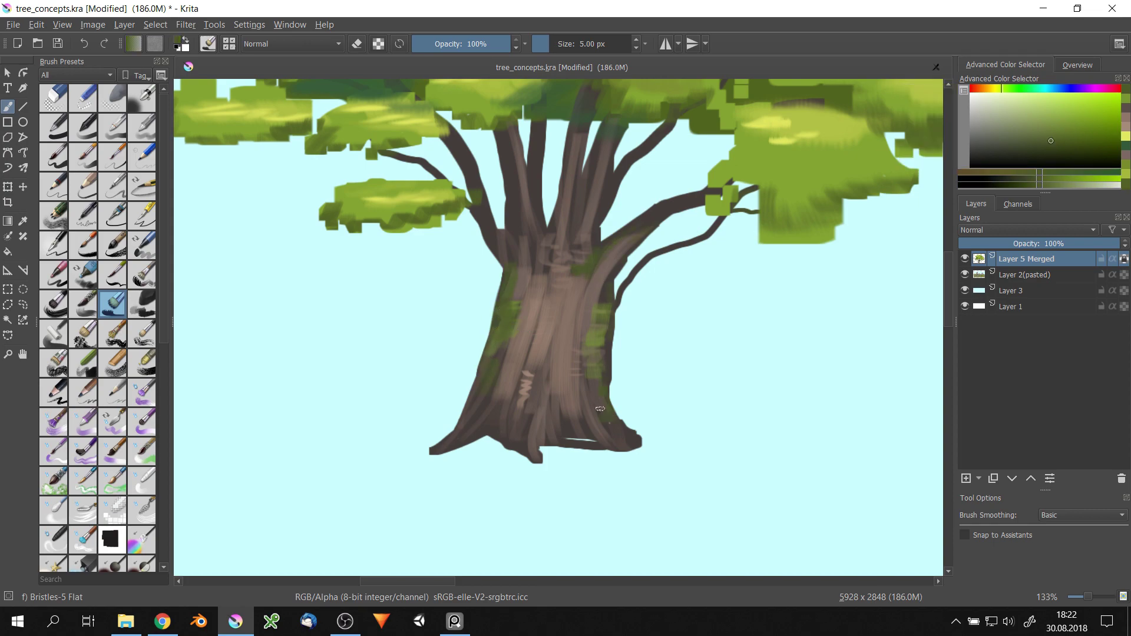
# - Reposition the view to show the whole crown and choose a new colour
pyautogui.moveTo(528, 316); pyautogui.dragTo(487, 407)
pyautogui.press(']')
pyautogui.keyDown('ctrl'); pyautogui.click(578, 328); pyautogui.keyUp('ctrl')
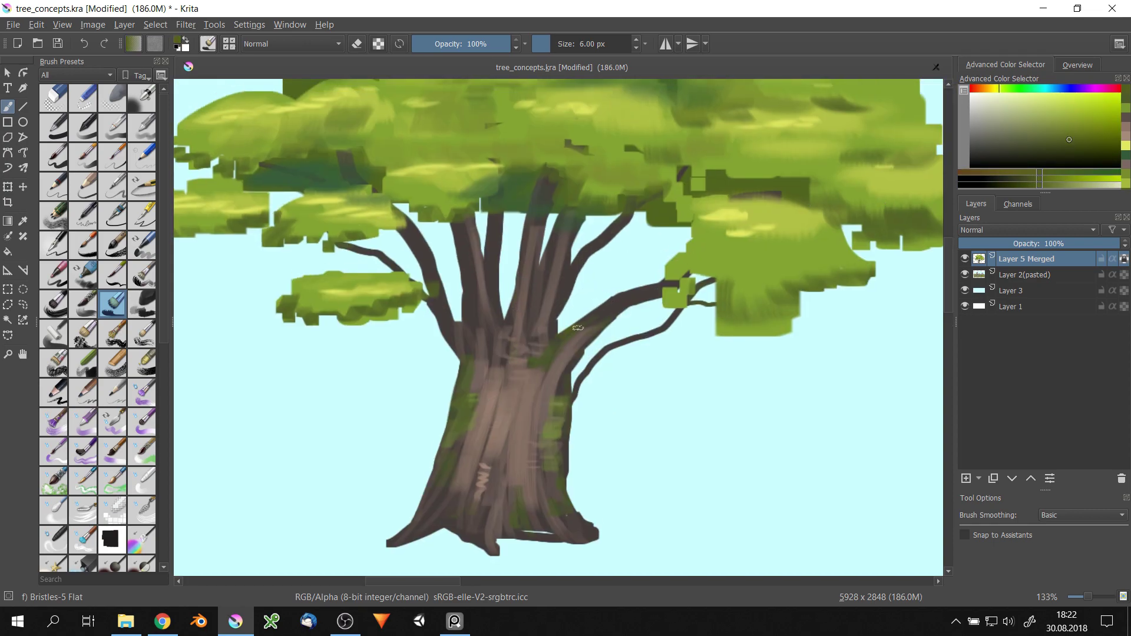
pyautogui.press('[')
pyautogui.moveTo(639, 305); pyautogui.dragTo(935, 258)
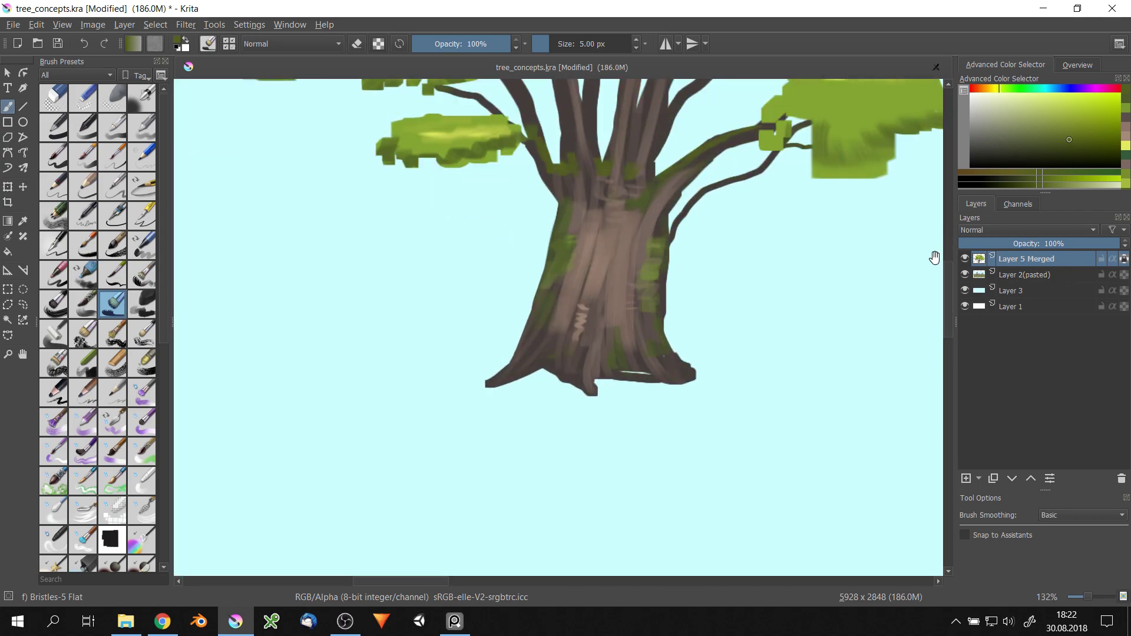
pyautogui.scroll(-4, 934, 257)
pyautogui.scroll(1, 935, 259)
pyautogui.scroll(2, 934, 261)
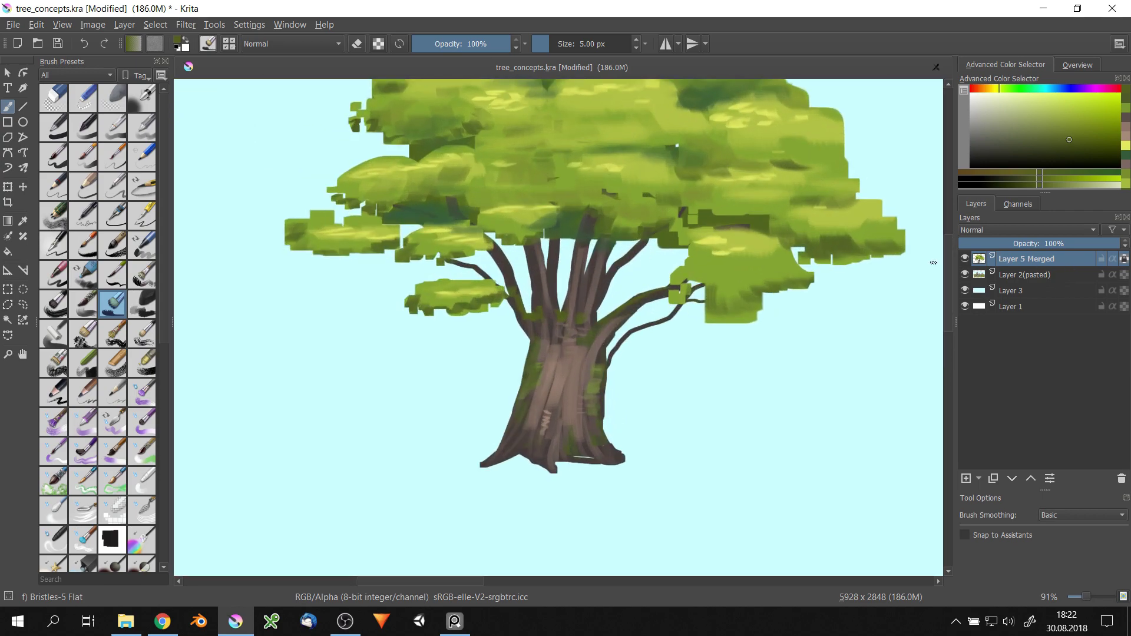
pyautogui.moveTo(611, 146); pyautogui.dragTo(538, 240)
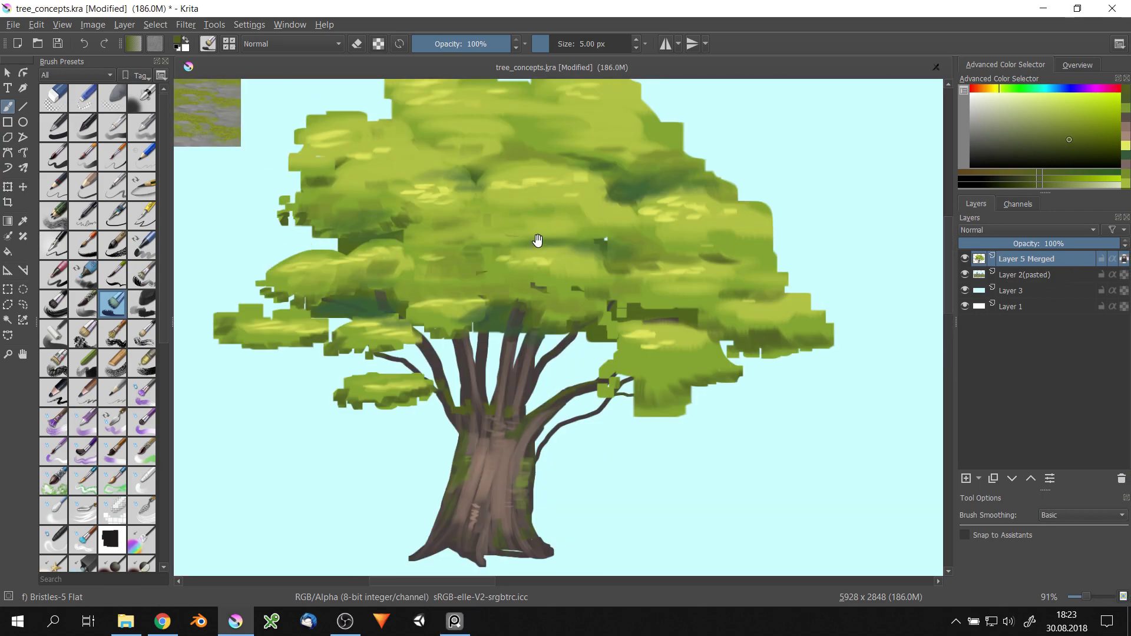
pyautogui.scroll(-5, 459, 307)
pyautogui.scroll(4, 460, 306)
# - Paint a dark branch into the left foliage, then sample yellow-green and darker canopy greens
pyautogui.keyDown('ctrl'); pyautogui.click(573, 302); pyautogui.keyUp('ctrl')
pyautogui.press(']')
pyautogui.press(']')
pyautogui.press(']')
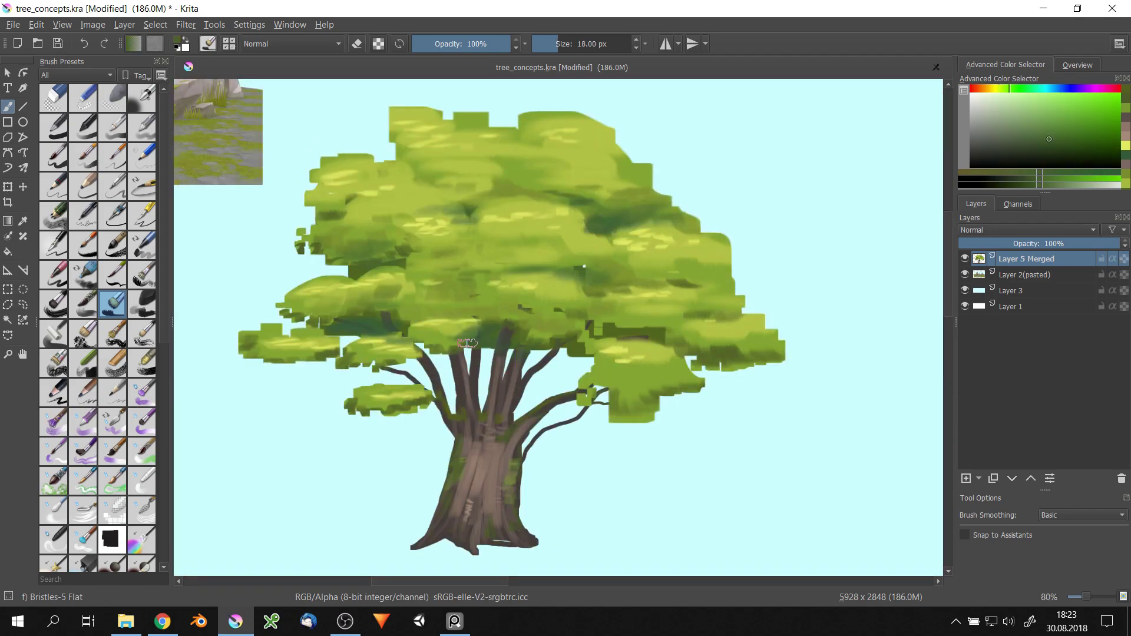
pyautogui.press('[')
pyautogui.press('[')
pyautogui.press('[')
pyautogui.moveTo(239, 347); pyautogui.dragTo(324, 324)
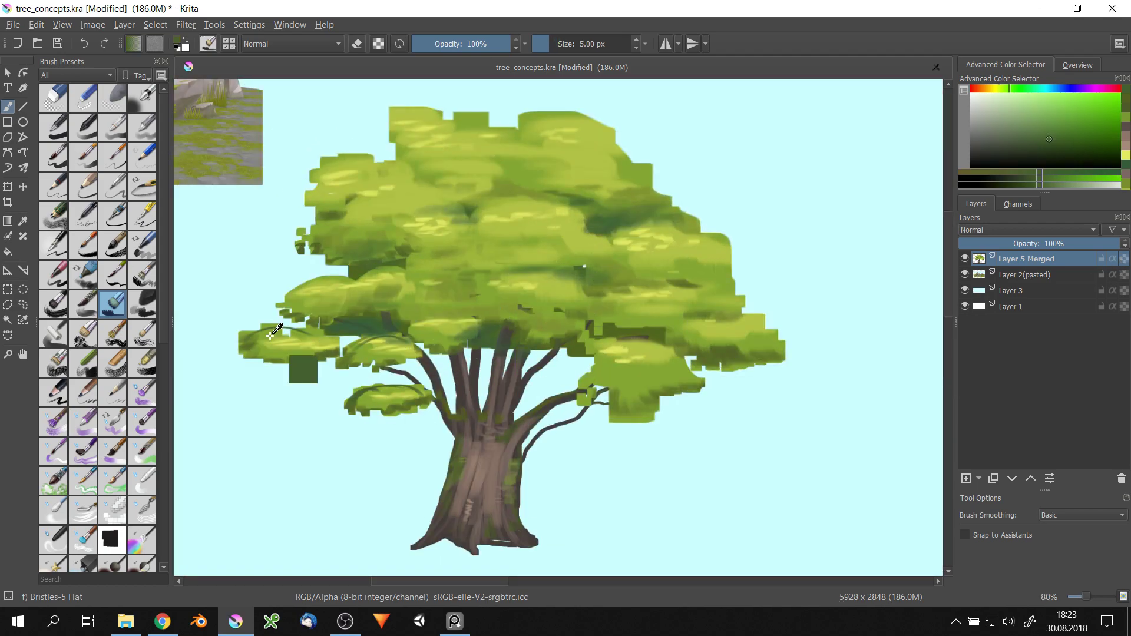
pyautogui.keyDown('ctrl'); pyautogui.click(395, 342); pyautogui.keyUp('ctrl')
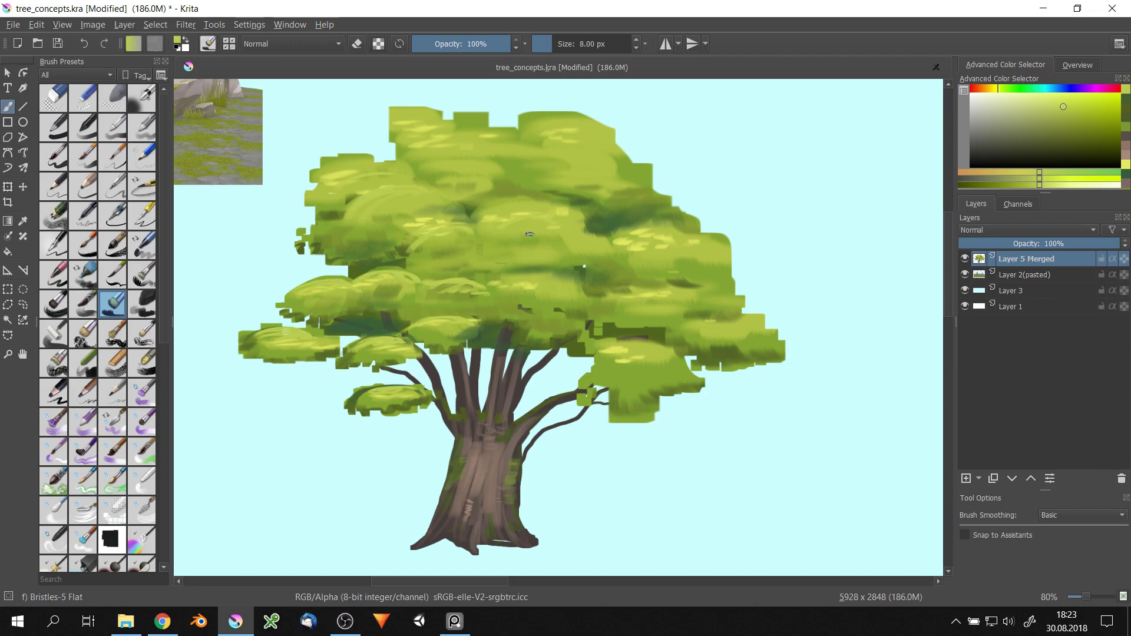
pyautogui.keyDown('ctrl'); pyautogui.click(607, 306); pyautogui.keyUp('ctrl')
pyautogui.press(']')
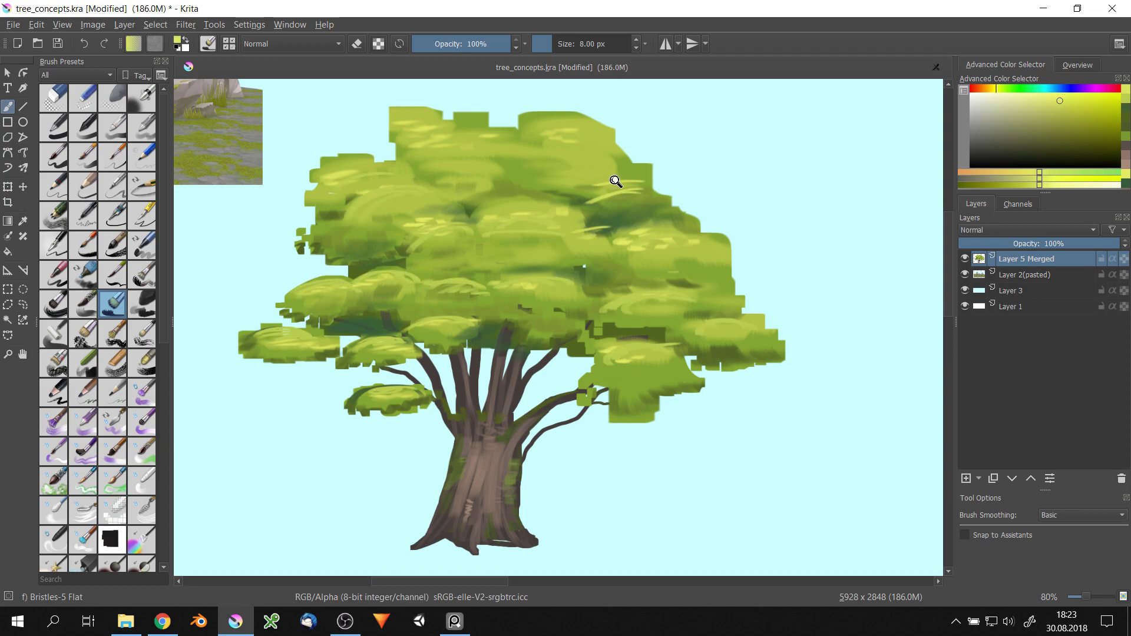
pyautogui.scroll(-3, 590, 158)
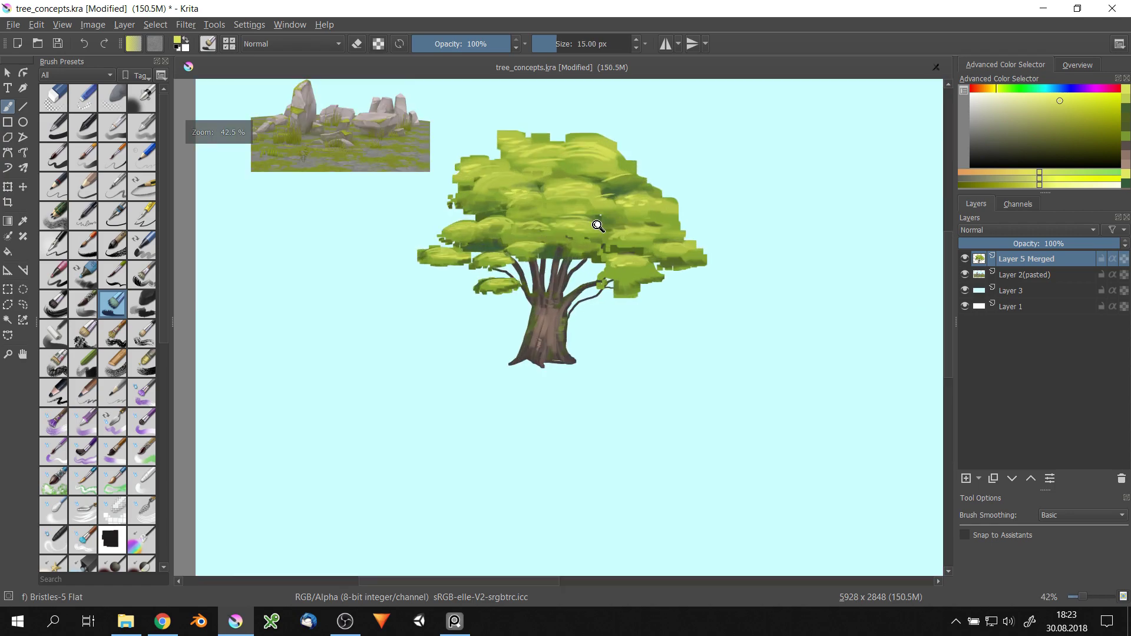
pyautogui.scroll(3, 600, 226)
pyautogui.keyDown('ctrl'); pyautogui.click(622, 155); pyautogui.keyUp('ctrl')
pyautogui.keyDown('ctrl'); pyautogui.click(601, 285); pyautogui.keyUp('ctrl')
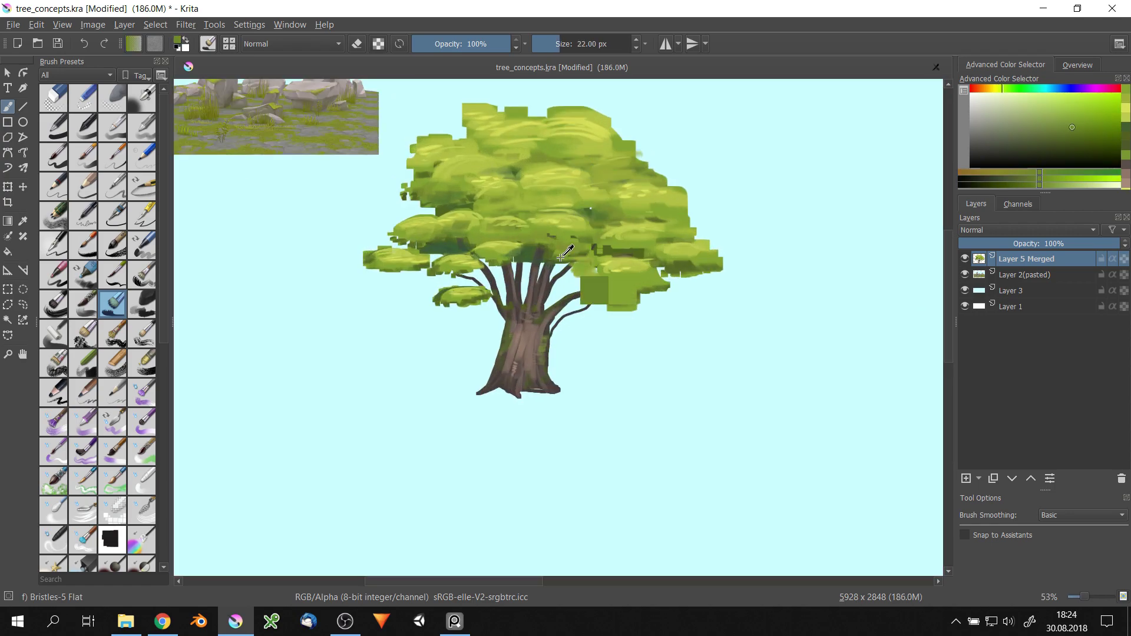
pyautogui.press('[')
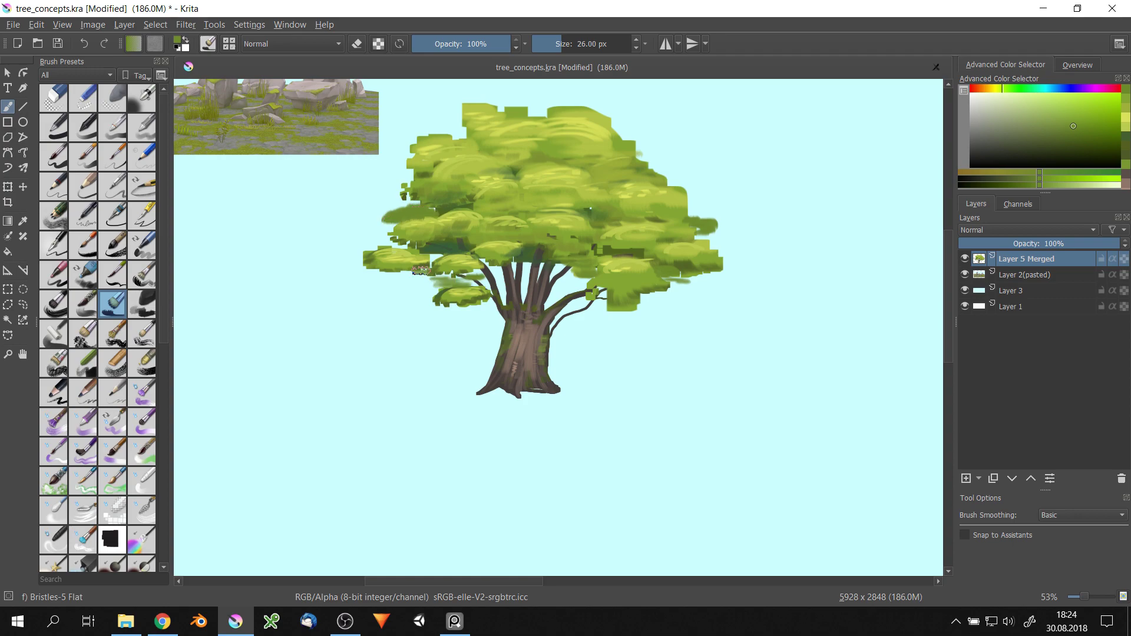
# - Paint green grass tufts around the base of the trunk
pyautogui.press('e')
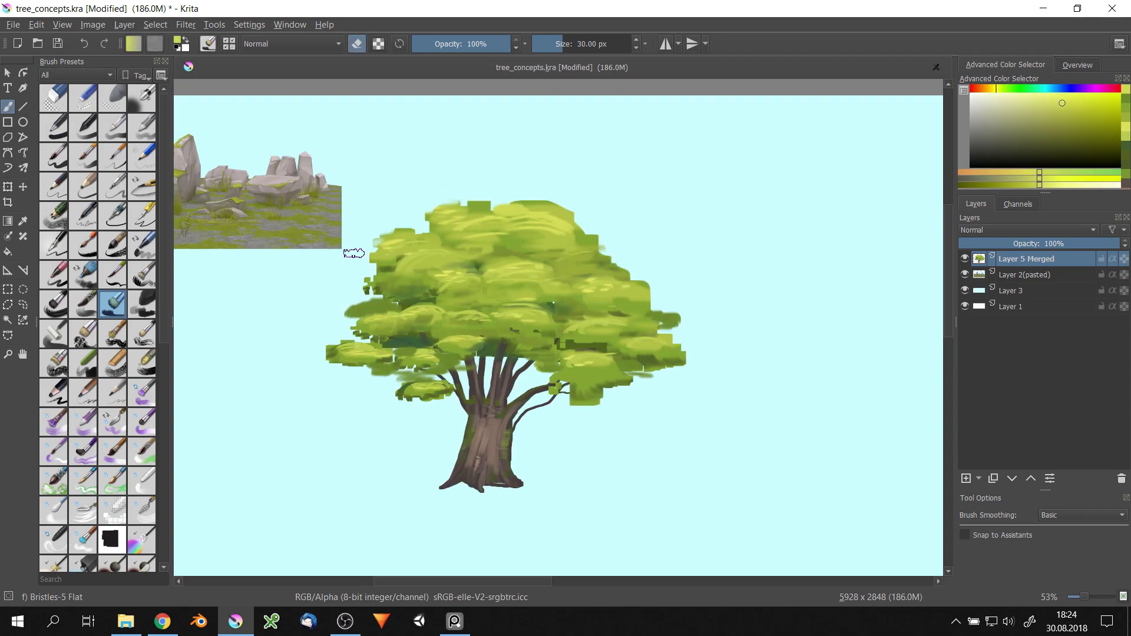
pyautogui.scroll(-5, 542, 357)
pyautogui.scroll(5, 542, 356)
pyautogui.scroll(3, 530, 348)
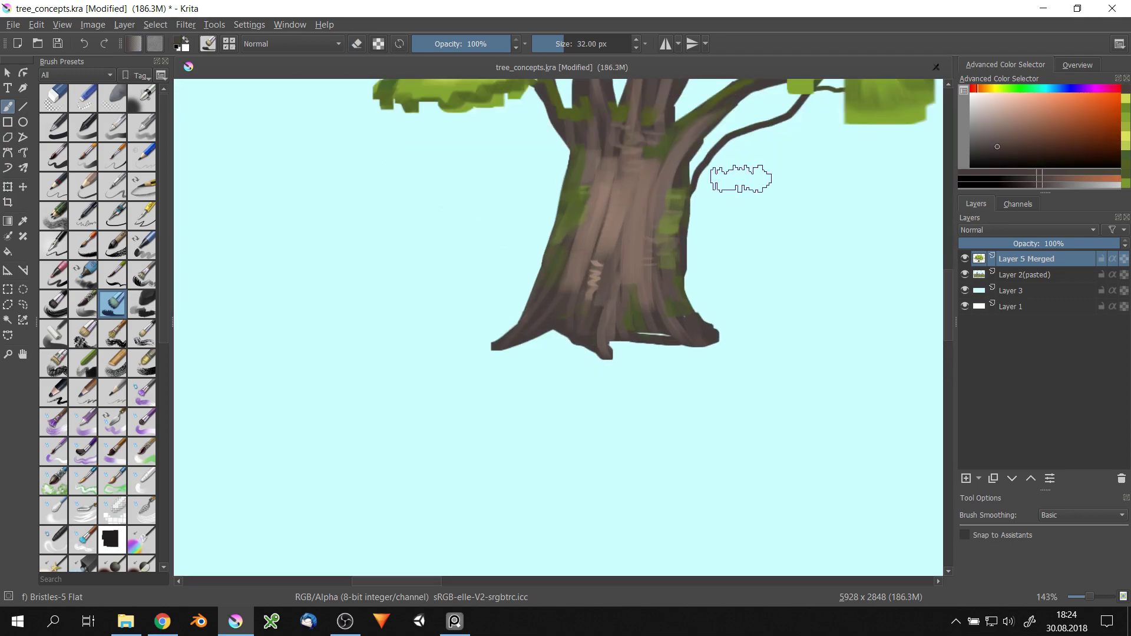
pyautogui.press('e')
pyautogui.moveTo(528, 344); pyautogui.dragTo(592, 348)
pyautogui.moveTo(448, 348)
pyautogui.mouseDown()
pyautogui.moveTo(518, 345)
pyautogui.moveTo(447, 377)
pyautogui.mouseUp()
pyautogui.press(']')
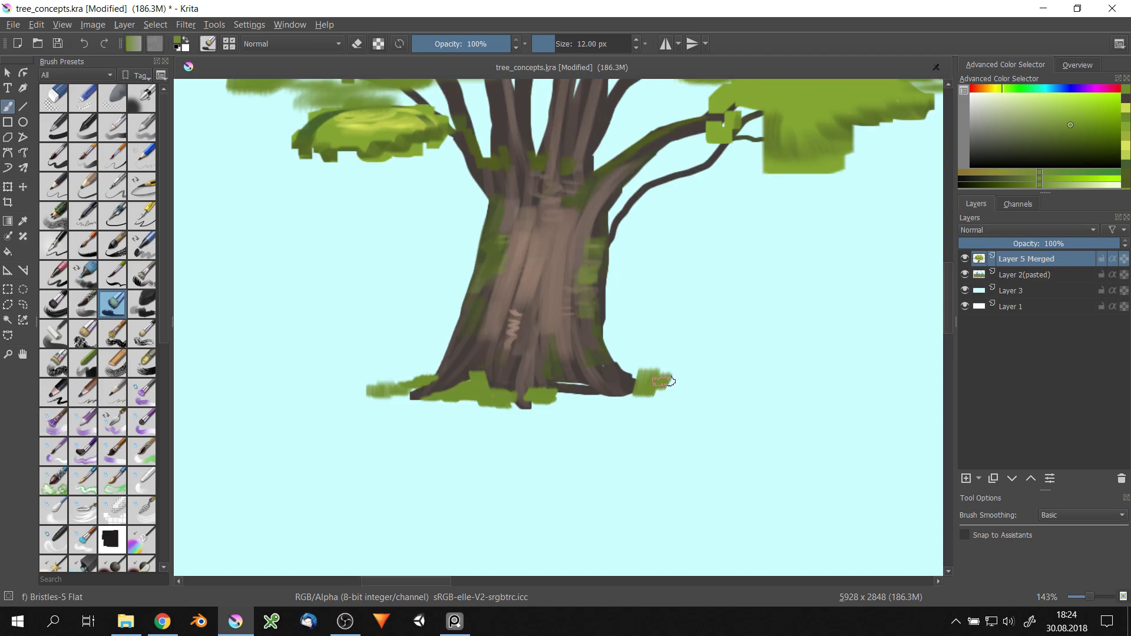
pyautogui.moveTo(654, 377); pyautogui.dragTo(716, 389)
pyautogui.moveTo(618, 377); pyautogui.dragTo(576, 388)
# - Add a thin dark-brown twig at a branch tip
pyautogui.scroll(-4, 576, 388)
pyautogui.scroll(2, 656, 245)
pyautogui.scroll(1, 518, 286)
pyautogui.keyDown('ctrl'); pyautogui.click(517, 286); pyautogui.keyUp('ctrl')
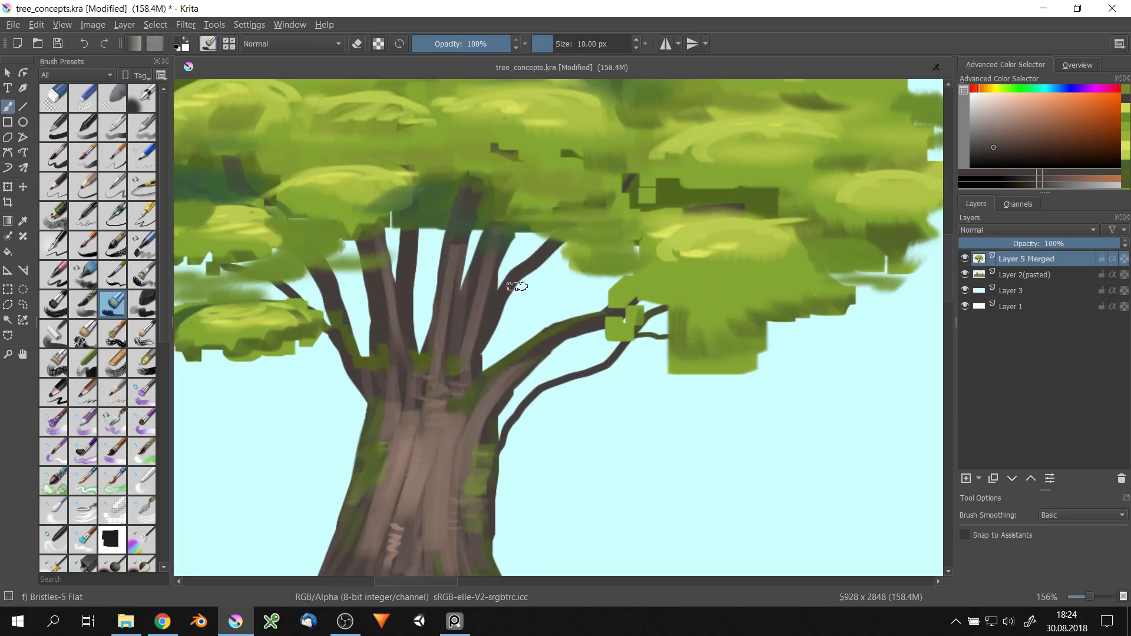
pyautogui.press('[')
pyautogui.press('[')
pyautogui.press('[')
pyautogui.scroll(1, 547, 323)
pyautogui.moveTo(622, 283); pyautogui.dragTo(701, 233)
pyautogui.press(']')
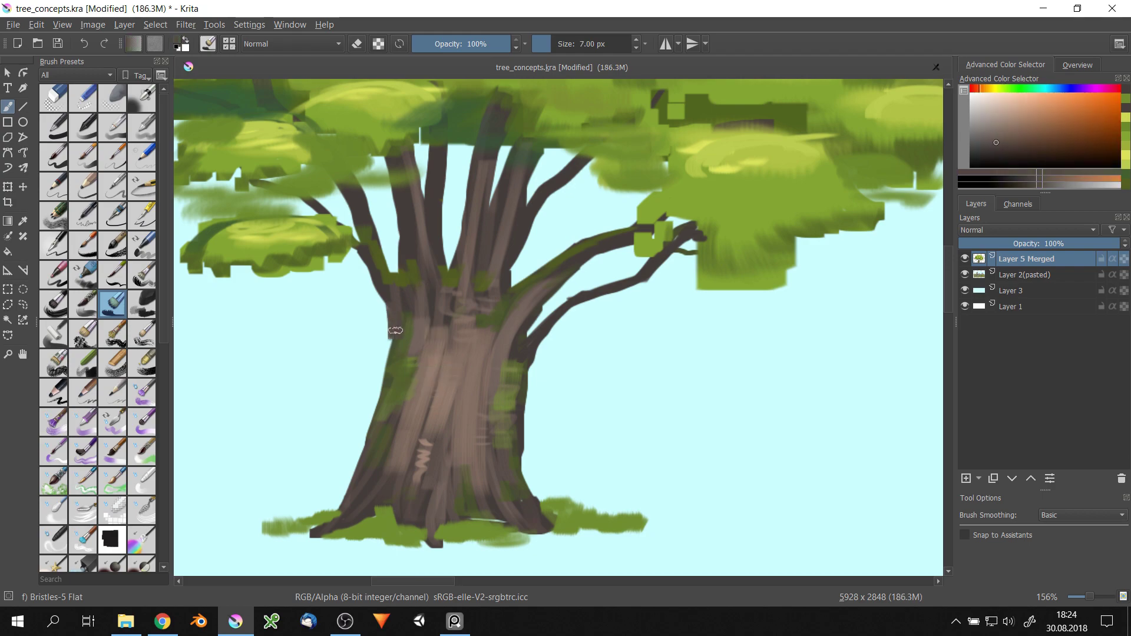
# - Switch to the kwadrat brush preset and add a new empty layer
pyautogui.scroll(-1, 518, 240)
pyautogui.scroll(-5, 569, 190)
pyautogui.scroll(1, 626, 197)
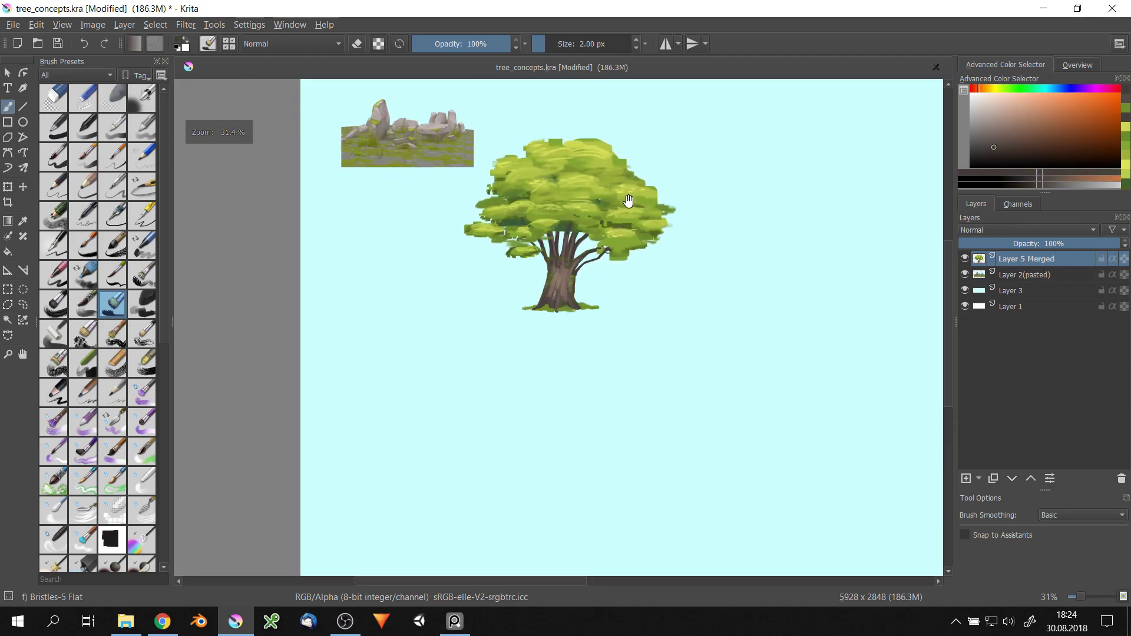
pyautogui.scroll(1, 476, 341)
pyautogui.press('/')
pyautogui.scroll(-1, 611, 273)
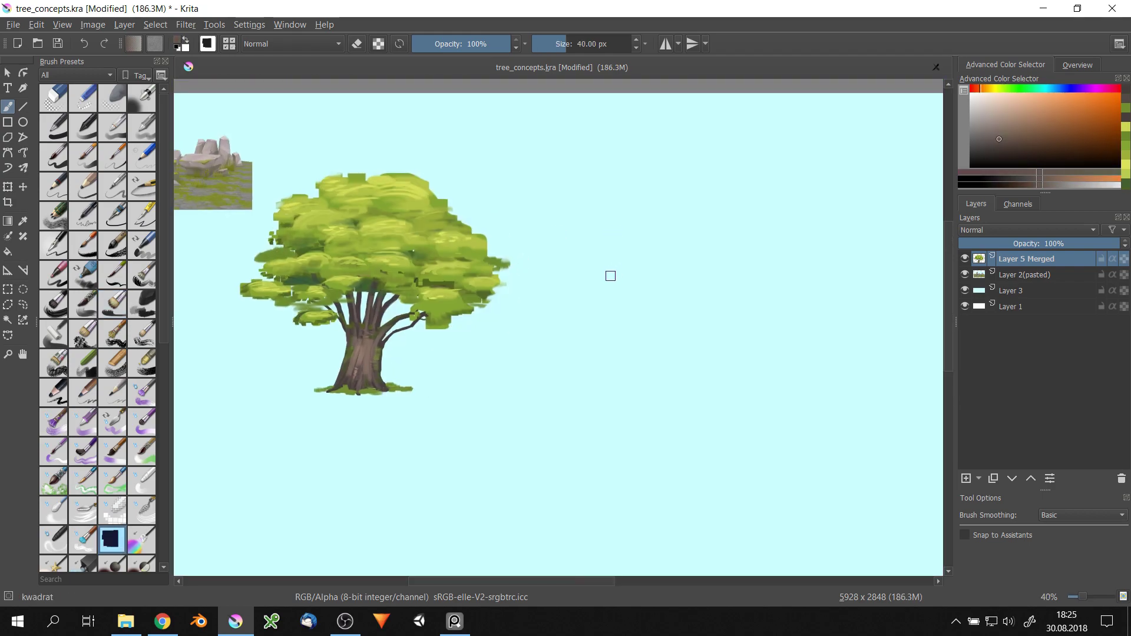
pyautogui.press('Insert')
# - Block in a solid brown trunk with roots at its left and right base
pyautogui.scroll(1, 497, 341)
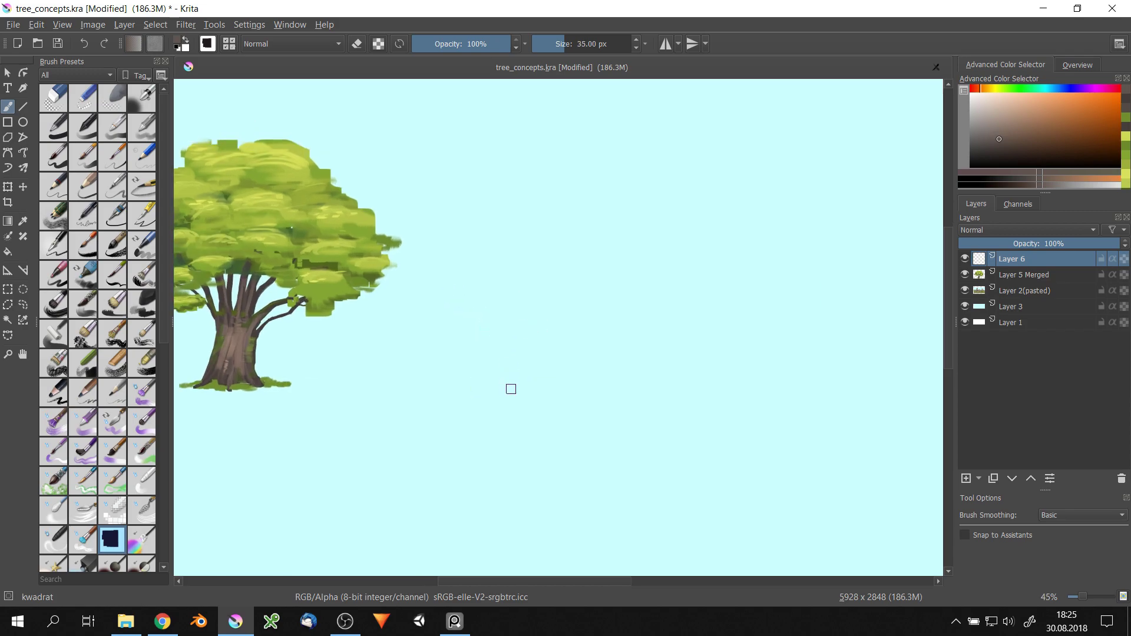
pyautogui.moveTo(519, 298); pyautogui.dragTo(507, 393)
pyautogui.moveTo(571, 299); pyautogui.dragTo(570, 398)
pyautogui.press('[')
pyautogui.moveTo(535, 318)
pyautogui.mouseDown()
pyautogui.moveTo(527, 383)
pyautogui.moveTo(548, 401)
pyautogui.mouseUp()
pyautogui.press('[')
pyautogui.press('[')
pyautogui.press('[')
pyautogui.moveTo(445, 403); pyautogui.dragTo(507, 386)
pyautogui.moveTo(564, 391); pyautogui.dragTo(589, 398)
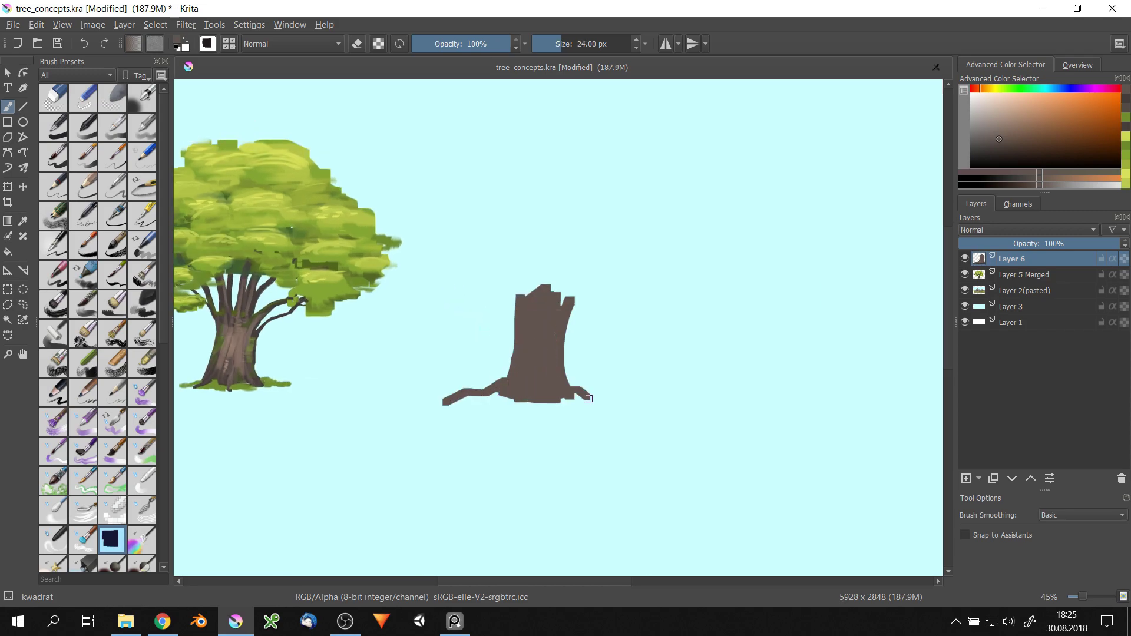
# - Paint a tall stem rising from the trunk plus thick branches reaching right and left
pyautogui.moveTo(546, 246); pyautogui.dragTo(543, 269)
pyautogui.press(']')
pyautogui.press(']')
pyautogui.press(']')
pyautogui.moveTo(499, 147); pyautogui.dragTo(539, 309)
pyautogui.moveTo(548, 312); pyautogui.dragTo(535, 226)
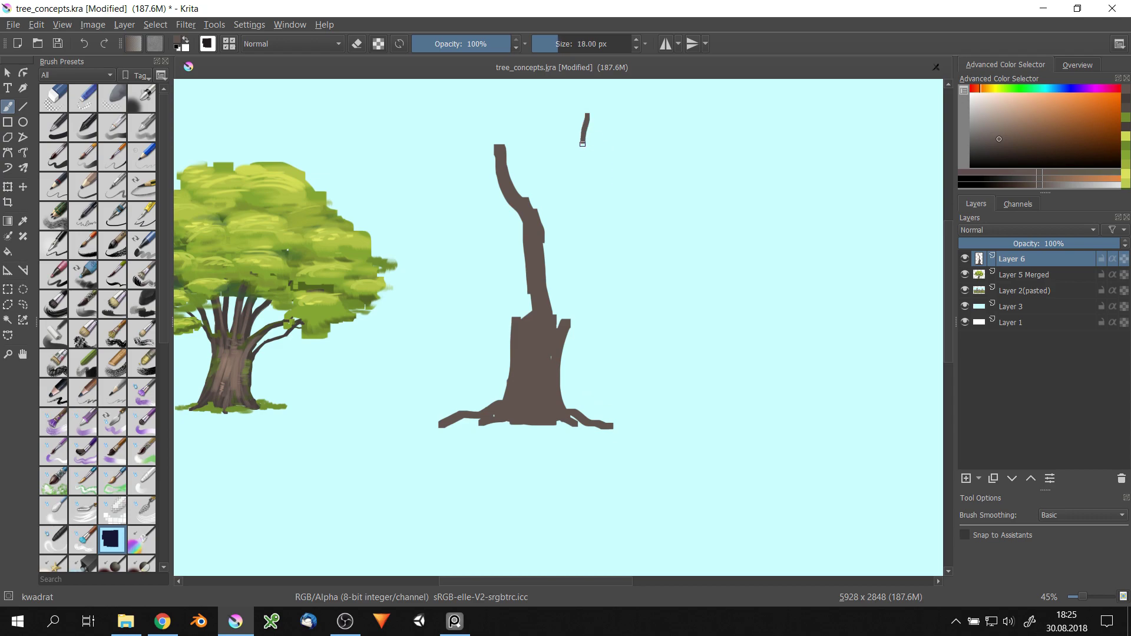
pyautogui.moveTo(582, 143); pyautogui.dragTo(545, 277)
pyautogui.press(']')
pyautogui.press(']')
pyautogui.moveTo(739, 336)
pyautogui.mouseDown()
pyautogui.moveTo(633, 282)
pyautogui.moveTo(591, 303)
pyautogui.mouseUp()
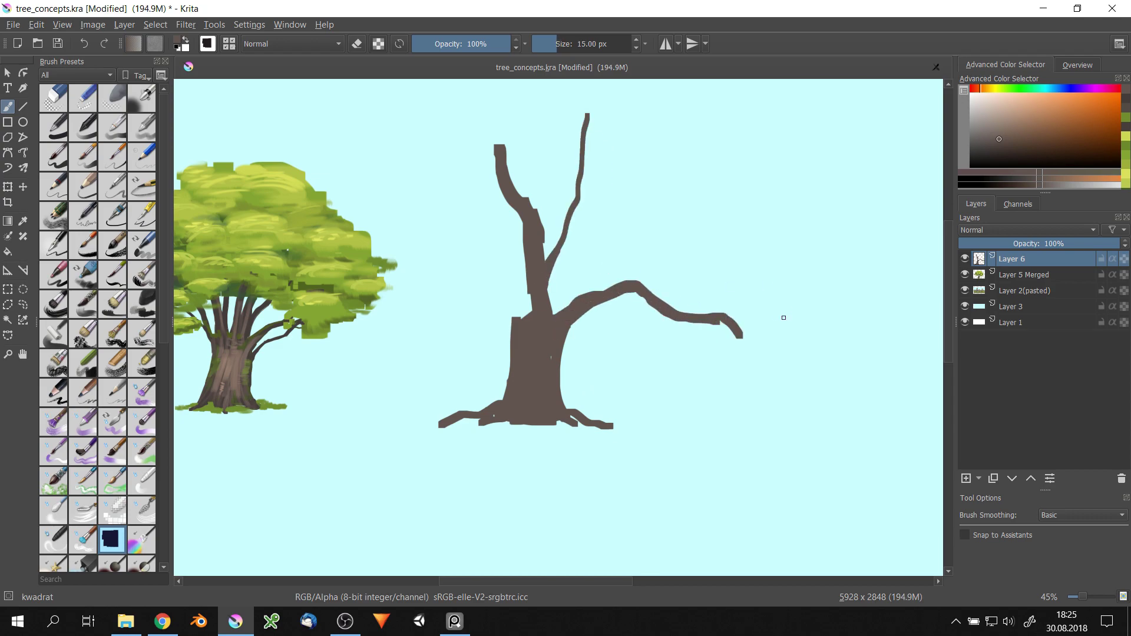
pyautogui.moveTo(369, 190); pyautogui.dragTo(532, 318)
# - Add another thick branch, a curled twig at a branch tip and a branch near the top
pyautogui.scroll(-2, 484, 229)
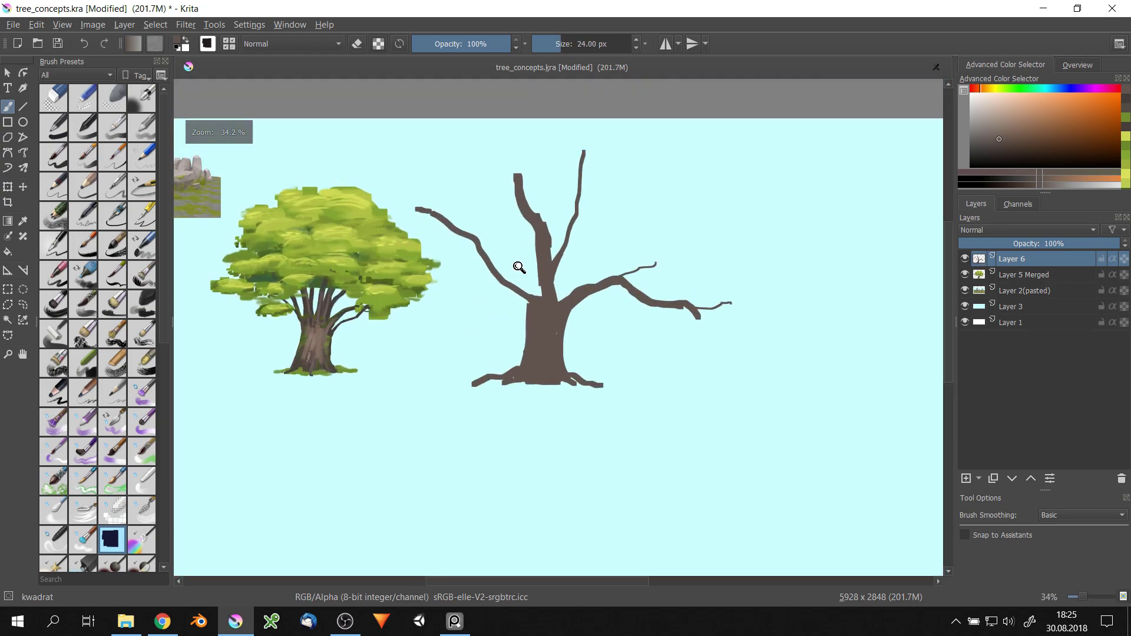
pyautogui.press('[')
pyautogui.press('[')
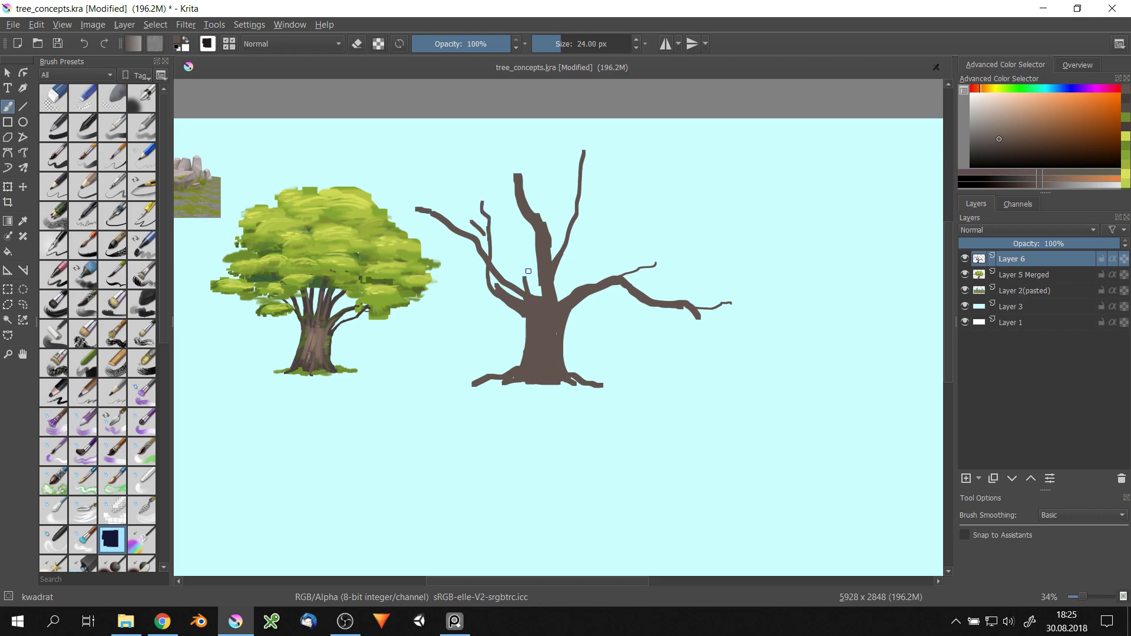
pyautogui.press(']')
pyautogui.press(']')
pyautogui.press(']')
pyautogui.moveTo(502, 203); pyautogui.dragTo(533, 291)
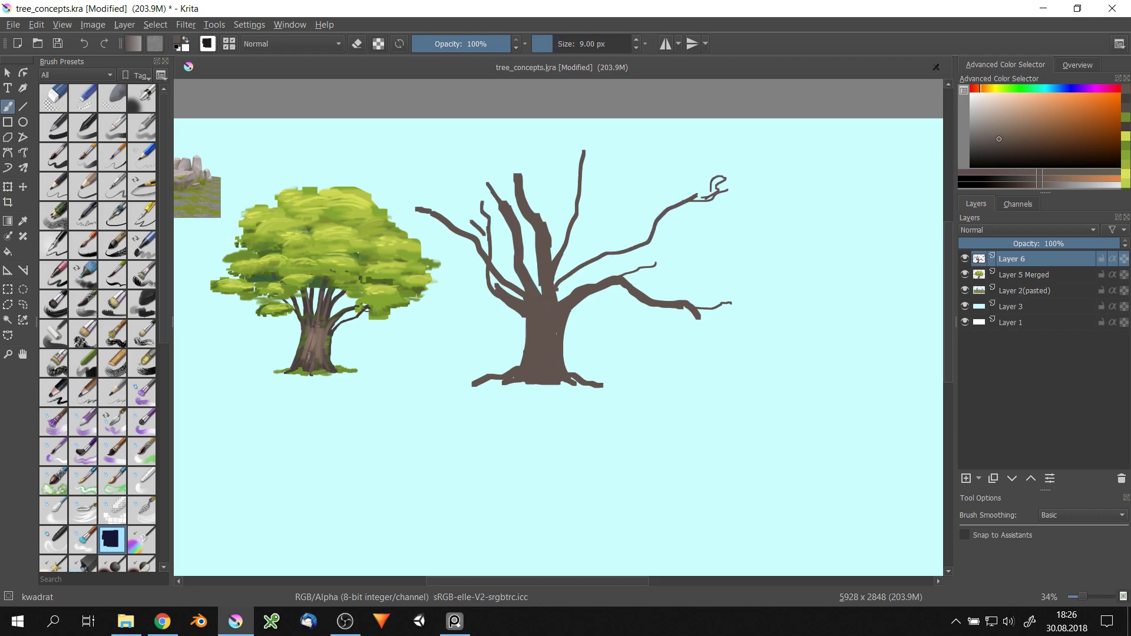
pyautogui.hotkey('ctrl', 'z')
pyautogui.scroll(2, 691, 189)
pyautogui.press('[')
pyautogui.moveTo(706, 165); pyautogui.dragTo(674, 200)
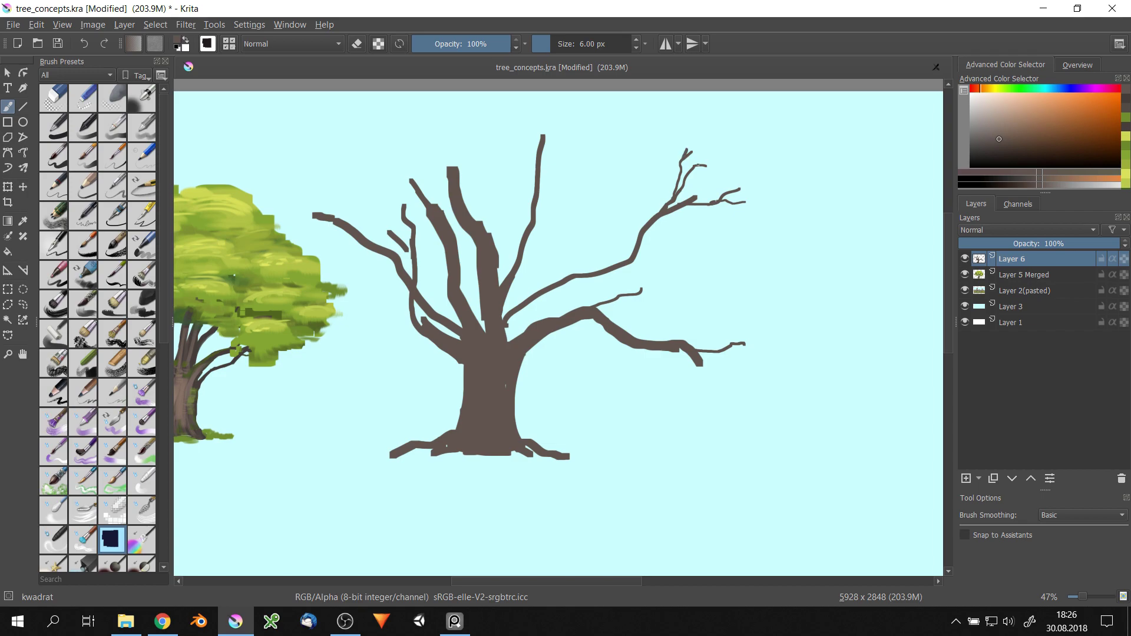
pyautogui.moveTo(579, 128); pyautogui.dragTo(534, 192)
pyautogui.scroll(-5, 449, 257)
pyautogui.scroll(3, 448, 258)
# - Shift the bare tree slightly on the canvas and add a short twig to a branch
pyautogui.press('t')
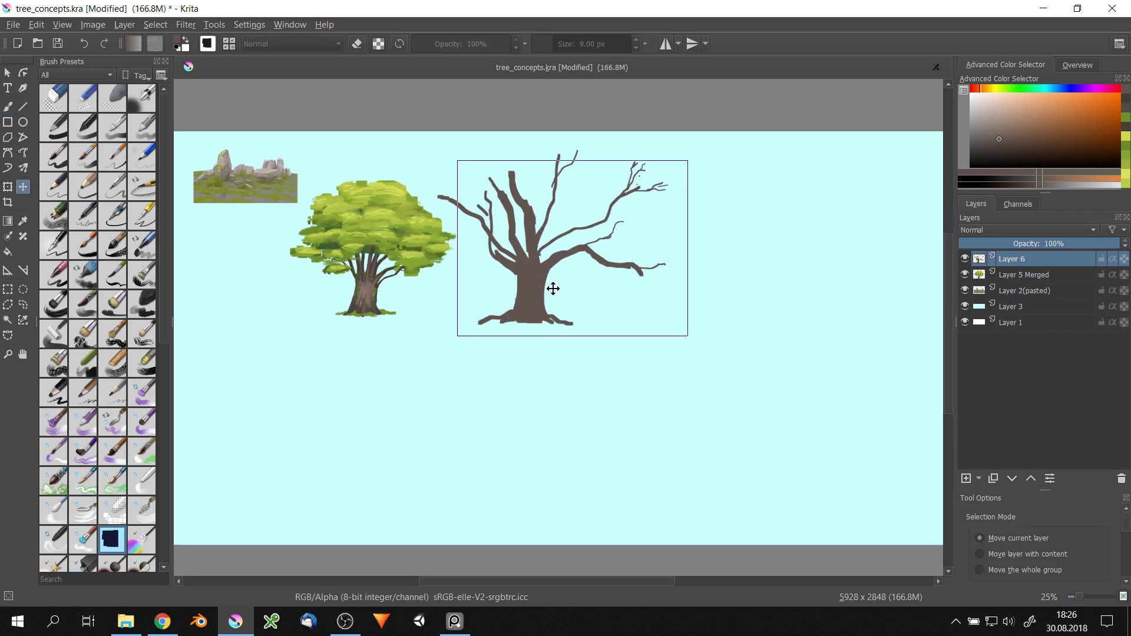
pyautogui.moveTo(550, 286); pyautogui.dragTo(574, 294)
pyautogui.press('b')
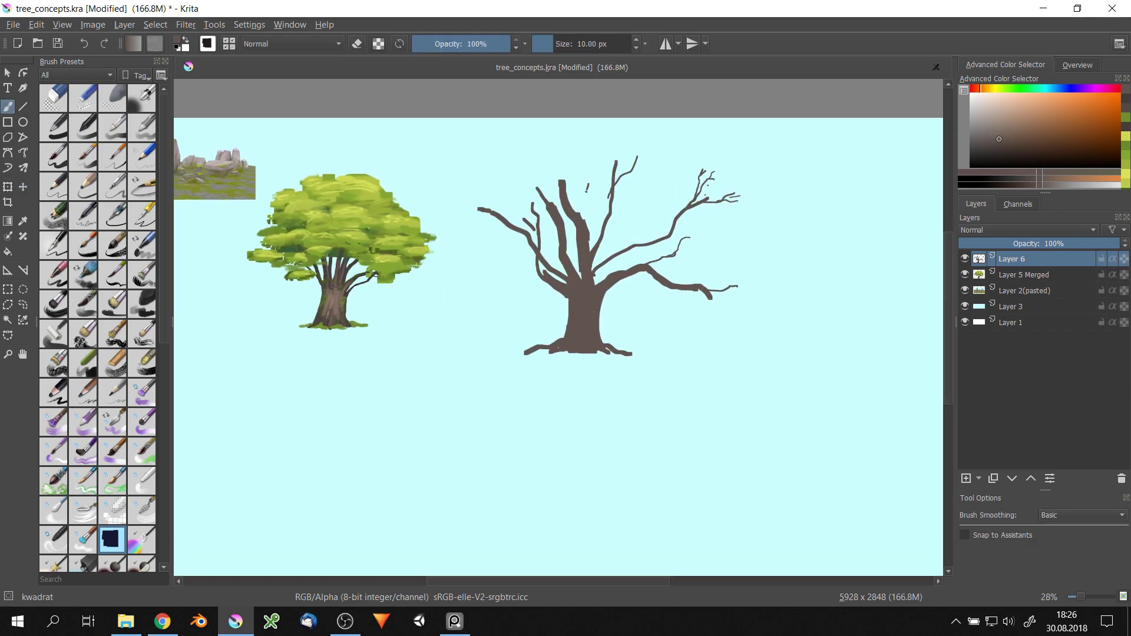
pyautogui.scroll(1, 530, 194)
pyautogui.press('[')
pyautogui.press('[')
pyautogui.press('[')
pyautogui.moveTo(417, 173); pyautogui.dragTo(433, 196)
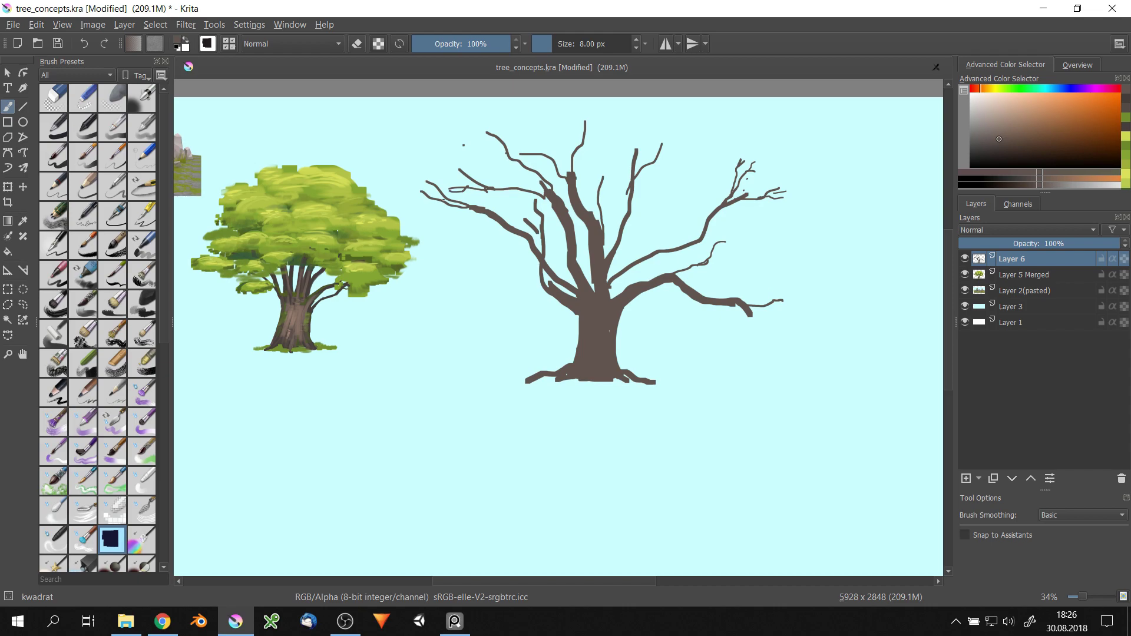
# - Thicken the upper-right branch and draw a small stick figure's head near the tree base
pyautogui.scroll(-5, 477, 388)
pyautogui.scroll(3, 505, 200)
pyautogui.press('e')
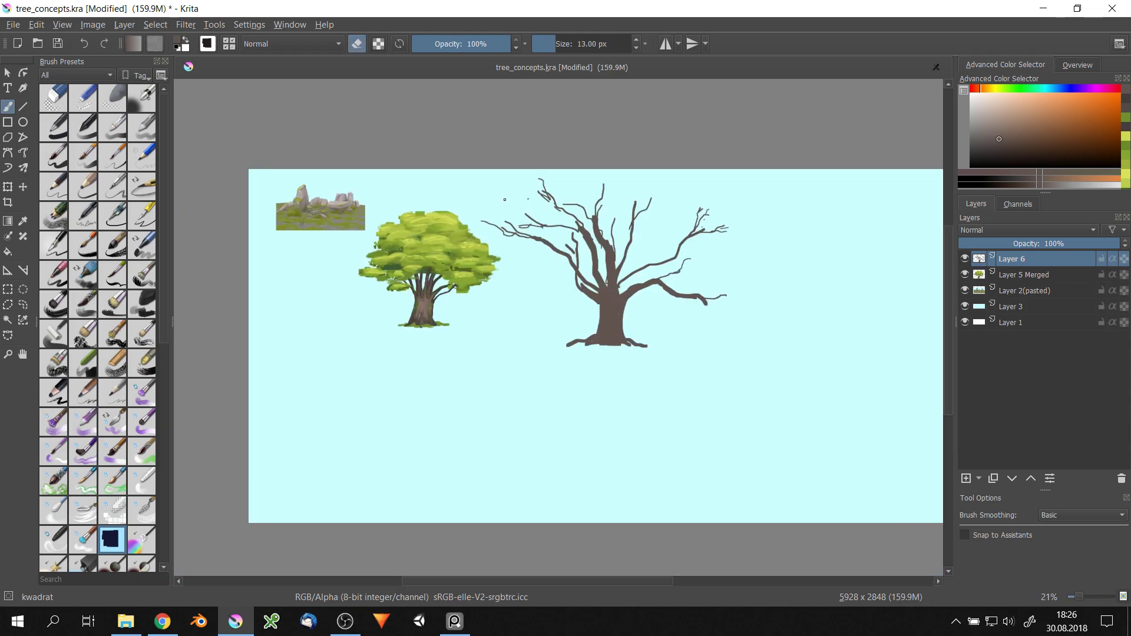
pyautogui.scroll(1, 512, 233)
pyautogui.scroll(2, 524, 254)
pyautogui.press('e')
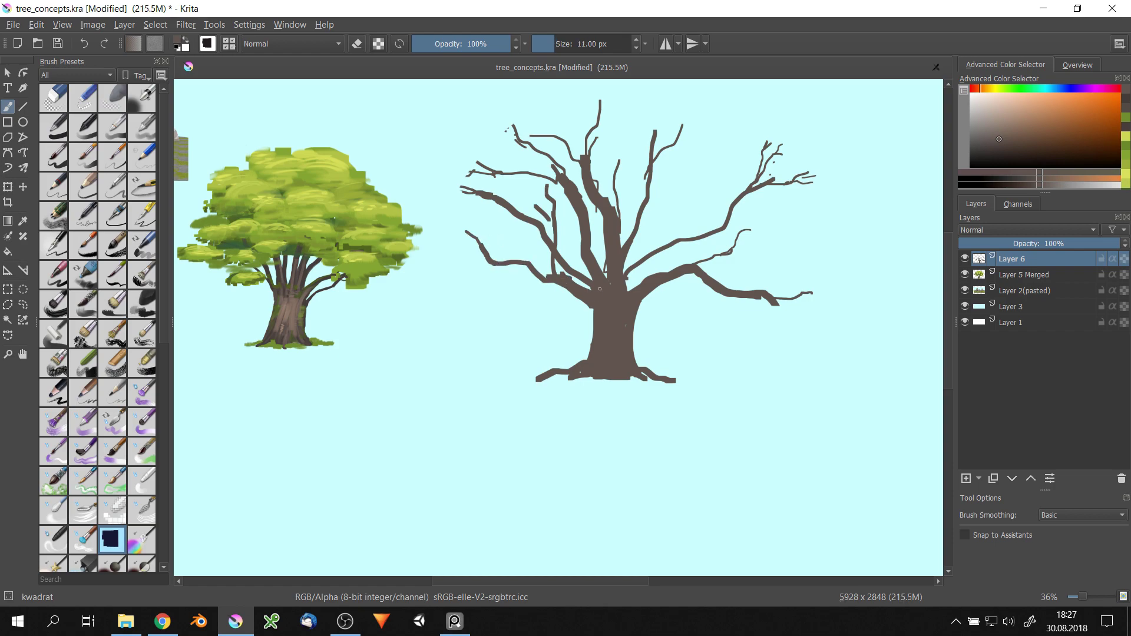
pyautogui.scroll(-2, 666, 275)
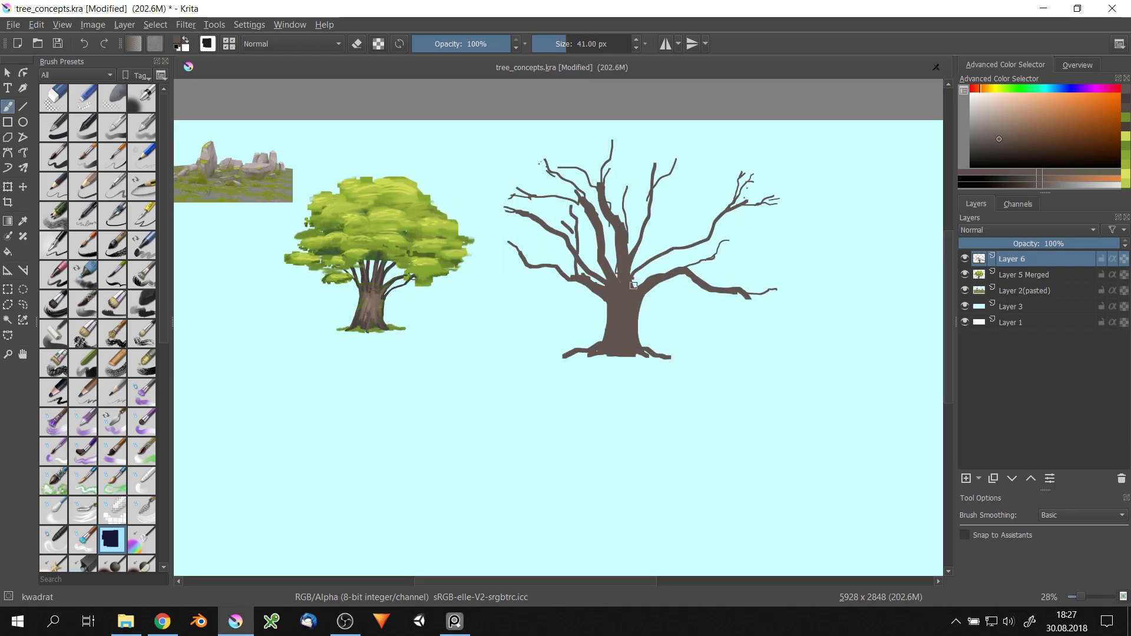
pyautogui.press('[')
pyautogui.press('[')
pyautogui.press('[')
pyautogui.click(697, 176)
pyautogui.moveTo(672, 205)
pyautogui.mouseDown()
pyautogui.moveTo(631, 272)
pyautogui.moveTo(642, 259)
pyautogui.mouseUp()
pyautogui.press('[')
pyautogui.press('[')
pyautogui.moveTo(667, 205); pyautogui.dragTo(562, 348)
pyautogui.moveTo(540, 321); pyautogui.dragTo(530, 371)
# - Draw the stick figure's body and legs and add a thin twig on the right branch
pyautogui.hotkey('ctrl', 'z')
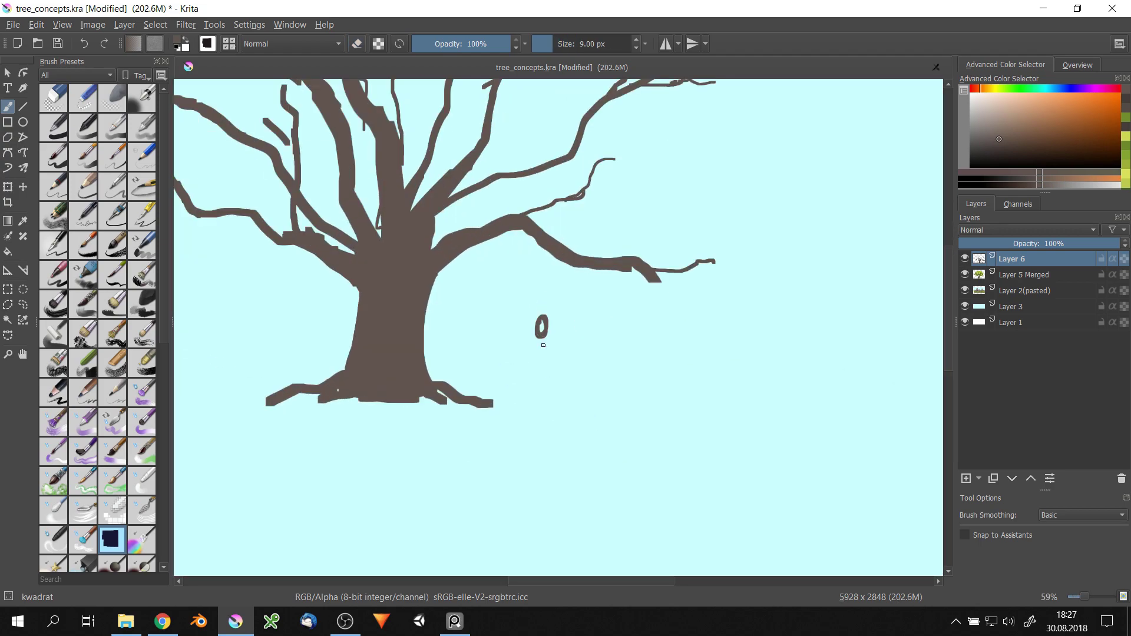
pyautogui.press('[')
pyautogui.moveTo(542, 321)
pyautogui.mouseDown()
pyautogui.moveTo(552, 400)
pyautogui.moveTo(520, 298)
pyautogui.mouseUp()
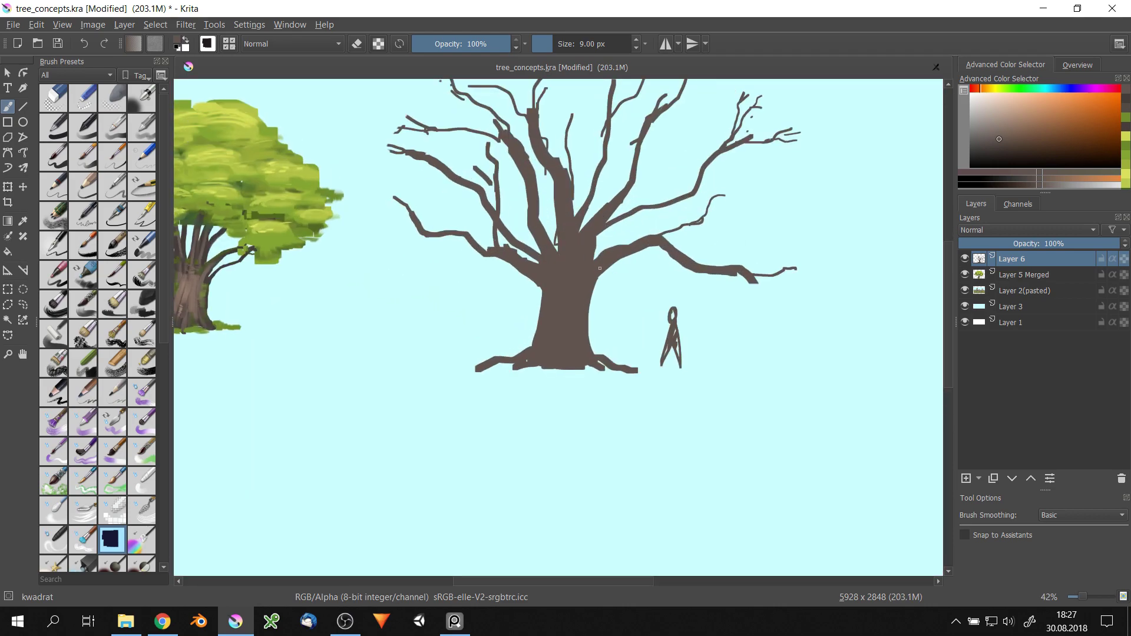
pyautogui.press('[')
pyautogui.moveTo(783, 275); pyautogui.dragTo(727, 281)
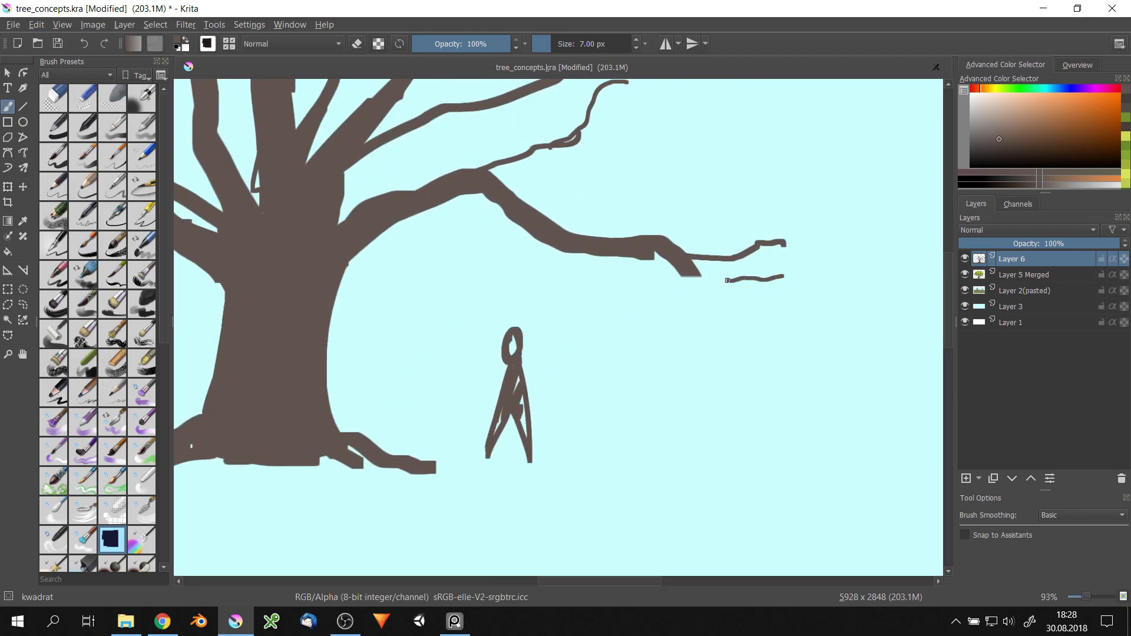
# - Paint the third tree's trunk to the right of the bare tree
pyautogui.moveTo(678, 243)
pyautogui.mouseDown()
pyautogui.moveTo(560, 303)
pyautogui.moveTo(538, 283)
pyautogui.mouseUp()
pyautogui.hotkey('ctrl', 'z')
pyautogui.moveTo(581, 241)
pyautogui.mouseDown()
pyautogui.moveTo(589, 318)
pyautogui.moveTo(601, 319)
pyautogui.moveTo(577, 306)
pyautogui.mouseUp()
# - Paint large blocky green foliage above the third trunk, undoing stray outline strokes
pyautogui.keyDown('ctrl'); pyautogui.click(283, 219); pyautogui.keyUp('ctrl')
pyautogui.moveTo(436, 236)
pyautogui.mouseDown()
pyautogui.moveTo(489, 232)
pyautogui.moveTo(542, 144)
pyautogui.moveTo(661, 228)
pyautogui.moveTo(545, 240)
pyautogui.mouseUp()
pyautogui.scroll(-3, 589, 230)
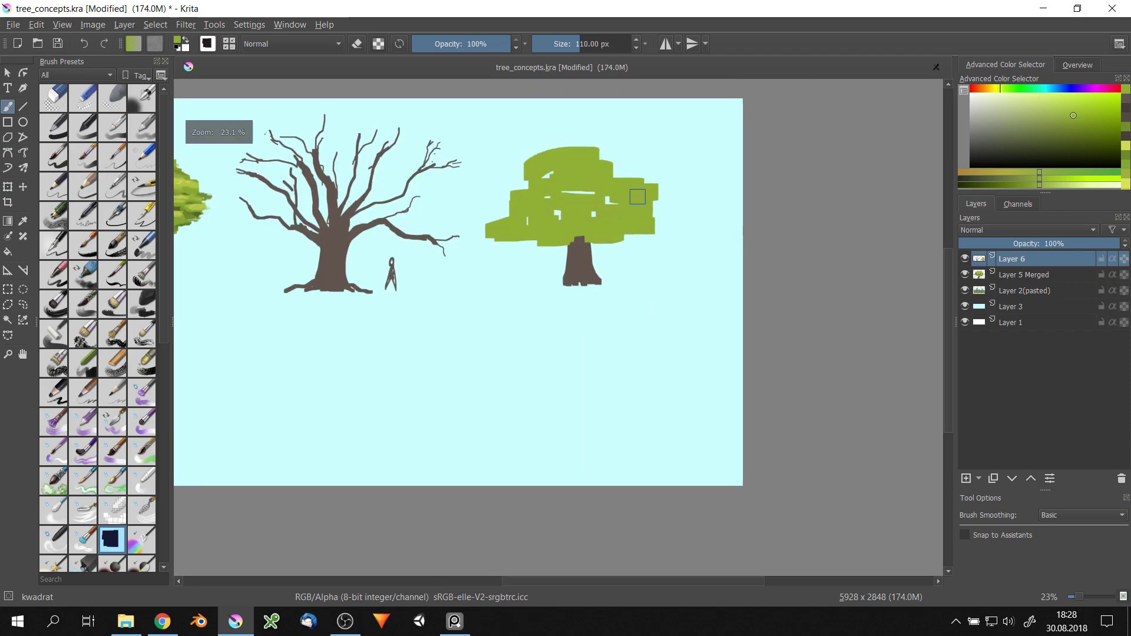
pyautogui.moveTo(660, 209); pyautogui.dragTo(677, 219)
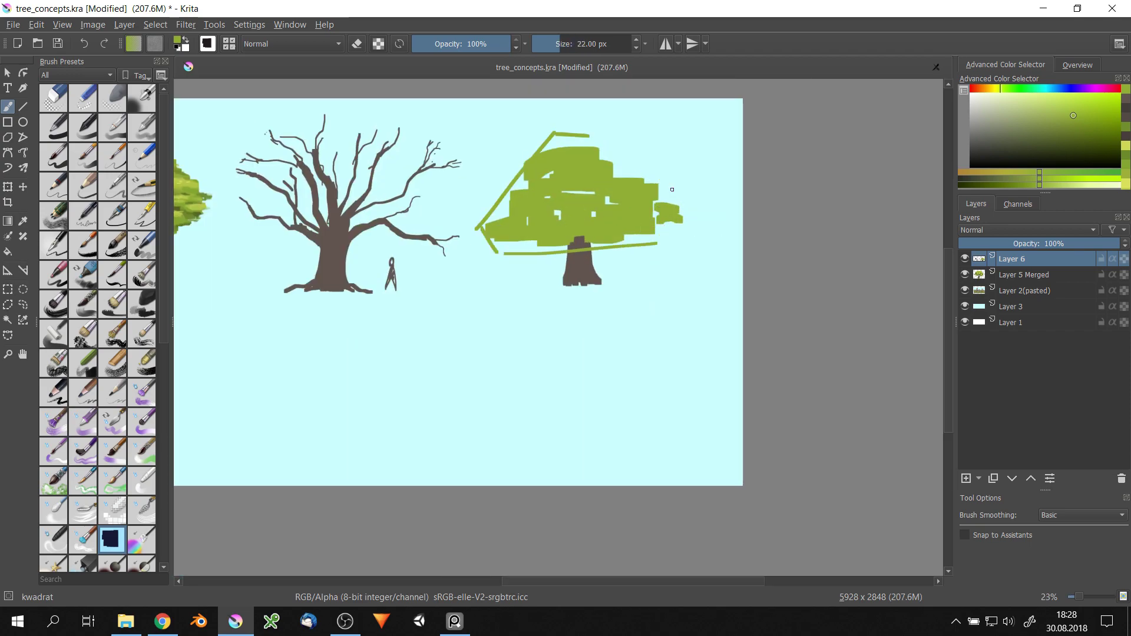
pyautogui.hotkey('ctrl', 'z')
pyautogui.hotkey('ctrl', 'z')
pyautogui.hotkey('ctrl', 'z')
pyautogui.moveTo(479, 228); pyautogui.dragTo(491, 248)
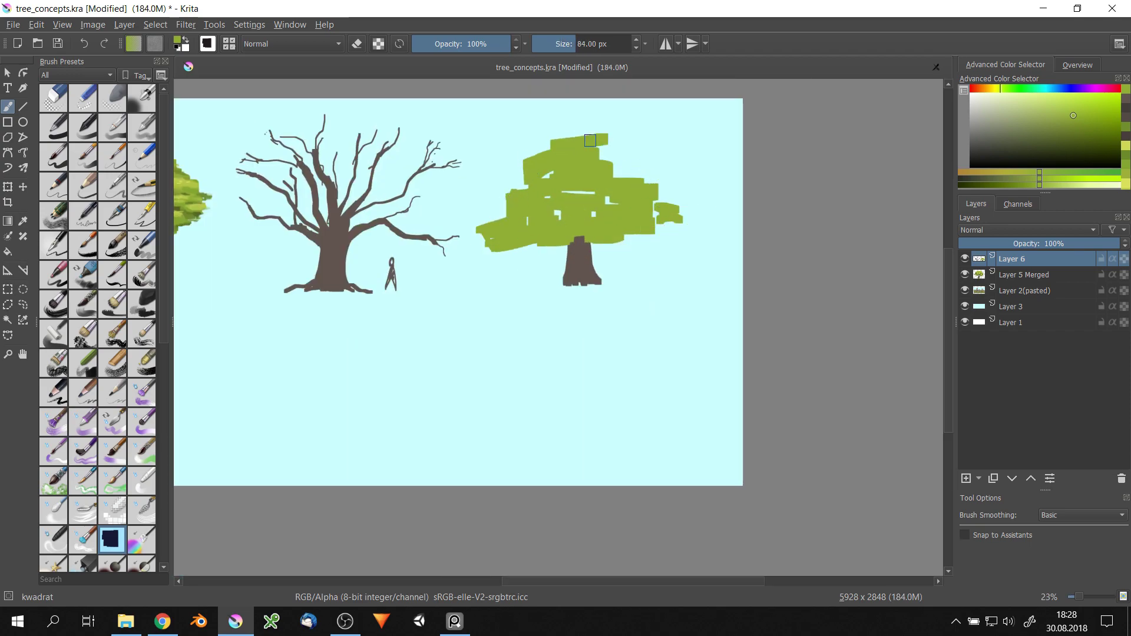
pyautogui.scroll(3, 647, 187)
pyautogui.scroll(-5, 424, 308)
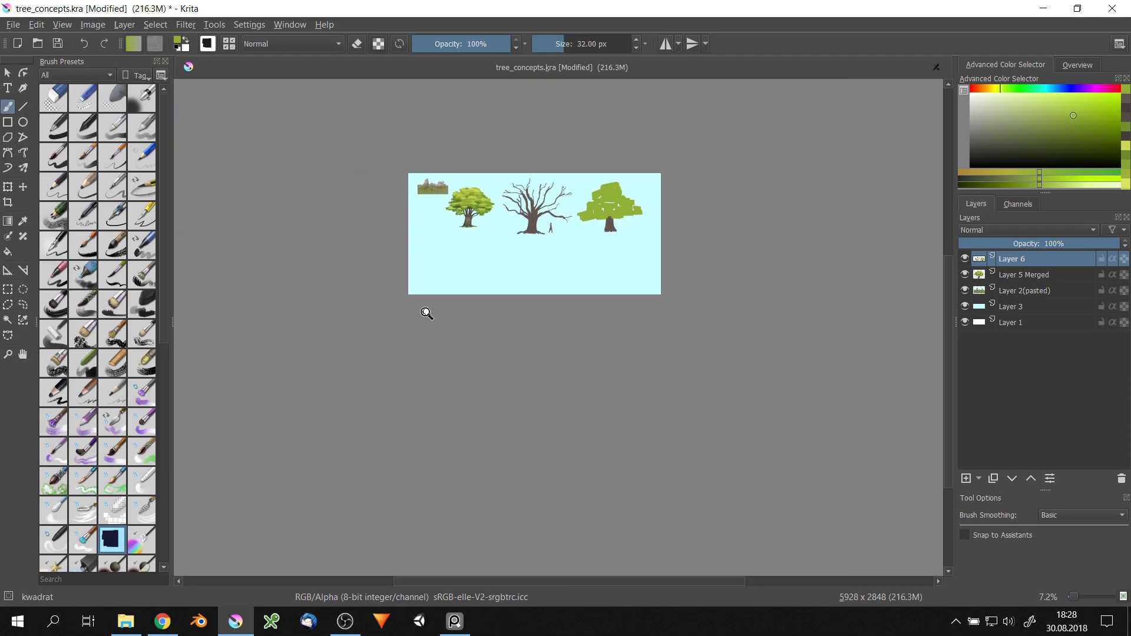
pyautogui.scroll(5, 424, 308)
# - Paint streaky olive grass spreading around the third tree's trunk base
pyautogui.press('[')
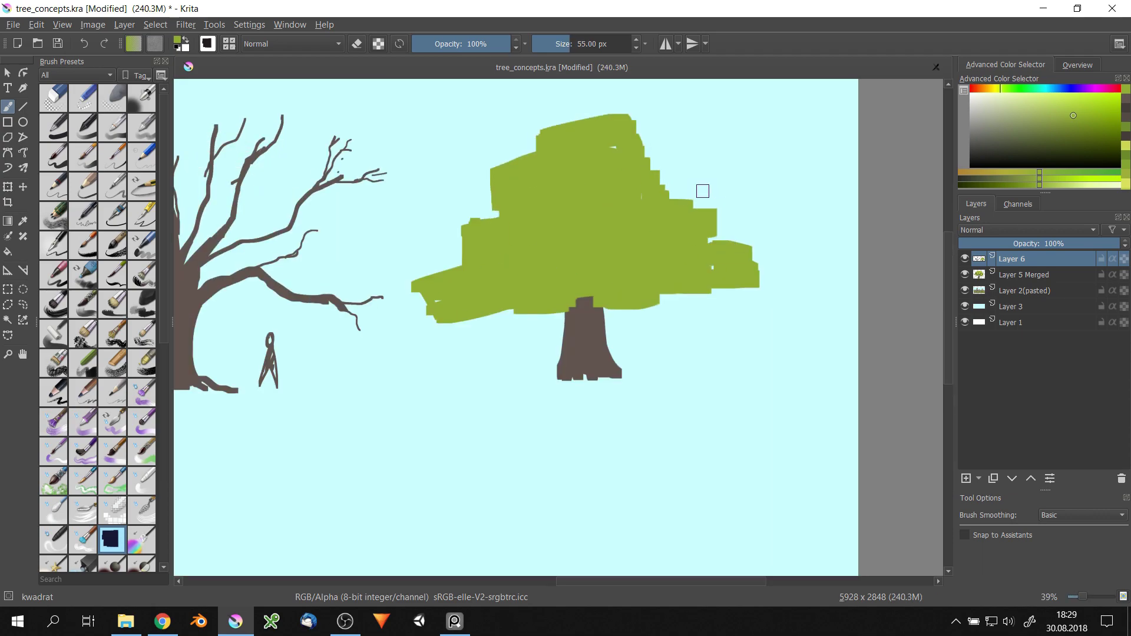
pyautogui.scroll(-4, 404, 379)
pyautogui.scroll(3, 518, 308)
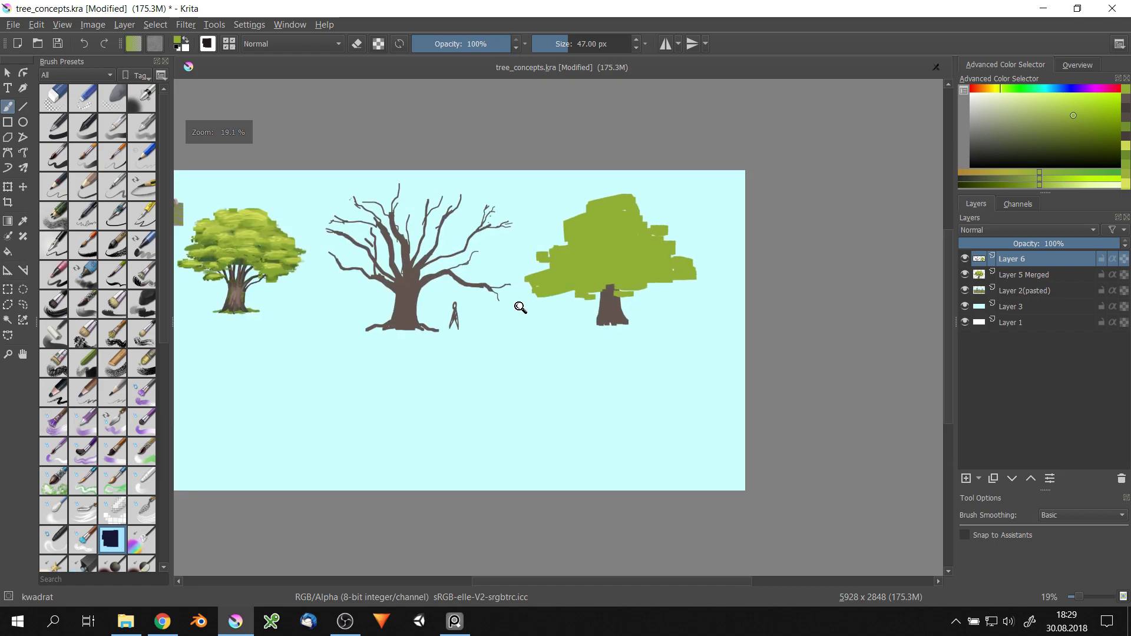
pyautogui.scroll(2, 497, 320)
pyautogui.scroll(3, 581, 305)
pyautogui.moveTo(581, 305); pyautogui.dragTo(630, 256)
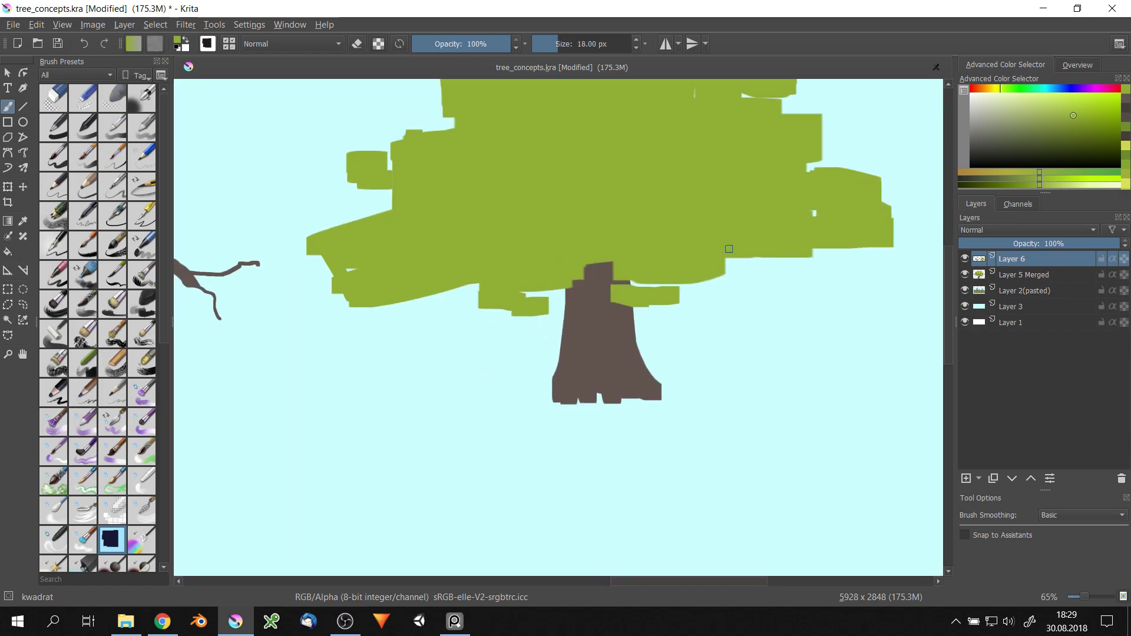
pyautogui.scroll(-3, 729, 249)
pyautogui.scroll(3, 430, 310)
pyautogui.keyDown('ctrl'); pyautogui.click(430, 310); pyautogui.keyUp('ctrl')
pyautogui.scroll(-3, 583, 315)
pyautogui.scroll(1, 583, 316)
pyautogui.click(535, 295)
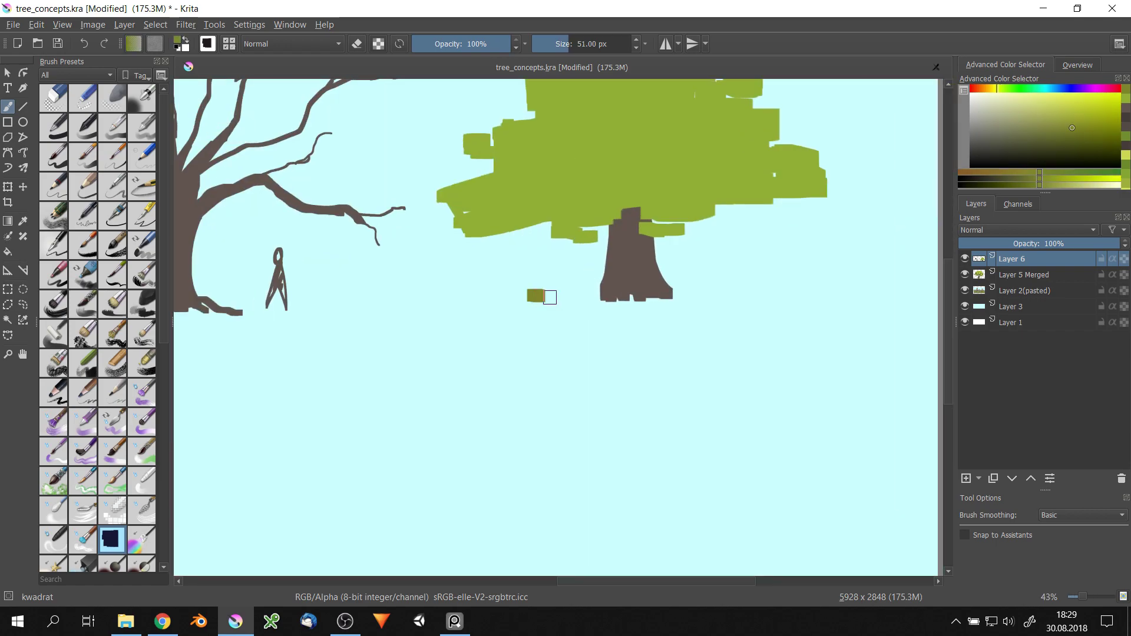
pyautogui.moveTo(550, 297); pyautogui.dragTo(743, 295)
# - Paint bristly grass under the tree with Wet Bristles Rough and shade the canopy's lower edge dark green
pyautogui.rightClick(719, 265)
pyautogui.click(789, 317)
pyautogui.moveTo(529, 292)
pyautogui.mouseDown()
pyautogui.moveTo(694, 293)
pyautogui.moveTo(689, 310)
pyautogui.moveTo(654, 328)
pyautogui.mouseUp()
pyautogui.scroll(3, 644, 248)
pyautogui.click(1071, 119)
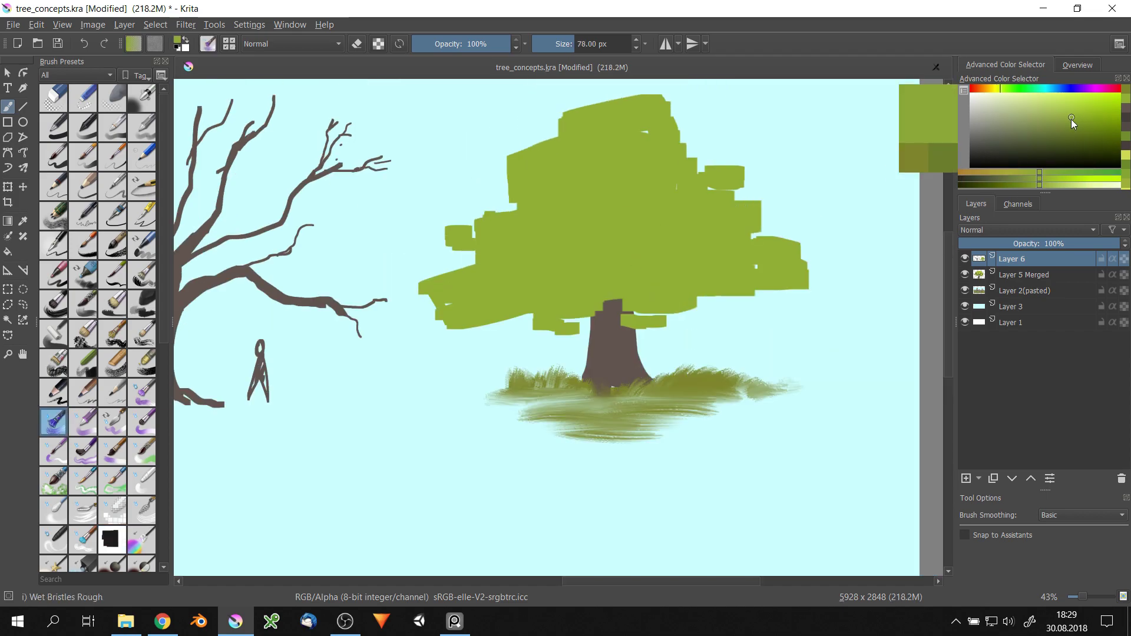
pyautogui.click(1029, 139)
pyautogui.moveTo(445, 307)
pyautogui.mouseDown()
pyautogui.moveTo(583, 312)
pyautogui.moveTo(708, 291)
pyautogui.mouseUp()
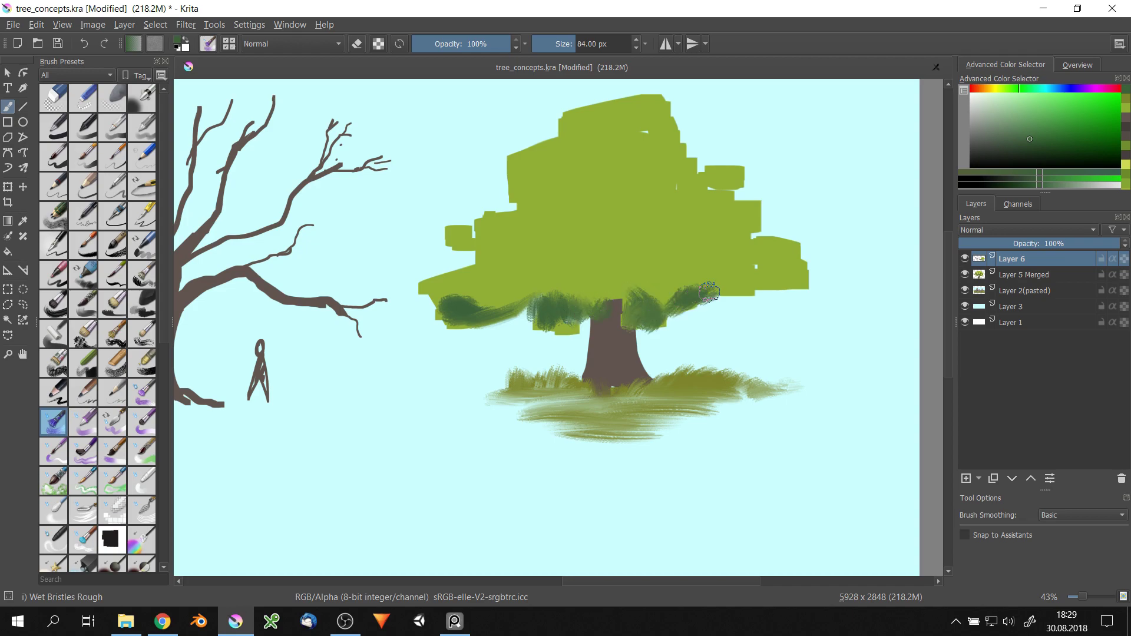
# - With the Basic-2 Opacity brush, paint grey-green and yellow-green oval leaf clumps across the canopy
pyautogui.rightClick(695, 242)
pyautogui.click(586, 172)
pyautogui.moveTo(501, 277); pyautogui.dragTo(765, 248)
pyautogui.moveTo(624, 294); pyautogui.dragTo(760, 274)
pyautogui.click(1062, 124)
pyautogui.moveTo(583, 276); pyautogui.dragTo(613, 206)
pyautogui.moveTo(648, 141)
pyautogui.mouseDown()
pyautogui.moveTo(727, 203)
pyautogui.moveTo(783, 277)
pyautogui.moveTo(466, 294)
pyautogui.mouseUp()
# - With a smaller brush, add dark green ovals around the canopy edges and light yellow-green upper highlights
pyautogui.press('[')
pyautogui.moveTo(501, 224); pyautogui.dragTo(619, 277)
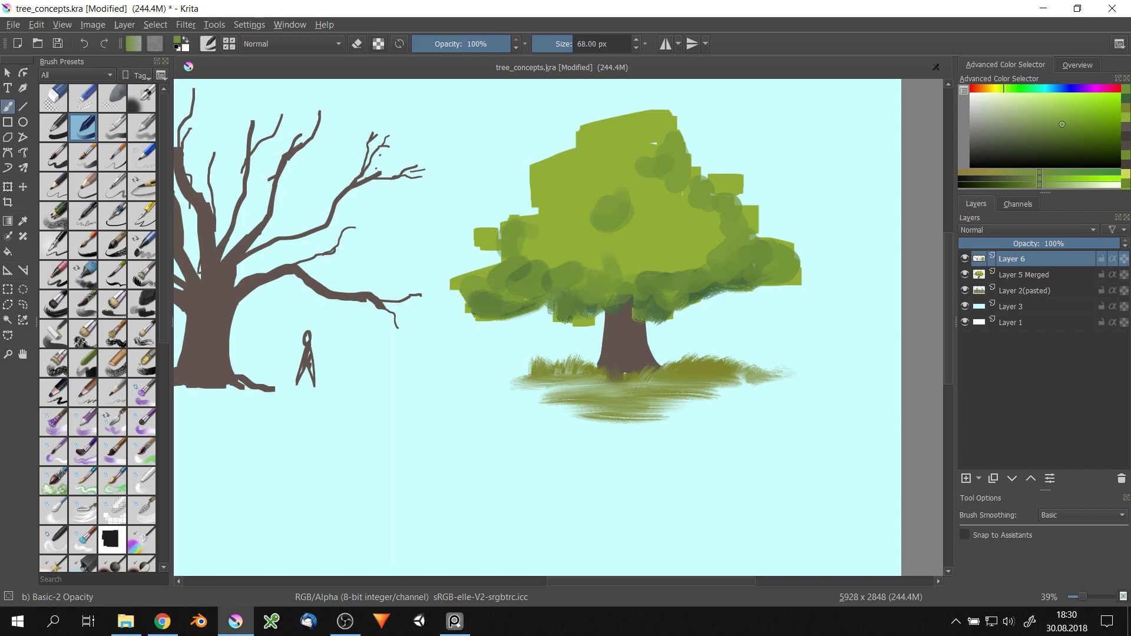
pyautogui.scroll(-5, 584, 247)
pyautogui.scroll(3, 585, 248)
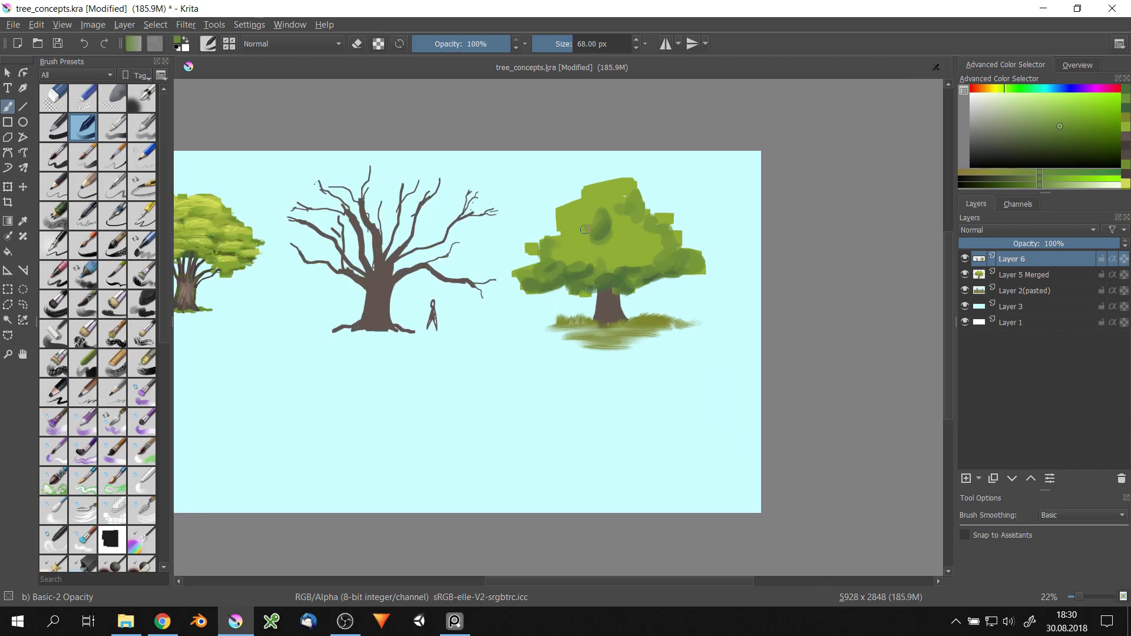
pyautogui.scroll(2, 625, 241)
pyautogui.click(1072, 112)
pyautogui.moveTo(621, 244); pyautogui.dragTo(653, 241)
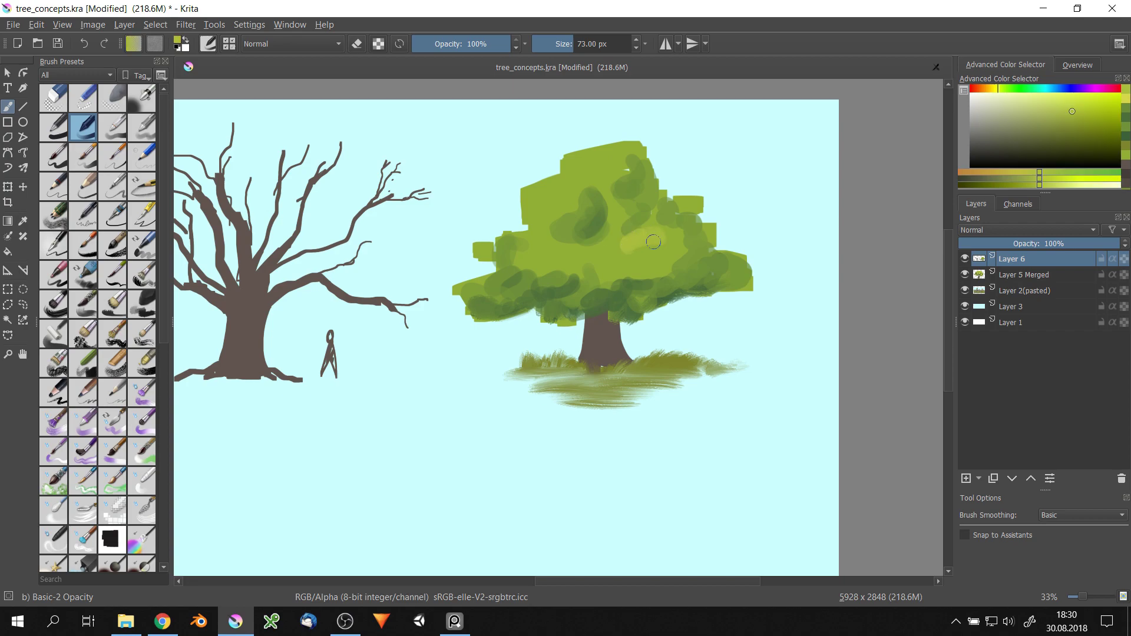
pyautogui.moveTo(576, 178); pyautogui.dragTo(613, 168)
# - Sketch thin dark box outlines on the upper canopy with a finer brush
pyautogui.press('[')
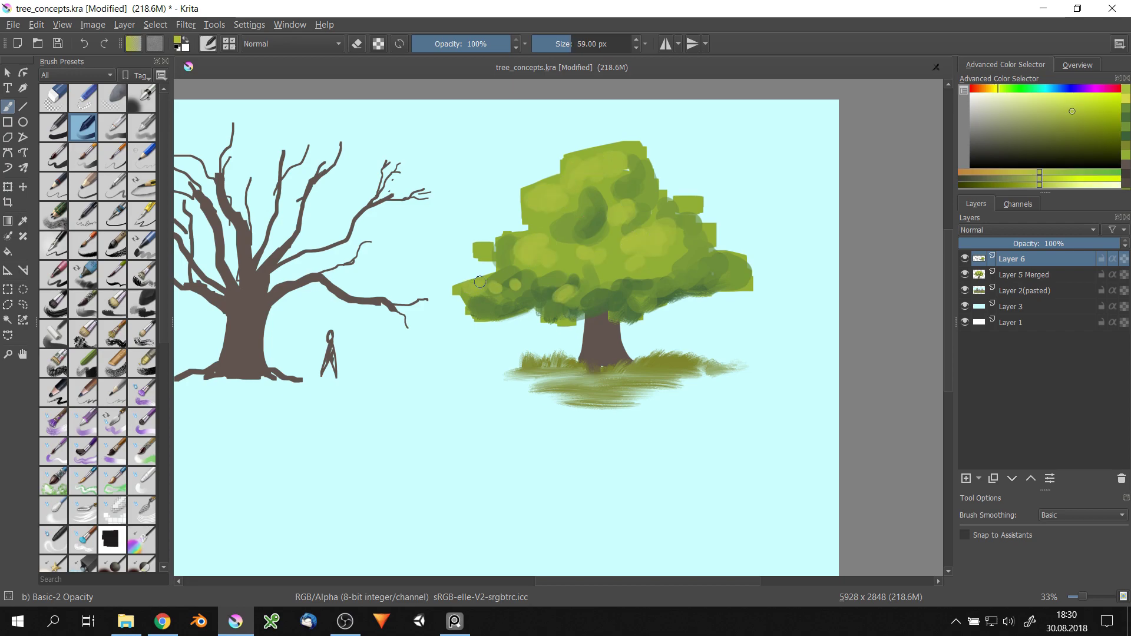
pyautogui.scroll(2, 630, 238)
pyautogui.scroll(-5, 374, 316)
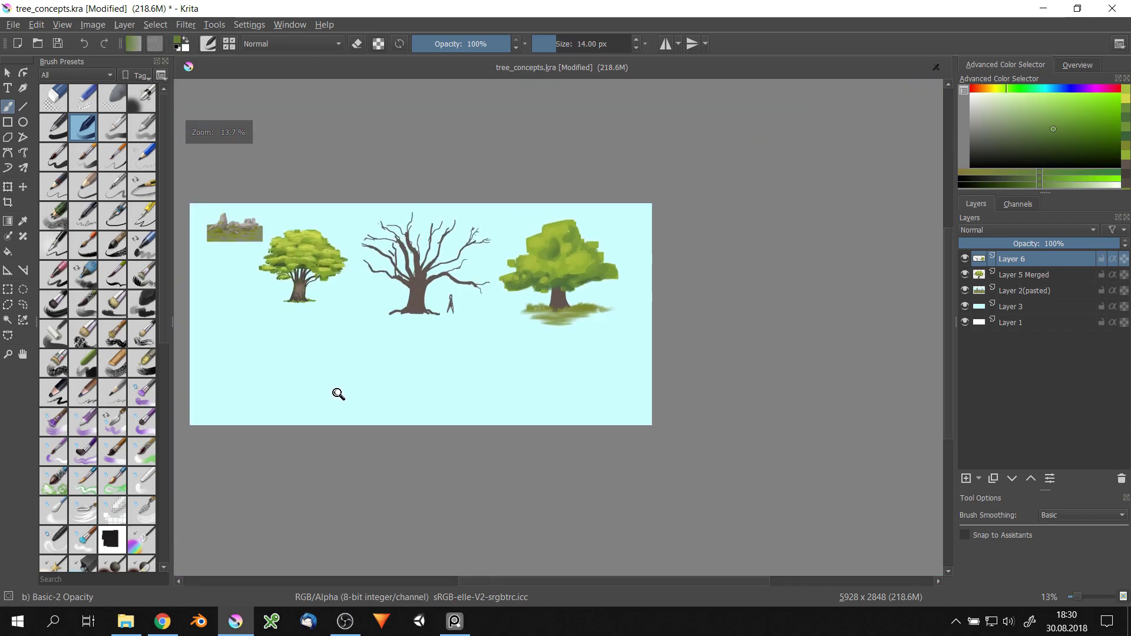
pyautogui.scroll(1, 336, 391)
pyautogui.scroll(5, 356, 383)
pyautogui.moveTo(461, 304); pyautogui.dragTo(400, 335)
pyautogui.scroll(-1, 413, 329)
pyautogui.press('[')
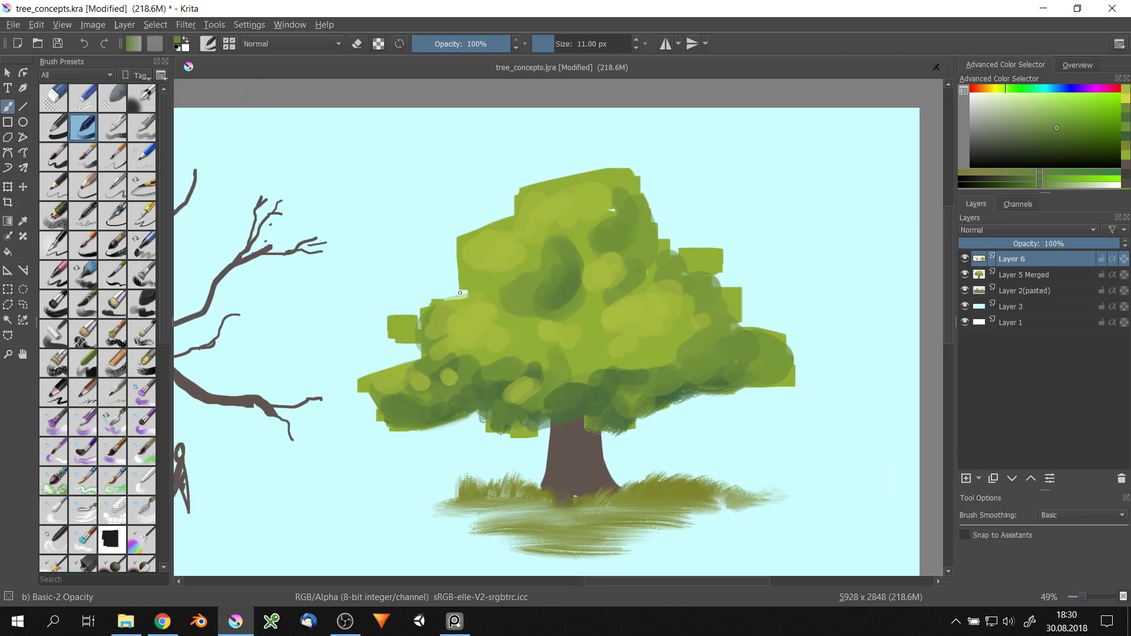
pyautogui.moveTo(458, 289); pyautogui.dragTo(574, 238)
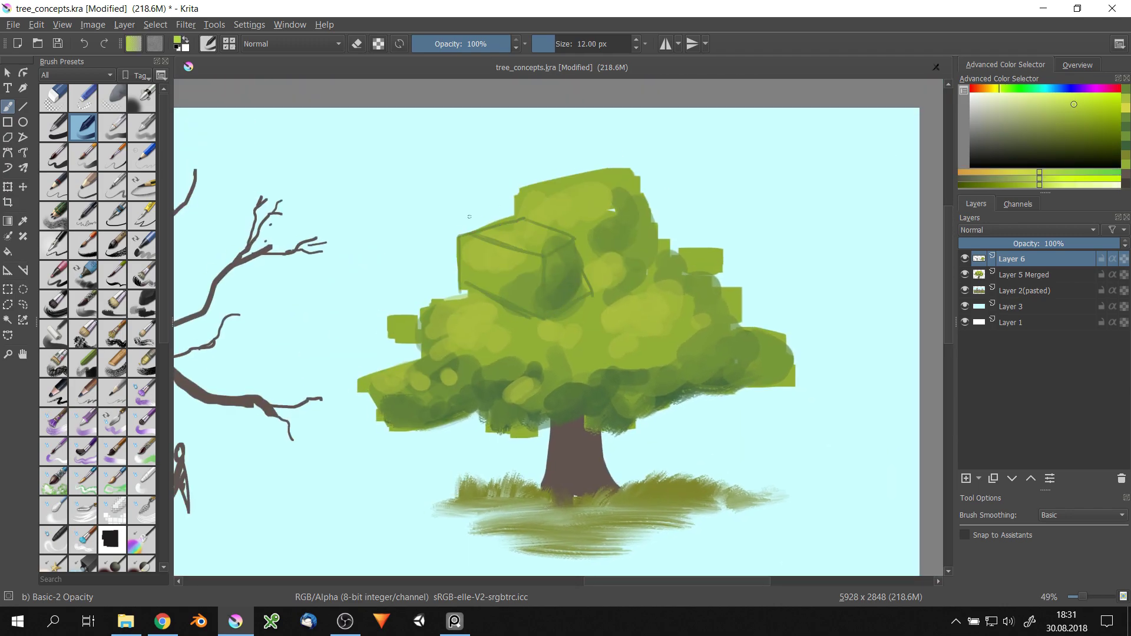
# - Fill the box's top face light green, repaint the middle-left canopy green and darken the lower-left
pyautogui.press(']')
pyautogui.press(']')
pyautogui.press(']')
pyautogui.moveTo(480, 231); pyautogui.dragTo(565, 239)
pyautogui.keyDown('ctrl'); pyautogui.click(570, 260); pyautogui.keyUp('ctrl')
pyautogui.moveTo(444, 311); pyautogui.dragTo(525, 303)
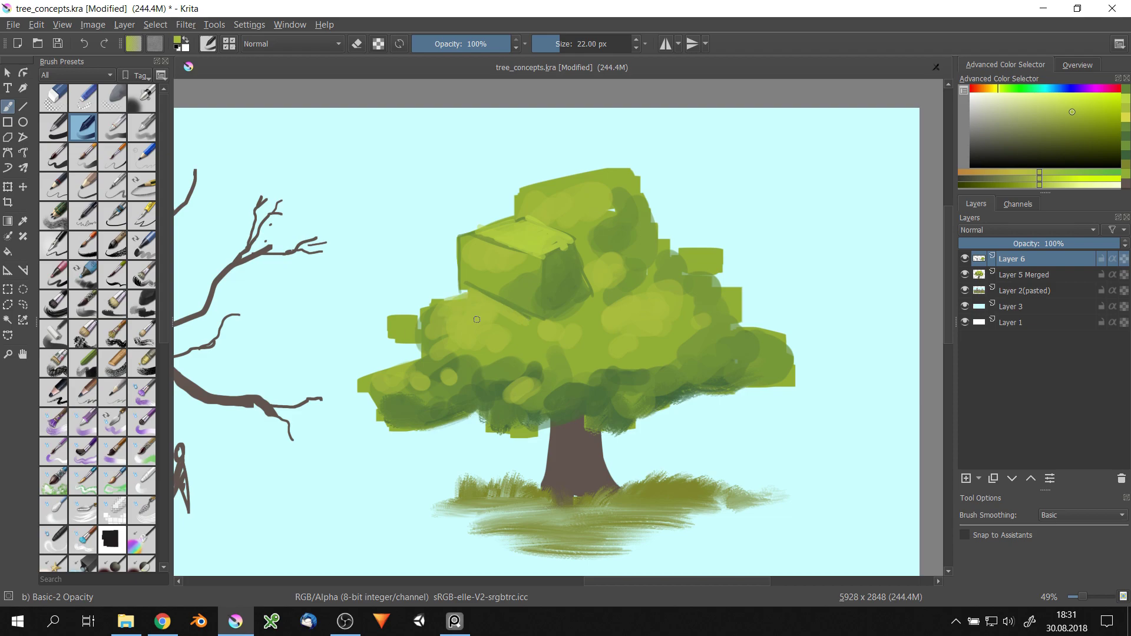
pyautogui.moveTo(439, 350)
pyautogui.mouseDown()
pyautogui.moveTo(536, 342)
pyautogui.moveTo(441, 377)
pyautogui.mouseUp()
pyautogui.keyDown('ctrl'); pyautogui.click(424, 383); pyautogui.keyUp('ctrl')
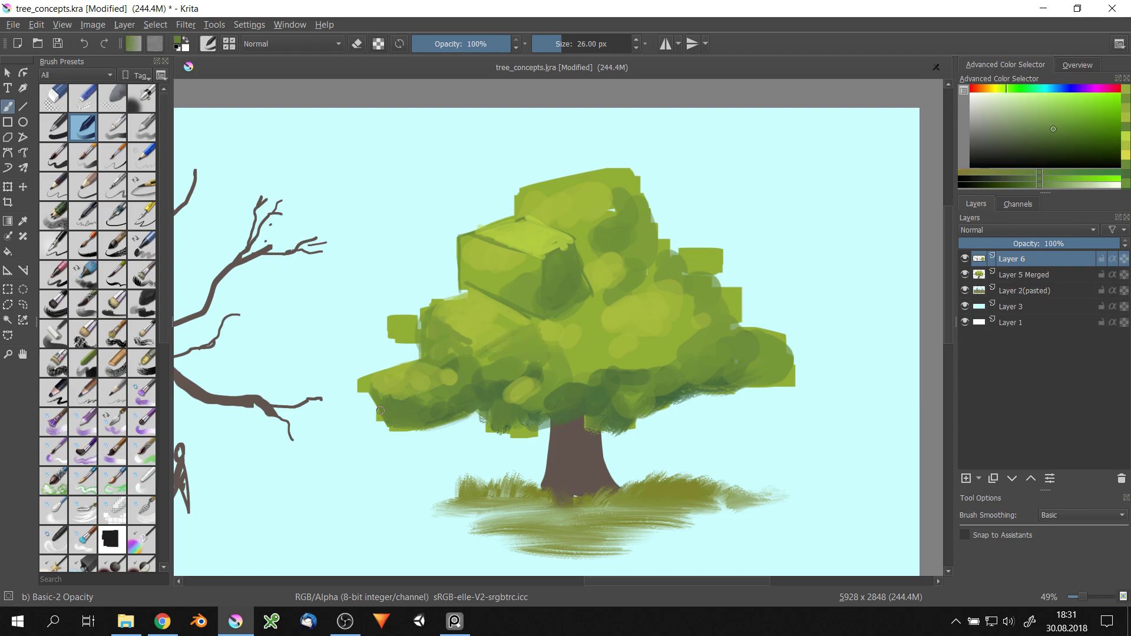
pyautogui.moveTo(368, 412); pyautogui.dragTo(412, 389)
pyautogui.keyDown('ctrl'); pyautogui.click(558, 388); pyautogui.keyUp('ctrl')
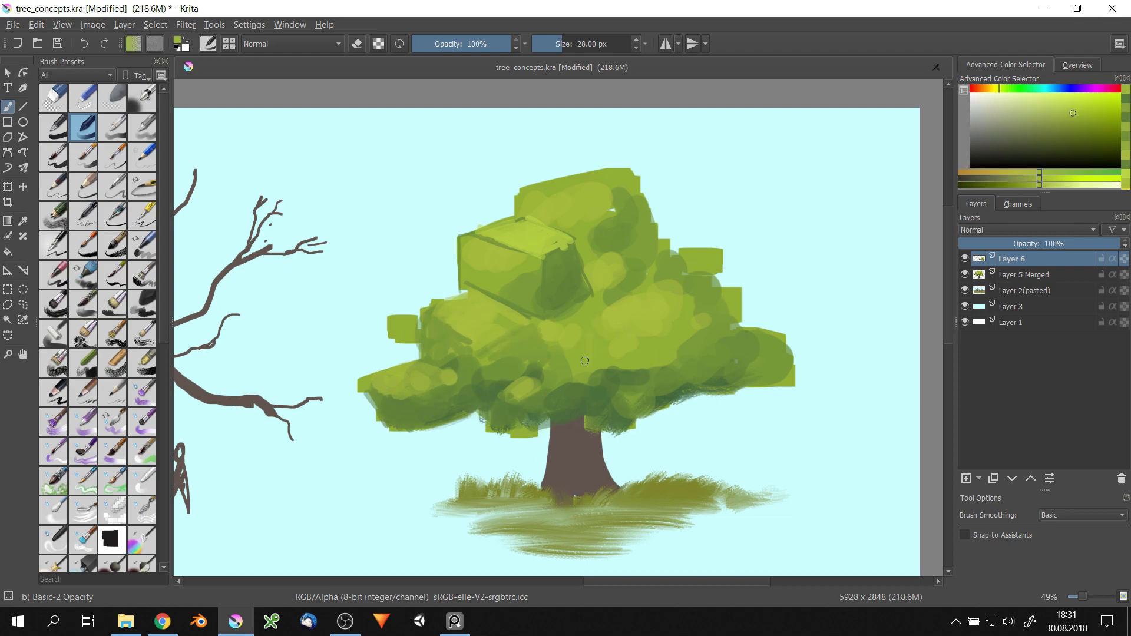
# - Paint a green block right of the canopy centre, darken its right side, and sample greens
pyautogui.press(']')
pyautogui.moveTo(589, 353)
pyautogui.mouseDown()
pyautogui.moveTo(675, 347)
pyautogui.moveTo(689, 277)
pyautogui.mouseUp()
pyautogui.keyDown('ctrl'); pyautogui.click(675, 346); pyautogui.keyUp('ctrl')
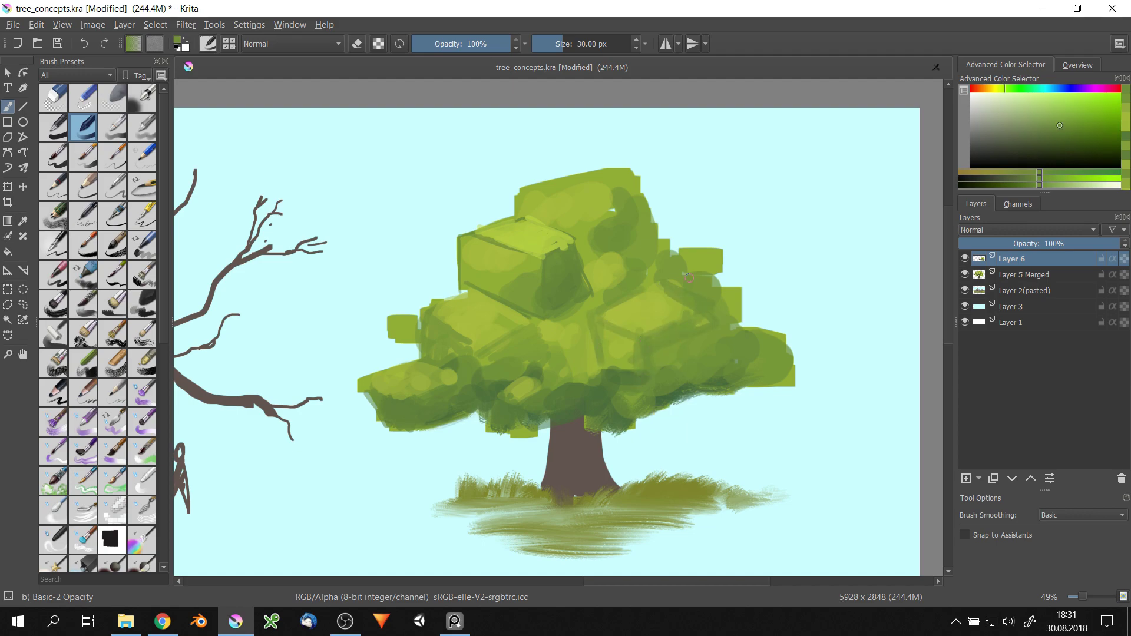
pyautogui.scroll(-2, 648, 265)
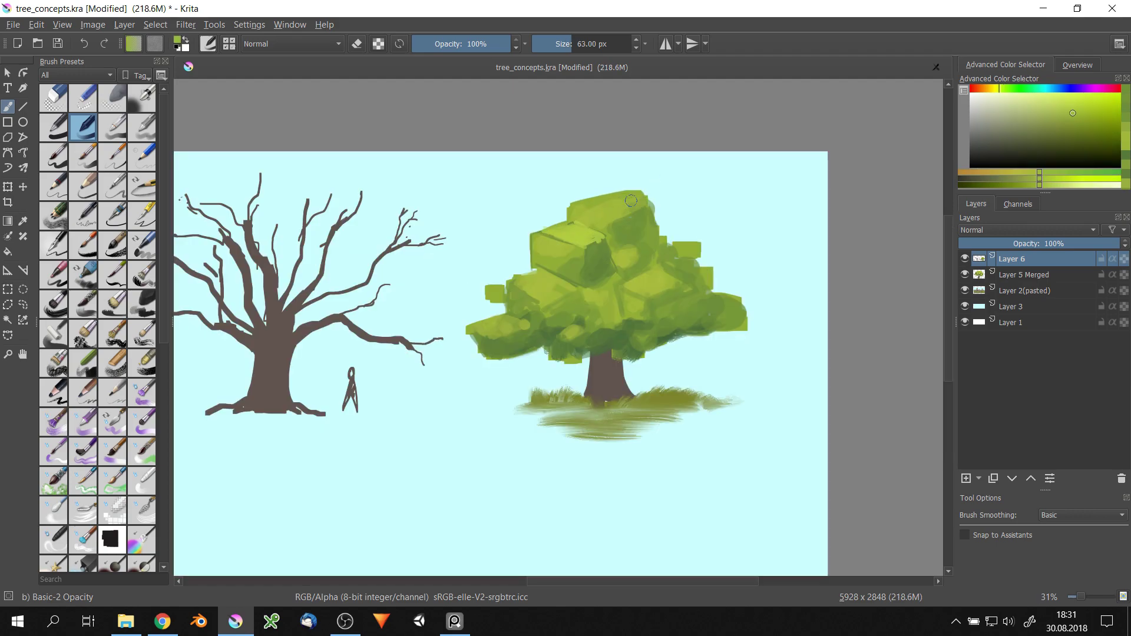
pyautogui.press('[')
pyautogui.keyDown('ctrl'); pyautogui.click(661, 276); pyautogui.keyUp('ctrl')
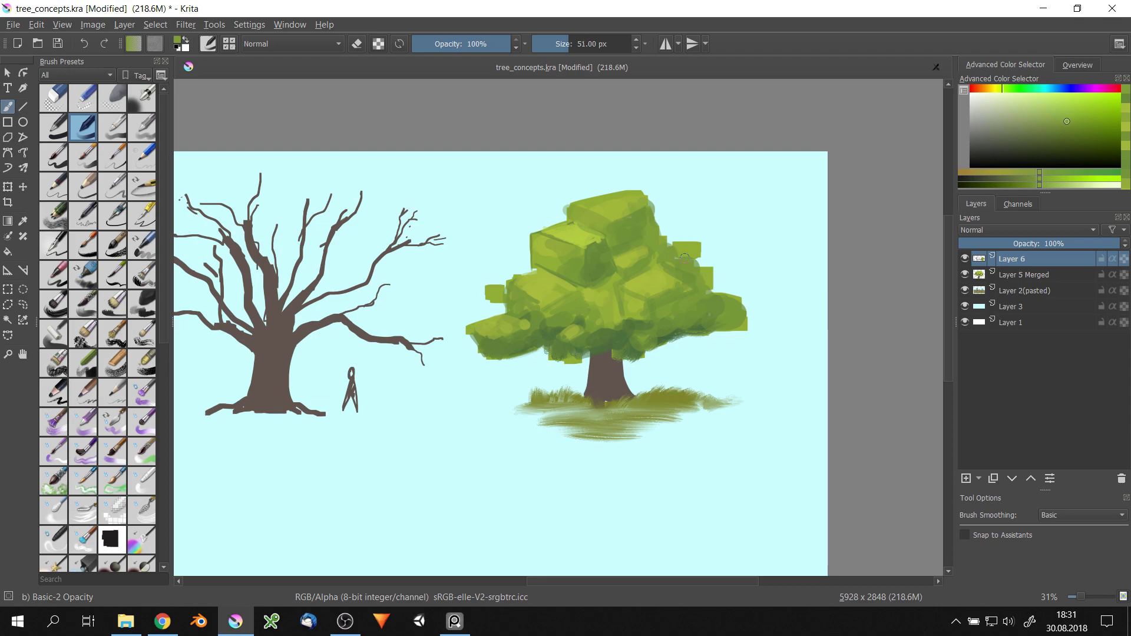
pyautogui.keyDown('ctrl'); pyautogui.click(660, 276); pyautogui.keyUp('ctrl')
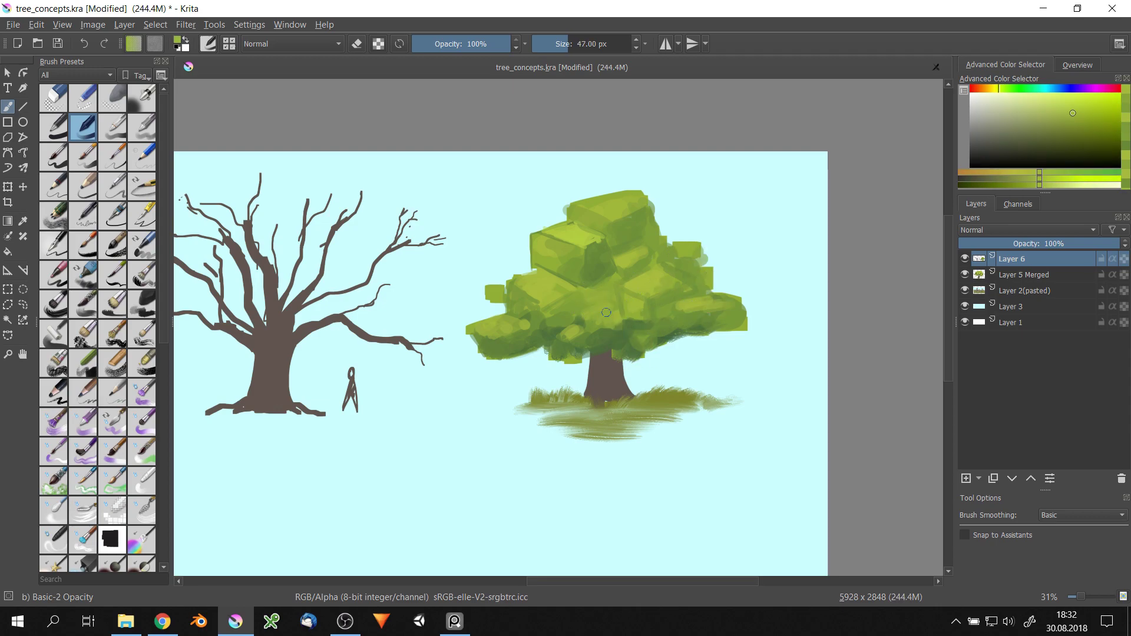
pyautogui.scroll(-2, 717, 233)
pyautogui.scroll(1, 717, 232)
pyautogui.scroll(2, 747, 232)
pyautogui.scroll(2, 667, 235)
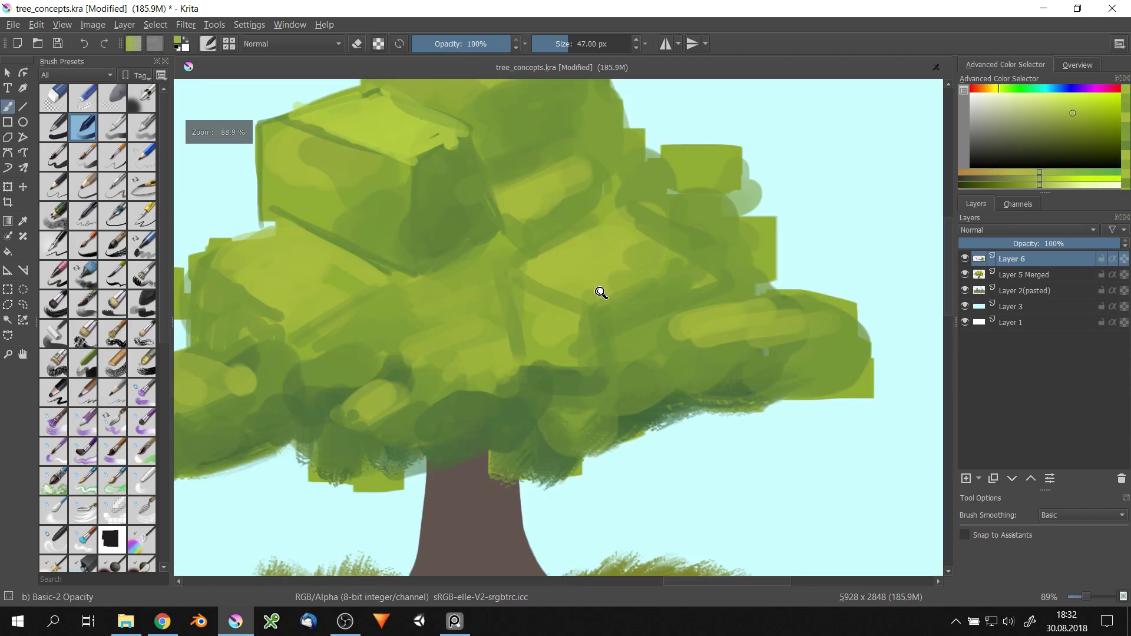
pyautogui.scroll(1, 598, 290)
pyautogui.scroll(-3, 552, 263)
pyautogui.scroll(3, 531, 247)
# - Add short dark grass-like fringes to the box edge using sampled greens, undoing a stray stroke
pyautogui.keyDown('ctrl'); pyautogui.click(434, 317); pyautogui.keyUp('ctrl')
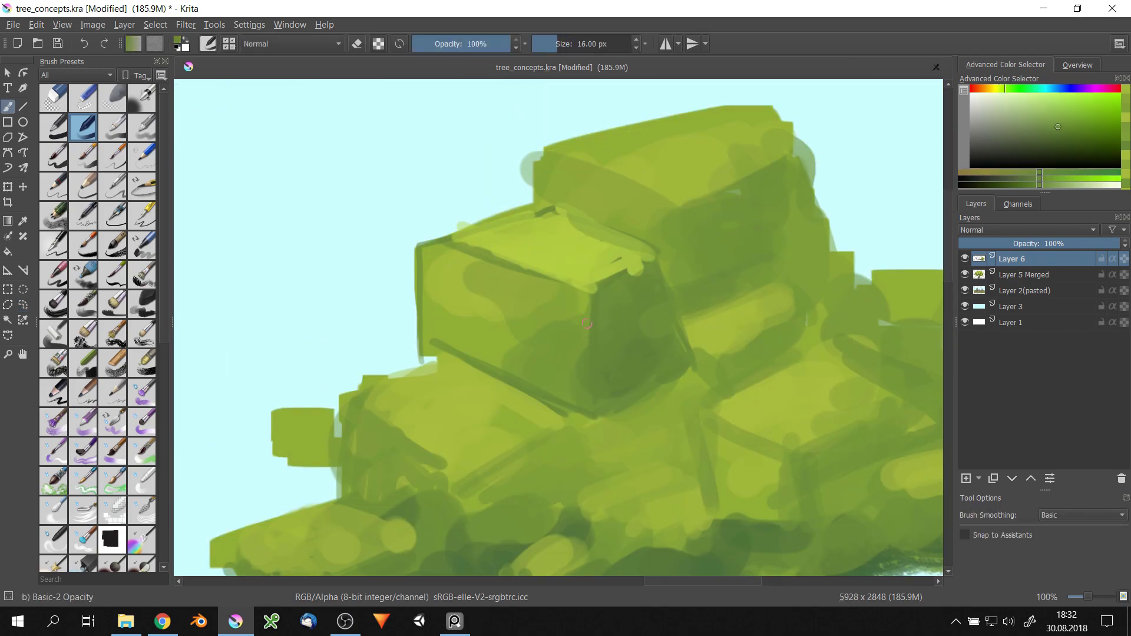
pyautogui.scroll(1, 433, 317)
pyautogui.keyDown('ctrl'); pyautogui.click(449, 316); pyautogui.keyUp('ctrl')
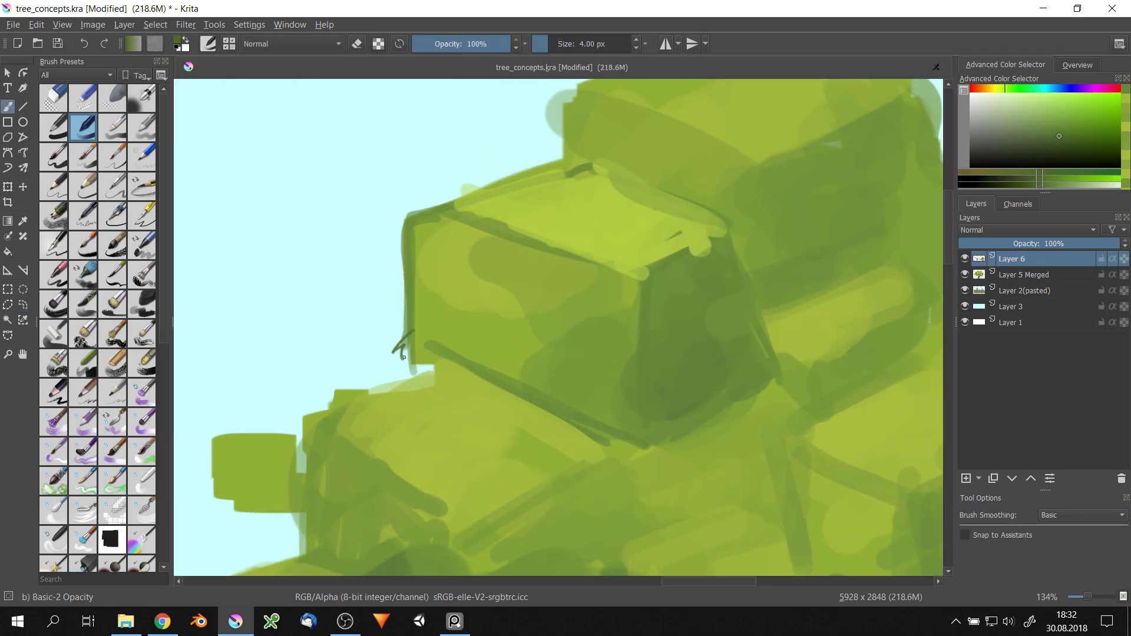
pyautogui.moveTo(402, 357); pyautogui.dragTo(429, 361)
pyautogui.keyDown('ctrl'); pyautogui.click(431, 343); pyautogui.keyUp('ctrl')
pyautogui.hotkey('ctrl', 'z')
pyautogui.press('[')
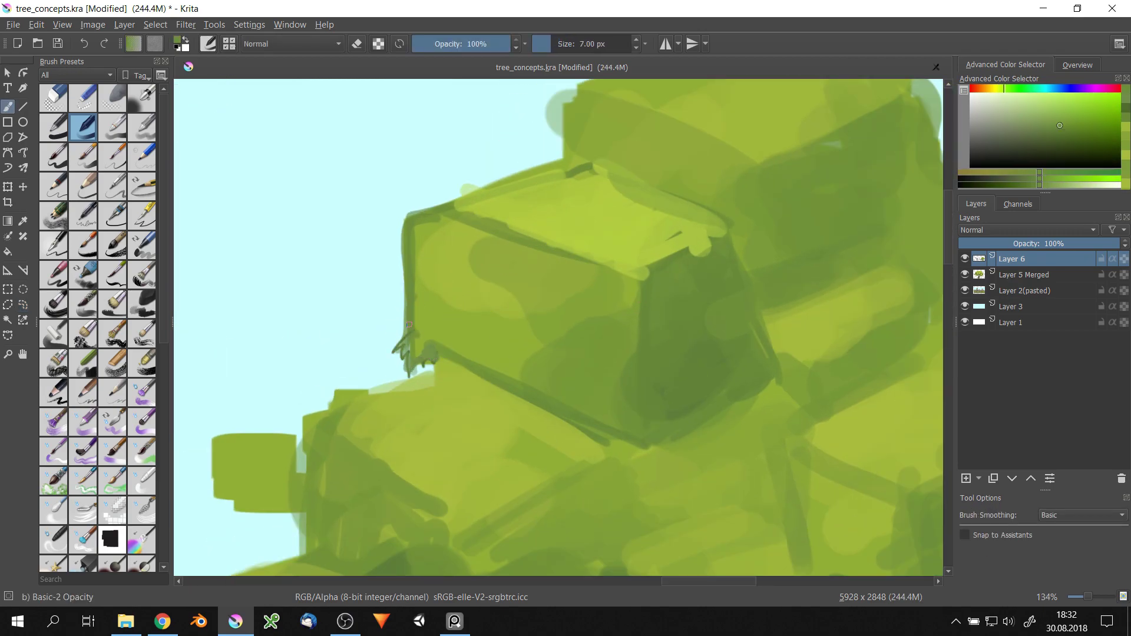
# - Give the small block a dark curved edge and bright top, plus a dark stroke along the box edge
pyautogui.keyDown('ctrl'); pyautogui.click(558, 173); pyautogui.keyUp('ctrl')
pyautogui.keyDown('ctrl'); pyautogui.click(657, 428); pyautogui.keyUp('ctrl')
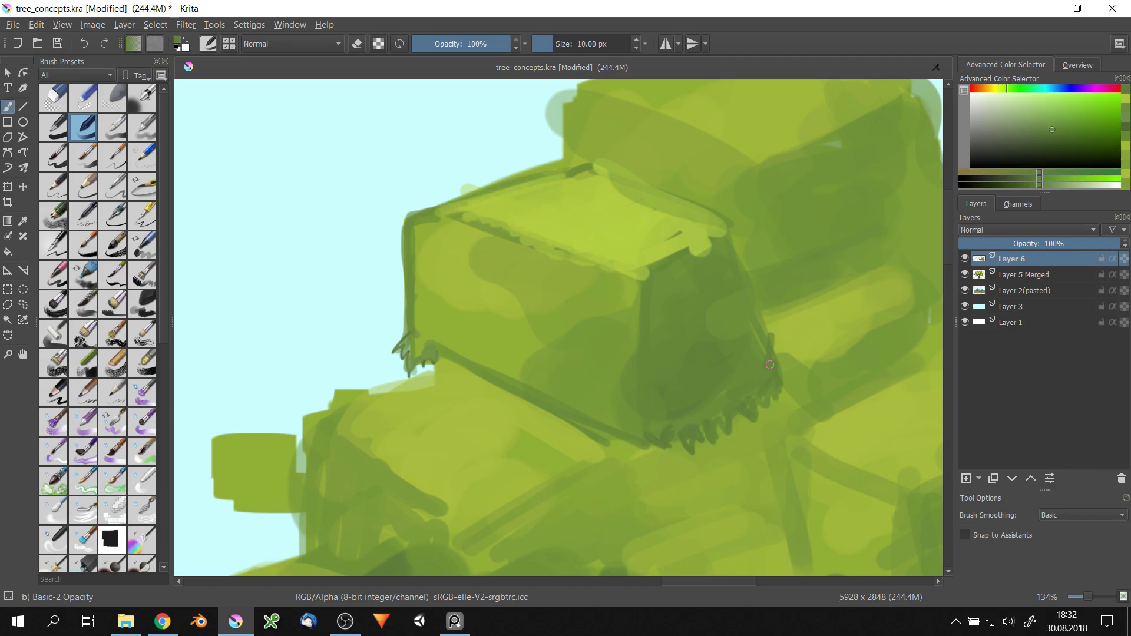
pyautogui.scroll(-5, 769, 365)
pyautogui.scroll(4, 608, 315)
pyautogui.moveTo(554, 302); pyautogui.dragTo(523, 320)
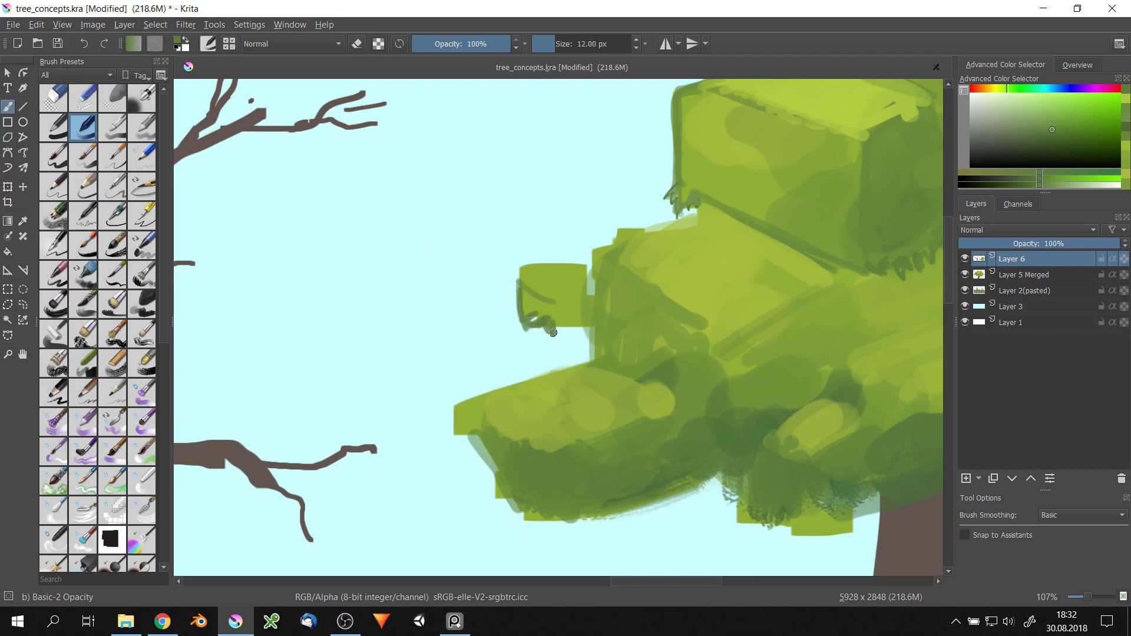
pyautogui.keyDown('ctrl'); pyautogui.click(593, 274); pyautogui.keyUp('ctrl')
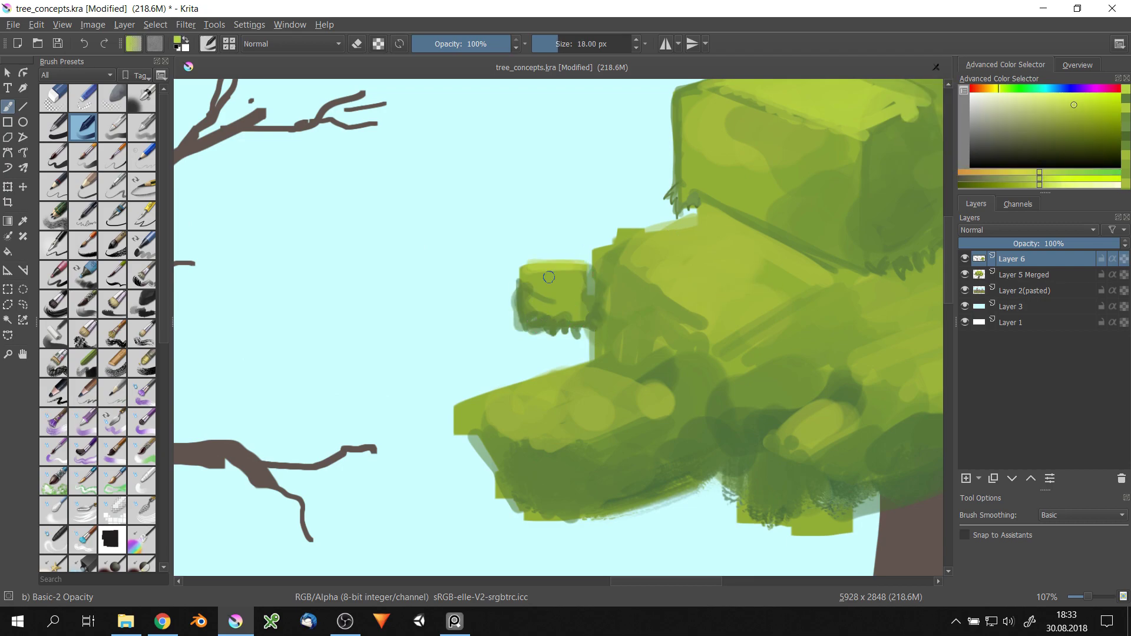
pyautogui.moveTo(583, 273)
pyautogui.mouseDown()
pyautogui.moveTo(524, 277)
pyautogui.moveTo(480, 298)
pyautogui.mouseUp()
pyautogui.scroll(-6, 595, 264)
pyautogui.scroll(4, 595, 264)
pyautogui.scroll(4, 535, 272)
pyautogui.keyDown('ctrl'); pyautogui.click(559, 353); pyautogui.keyUp('ctrl')
pyautogui.moveTo(511, 380)
pyautogui.mouseDown()
pyautogui.moveTo(526, 365)
pyautogui.moveTo(585, 427)
pyautogui.mouseUp()
# - Lasso a jagged leaf shape below the box with the Freehand Selection tool
pyautogui.hotkey('ctrl', 'r')
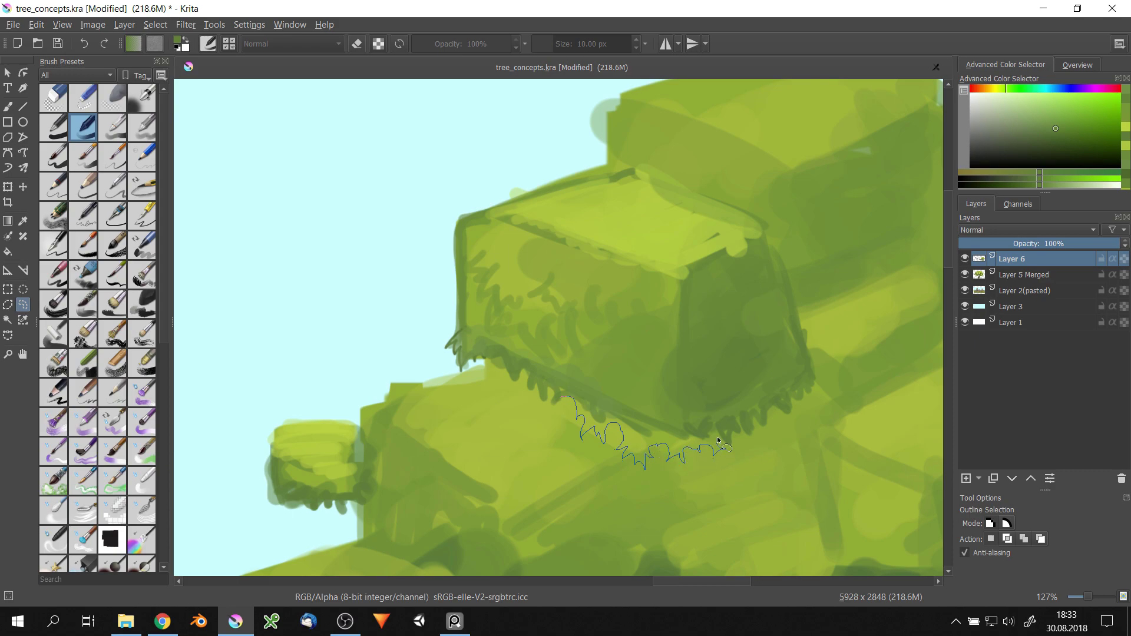
pyautogui.moveTo(717, 436); pyautogui.dragTo(730, 449)
pyautogui.press('b')
pyautogui.scroll(-6, 694, 355)
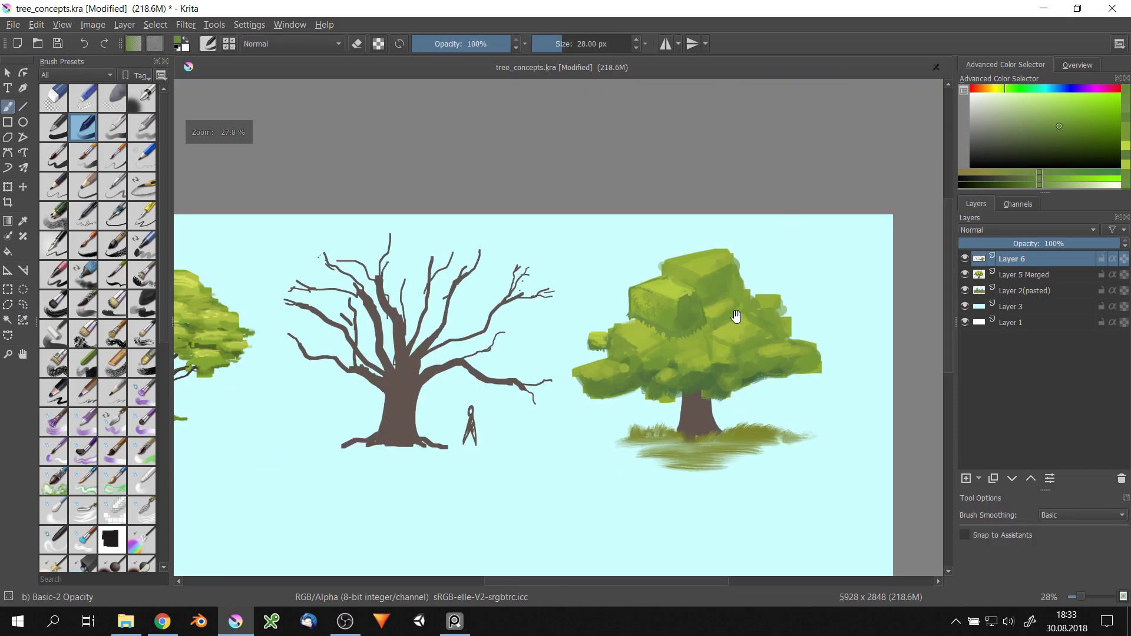
pyautogui.scroll(-3, 737, 317)
pyautogui.scroll(4, 736, 316)
pyautogui.scroll(2, 525, 273)
pyautogui.scroll(1, 324, 308)
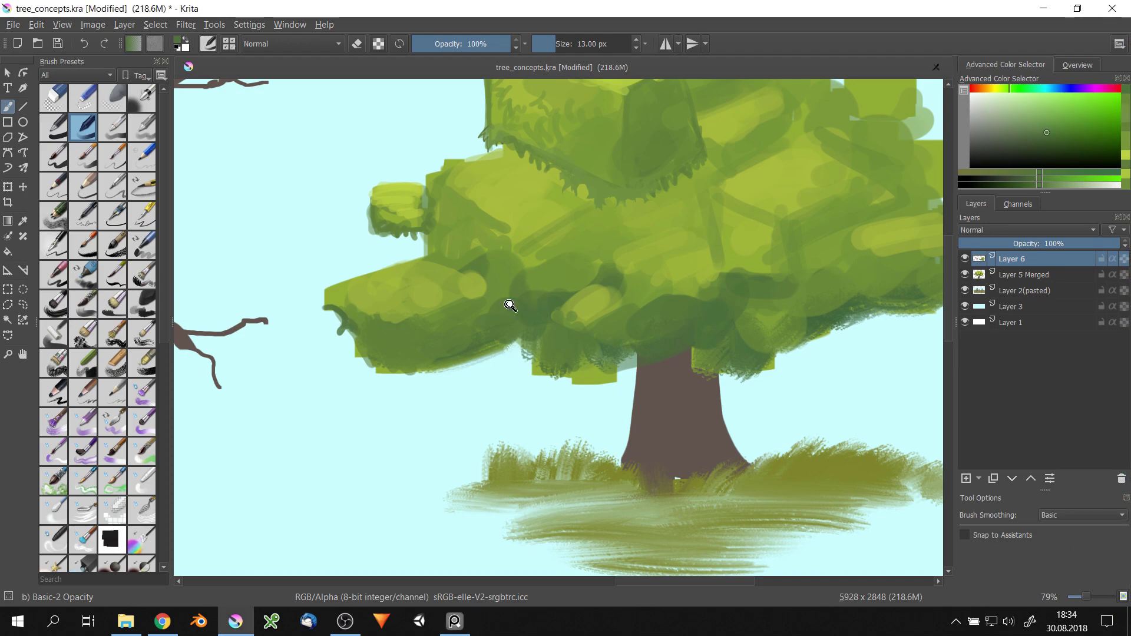
pyautogui.scroll(3, 453, 348)
# - Lasso spiky leaf shapes along the canopy's lower edge and paint inside the selection
pyautogui.hotkey('ctrl', 'r')
pyautogui.moveTo(363, 391); pyautogui.dragTo(407, 405)
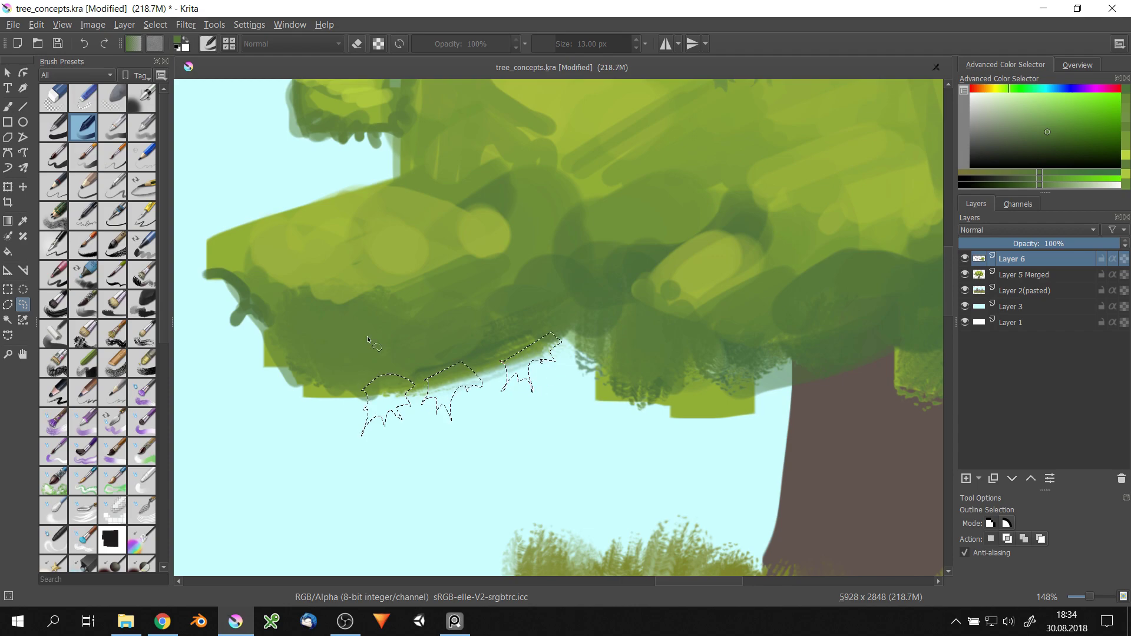
pyautogui.moveTo(252, 311); pyautogui.dragTo(353, 365)
pyautogui.press('b')
pyautogui.moveTo(303, 328)
pyautogui.mouseDown()
pyautogui.moveTo(493, 467)
pyautogui.moveTo(648, 424)
pyautogui.mouseUp()
pyautogui.scroll(-5, 518, 395)
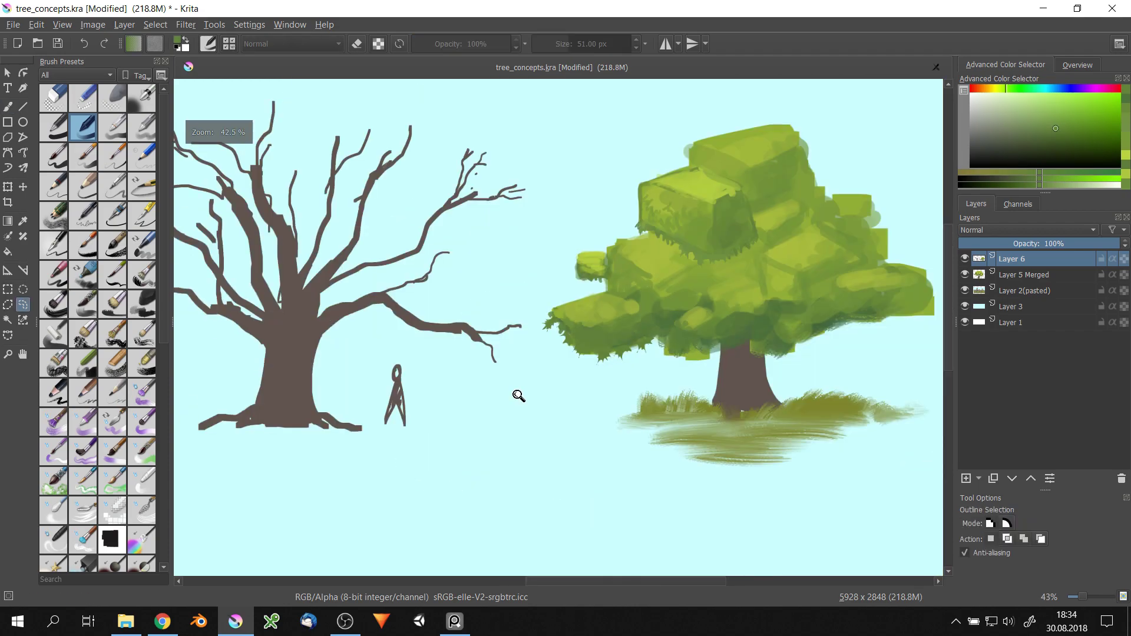
pyautogui.scroll(2, 581, 252)
pyautogui.press('b')
pyautogui.scroll(2, 515, 233)
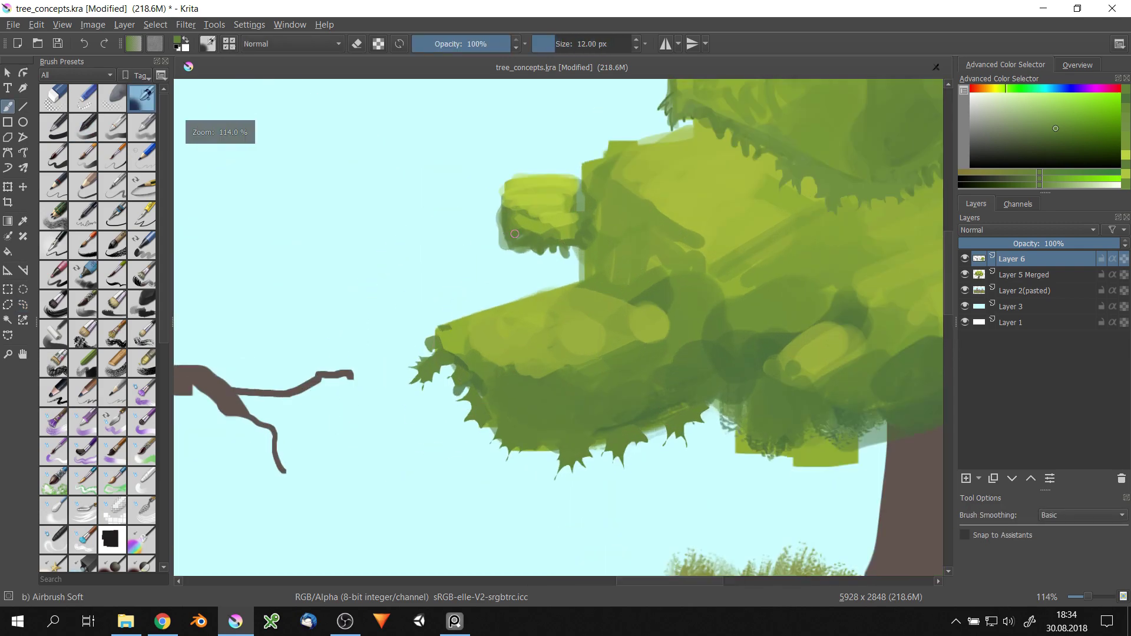
# - Add dark spiky foliage on the small block's edge and outline leaf shapes on the upper box face
pyautogui.hotkey('ctrl', 'r')
pyautogui.moveTo(505, 202); pyautogui.dragTo(498, 237)
pyautogui.press('b')
pyautogui.moveTo(591, 228)
pyautogui.mouseDown()
pyautogui.moveTo(505, 202)
pyautogui.moveTo(566, 266)
pyautogui.mouseUp()
pyautogui.scroll(-3, 613, 252)
pyautogui.scroll(3, 556, 292)
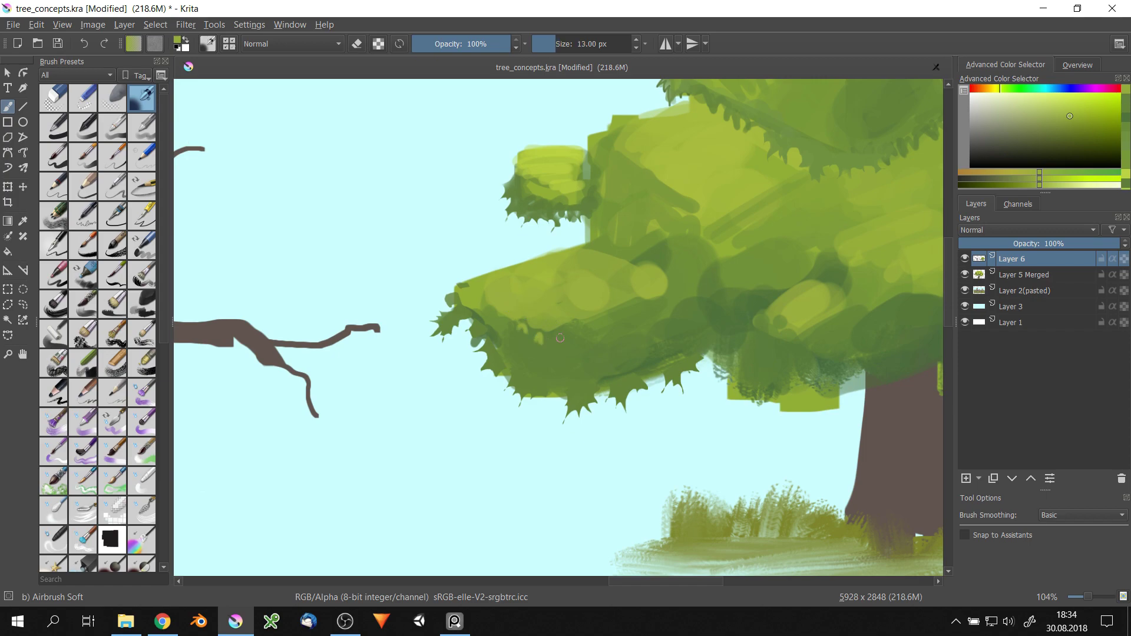
pyautogui.hotkey('ctrl', 'r')
pyautogui.moveTo(556, 291); pyautogui.dragTo(541, 347)
pyautogui.scroll(3, 843, 154)
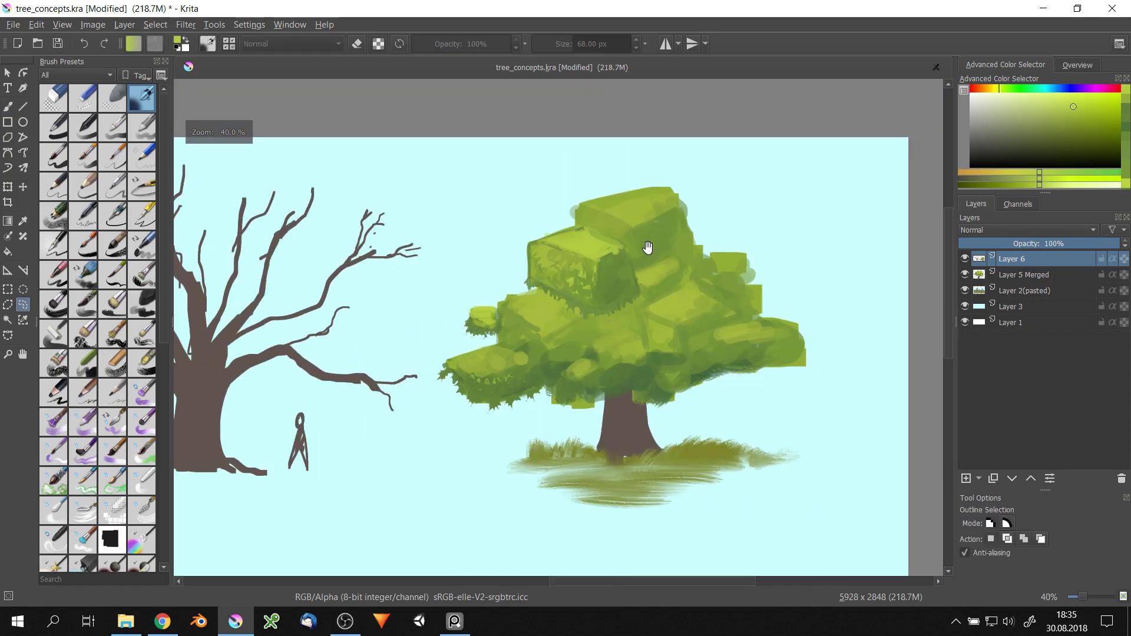
# - Paint dark bark strokes down the trunk with the Basic-5 Size Opacity brush
pyautogui.moveTo(564, 333)
pyautogui.mouseDown()
pyautogui.moveTo(665, 323)
pyautogui.moveTo(618, 338)
pyautogui.mouseUp()
pyautogui.rightClick(617, 339)
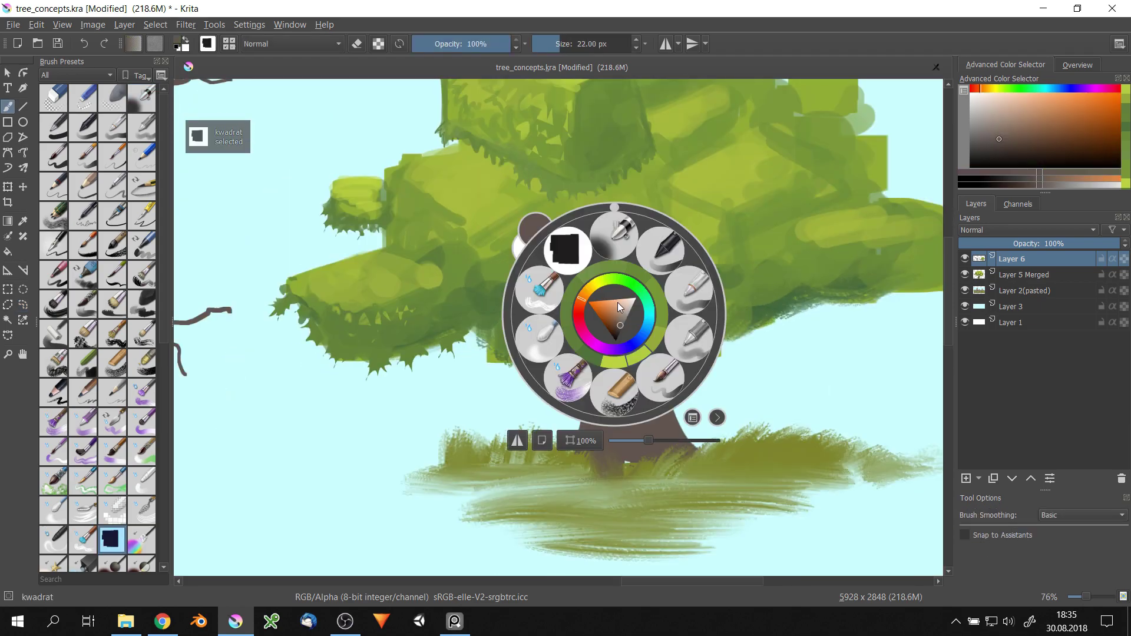
pyautogui.click(707, 221)
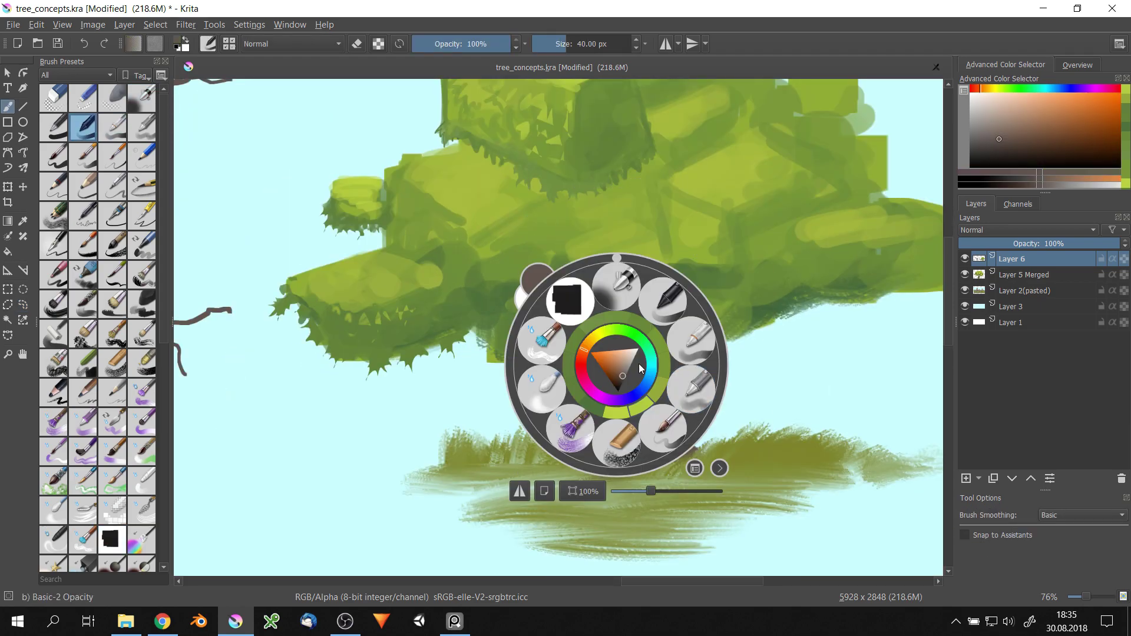
pyautogui.click(991, 149)
pyautogui.moveTo(592, 352); pyautogui.dragTo(577, 442)
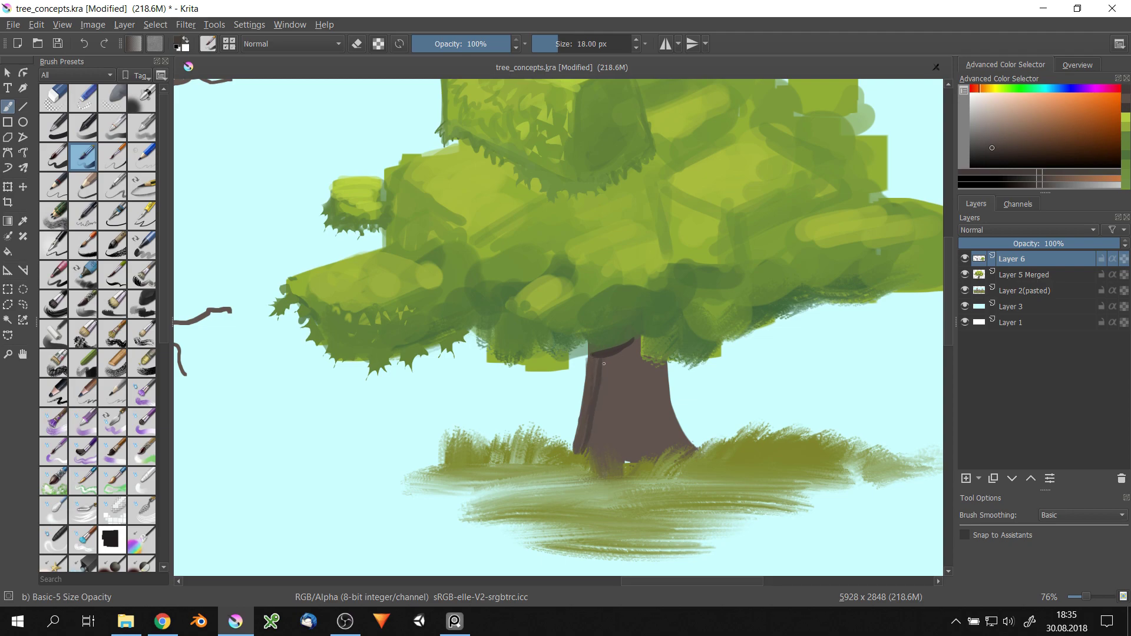
pyautogui.moveTo(599, 364); pyautogui.dragTo(602, 469)
pyautogui.moveTo(635, 369)
pyautogui.mouseDown()
pyautogui.moveTo(642, 447)
pyautogui.moveTo(689, 458)
pyautogui.moveTo(655, 392)
pyautogui.mouseUp()
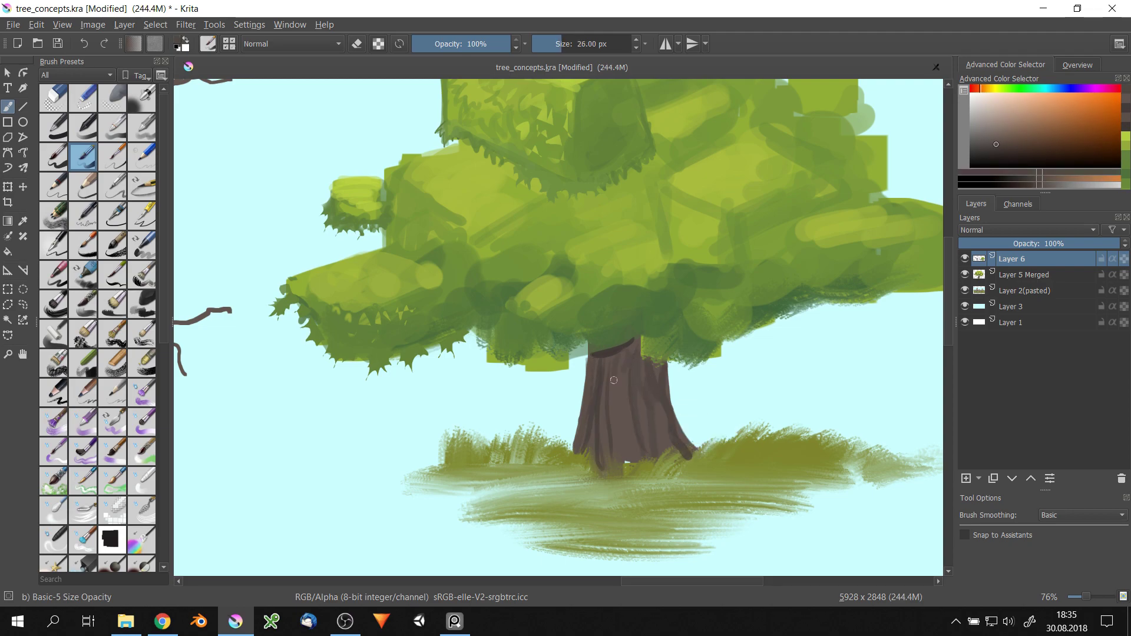
pyautogui.scroll(-3, 652, 371)
# - Add thin light streaks and highlight strokes on the trunk with a smaller brush
pyautogui.press('[')
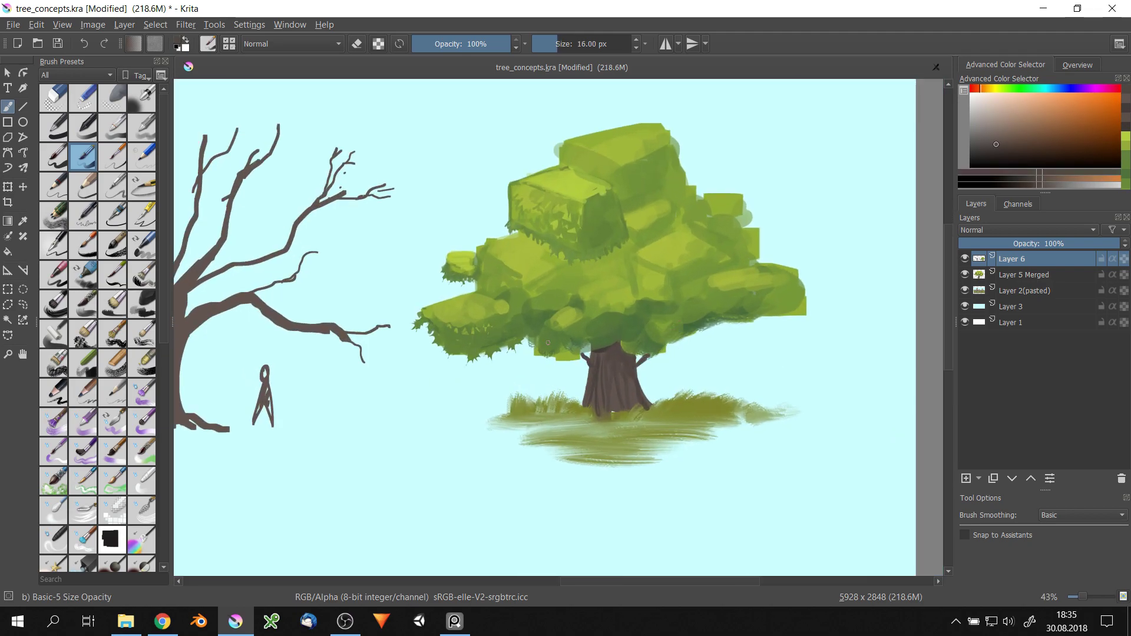
pyautogui.scroll(-2, 548, 342)
pyautogui.scroll(3, 561, 361)
pyautogui.scroll(3, 565, 348)
pyautogui.press('[')
pyautogui.press('[')
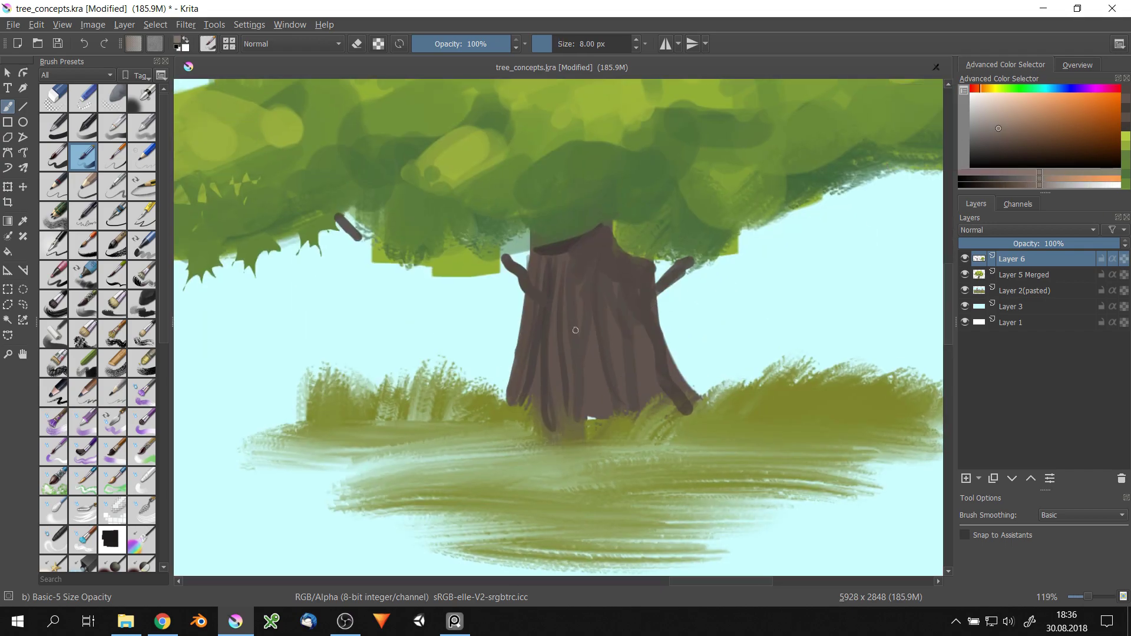
pyautogui.moveTo(552, 300); pyautogui.dragTo(556, 343)
pyautogui.rightClick(636, 373)
pyautogui.moveTo(611, 314); pyautogui.dragTo(598, 399)
# - Add small dark marks on the trunk and darken its base and top with the small Basic-5 brush
pyautogui.rightClick(583, 371)
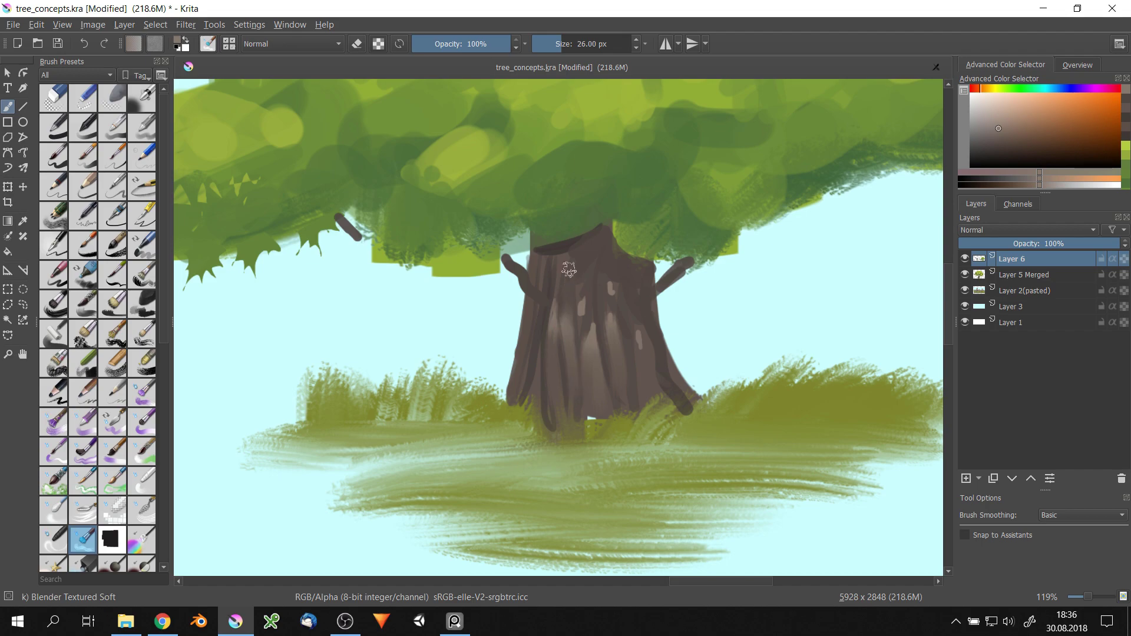
pyautogui.scroll(-3, 534, 395)
pyautogui.scroll(4, 589, 383)
pyautogui.rightClick(615, 362)
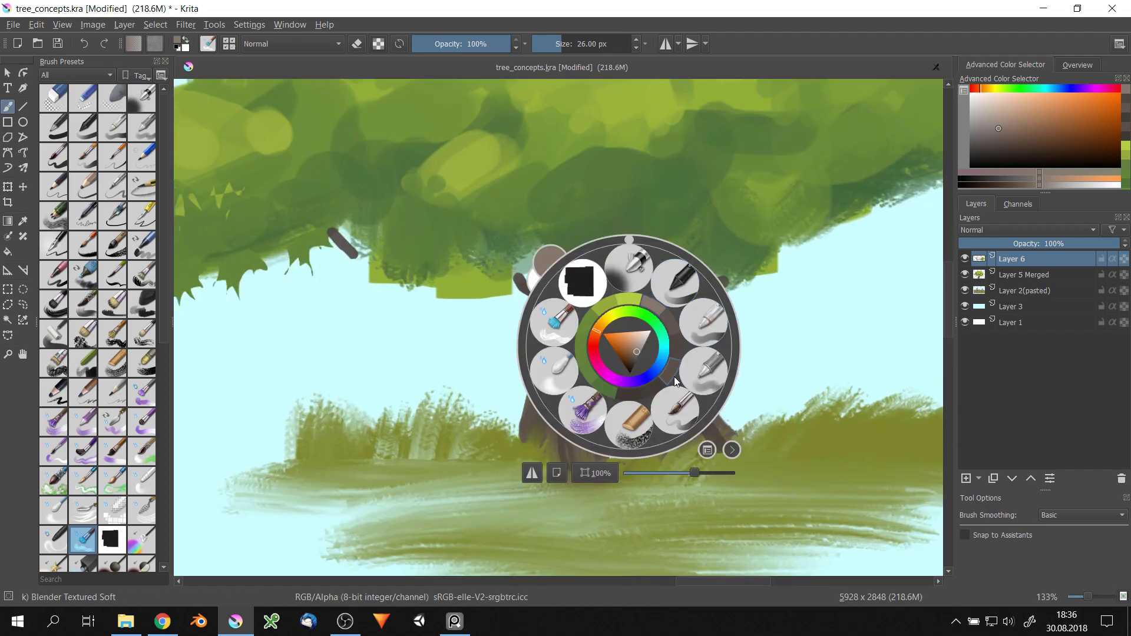
pyautogui.click(583, 412)
pyautogui.moveTo(609, 407); pyautogui.dragTo(627, 409)
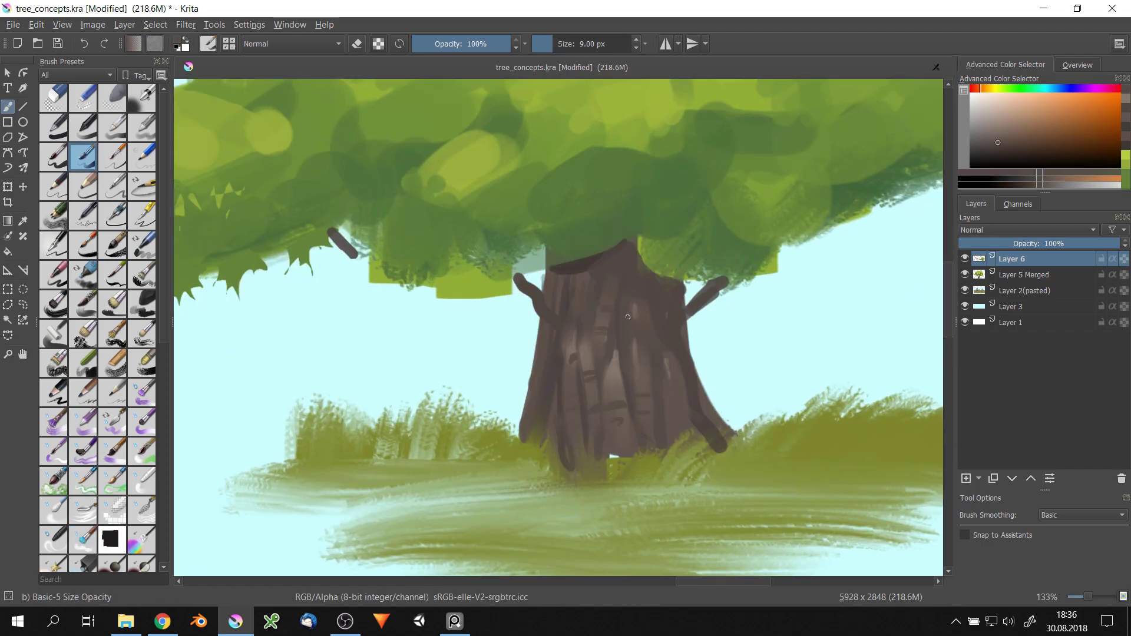
pyautogui.moveTo(606, 459); pyautogui.dragTo(635, 462)
pyautogui.scroll(-1, 647, 313)
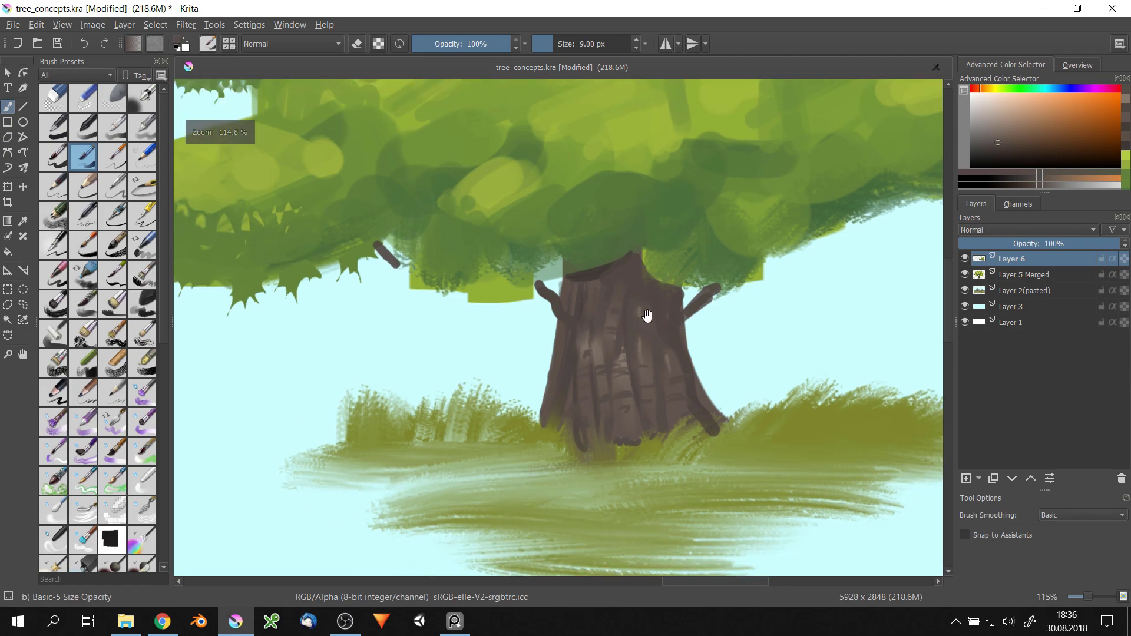
pyautogui.moveTo(527, 282); pyautogui.dragTo(634, 264)
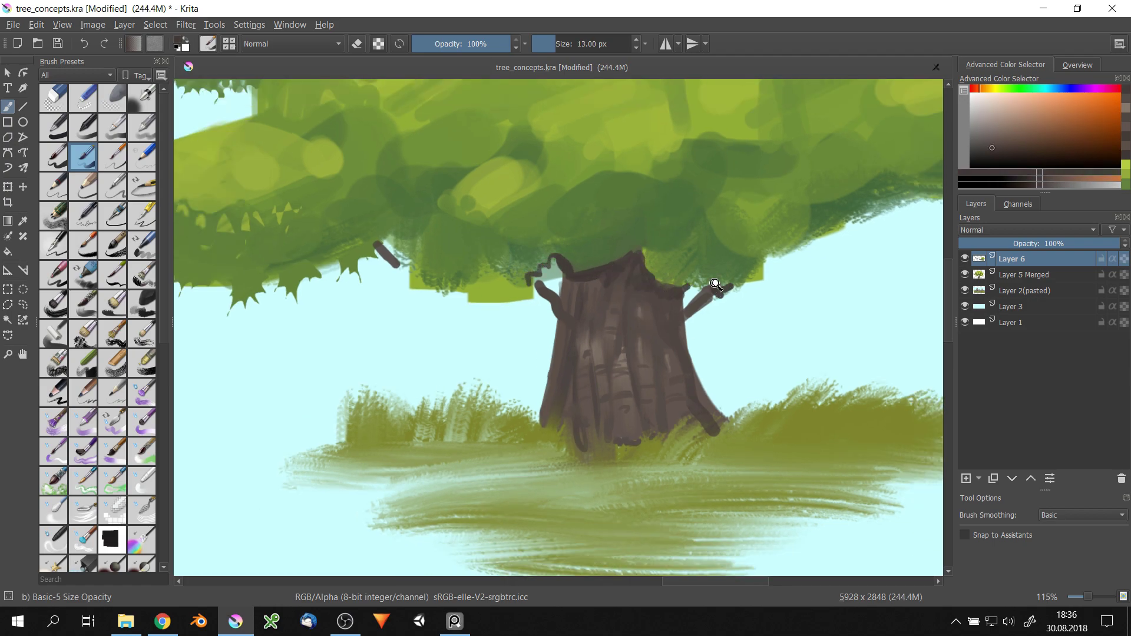
pyautogui.scroll(-4, 716, 285)
# - Sample a bluish green from the canopy, enlarge the brush and try the soft airbrush
pyautogui.keyDown('ctrl'); pyautogui.click(615, 245); pyautogui.keyUp('ctrl')
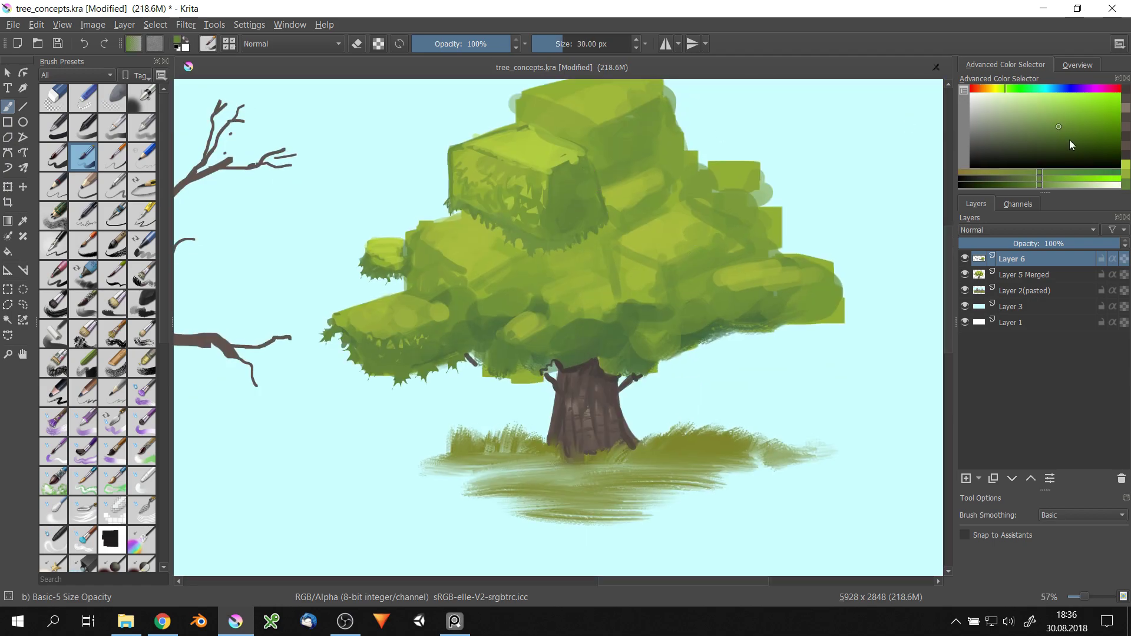
pyautogui.keyDown('ctrl'); pyautogui.click(587, 165); pyautogui.keyUp('ctrl')
pyautogui.moveTo(575, 168); pyautogui.dragTo(612, 168)
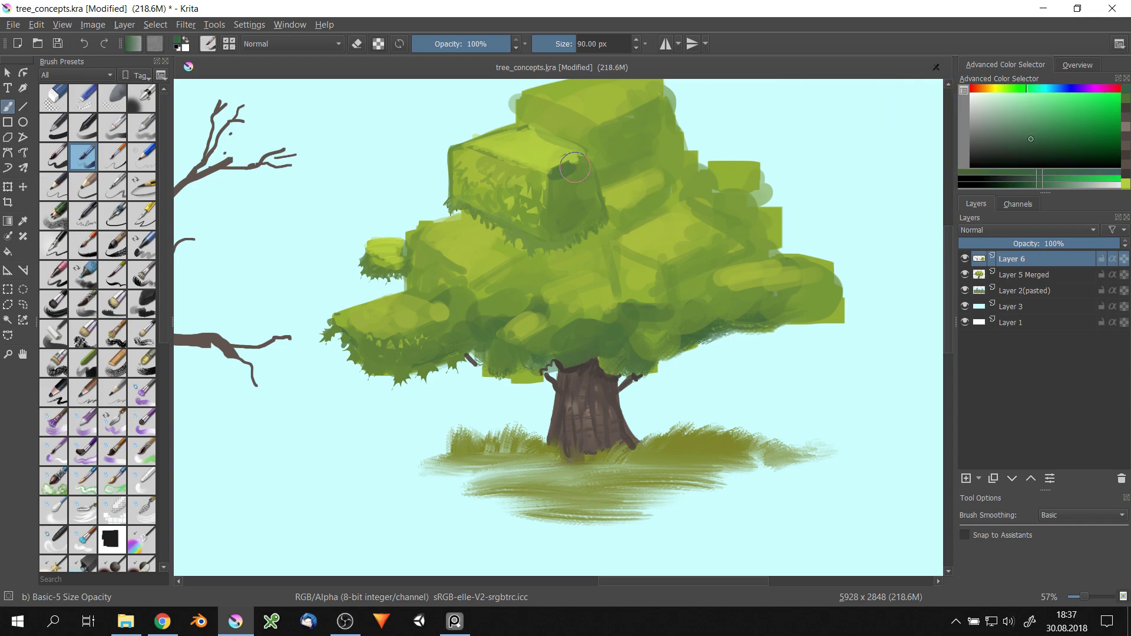
pyautogui.rightClick(577, 200)
pyautogui.click(530, 177)
# - Switch to the small Basic-5 brush for the leaf edges
pyautogui.scroll(-4, 688, 247)
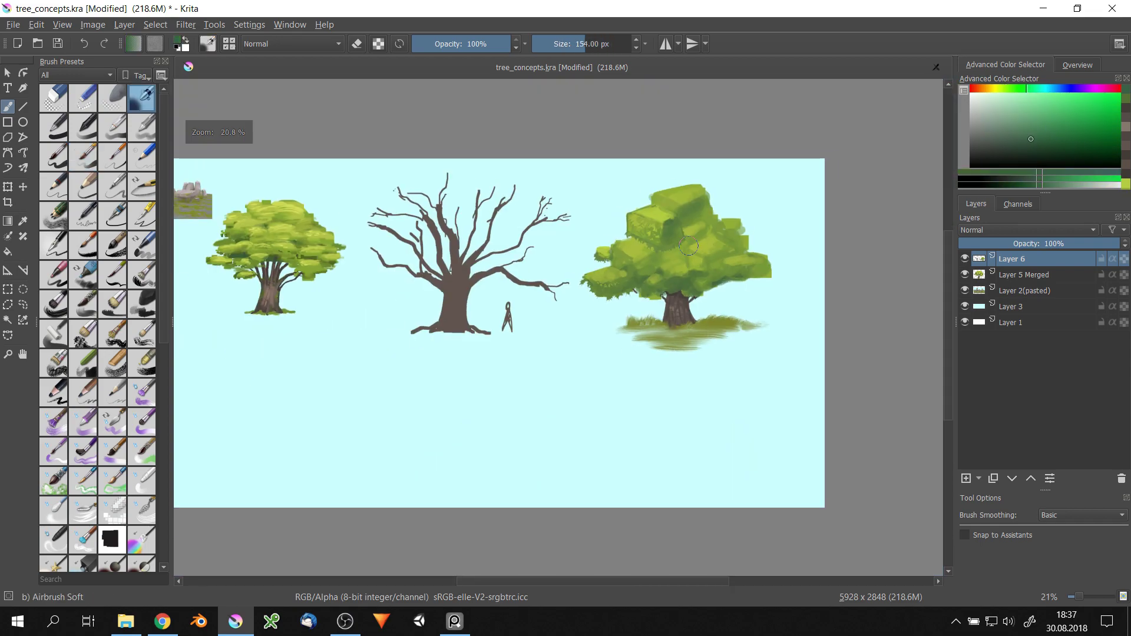
pyautogui.scroll(-2, 613, 278)
pyautogui.scroll(2, 699, 248)
pyautogui.scroll(3, 566, 228)
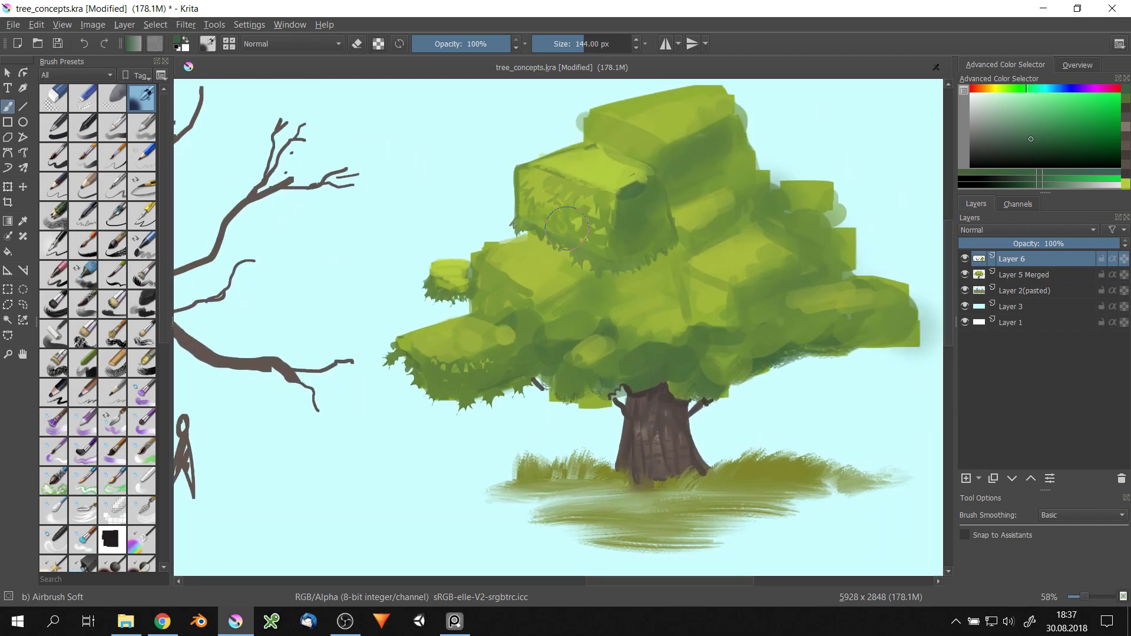
pyautogui.scroll(2, 567, 228)
pyautogui.rightClick(585, 222)
pyautogui.click(519, 229)
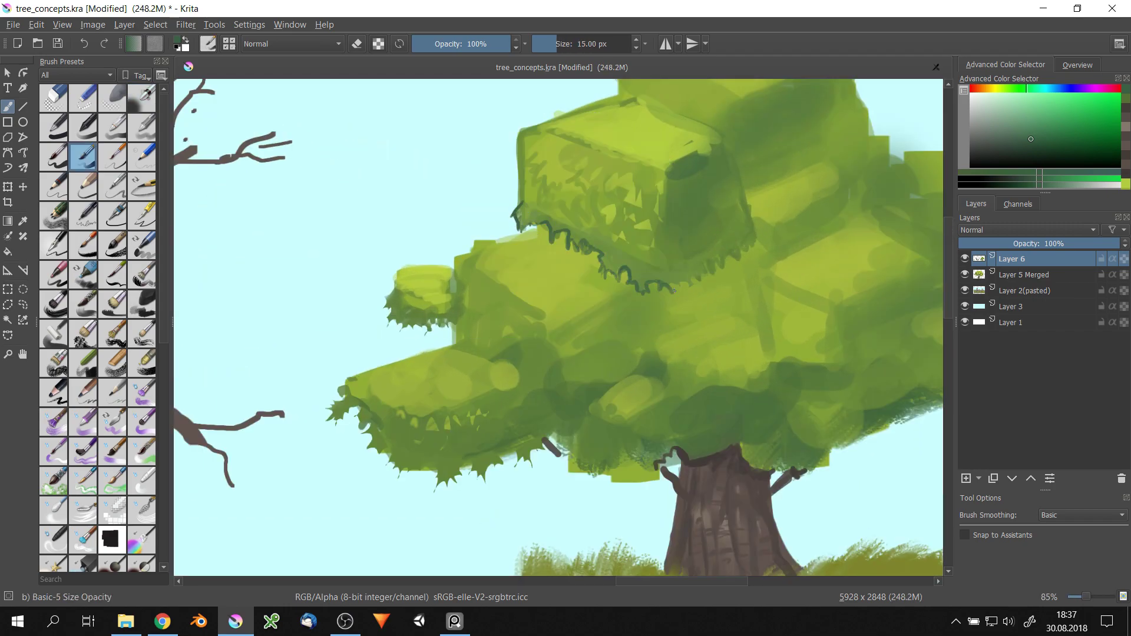
# - Go canvas-only and paint dark wavy leaf edges on the canopy blocks
pyautogui.press('Tab')
pyautogui.moveTo(588, 240); pyautogui.dragTo(596, 227)
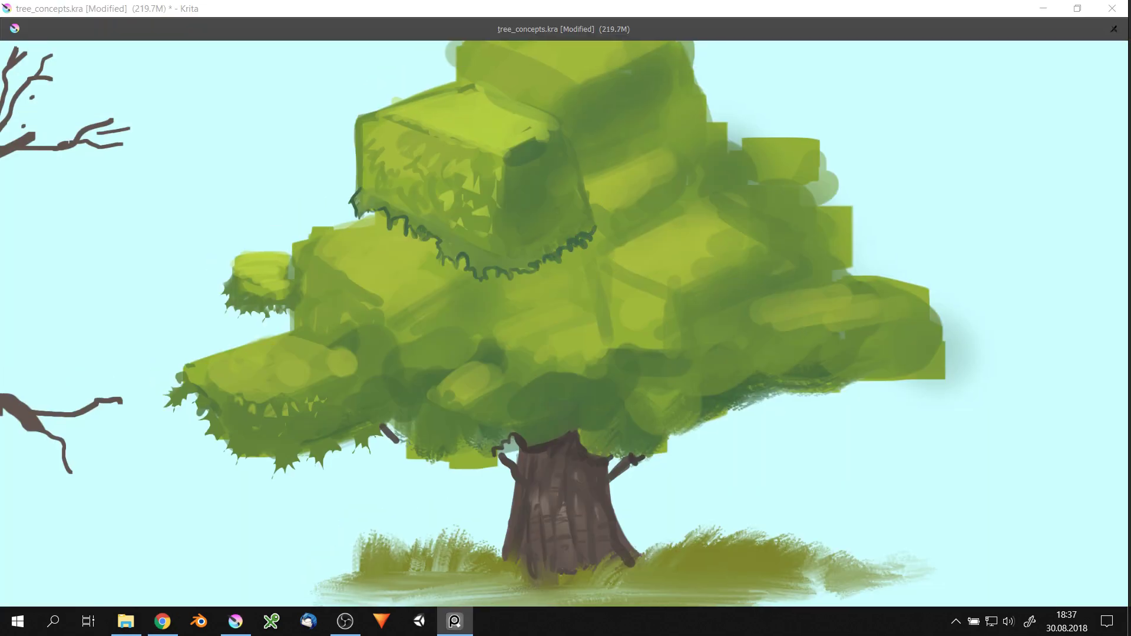
pyautogui.click(185, 368)
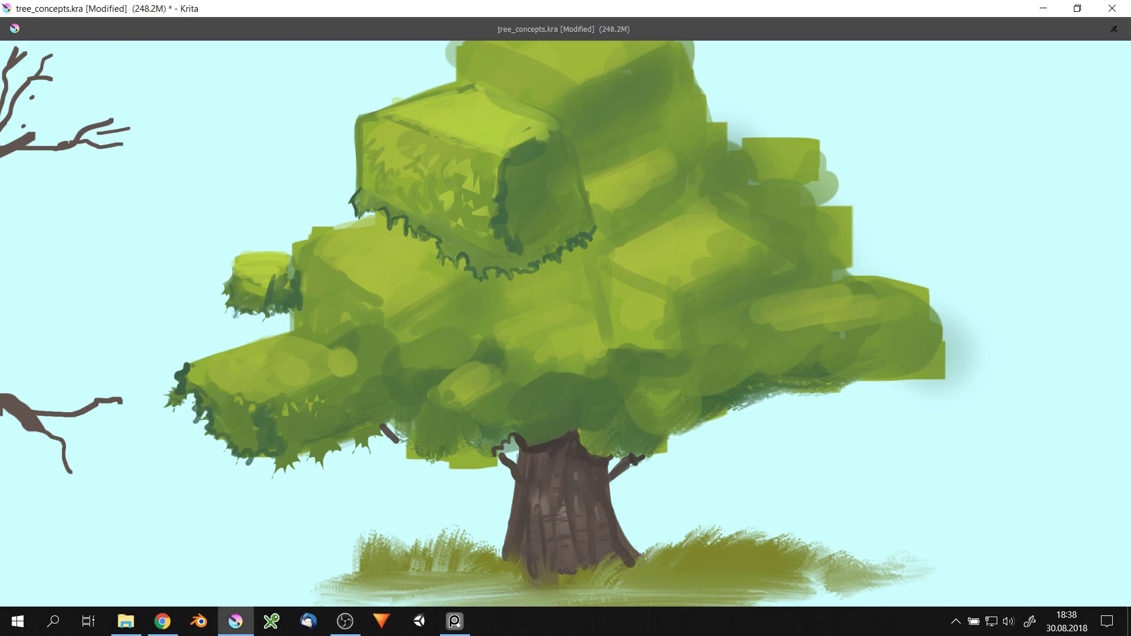
pyautogui.moveTo(605, 195); pyautogui.dragTo(522, 211)
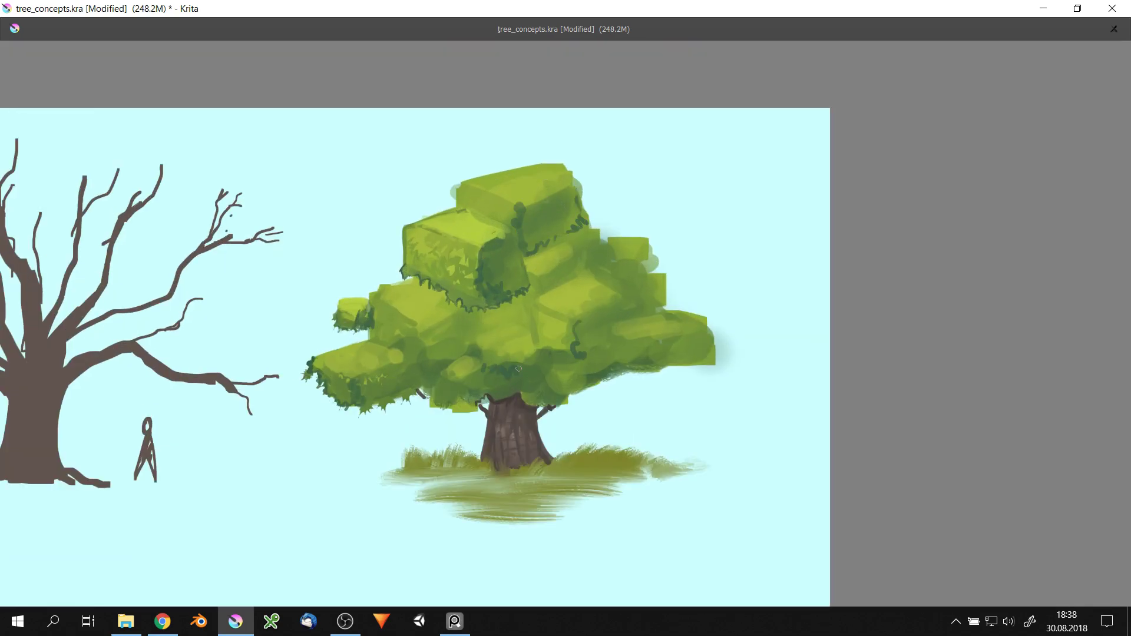
# - Shade the upper foliage and darken the right side of the canopy
pyautogui.scroll(-1, 443, 364)
pyautogui.scroll(3, 411, 344)
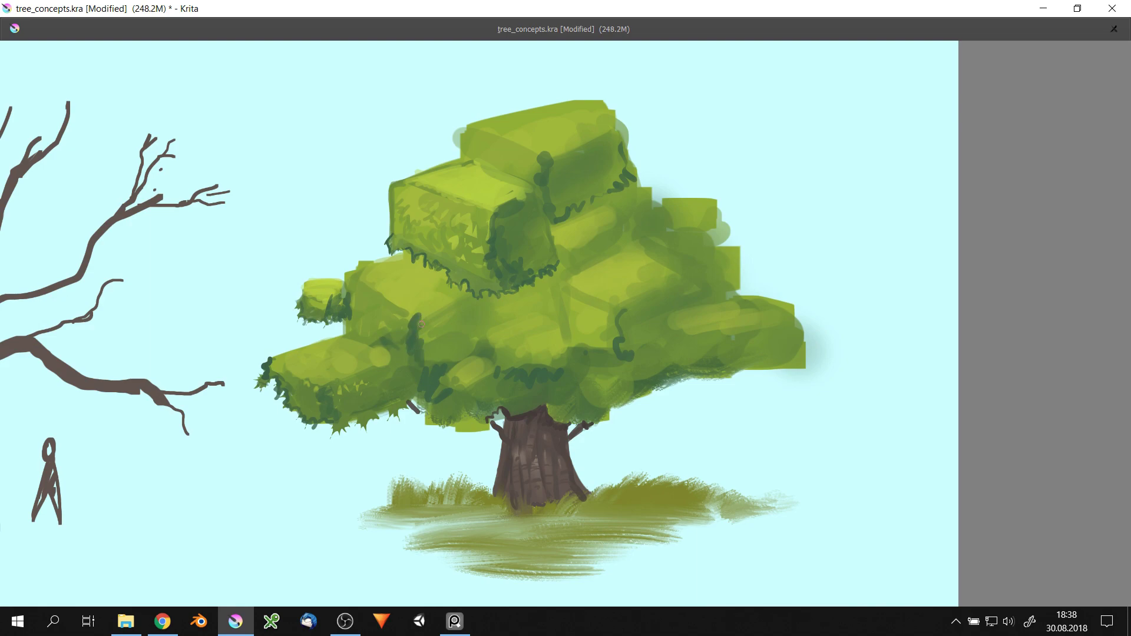
pyautogui.scroll(-1, 456, 306)
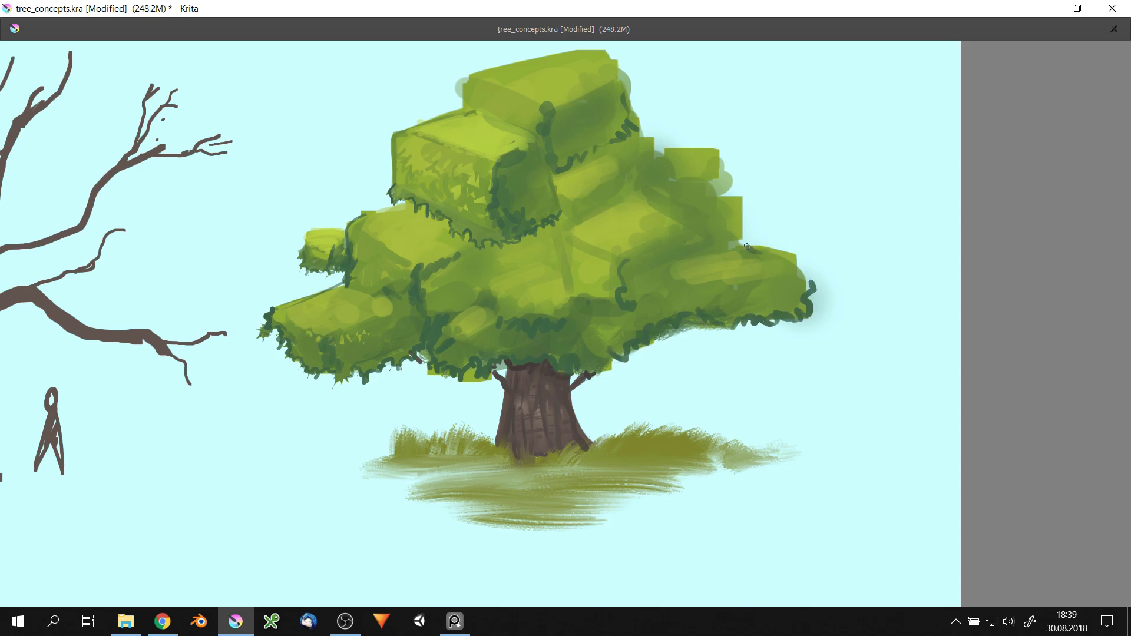
pyautogui.scroll(-4, 630, 255)
pyautogui.scroll(3, 494, 330)
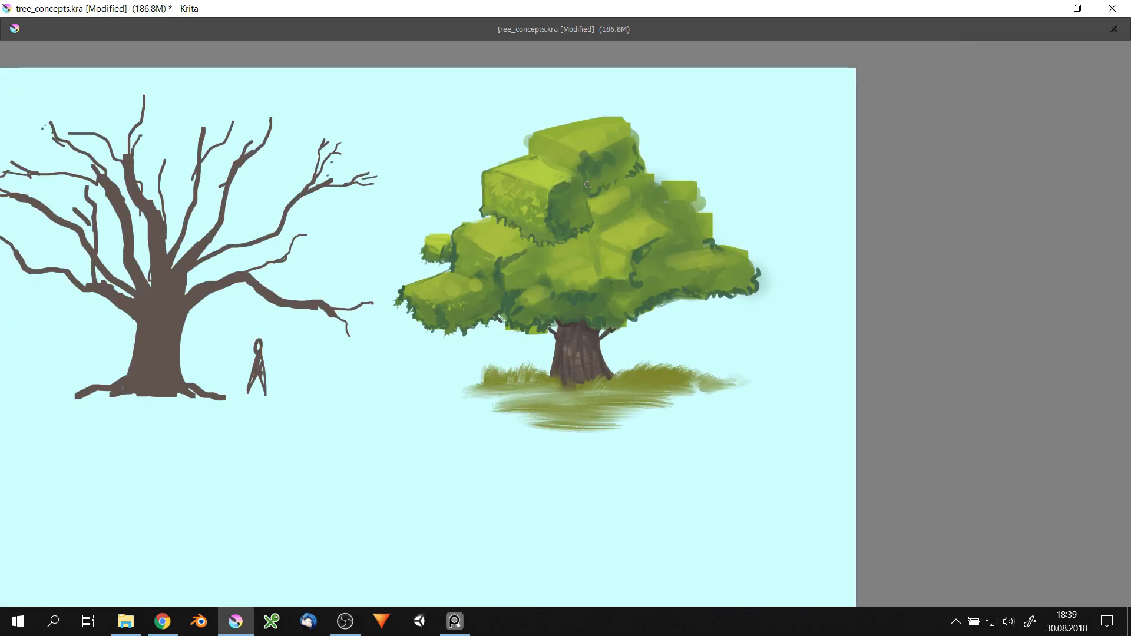
pyautogui.moveTo(612, 168); pyautogui.dragTo(585, 159)
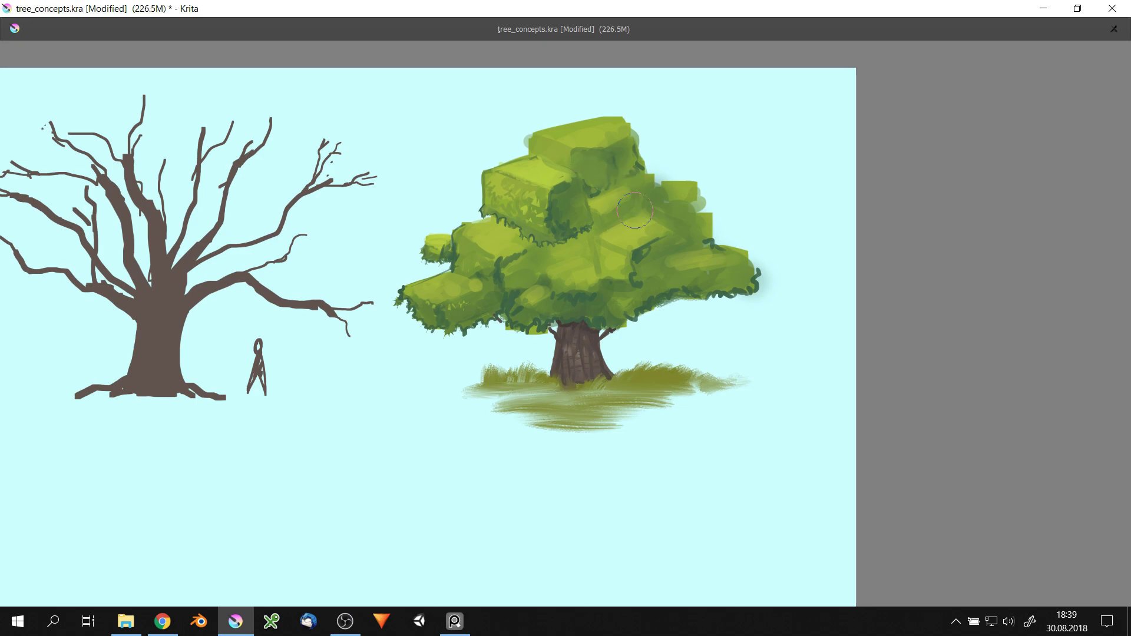
pyautogui.moveTo(695, 236); pyautogui.dragTo(748, 283)
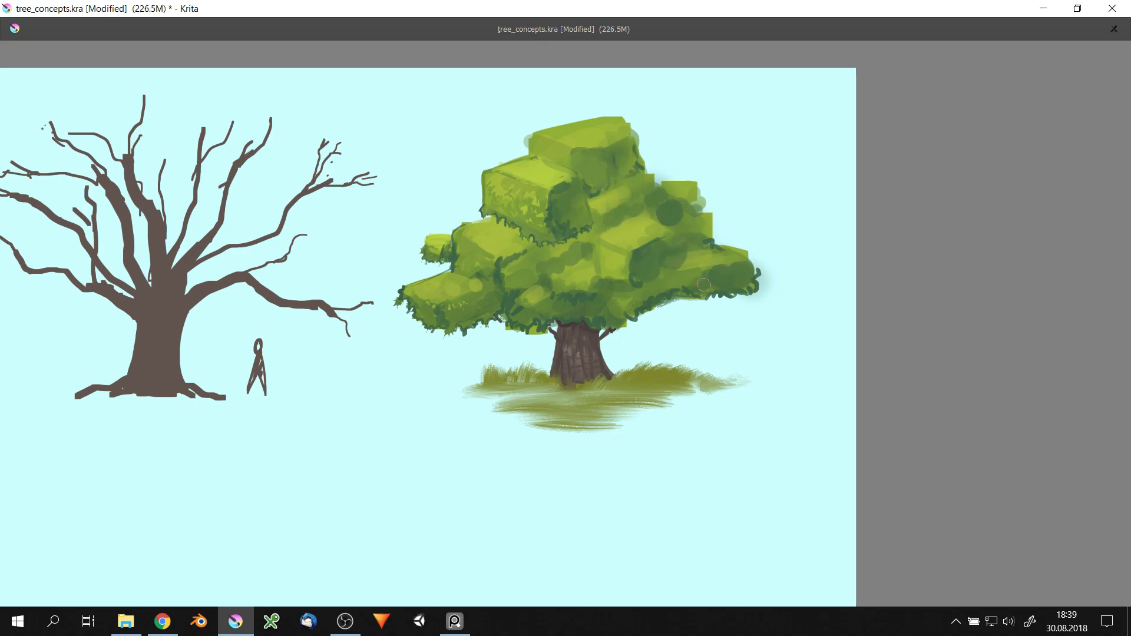
pyautogui.moveTo(619, 289); pyautogui.dragTo(653, 303)
# - Add grass strokes on both sides of the ground
pyautogui.scroll(-4, 636, 294)
pyautogui.scroll(3, 543, 326)
pyautogui.scroll(2, 537, 318)
pyautogui.moveTo(518, 400); pyautogui.dragTo(371, 403)
pyautogui.moveTo(613, 418)
pyautogui.mouseDown()
pyautogui.moveTo(760, 418)
pyautogui.moveTo(778, 401)
pyautogui.mouseUp()
pyautogui.moveTo(771, 380); pyautogui.dragTo(831, 383)
pyautogui.scroll(-1, 636, 309)
# - Edge the upper-left foliage block in dark green and start a box sketch beside the tree
pyautogui.moveTo(516, 164); pyautogui.dragTo(560, 151)
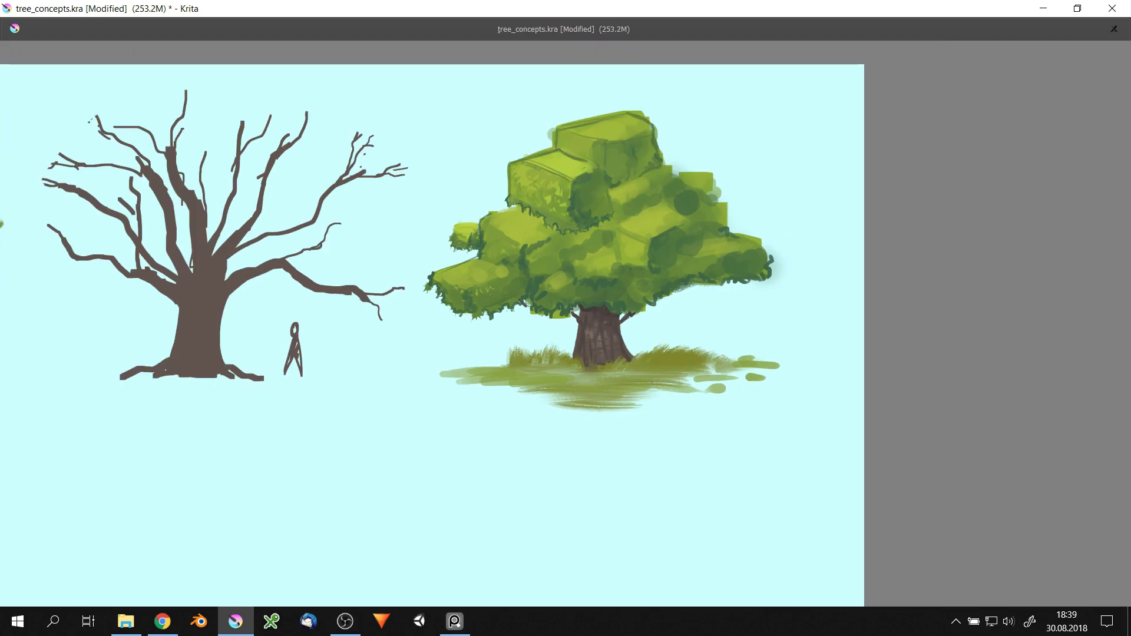
pyautogui.scroll(-3, 673, 174)
pyautogui.scroll(4, 655, 165)
pyautogui.moveTo(622, 151); pyautogui.dragTo(682, 172)
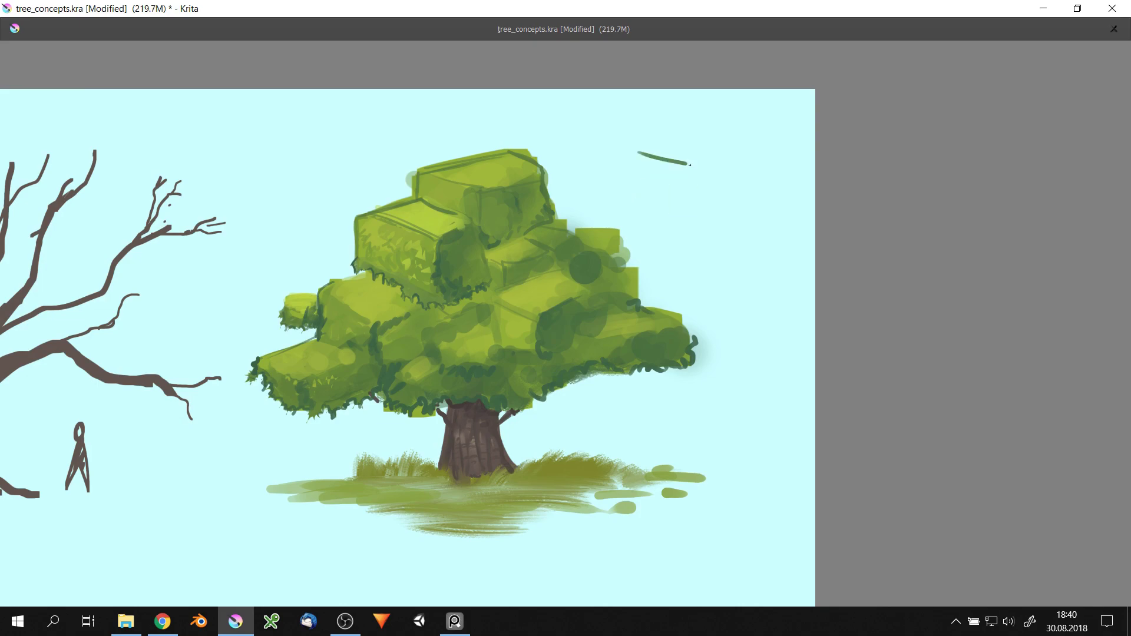
pyautogui.scroll(1, 621, 204)
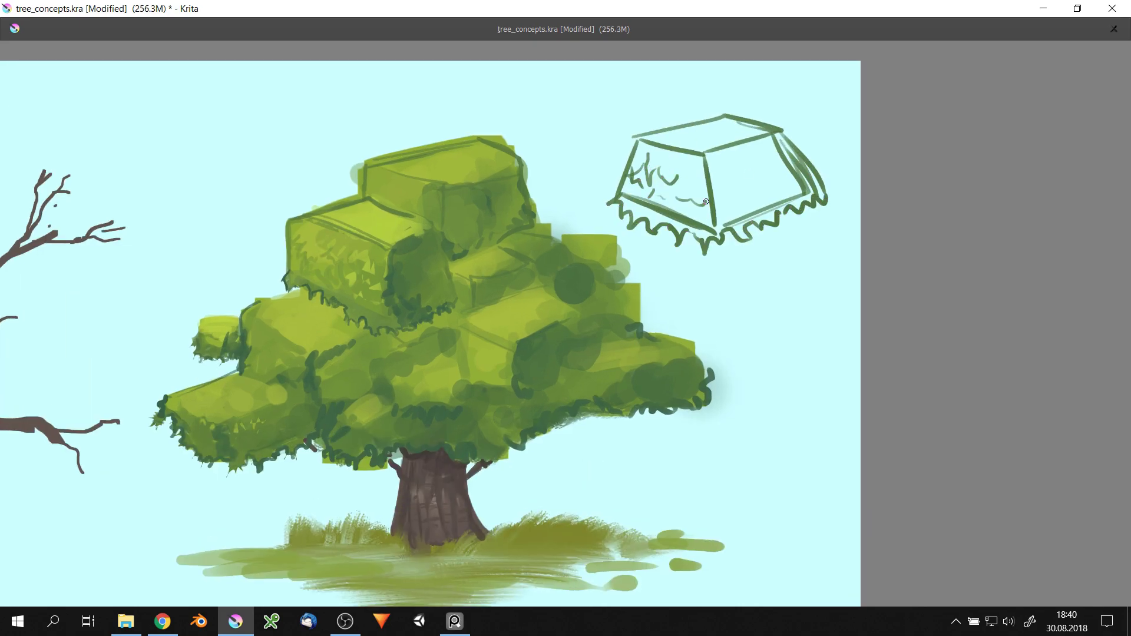
# - Give the box sketch a wavy leaf edge and hatch its right face
pyautogui.scroll(1, 619, 144)
pyautogui.moveTo(725, 161)
pyautogui.mouseDown()
pyautogui.moveTo(781, 150)
pyautogui.moveTo(830, 212)
pyautogui.mouseUp()
pyautogui.moveTo(766, 177); pyautogui.dragTo(872, 248)
pyautogui.scroll(-4, 704, 223)
pyautogui.scroll(4, 704, 224)
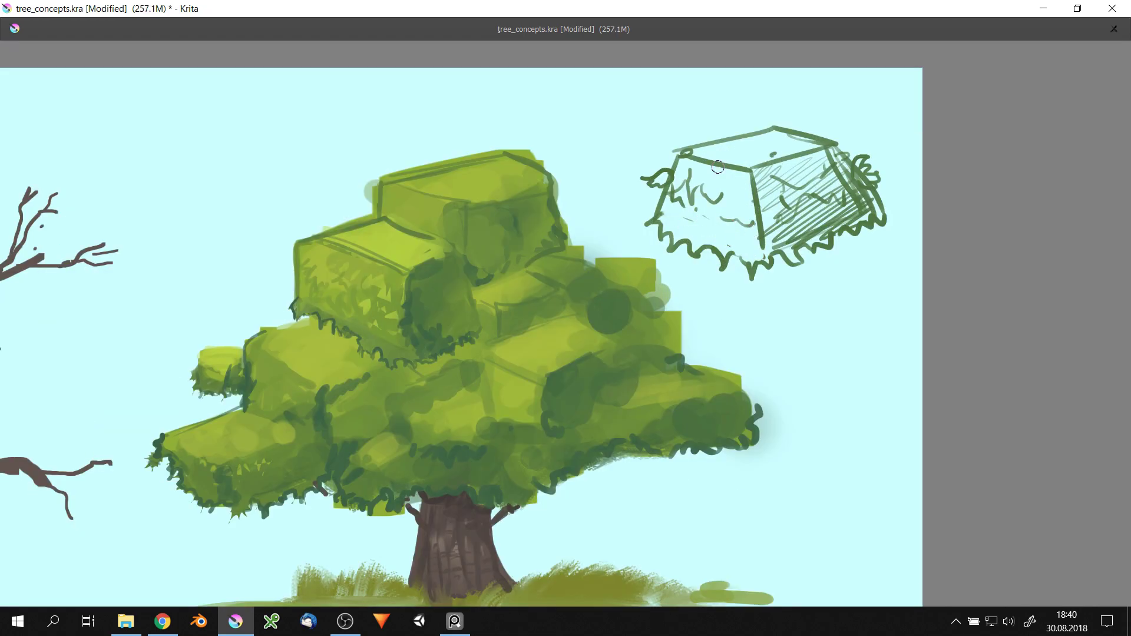
# - Restore the full interface and merge Layer 6 down into Layer 5 Merged
pyautogui.scroll(-2, 769, 167)
pyautogui.scroll(-2, 678, 236)
pyautogui.scroll(-1, 595, 284)
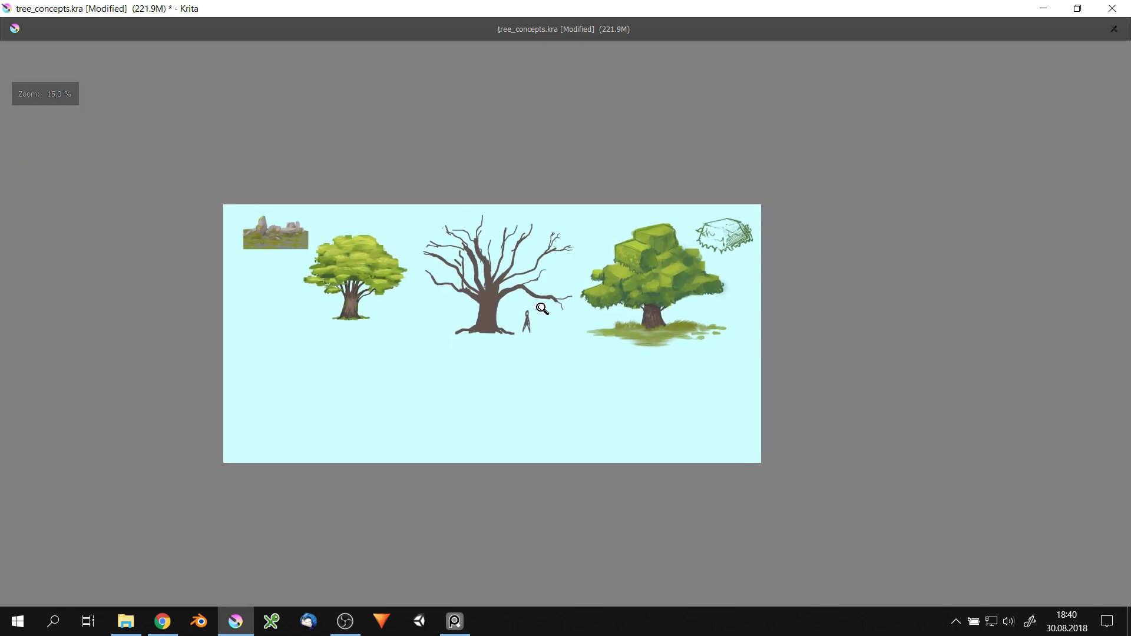
pyautogui.press('Tab')
pyautogui.hotkey('ctrl', 'e')
# - Apply a transform to the merged trees layer and resume painting
pyautogui.hotkey('ctrl', 't')
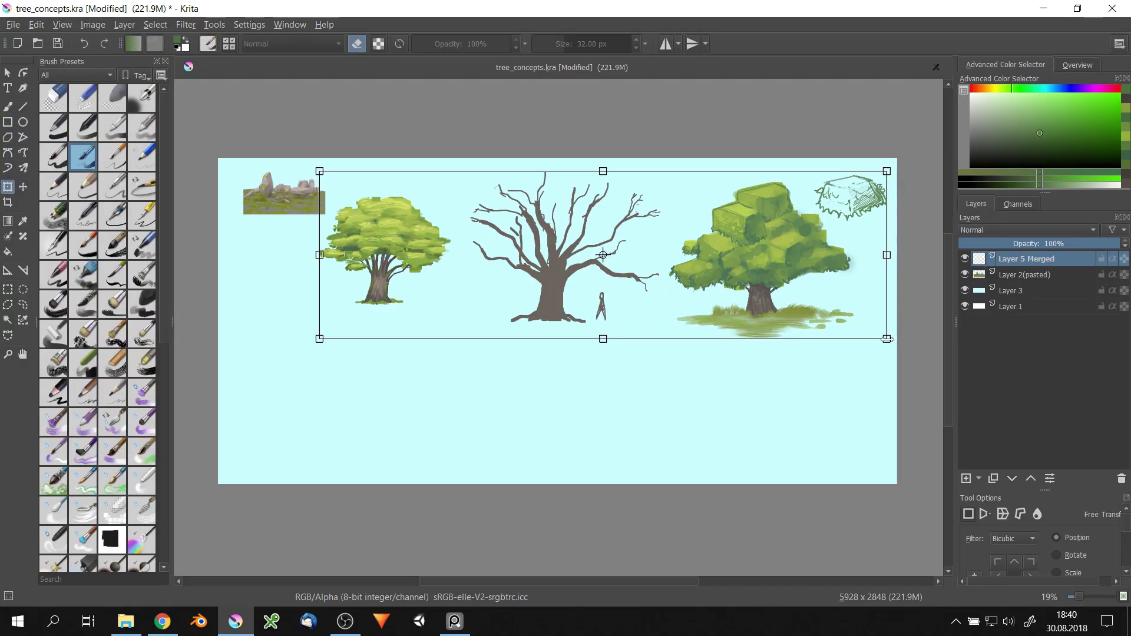
pyautogui.press('Return')
pyautogui.press('b')
pyautogui.scroll(1, 677, 224)
pyautogui.scroll(1, 718, 176)
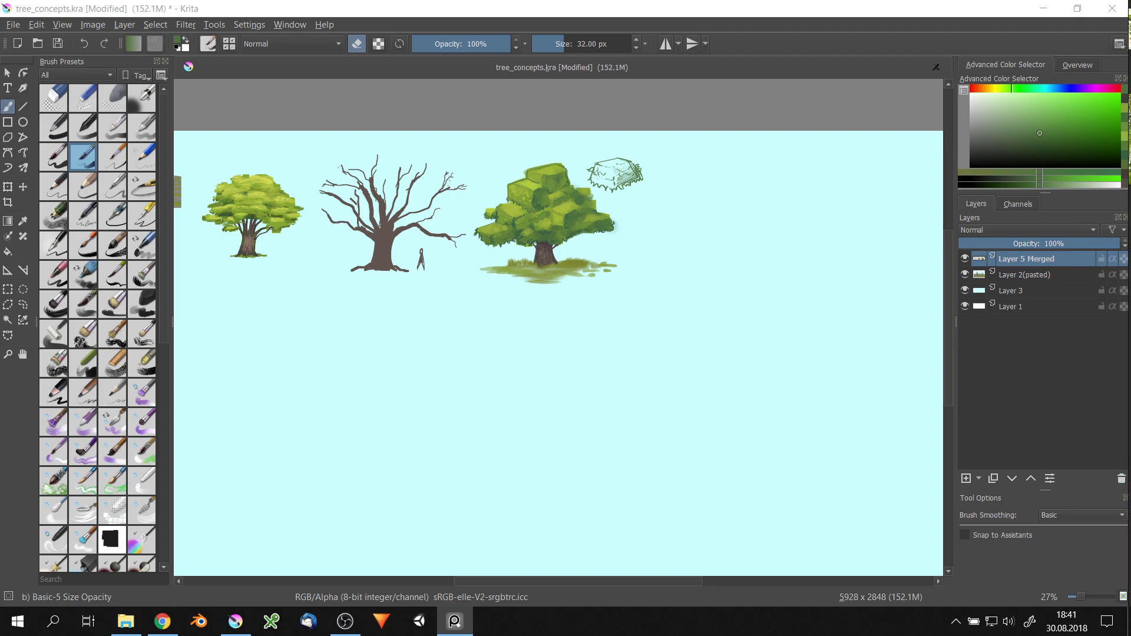
pyautogui.scroll(3, 618, 239)
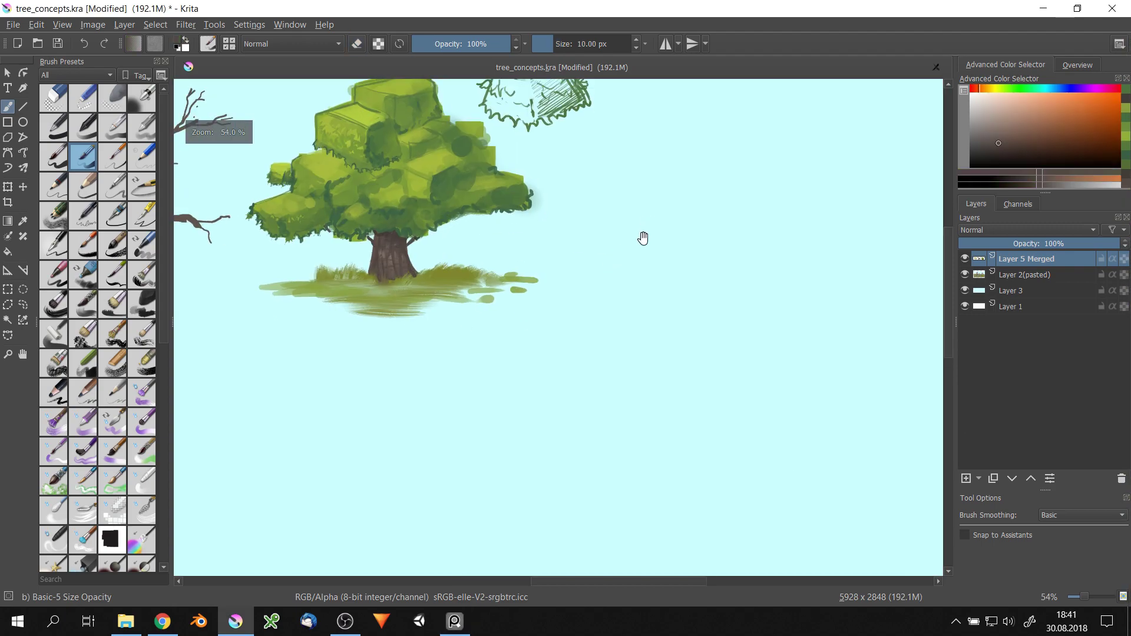
# - Paint a broad brown trunk with the square-tipped kwadrat brush
pyautogui.press('/')
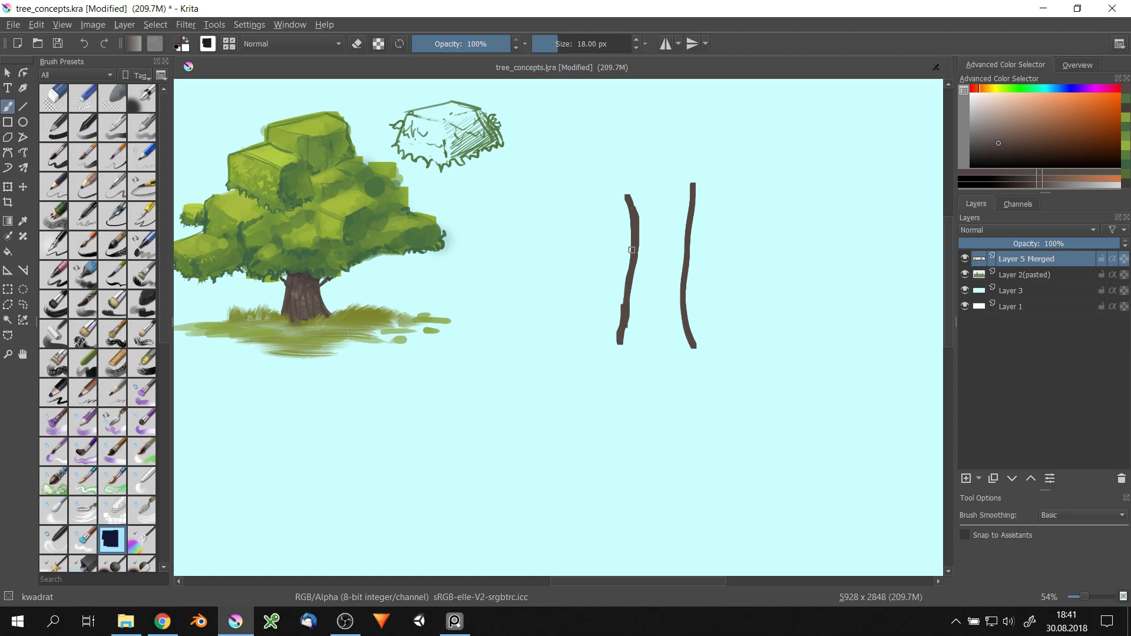
pyautogui.moveTo(597, 343); pyautogui.dragTo(687, 240)
pyautogui.moveTo(624, 200)
pyautogui.mouseDown()
pyautogui.moveTo(654, 283)
pyautogui.moveTo(638, 364)
pyautogui.mouseUp()
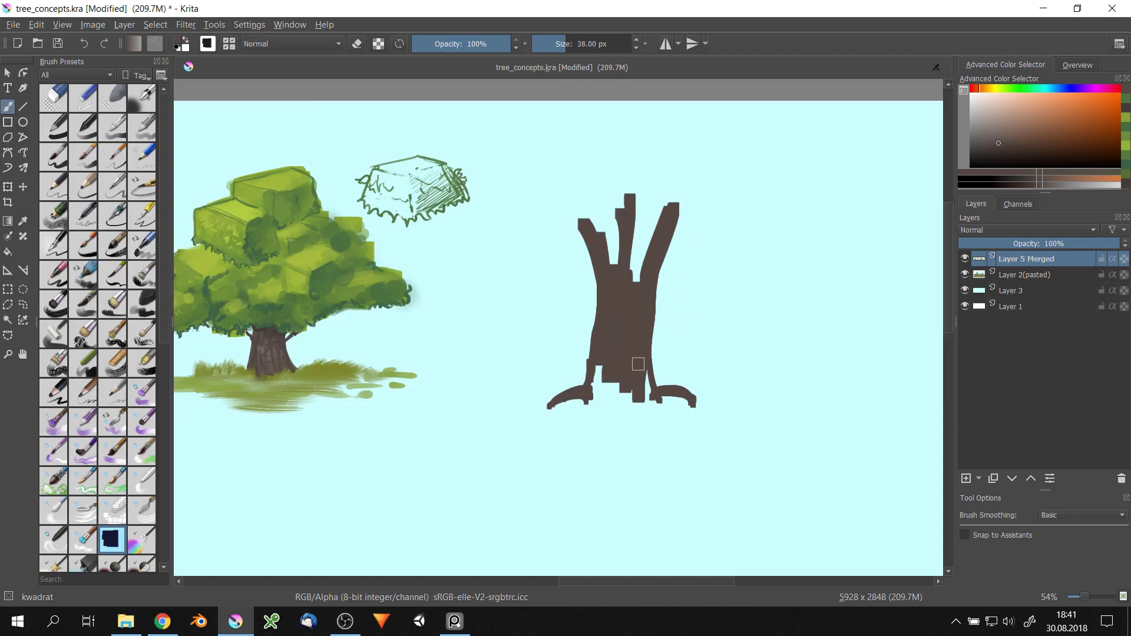
pyautogui.scroll(3, 740, 192)
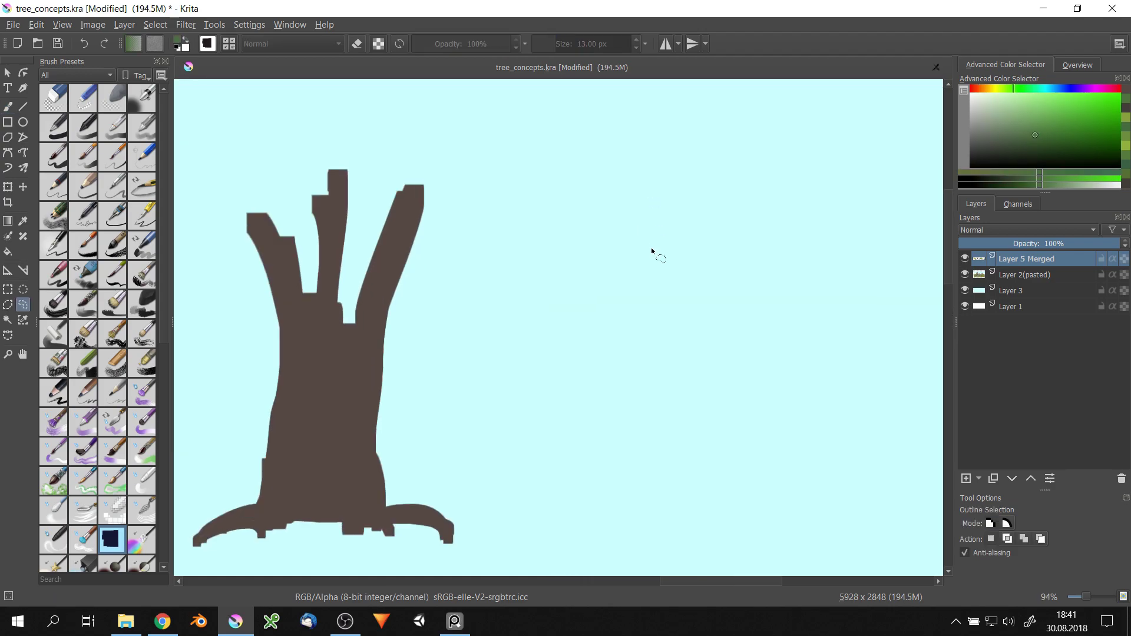
# - On a new layer, paint a small green leaf sprig with thin strokes and a leafy patch
pyautogui.press('Insert')
pyautogui.press('[')
pyautogui.moveTo(589, 297); pyautogui.dragTo(615, 238)
pyautogui.scroll(3, 588, 255)
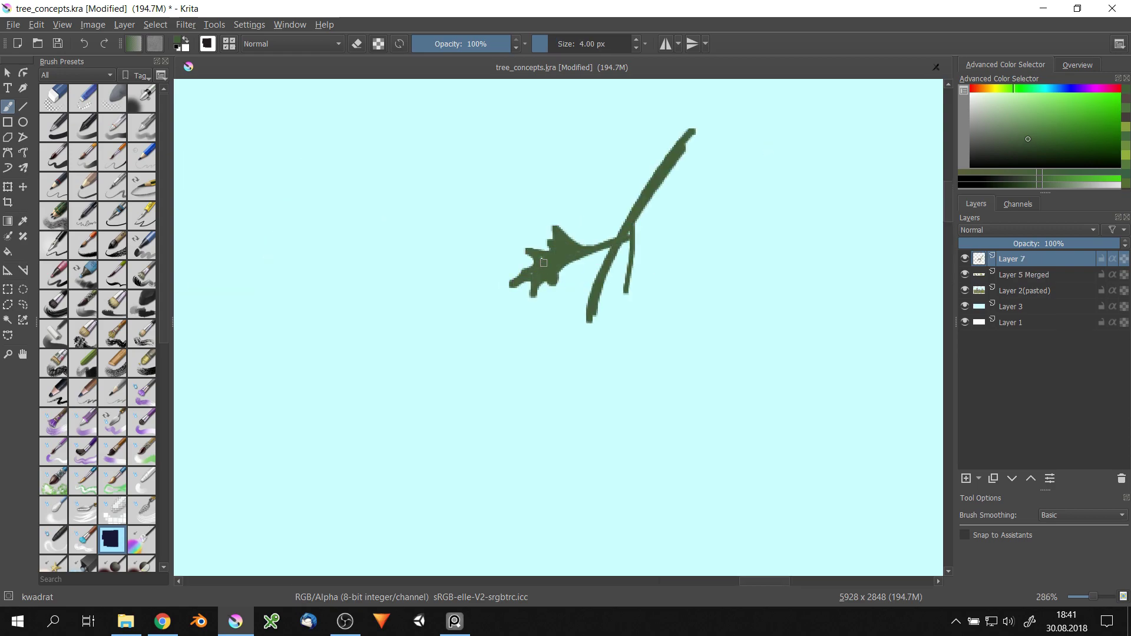
pyautogui.moveTo(547, 200)
pyautogui.mouseDown()
pyautogui.moveTo(536, 183)
pyautogui.moveTo(492, 177)
pyautogui.mouseUp()
pyautogui.scroll(-4, 619, 215)
pyautogui.press(']')
pyautogui.moveTo(642, 215)
pyautogui.mouseDown()
pyautogui.moveTo(653, 247)
pyautogui.moveTo(606, 245)
pyautogui.mouseUp()
pyautogui.scroll(-5, 619, 236)
# - Move the leaf sprig beside the trunk
pyautogui.press('t')
pyautogui.scroll(-3, 595, 289)
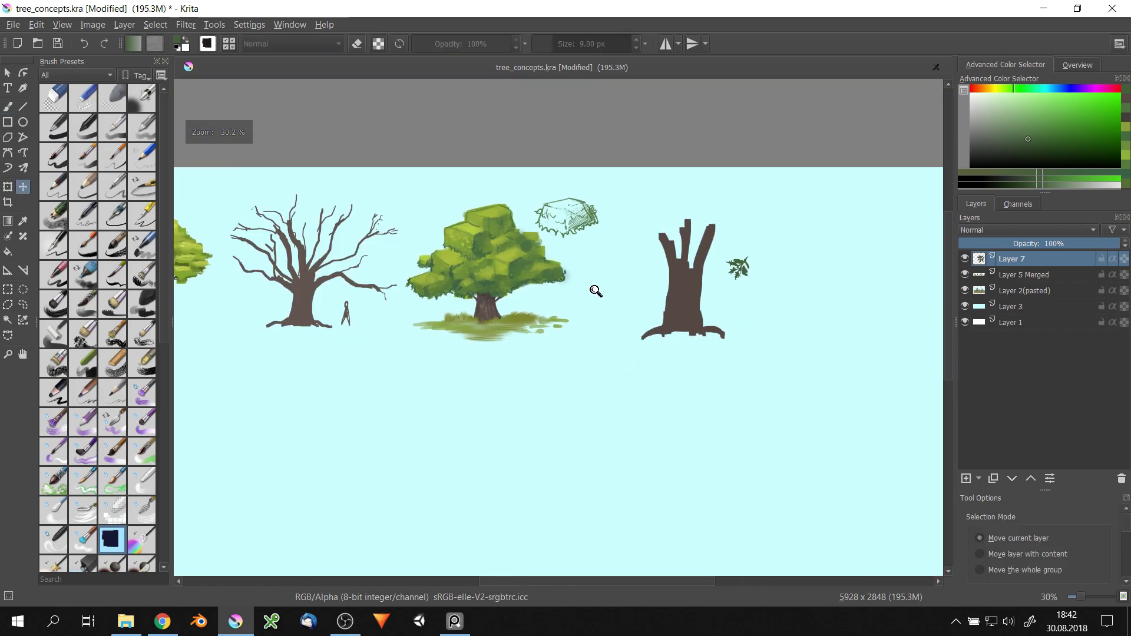
pyautogui.moveTo(739, 268); pyautogui.dragTo(680, 247)
pyautogui.press('b')
# - Paint the main green canopy over the trunk with flat foliage slabs
pyautogui.scroll(1, 589, 265)
pyautogui.moveTo(545, 212); pyautogui.dragTo(695, 203)
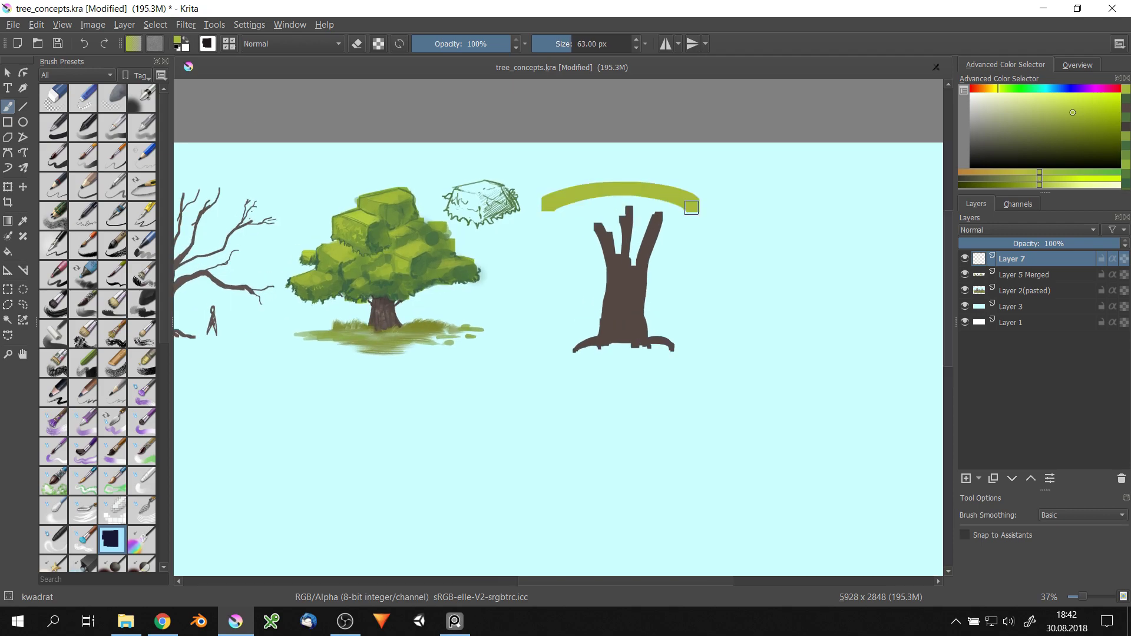
pyautogui.hotkey('ctrl', 'z')
pyautogui.keyDown('ctrl'); pyautogui.click(456, 245); pyautogui.keyUp('ctrl')
pyautogui.moveTo(554, 209)
pyautogui.mouseDown()
pyautogui.moveTo(701, 198)
pyautogui.moveTo(721, 170)
pyautogui.mouseUp()
pyautogui.press('[')
pyautogui.moveTo(657, 247)
pyautogui.mouseDown()
pyautogui.moveTo(722, 248)
pyautogui.moveTo(707, 265)
pyautogui.mouseUp()
pyautogui.moveTo(618, 247); pyautogui.dragTo(516, 236)
# - Add more canopy slabs and branches, sampling the brown trunk colour
pyautogui.scroll(-1, 583, 242)
pyautogui.press('[')
pyautogui.press('[')
pyautogui.moveTo(683, 230); pyautogui.dragTo(721, 227)
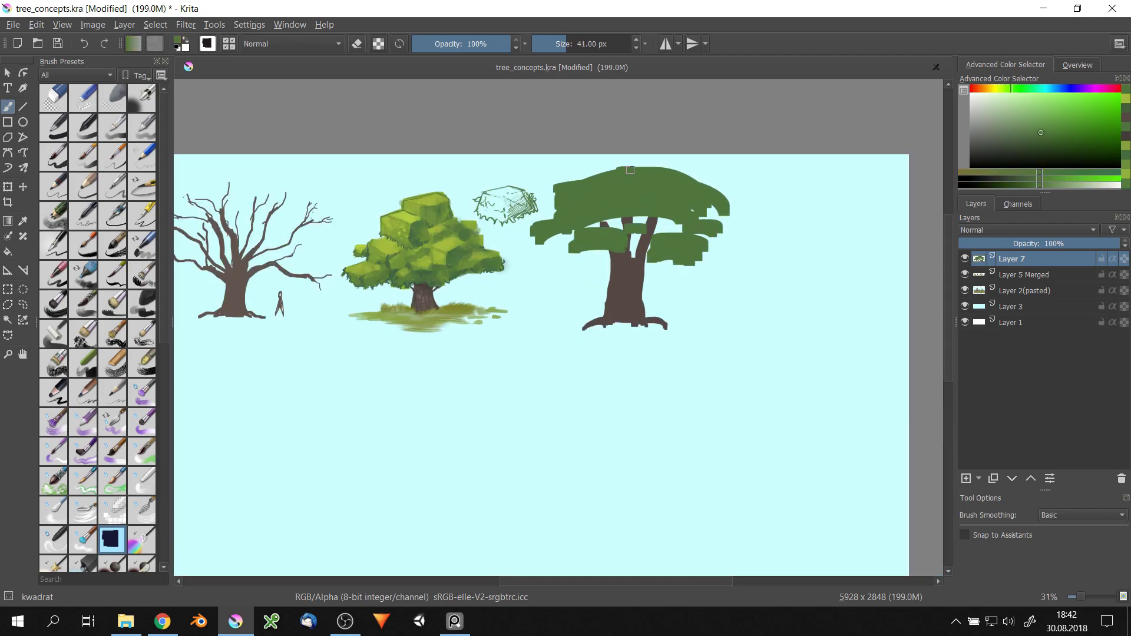
pyautogui.moveTo(618, 170); pyautogui.dragTo(674, 167)
pyautogui.keyDown('ctrl'); pyautogui.click(642, 247); pyautogui.keyUp('ctrl')
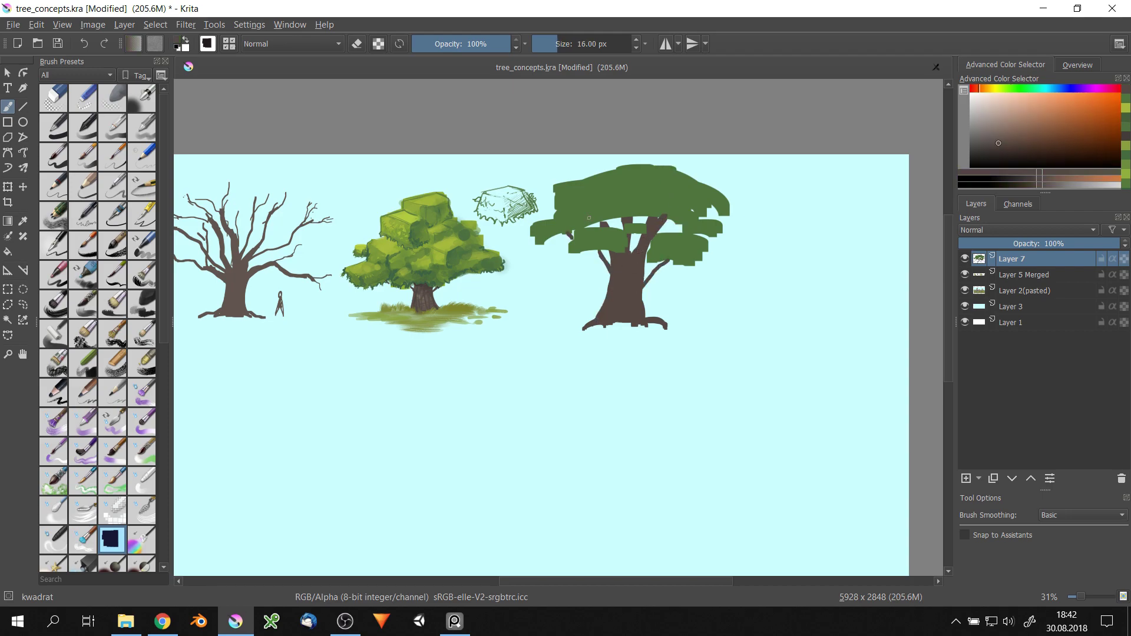
pyautogui.scroll(-4, 507, 291)
pyautogui.scroll(3, 710, 236)
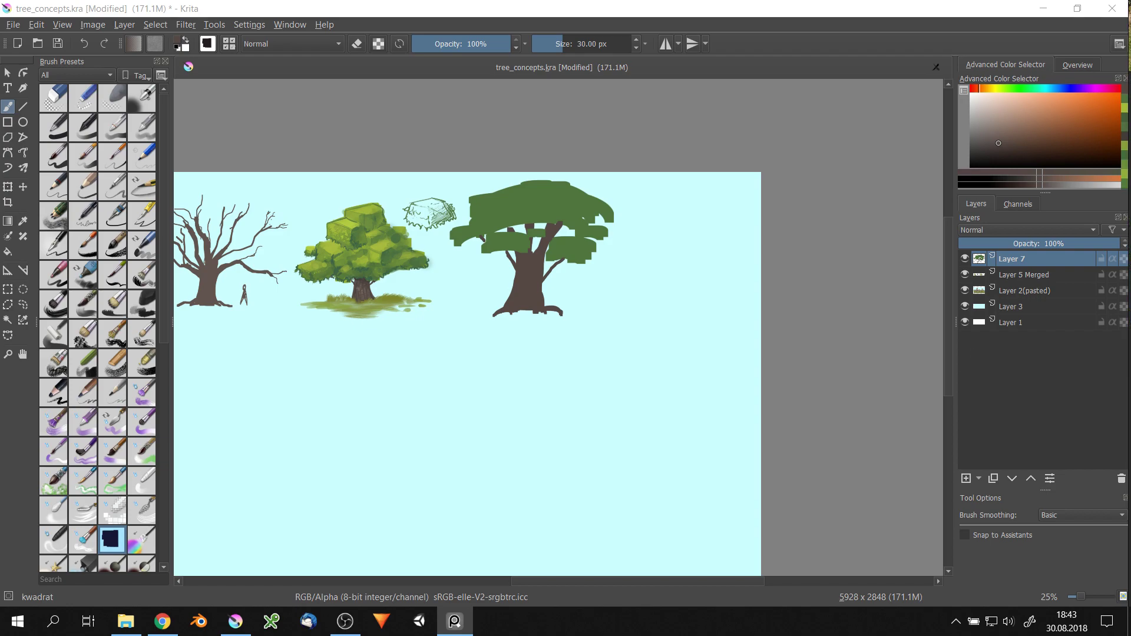
pyautogui.scroll(2, 517, 240)
# - Sample the canopy green and merge the leaf layer into the tree layer
pyautogui.keyDown('ctrl'); pyautogui.click(516, 133); pyautogui.keyUp('ctrl')
pyautogui.press('e')
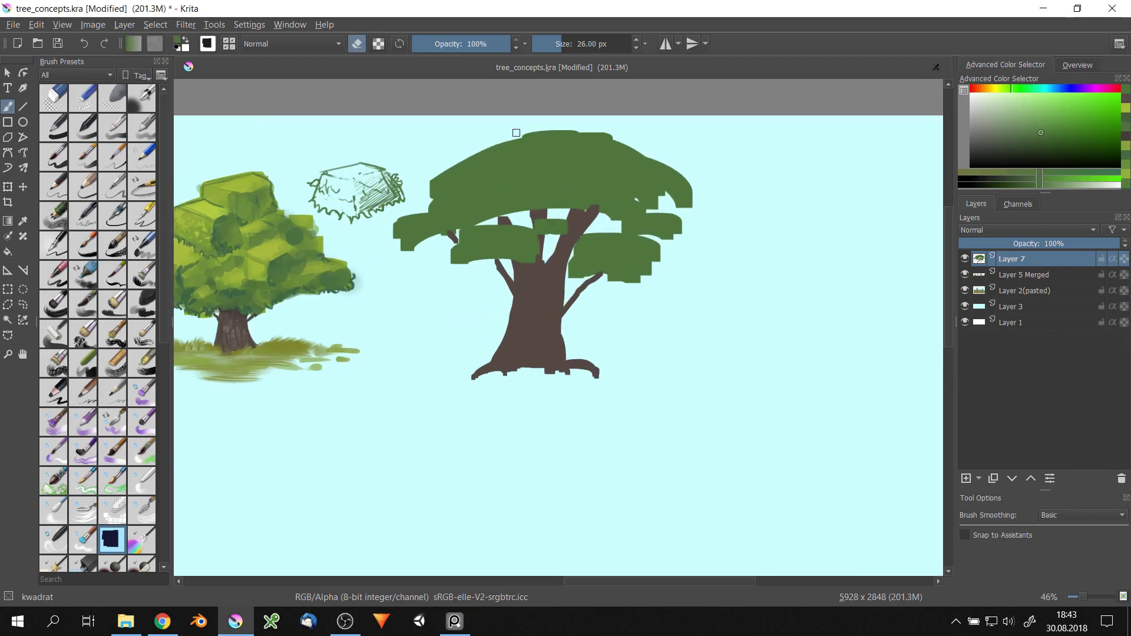
pyautogui.scroll(-2, 676, 185)
pyautogui.scroll(-2, 676, 185)
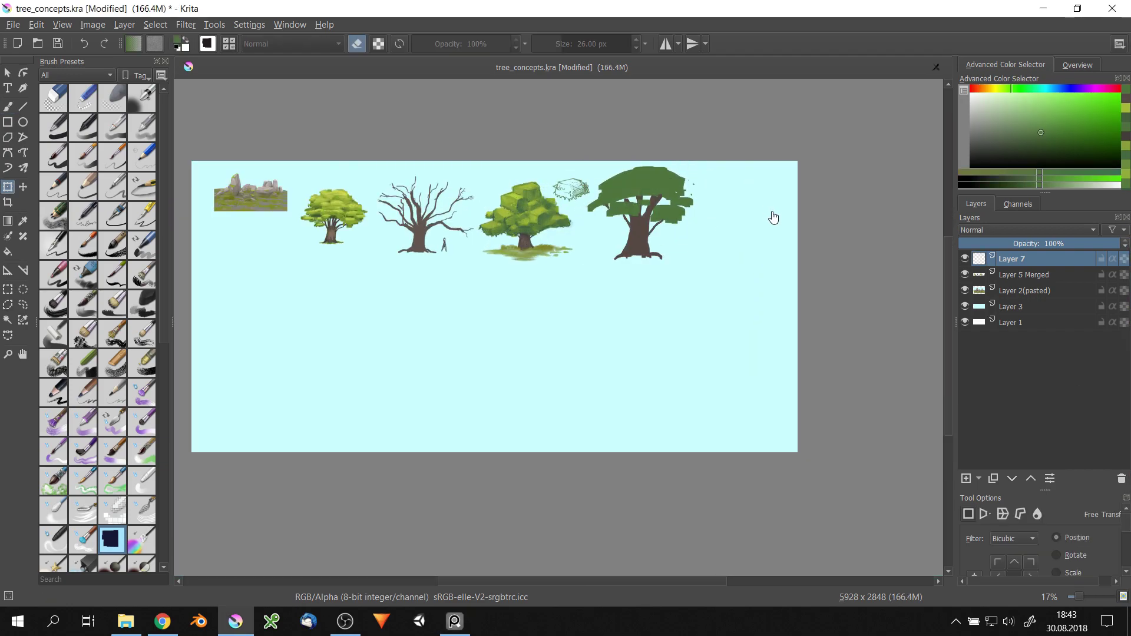
pyautogui.hotkey('ctrl', 'e')
pyautogui.hotkey('ctrl', 'r')
# - Pick a yellow-green and draw a ground line under the small figure
pyautogui.scroll(4, 699, 194)
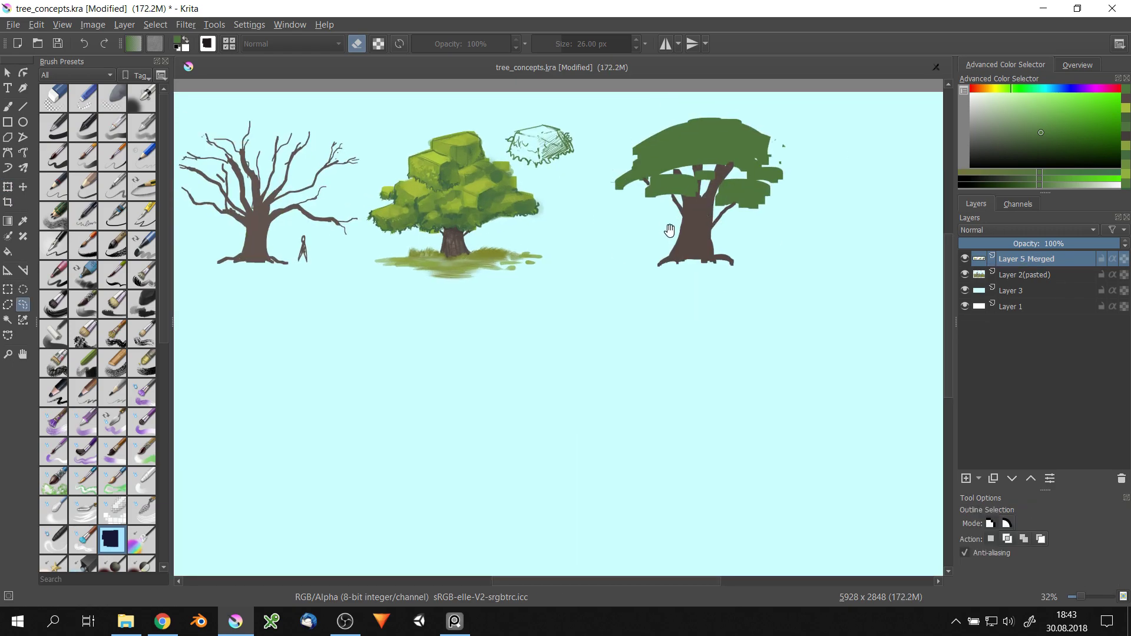
pyautogui.press('b')
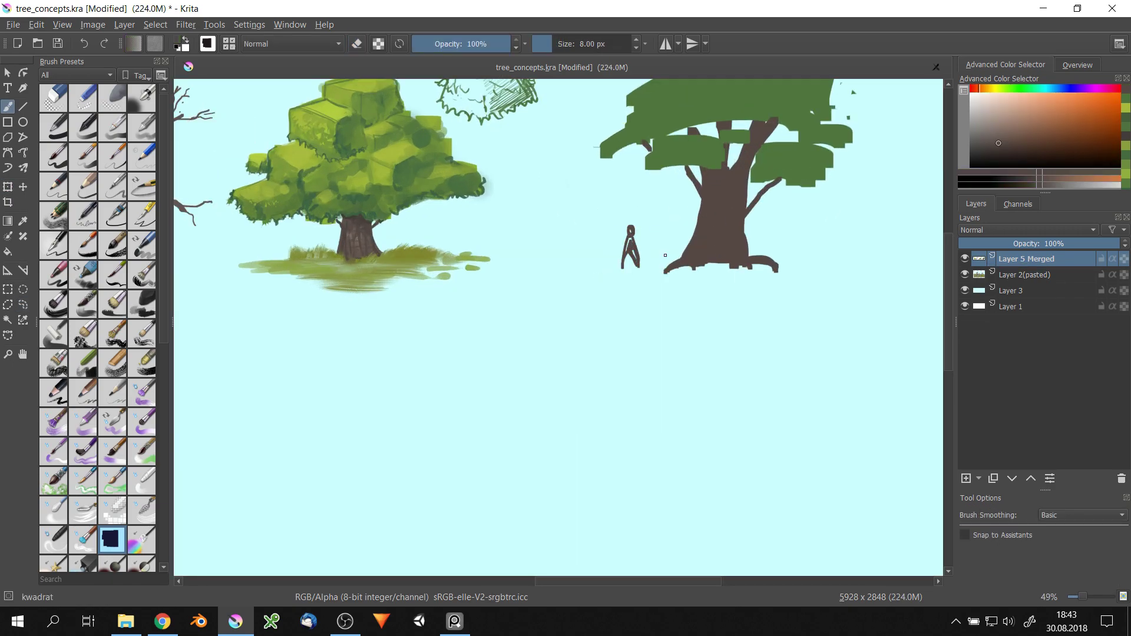
pyautogui.moveTo(665, 255); pyautogui.dragTo(504, 340)
pyautogui.keyDown('ctrl'); pyautogui.click(323, 257); pyautogui.keyUp('ctrl')
pyautogui.moveTo(589, 206); pyautogui.dragTo(634, 168)
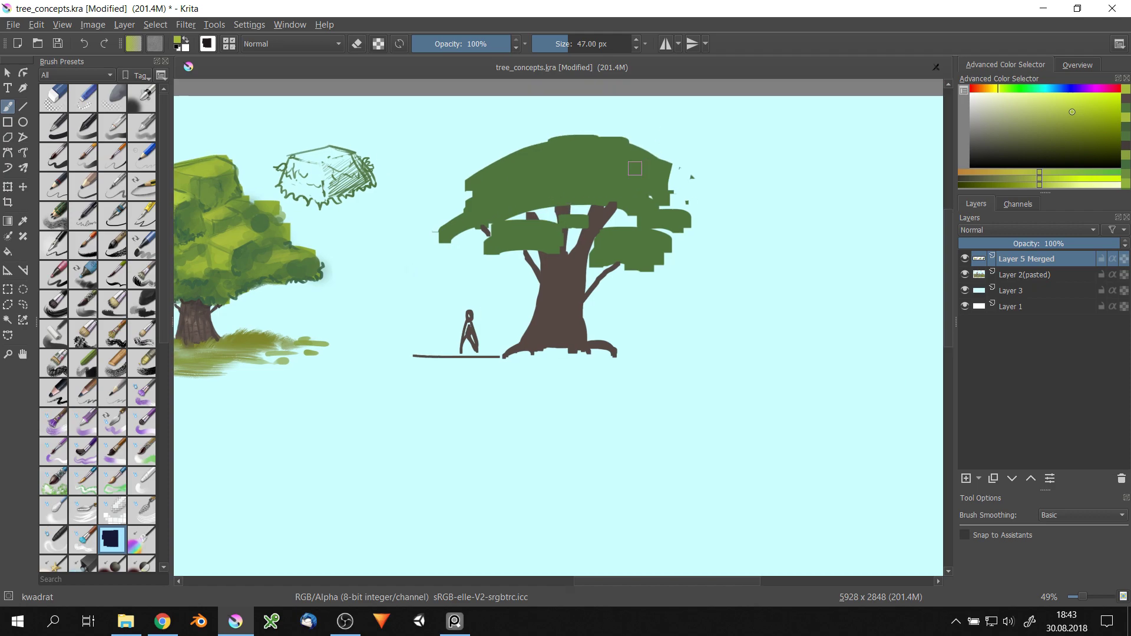
# - Try Texture Noise strokes over the canopy, then undo them
pyautogui.scroll(-3, 106, 424)
pyautogui.scroll(-2, 106, 424)
pyautogui.scroll(-1, 106, 425)
pyautogui.click(53, 451)
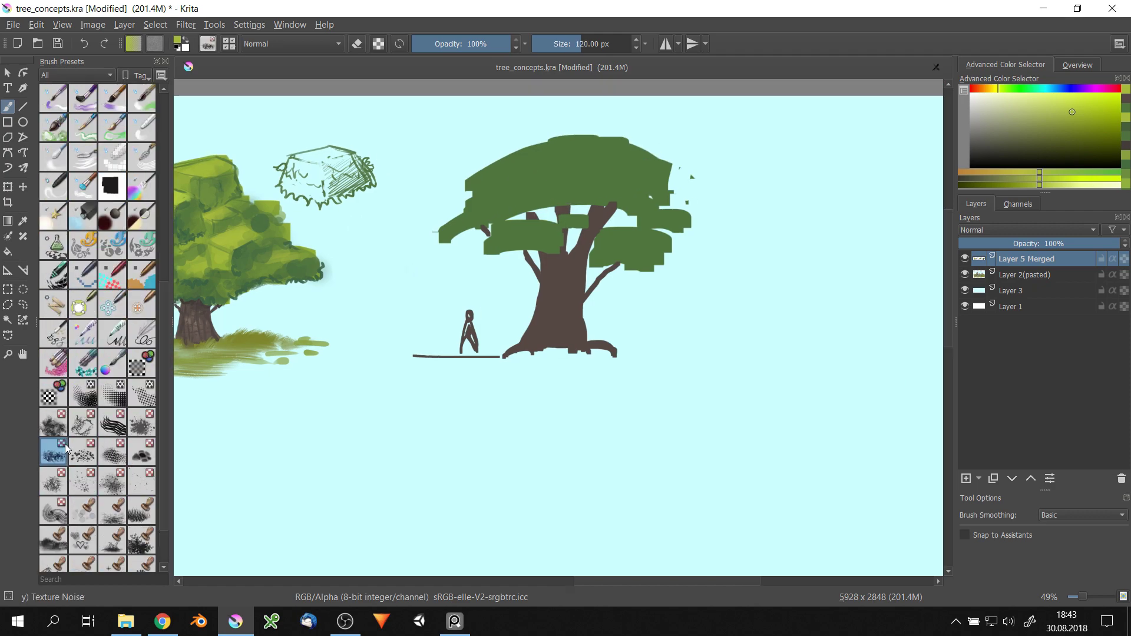
pyautogui.moveTo(494, 184)
pyautogui.mouseDown()
pyautogui.moveTo(589, 177)
pyautogui.moveTo(648, 247)
pyautogui.moveTo(655, 219)
pyautogui.moveTo(687, 227)
pyautogui.mouseUp()
pyautogui.click(1015, 144)
pyautogui.hotkey('ctrl', 'z')
pyautogui.hotkey('ctrl', 'z')
pyautogui.hotkey('ctrl', 'z')
pyautogui.hotkey('ctrl', 'z')
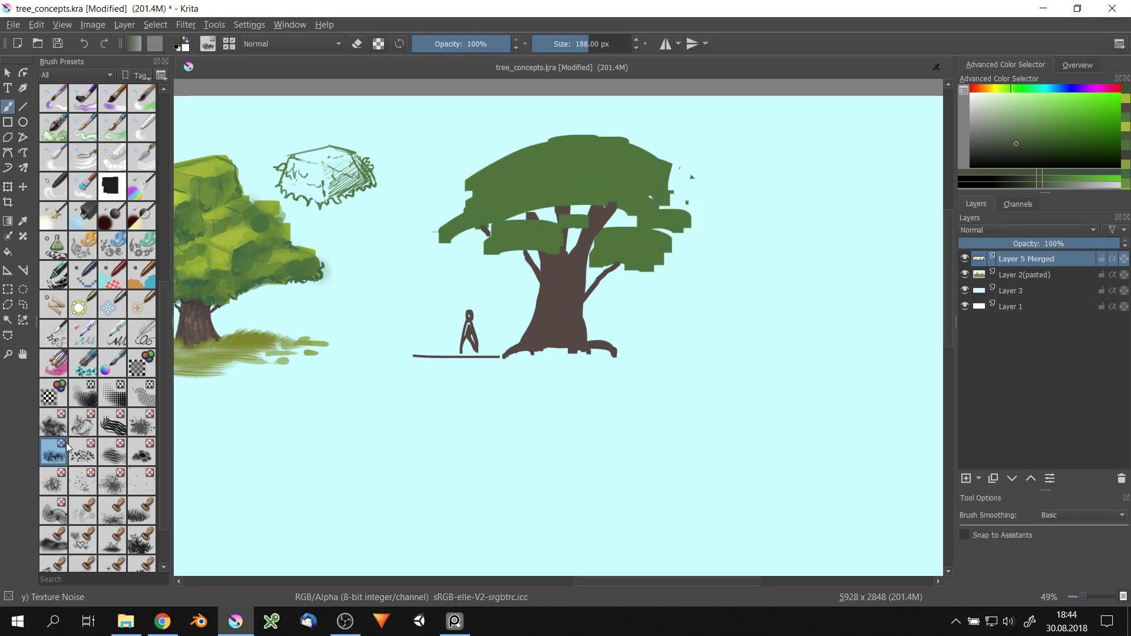
pyautogui.click(53, 422)
# - Speckle the canopy with light yellow-green using the Texture Random Particles brush
pyautogui.click(82, 450)
pyautogui.click(1070, 113)
pyautogui.moveTo(477, 183); pyautogui.dragTo(568, 153)
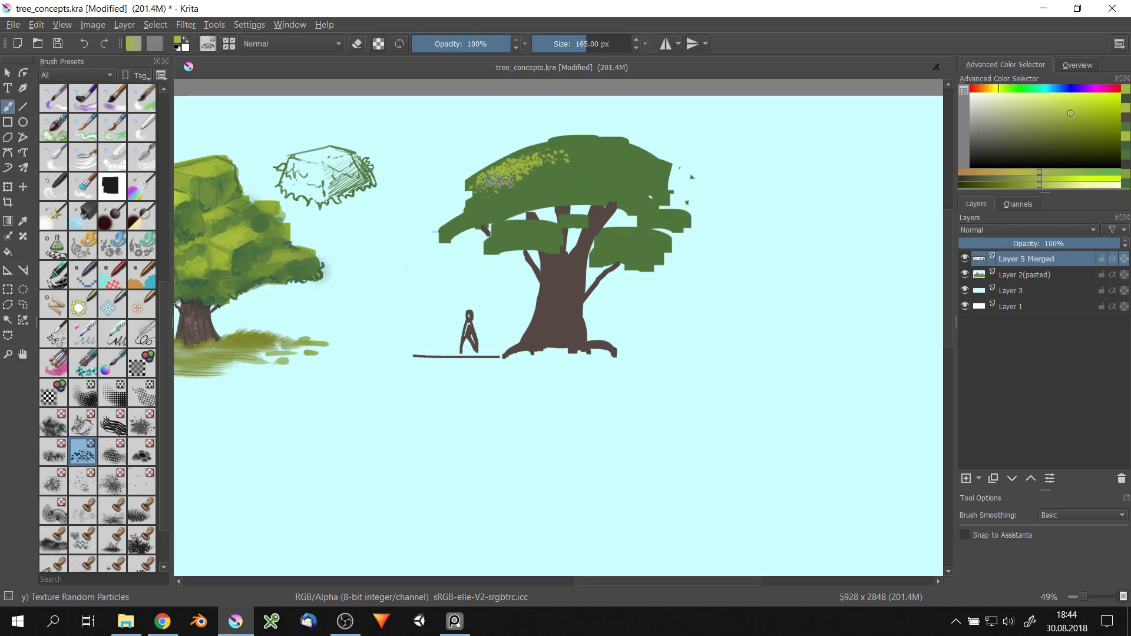
pyautogui.moveTo(451, 218); pyautogui.dragTo(625, 177)
pyautogui.moveTo(583, 242); pyautogui.dragTo(660, 235)
pyautogui.scroll(-3, 612, 171)
pyautogui.scroll(1, 613, 171)
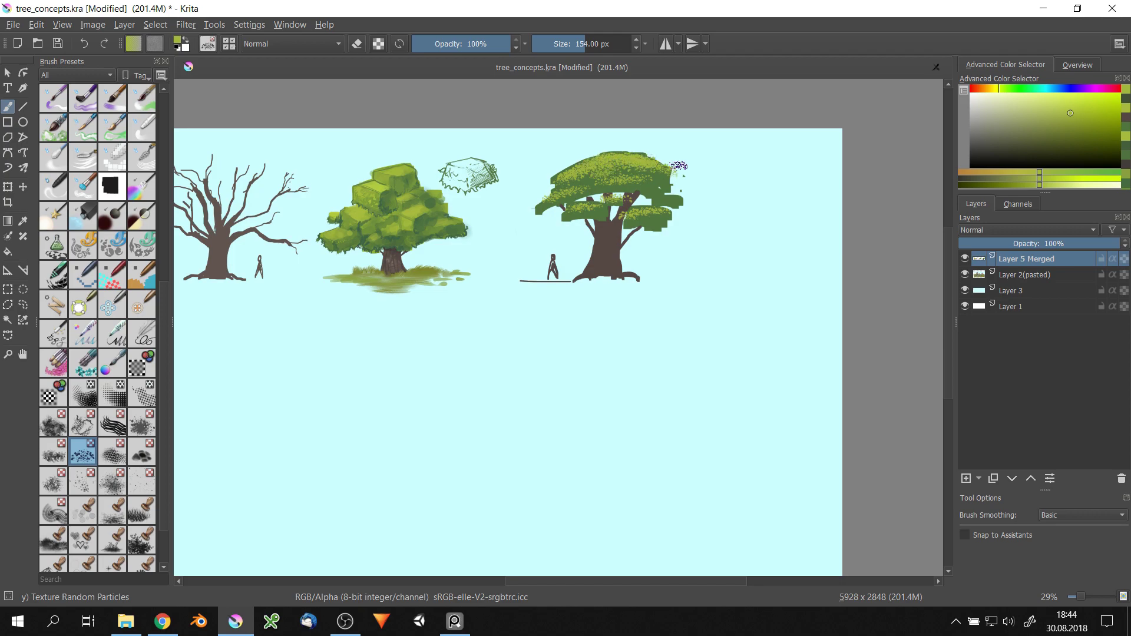
pyautogui.scroll(1, 679, 165)
# - Paint a small green stroke beside the tree with a basic round brush, then reselect the kwadrat brush
pyautogui.rightClick(653, 214)
pyautogui.click(568, 202)
pyautogui.moveTo(510, 217); pyautogui.dragTo(522, 236)
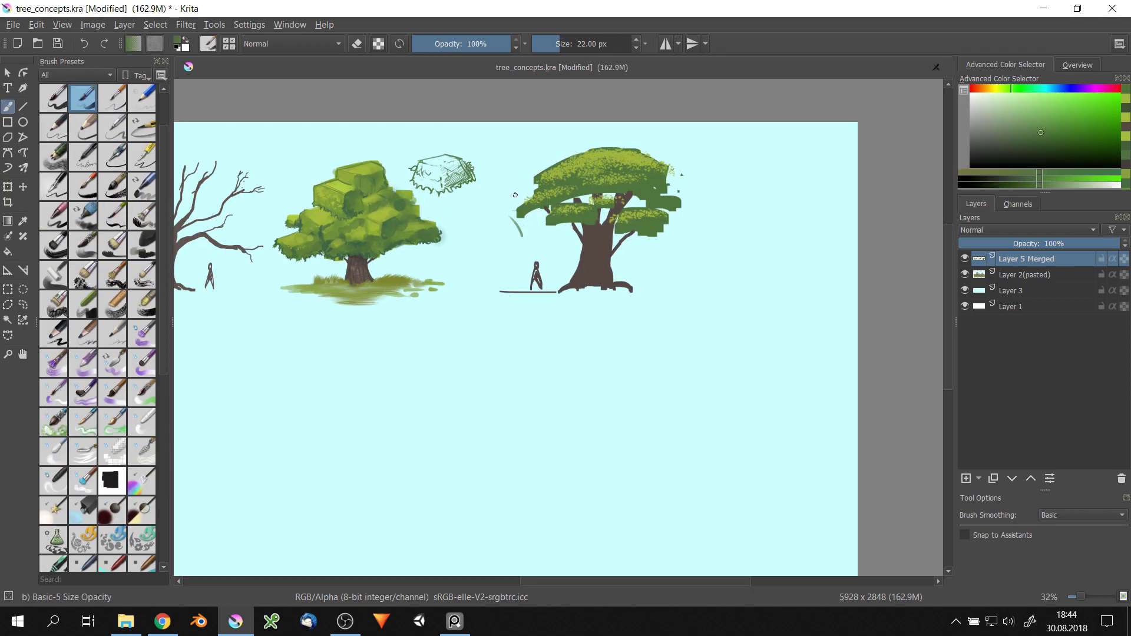
pyautogui.scroll(-3, 706, 202)
pyautogui.scroll(2, 707, 158)
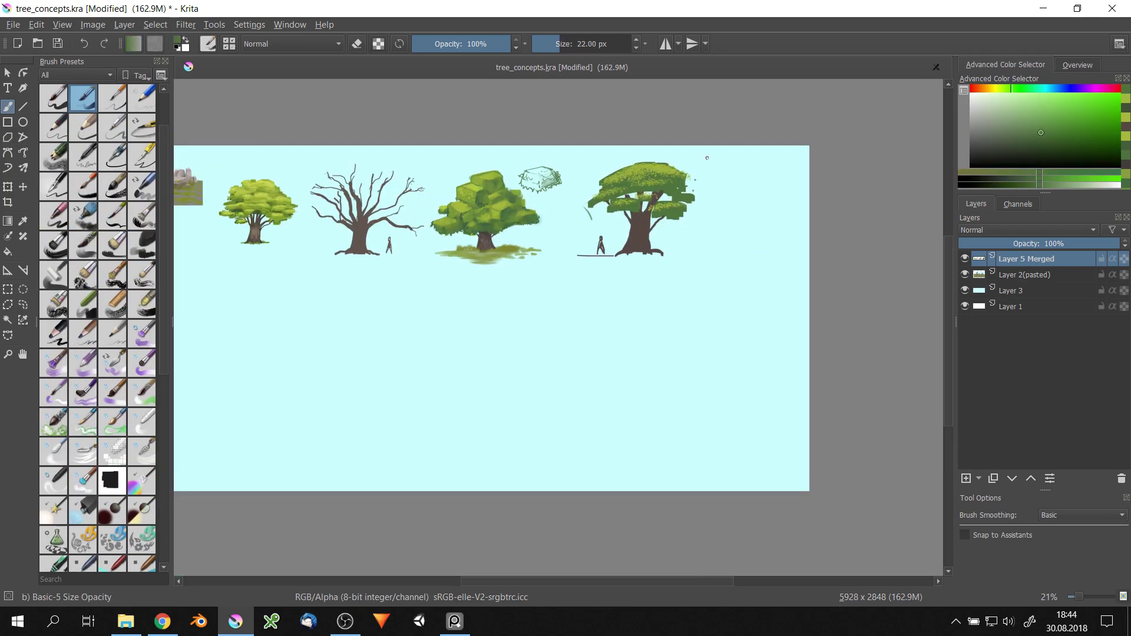
pyautogui.scroll(2, 607, 205)
pyautogui.scroll(-1, 607, 205)
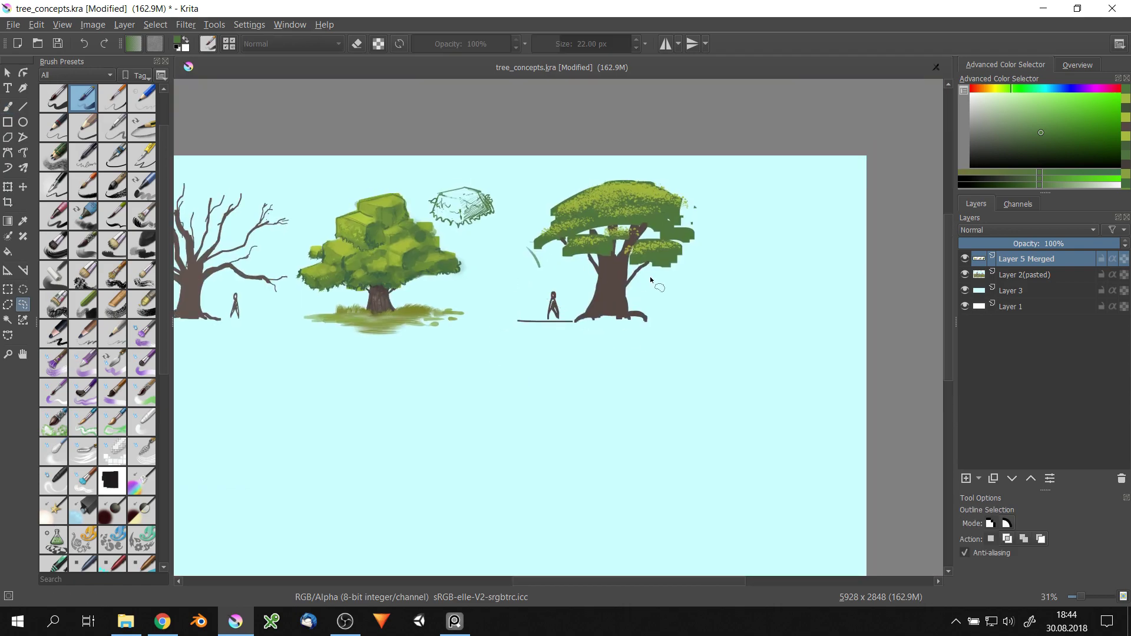
pyautogui.rightClick(610, 268)
pyautogui.click(560, 201)
pyautogui.scroll(-2, 373, 290)
# - Paint a brown trunk and an olive-green dome canopy below the rock study
pyautogui.scroll(3, 457, 338)
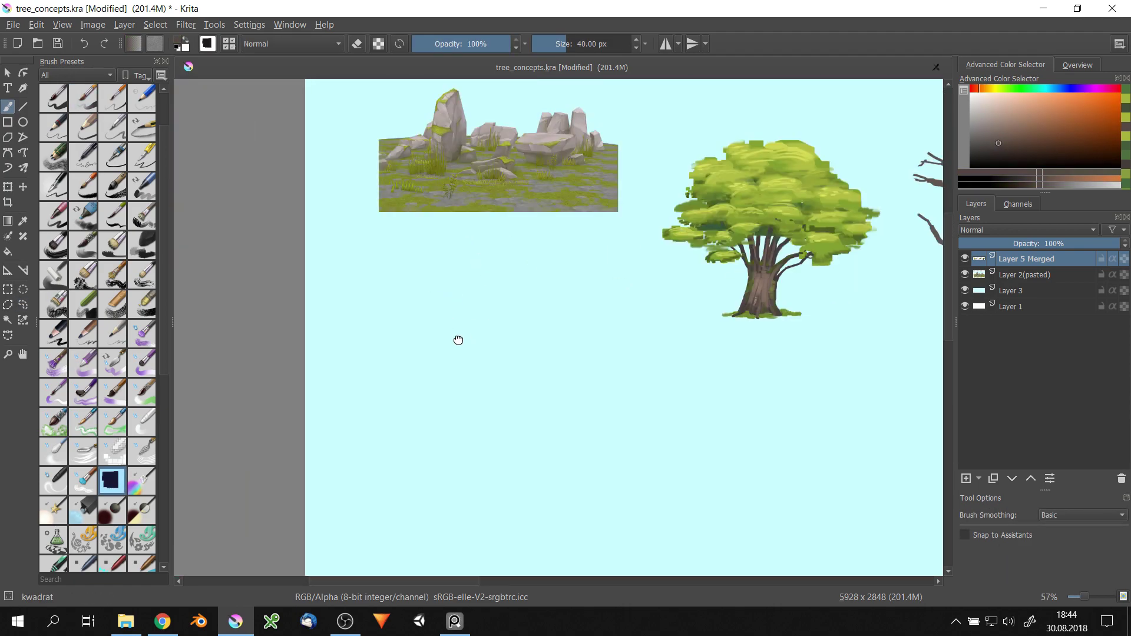
pyautogui.scroll(1, 634, 167)
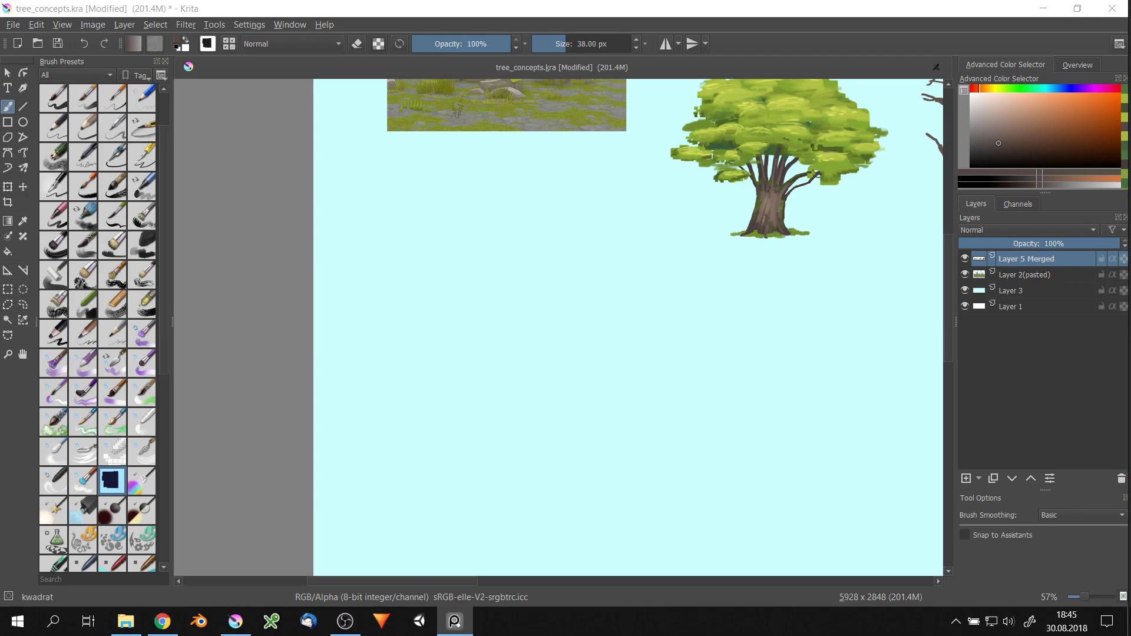
pyautogui.moveTo(449, 247)
pyautogui.mouseDown()
pyautogui.moveTo(449, 345)
pyautogui.moveTo(461, 350)
pyautogui.mouseUp()
pyautogui.moveTo(362, 301)
pyautogui.mouseDown()
pyautogui.moveTo(379, 235)
pyautogui.moveTo(488, 240)
pyautogui.mouseUp()
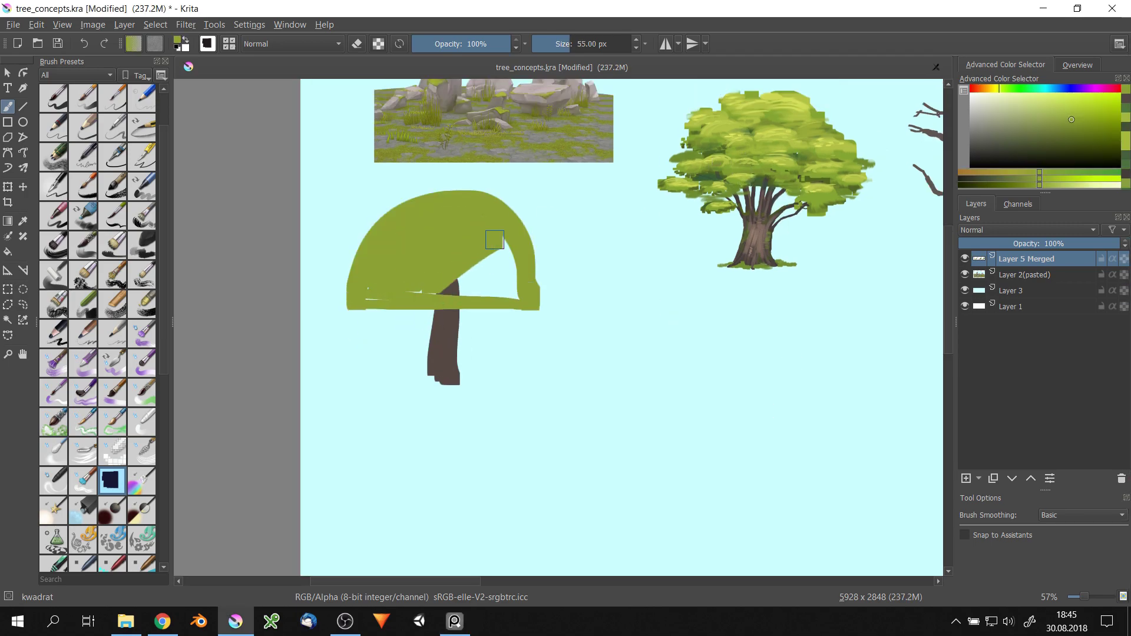
pyautogui.scroll(-5, 353, 361)
pyautogui.scroll(5, 439, 239)
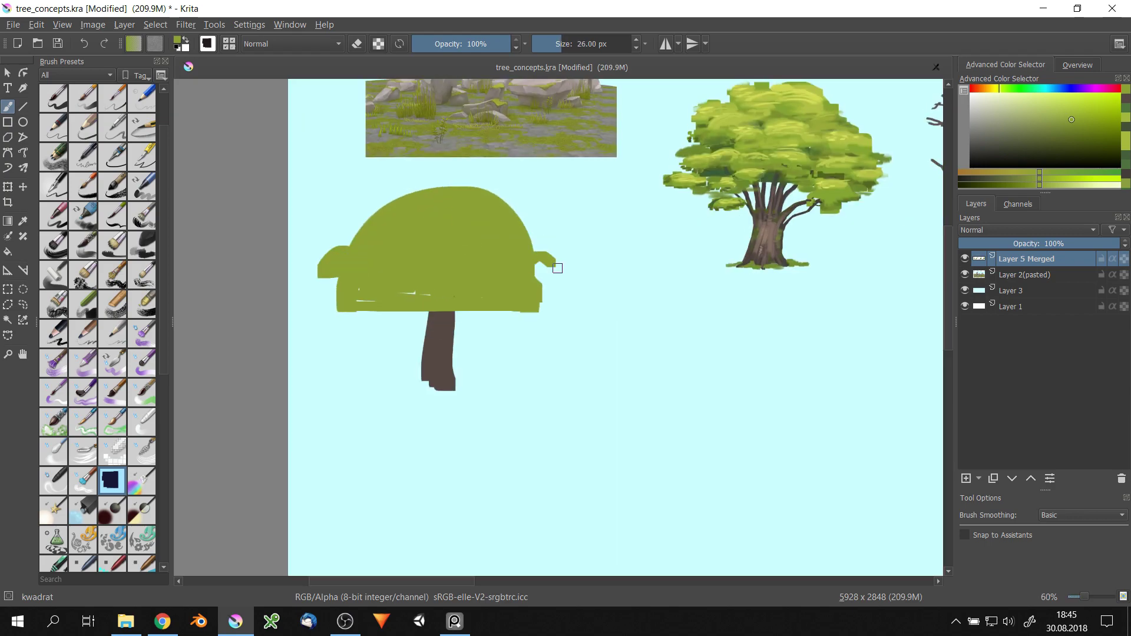
# - Add foliage lobes around the canopy and undo a bad curving root stroke
pyautogui.moveTo(557, 268); pyautogui.dragTo(573, 281)
pyautogui.moveTo(380, 344); pyautogui.dragTo(451, 335)
pyautogui.moveTo(487, 189); pyautogui.dragTo(547, 212)
pyautogui.moveTo(345, 215); pyautogui.dragTo(398, 192)
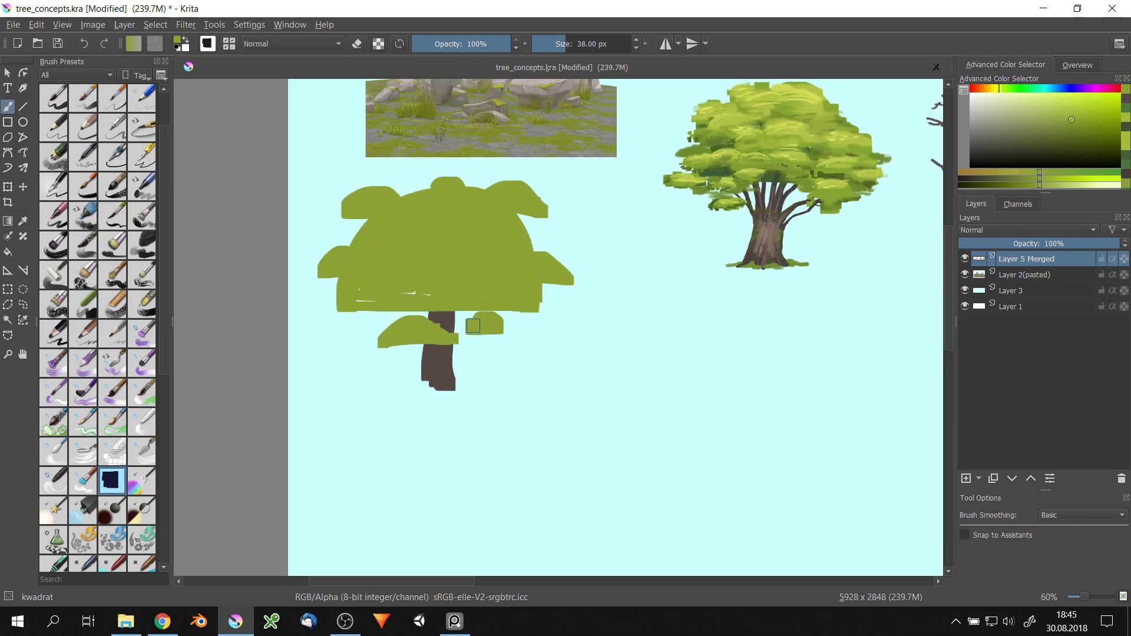
pyautogui.scroll(-4, 379, 309)
pyautogui.scroll(5, 432, 354)
pyautogui.moveTo(396, 412); pyautogui.dragTo(340, 437)
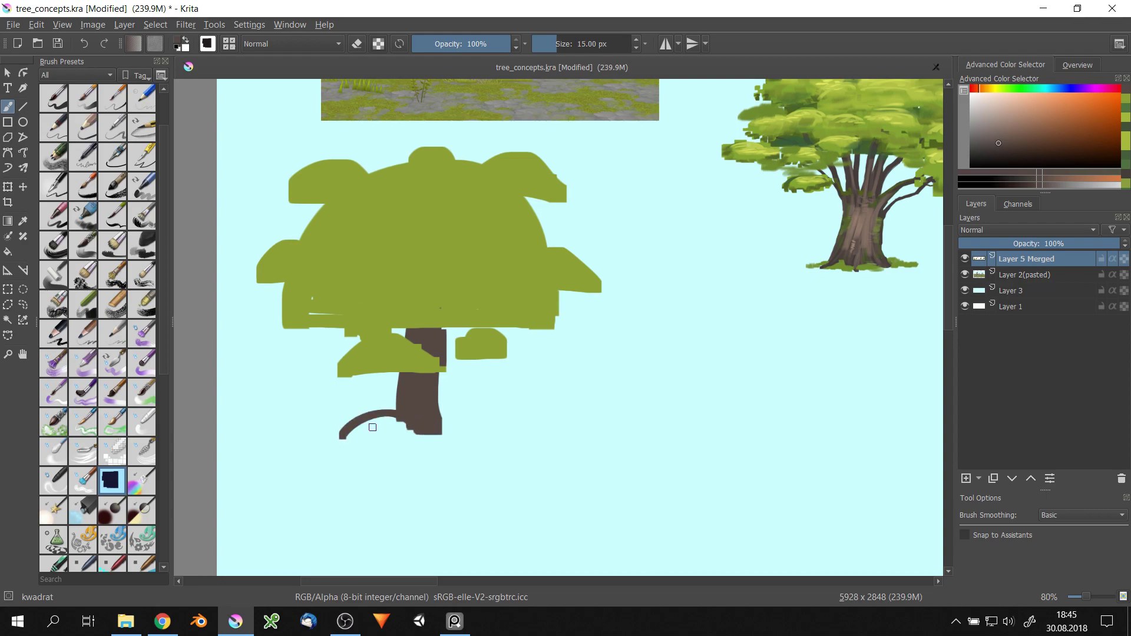
pyautogui.hotkey('ctrl', 'z')
pyautogui.hotkey('ctrl', 'z')
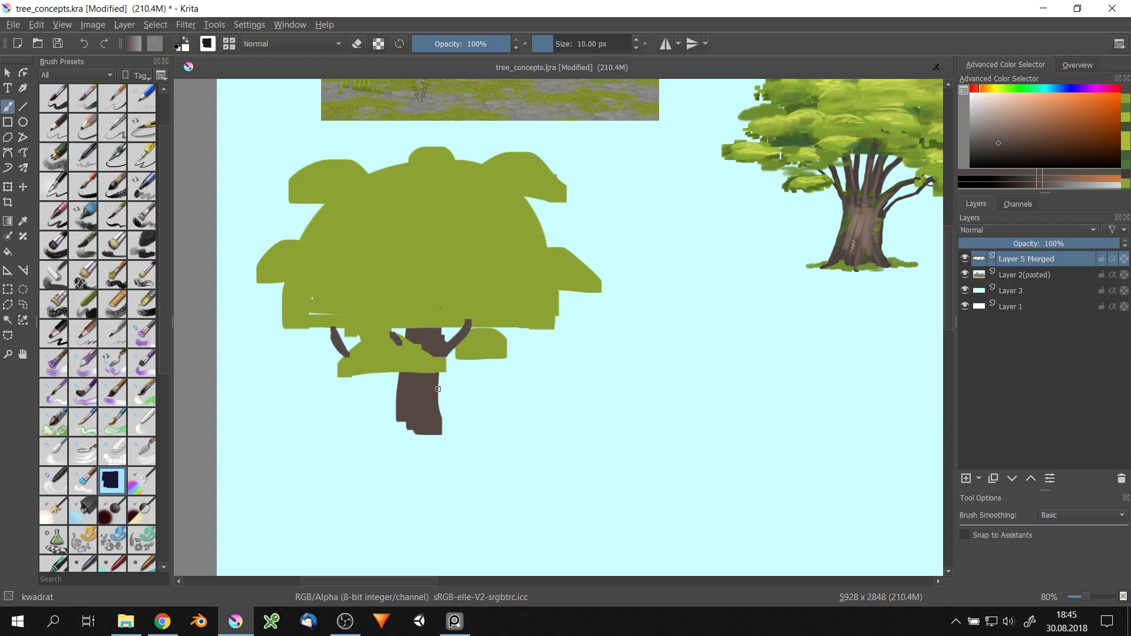
pyautogui.scroll(-2, 437, 389)
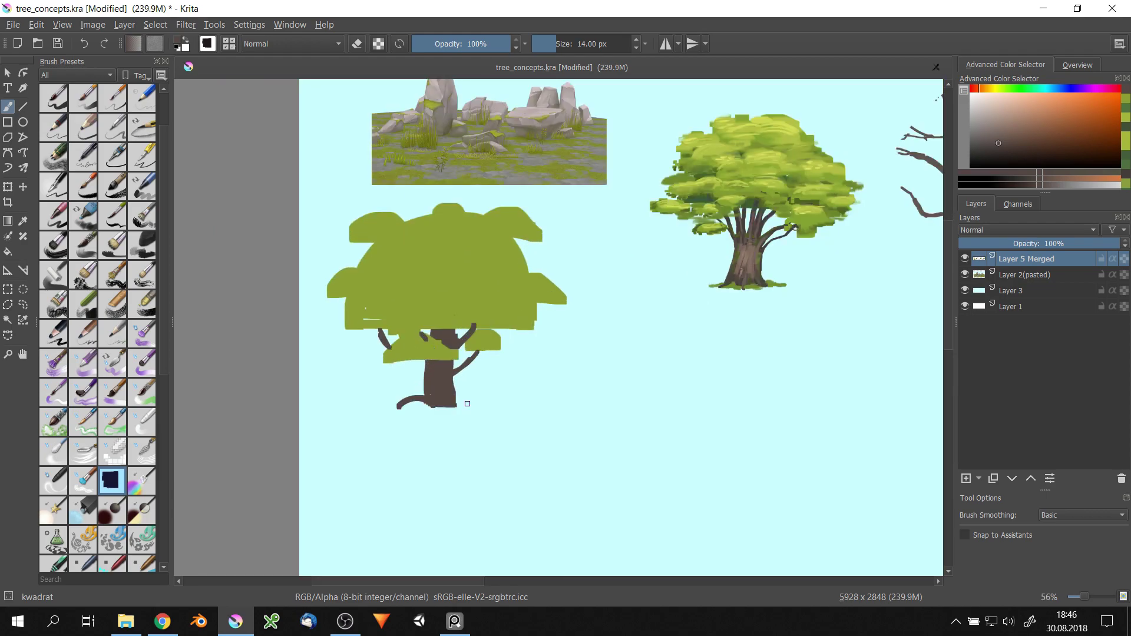
# - Add a dark brown flared root shape at the trunk base using a freehand selection
pyautogui.hotkey('ctrl', 'z')
pyautogui.scroll(4, 430, 402)
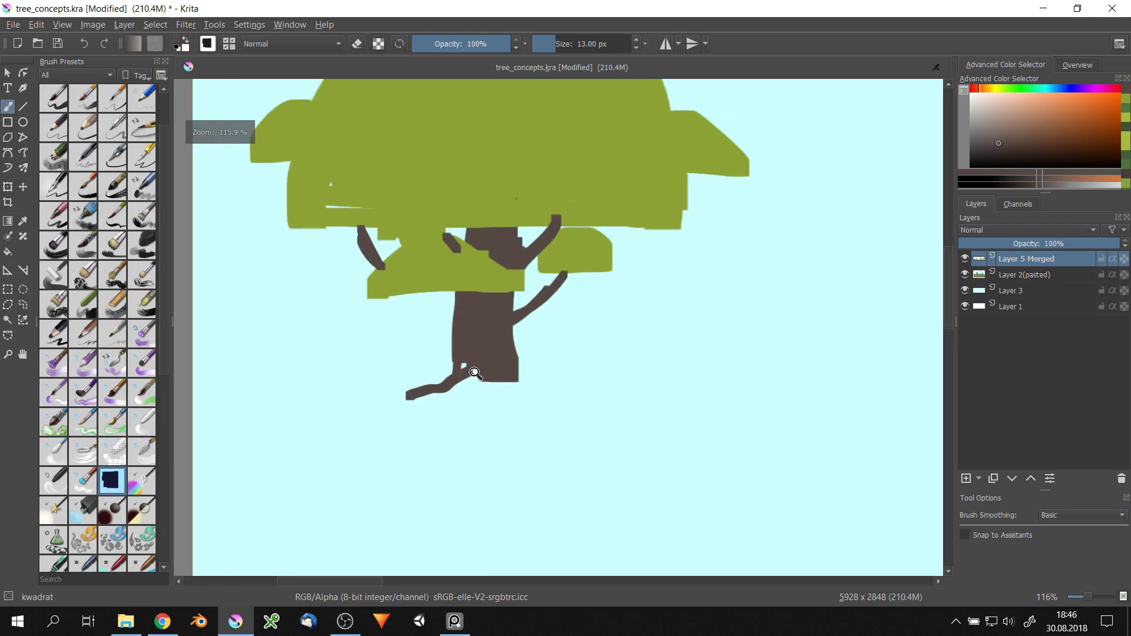
pyautogui.moveTo(467, 355); pyautogui.dragTo(445, 374)
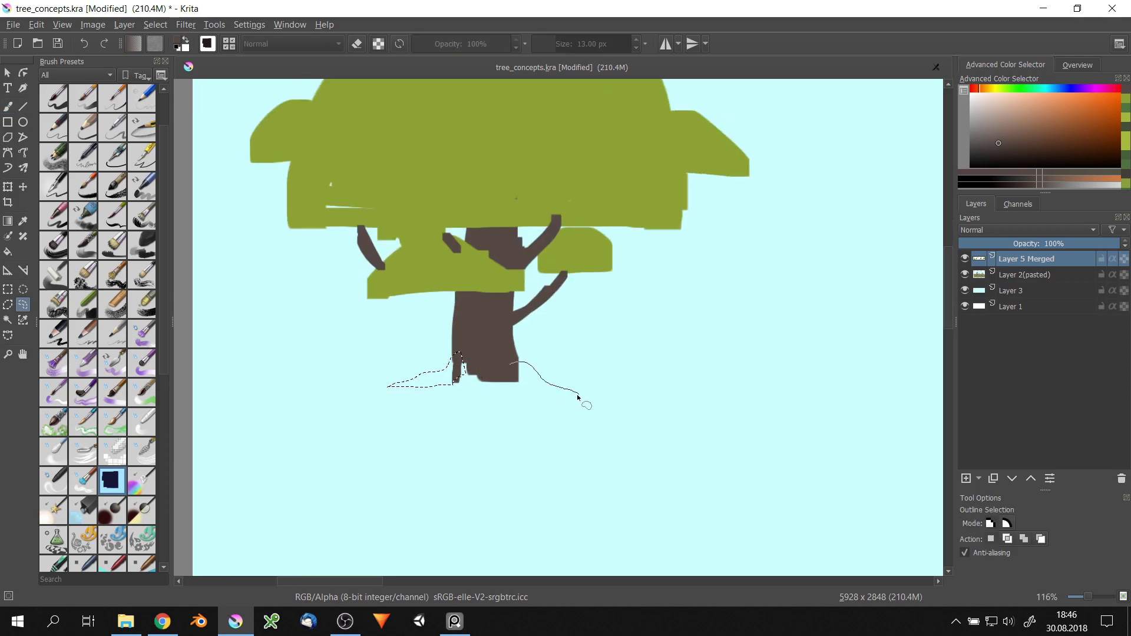
pyautogui.press('b')
pyautogui.moveTo(578, 398); pyautogui.dragTo(413, 386)
# - Fill two jagged leaf-edge selections on the upper-left canopy with foliage green
pyautogui.keyDown('ctrl'); pyautogui.click(568, 224); pyautogui.keyUp('ctrl')
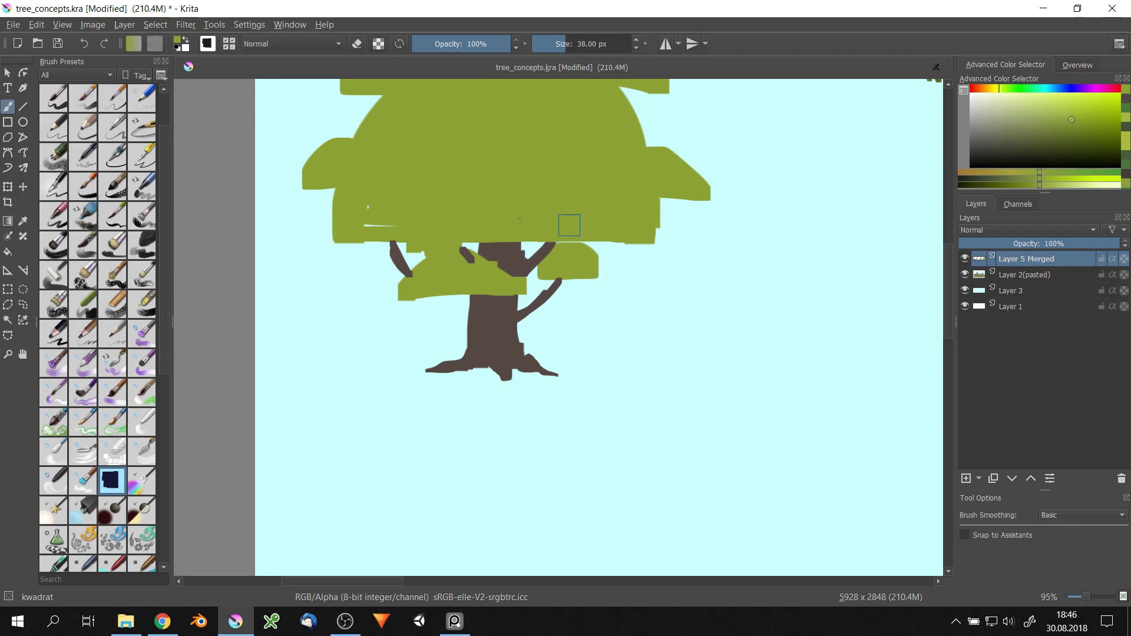
pyautogui.scroll(-1, 538, 258)
pyautogui.press('l')
pyautogui.moveTo(332, 170); pyautogui.dragTo(323, 202)
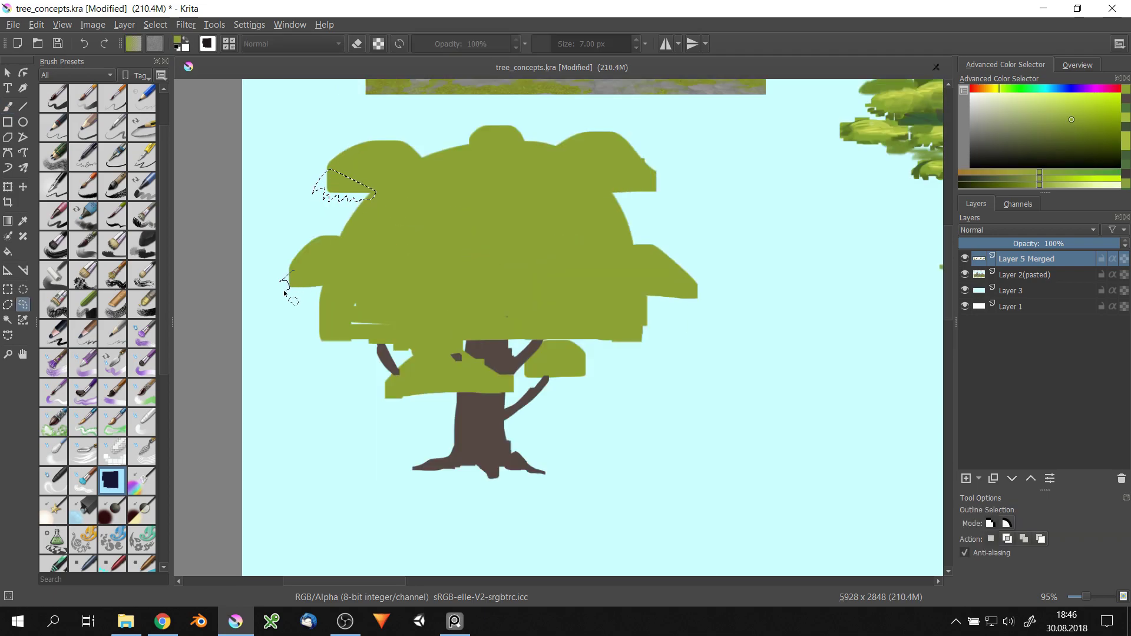
pyautogui.moveTo(285, 292); pyautogui.dragTo(328, 287)
pyautogui.press('b')
pyautogui.hotkey('shift', 'BackSpace')
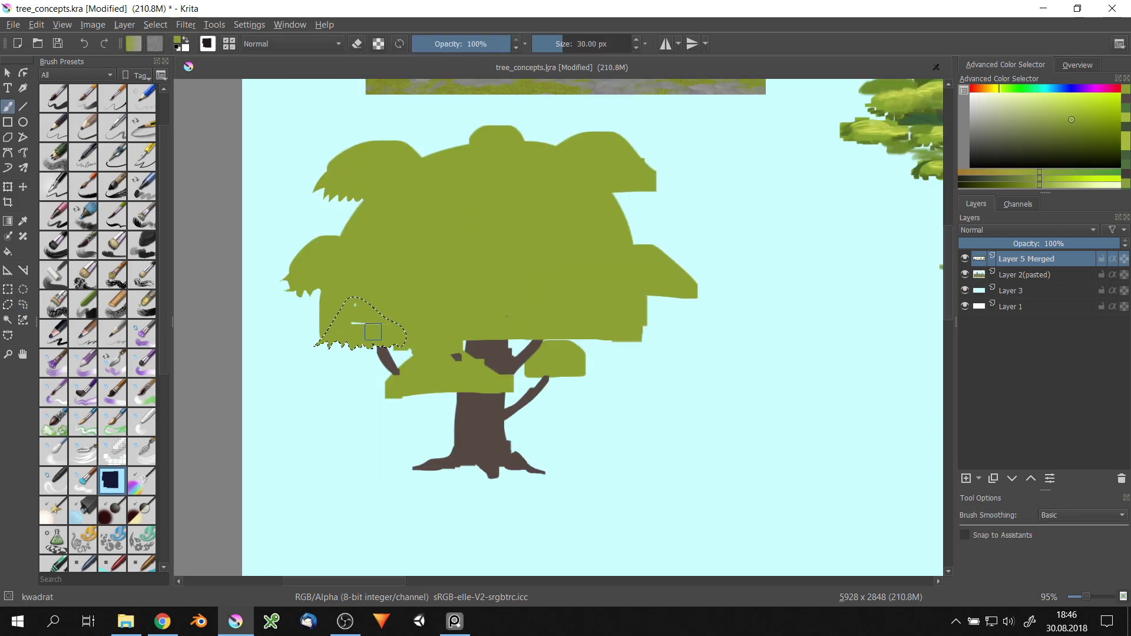
# - Add green wavy leaf fringes along the lower and right foliage edges
pyautogui.press('l')
pyautogui.moveTo(379, 405)
pyautogui.mouseDown()
pyautogui.moveTo(511, 387)
pyautogui.moveTo(600, 340)
pyautogui.mouseUp()
pyautogui.hotkey('shift', 'BackSpace')
pyautogui.hotkey('shift', 'BackSpace')
pyautogui.moveTo(648, 295); pyautogui.dragTo(695, 303)
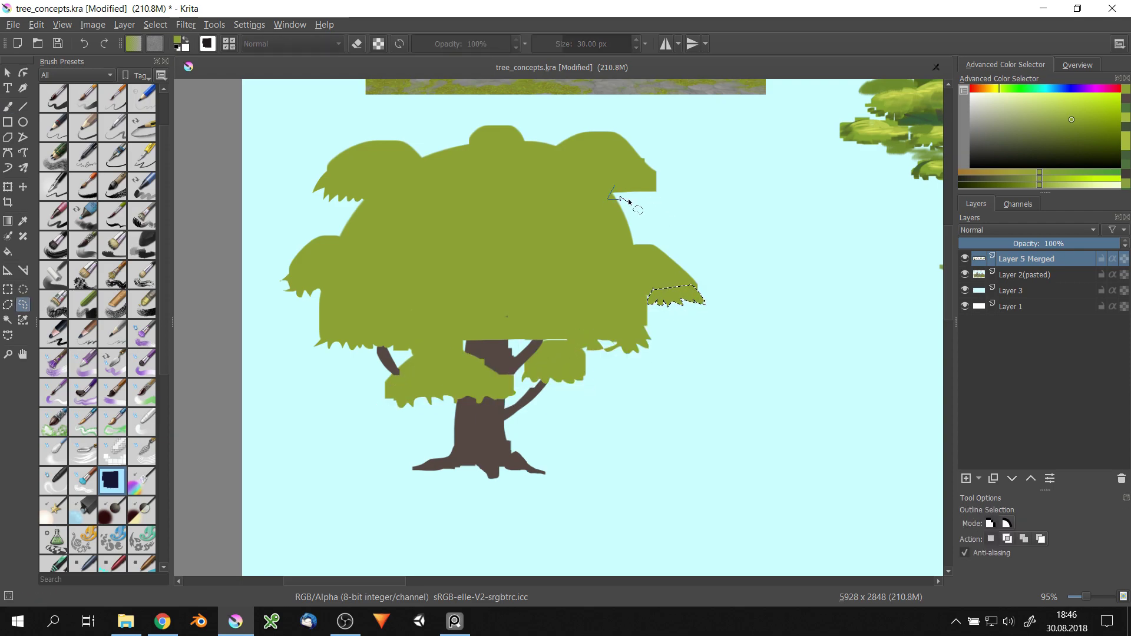
pyautogui.hotkey('shift', 'BackSpace')
pyautogui.press('b')
pyautogui.scroll(-5, 664, 184)
pyautogui.scroll(2, 636, 208)
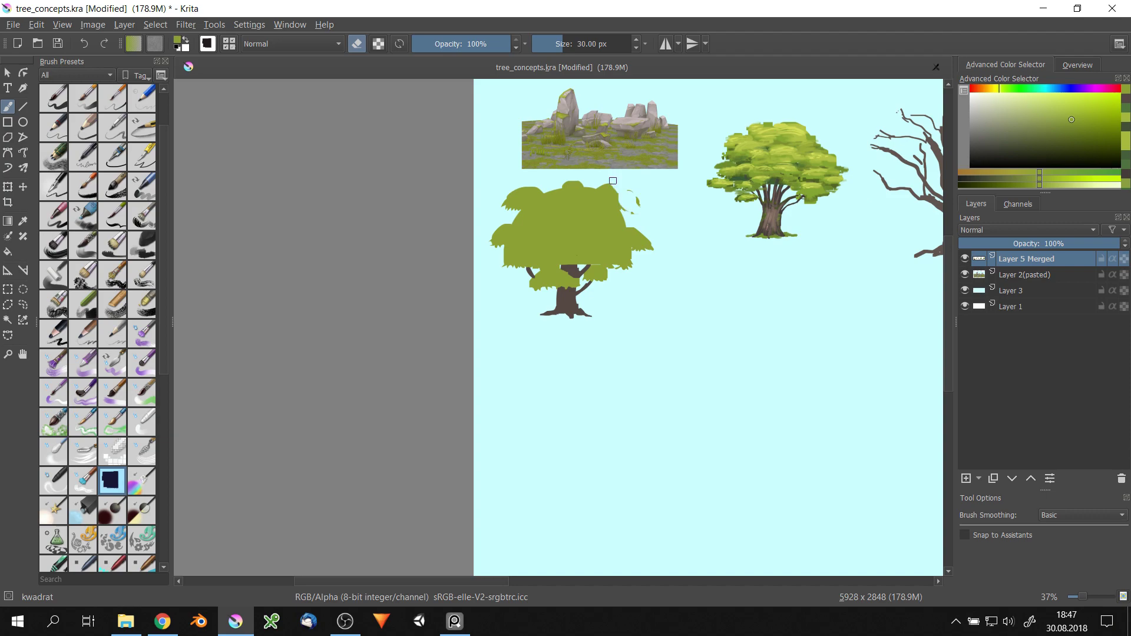
# - Paint light-green highlight arcs across the canopy and lower foliage clusters with the kwadrat brush
pyautogui.scroll(-1, 527, 206)
pyautogui.press(']')
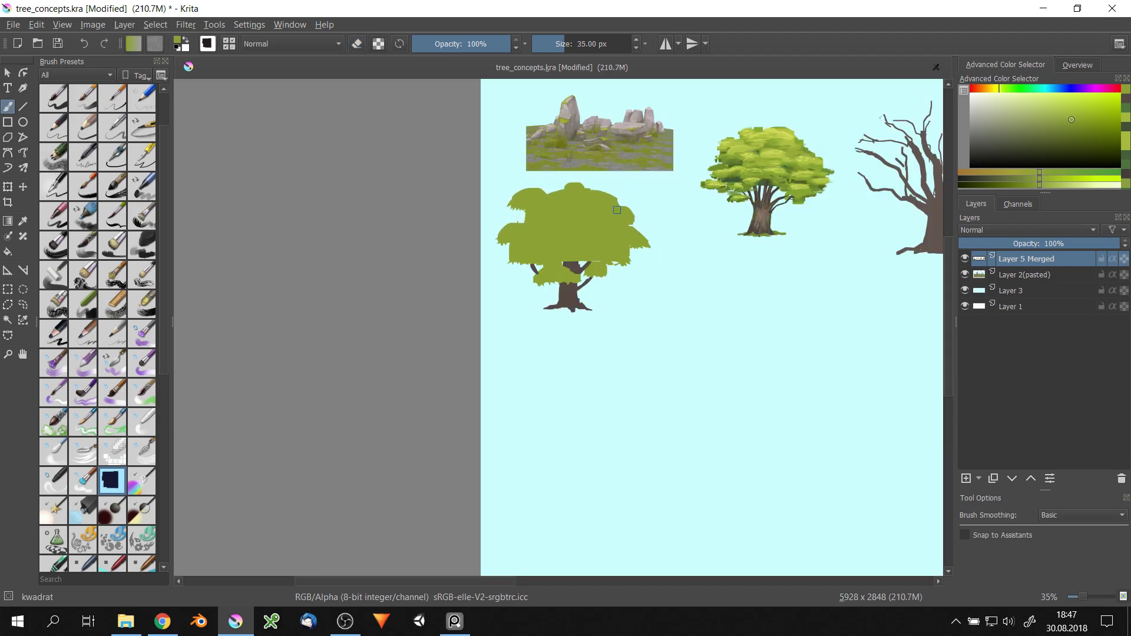
pyautogui.scroll(-1, 637, 224)
pyautogui.scroll(2, 566, 277)
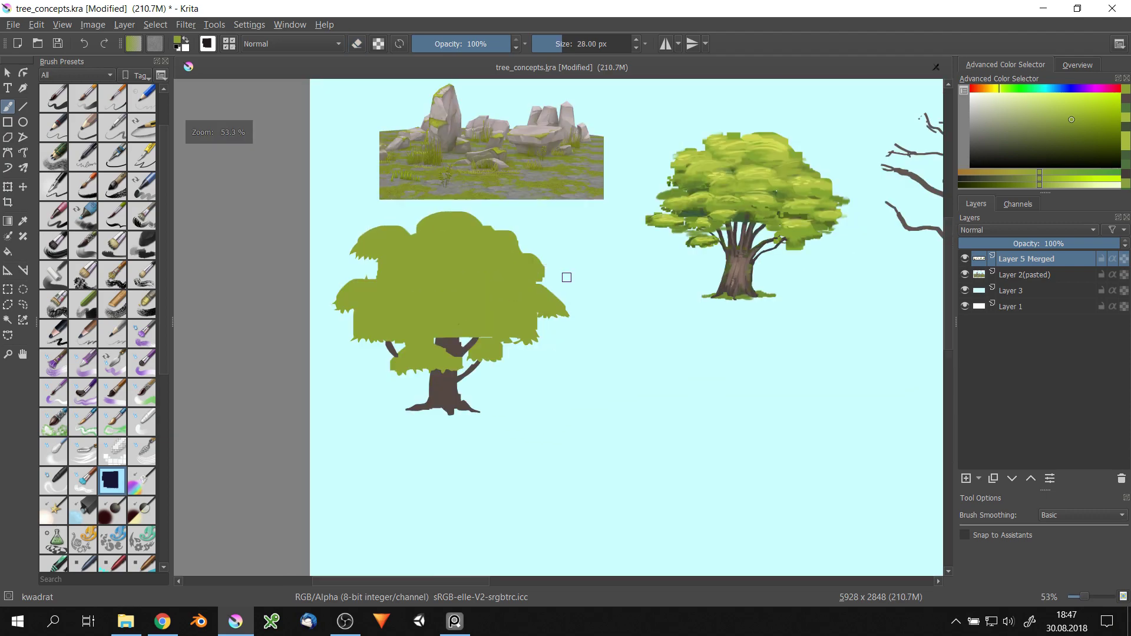
pyautogui.scroll(2, 337, 213)
pyautogui.press('[')
pyautogui.moveTo(337, 212); pyautogui.dragTo(490, 218)
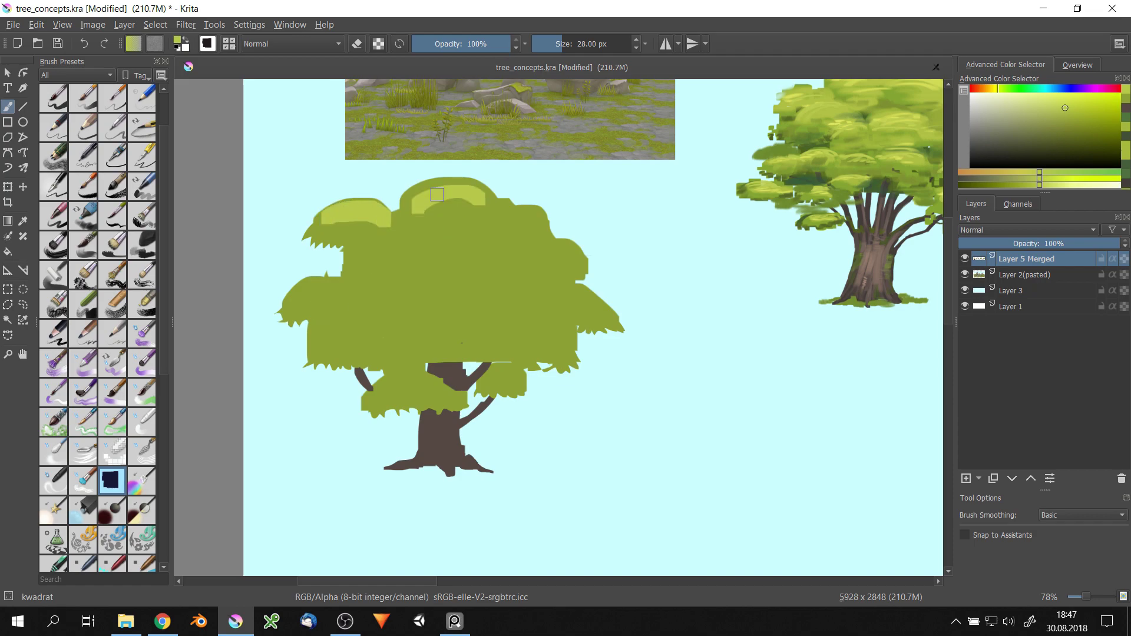
pyautogui.moveTo(388, 302); pyautogui.dragTo(512, 312)
pyautogui.moveTo(527, 271); pyautogui.dragTo(576, 264)
pyautogui.moveTo(308, 298); pyautogui.dragTo(330, 307)
pyautogui.moveTo(370, 392); pyautogui.dragTo(439, 392)
pyautogui.moveTo(492, 383); pyautogui.dragTo(527, 380)
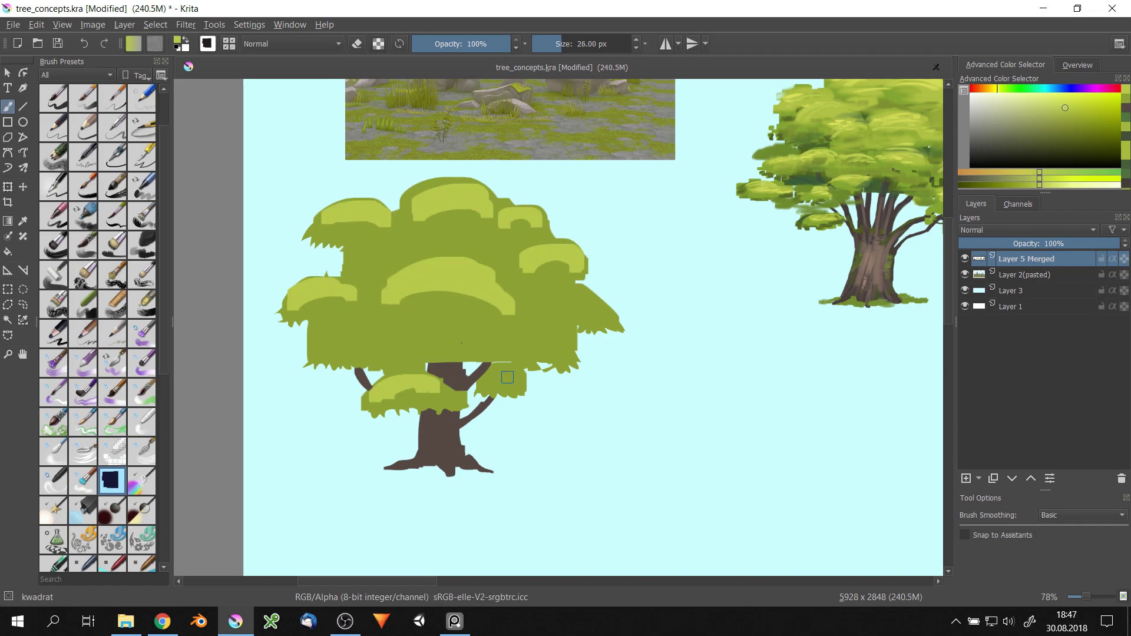
# - Blend soft textured light-green strokes over the top, left, right and lower foliage clusters
pyautogui.scroll(1, 519, 283)
pyautogui.press('/')
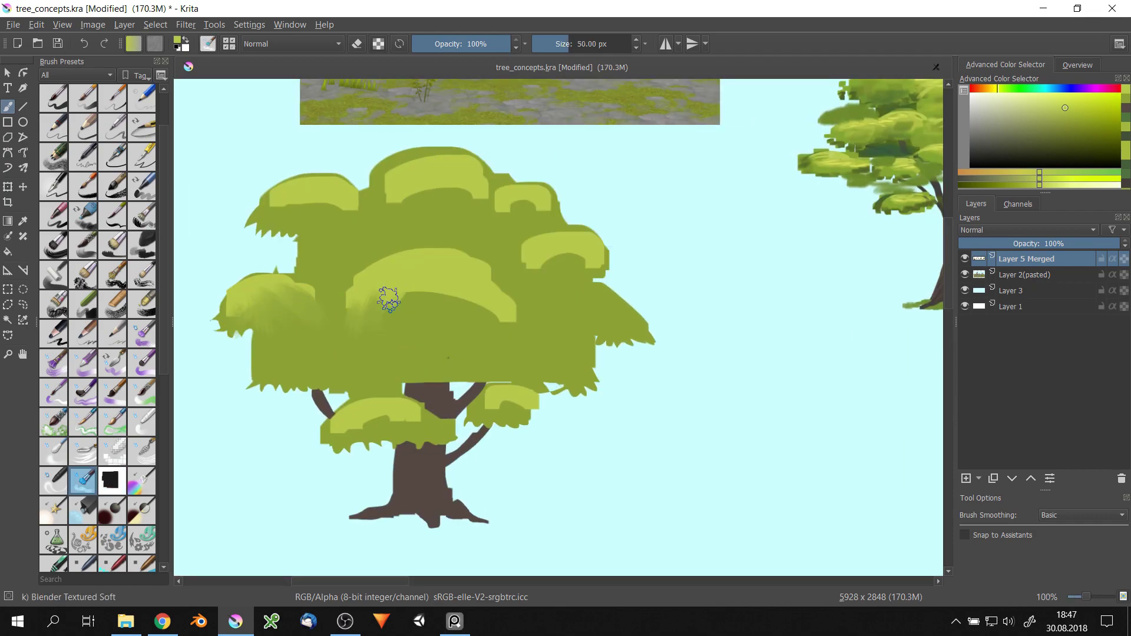
pyautogui.moveTo(389, 301); pyautogui.dragTo(506, 331)
pyautogui.moveTo(427, 178); pyautogui.dragTo(504, 227)
pyautogui.press('[')
pyautogui.moveTo(260, 236); pyautogui.dragTo(323, 199)
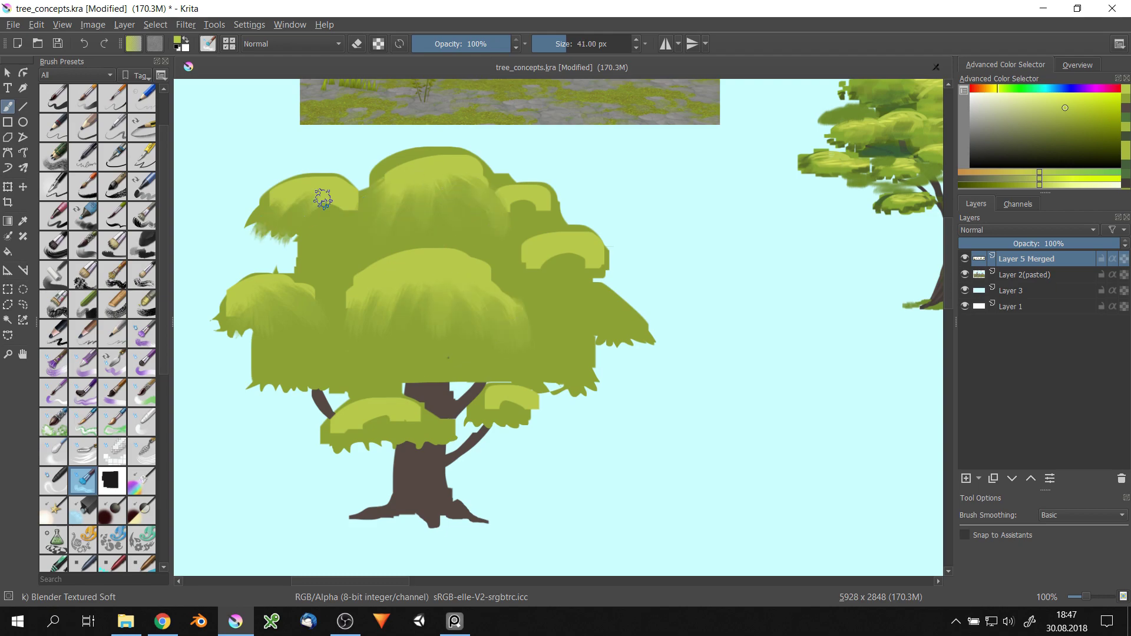
pyautogui.moveTo(562, 252); pyautogui.dragTo(609, 277)
pyautogui.moveTo(510, 198); pyautogui.dragTo(555, 215)
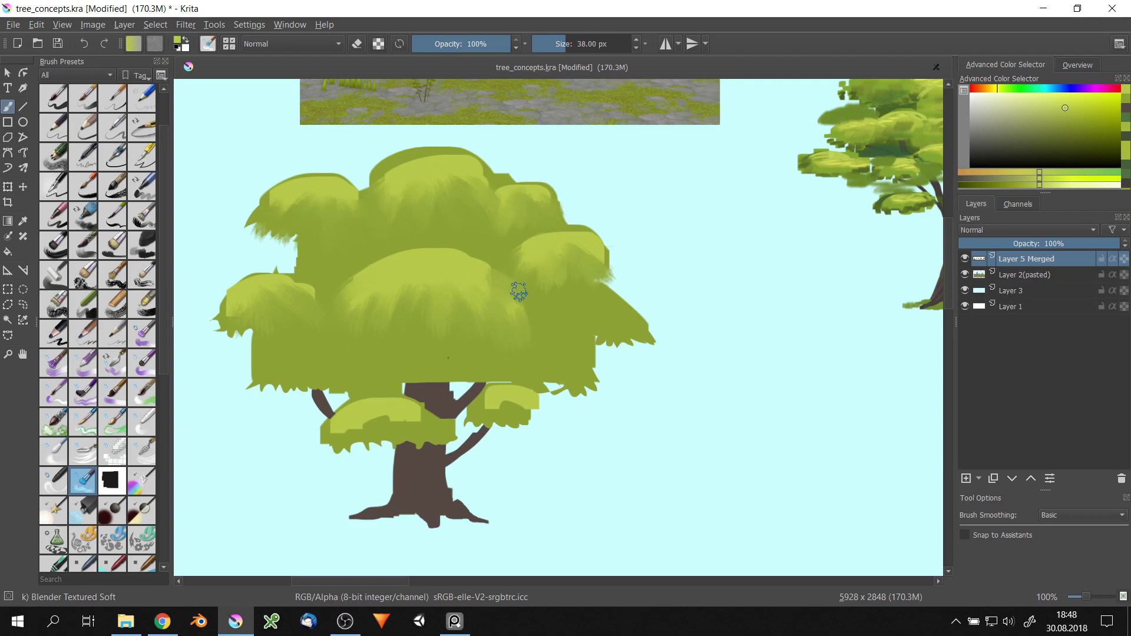
pyautogui.press('[')
pyautogui.moveTo(339, 434); pyautogui.dragTo(423, 425)
pyautogui.scroll(-10, 489, 399)
pyautogui.scroll(9, 409, 353)
# - Add grainy Chalk Grainy green accents to the upper-left foliage and canopy middle
pyautogui.rightClick(538, 278)
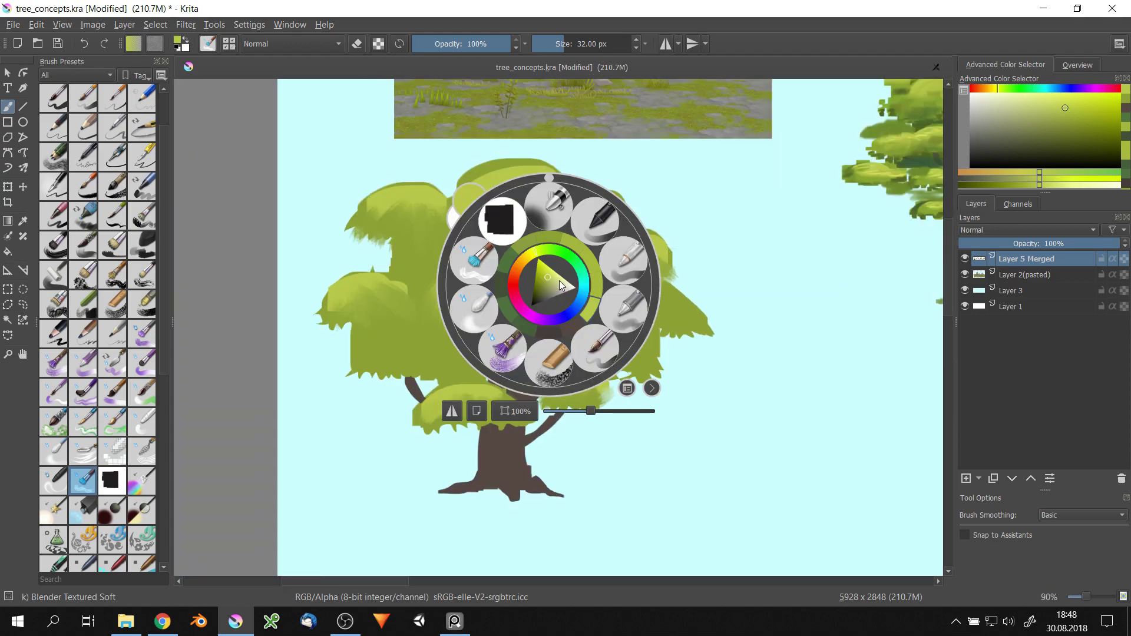
pyautogui.click(477, 255)
pyautogui.moveTo(406, 245)
pyautogui.mouseDown()
pyautogui.moveTo(447, 238)
pyautogui.moveTo(394, 277)
pyautogui.mouseUp()
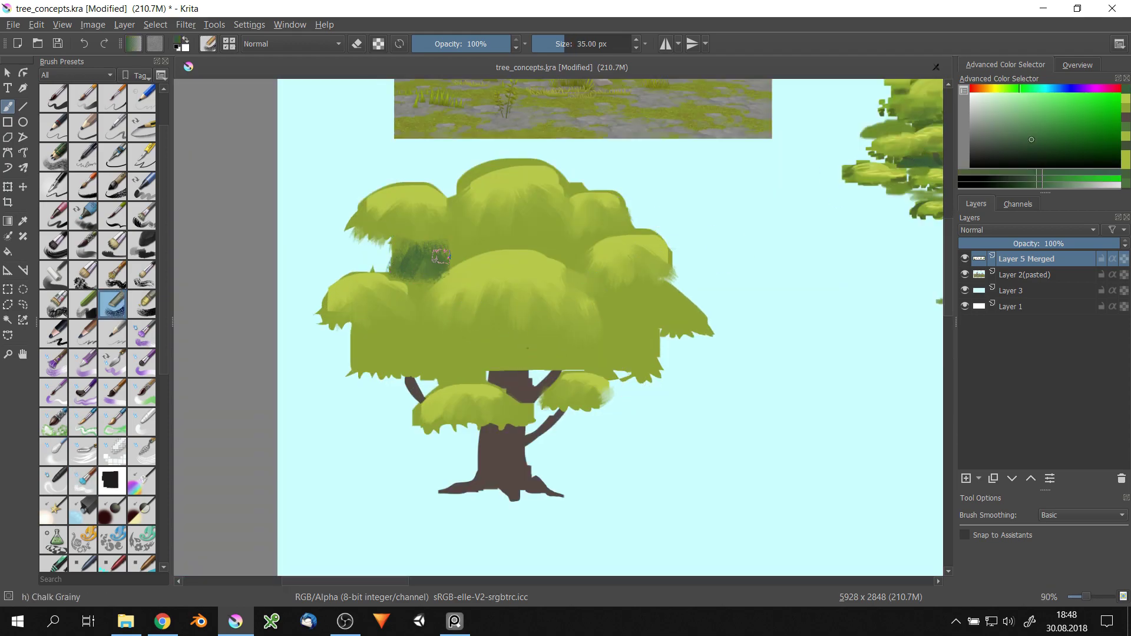
pyautogui.scroll(-2, 464, 242)
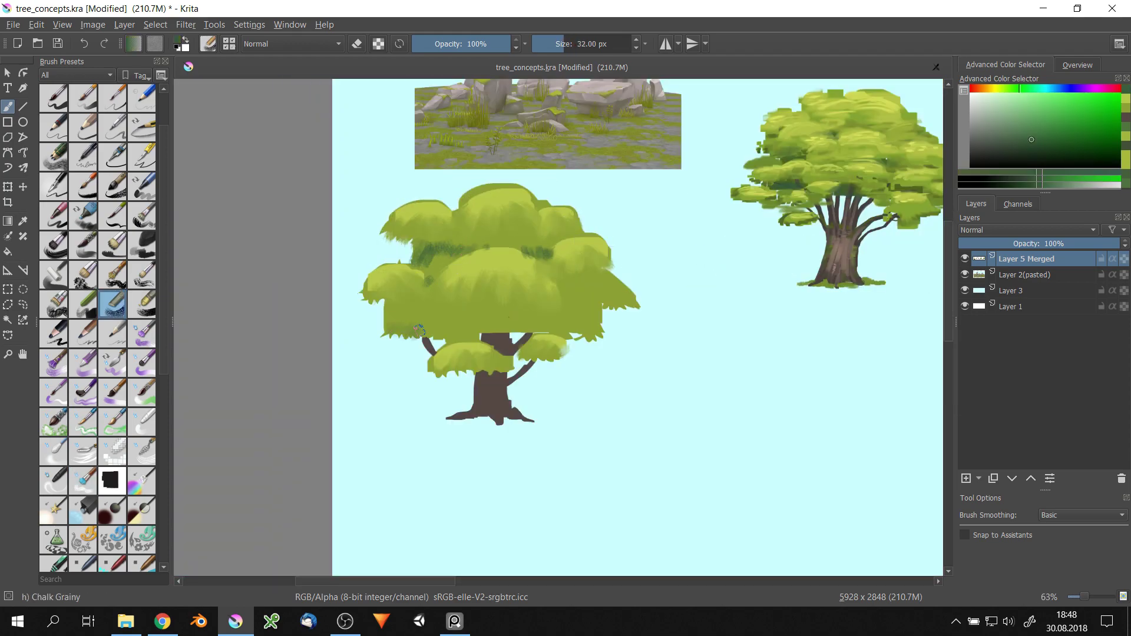
pyautogui.keyDown('ctrl'); pyautogui.click(566, 282); pyautogui.keyUp('ctrl')
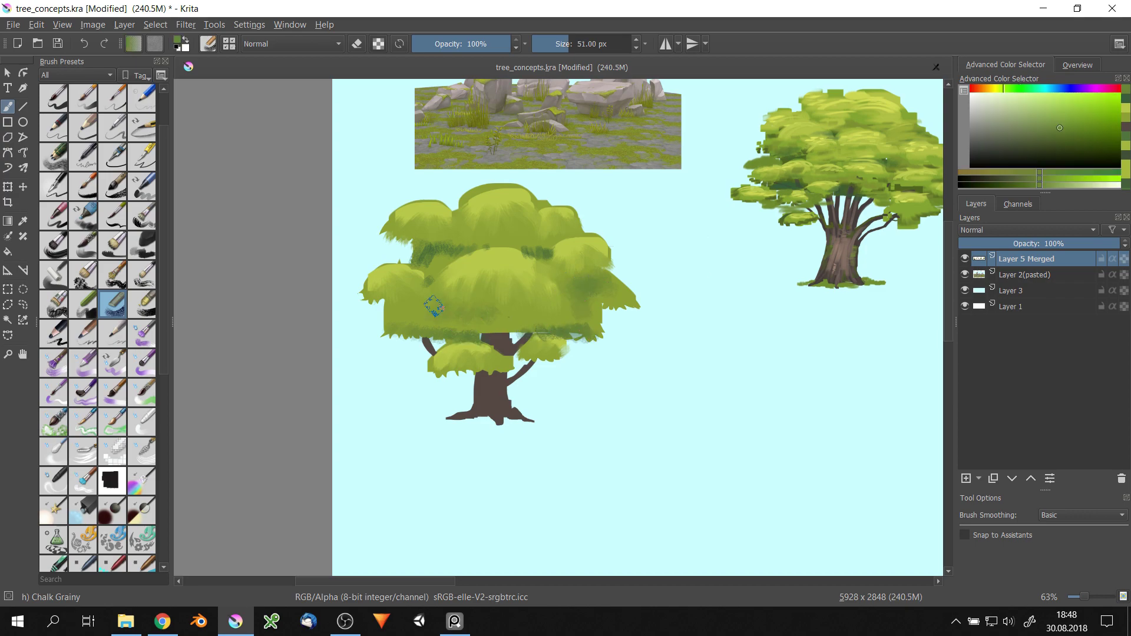
pyautogui.moveTo(581, 309); pyautogui.dragTo(459, 312)
pyautogui.scroll(-4, 460, 312)
pyautogui.rightClick(514, 281)
# - Paint a tall vertical brown trunk on the right with the flat blocky brush
pyautogui.click(584, 245)
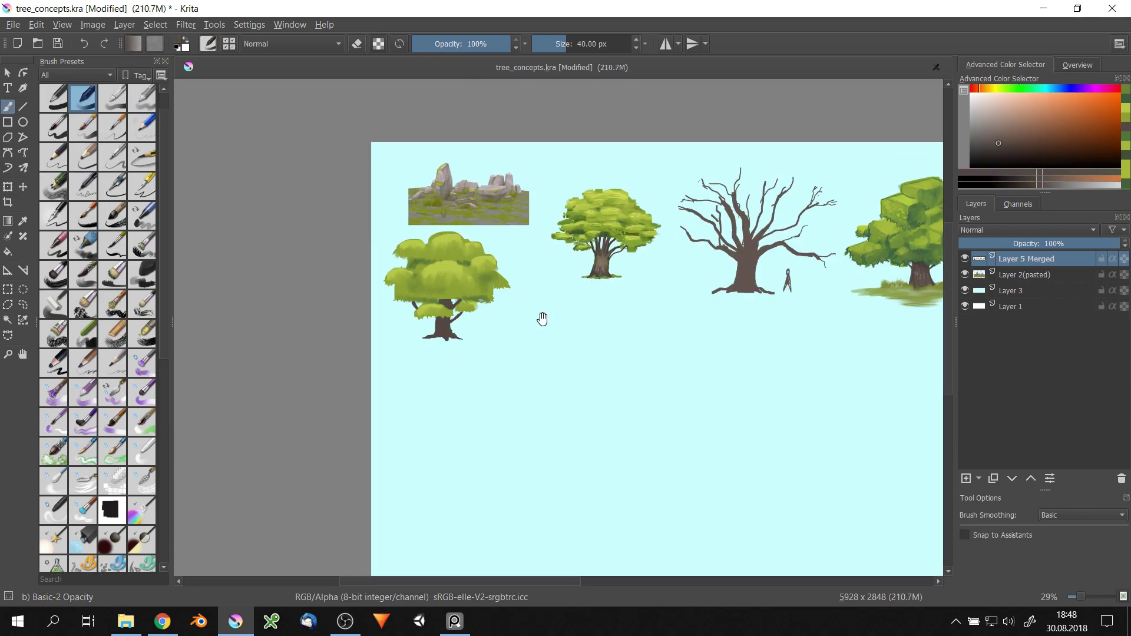
pyautogui.moveTo(542, 320); pyautogui.dragTo(461, 304)
pyautogui.moveTo(581, 177); pyautogui.dragTo(486, 327)
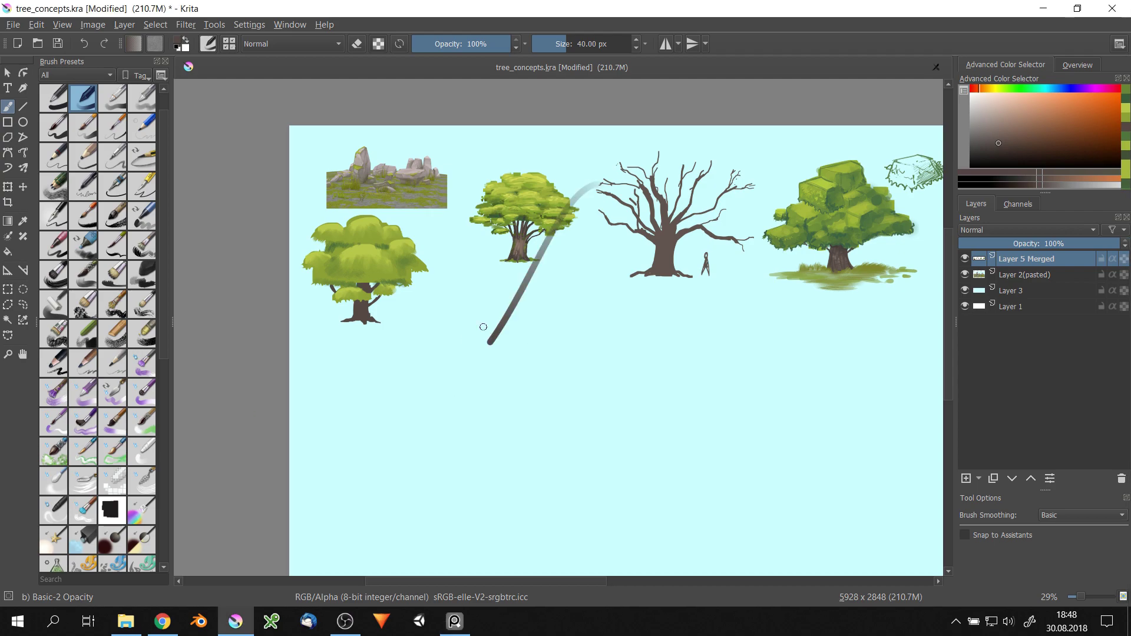
pyautogui.hotkey('ctrl', 'z')
pyautogui.scroll(-1, 491, 264)
pyautogui.scroll(3, 443, 254)
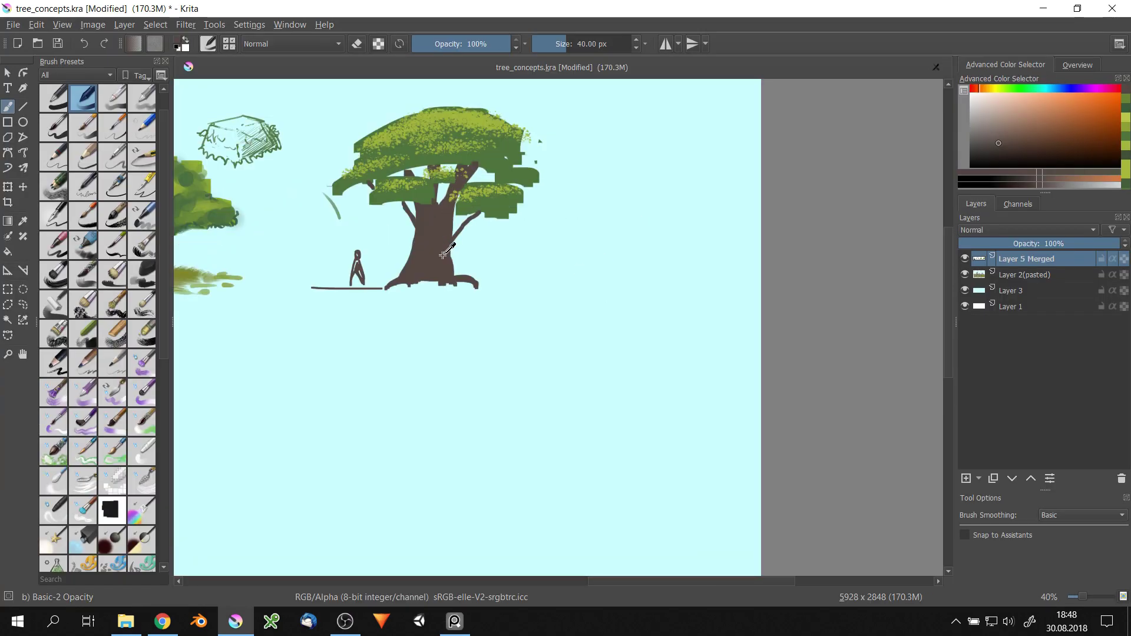
pyautogui.rightClick(641, 221)
pyautogui.click(595, 151)
pyautogui.moveTo(640, 125); pyautogui.dragTo(632, 251)
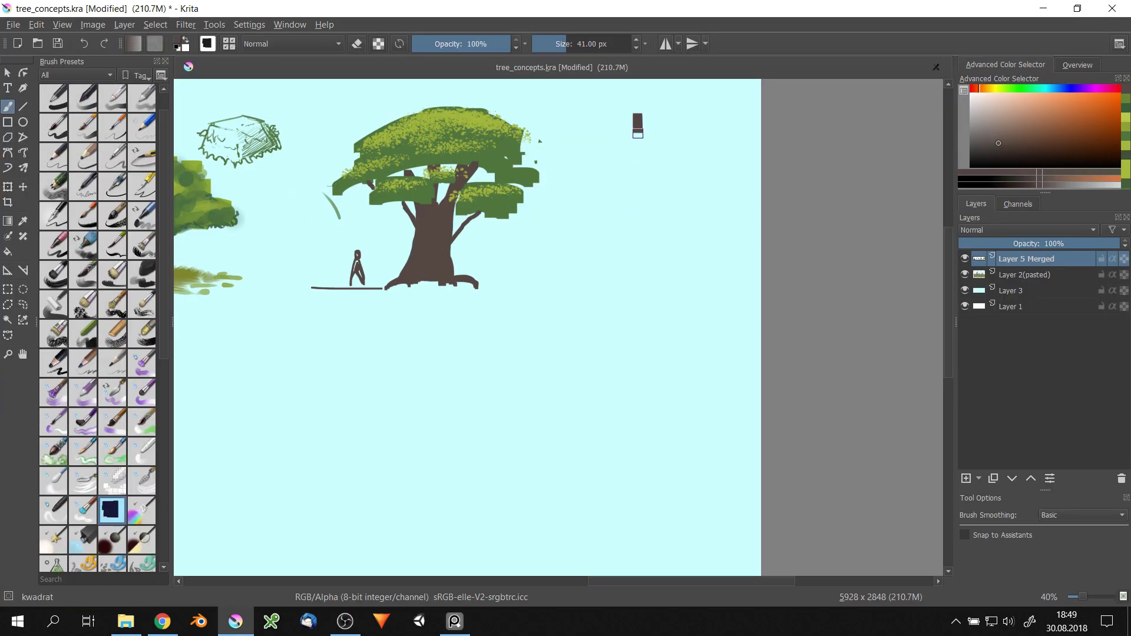
pyautogui.moveTo(637, 135)
pyautogui.mouseDown()
pyautogui.moveTo(626, 330)
pyautogui.moveTo(672, 338)
pyautogui.mouseUp()
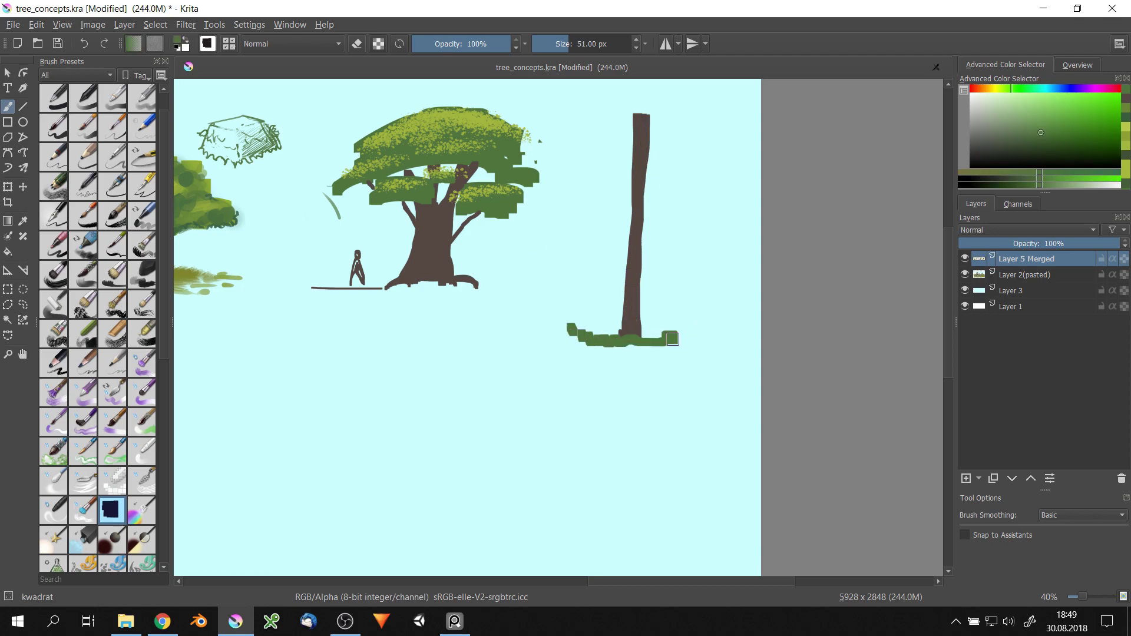
# - Paint a grassy strip at the trunk base and block in broad green leaves on top
pyautogui.rightClick(556, 342)
pyautogui.moveTo(545, 339); pyautogui.dragTo(727, 330)
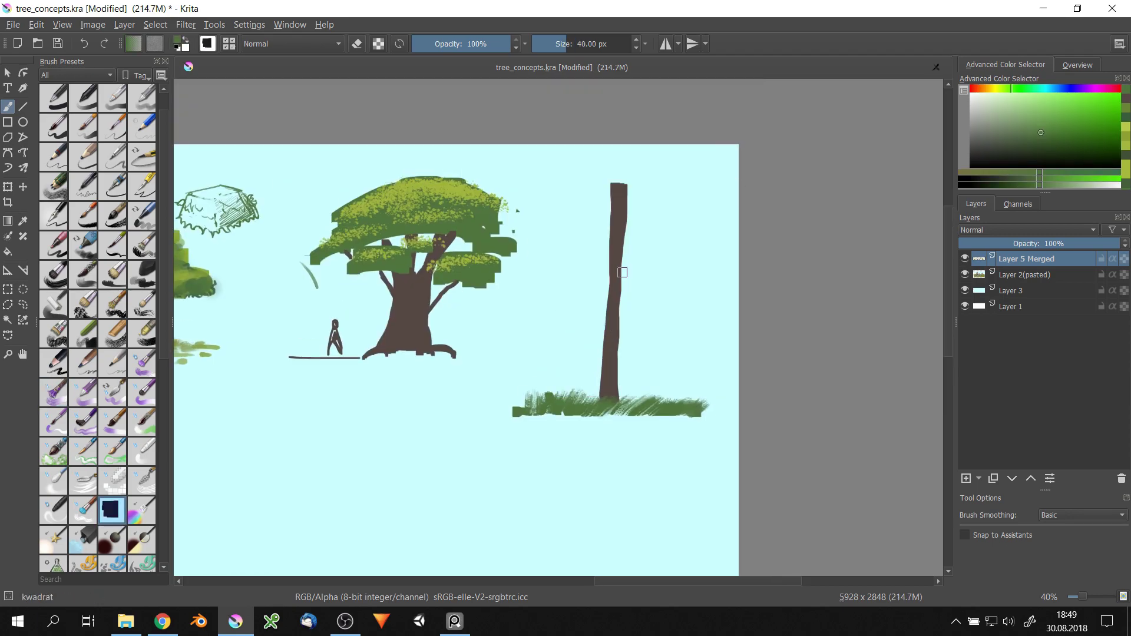
pyautogui.moveTo(655, 163)
pyautogui.mouseDown()
pyautogui.moveTo(629, 200)
pyautogui.moveTo(577, 223)
pyautogui.moveTo(619, 165)
pyautogui.moveTo(669, 175)
pyautogui.mouseUp()
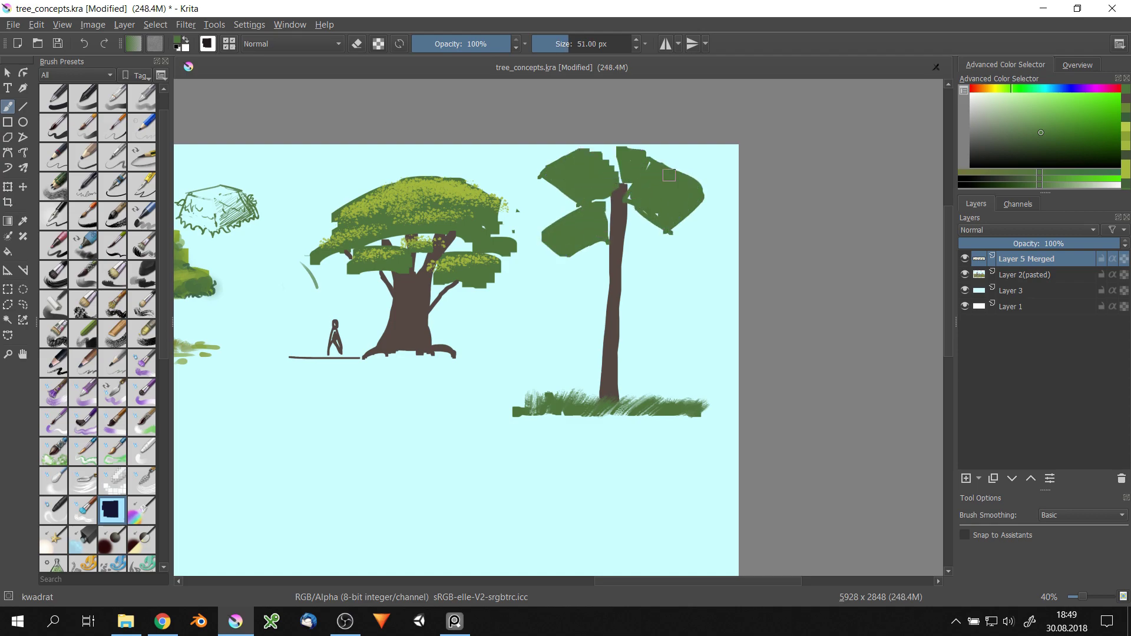
pyautogui.scroll(-3, 663, 247)
pyautogui.scroll(5, 695, 223)
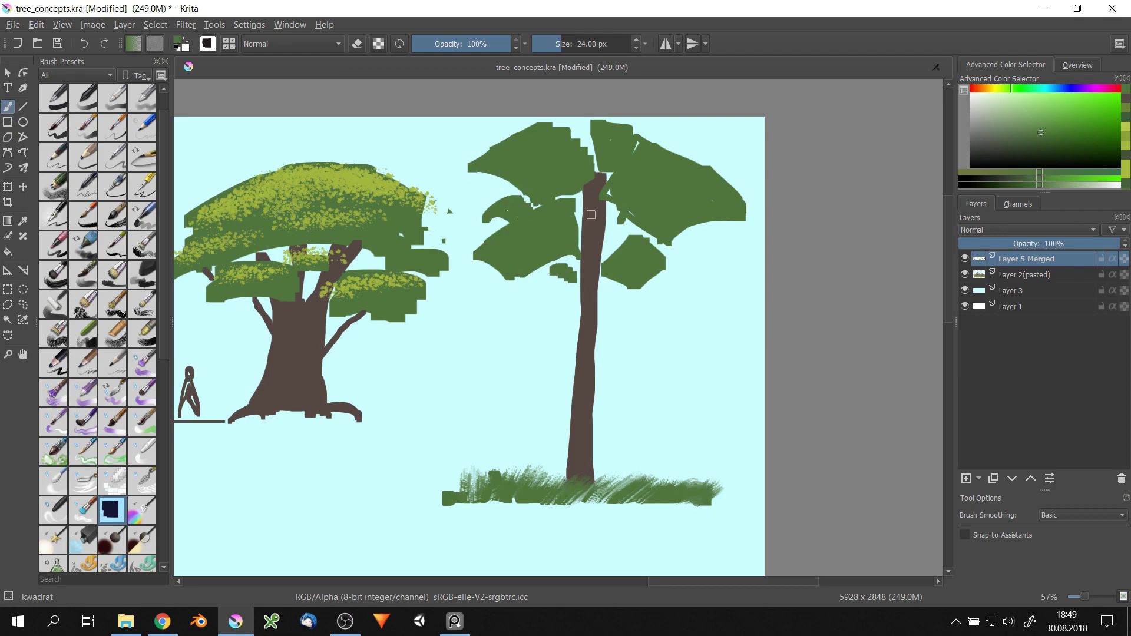
# - Paint green over the trunk top and shrink the tall tree with a transform
pyautogui.moveTo(591, 214)
pyautogui.mouseDown()
pyautogui.moveTo(604, 177)
pyautogui.moveTo(595, 141)
pyautogui.mouseUp()
pyautogui.moveTo(472, 200); pyautogui.dragTo(498, 152)
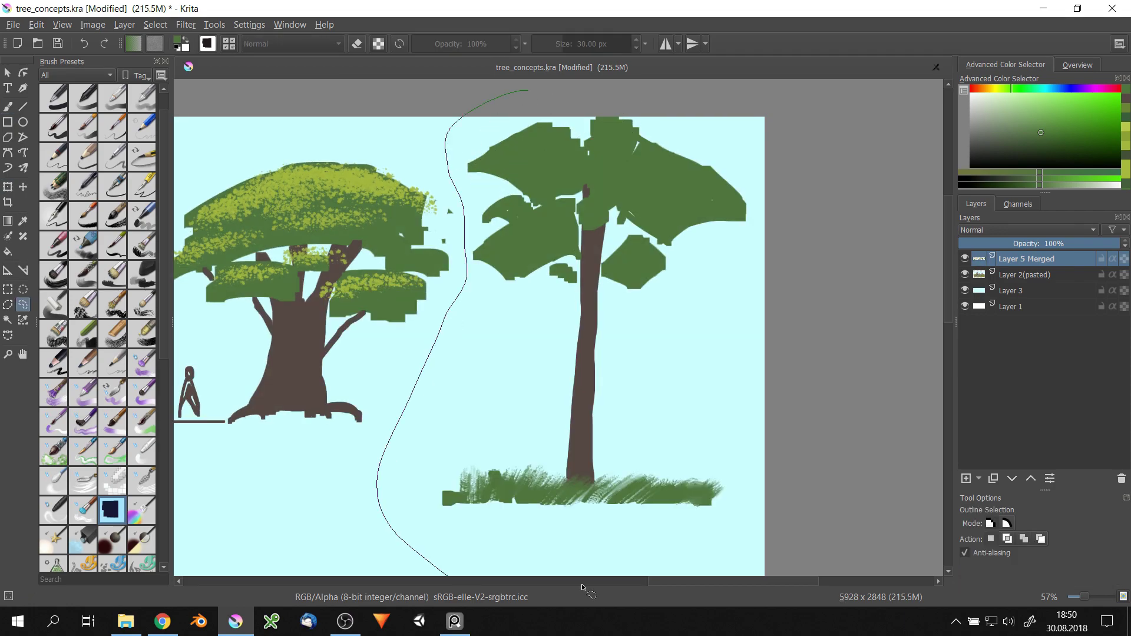
pyautogui.moveTo(583, 588); pyautogui.dragTo(648, 103)
pyautogui.hotkey('ctrl', 't')
pyautogui.moveTo(813, 88); pyautogui.dragTo(777, 124)
pyautogui.press('Return')
pyautogui.press('b')
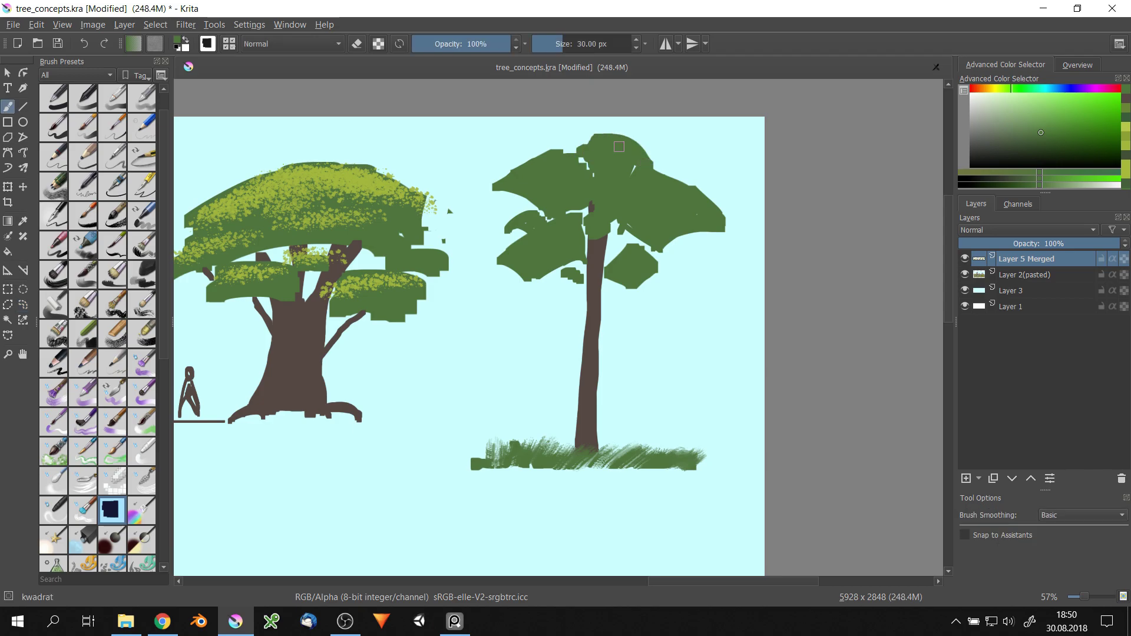
# - Turn off erasing and pick a basic size-varying brush with a red sketch colour
pyautogui.scroll(-5, 508, 371)
pyautogui.scroll(5, 637, 240)
pyautogui.press('e')
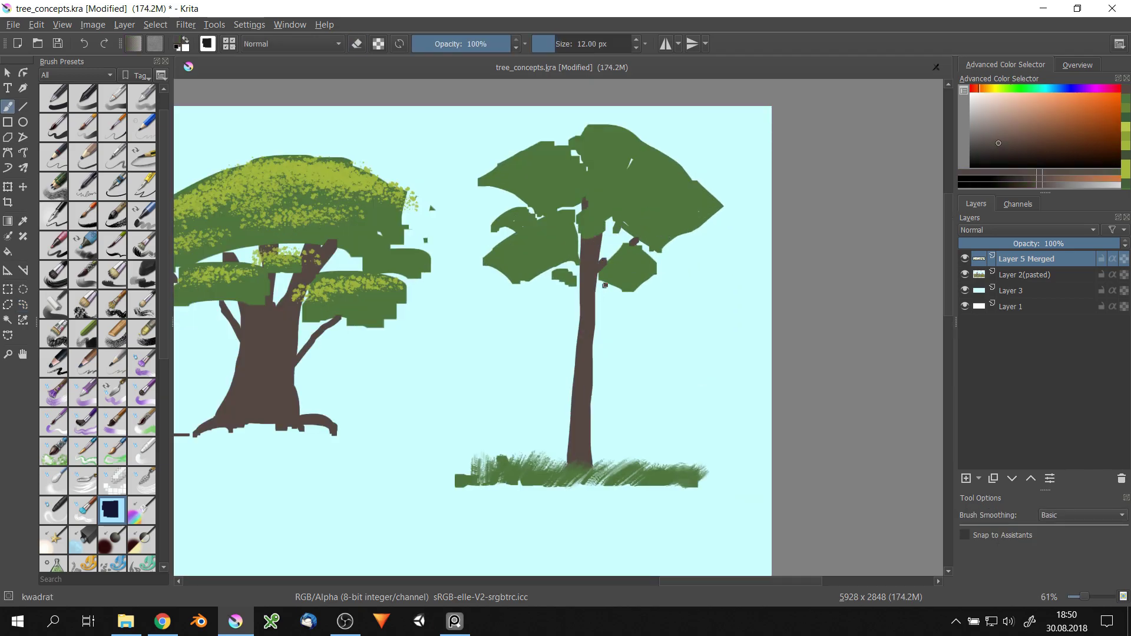
pyautogui.scroll(-5, 605, 286)
pyautogui.scroll(5, 662, 232)
pyautogui.scroll(-3, 648, 236)
pyautogui.scroll(3, 641, 235)
pyautogui.rightClick(641, 236)
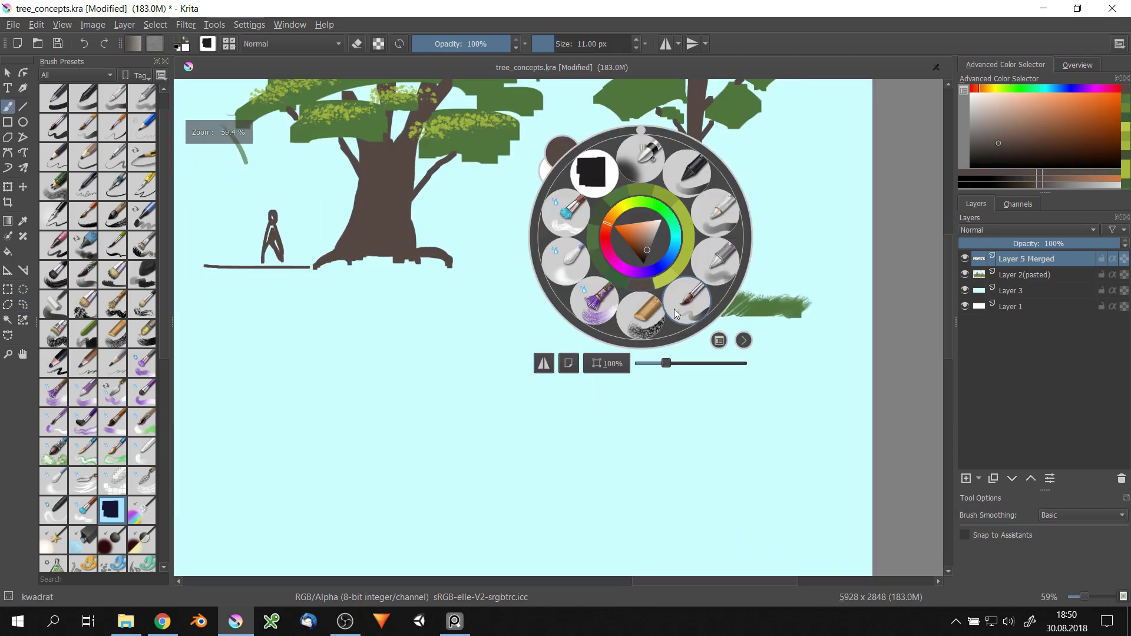
pyautogui.click(676, 314)
pyautogui.scroll(-5, 553, 263)
pyautogui.scroll(-2, 530, 316)
pyautogui.scroll(2, 500, 306)
pyautogui.scroll(4, 625, 288)
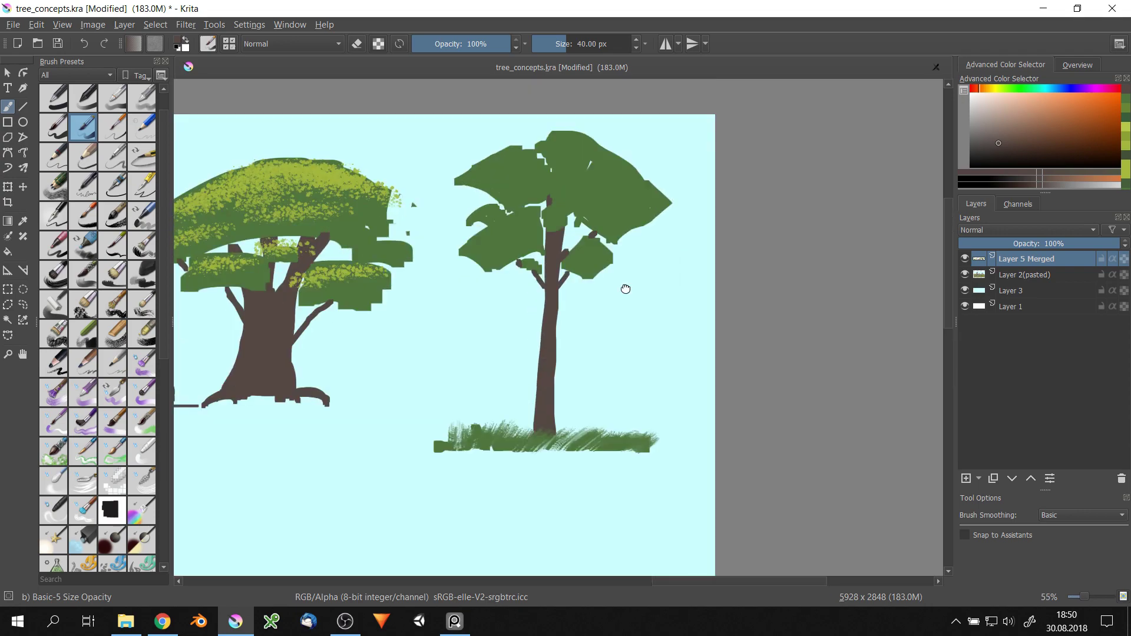
pyautogui.moveTo(626, 289); pyautogui.dragTo(625, 308)
# - Sketch red direction lines over the tree's crown, then undo them
pyautogui.moveTo(1069, 144); pyautogui.dragTo(1105, 105)
pyautogui.scroll(1, 471, 198)
pyautogui.moveTo(449, 200); pyautogui.dragTo(521, 167)
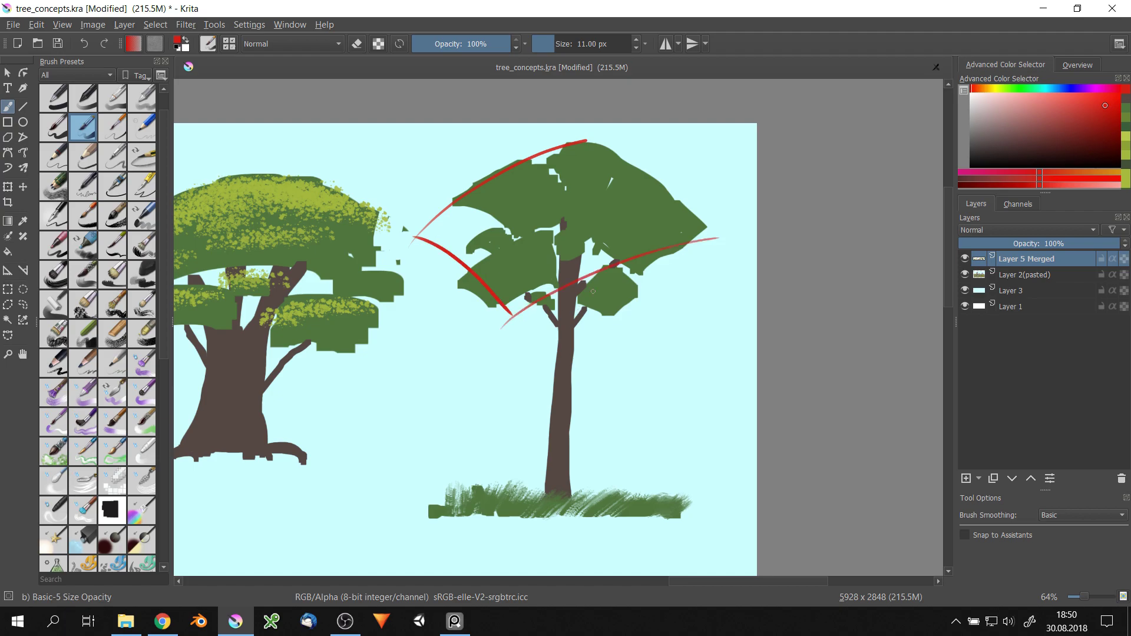
pyautogui.scroll(-3, 593, 291)
pyautogui.hotkey('ctrl', 'z')
pyautogui.hotkey('ctrl', 'z')
pyautogui.hotkey('ctrl', 'z')
pyautogui.scroll(3, 677, 282)
# - Sketch a red box-shaped crown idea beside the tall tree
pyautogui.moveTo(651, 265); pyautogui.dragTo(695, 321)
pyautogui.scroll(2, 676, 329)
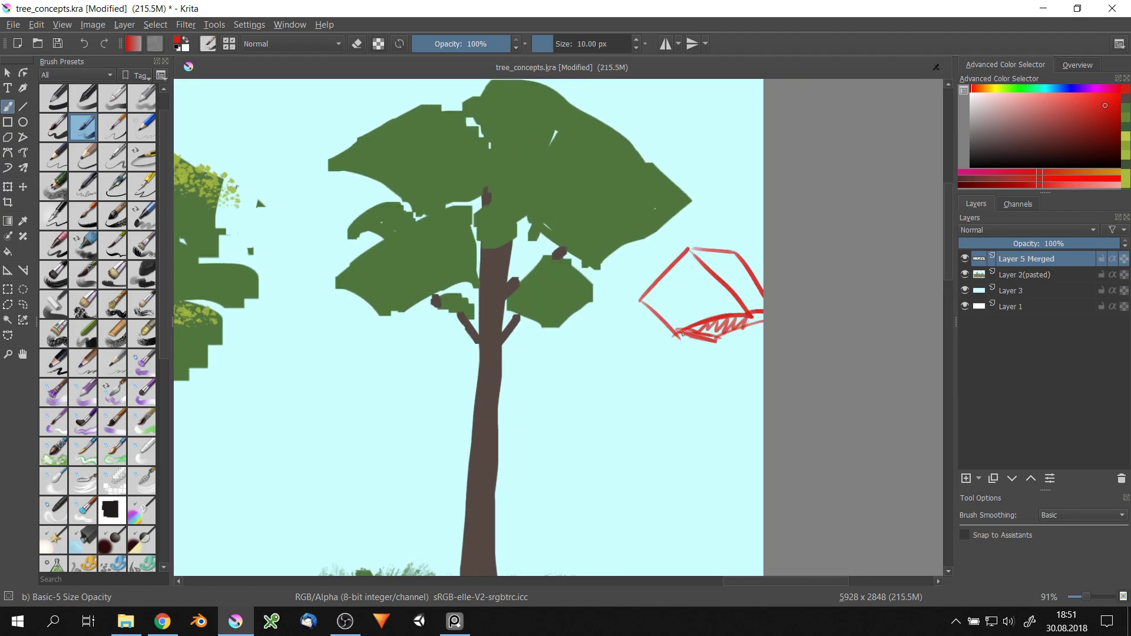
pyautogui.scroll(-3, 682, 334)
pyautogui.scroll(2, 648, 294)
# - Hatch light green highlights across the crown, including its upper-left side
pyautogui.keyDown('ctrl'); pyautogui.click(589, 235); pyautogui.keyUp('ctrl')
pyautogui.moveTo(566, 215); pyautogui.dragTo(630, 271)
pyautogui.moveTo(664, 259)
pyautogui.mouseDown()
pyautogui.moveTo(613, 250)
pyautogui.moveTo(574, 202)
pyautogui.mouseUp()
pyautogui.moveTo(470, 200); pyautogui.dragTo(400, 223)
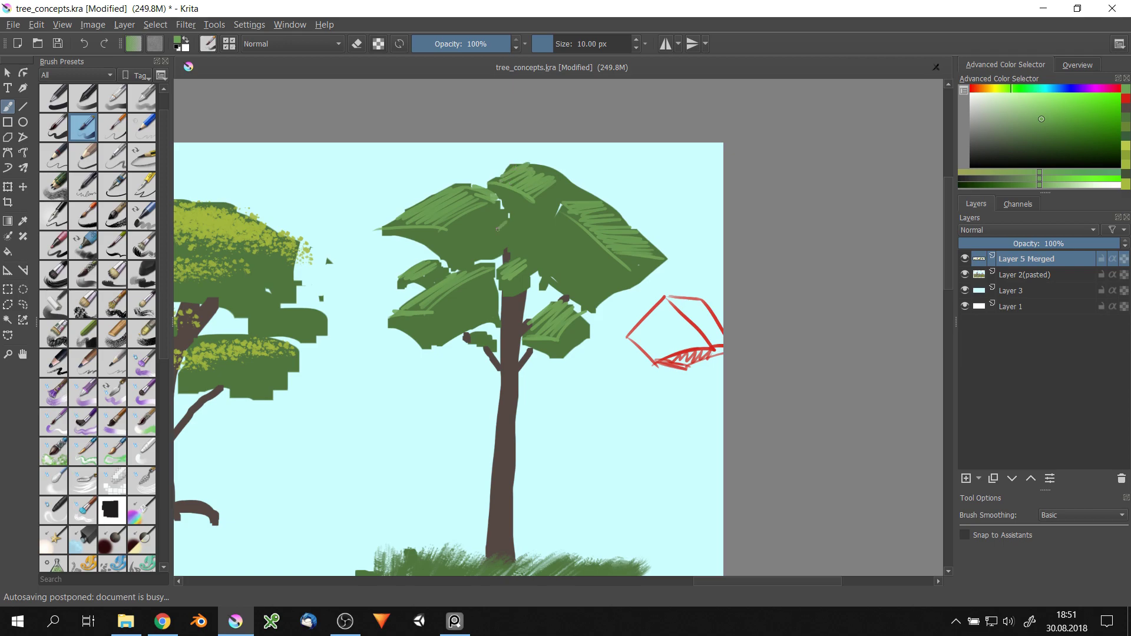
pyautogui.scroll(-3, 534, 201)
pyautogui.scroll(2, 533, 201)
# - Paint a straight brown trunk for a new tree below the first, in canvas-only mode
pyautogui.scroll(-1, 600, 224)
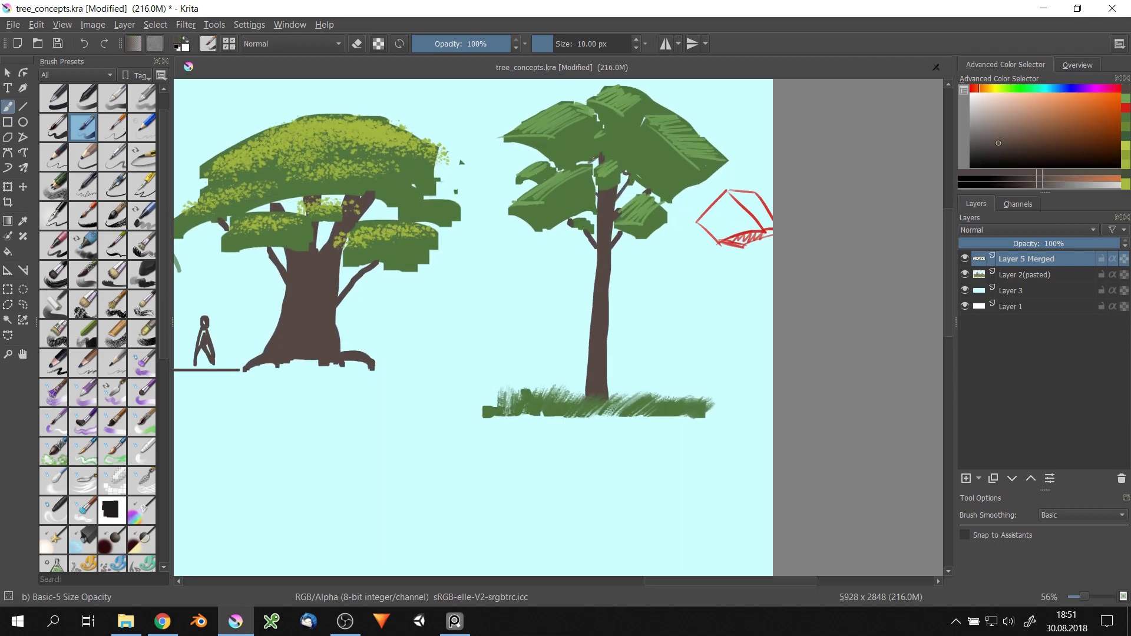
pyautogui.scroll(-2, 599, 224)
pyautogui.scroll(-3, 560, 386)
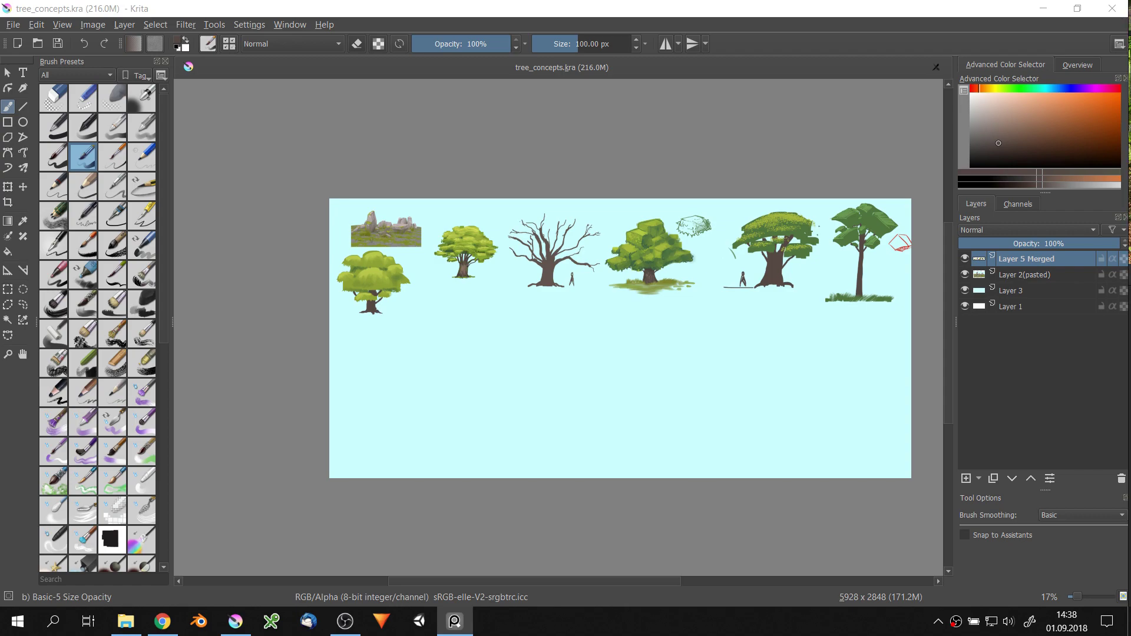
pyautogui.scroll(5, 404, 313)
pyautogui.rightClick(468, 206)
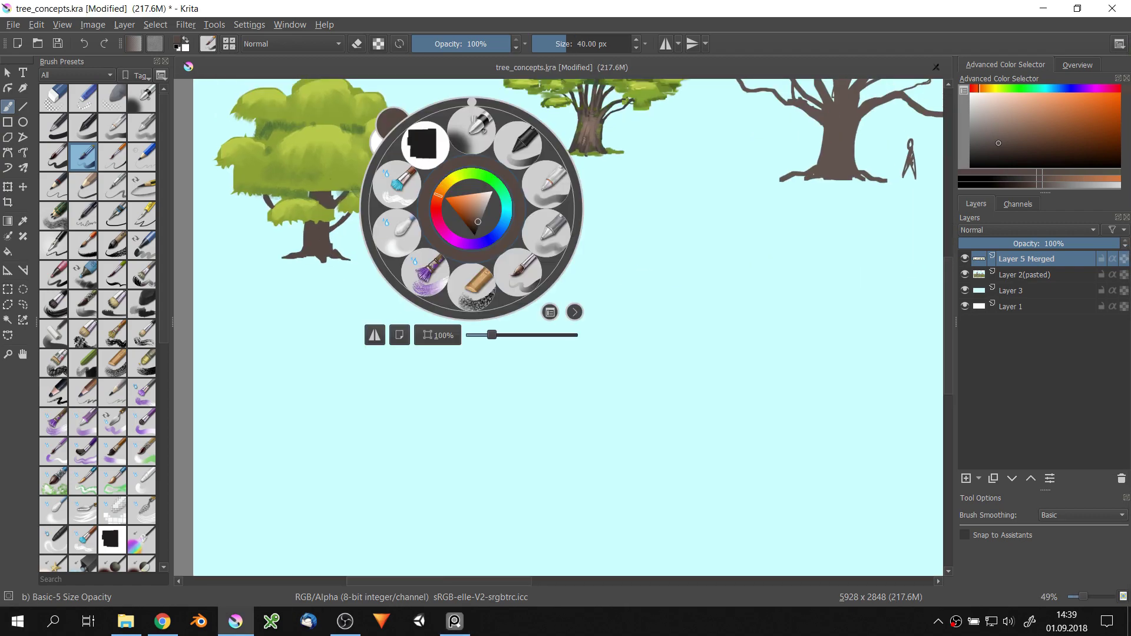
pyautogui.moveTo(389, 233); pyautogui.dragTo(385, 351)
pyautogui.hotkey('ctrl', 'z')
pyautogui.press('Tab')
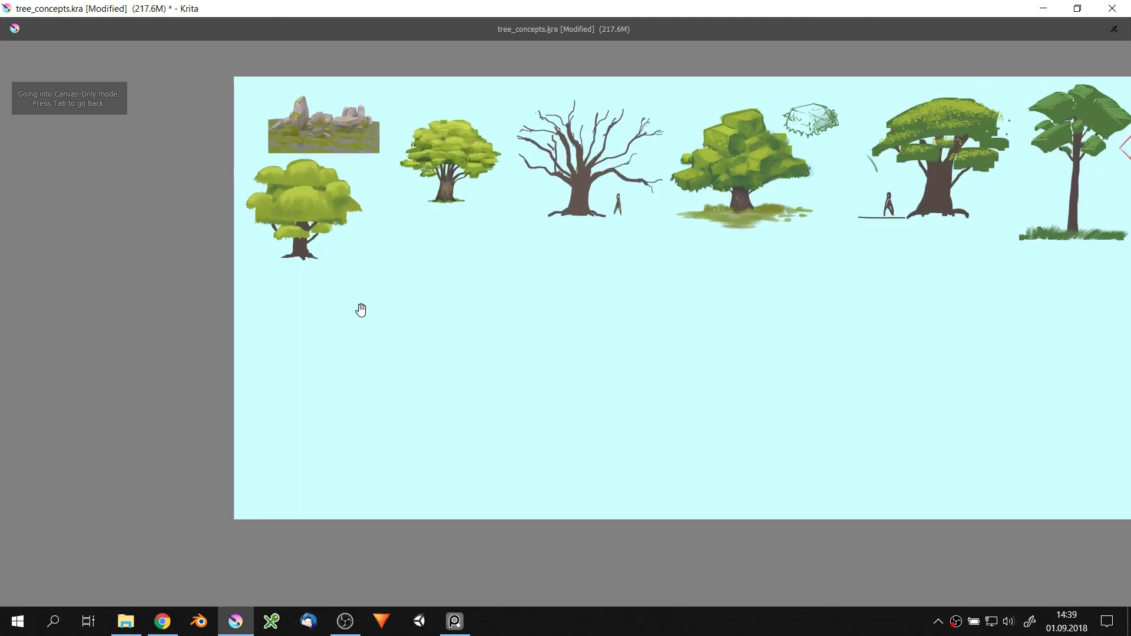
pyautogui.scroll(1, 360, 307)
pyautogui.moveTo(300, 291); pyautogui.dragTo(300, 394)
# - Paint a rounded green canopy over the trunk with small dabs along its lower edge
pyautogui.rightClick(369, 202)
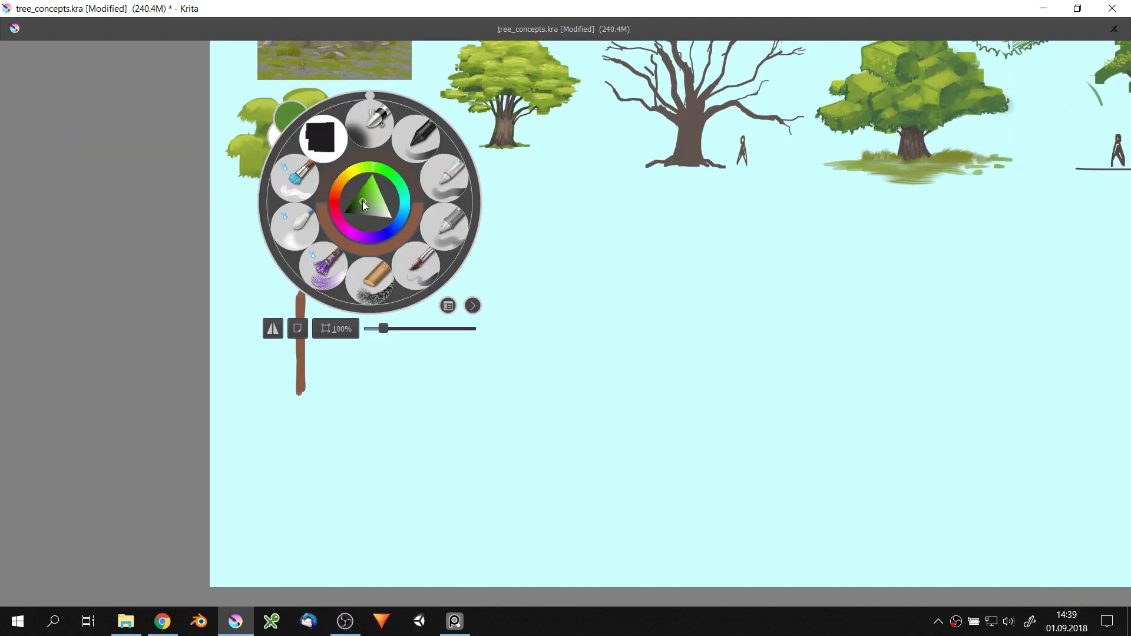
pyautogui.click(364, 205)
pyautogui.moveTo(240, 283)
pyautogui.mouseDown()
pyautogui.moveTo(349, 308)
pyautogui.moveTo(253, 259)
pyautogui.moveTo(328, 249)
pyautogui.mouseUp()
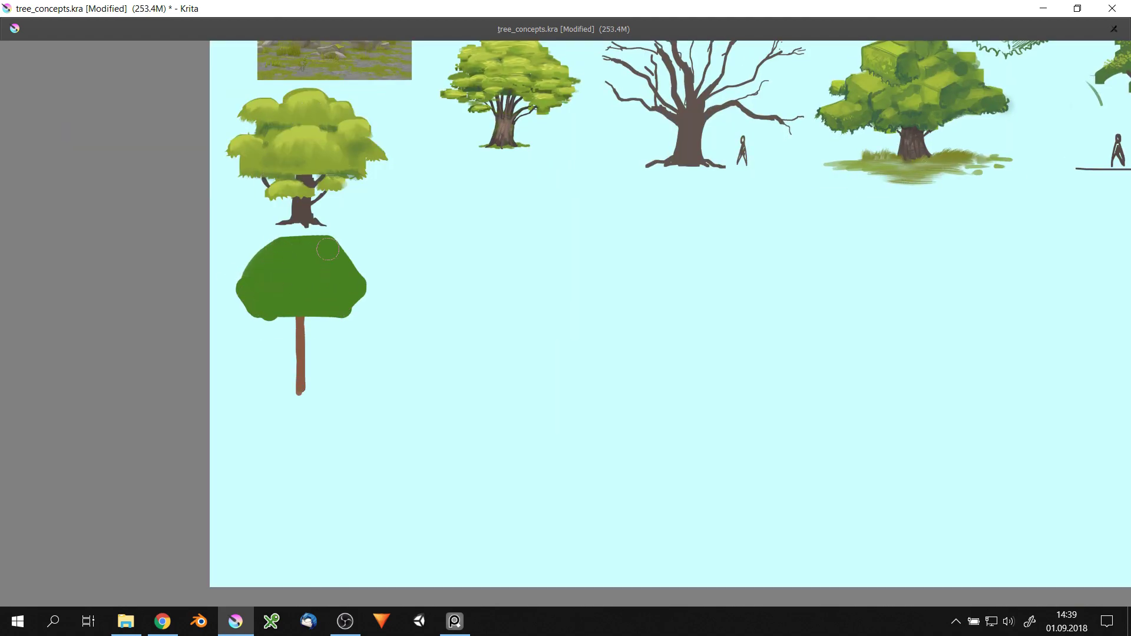
pyautogui.scroll(1, 314, 320)
pyautogui.moveTo(202, 303); pyautogui.dragTo(208, 309)
pyautogui.scroll(1, 290, 318)
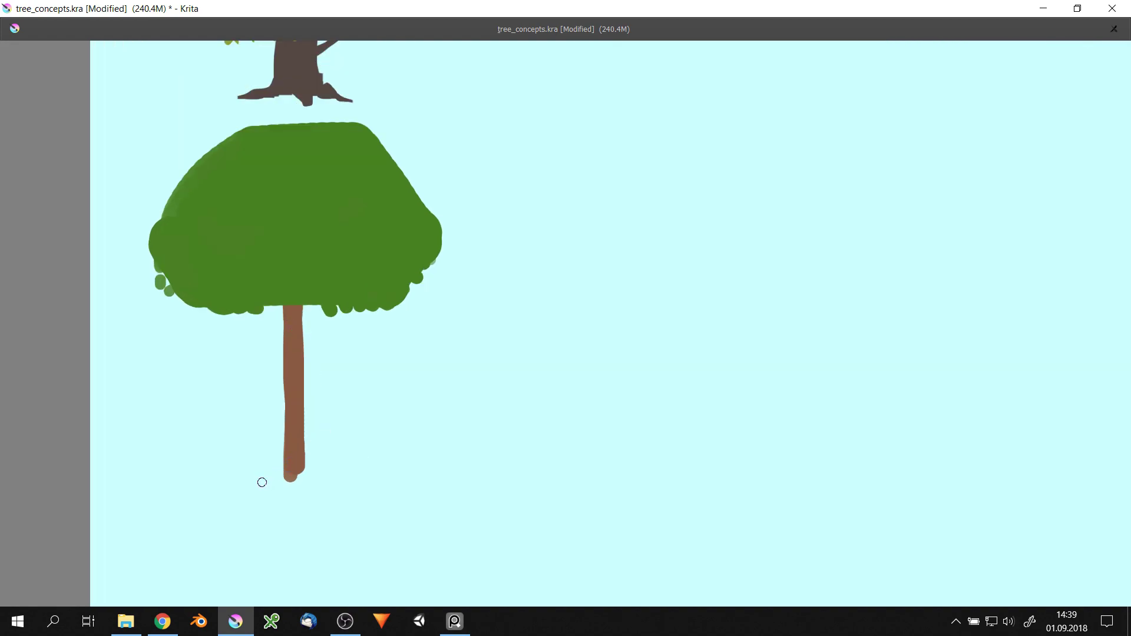
# - Extend the trunk up into the canopy and dot the crown with light green dabs
pyautogui.rightClick(297, 352)
pyautogui.moveTo(286, 308)
pyautogui.mouseDown()
pyautogui.moveTo(302, 308)
pyautogui.moveTo(289, 315)
pyautogui.mouseUp()
pyautogui.rightClick(300, 316)
pyautogui.moveTo(325, 226); pyautogui.dragTo(340, 320)
pyautogui.scroll(-1, 341, 320)
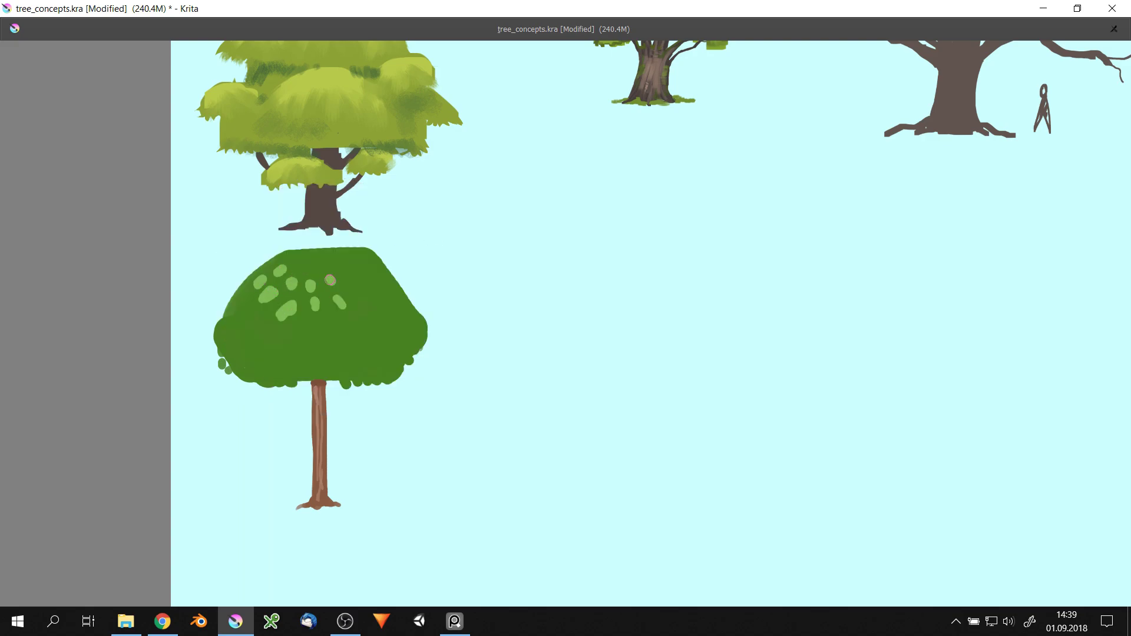
pyautogui.moveTo(356, 279); pyautogui.dragTo(354, 291)
pyautogui.scroll(2, 354, 292)
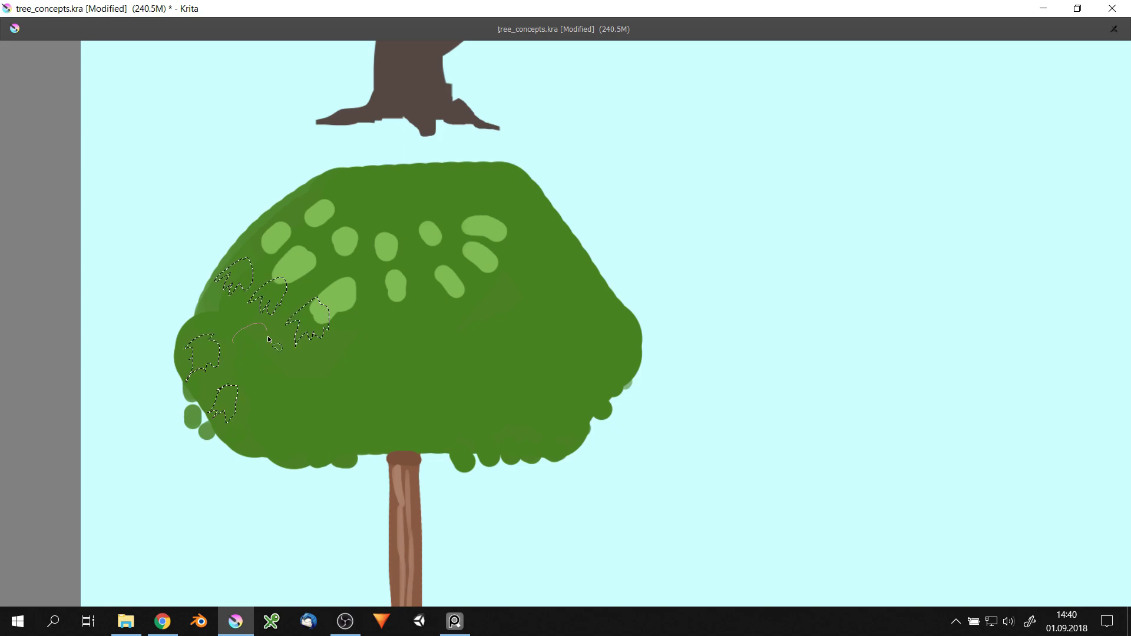
# - Lasso-select a first set of leaf-shaped areas across the round canopy
pyautogui.moveTo(267, 336); pyautogui.dragTo(235, 352)
pyautogui.moveTo(322, 383); pyautogui.dragTo(312, 362)
pyautogui.moveTo(274, 407); pyautogui.dragTo(250, 433)
pyautogui.moveTo(353, 192); pyautogui.dragTo(335, 214)
pyautogui.moveTo(436, 180); pyautogui.dragTo(453, 197)
pyautogui.moveTo(414, 247); pyautogui.dragTo(418, 262)
pyautogui.moveTo(465, 330)
pyautogui.mouseDown()
pyautogui.moveTo(463, 353)
pyautogui.moveTo(447, 331)
pyautogui.mouseUp()
pyautogui.moveTo(518, 282); pyautogui.dragTo(500, 321)
# - Add more leaf clusters to the selection and fill them with light green
pyautogui.moveTo(565, 265); pyautogui.dragTo(548, 301)
pyautogui.moveTo(430, 336); pyautogui.dragTo(415, 371)
pyautogui.moveTo(468, 377)
pyautogui.mouseDown()
pyautogui.moveTo(488, 363)
pyautogui.moveTo(474, 358)
pyautogui.mouseUp()
pyautogui.moveTo(521, 342); pyautogui.dragTo(513, 357)
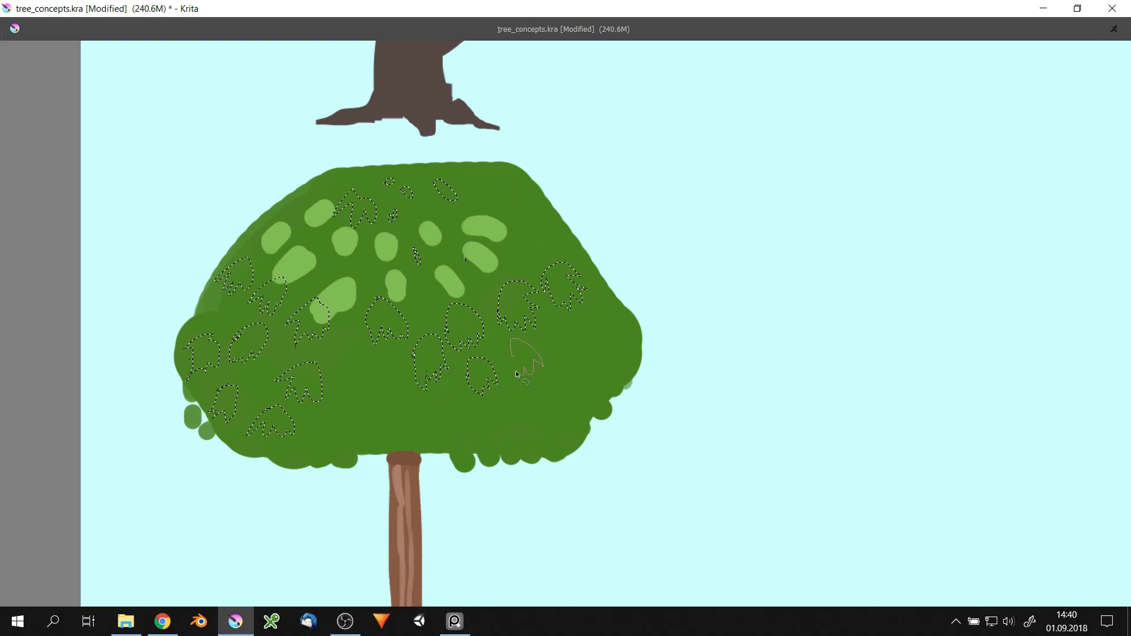
pyautogui.moveTo(562, 315); pyautogui.dragTo(553, 333)
pyautogui.moveTo(371, 356); pyautogui.dragTo(360, 380)
pyautogui.moveTo(272, 356); pyautogui.dragTo(264, 367)
pyautogui.moveTo(215, 304); pyautogui.dragTo(200, 318)
pyautogui.hotkey('shift', 'BackSpace')
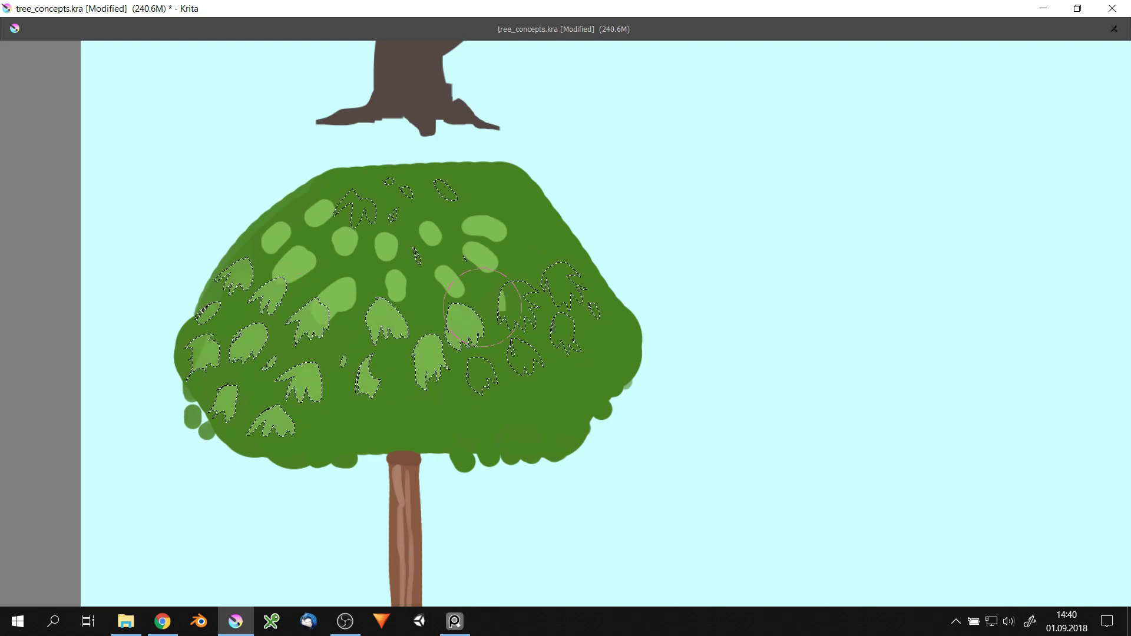
# - Dab soft light-green highlights across the canopy
pyautogui.rightClick(498, 240)
pyautogui.rightClick(451, 259)
pyautogui.moveTo(348, 294); pyautogui.dragTo(295, 265)
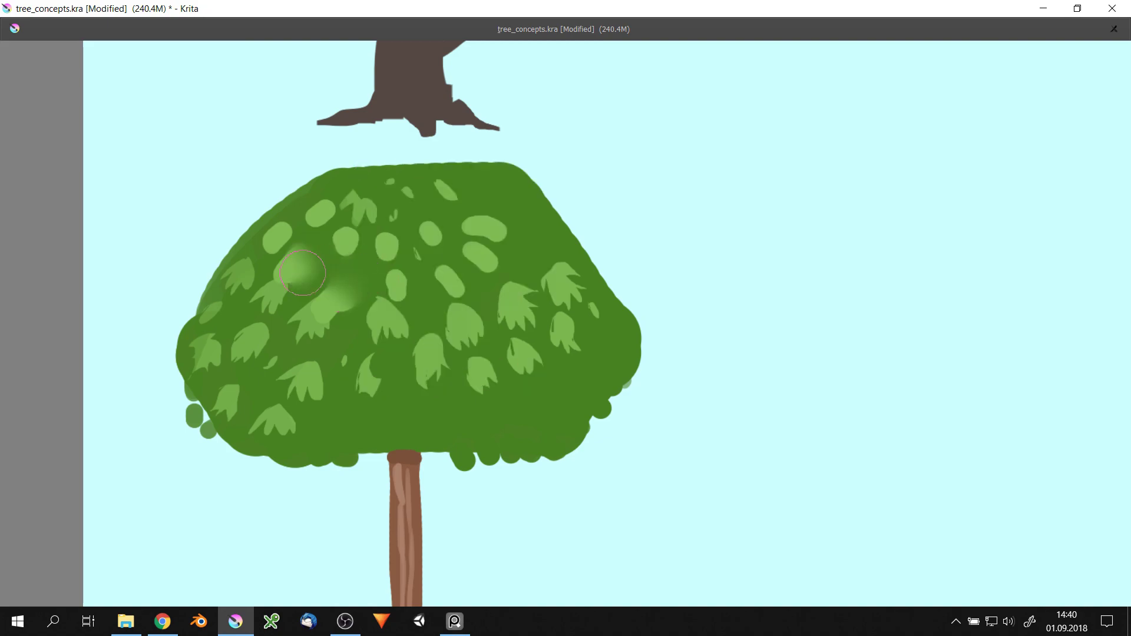
pyautogui.moveTo(354, 206); pyautogui.dragTo(282, 242)
pyautogui.moveTo(489, 226); pyautogui.dragTo(324, 371)
pyautogui.moveTo(430, 348); pyautogui.dragTo(453, 295)
pyautogui.moveTo(424, 230); pyautogui.dragTo(560, 271)
pyautogui.moveTo(518, 354); pyautogui.dragTo(530, 318)
# - Zoom out to check the whole tree and save the drawing
pyautogui.press('-')
pyautogui.press('-')
pyautogui.press('-')
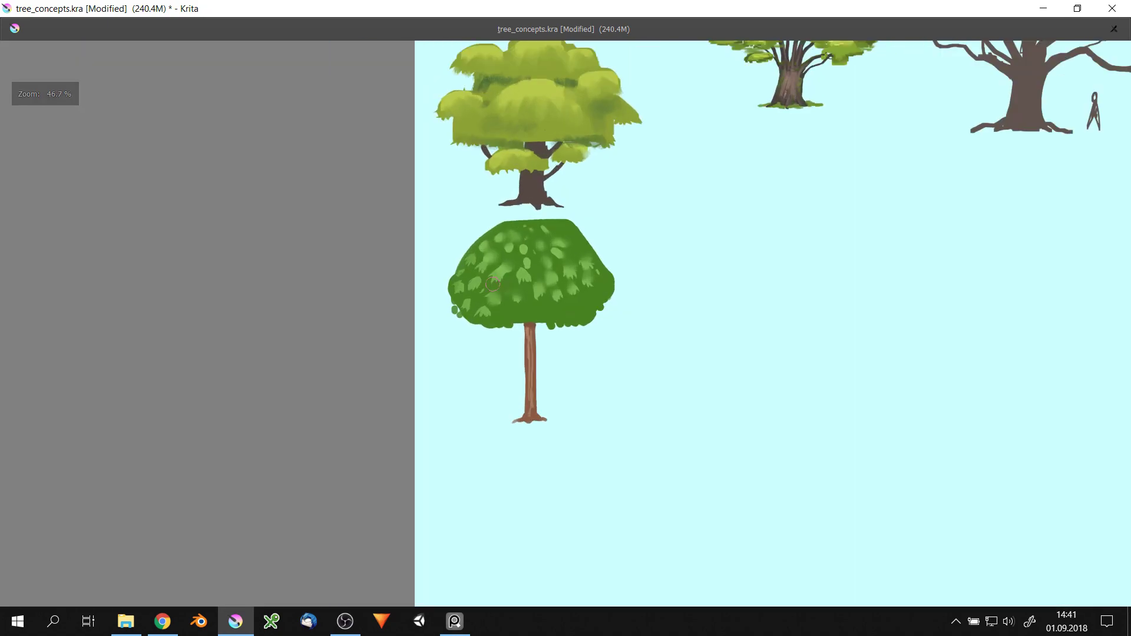
pyautogui.rightClick(562, 249)
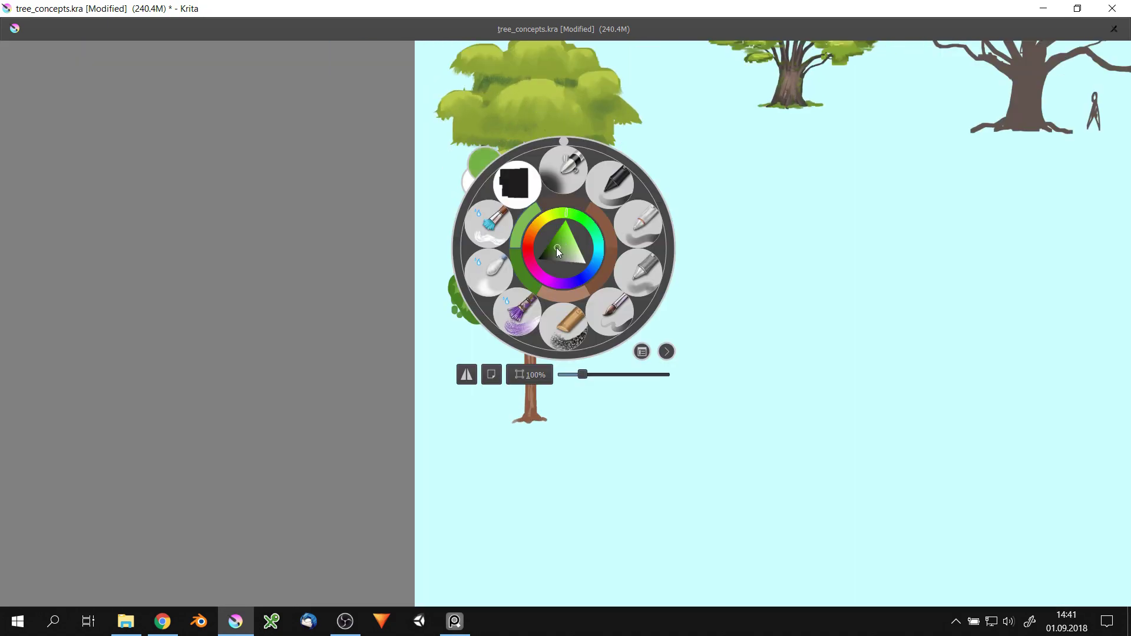
pyautogui.press('Escape')
pyautogui.press('-')
pyautogui.press('-')
pyautogui.press('+')
pyautogui.rightClick(543, 259)
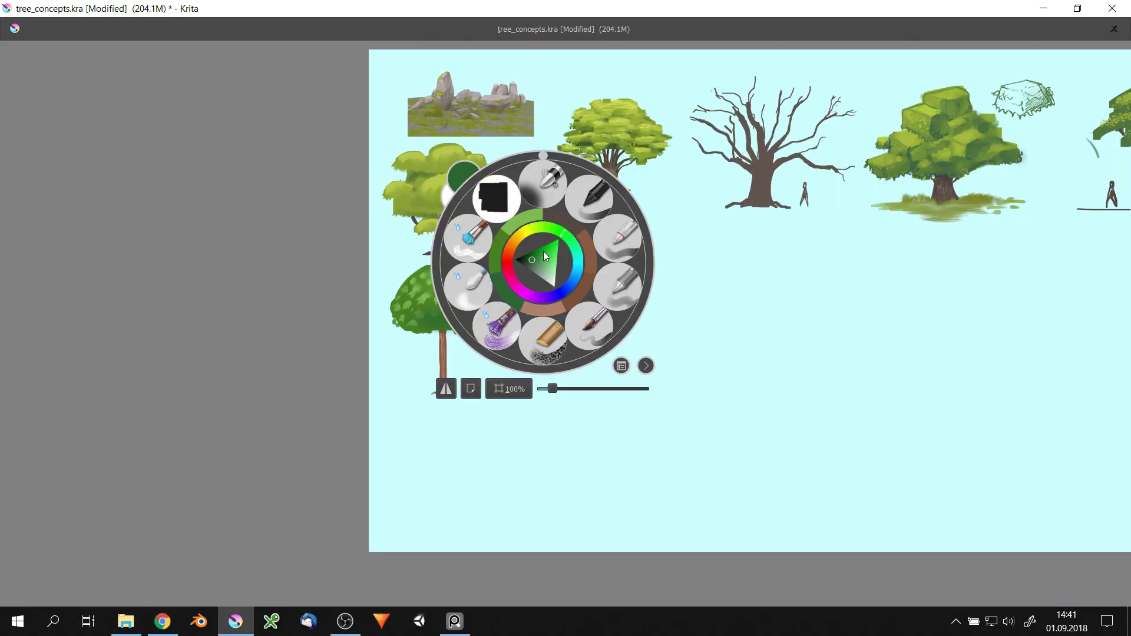
pyautogui.click(591, 322)
pyautogui.hotkey('ctrl', 's')
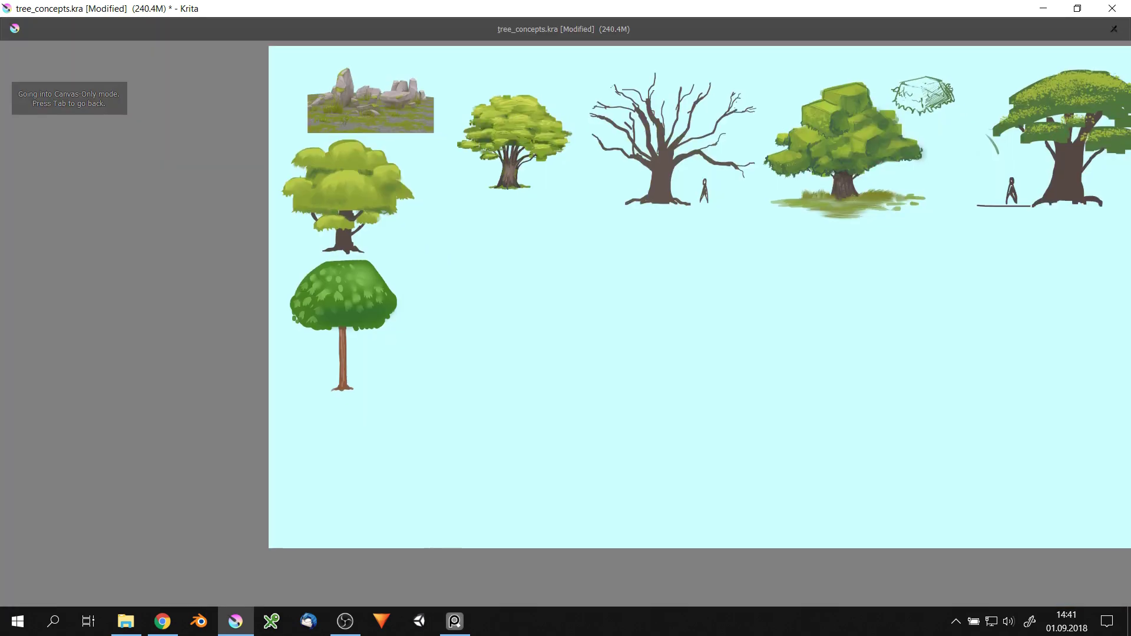
pyautogui.hotkey('alt', 'Tab')
# - Draw five upward brown branches for a bush tree and thicken its trunk base
pyautogui.click(516, 411)
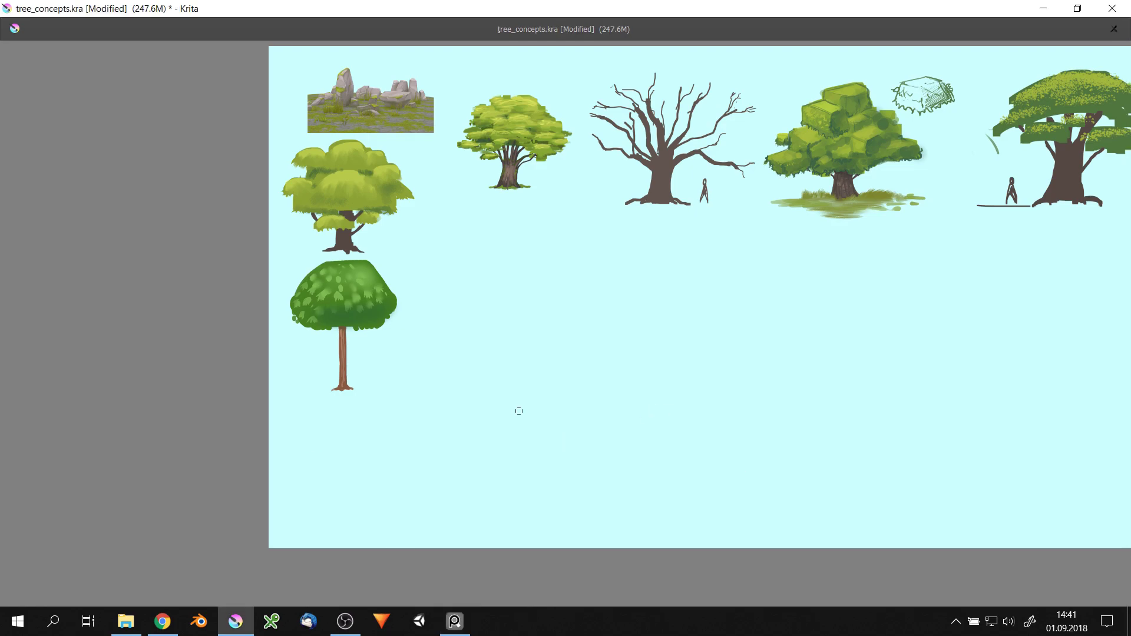
pyautogui.scroll(2, 475, 362)
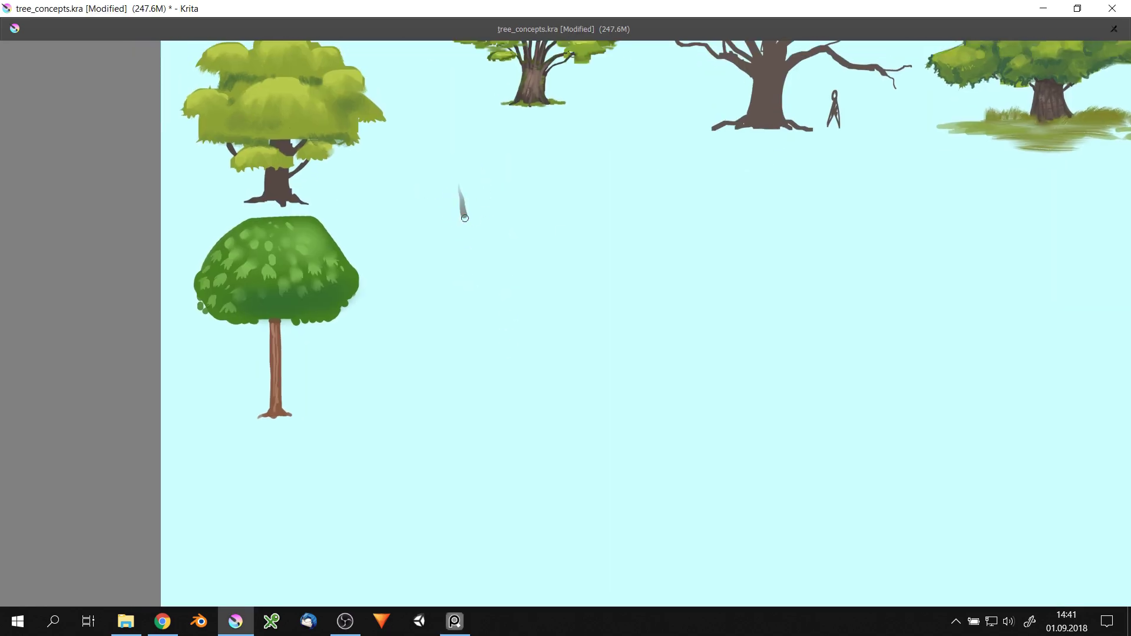
pyautogui.moveTo(464, 218); pyautogui.dragTo(492, 354)
pyautogui.moveTo(502, 173); pyautogui.dragTo(498, 357)
pyautogui.moveTo(574, 161); pyautogui.dragTo(498, 348)
pyautogui.moveTo(631, 195); pyautogui.dragTo(508, 364)
pyautogui.moveTo(418, 193); pyautogui.dragTo(463, 399)
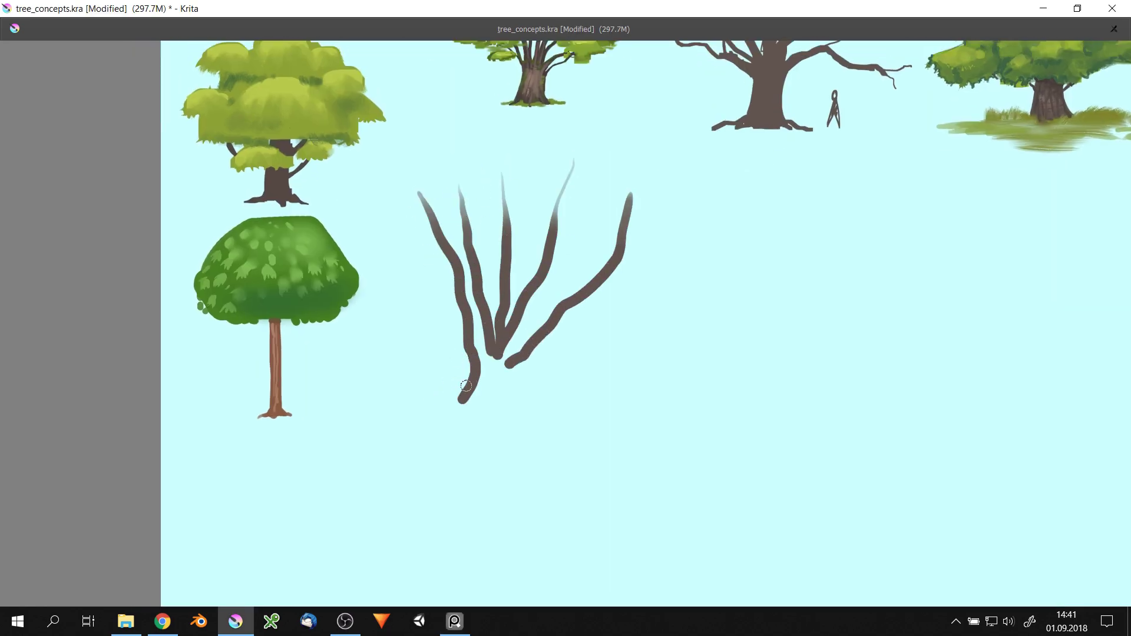
pyautogui.moveTo(519, 323); pyautogui.dragTo(546, 410)
pyautogui.moveTo(508, 353); pyautogui.dragTo(514, 395)
# - Add two long upward branches, a left curving branch, and fill the trunk base solid brown
pyautogui.moveTo(617, 150); pyautogui.dragTo(522, 342)
pyautogui.moveTo(472, 125); pyautogui.dragTo(498, 320)
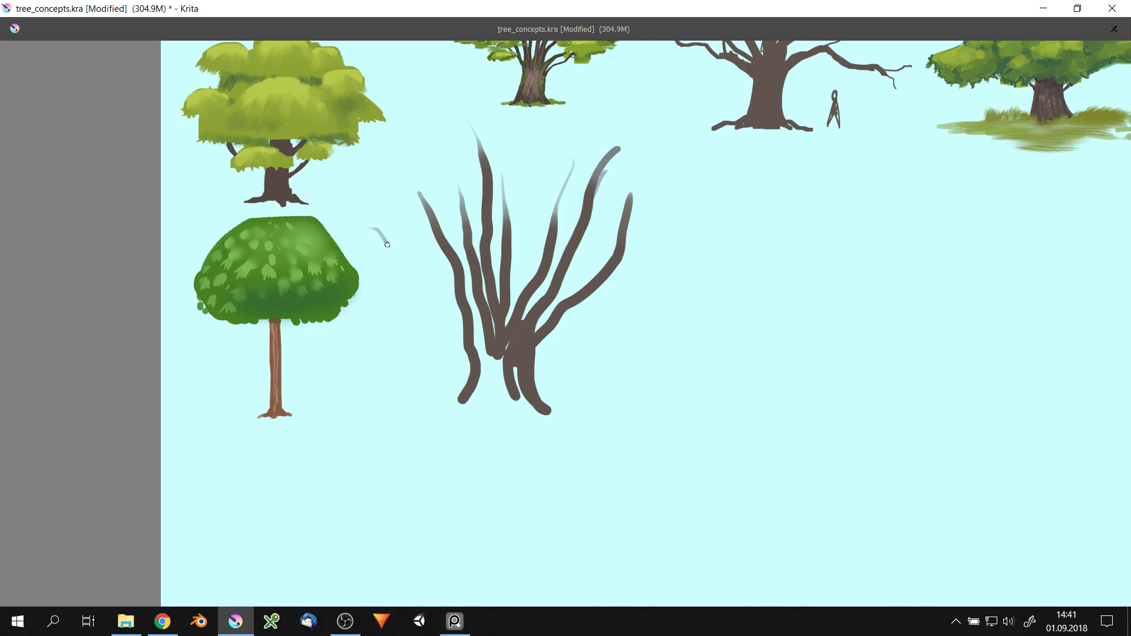
pyautogui.moveTo(387, 244); pyautogui.dragTo(474, 351)
pyautogui.moveTo(472, 306); pyautogui.dragTo(474, 335)
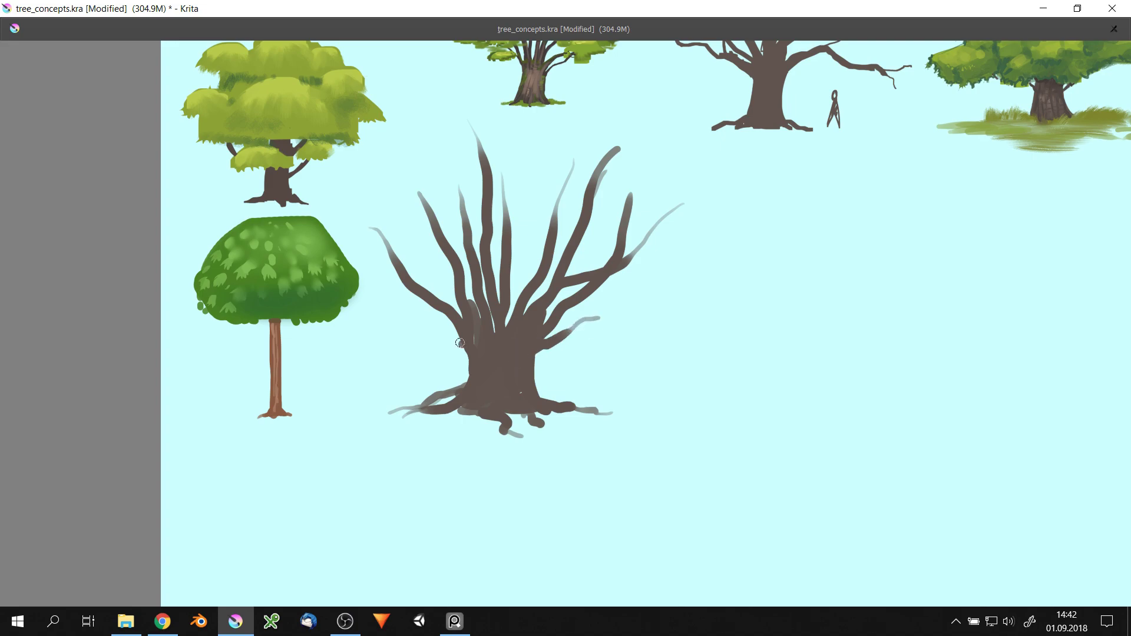
pyautogui.press('2')
pyautogui.press('1')
# - Paint light tan bark strokes and spots on the trunk
pyautogui.rightClick(507, 318)
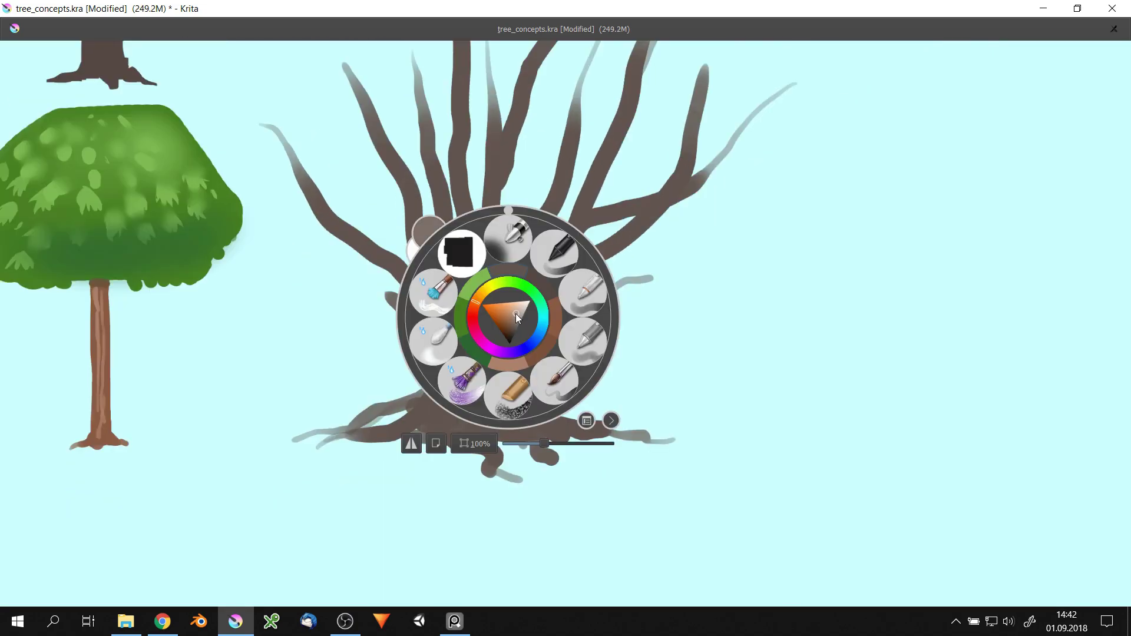
pyautogui.moveTo(510, 283)
pyautogui.mouseDown()
pyautogui.moveTo(505, 396)
pyautogui.moveTo(492, 353)
pyautogui.moveTo(501, 372)
pyautogui.mouseUp()
pyautogui.click(489, 366)
pyautogui.click(475, 359)
# - Adjust the tan colour and paint light vertical bark streaks down the trunk
pyautogui.rightClick(505, 298)
pyautogui.rightClick(502, 320)
pyautogui.rightClick(496, 296)
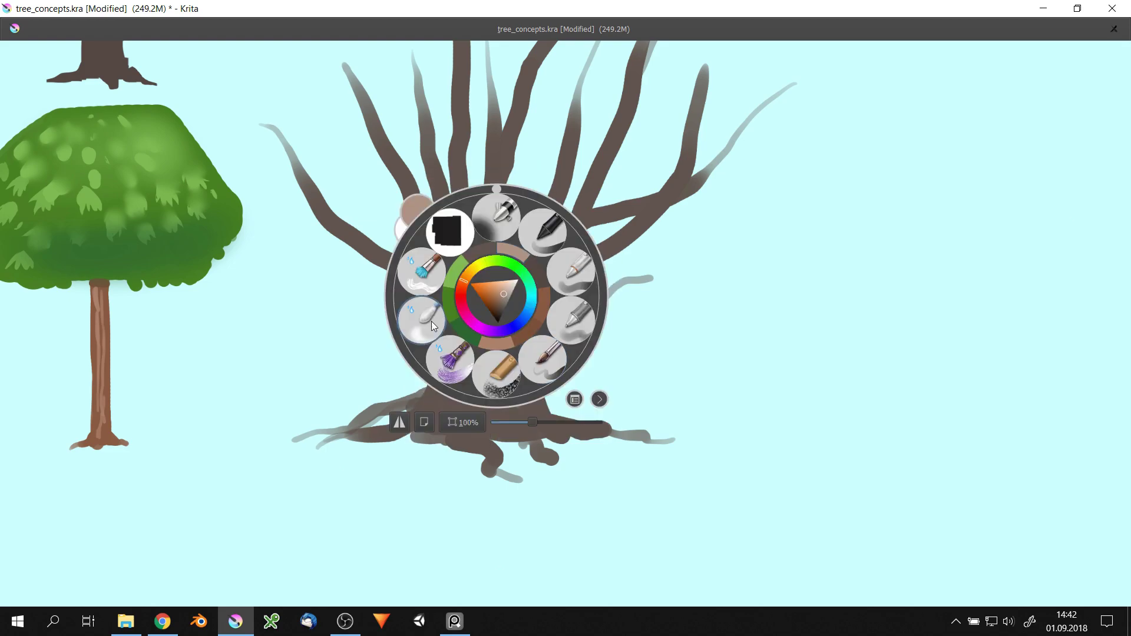
pyautogui.moveTo(470, 327)
pyautogui.mouseDown()
pyautogui.moveTo(474, 394)
pyautogui.moveTo(493, 407)
pyautogui.moveTo(468, 338)
pyautogui.moveTo(477, 434)
pyautogui.mouseUp()
pyautogui.rightClick(514, 300)
pyautogui.rightClick(518, 273)
pyautogui.press('-')
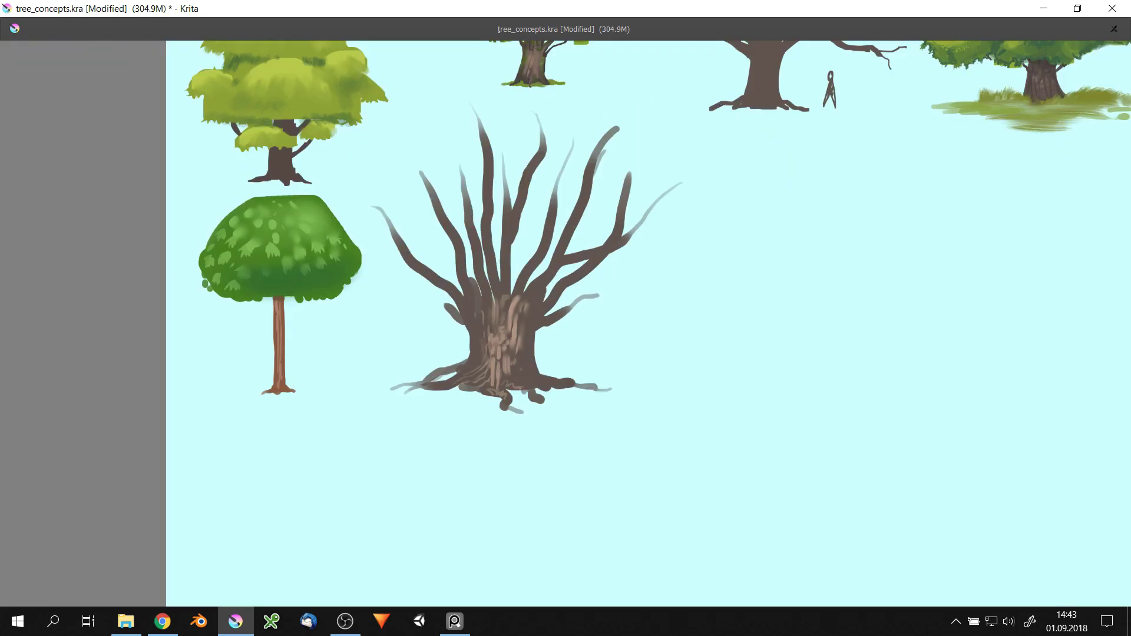
# - Paint green foliage on the new tree's right branches and across its top
pyautogui.moveTo(523, 325); pyautogui.dragTo(528, 240)
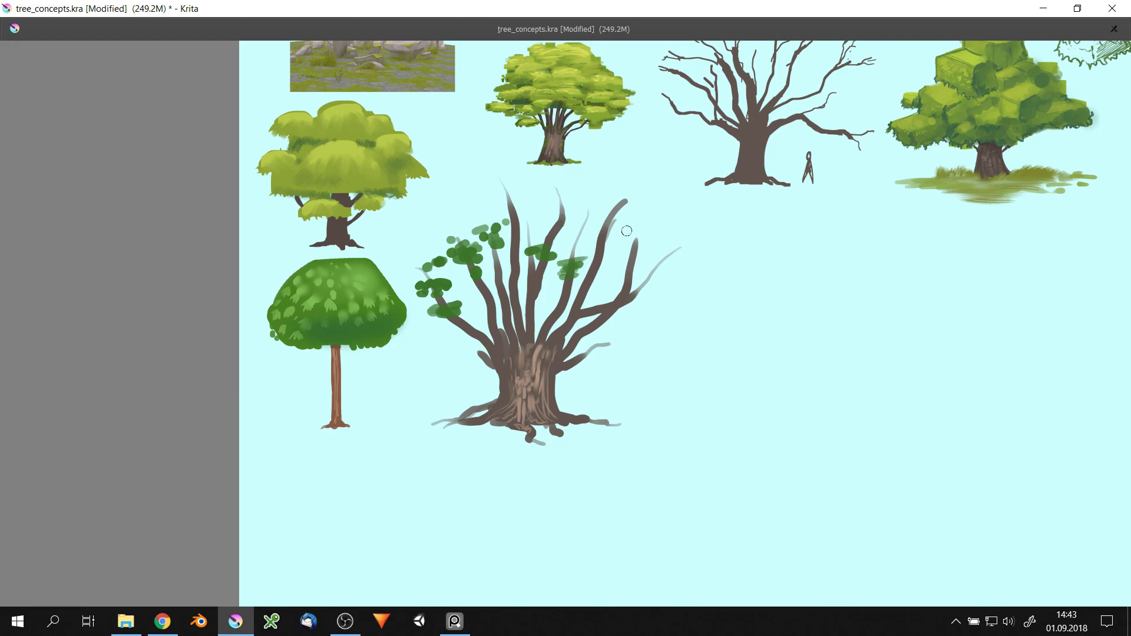
pyautogui.moveTo(621, 259); pyautogui.dragTo(671, 286)
pyautogui.moveTo(597, 282); pyautogui.dragTo(583, 305)
pyautogui.moveTo(500, 221)
pyautogui.mouseDown()
pyautogui.moveTo(569, 224)
pyautogui.moveTo(555, 234)
pyautogui.moveTo(649, 274)
pyautogui.mouseUp()
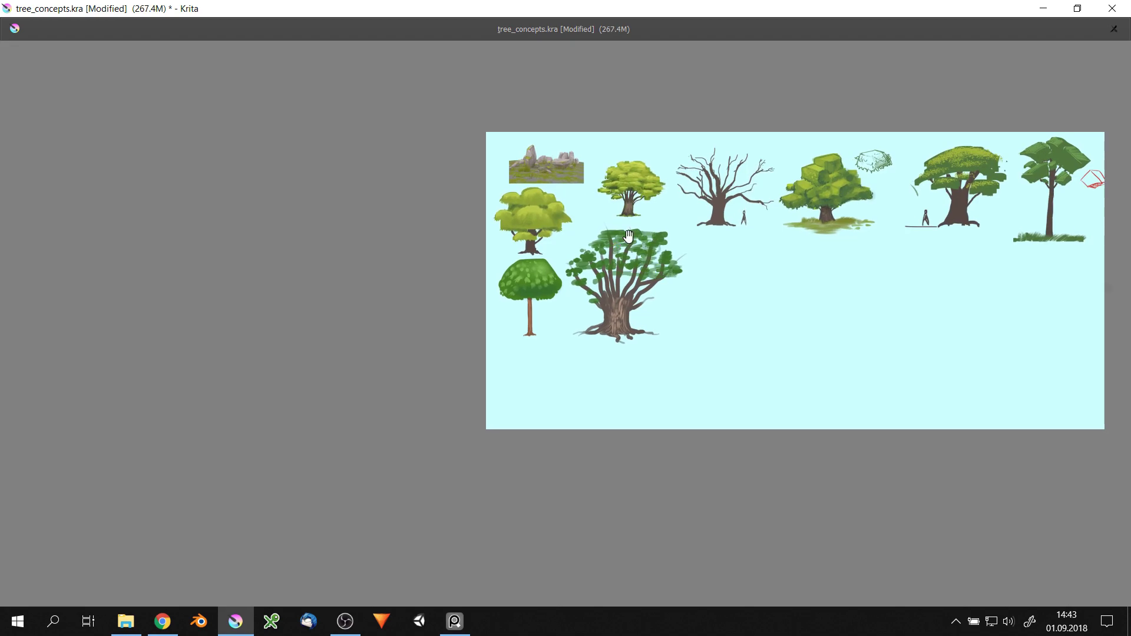
# - Add brown side branches and green foliage dabs around the large central tree
pyautogui.moveTo(628, 236); pyautogui.dragTo(744, 336)
pyautogui.moveTo(656, 412); pyautogui.dragTo(827, 280)
pyautogui.moveTo(600, 391); pyautogui.dragTo(508, 309)
pyautogui.keyDown('ctrl'); pyautogui.click(795, 268); pyautogui.keyUp('ctrl')
pyautogui.moveTo(736, 309); pyautogui.dragTo(755, 304)
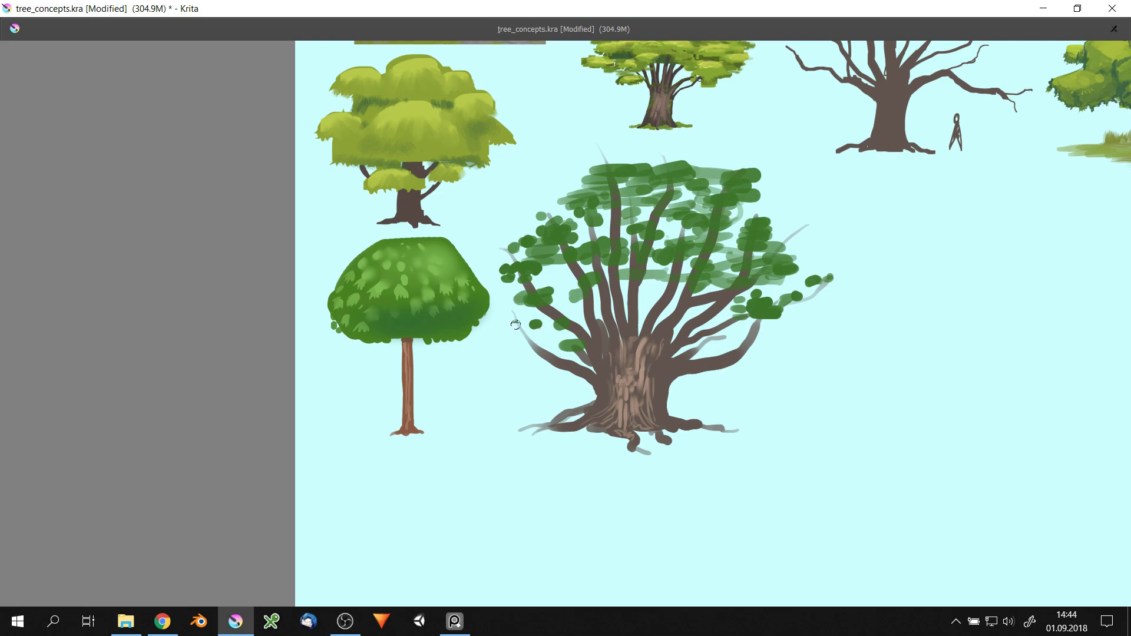
pyautogui.moveTo(515, 325); pyautogui.dragTo(566, 339)
pyautogui.click(648, 306)
# - Pick bright green in the pop-up palette, review the tree, then switch to grey
pyautogui.rightClick(681, 277)
pyautogui.click(555, 197)
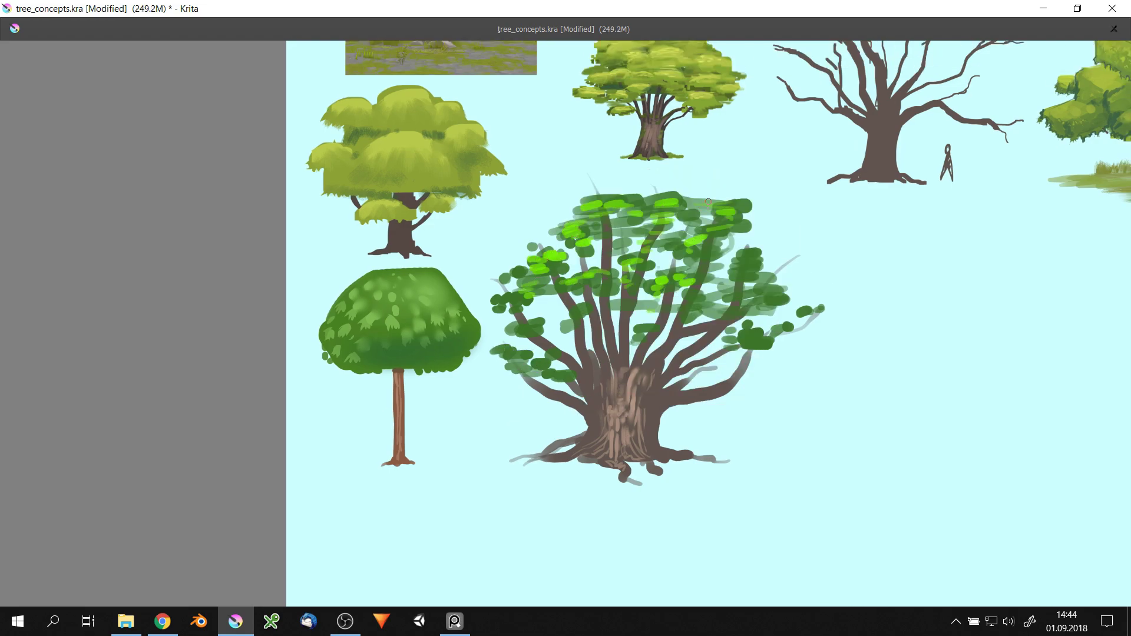
pyautogui.moveTo(708, 201); pyautogui.dragTo(760, 223)
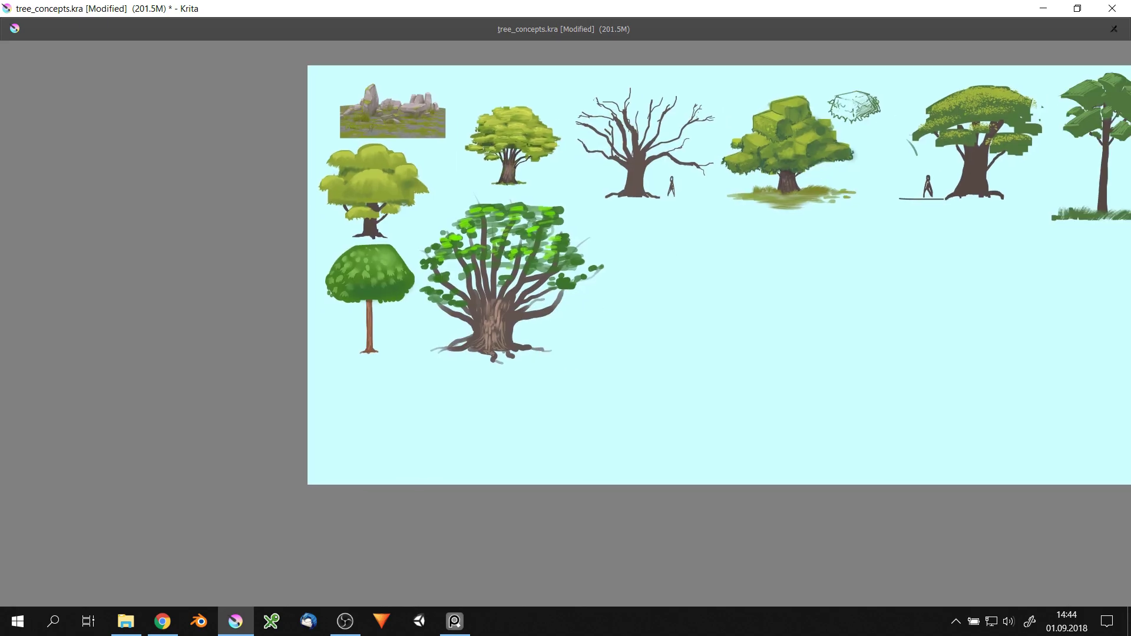
pyautogui.moveTo(610, 285); pyautogui.dragTo(627, 271)
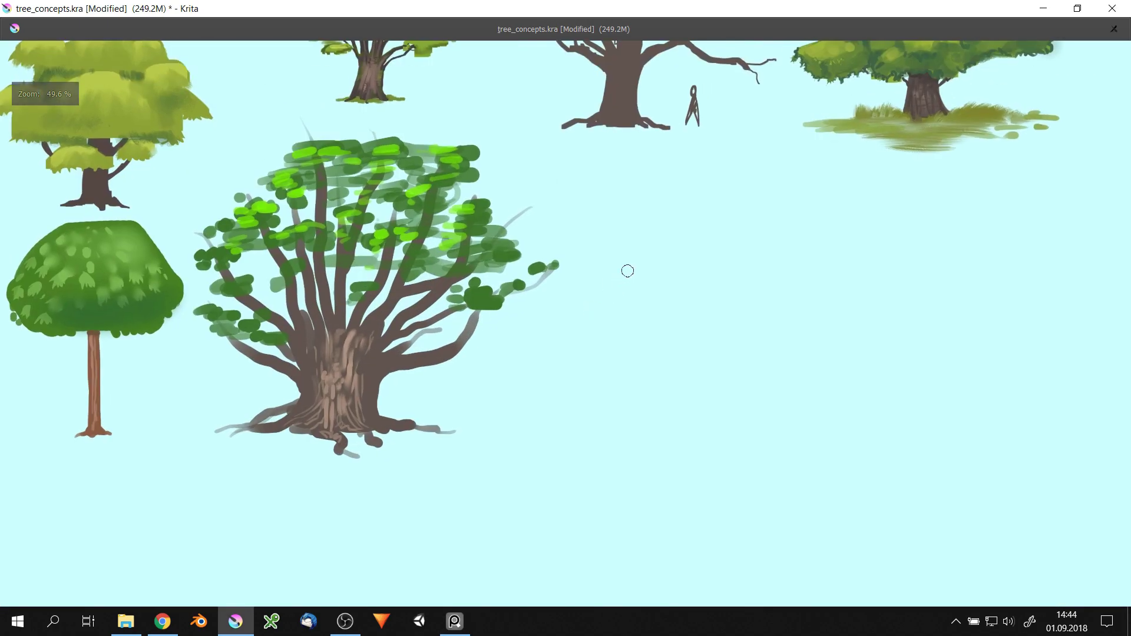
pyautogui.rightClick(641, 252)
pyautogui.click(748, 223)
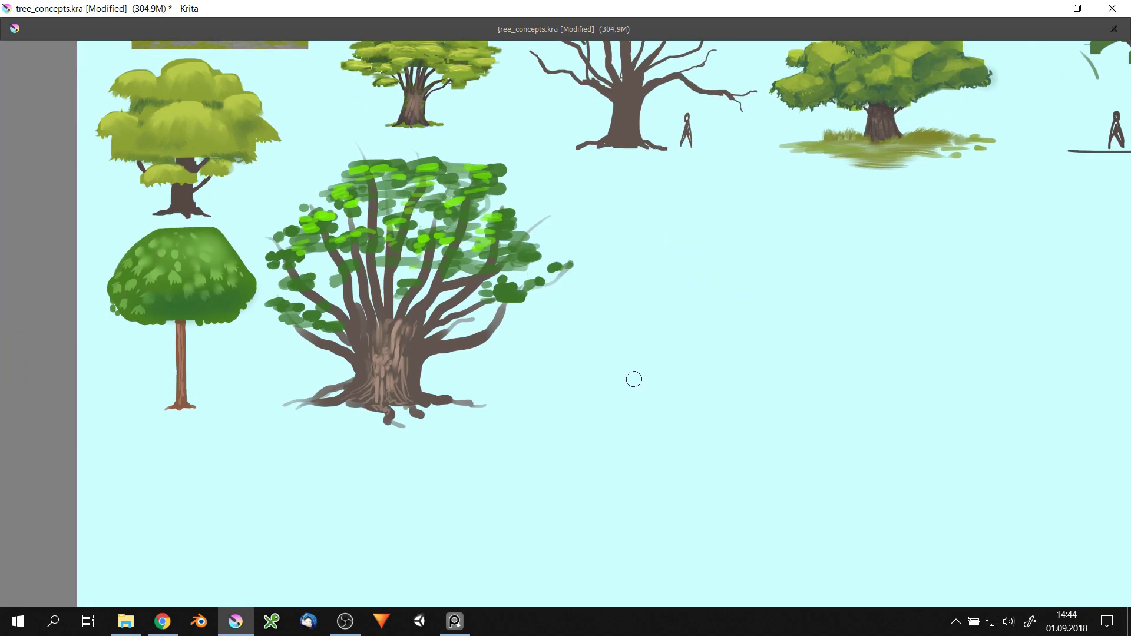
# - Paint grey V-shaped twin trunks with a long branch and twig, then dab olive leaves
pyautogui.moveTo(654, 203); pyautogui.dragTo(619, 412)
pyautogui.moveTo(658, 244); pyautogui.dragTo(630, 303)
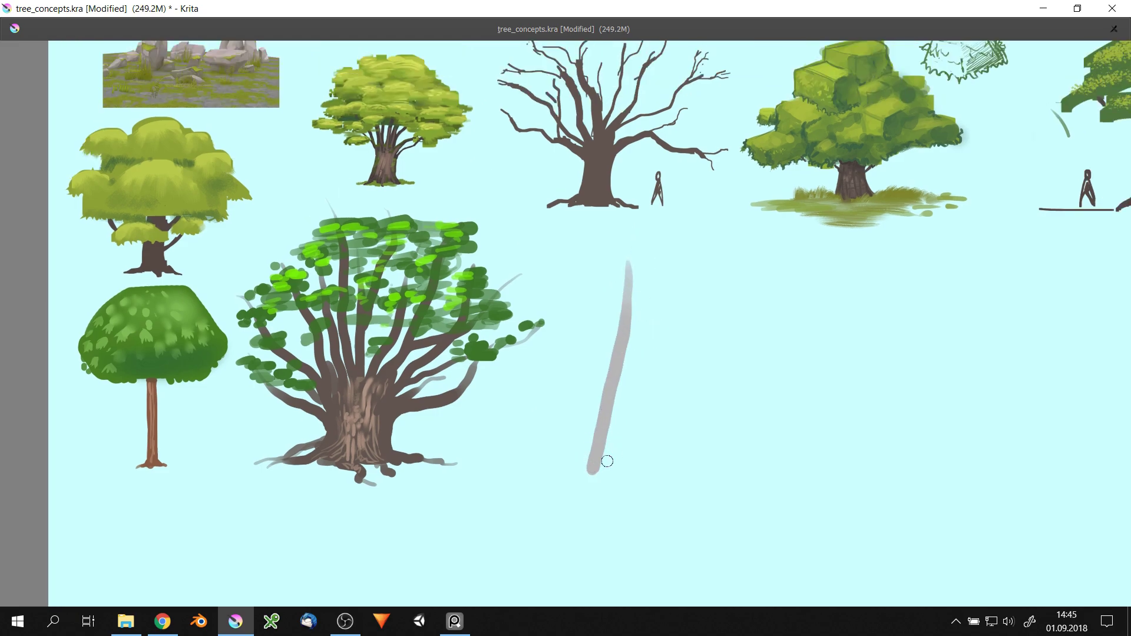
pyautogui.moveTo(686, 260)
pyautogui.mouseDown()
pyautogui.moveTo(592, 471)
pyautogui.moveTo(626, 250)
pyautogui.mouseUp()
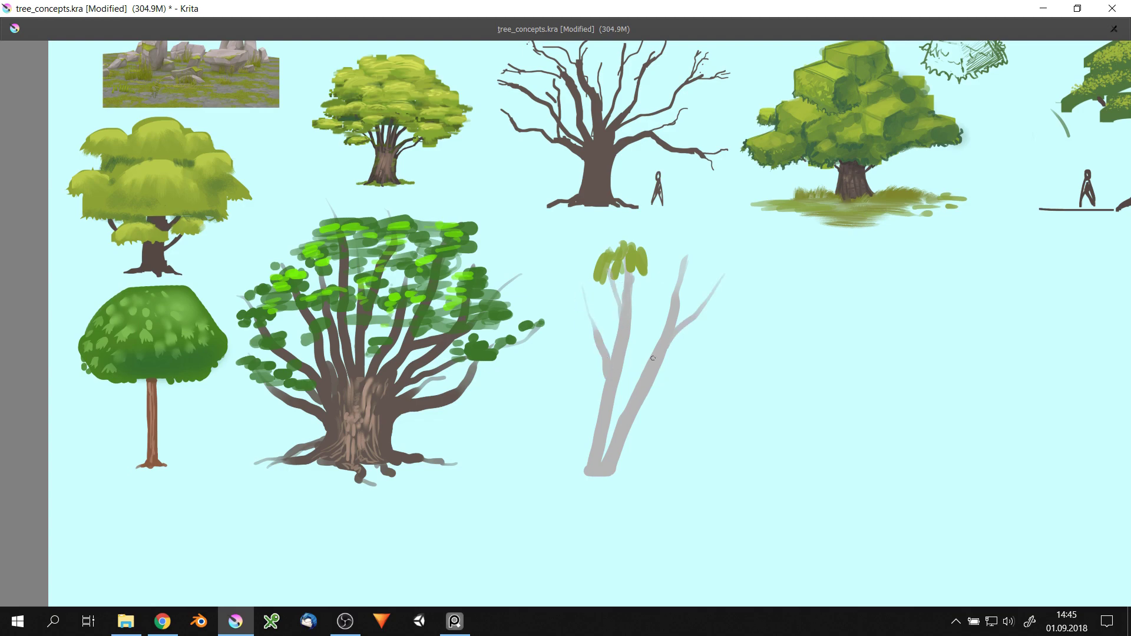
pyautogui.moveTo(604, 386); pyautogui.dragTo(543, 250)
pyautogui.moveTo(574, 247); pyautogui.dragTo(560, 318)
pyautogui.moveTo(626, 239)
pyautogui.mouseDown()
pyautogui.moveTo(557, 265)
pyautogui.moveTo(586, 292)
pyautogui.moveTo(671, 248)
pyautogui.moveTo(727, 286)
pyautogui.mouseUp()
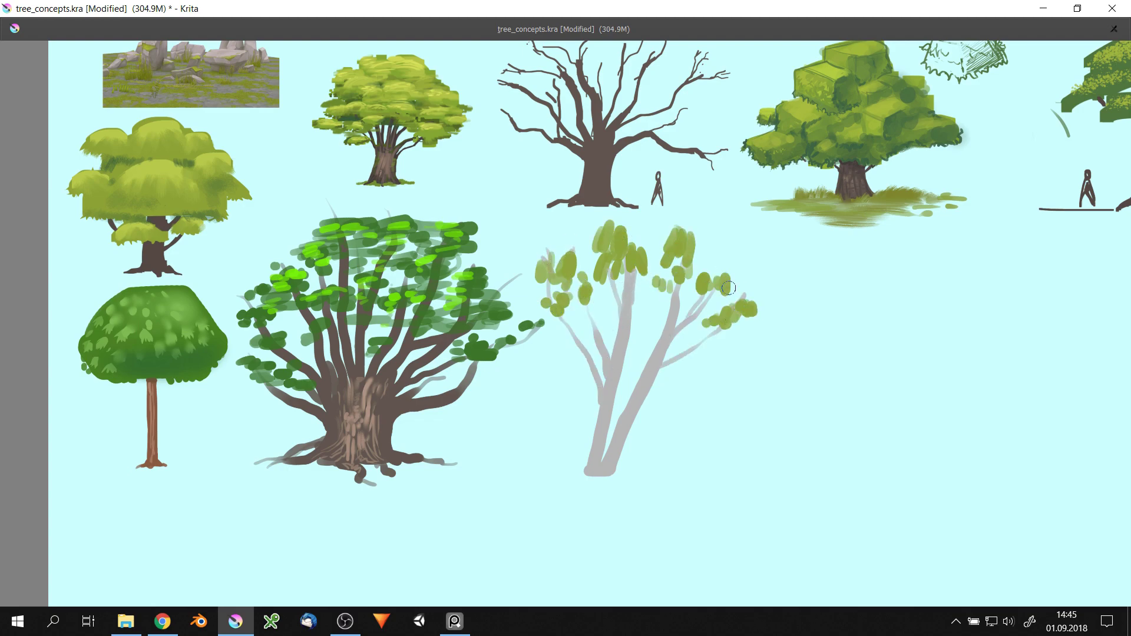
# - Pick dark grey and paint dark markings at the birch trunk base
pyautogui.scroll(-4, 600, 328)
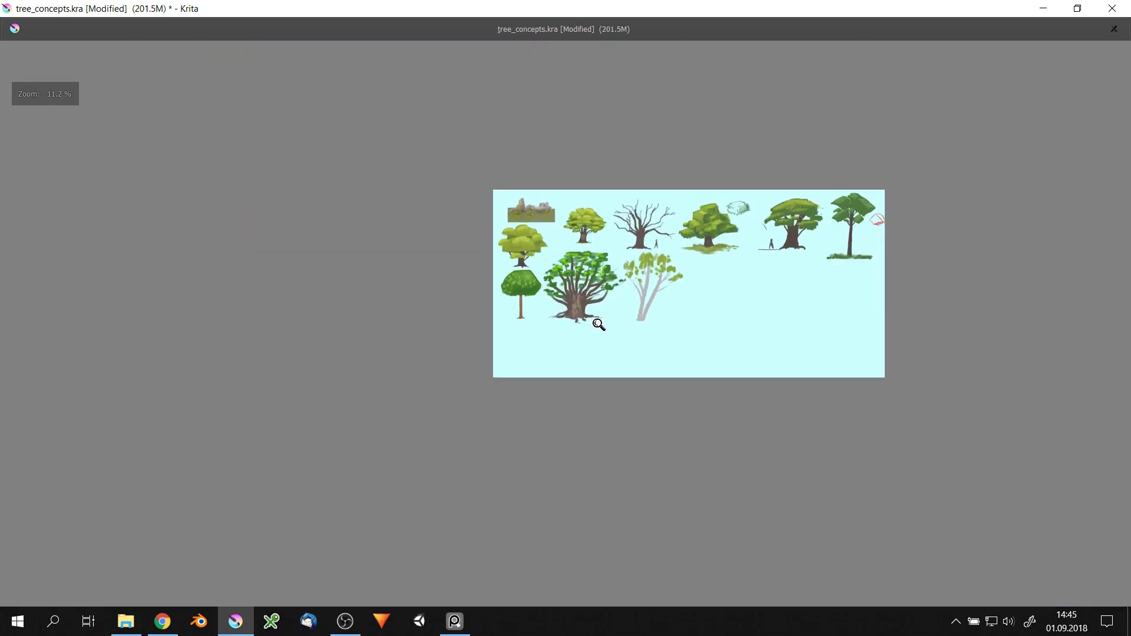
pyautogui.scroll(6, 599, 321)
pyautogui.rightClick(639, 308)
pyautogui.click(651, 292)
pyautogui.moveTo(600, 462)
pyautogui.mouseDown()
pyautogui.moveTo(608, 509)
pyautogui.moveTo(642, 461)
pyautogui.mouseUp()
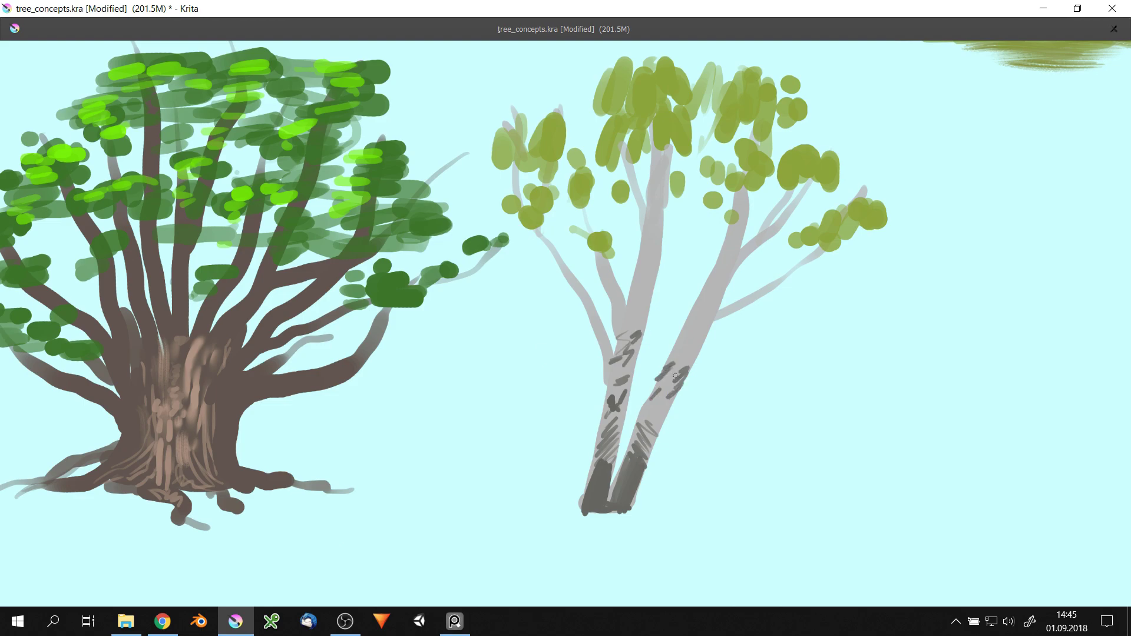
# - Add small dark loop marks among the birch's leaves
pyautogui.scroll(-4, 600, 323)
pyautogui.scroll(2, 600, 324)
pyautogui.scroll(1, 600, 323)
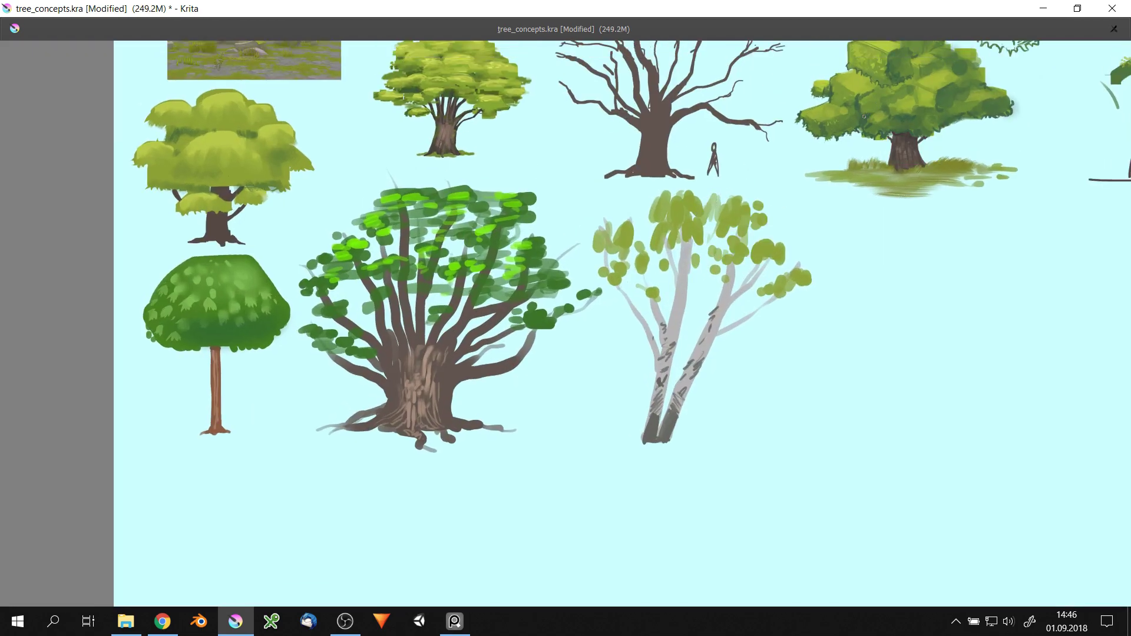
pyautogui.scroll(3, 674, 213)
pyautogui.moveTo(650, 231); pyautogui.dragTo(648, 257)
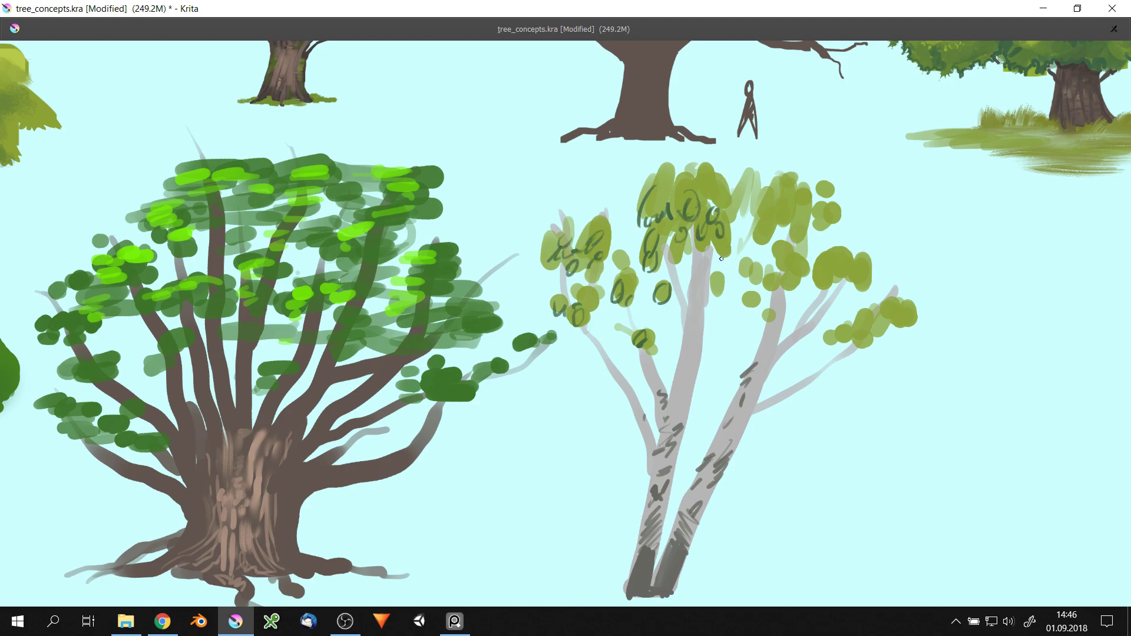
pyautogui.scroll(-2, 721, 258)
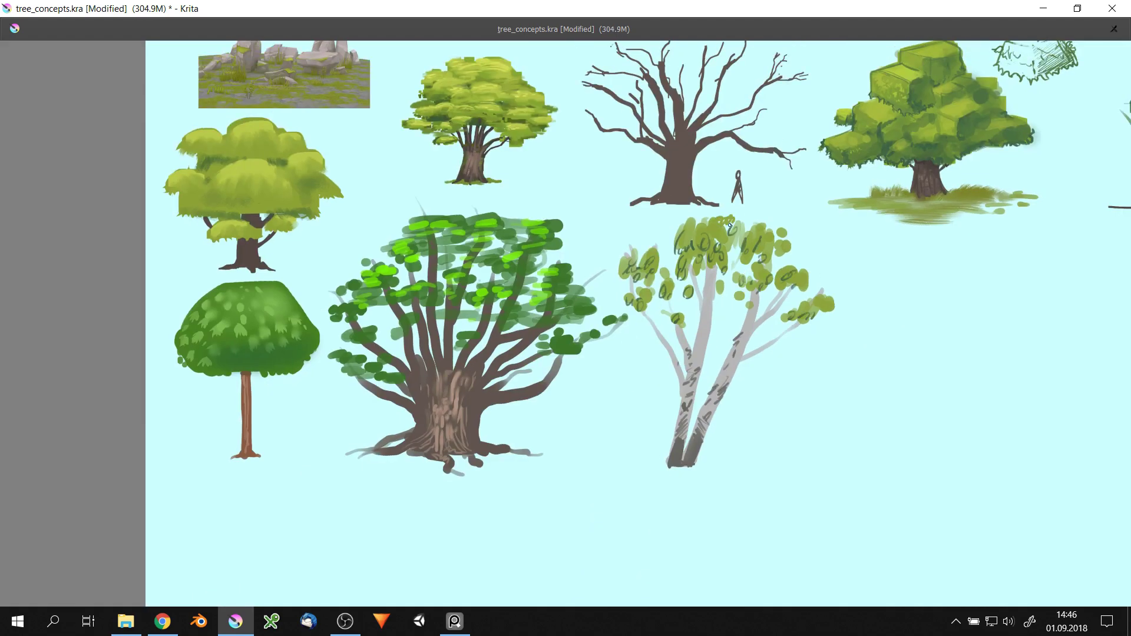
pyautogui.scroll(-3, 639, 340)
pyautogui.scroll(1, 638, 340)
pyautogui.scroll(1, 638, 340)
pyautogui.scroll(1, 639, 341)
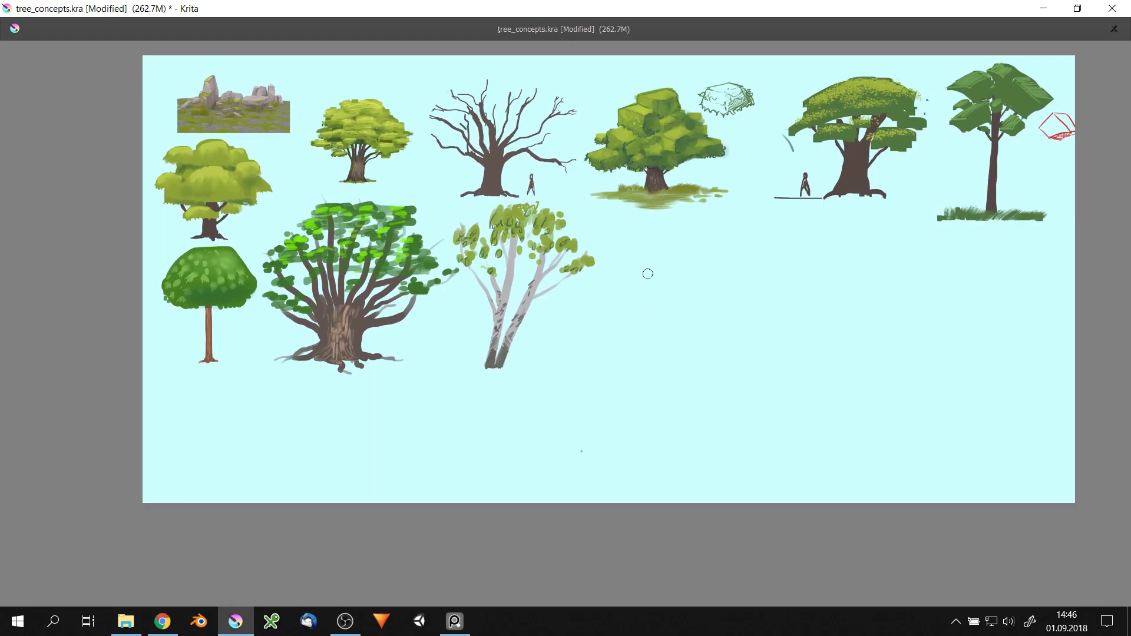
# - Paint a brown pine trunk right of the birch with roots and short side branches
pyautogui.rightClick(647, 237)
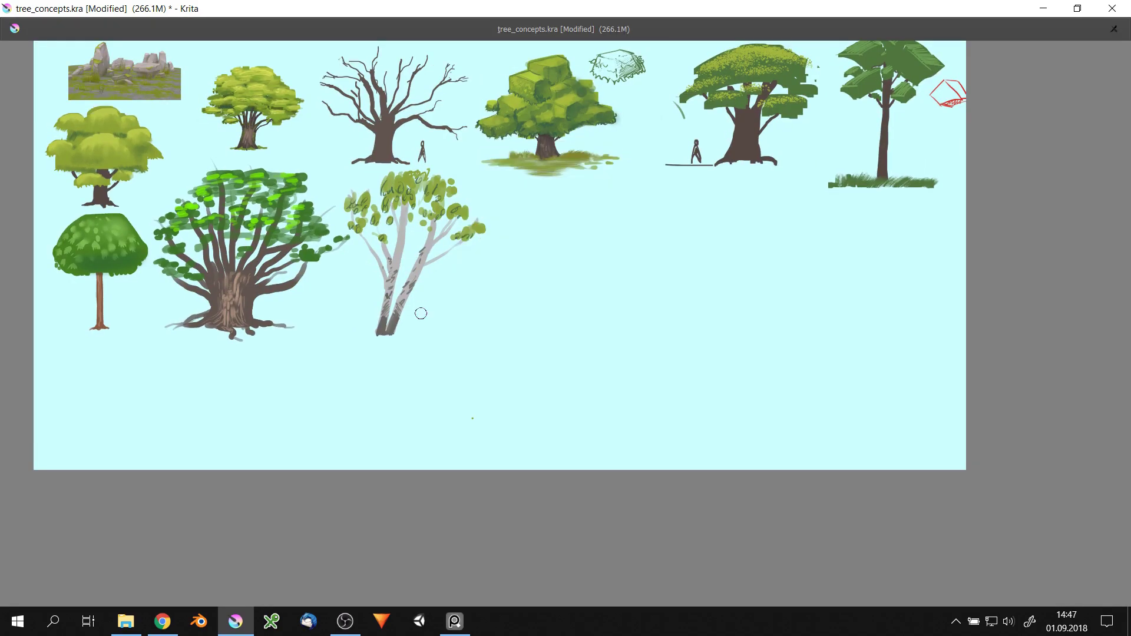
pyautogui.moveTo(548, 191); pyautogui.dragTo(529, 353)
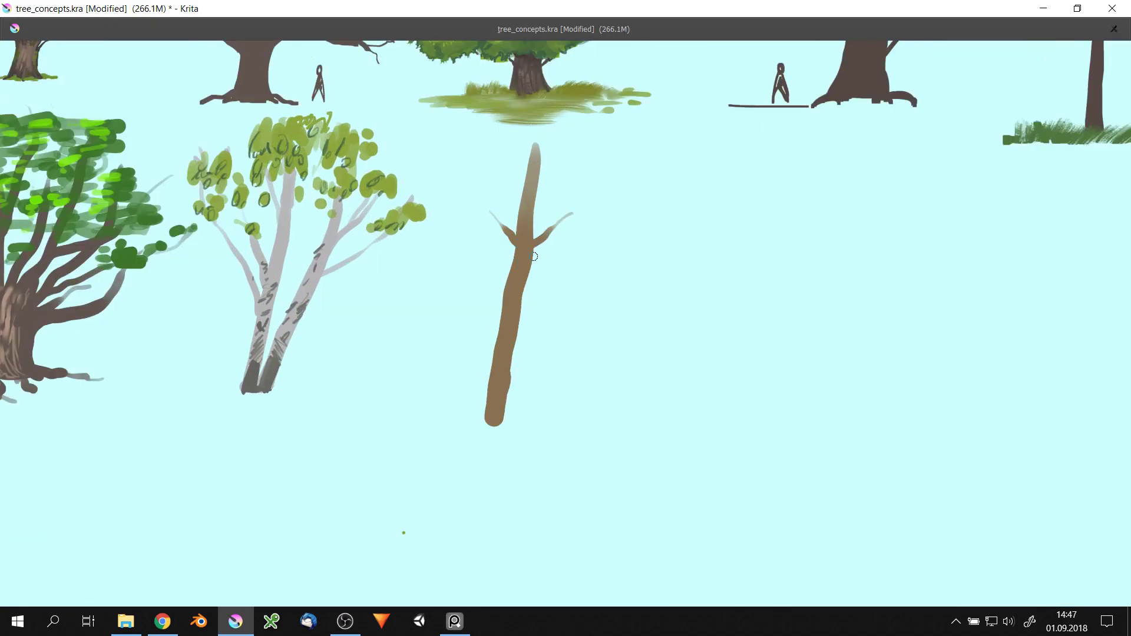
pyautogui.moveTo(494, 410); pyautogui.dragTo(466, 451)
pyautogui.moveTo(496, 443)
pyautogui.mouseDown()
pyautogui.moveTo(517, 453)
pyautogui.moveTo(484, 439)
pyautogui.mouseUp()
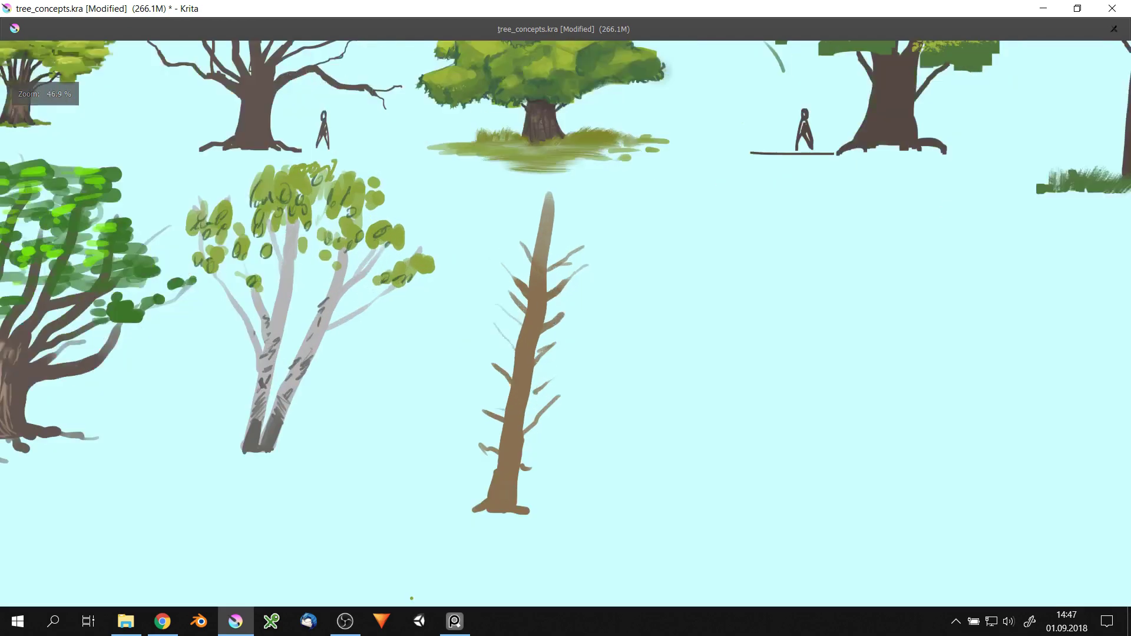
# - Add green foliage clumps on the pine's left and right branches
pyautogui.rightClick(581, 260)
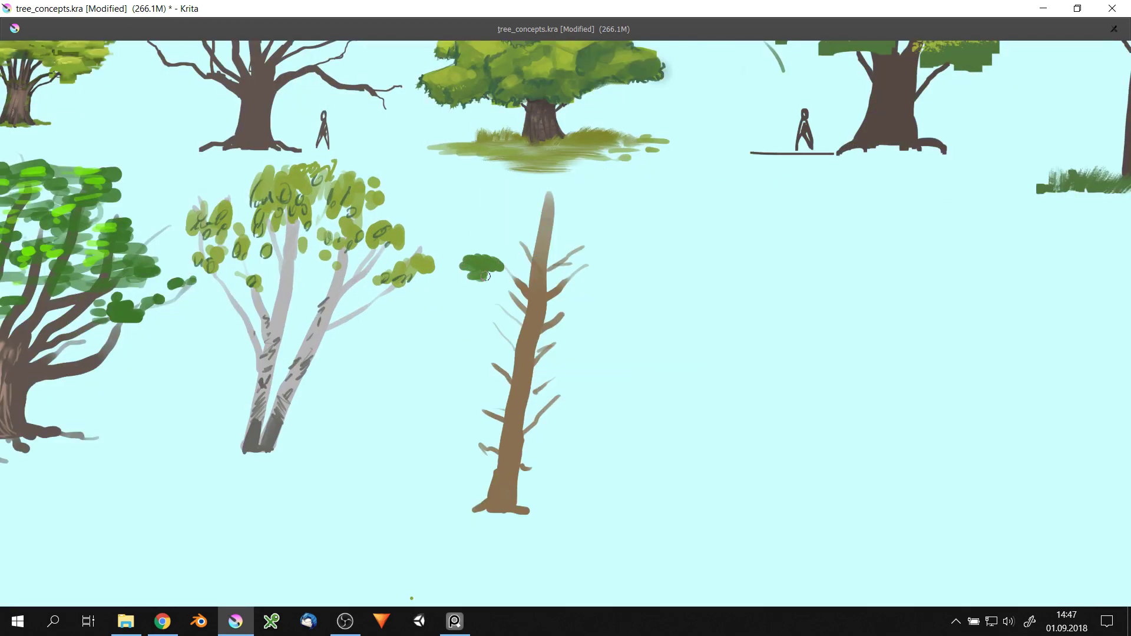
pyautogui.moveTo(485, 275); pyautogui.dragTo(517, 274)
pyautogui.moveTo(570, 273); pyautogui.dragTo(619, 272)
pyautogui.moveTo(510, 242); pyautogui.dragTo(530, 250)
pyautogui.moveTo(569, 247); pyautogui.dragTo(605, 250)
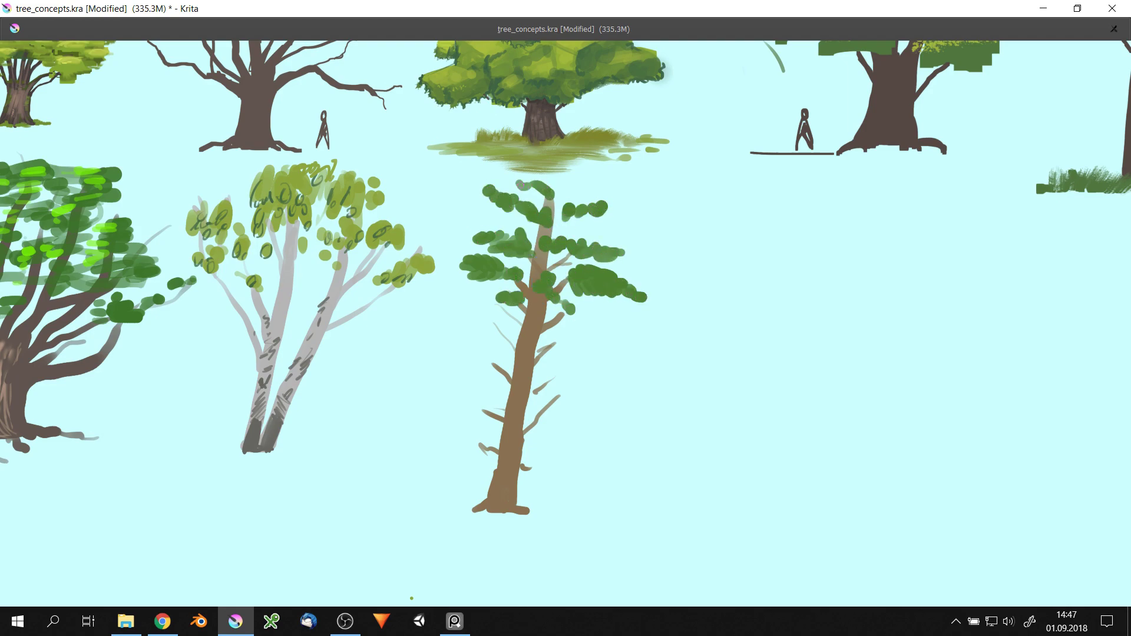
pyautogui.press('-')
pyautogui.press('-')
pyautogui.press('-')
# - Select the pine, scale it down slightly, and dab foliage along its top
pyautogui.hotkey('ctrl', 't')
pyautogui.moveTo(659, 177); pyautogui.dragTo(631, 222)
pyautogui.press('Return')
pyautogui.moveTo(551, 236)
pyautogui.mouseDown()
pyautogui.moveTo(604, 235)
pyautogui.moveTo(618, 211)
pyautogui.mouseUp()
pyautogui.moveTo(584, 206)
pyautogui.mouseDown()
pyautogui.moveTo(594, 209)
pyautogui.moveTo(588, 270)
pyautogui.moveTo(537, 366)
pyautogui.moveTo(652, 346)
pyautogui.mouseUp()
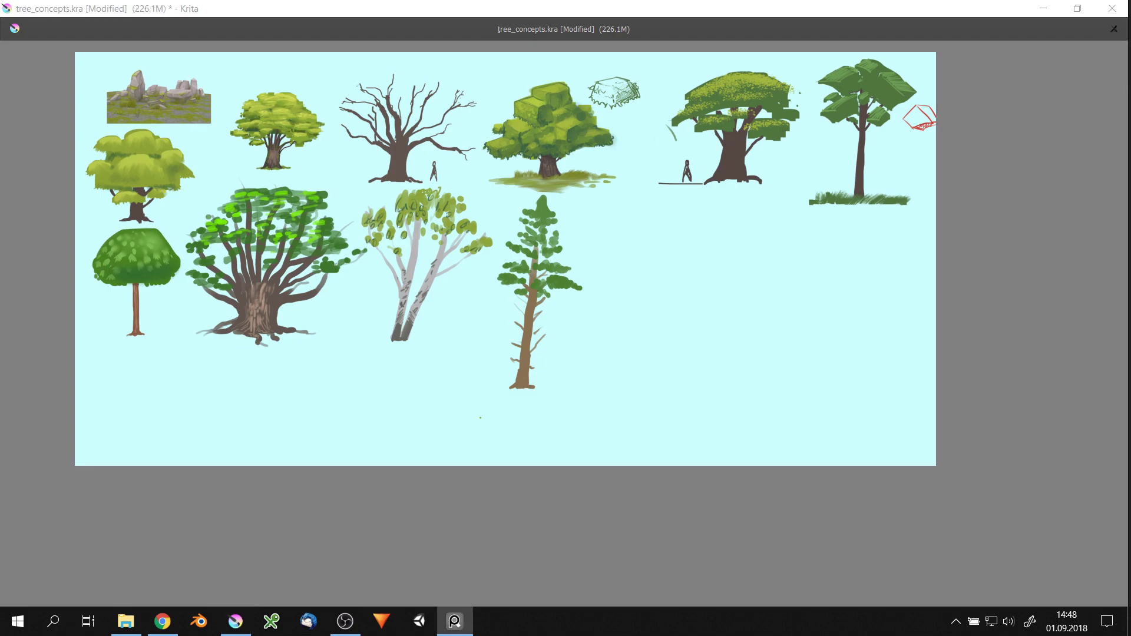
# - Pick dark green and paint the fir's upper foliage with needle strokes
pyautogui.click(755, 427)
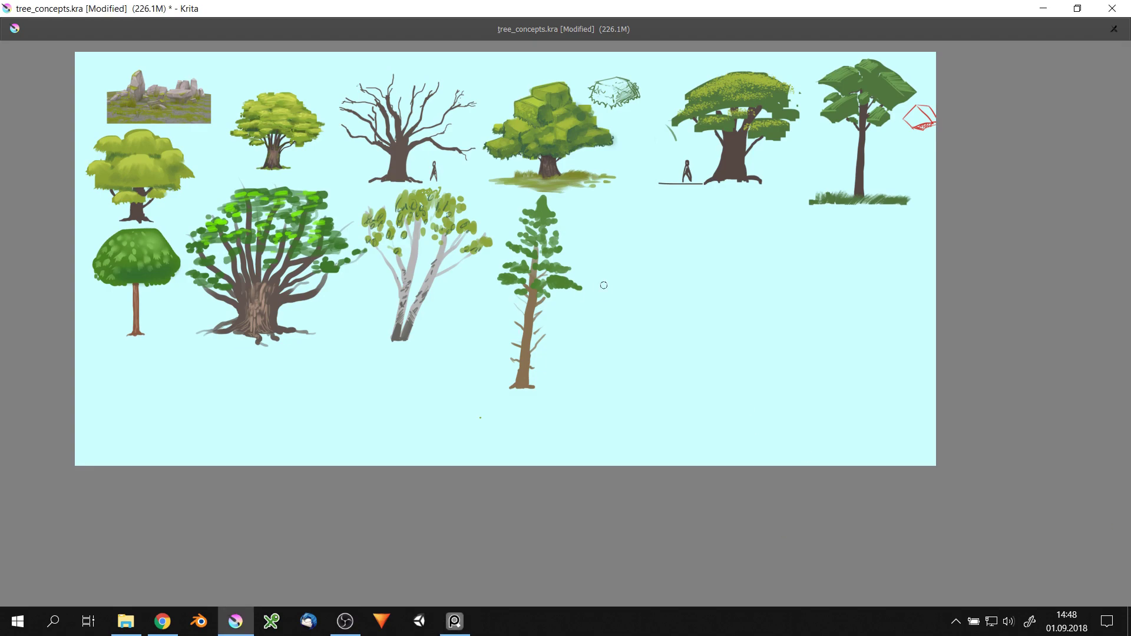
pyautogui.scroll(2, 647, 289)
pyautogui.rightClick(626, 253)
pyautogui.click(630, 228)
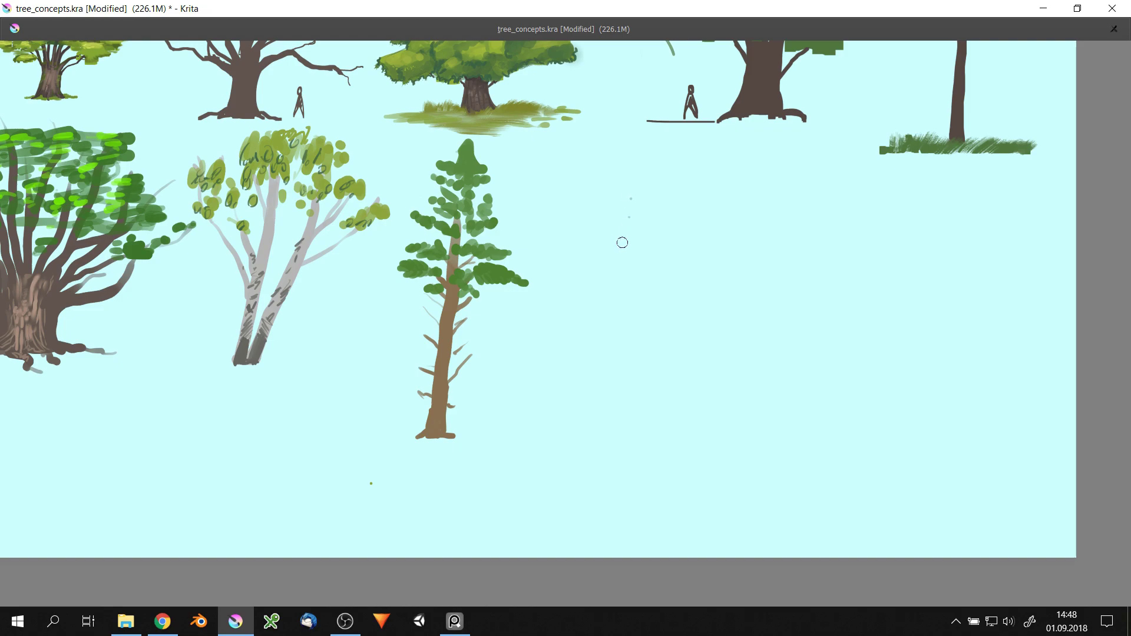
pyautogui.moveTo(588, 216); pyautogui.dragTo(630, 251)
pyautogui.moveTo(630, 206)
pyautogui.mouseDown()
pyautogui.moveTo(647, 259)
pyautogui.moveTo(654, 233)
pyautogui.mouseUp()
pyautogui.moveTo(666, 158); pyautogui.dragTo(662, 235)
pyautogui.moveTo(693, 190); pyautogui.dragTo(672, 248)
# - Extend the fir's foliage outward and down, layering lighter green into its lower branches
pyautogui.moveTo(589, 255); pyautogui.dragTo(639, 283)
pyautogui.moveTo(711, 247); pyautogui.dragTo(677, 288)
pyautogui.moveTo(570, 286)
pyautogui.mouseDown()
pyautogui.moveTo(630, 327)
pyautogui.moveTo(679, 250)
pyautogui.moveTo(654, 313)
pyautogui.mouseUp()
pyautogui.moveTo(723, 270)
pyautogui.mouseDown()
pyautogui.moveTo(689, 316)
pyautogui.moveTo(642, 341)
pyautogui.mouseUp()
pyautogui.moveTo(560, 329); pyautogui.dragTo(623, 360)
pyautogui.moveTo(589, 352); pyautogui.dragTo(642, 372)
# - Paint a dark-brown trunk right of the fir with left and right upward branches
pyautogui.scroll(-2, 703, 315)
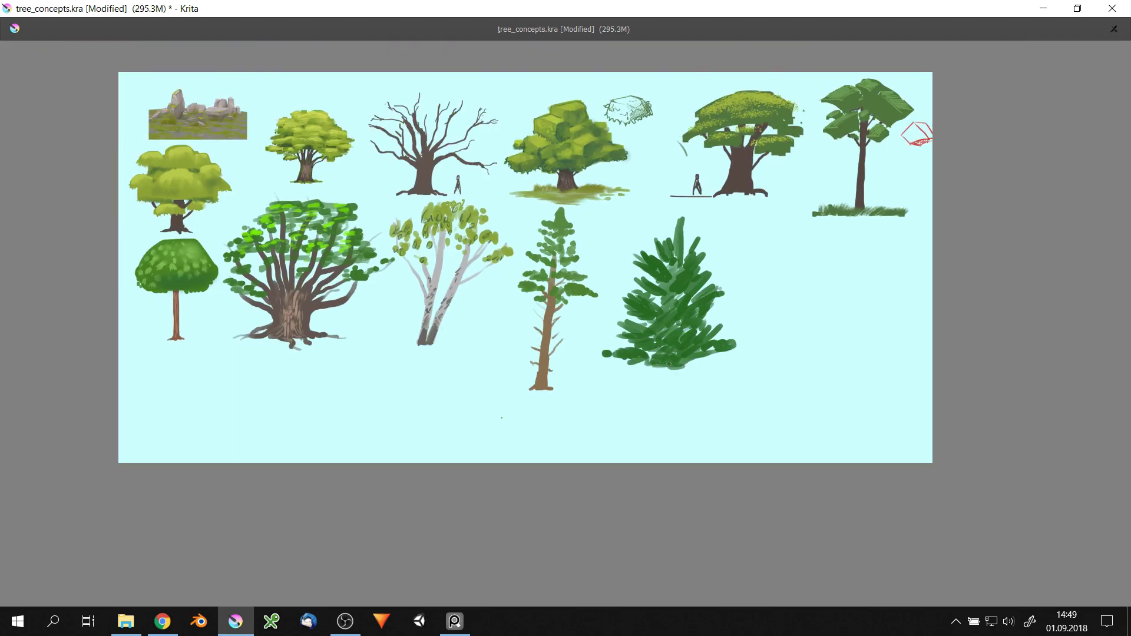
pyautogui.scroll(-1, 680, 338)
pyautogui.scroll(-2, 682, 240)
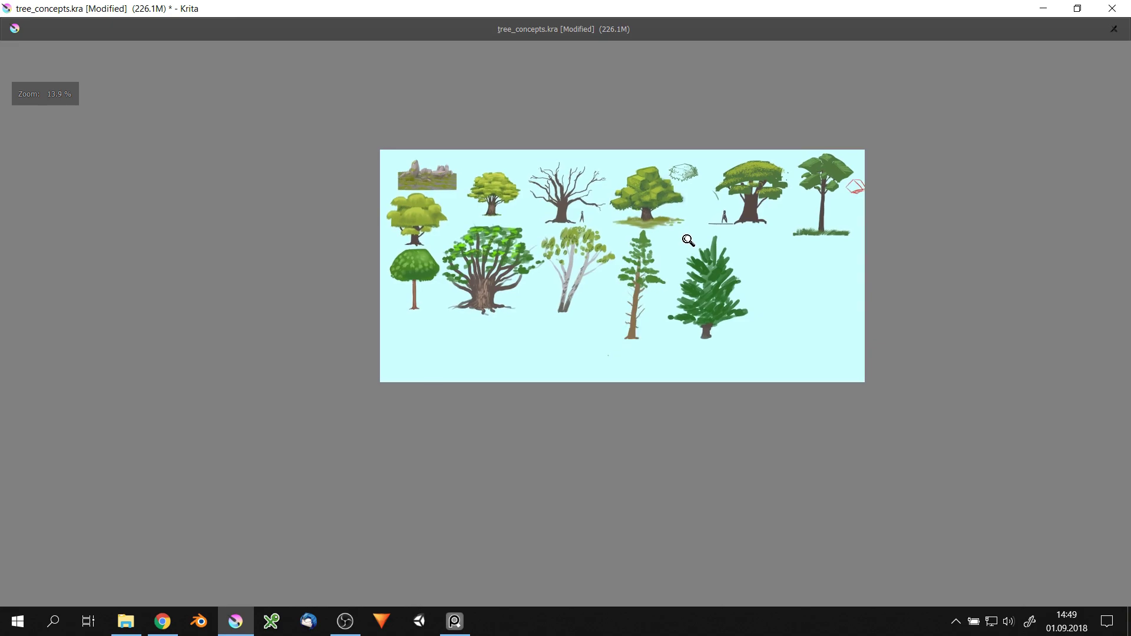
pyautogui.scroll(3, 684, 218)
pyautogui.hotkey('alt', 'Tab')
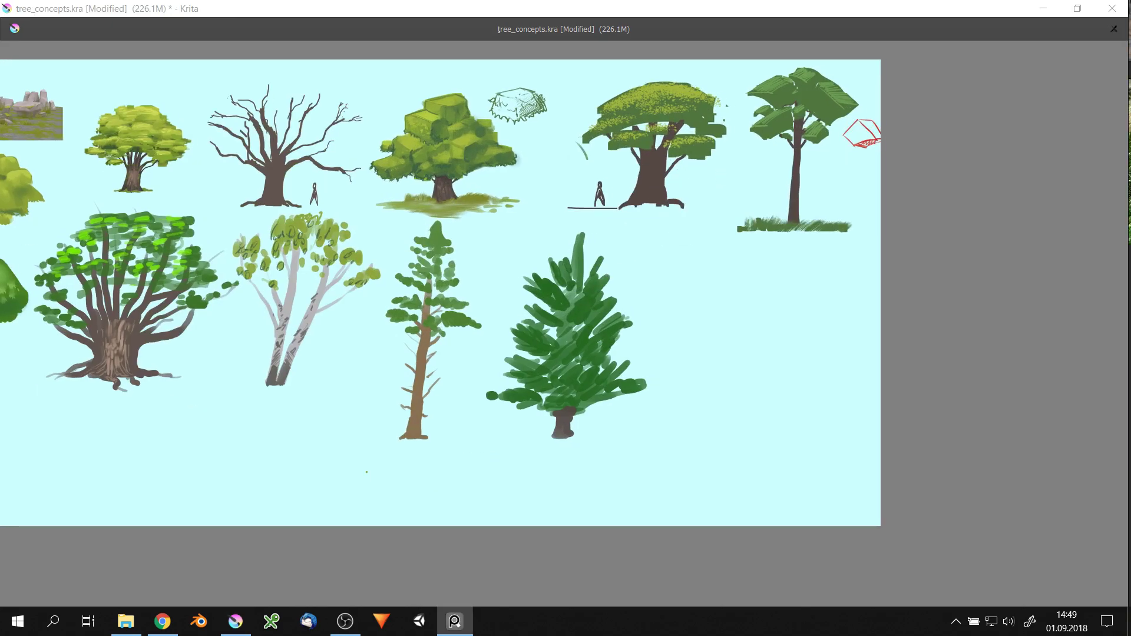
pyautogui.hotkey('alt', 'Tab')
pyautogui.scroll(1, 663, 361)
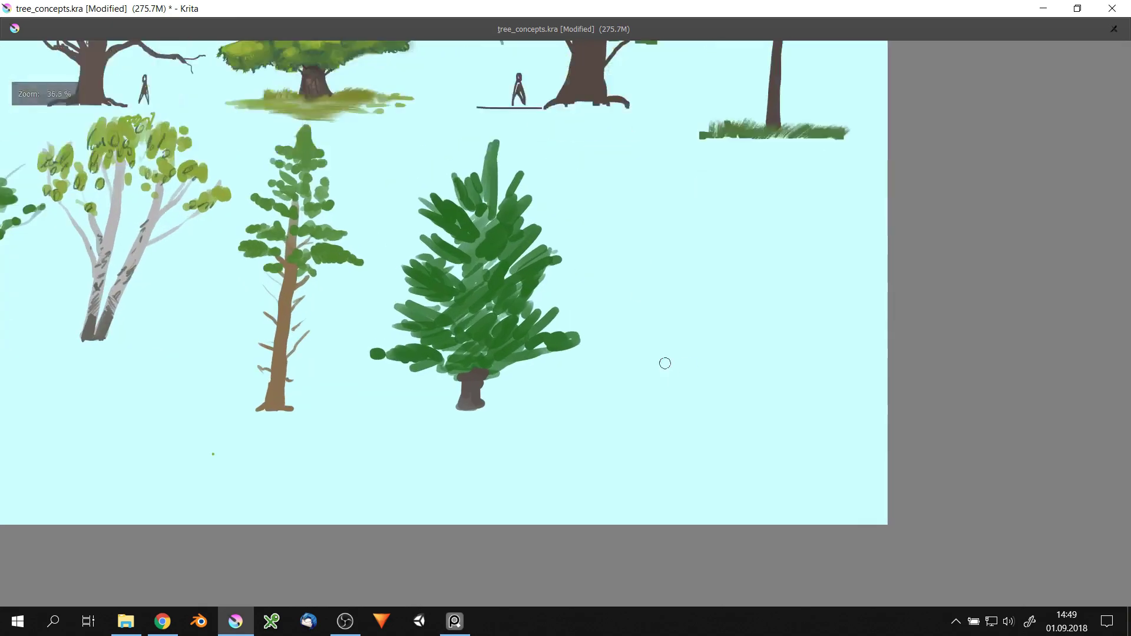
pyautogui.moveTo(764, 224); pyautogui.dragTo(665, 414)
pyautogui.moveTo(660, 201); pyautogui.dragTo(734, 292)
pyautogui.moveTo(748, 289); pyautogui.dragTo(866, 203)
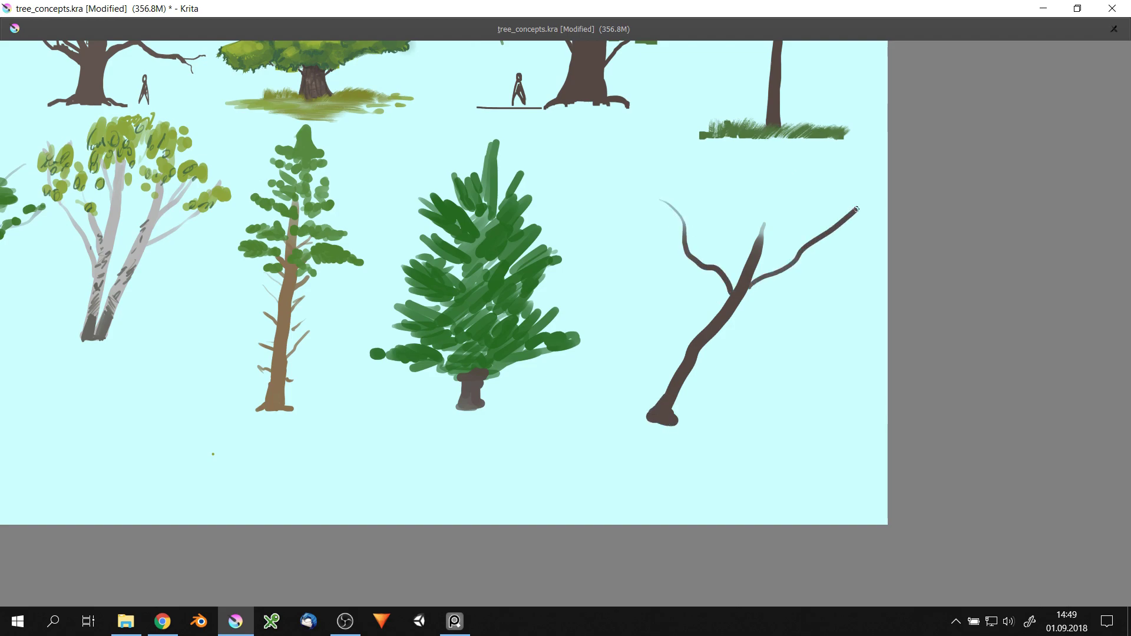
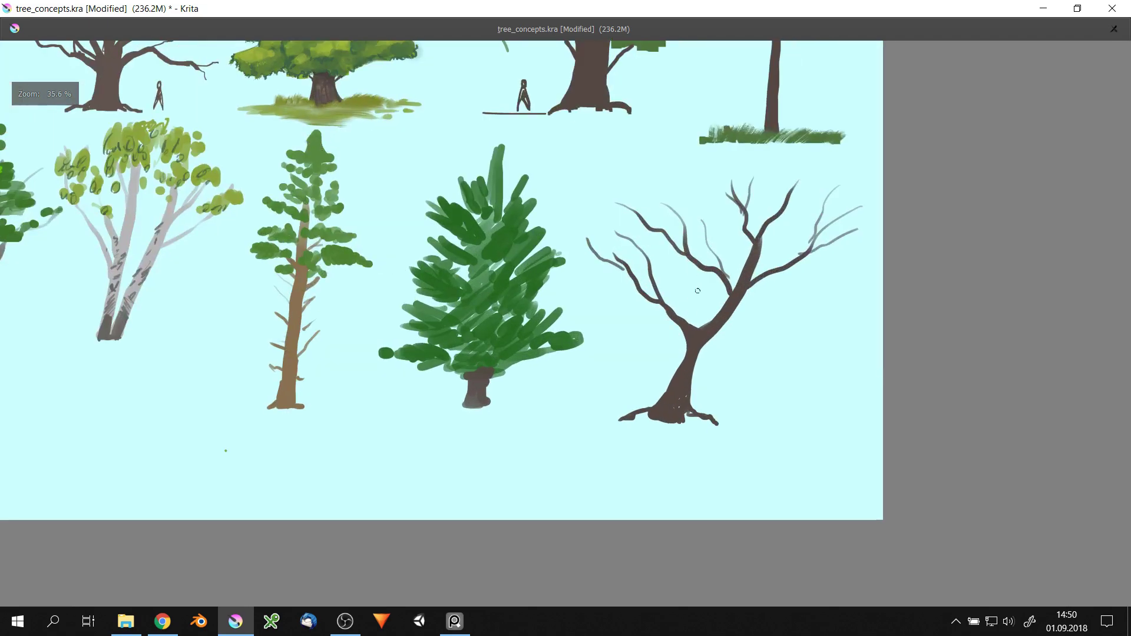
# - Pick a green from the pop-up palette and paint drooping willow strands over the left branches
pyautogui.rightClick(710, 212)
pyautogui.click(716, 187)
pyautogui.click(598, 275)
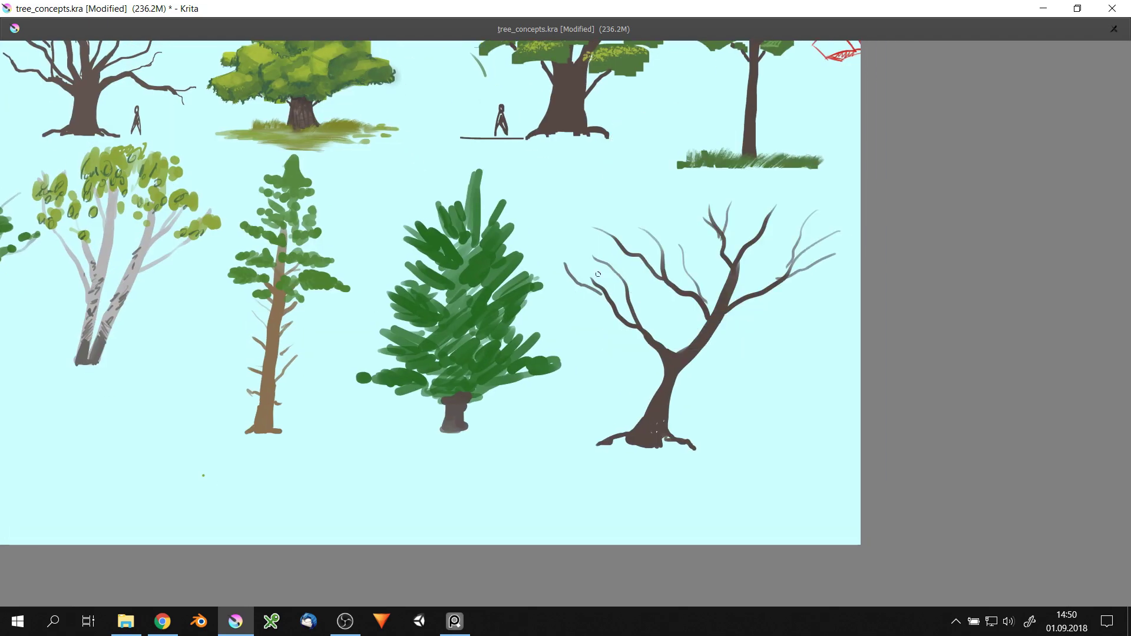
pyautogui.moveTo(584, 290); pyautogui.dragTo(582, 346)
pyautogui.moveTo(596, 233)
pyautogui.mouseDown()
pyautogui.moveTo(598, 340)
pyautogui.moveTo(586, 298)
pyautogui.mouseUp()
pyautogui.moveTo(606, 234); pyautogui.dragTo(610, 333)
pyautogui.moveTo(619, 245); pyautogui.dragTo(620, 285)
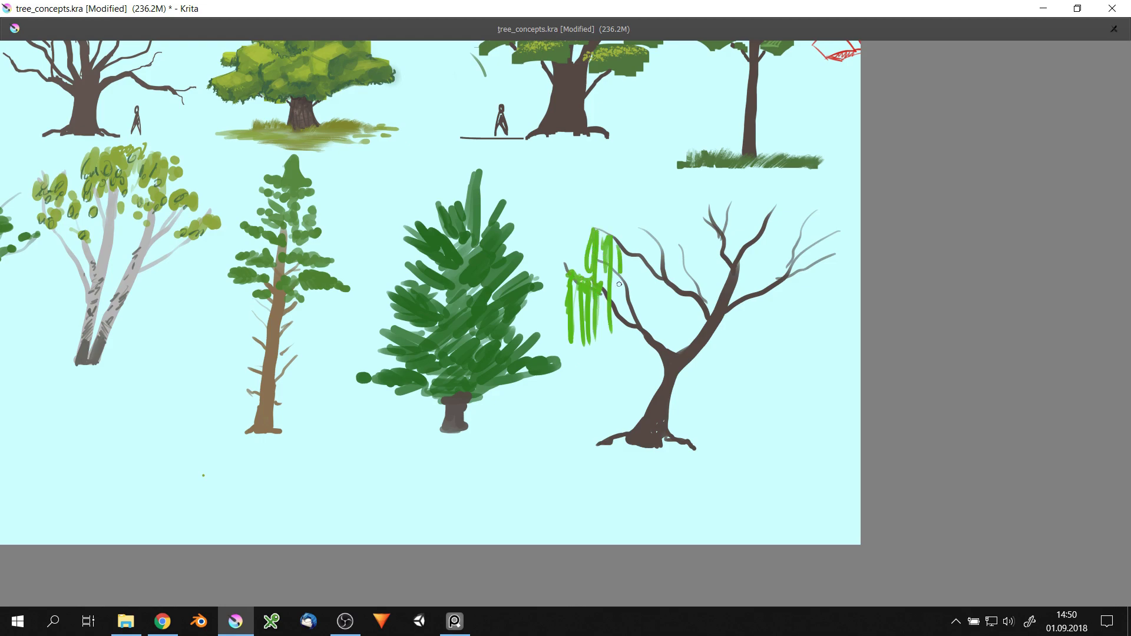
# - Paint drooping willow strands over the upper-right and right branches
pyautogui.moveTo(666, 211); pyautogui.dragTo(675, 265)
pyautogui.moveTo(682, 205); pyautogui.dragTo(683, 288)
pyautogui.moveTo(695, 206); pyautogui.dragTo(692, 295)
pyautogui.moveTo(715, 205); pyautogui.dragTo(772, 219)
pyautogui.moveTo(735, 211)
pyautogui.mouseDown()
pyautogui.moveTo(737, 312)
pyautogui.moveTo(760, 297)
pyautogui.mouseUp()
pyautogui.moveTo(773, 212); pyautogui.dragTo(769, 284)
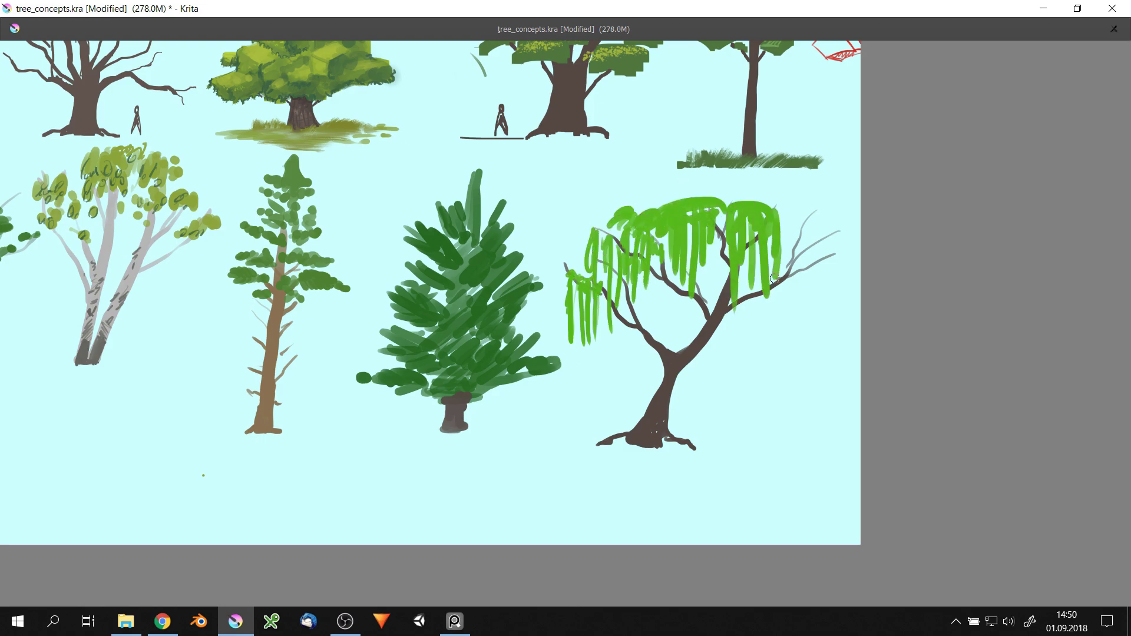
pyautogui.moveTo(719, 243); pyautogui.dragTo(715, 321)
pyautogui.moveTo(720, 211); pyautogui.dragTo(718, 285)
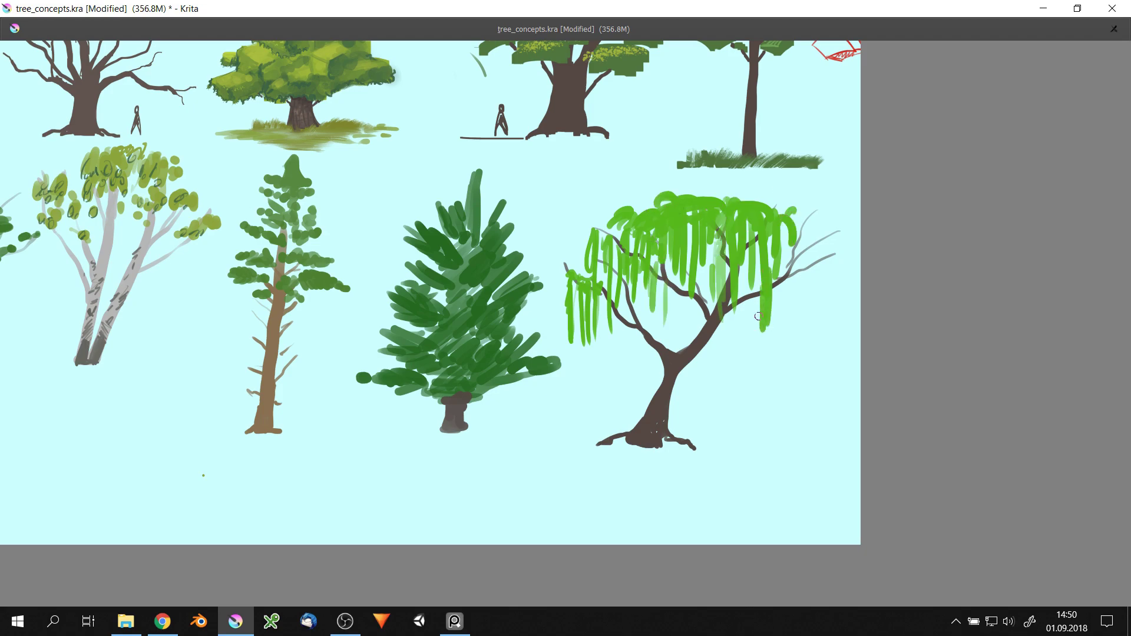
# - Extend the canopy to the right, erasing and repainting longer strands on that side
pyautogui.moveTo(813, 255); pyautogui.dragTo(822, 327)
pyautogui.moveTo(796, 223); pyautogui.dragTo(834, 262)
pyautogui.scroll(-5, 677, 298)
pyautogui.scroll(5, 678, 298)
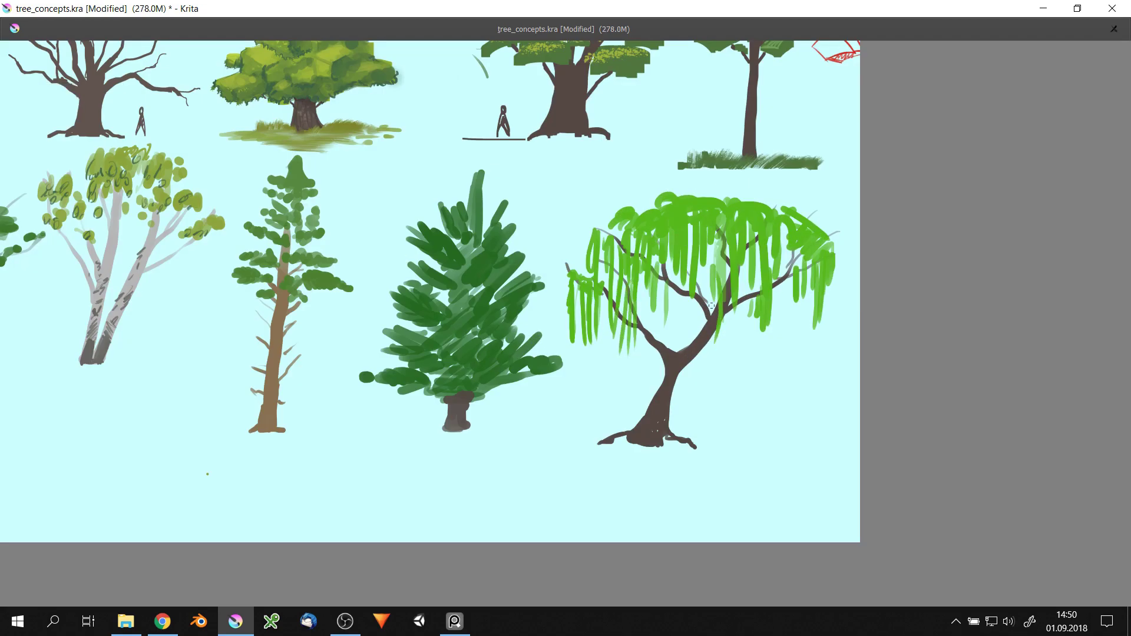
pyautogui.moveTo(730, 270); pyautogui.dragTo(728, 369)
pyautogui.press('e')
pyautogui.moveTo(765, 207)
pyautogui.mouseDown()
pyautogui.moveTo(830, 277)
pyautogui.moveTo(789, 357)
pyautogui.mouseUp()
pyautogui.press('e')
pyautogui.moveTo(746, 223); pyautogui.dragTo(760, 268)
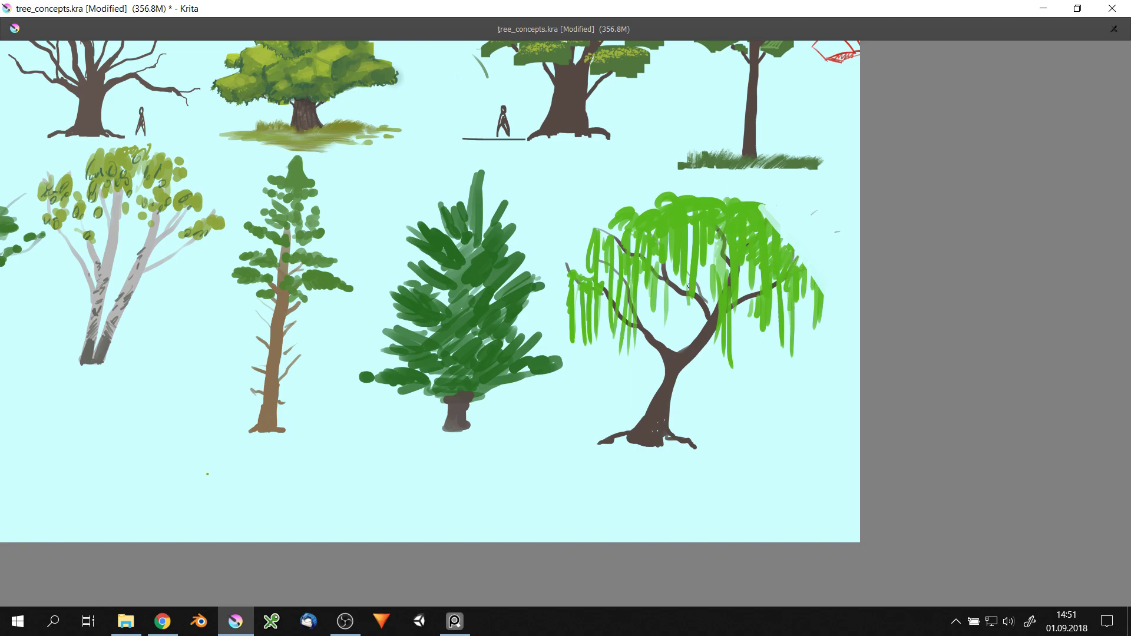
# - Paint darker green drooping strands across the willow canopy
pyautogui.moveTo(687, 288); pyautogui.dragTo(677, 353)
pyautogui.moveTo(707, 255)
pyautogui.mouseDown()
pyautogui.moveTo(701, 318)
pyautogui.moveTo(710, 264)
pyautogui.mouseUp()
pyautogui.rightClick(738, 226)
pyautogui.moveTo(605, 265); pyautogui.dragTo(604, 295)
pyautogui.moveTo(672, 224); pyautogui.dragTo(680, 289)
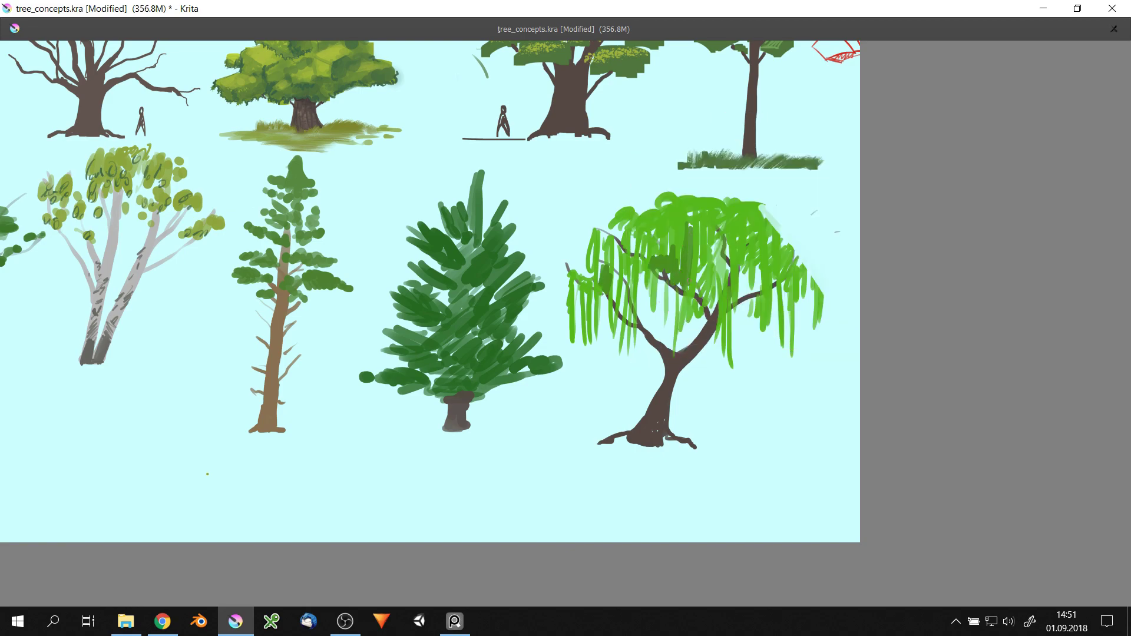
pyautogui.scroll(-5, 706, 213)
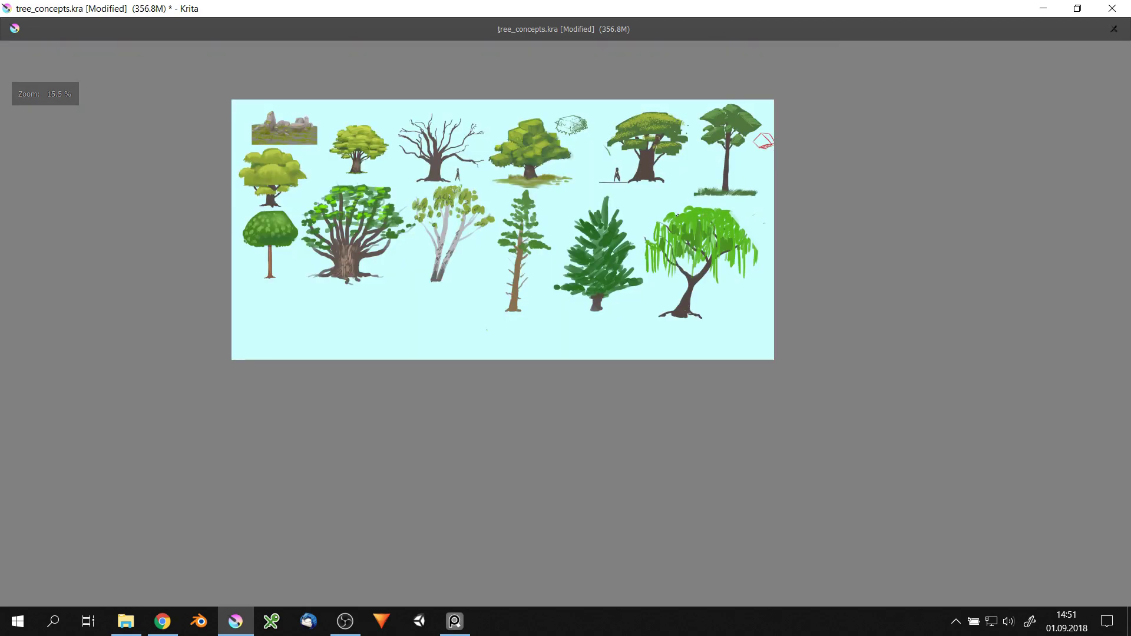
pyautogui.scroll(2, 709, 270)
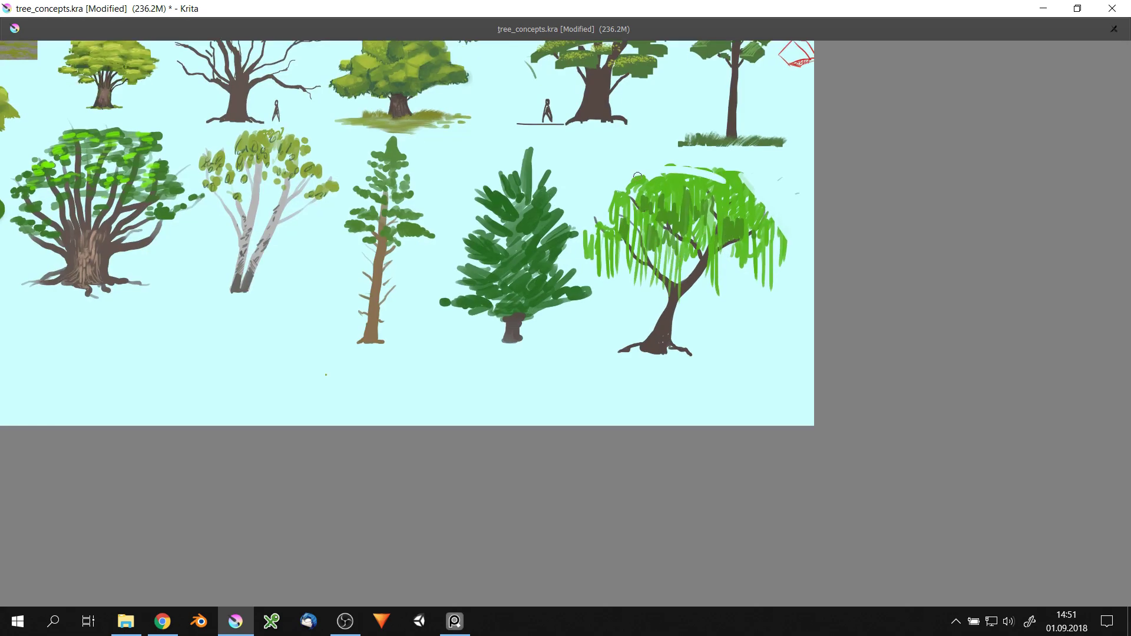
# - Flatten the canopy top, adding a thin darker line and a lighter top edge
pyautogui.moveTo(619, 177)
pyautogui.mouseDown()
pyautogui.moveTo(750, 172)
pyautogui.moveTo(789, 254)
pyautogui.mouseUp()
pyautogui.moveTo(661, 179); pyautogui.dragTo(730, 194)
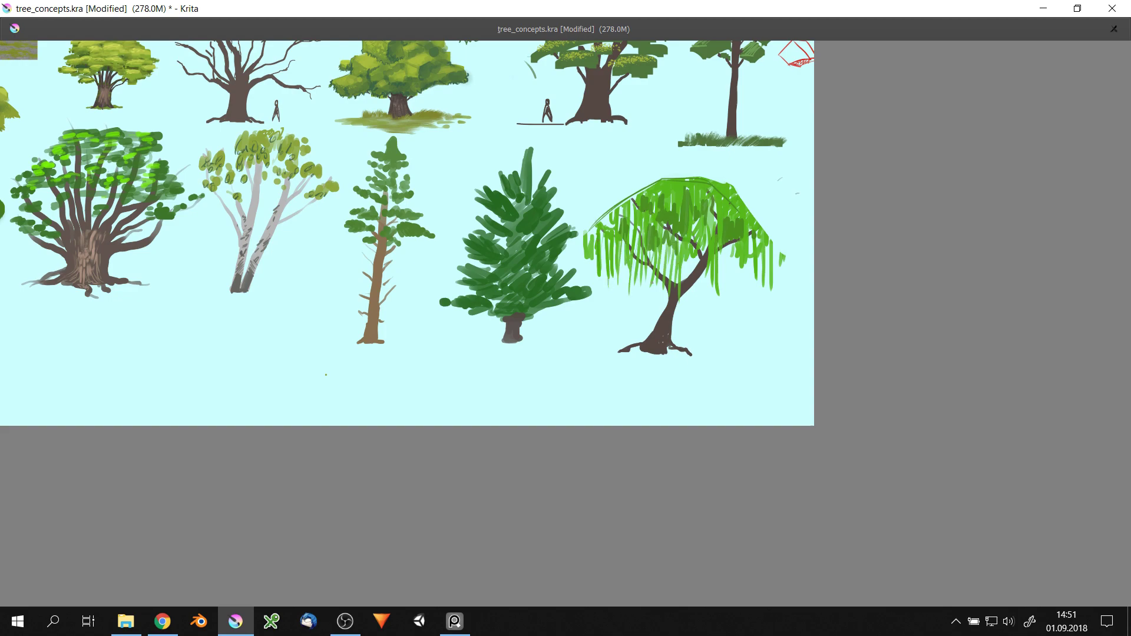
pyautogui.scroll(-2, 707, 223)
pyautogui.scroll(3, 673, 213)
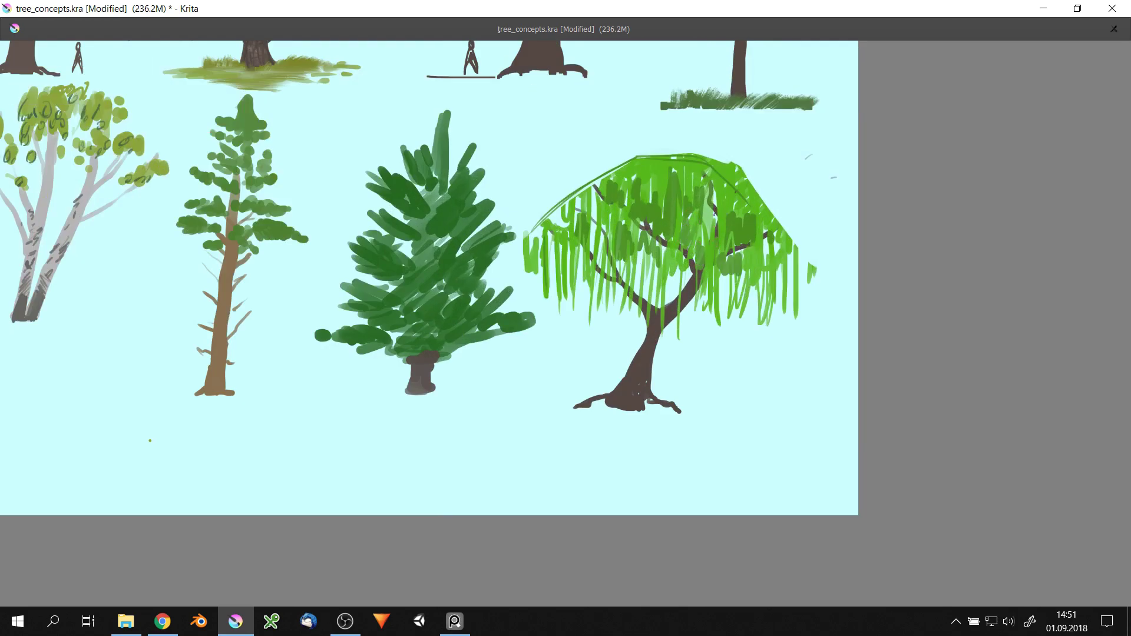
pyautogui.moveTo(745, 154); pyautogui.dragTo(601, 177)
# - Add drooping strands on the canopy's sides, lower-left and darker ones inside
pyautogui.moveTo(765, 206); pyautogui.dragTo(812, 294)
pyautogui.moveTo(512, 256); pyautogui.dragTo(554, 283)
pyautogui.moveTo(560, 238)
pyautogui.mouseDown()
pyautogui.moveTo(666, 250)
pyautogui.moveTo(608, 154)
pyautogui.mouseUp()
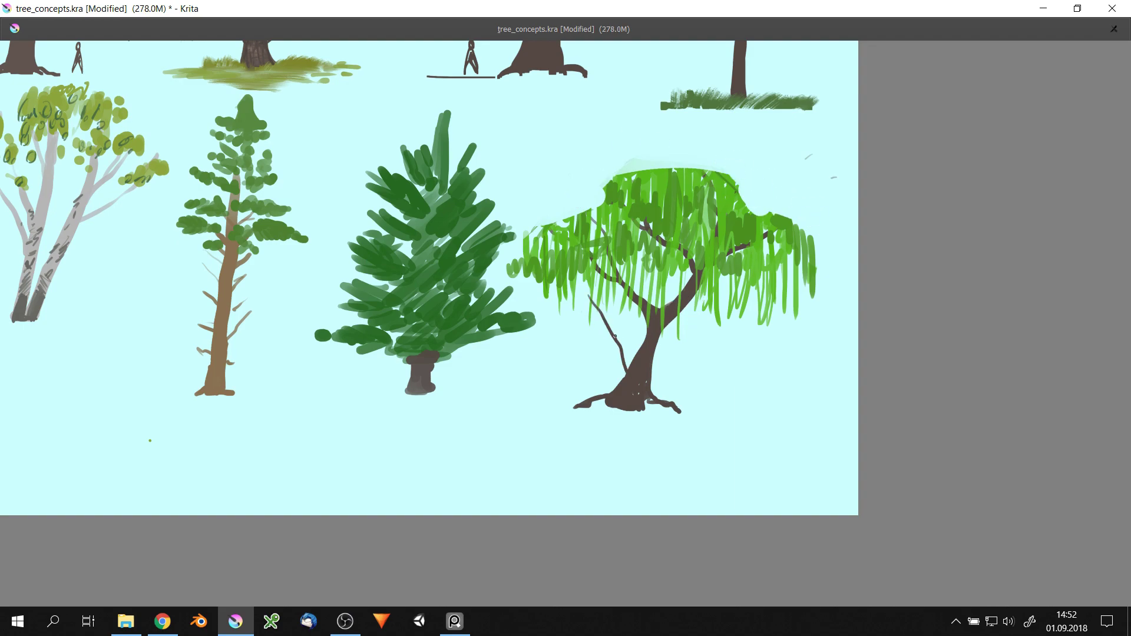
pyautogui.moveTo(580, 292); pyautogui.dragTo(600, 310)
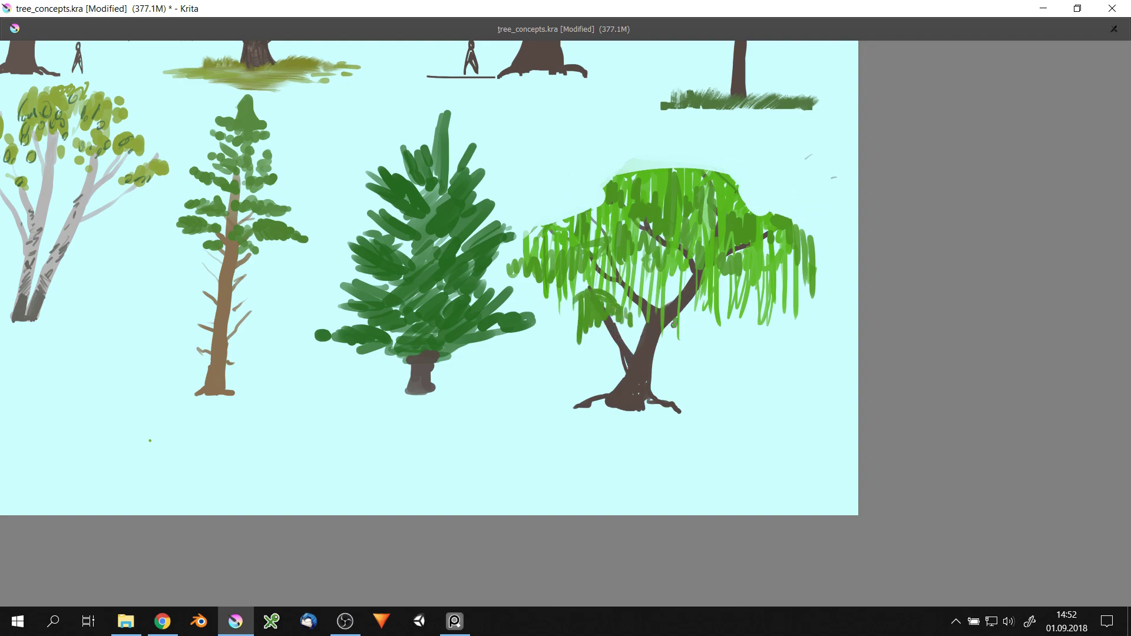
pyautogui.moveTo(672, 282); pyautogui.dragTo(733, 318)
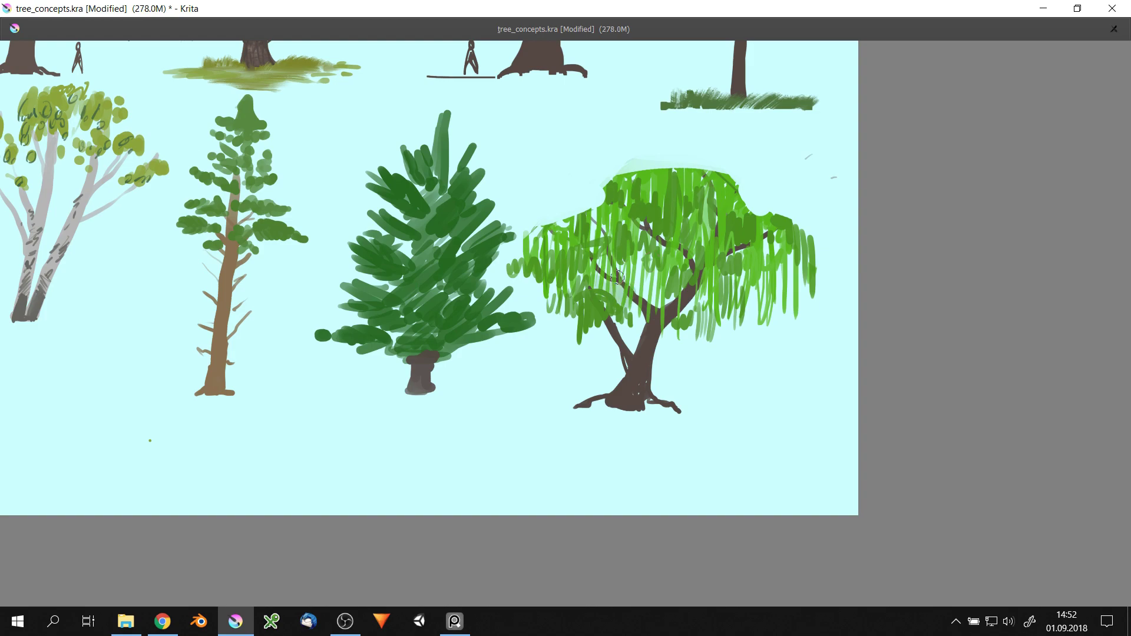
# - Delete the small round tree and move the dead tree left and up
pyautogui.press('-')
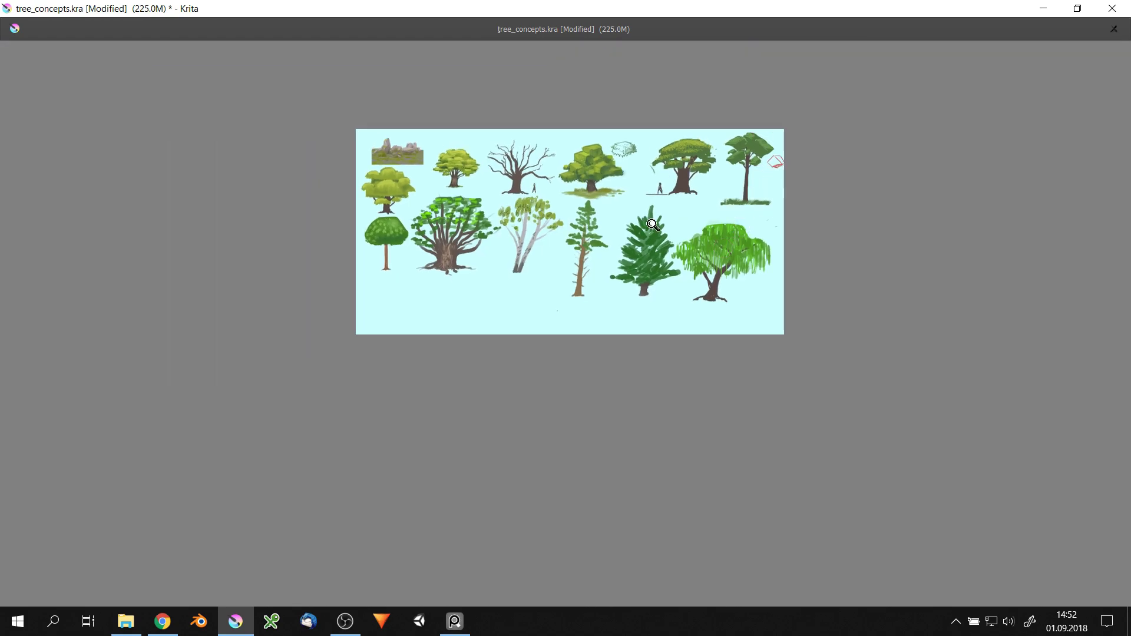
pyautogui.moveTo(653, 225); pyautogui.dragTo(590, 175)
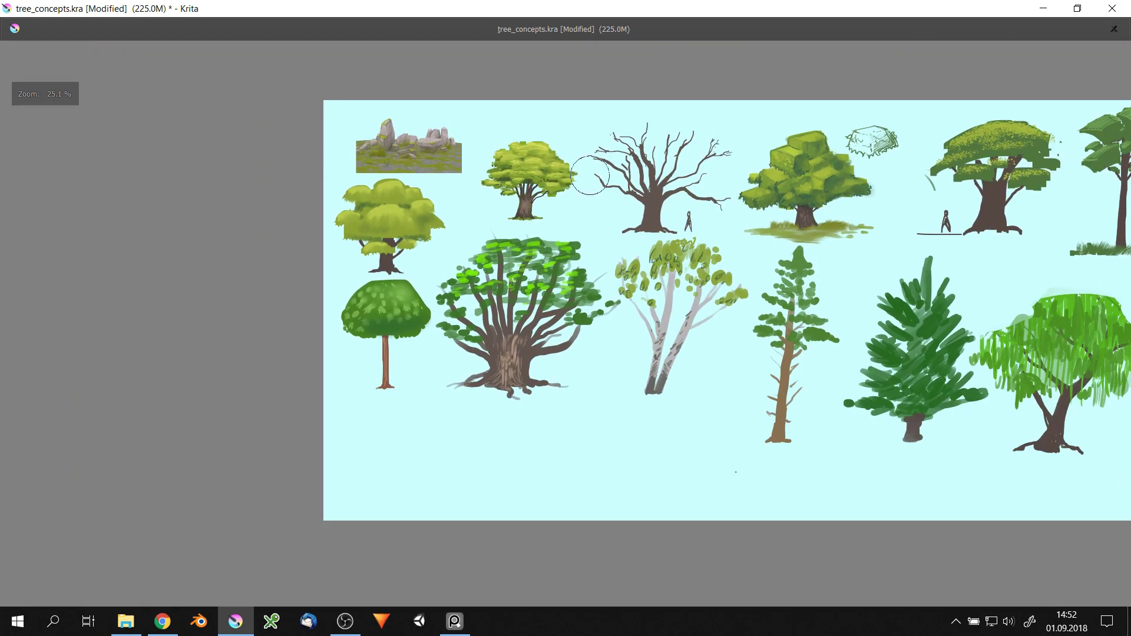
pyautogui.moveTo(526, 157); pyautogui.dragTo(518, 259)
pyautogui.press('Delete')
pyautogui.moveTo(806, 130); pyautogui.dragTo(623, 209)
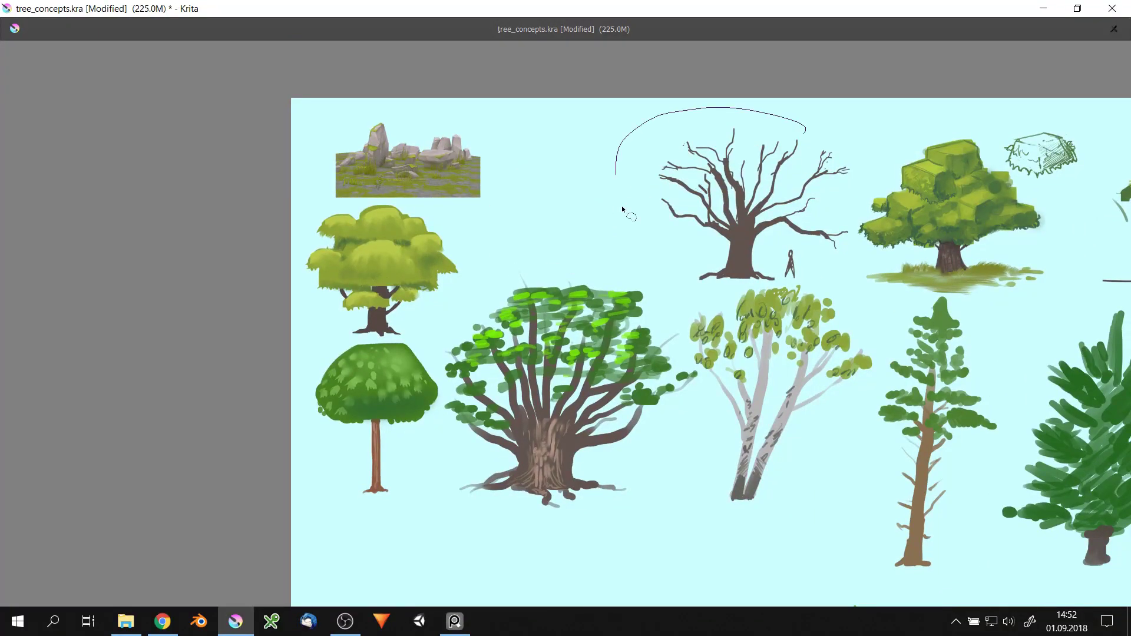
pyautogui.hotkey('ctrl', 't')
pyautogui.moveTo(811, 170); pyautogui.dragTo(644, 144)
pyautogui.press('Return')
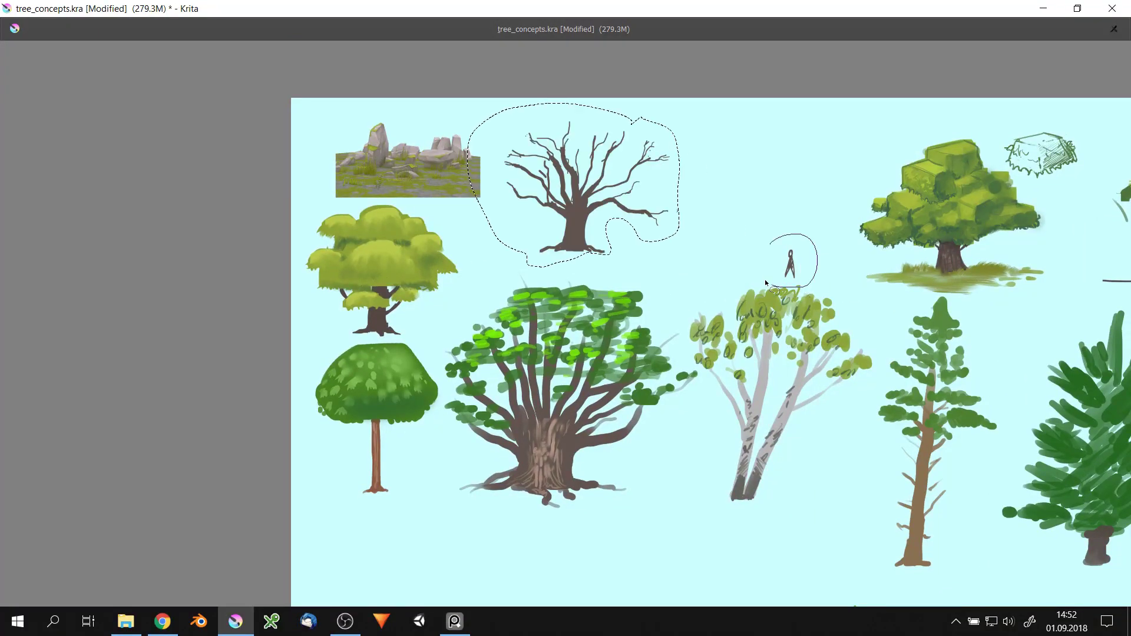
# - Delete the sketchy bush and move the blocky tree left and up
pyautogui.moveTo(699, 214); pyautogui.dragTo(575, 211)
pyautogui.moveTo(865, 141)
pyautogui.mouseDown()
pyautogui.moveTo(955, 126)
pyautogui.moveTo(929, 290)
pyautogui.mouseUp()
pyautogui.press('Delete')
pyautogui.hotkey('ctrl', 't')
pyautogui.moveTo(883, 184); pyautogui.dragTo(722, 151)
pyautogui.press('Return')
# - Delete the acacia and red cube, and move the tall tree into the top row
pyautogui.moveTo(827, 201); pyautogui.dragTo(621, 186)
pyautogui.moveTo(754, 277); pyautogui.dragTo(766, 283)
pyautogui.press('Delete')
pyautogui.press('-')
pyautogui.moveTo(966, 136)
pyautogui.mouseDown()
pyautogui.moveTo(930, 173)
pyautogui.moveTo(480, 190)
pyautogui.mouseUp()
pyautogui.hotkey('ctrl', 't')
pyautogui.press('Return')
pyautogui.moveTo(908, 189); pyautogui.dragTo(904, 195)
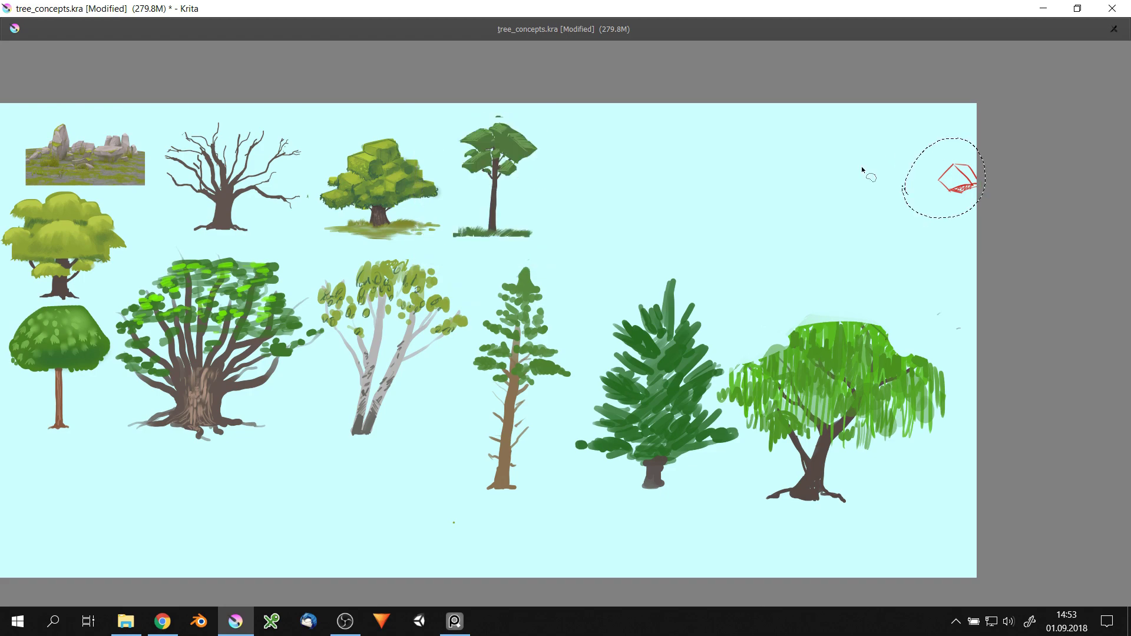
pyautogui.press('Delete')
# - Move the lollipop-shaped tree into the top row
pyautogui.moveTo(543, 220); pyautogui.dragTo(712, 213)
pyautogui.moveTo(268, 436); pyautogui.dragTo(278, 349)
pyautogui.hotkey('ctrl', 't')
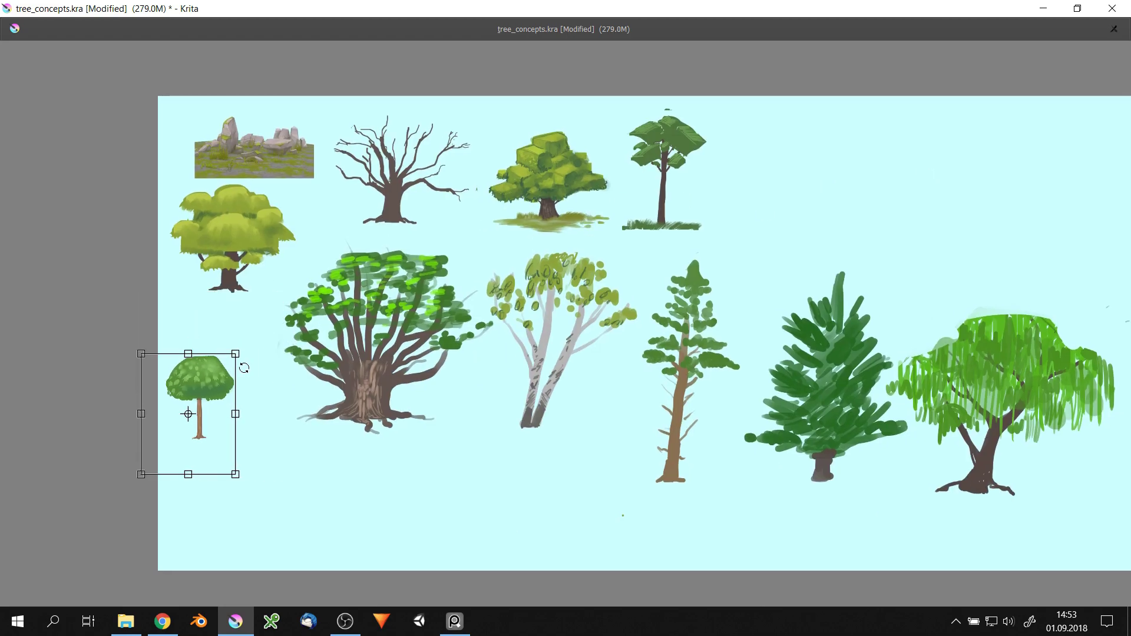
pyautogui.moveTo(231, 419)
pyautogui.mouseDown()
pyautogui.moveTo(737, 242)
pyautogui.moveTo(759, 252)
pyautogui.mouseUp()
pyautogui.press('Return')
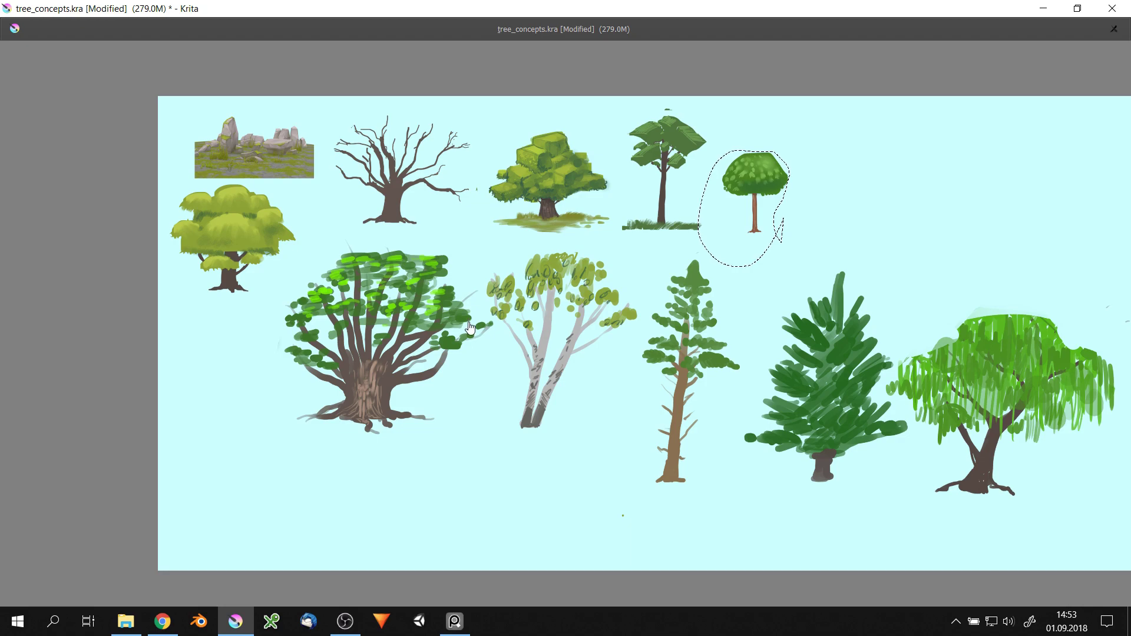
# - Shrink the big spreading tree into the top right and shrink the birch
pyautogui.moveTo(484, 312); pyautogui.dragTo(465, 415)
pyautogui.hotkey('ctrl', 't')
pyautogui.moveTo(377, 354)
pyautogui.mouseDown()
pyautogui.moveTo(879, 158)
pyautogui.moveTo(788, 144)
pyautogui.mouseUp()
pyautogui.press('Return')
pyautogui.hotkey('ctrl', 't')
pyautogui.moveTo(522, 305)
pyautogui.mouseDown()
pyautogui.moveTo(530, 280)
pyautogui.moveTo(484, 386)
pyautogui.moveTo(879, 240)
pyautogui.moveTo(470, 333)
pyautogui.moveTo(229, 353)
pyautogui.mouseUp()
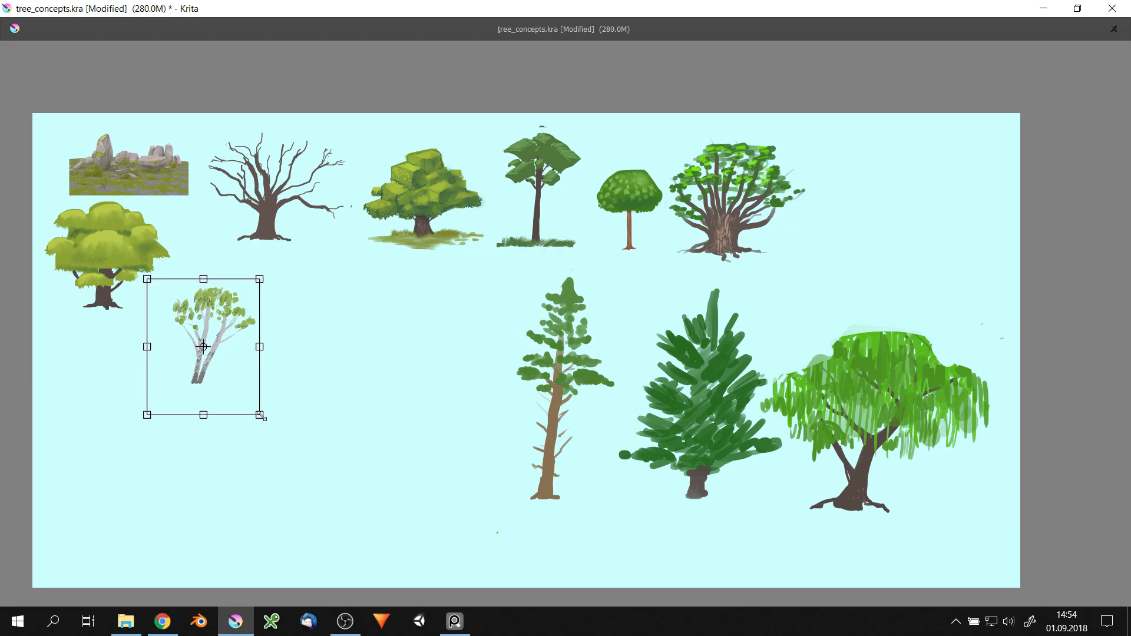
pyautogui.press('Return')
# - Shrink the tall pine and move it beside the birch
pyautogui.moveTo(606, 262)
pyautogui.mouseDown()
pyautogui.moveTo(549, 545)
pyautogui.moveTo(619, 260)
pyautogui.mouseUp()
pyautogui.hotkey('ctrl', 't')
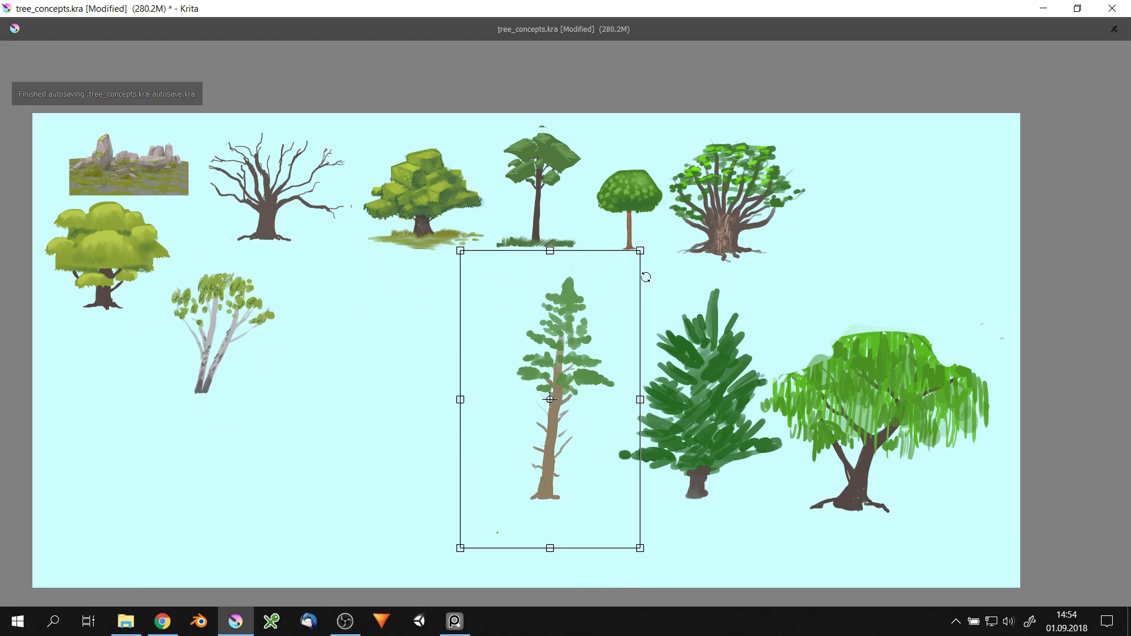
pyautogui.moveTo(639, 548); pyautogui.dragTo(580, 446)
pyautogui.moveTo(543, 325); pyautogui.dragTo(356, 319)
pyautogui.press('Return')
# - Shrink the bushy pine and place it beside the tall pine
pyautogui.press('-')
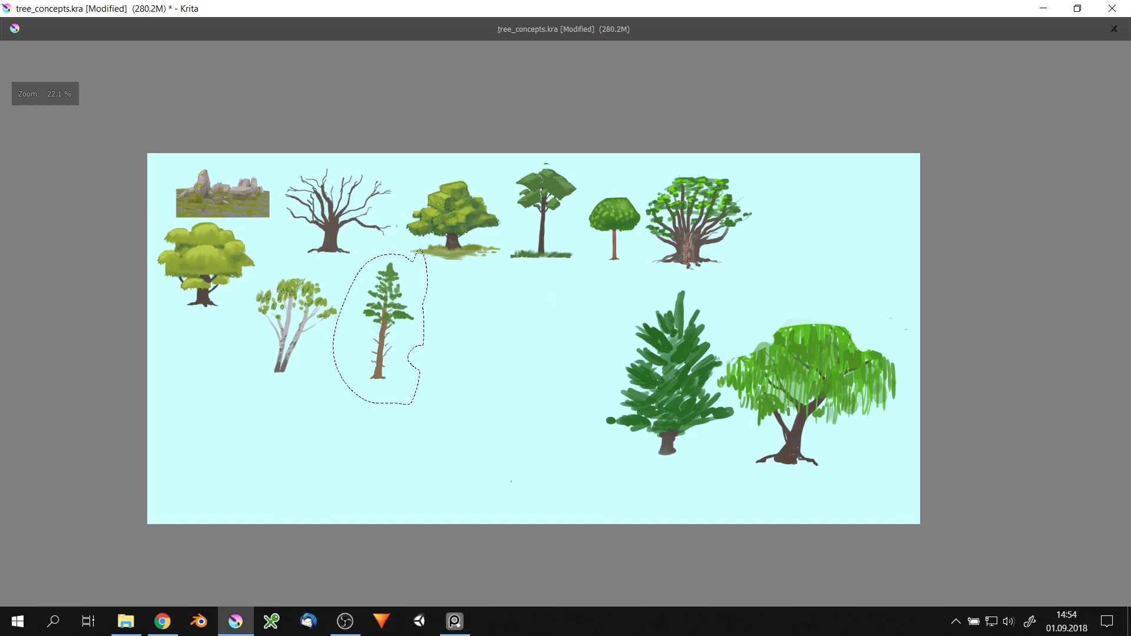
pyautogui.moveTo(710, 280)
pyautogui.mouseDown()
pyautogui.moveTo(574, 379)
pyautogui.moveTo(714, 282)
pyautogui.moveTo(689, 324)
pyautogui.mouseUp()
pyautogui.hotkey('ctrl', 't')
pyautogui.moveTo(636, 406); pyautogui.dragTo(476, 323)
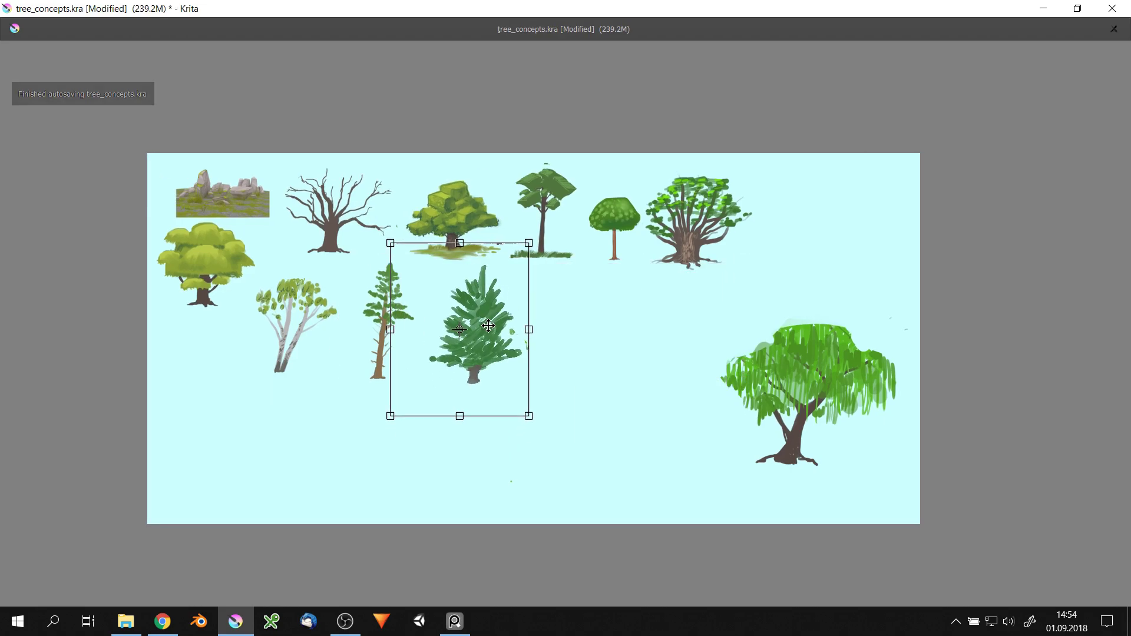
pyautogui.moveTo(528, 239); pyautogui.dragTo(528, 266)
pyautogui.hotkey('ctrl', 'z')
pyautogui.press('Return')
# - Resize and reposition the willow, then transform the entire tree layer
pyautogui.moveTo(843, 303)
pyautogui.mouseDown()
pyautogui.moveTo(885, 295)
pyautogui.moveTo(814, 387)
pyautogui.moveTo(630, 282)
pyautogui.mouseUp()
pyautogui.hotkey('ctrl', 't')
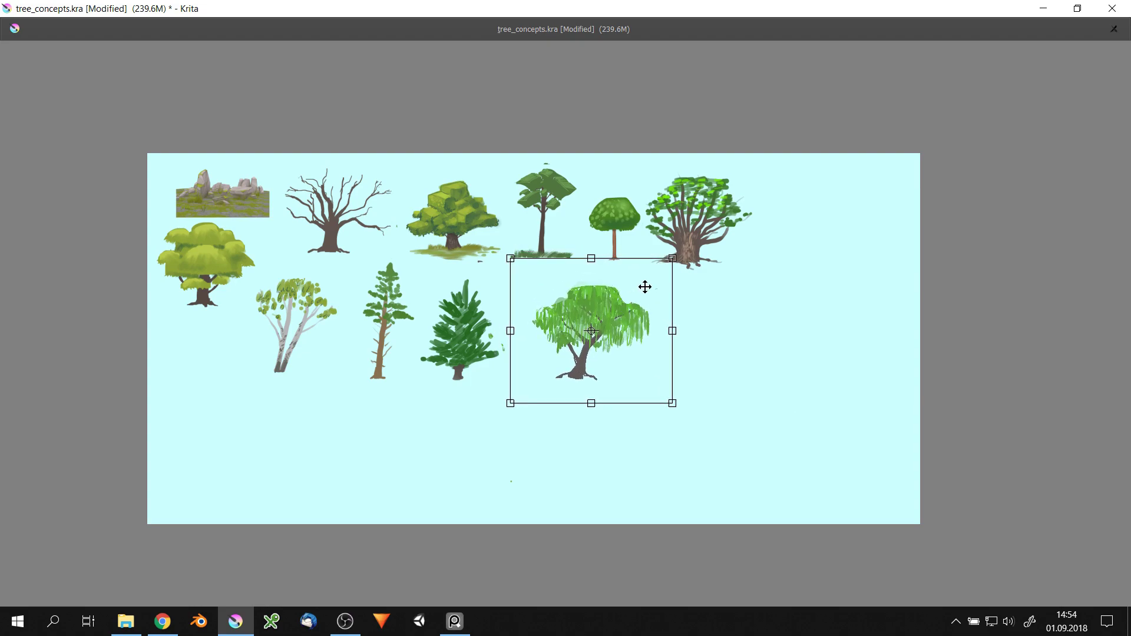
pyautogui.press('Return')
pyautogui.hotkey('ctrl', 't')
pyautogui.scroll(-3, 750, 407)
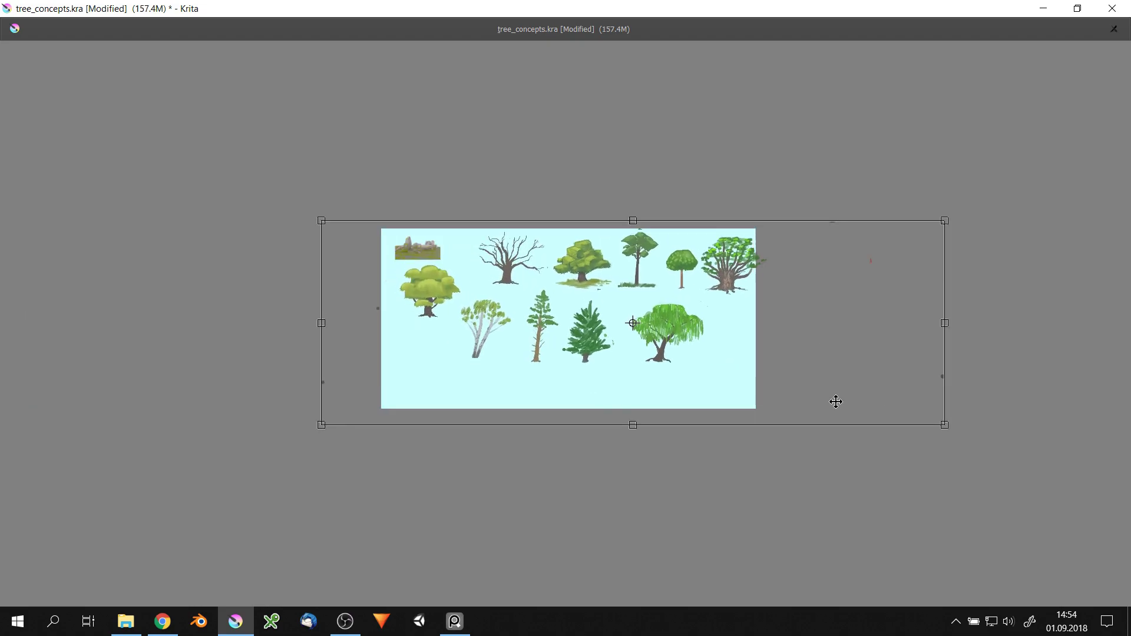
pyautogui.press('Delete')
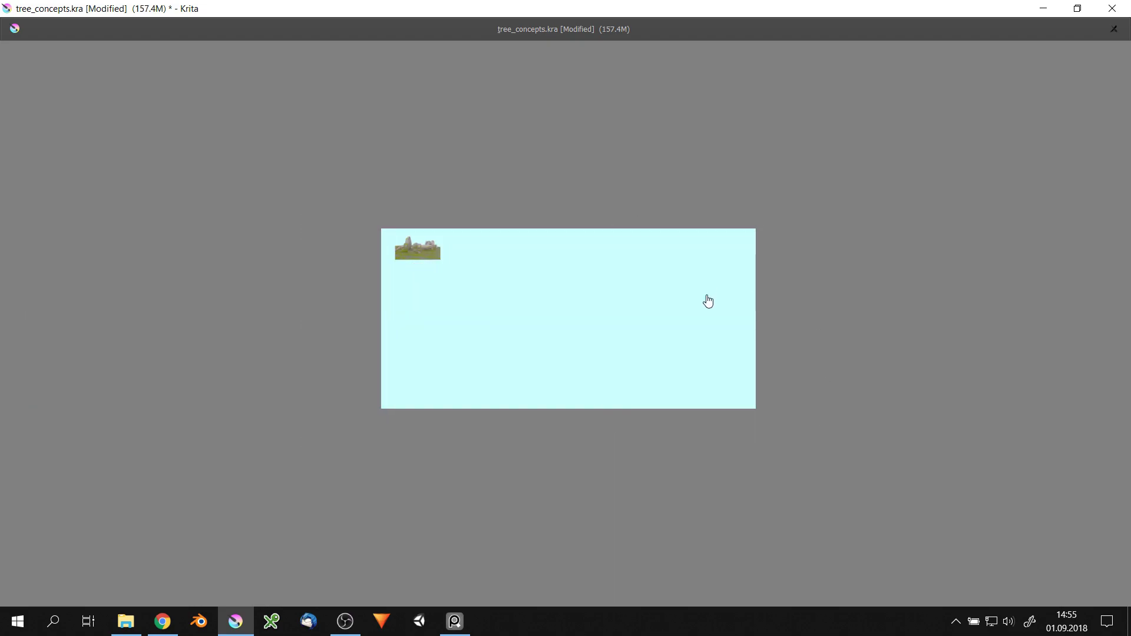
# - Restore the vanished trees and full interface, then save the tree concept sheet
pyautogui.hotkey('ctrl', 'z')
pyautogui.press('Tab')
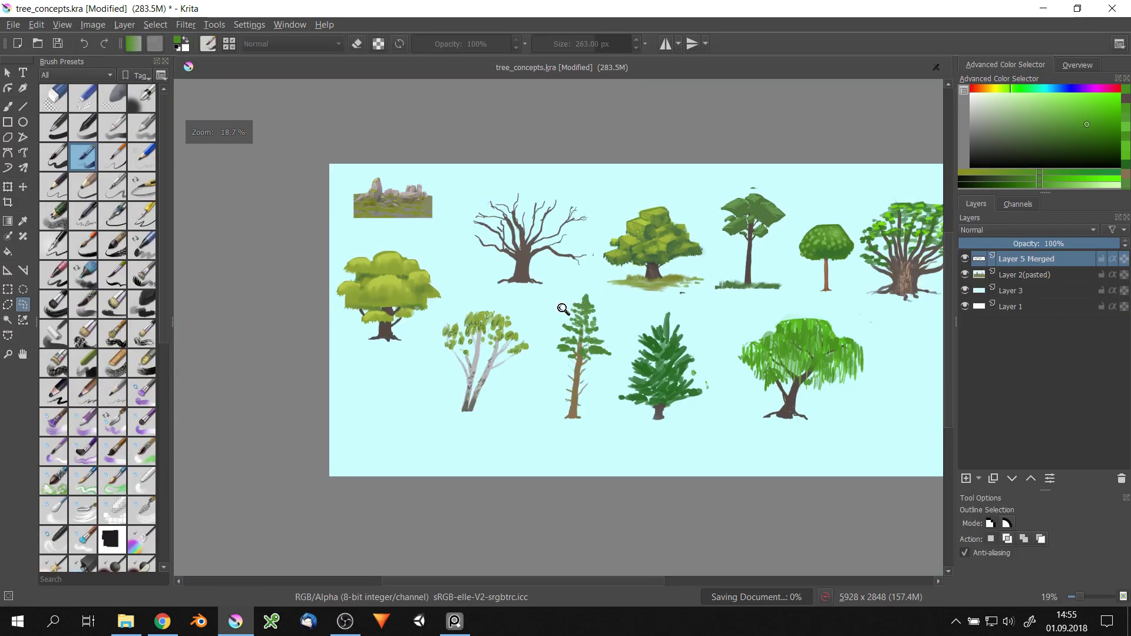
pyautogui.press('b')
pyautogui.scroll(5, 732, 429)
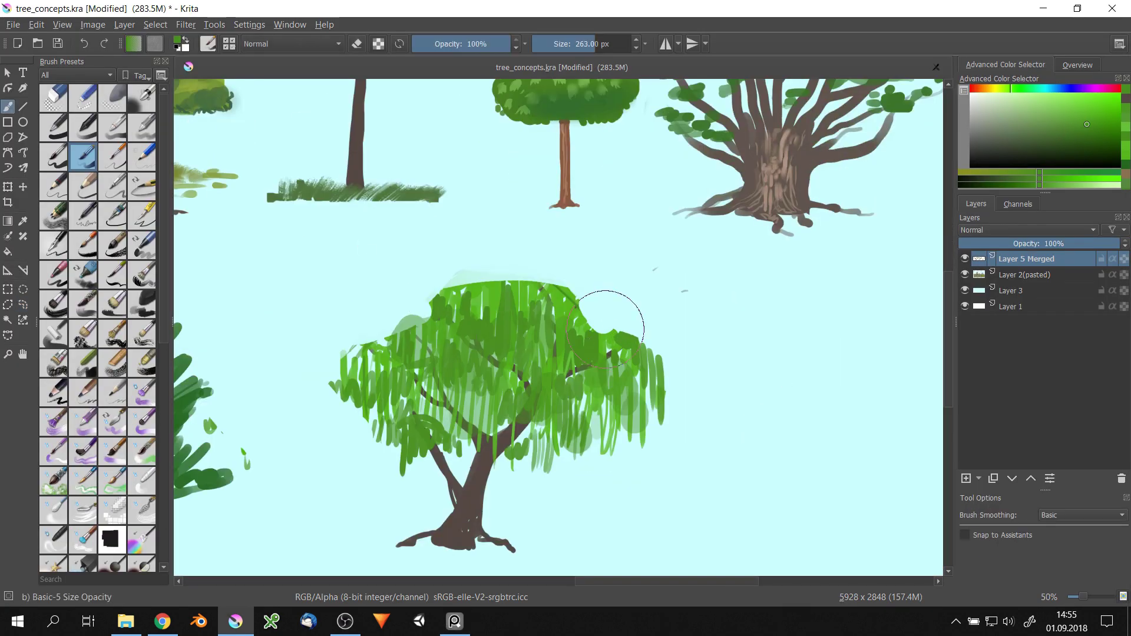
pyautogui.press('[')
pyautogui.press('[')
pyautogui.press('[')
pyautogui.scroll(-2, 635, 262)
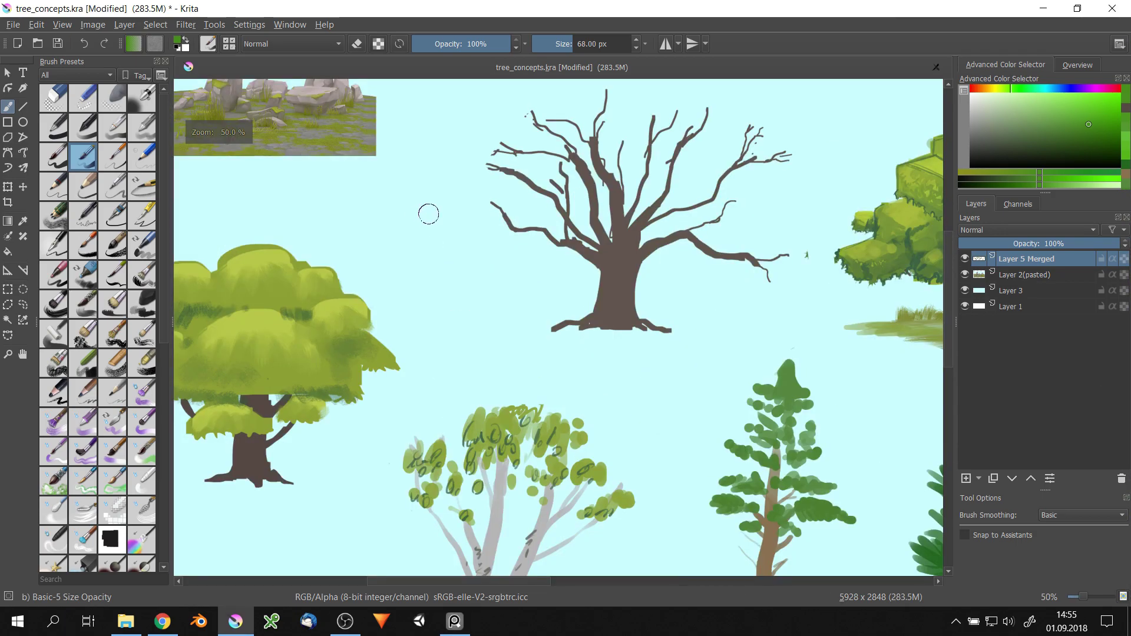
pyautogui.scroll(-2, 428, 214)
pyautogui.scroll(-2, 530, 247)
pyautogui.scroll(2, 566, 259)
pyautogui.hotkey('ctrl', 's')
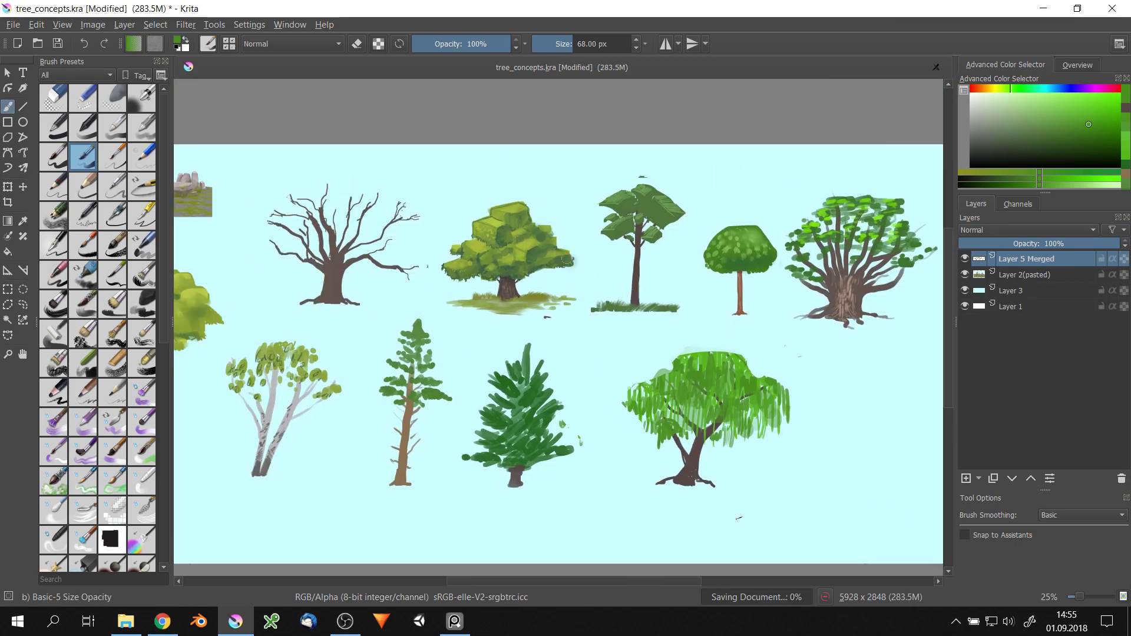
# - Paint tapered brown roots along the bare tree's trunk base with a small brush
pyautogui.scroll(2, 345, 248)
pyautogui.scroll(3, 345, 247)
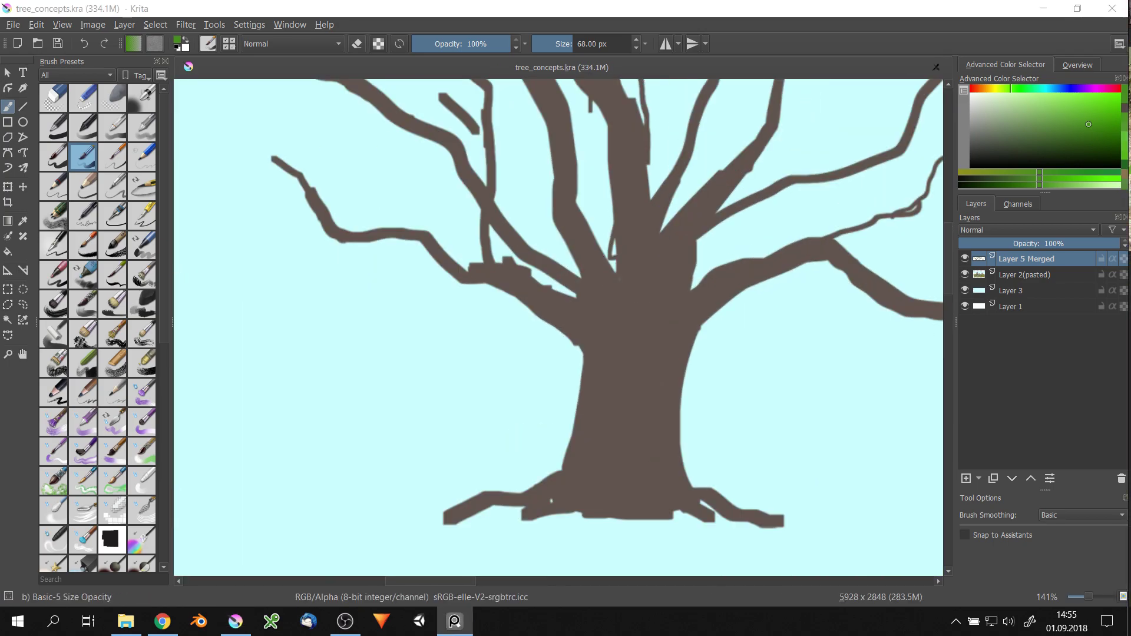
pyautogui.scroll(-2, 803, 439)
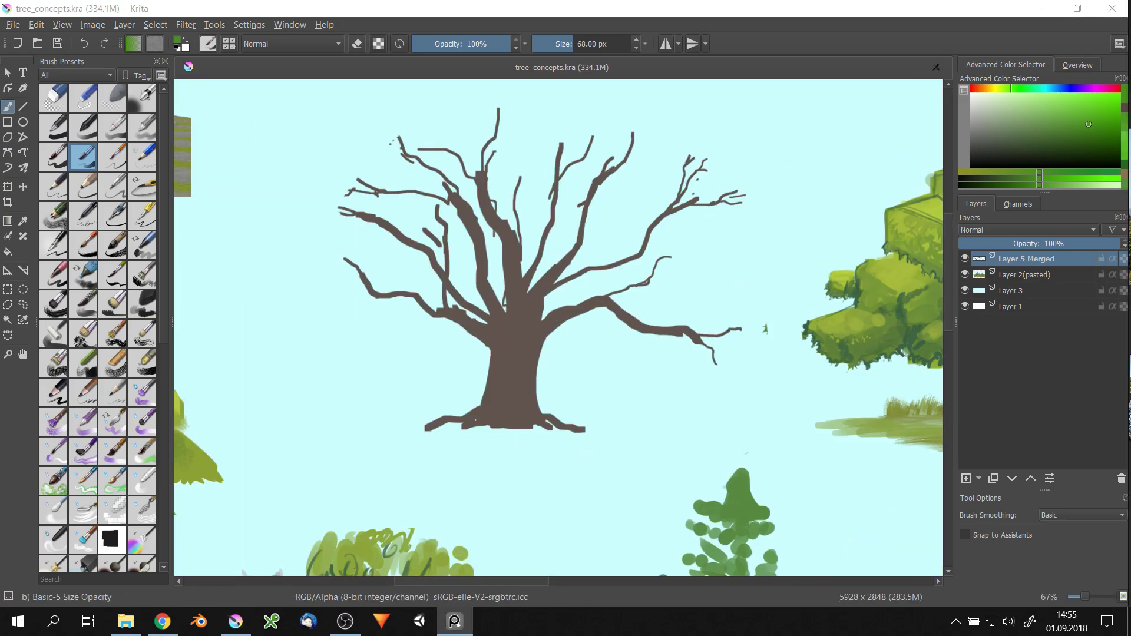
pyautogui.scroll(3, 505, 369)
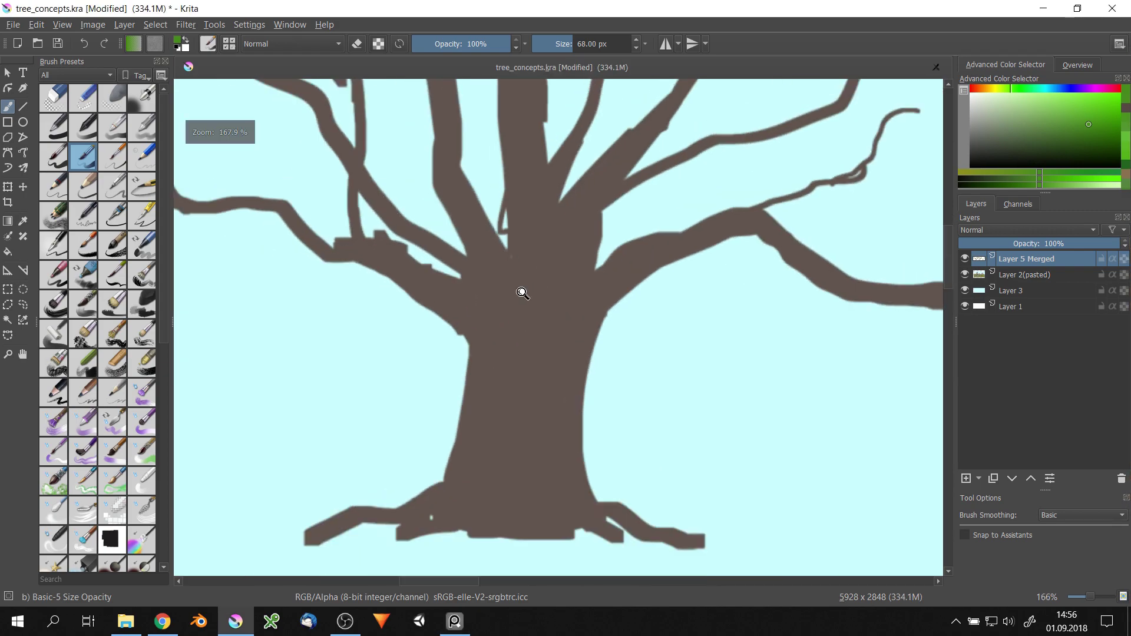
pyautogui.rightClick(629, 236)
pyautogui.click(657, 175)
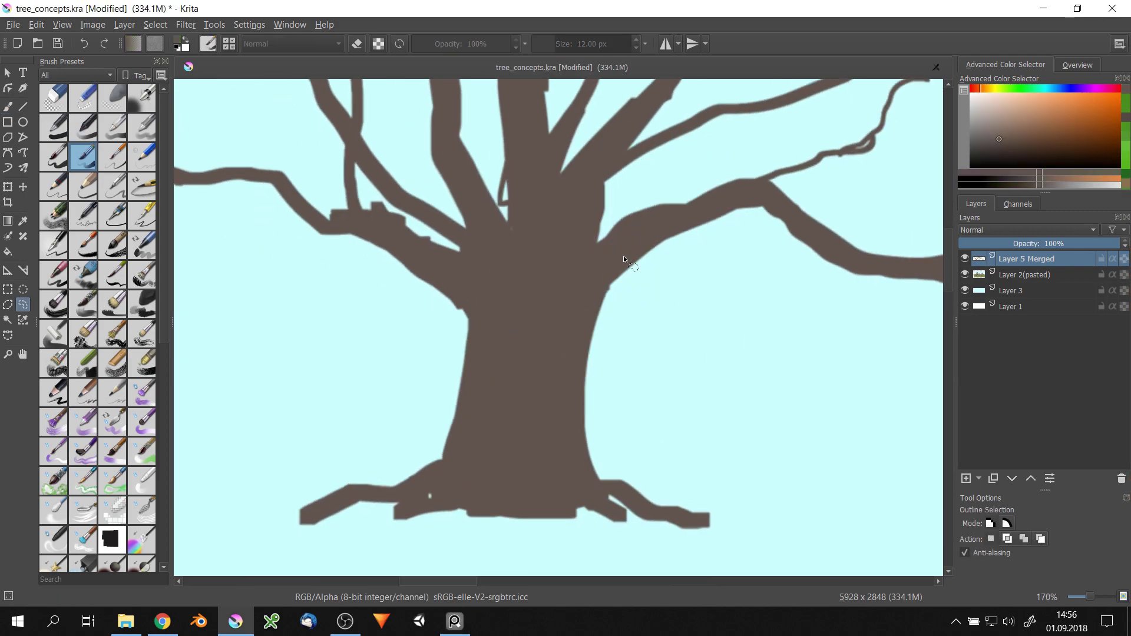
pyautogui.scroll(2, 404, 518)
pyautogui.press('[')
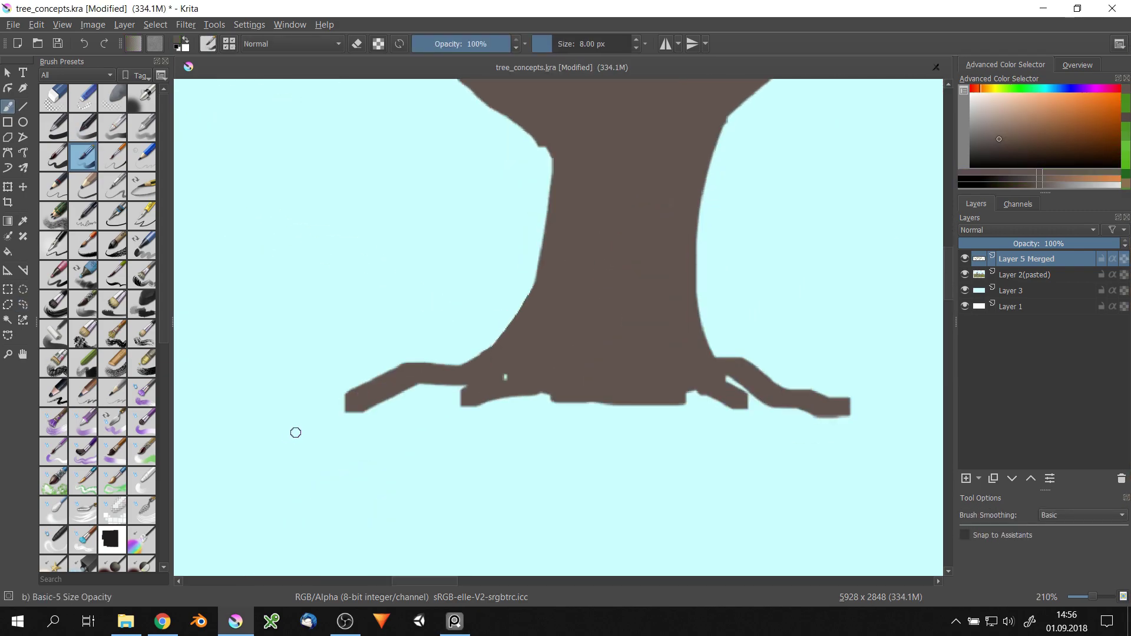
pyautogui.moveTo(280, 438); pyautogui.dragTo(481, 381)
pyautogui.moveTo(436, 413); pyautogui.dragTo(766, 406)
# - Shade the trunk with light brown and blend it smoothly with a soft brush
pyautogui.press(']')
pyautogui.scroll(-2, 617, 274)
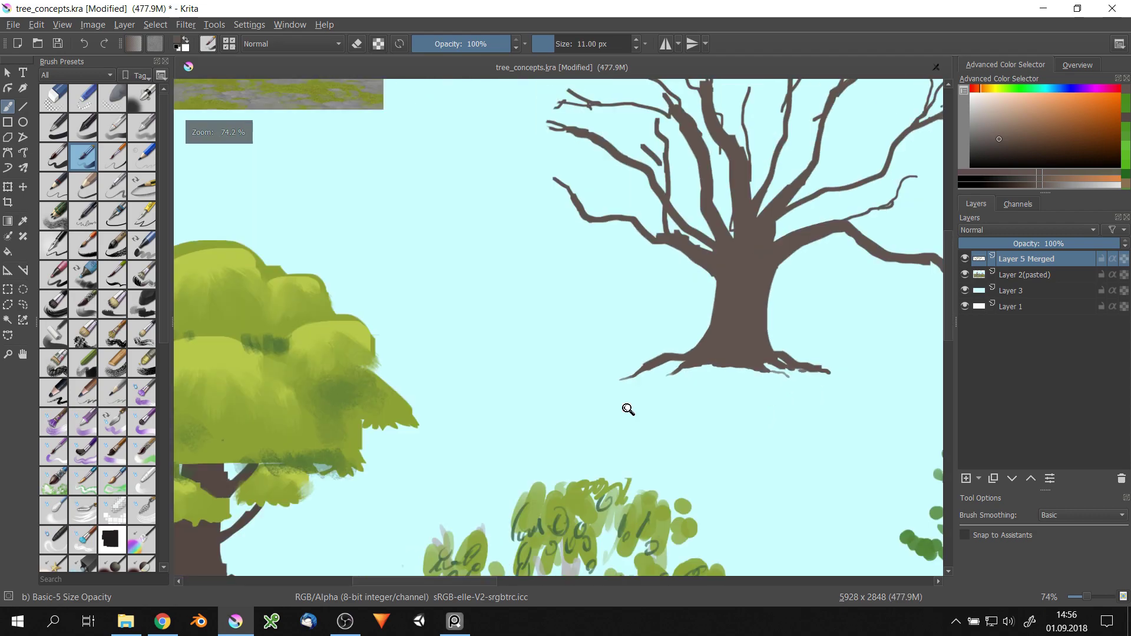
pyautogui.press('l')
pyautogui.press(']')
pyautogui.press(']')
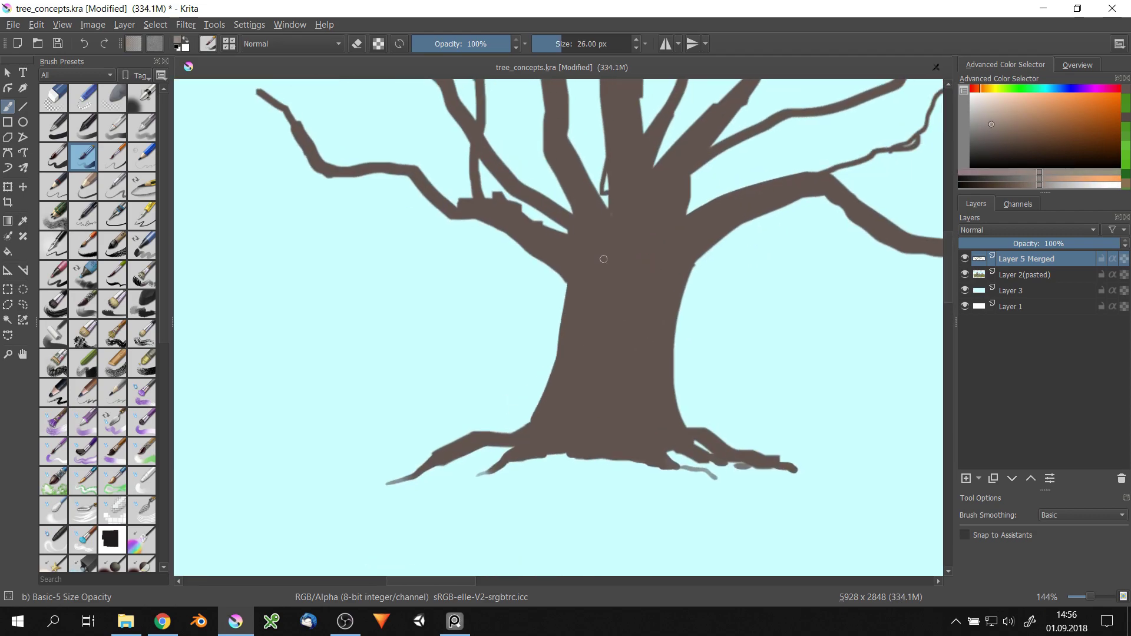
pyautogui.moveTo(633, 242)
pyautogui.mouseDown()
pyautogui.moveTo(602, 352)
pyautogui.moveTo(607, 448)
pyautogui.mouseUp()
pyautogui.moveTo(607, 353); pyautogui.dragTo(590, 406)
pyautogui.rightClick(651, 247)
pyautogui.click(601, 308)
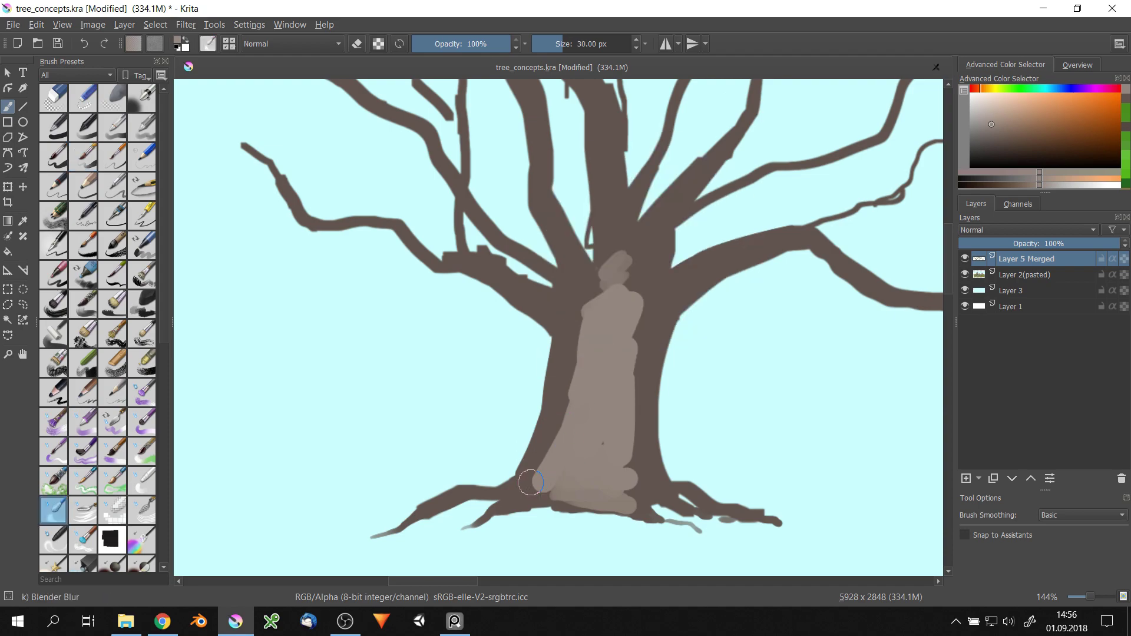
pyautogui.moveTo(583, 306)
pyautogui.mouseDown()
pyautogui.moveTo(631, 370)
pyautogui.moveTo(626, 239)
pyautogui.mouseUp()
# - Add a grainy chalk highlight along the tree's left branch
pyautogui.rightClick(652, 253)
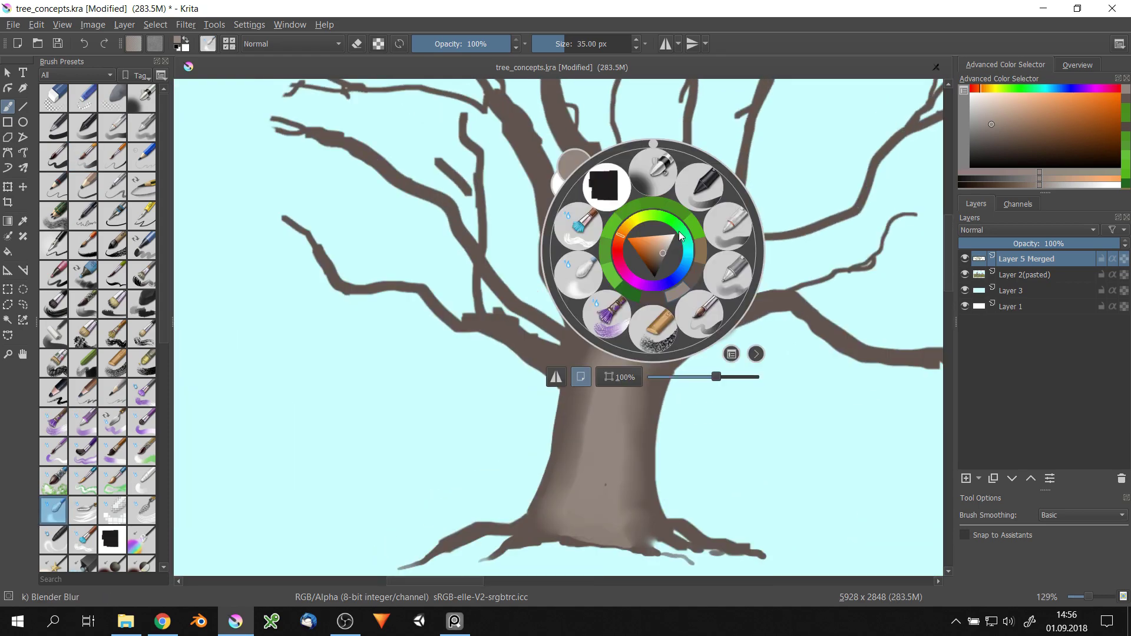
pyautogui.click(601, 244)
pyautogui.press('[')
pyautogui.press('[')
pyautogui.press('[')
pyautogui.moveTo(468, 322)
pyautogui.mouseDown()
pyautogui.moveTo(533, 347)
pyautogui.moveTo(556, 266)
pyautogui.mouseUp()
pyautogui.press('[')
# - Paint a dark bark crack down the trunk with the basic round brush
pyautogui.scroll(1, 660, 297)
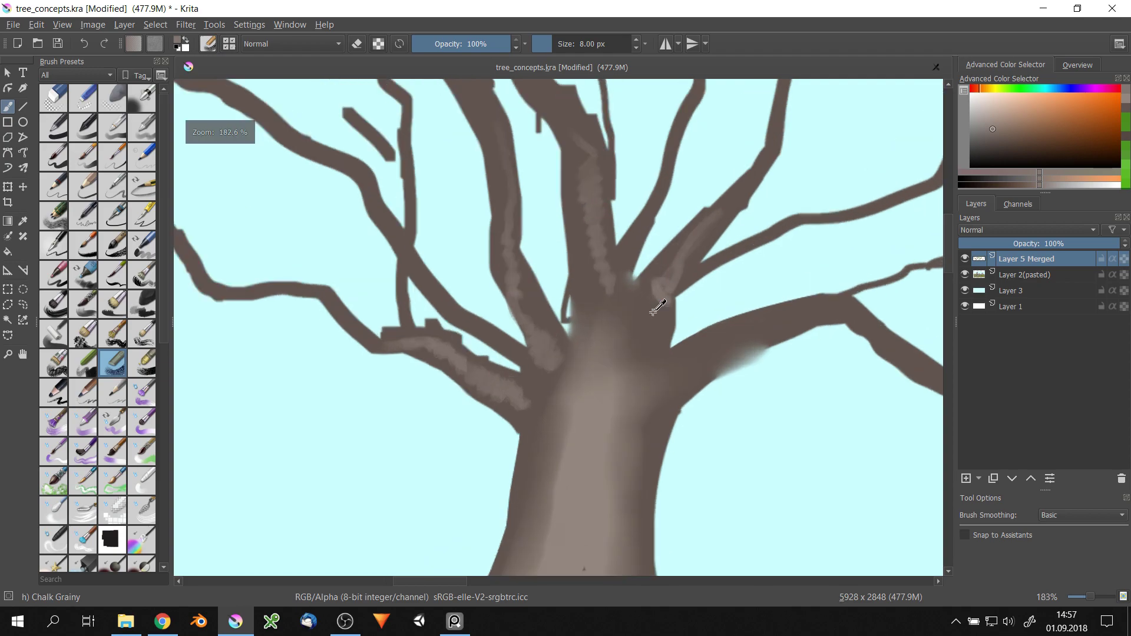
pyautogui.rightClick(683, 303)
pyautogui.click(613, 321)
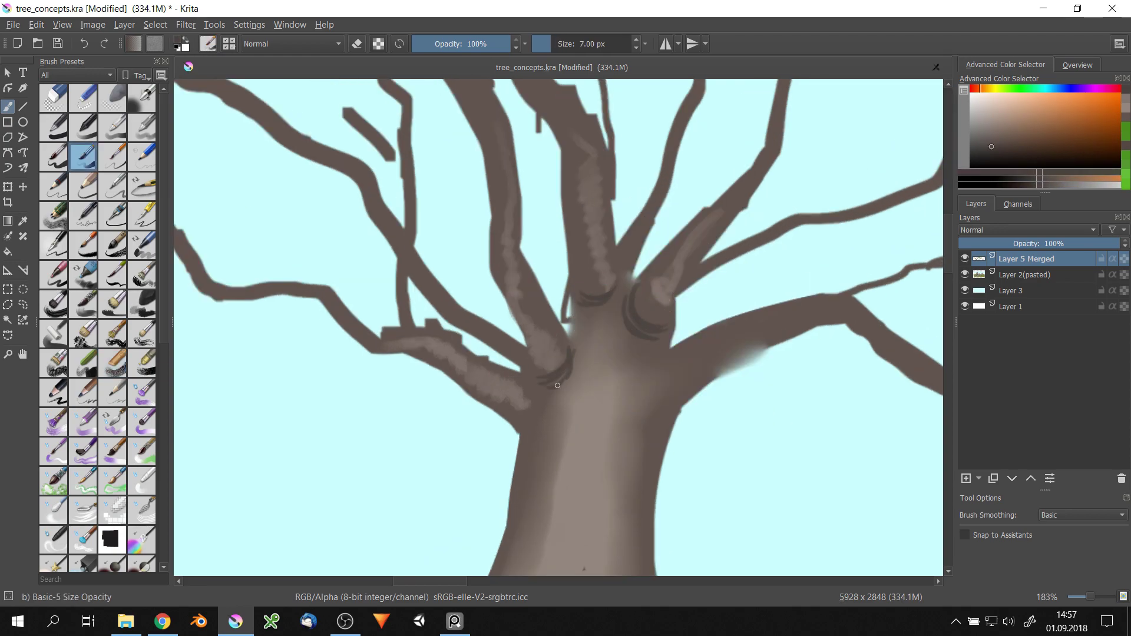
pyautogui.scroll(-1, 522, 357)
pyautogui.moveTo(521, 356)
pyautogui.mouseDown()
pyautogui.moveTo(520, 239)
pyautogui.moveTo(481, 411)
pyautogui.mouseUp()
pyautogui.press('[')
pyautogui.press('[')
pyautogui.press(']')
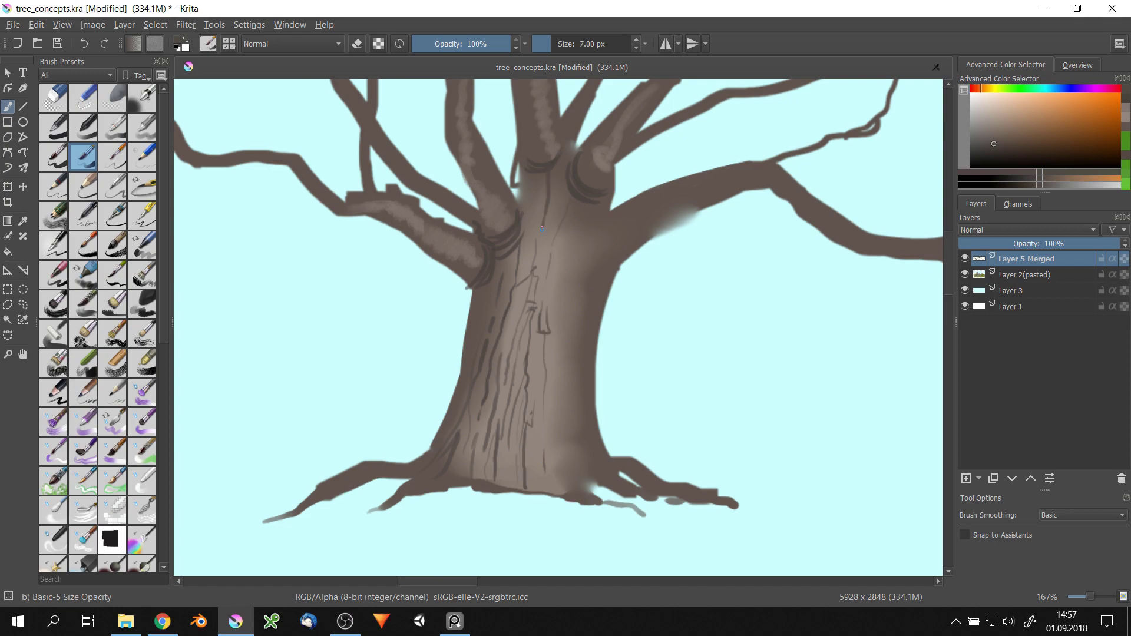
pyautogui.scroll(-5, 519, 427)
pyautogui.scroll(6, 569, 242)
pyautogui.press('[')
pyautogui.press('[')
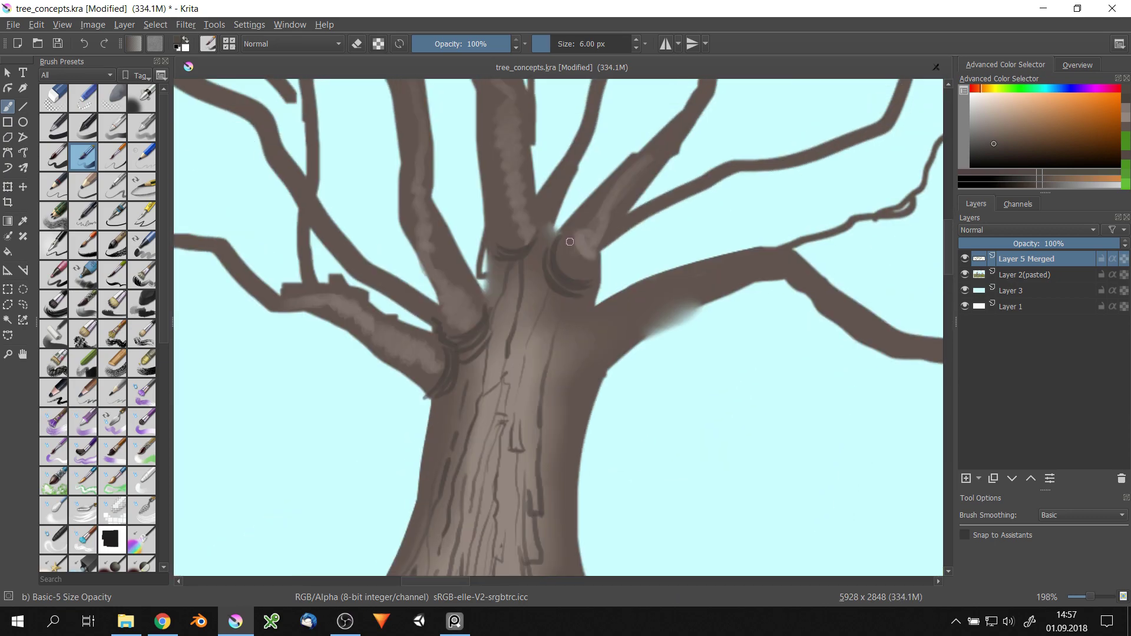
# - Paint olive-green moss patches on the trunk's centre and left side
pyautogui.moveTo(530, 260); pyautogui.dragTo(522, 71)
pyautogui.scroll(2, 519, 285)
pyautogui.press(']')
pyautogui.press(']')
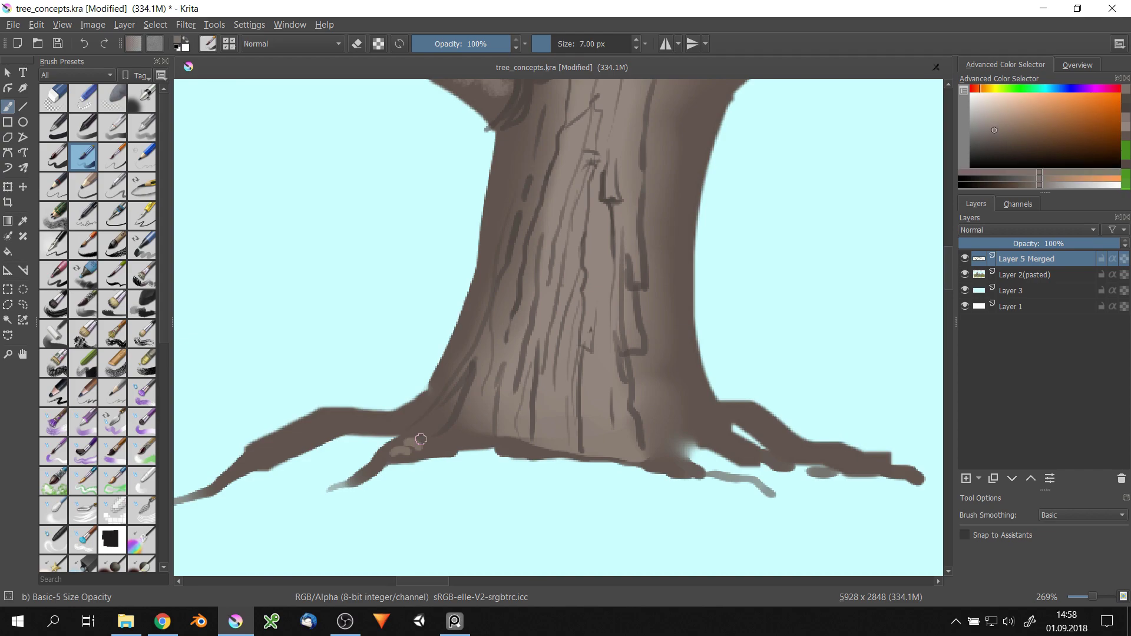
pyautogui.click(1039, 143)
pyautogui.moveTo(502, 362); pyautogui.dragTo(508, 351)
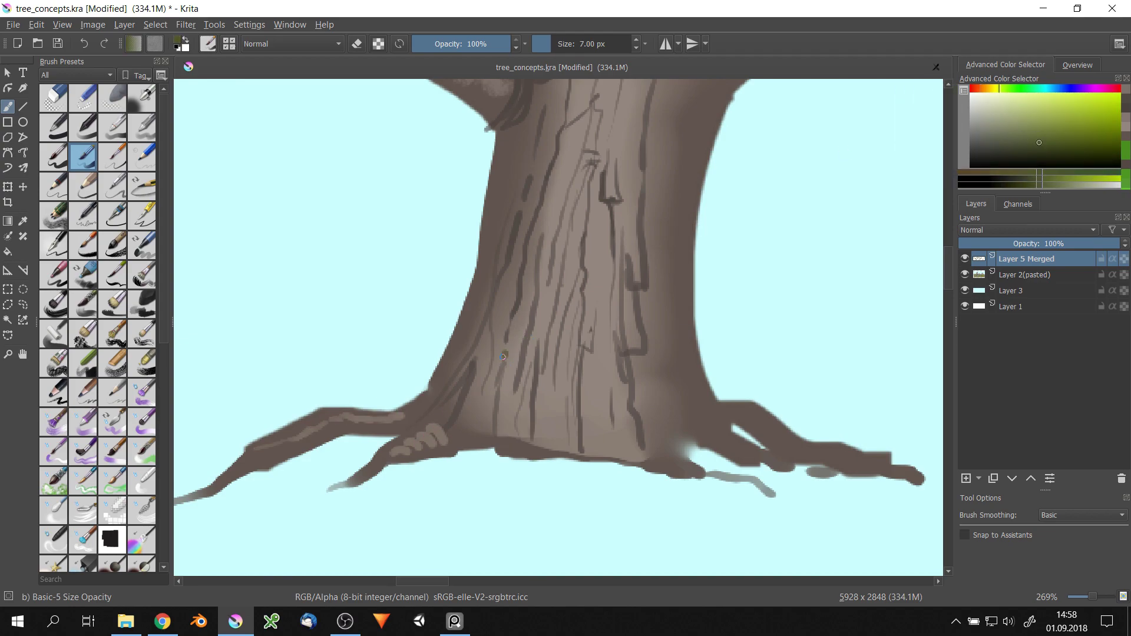
pyautogui.press(']')
pyautogui.press(']')
pyautogui.press(']')
pyautogui.moveTo(648, 283)
pyautogui.mouseDown()
pyautogui.moveTo(610, 318)
pyautogui.moveTo(608, 355)
pyautogui.mouseUp()
pyautogui.press('[')
pyautogui.moveTo(477, 189)
pyautogui.mouseDown()
pyautogui.moveTo(458, 235)
pyautogui.moveTo(488, 321)
pyautogui.mouseUp()
# - Paint dark brown bark lines on the upper and lower trunk
pyautogui.scroll(-5, 551, 296)
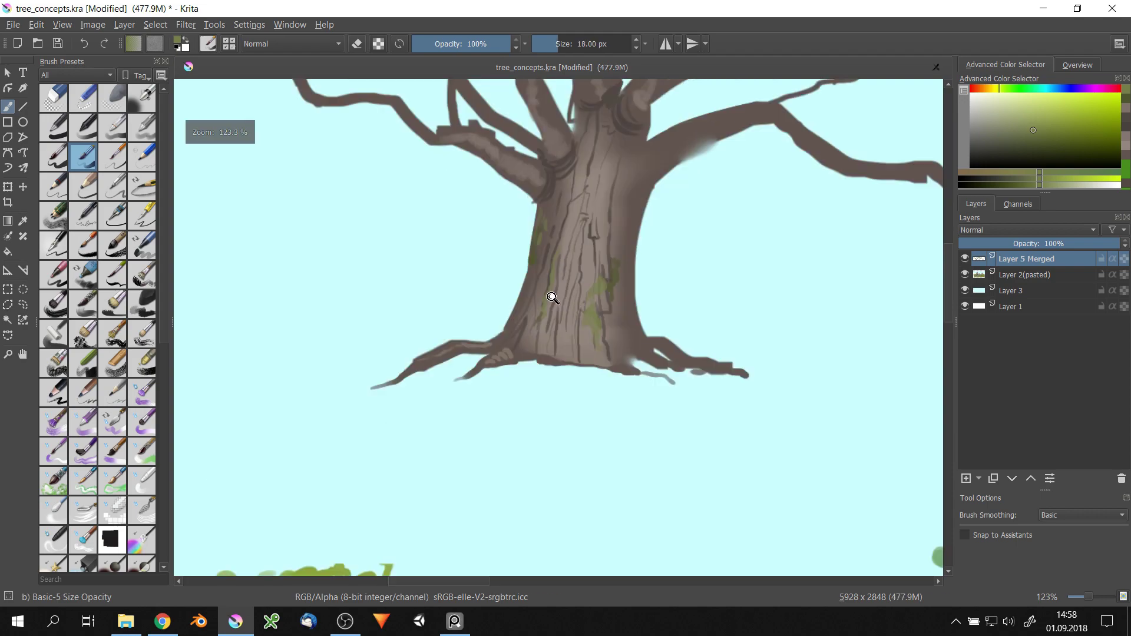
pyautogui.scroll(5, 599, 156)
pyautogui.keyDown('ctrl'); pyautogui.click(662, 186); pyautogui.keyUp('ctrl')
pyautogui.scroll(-3, 662, 187)
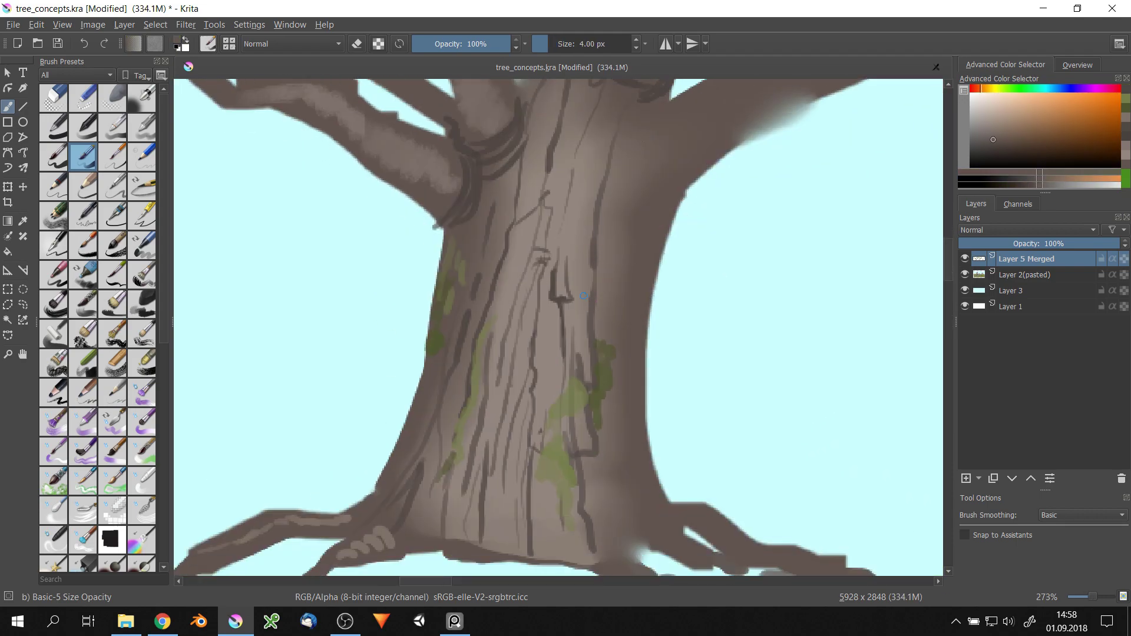
pyautogui.moveTo(578, 239); pyautogui.dragTo(578, 299)
pyautogui.press(']')
pyautogui.moveTo(550, 340); pyautogui.dragTo(551, 401)
pyautogui.scroll(-3, 543, 362)
pyautogui.scroll(3, 543, 362)
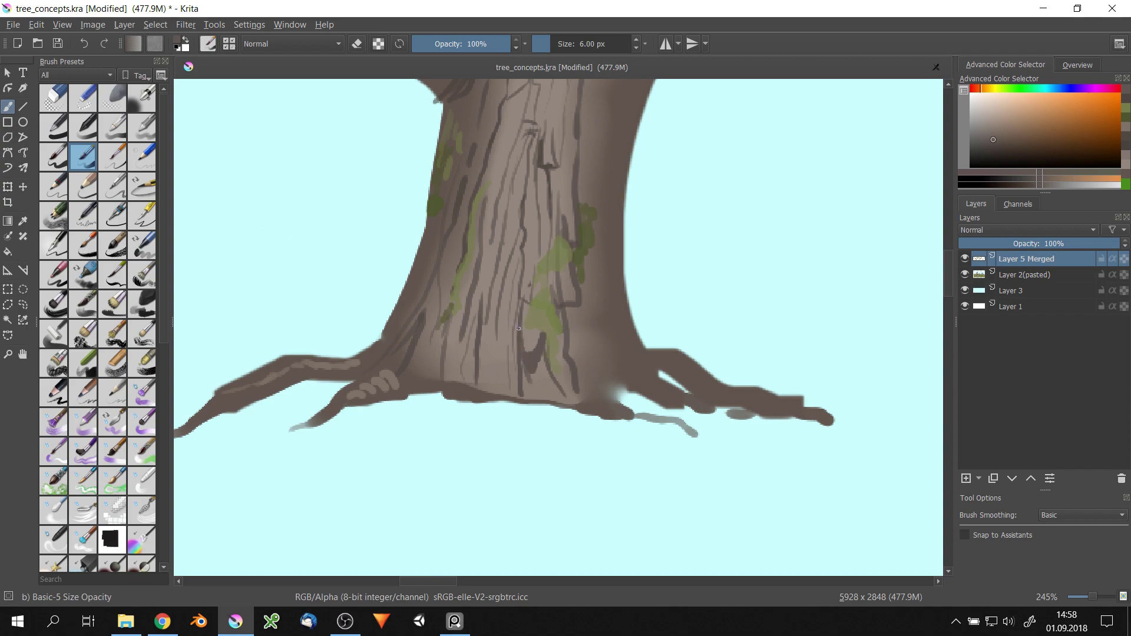
# - Paint a fine light highlight streak down the bark
pyautogui.press(']')
pyautogui.scroll(-3, 518, 328)
pyautogui.scroll(3, 564, 307)
pyautogui.scroll(-3, 564, 272)
pyautogui.scroll(4, 581, 257)
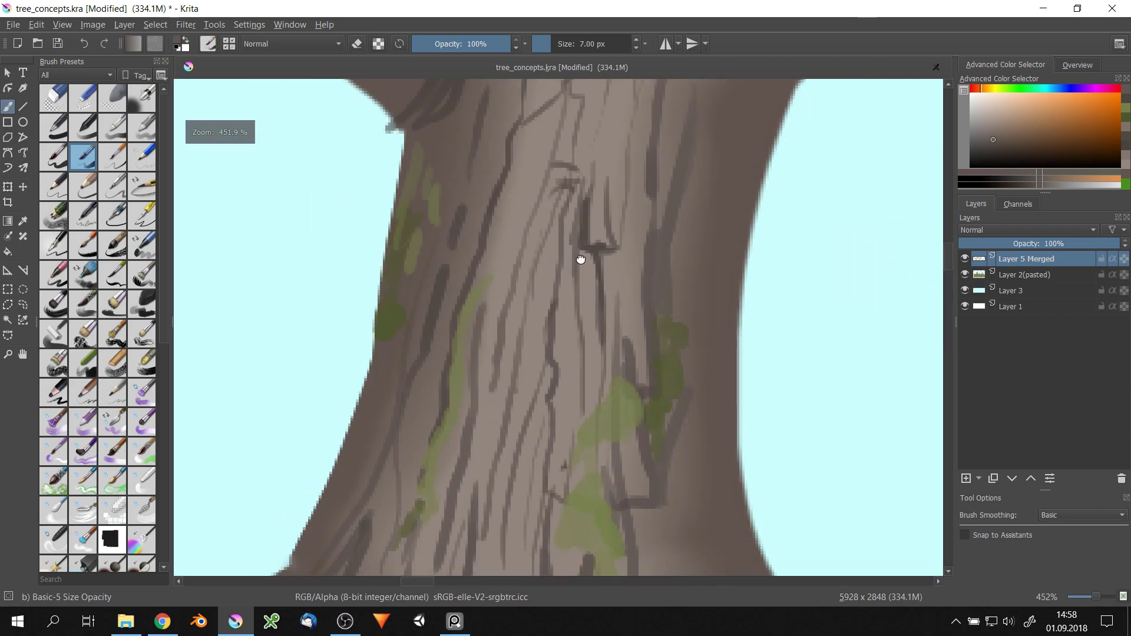
pyautogui.click(993, 112)
pyautogui.press('[')
pyautogui.press('[')
pyautogui.press('[')
pyautogui.moveTo(588, 259)
pyautogui.mouseDown()
pyautogui.moveTo(595, 277)
pyautogui.moveTo(548, 359)
pyautogui.mouseUp()
# - Add more light bark streaks on the upper trunk
pyautogui.press(']')
pyautogui.scroll(-3, 548, 359)
pyautogui.scroll(3, 564, 236)
pyautogui.moveTo(545, 231)
pyautogui.mouseDown()
pyautogui.moveTo(563, 217)
pyautogui.moveTo(548, 247)
pyautogui.mouseUp()
pyautogui.scroll(-3, 526, 242)
pyautogui.moveTo(575, 206)
pyautogui.mouseDown()
pyautogui.moveTo(601, 236)
pyautogui.moveTo(595, 318)
pyautogui.mouseUp()
pyautogui.scroll(-3, 595, 318)
pyautogui.scroll(3, 576, 269)
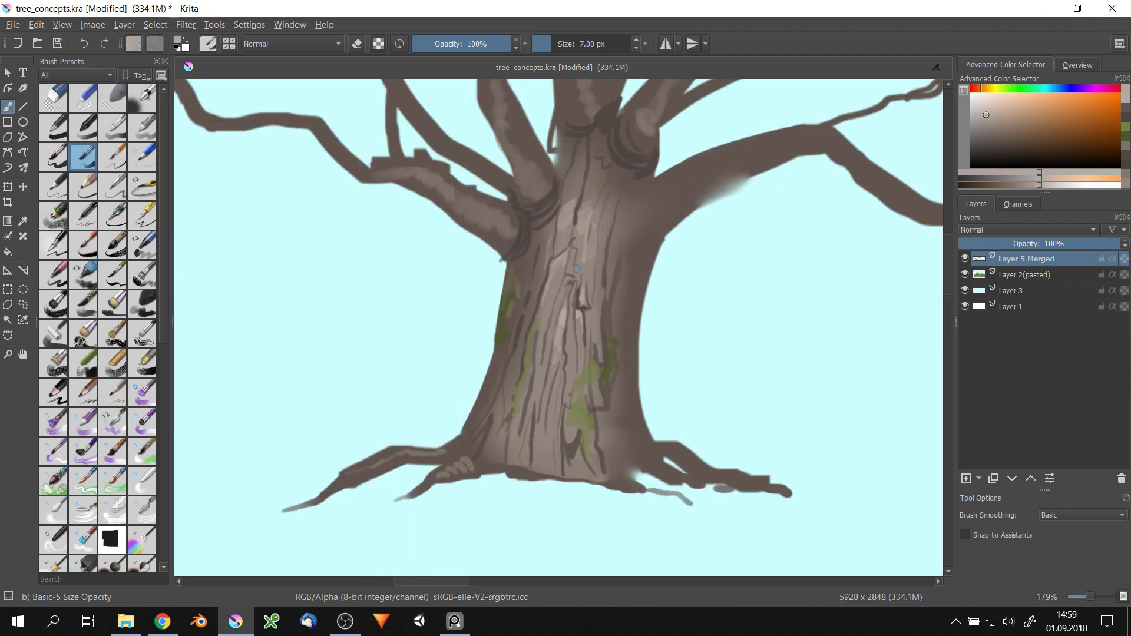
# - Paint yellow-green moss near the top of the trunk
pyautogui.moveTo(584, 356); pyautogui.dragTo(589, 413)
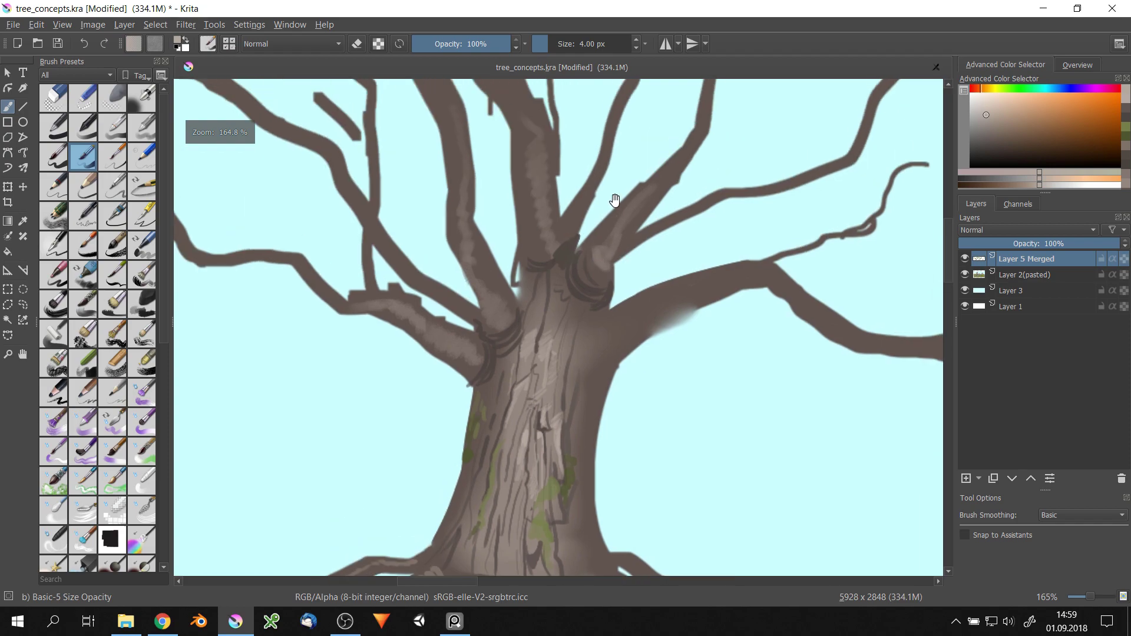
pyautogui.scroll(2, 589, 412)
pyautogui.keyDown('ctrl'); pyautogui.click(600, 472); pyautogui.keyUp('ctrl')
pyautogui.press(']')
pyautogui.press(']')
pyautogui.press(']')
pyautogui.click(586, 234)
pyautogui.moveTo(607, 213)
pyautogui.mouseDown()
pyautogui.moveTo(569, 183)
pyautogui.moveTo(574, 259)
pyautogui.mouseUp()
pyautogui.scroll(-2, 589, 235)
# - Add small dark brown strokes on the trunk and roots, darkening the branch fork
pyautogui.keyDown('ctrl'); pyautogui.click(624, 171); pyautogui.keyUp('ctrl')
pyautogui.press('[')
pyautogui.press('[')
pyautogui.press('[')
pyautogui.press('[')
pyautogui.moveTo(506, 183); pyautogui.dragTo(471, 203)
pyautogui.moveTo(542, 283); pyautogui.dragTo(539, 312)
pyautogui.moveTo(401, 492); pyautogui.dragTo(336, 498)
pyautogui.scroll(-2, 510, 230)
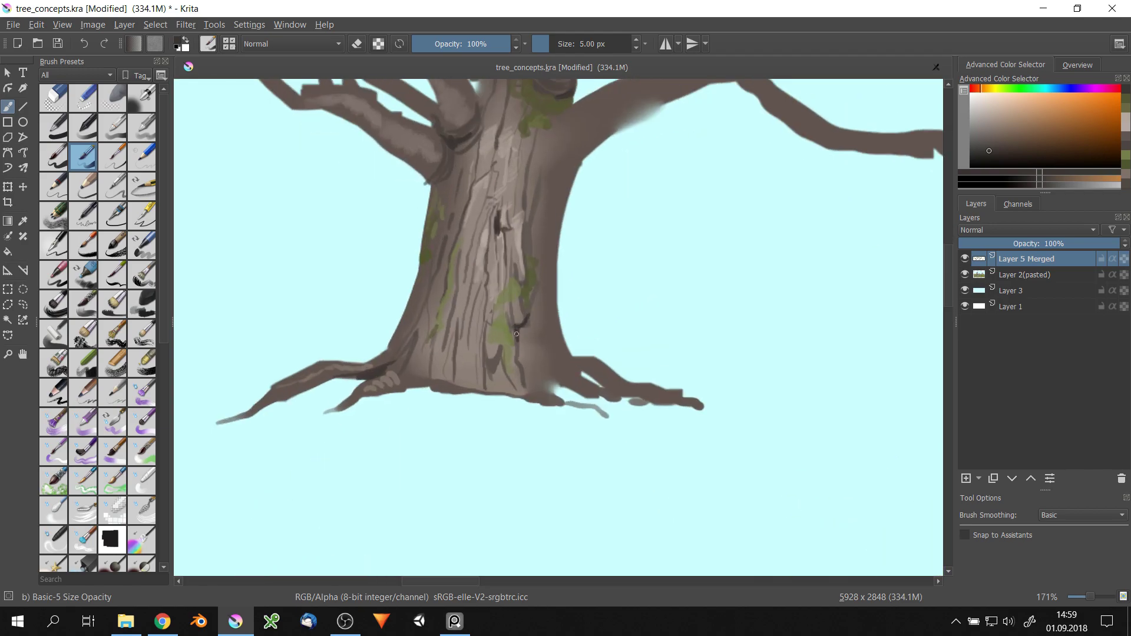
pyautogui.press('[')
pyautogui.moveTo(519, 316)
pyautogui.mouseDown()
pyautogui.moveTo(521, 345)
pyautogui.moveTo(498, 383)
pyautogui.mouseUp()
pyautogui.scroll(-3, 506, 353)
pyautogui.scroll(4, 527, 263)
pyautogui.moveTo(518, 277); pyautogui.dragTo(523, 249)
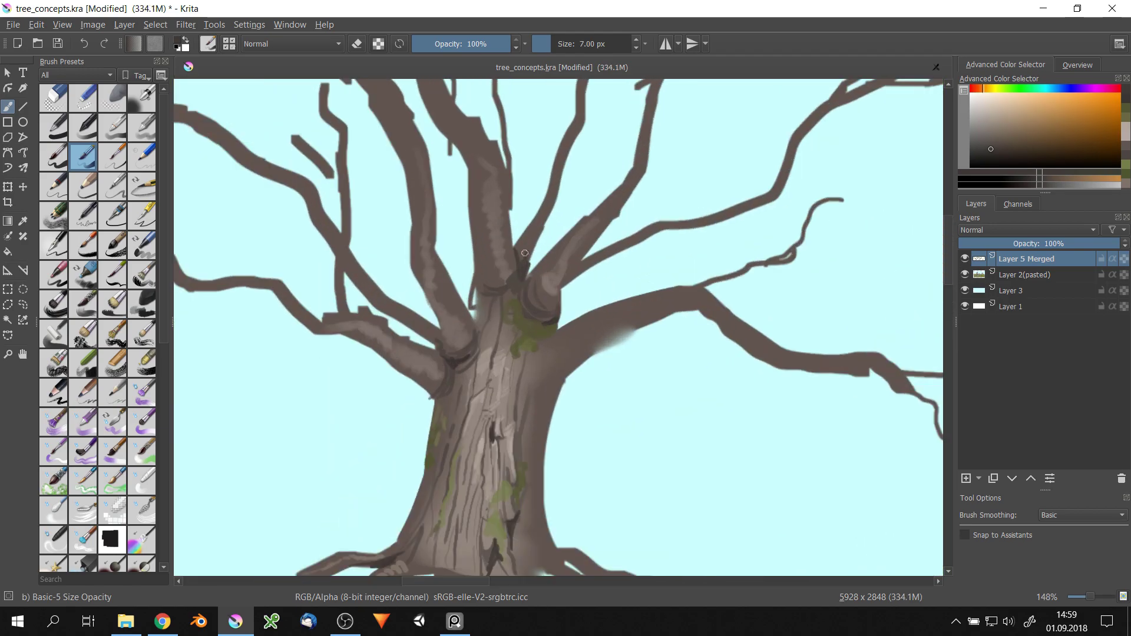
# - Sample grey-brown from the branch fork and paint a fine line along the left branch
pyautogui.keyDown('ctrl'); pyautogui.click(527, 262); pyautogui.keyUp('ctrl')
pyautogui.press(']')
pyautogui.press(']')
pyautogui.press(']')
pyautogui.moveTo(607, 205); pyautogui.dragTo(628, 244)
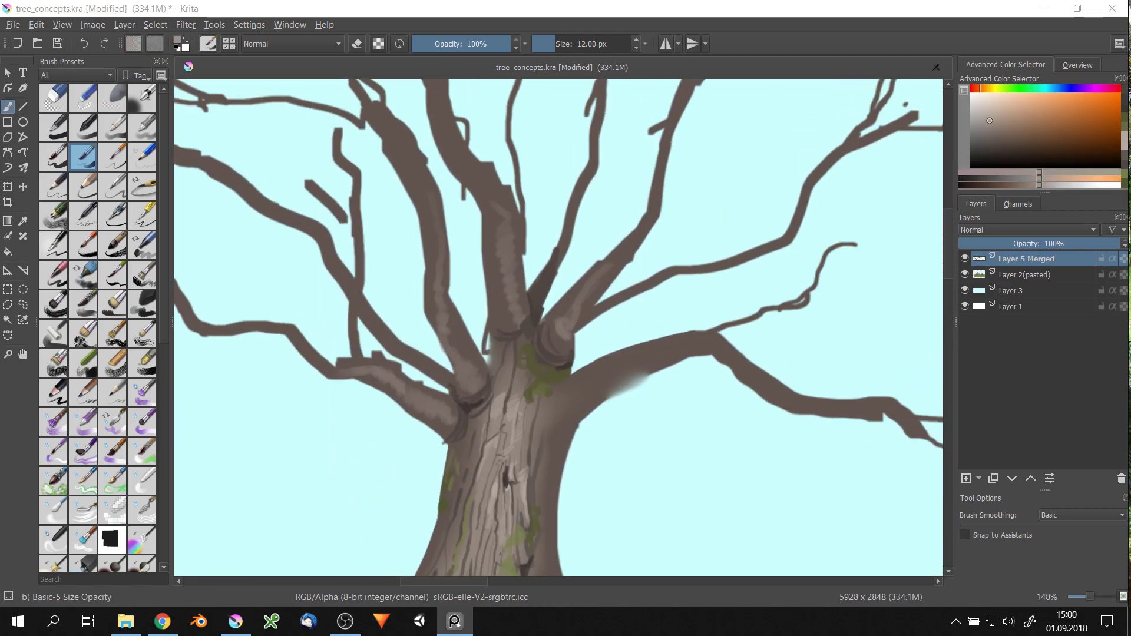
pyautogui.keyDown('ctrl'); pyautogui.click(543, 317); pyautogui.keyUp('ctrl')
pyautogui.press('[')
pyautogui.press('[')
pyautogui.press('[')
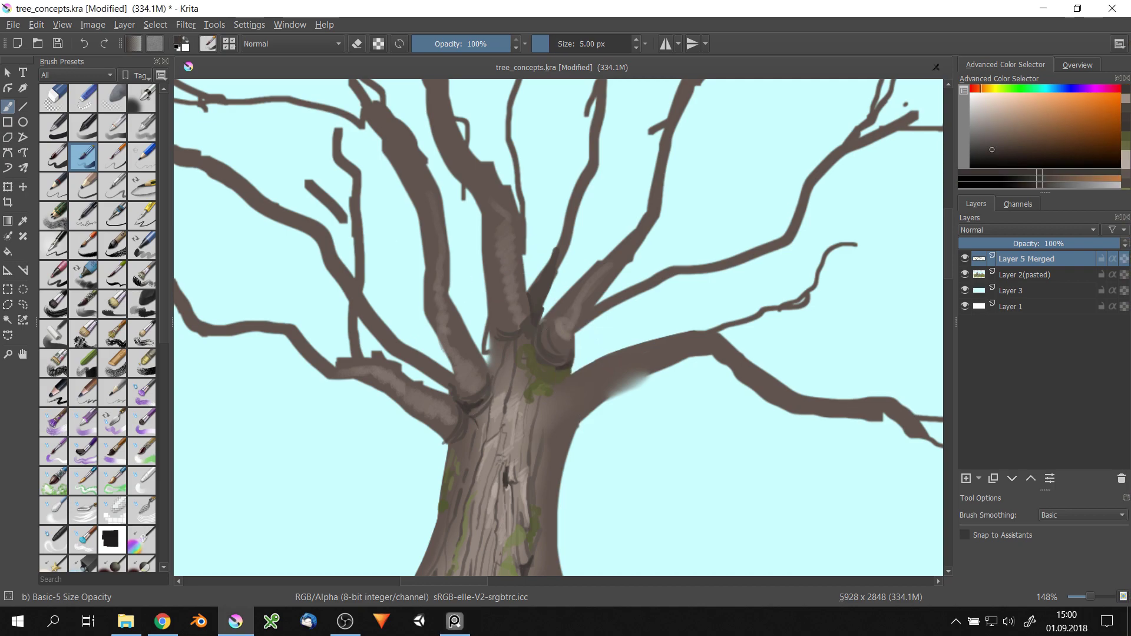
pyautogui.moveTo(449, 343); pyautogui.dragTo(435, 282)
pyautogui.scroll(-3, 490, 243)
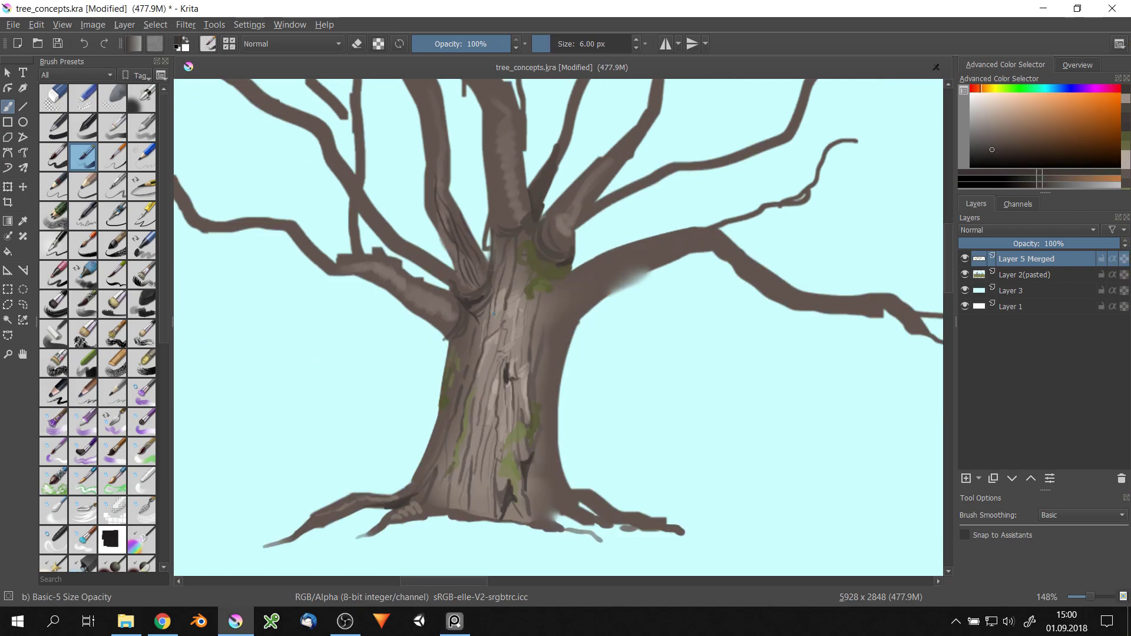
pyautogui.scroll(3, 512, 439)
pyautogui.scroll(3, 565, 212)
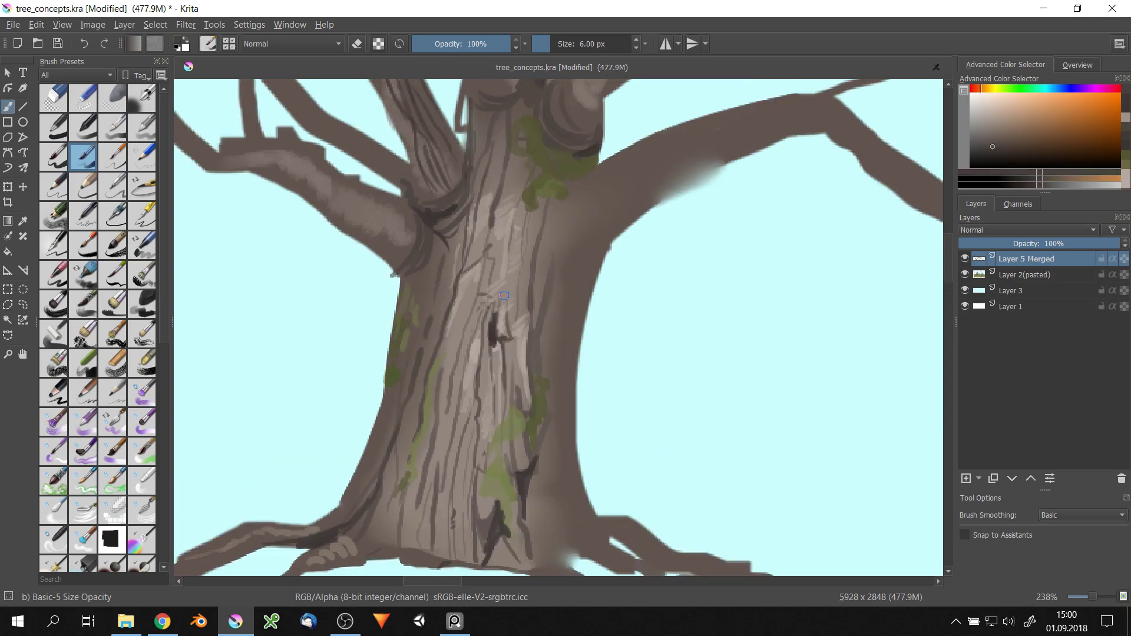
pyautogui.press('[')
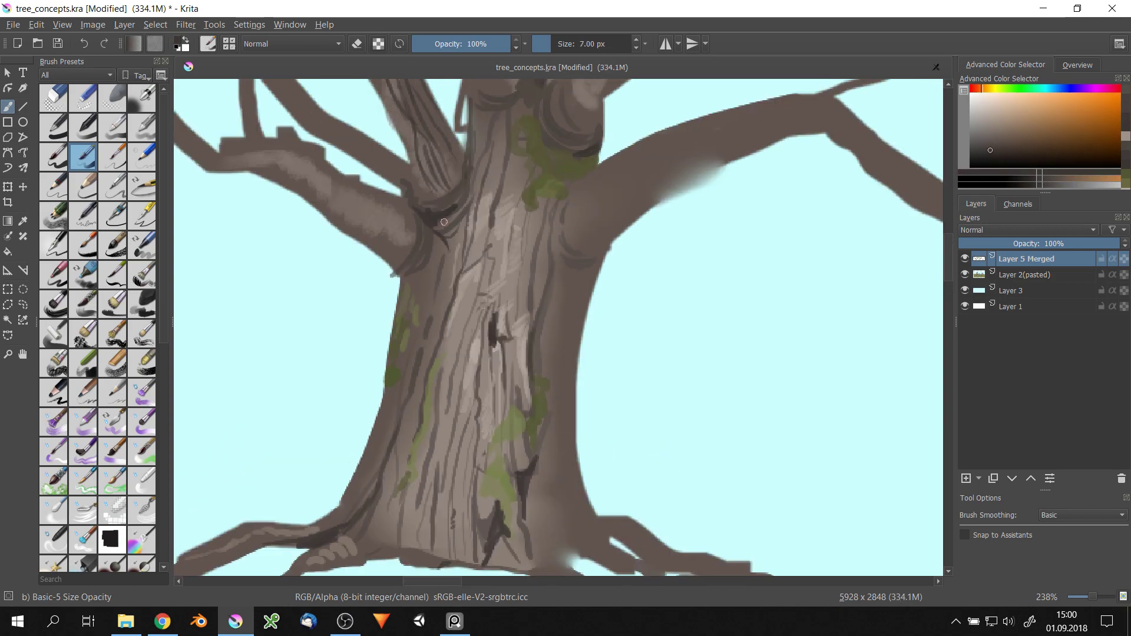
pyautogui.keyDown('ctrl'); pyautogui.click(512, 309); pyautogui.keyUp('ctrl')
pyautogui.scroll(3, 477, 256)
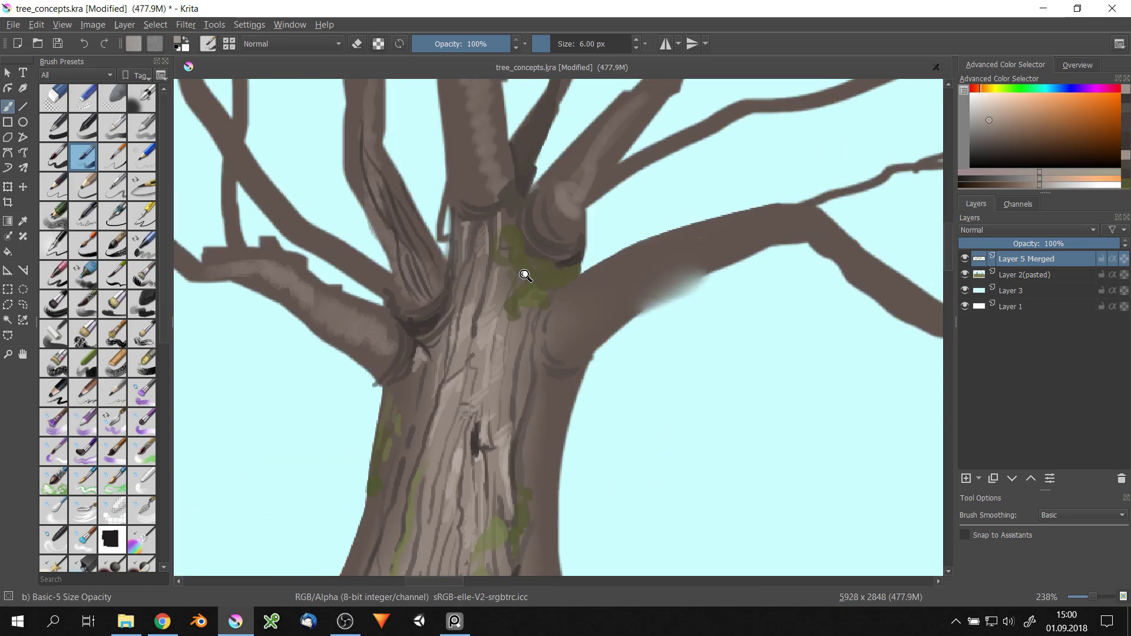
pyautogui.moveTo(526, 275); pyautogui.dragTo(479, 328)
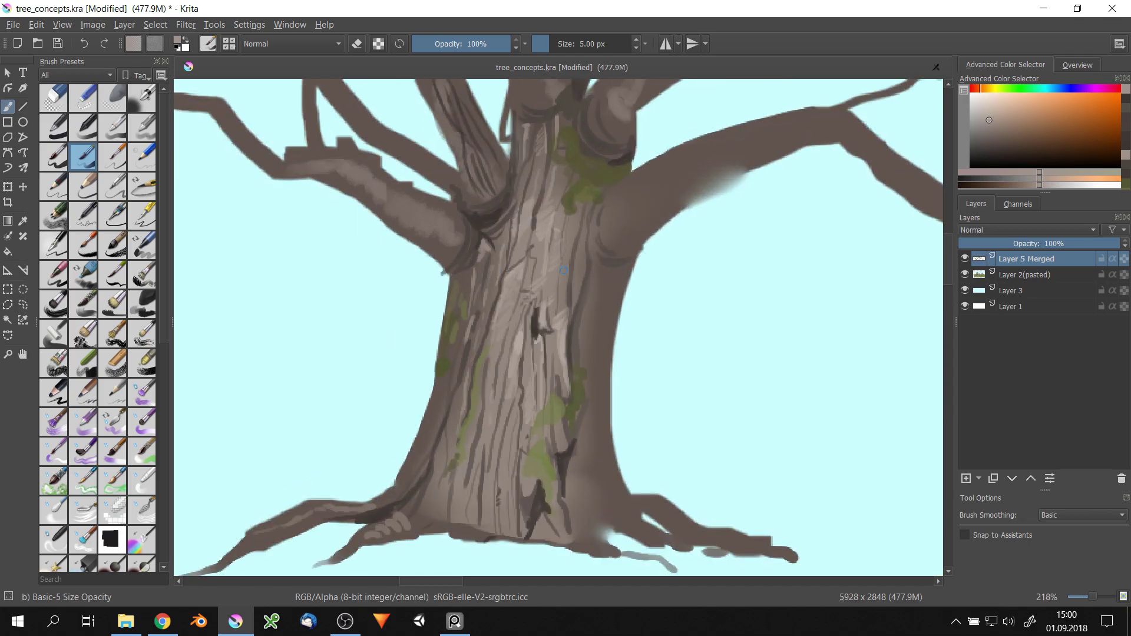
# - Paint a dark olive strip, light olive ground and grass blades around the roots
pyautogui.moveTo(589, 267)
pyautogui.mouseDown()
pyautogui.moveTo(328, 232)
pyautogui.moveTo(387, 372)
pyautogui.moveTo(477, 299)
pyautogui.mouseUp()
pyautogui.keyDown('ctrl'); pyautogui.click(328, 232); pyautogui.keyUp('ctrl')
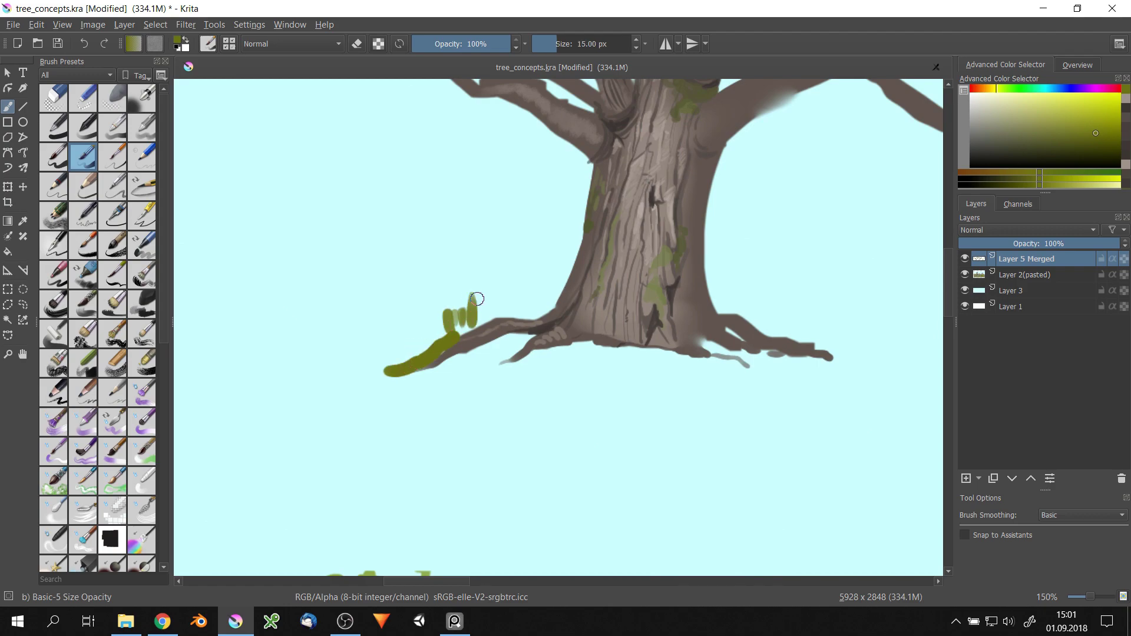
pyautogui.moveTo(524, 339)
pyautogui.mouseDown()
pyautogui.moveTo(648, 353)
pyautogui.moveTo(707, 343)
pyautogui.mouseUp()
pyautogui.keyDown('ctrl'); pyautogui.click(601, 358); pyautogui.keyUp('ctrl')
pyautogui.moveTo(601, 359)
pyautogui.mouseDown()
pyautogui.moveTo(684, 377)
pyautogui.moveTo(801, 362)
pyautogui.mouseUp()
pyautogui.moveTo(759, 330); pyautogui.dragTo(772, 292)
pyautogui.moveTo(500, 353); pyautogui.dragTo(546, 373)
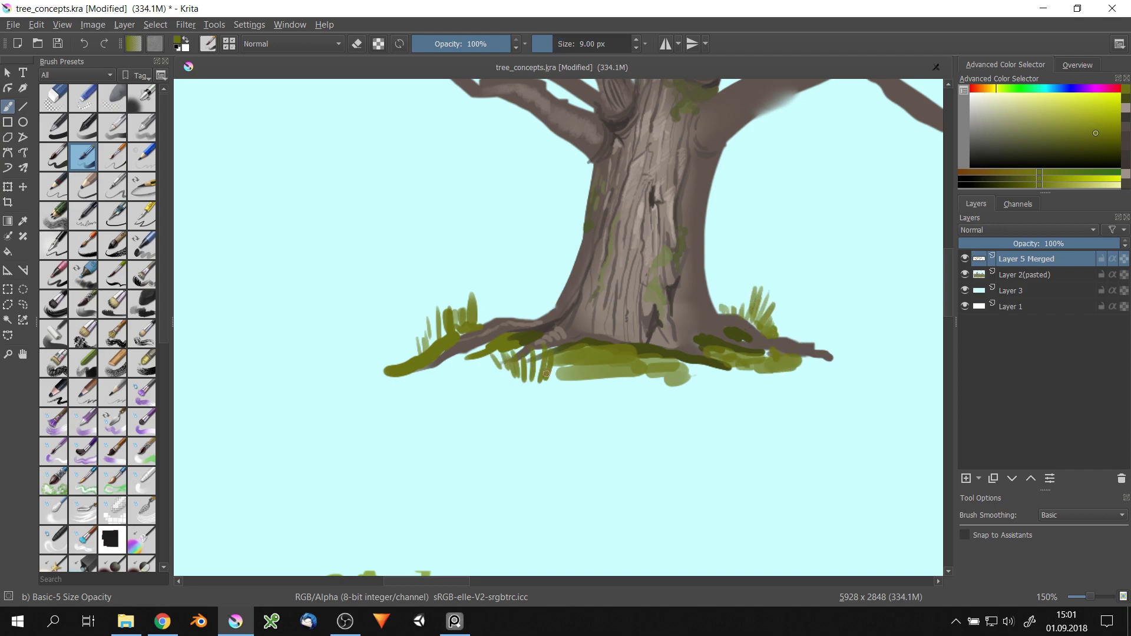
# - Darken the trunk's right side with grey-brown strokes
pyautogui.keyDown('ctrl'); pyautogui.click(659, 325); pyautogui.keyUp('ctrl')
pyautogui.moveTo(658, 326); pyautogui.dragTo(606, 392)
pyautogui.moveTo(624, 353); pyautogui.dragTo(642, 404)
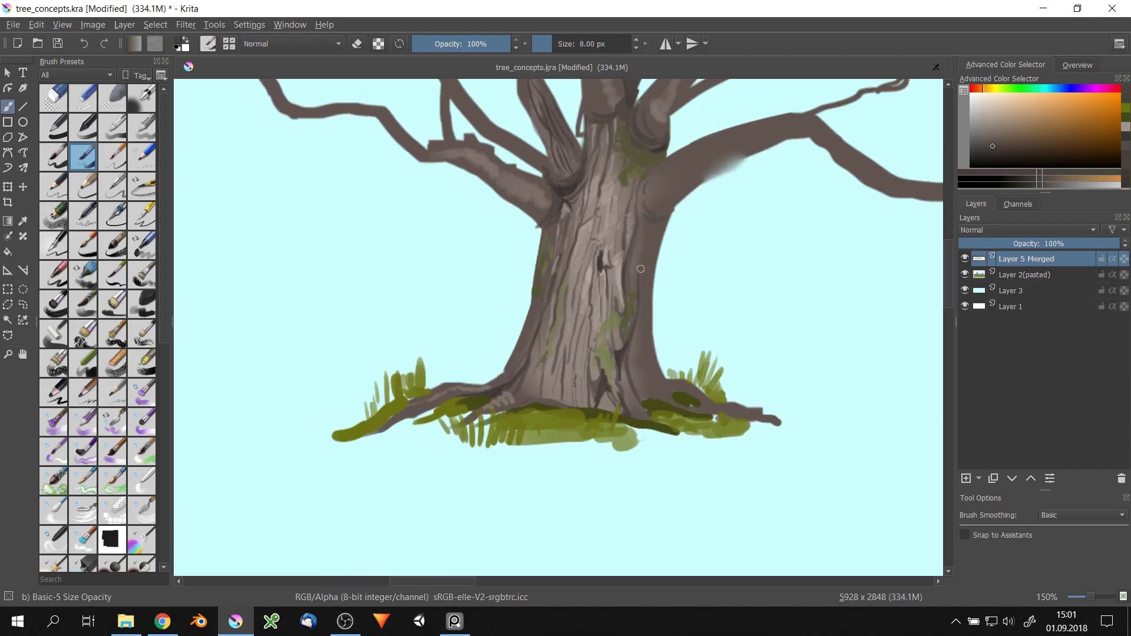
pyautogui.moveTo(639, 224); pyautogui.dragTo(649, 403)
pyautogui.scroll(3, 626, 354)
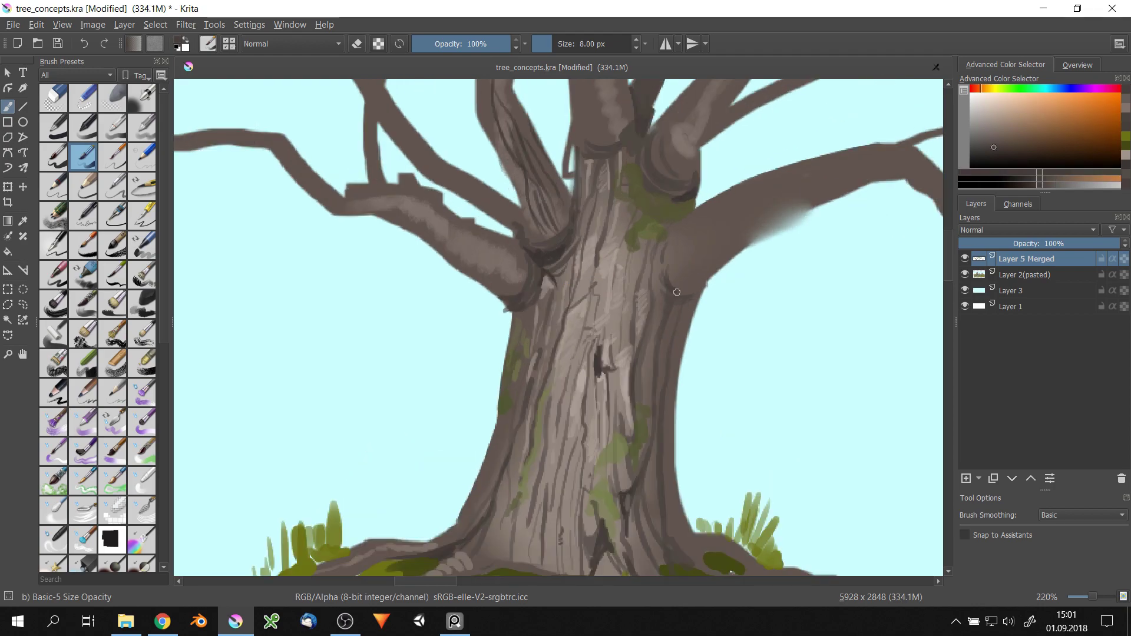
pyautogui.keyDown('ctrl'); pyautogui.click(645, 312); pyautogui.keyUp('ctrl')
# - Paint light highlights along the right branch, then pick a darker brown at a smaller brush size
pyautogui.moveTo(683, 236); pyautogui.dragTo(883, 159)
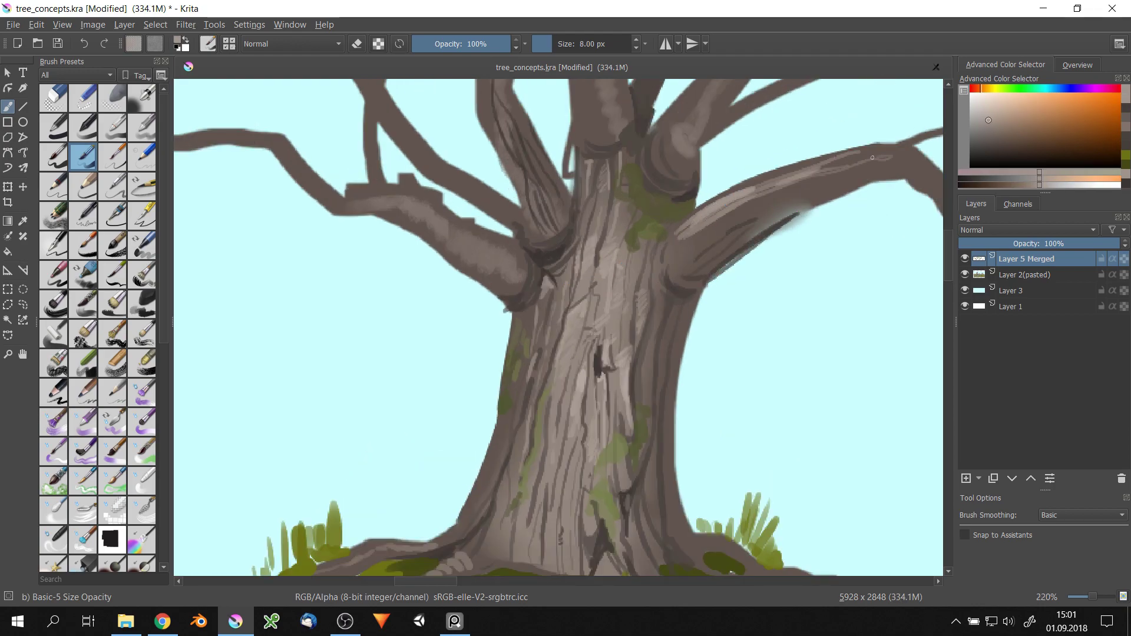
pyautogui.scroll(-3, 595, 287)
pyautogui.keyDown('ctrl'); pyautogui.click(595, 287); pyautogui.keyUp('ctrl')
pyautogui.press('[')
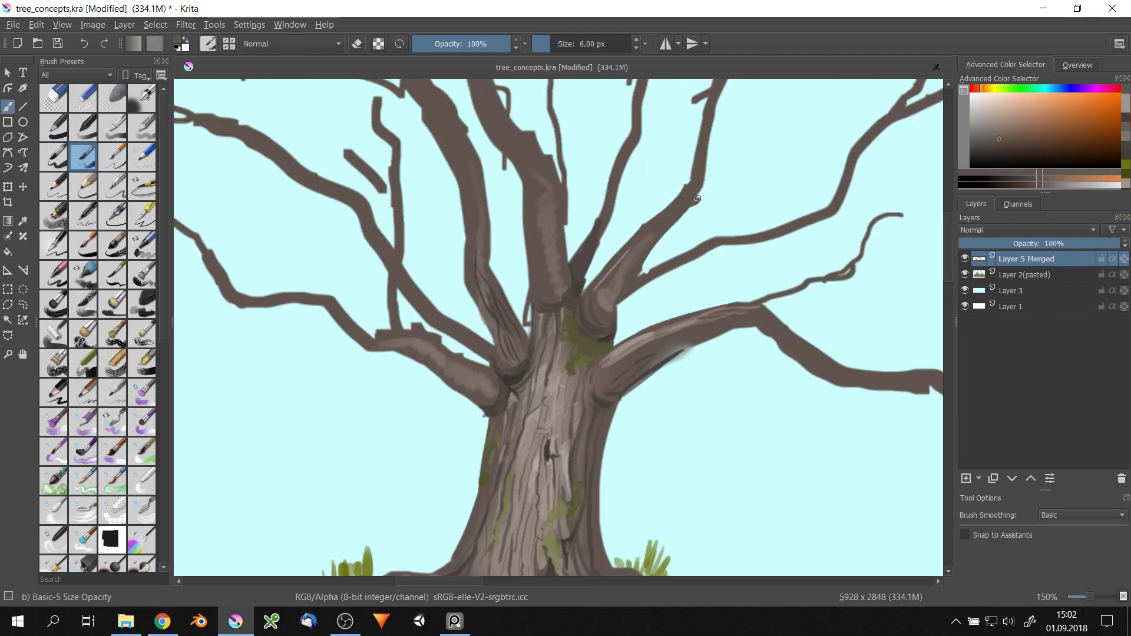
pyautogui.scroll(-4, 697, 199)
pyautogui.scroll(2, 729, 227)
# - Toggle the eraser on and back off, zoom out, and sample the trunk's bark colour with a finer brush
pyautogui.press('e')
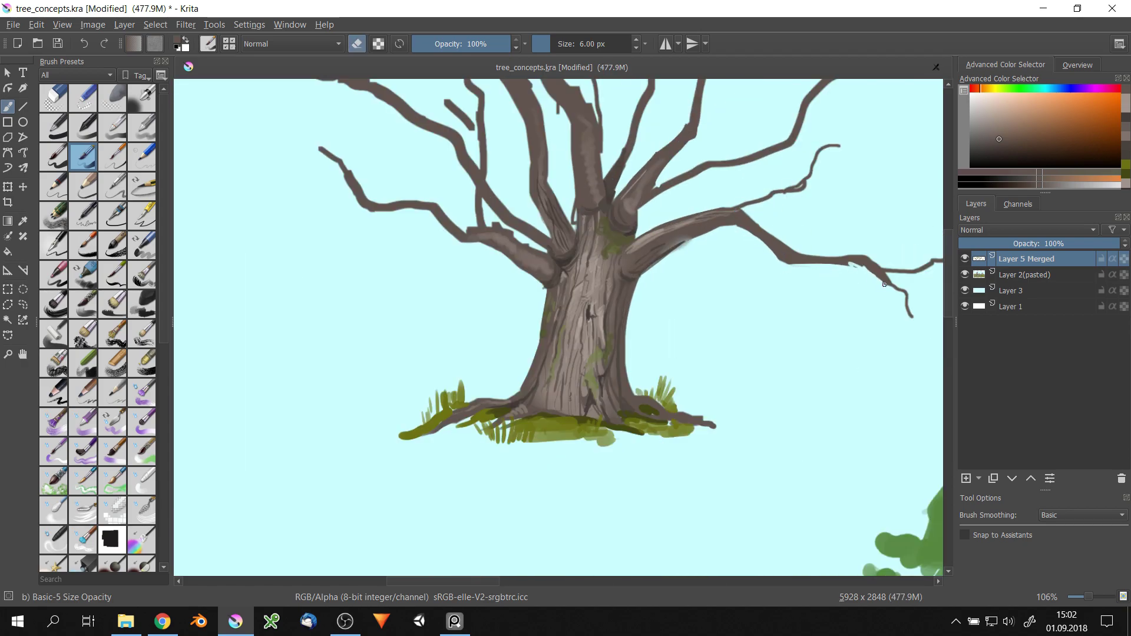
pyautogui.press('-')
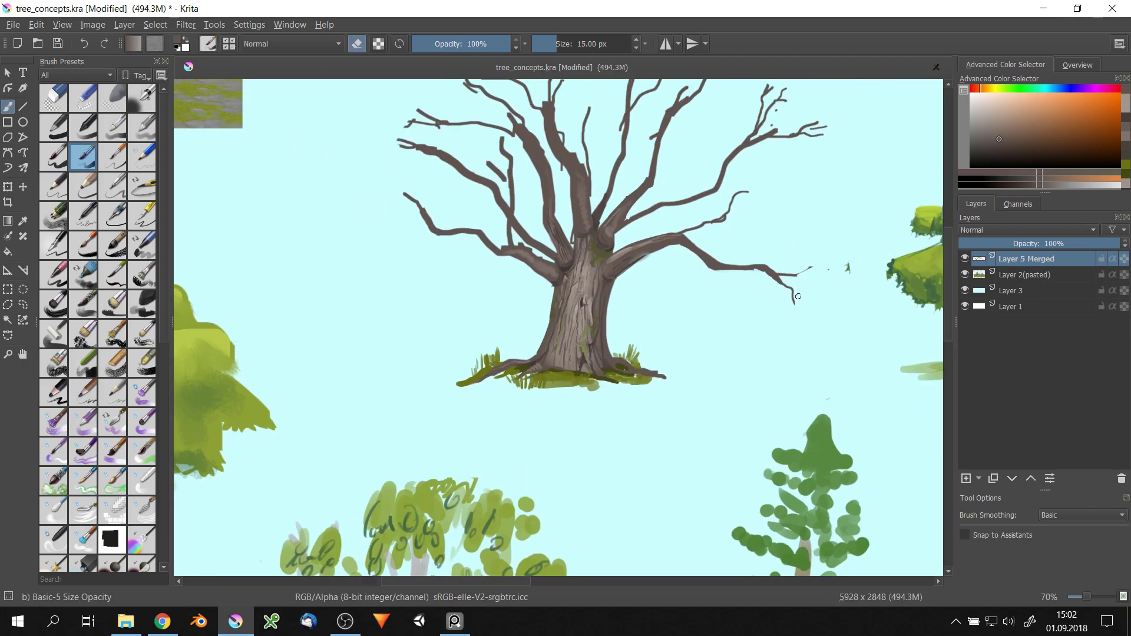
pyautogui.scroll(-2, 798, 297)
pyautogui.scroll(6, 590, 224)
pyautogui.press('e')
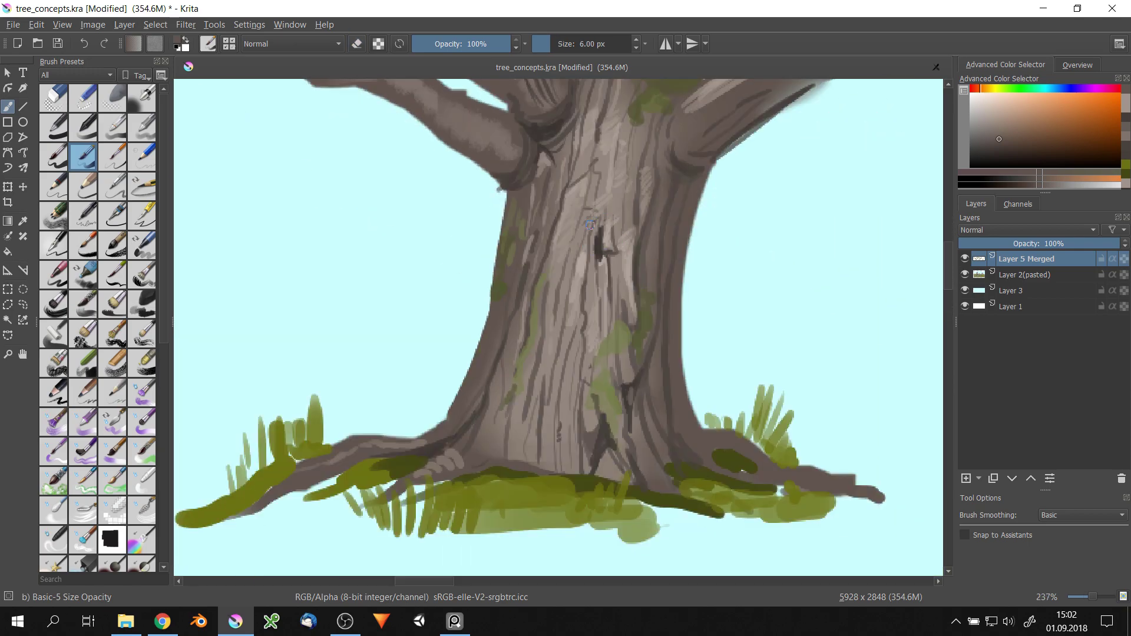
pyautogui.keyDown('ctrl'); pyautogui.click(590, 224); pyautogui.keyUp('ctrl')
pyautogui.scroll(5, 595, 230)
pyautogui.press('[')
pyautogui.press('[')
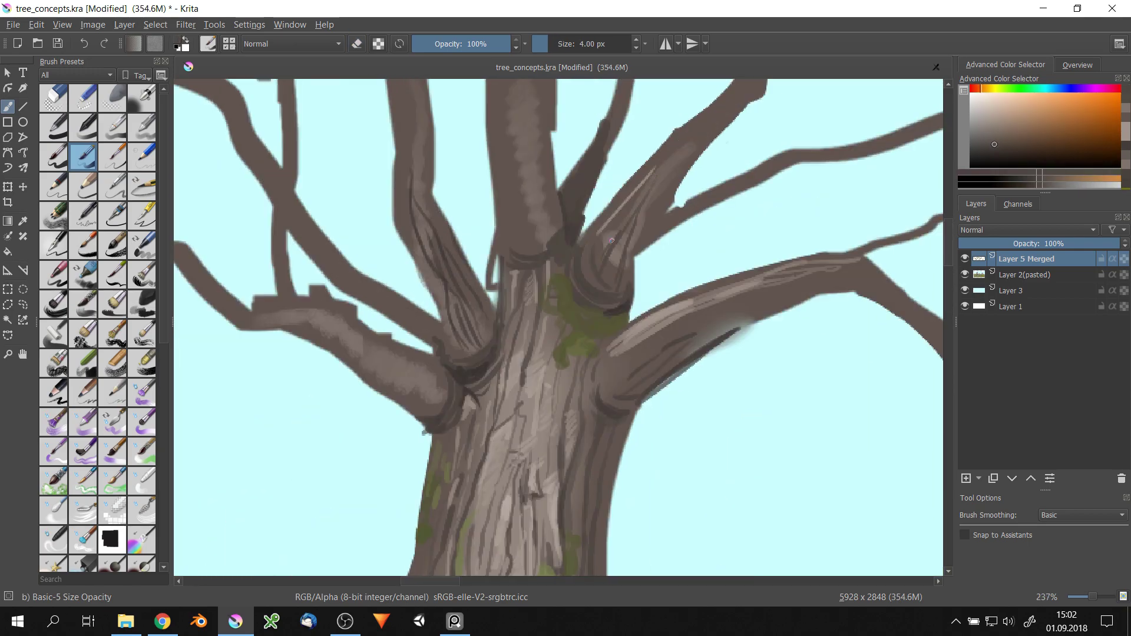
pyautogui.scroll(-2, 620, 255)
# - Paint olive-green moss strokes along the right, left and upper-left branches with a growing brush
pyautogui.keyDown('ctrl'); pyautogui.click(609, 212); pyautogui.keyUp('ctrl')
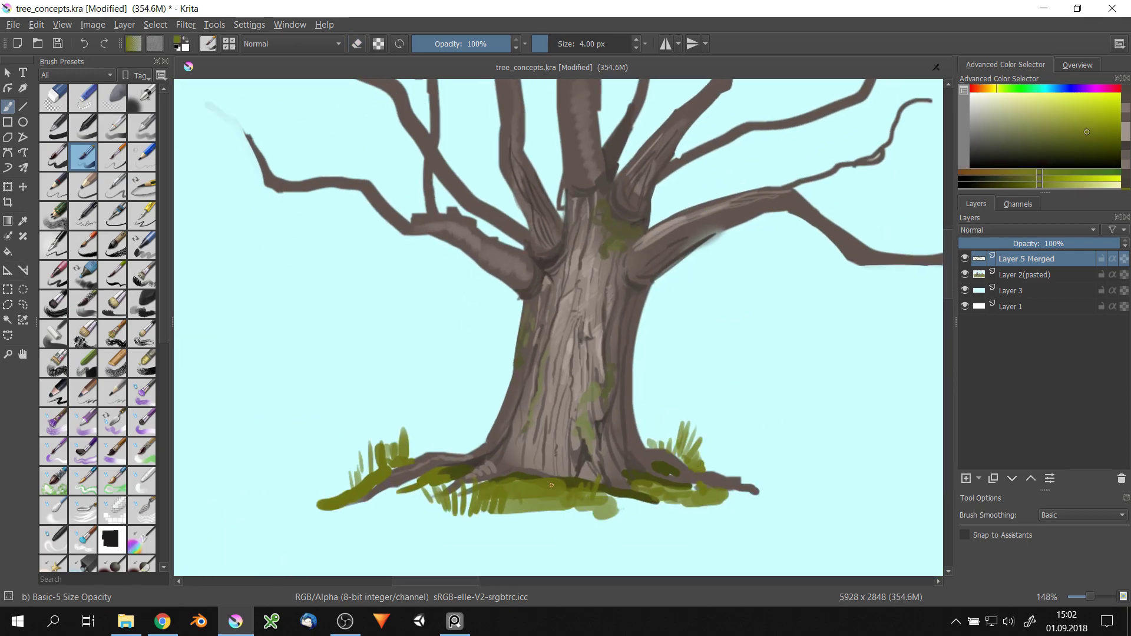
pyautogui.press(']')
pyautogui.press(']')
pyautogui.moveTo(642, 235); pyautogui.dragTo(714, 204)
pyautogui.scroll(-1, 795, 198)
pyautogui.press(']')
pyautogui.moveTo(500, 255)
pyautogui.mouseDown()
pyautogui.moveTo(559, 267)
pyautogui.moveTo(632, 313)
pyautogui.moveTo(613, 373)
pyautogui.mouseUp()
pyautogui.press(']')
pyautogui.press(']')
pyautogui.press(']')
pyautogui.moveTo(353, 152)
pyautogui.mouseDown()
pyautogui.moveTo(472, 215)
pyautogui.moveTo(567, 321)
pyautogui.mouseUp()
# - Shift the view onto the branches and sample a branch's brown at a smaller brush size
pyautogui.scroll(-4, 567, 322)
pyautogui.scroll(2, 610, 355)
pyautogui.scroll(1, 610, 355)
pyautogui.press('[')
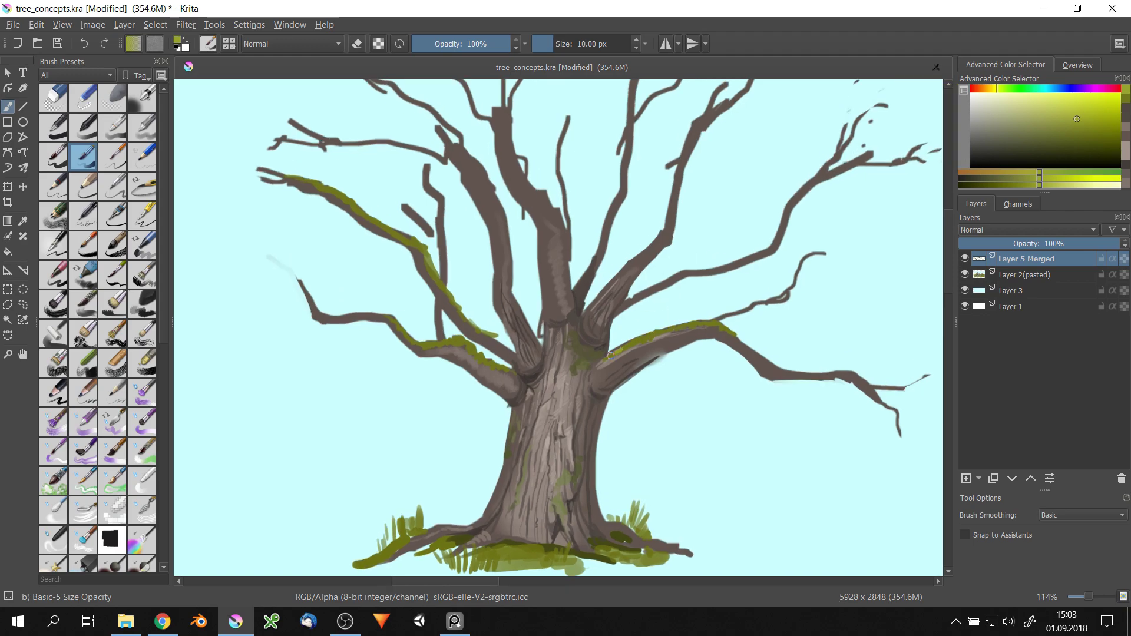
pyautogui.moveTo(461, 273); pyautogui.dragTo(520, 323)
pyautogui.scroll(1, 520, 323)
pyautogui.keyDown('ctrl'); pyautogui.click(603, 263); pyautogui.keyUp('ctrl')
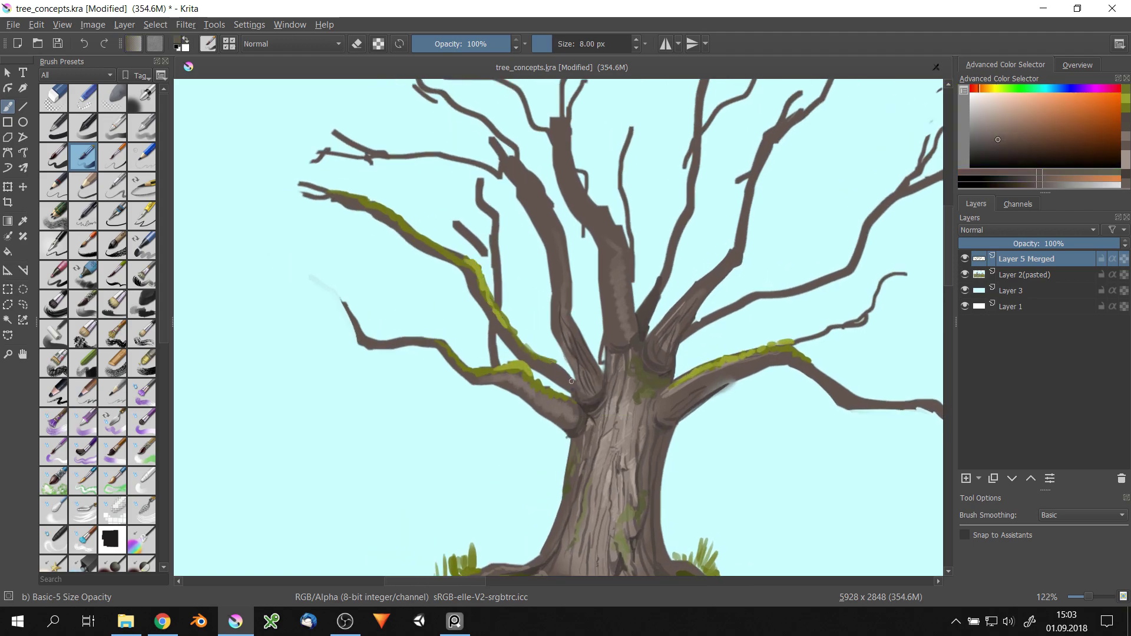
pyautogui.press('[')
pyautogui.press('[')
# - Switch to canvas-only mode with Tab so only the bare tree painting shows
pyautogui.scroll(-4, 629, 339)
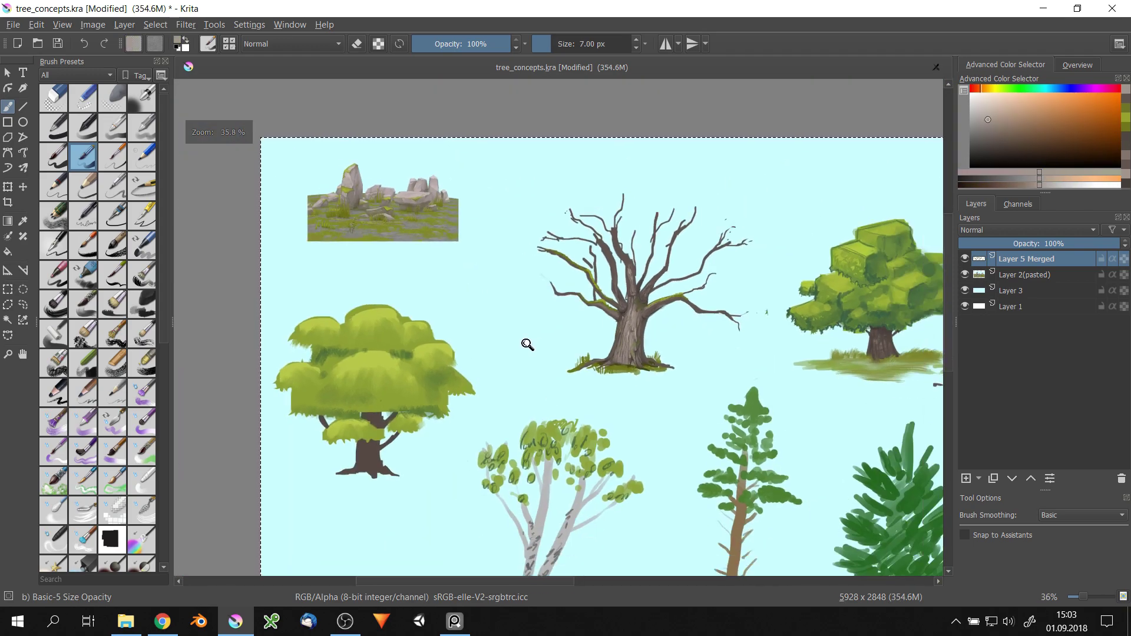
pyautogui.scroll(1, 591, 340)
pyautogui.scroll(3, 693, 277)
pyautogui.scroll(3, 693, 276)
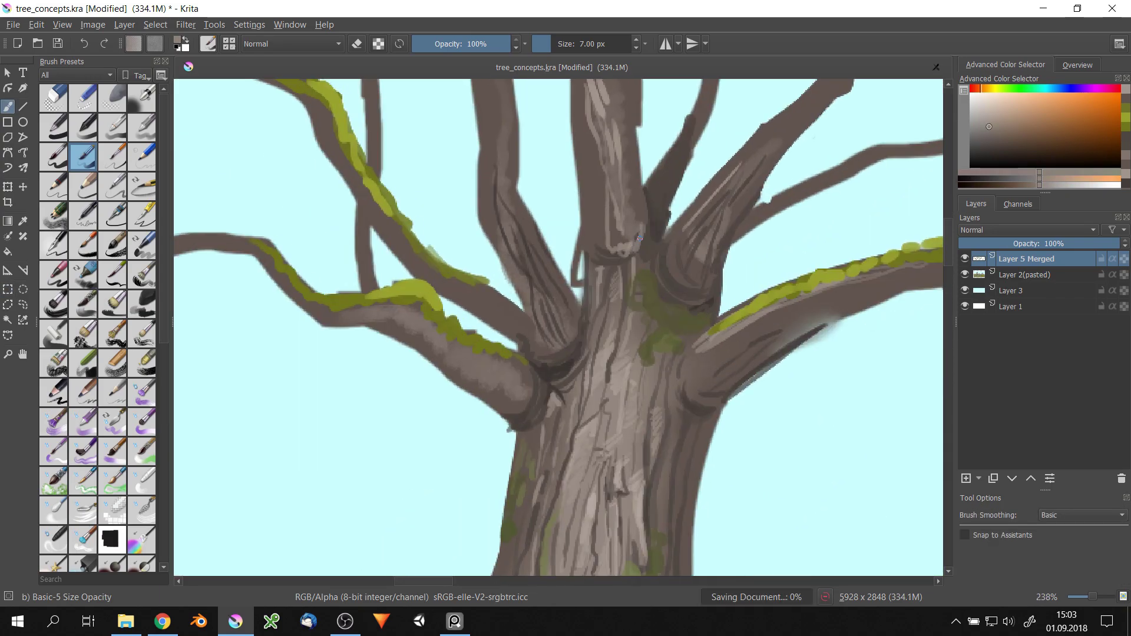
pyautogui.scroll(-3, 693, 276)
pyautogui.press('Tab')
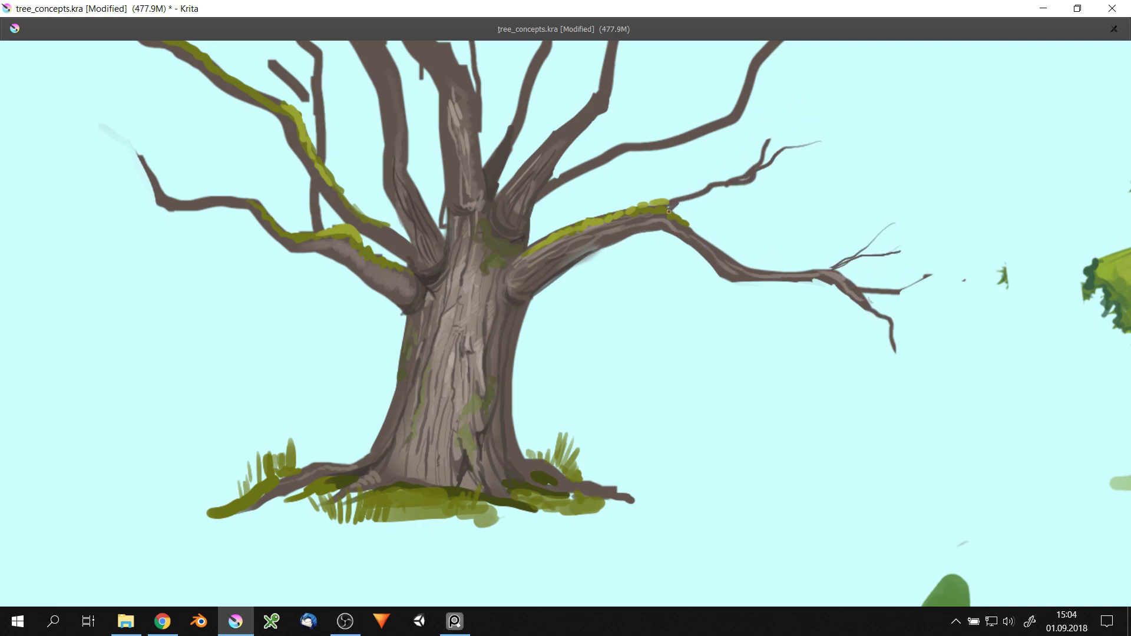
# - Dab moss onto the upper branch near the bare tree's trunk
pyautogui.scroll(-3, 726, 181)
pyautogui.scroll(3, 682, 93)
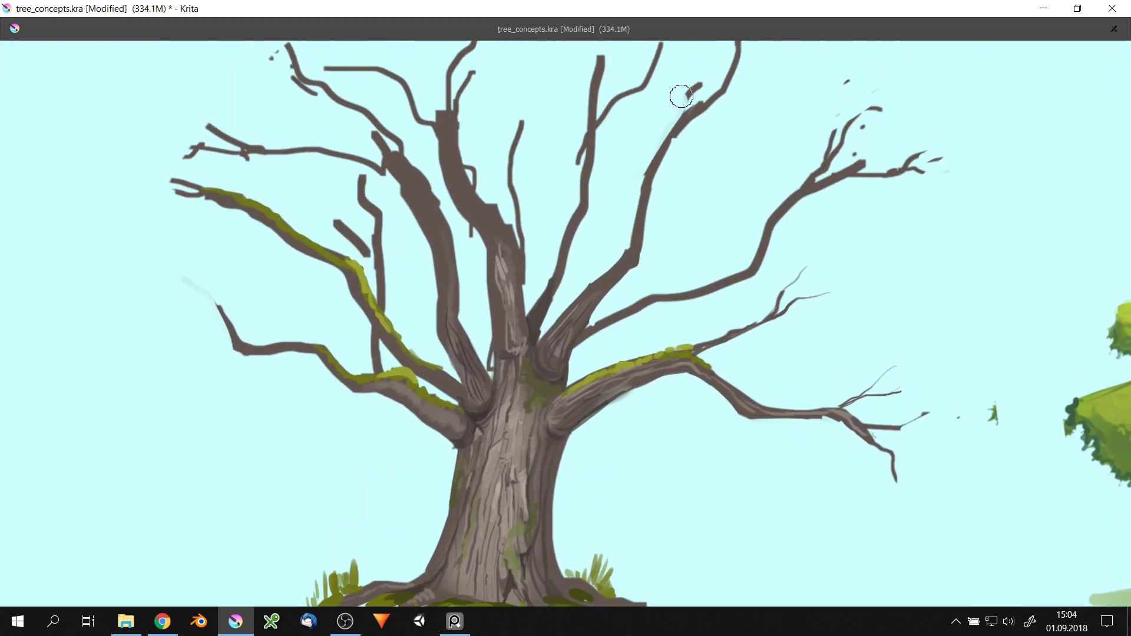
pyautogui.scroll(1, 695, 88)
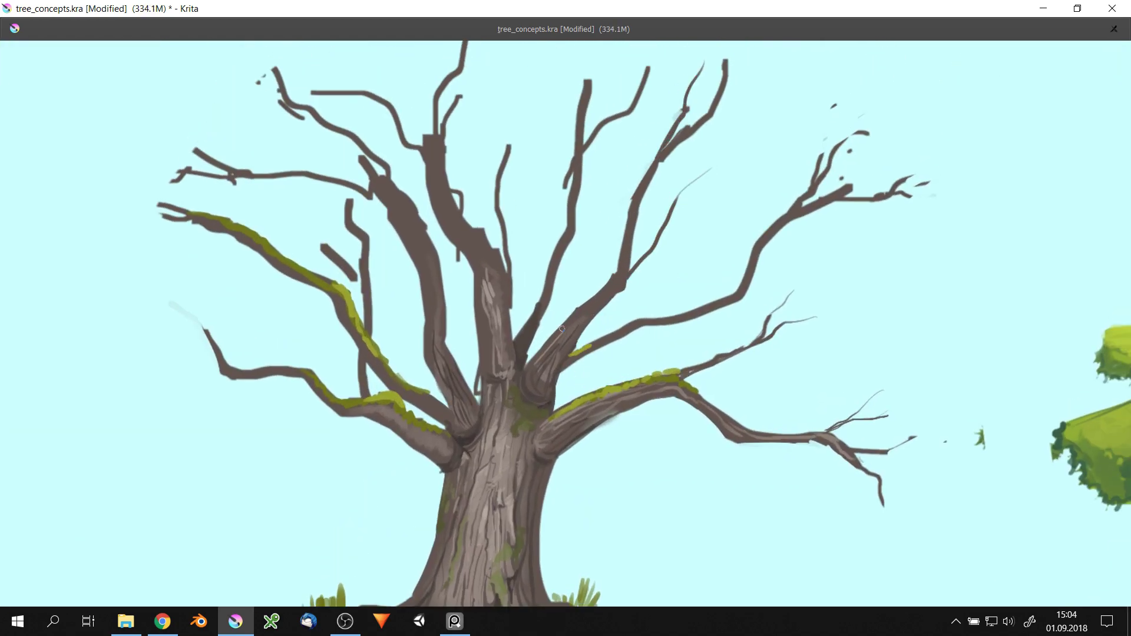
pyautogui.moveTo(500, 215); pyautogui.dragTo(503, 224)
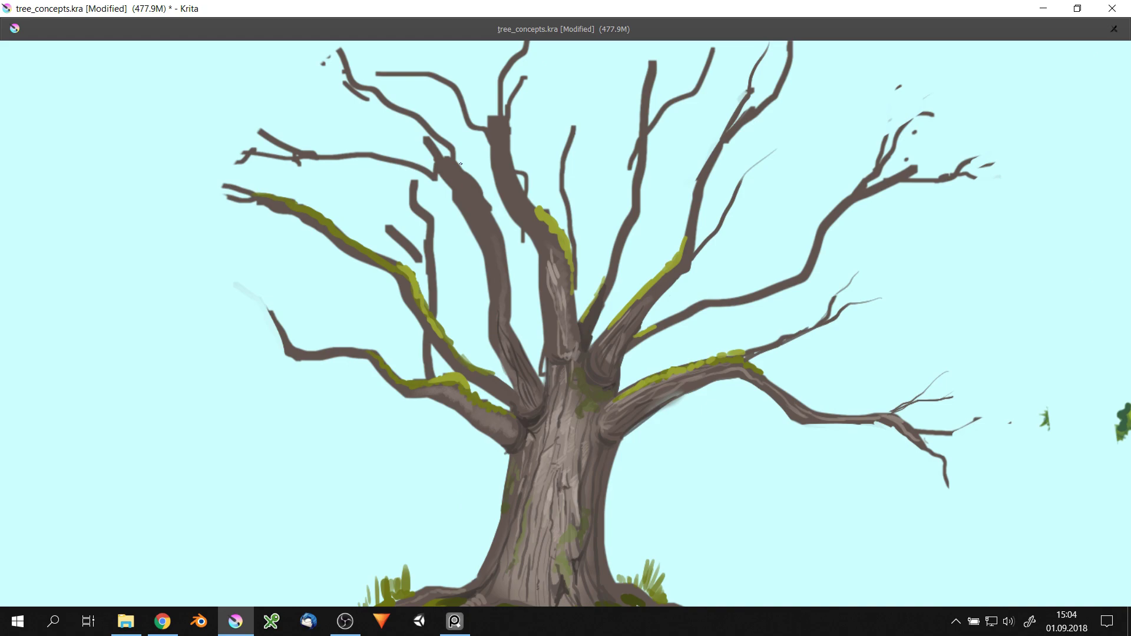
pyautogui.scroll(-5, 513, 307)
pyautogui.scroll(4, 419, 282)
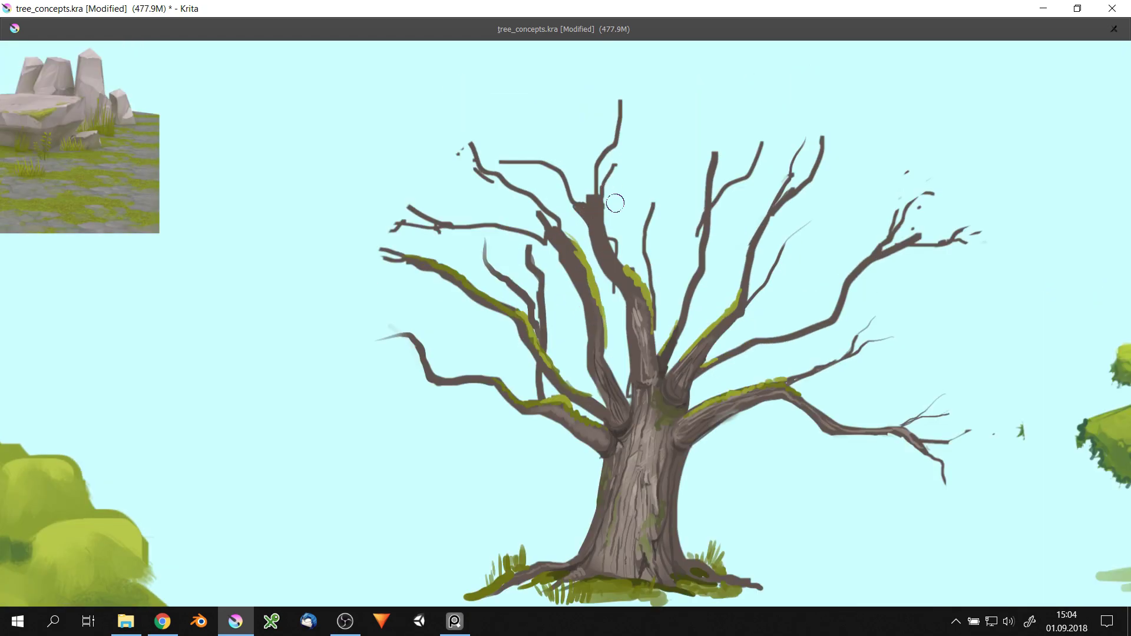
pyautogui.scroll(-5, 534, 299)
pyautogui.scroll(5, 671, 213)
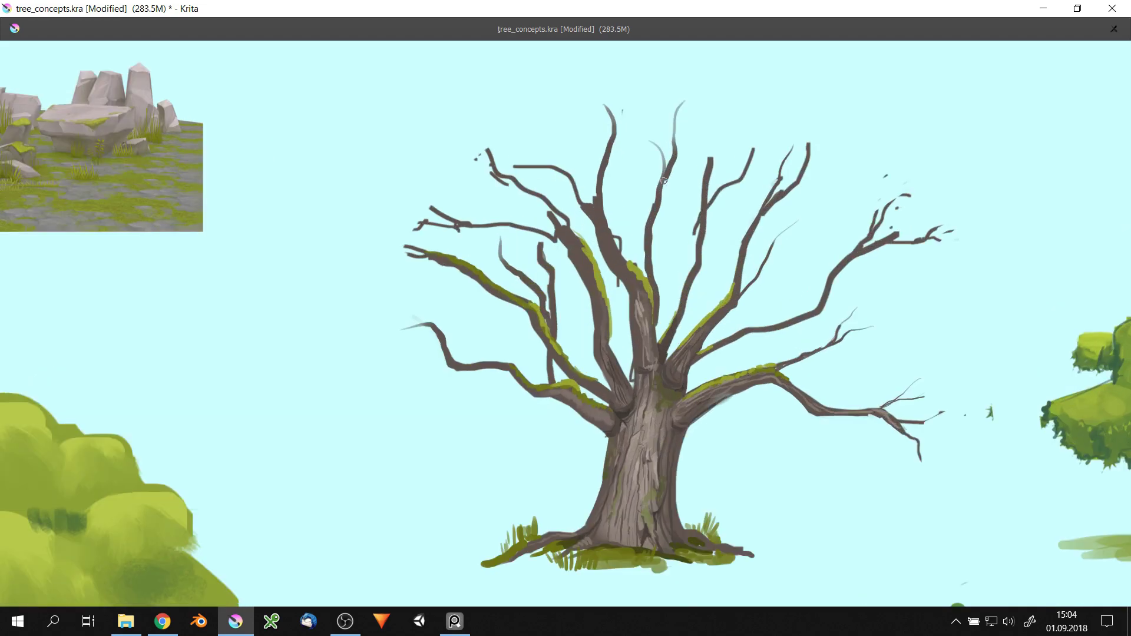
# - Thicken and extend the upper-right branch and add a faint wisp at the treetop
pyautogui.moveTo(609, 338); pyautogui.dragTo(687, 114)
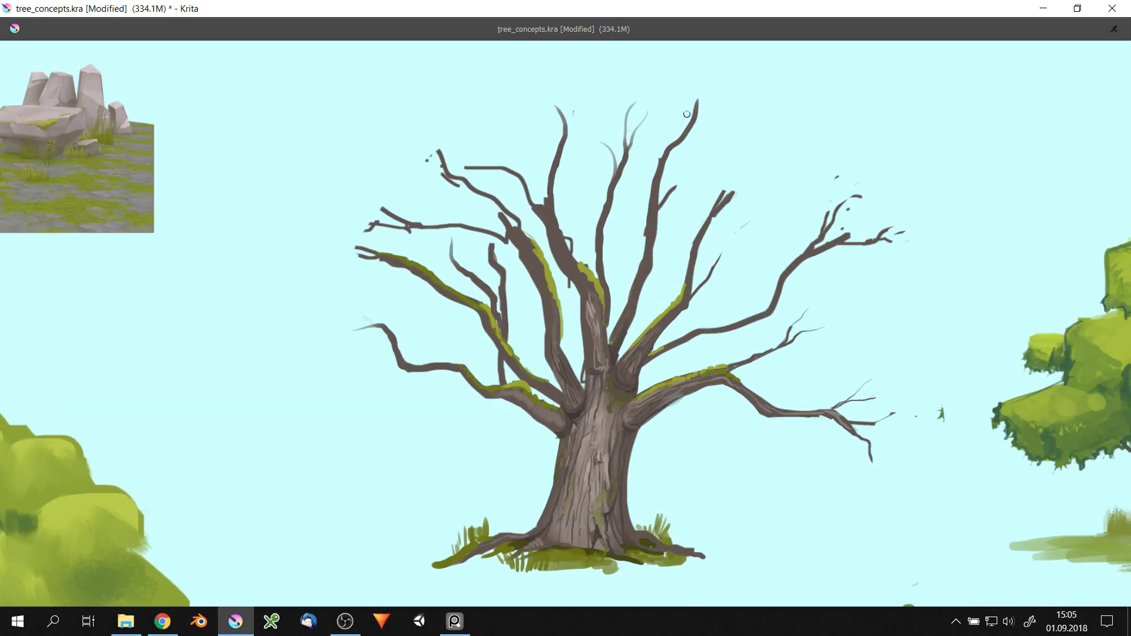
pyautogui.scroll(2, 657, 221)
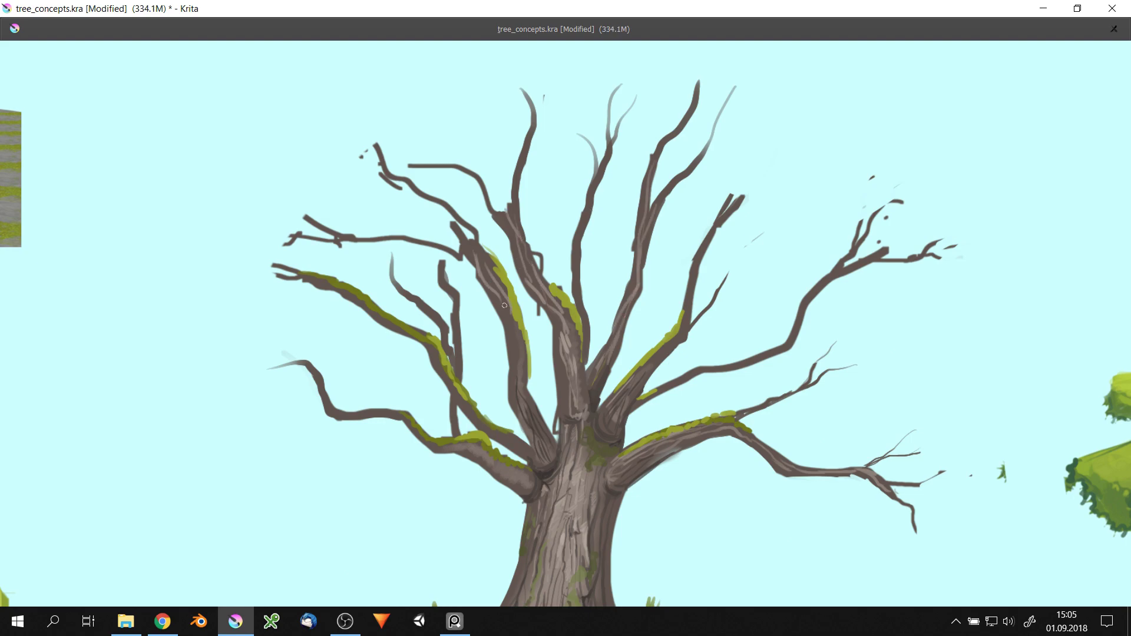
pyautogui.scroll(-4, 425, 219)
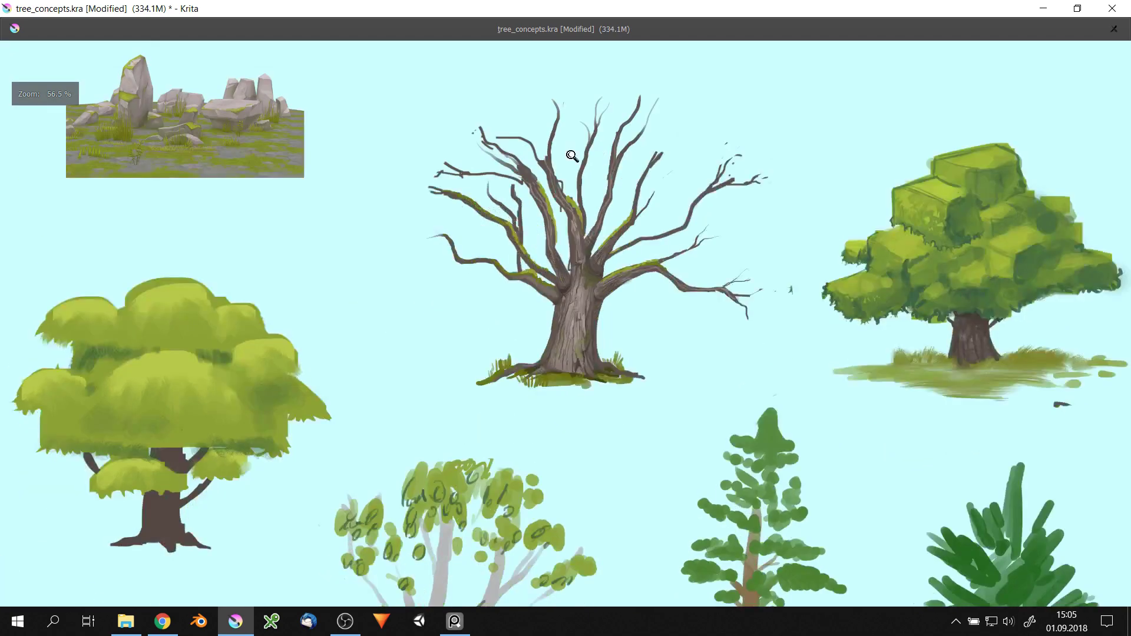
pyautogui.scroll(2, 532, 179)
pyautogui.moveTo(538, 105); pyautogui.dragTo(531, 178)
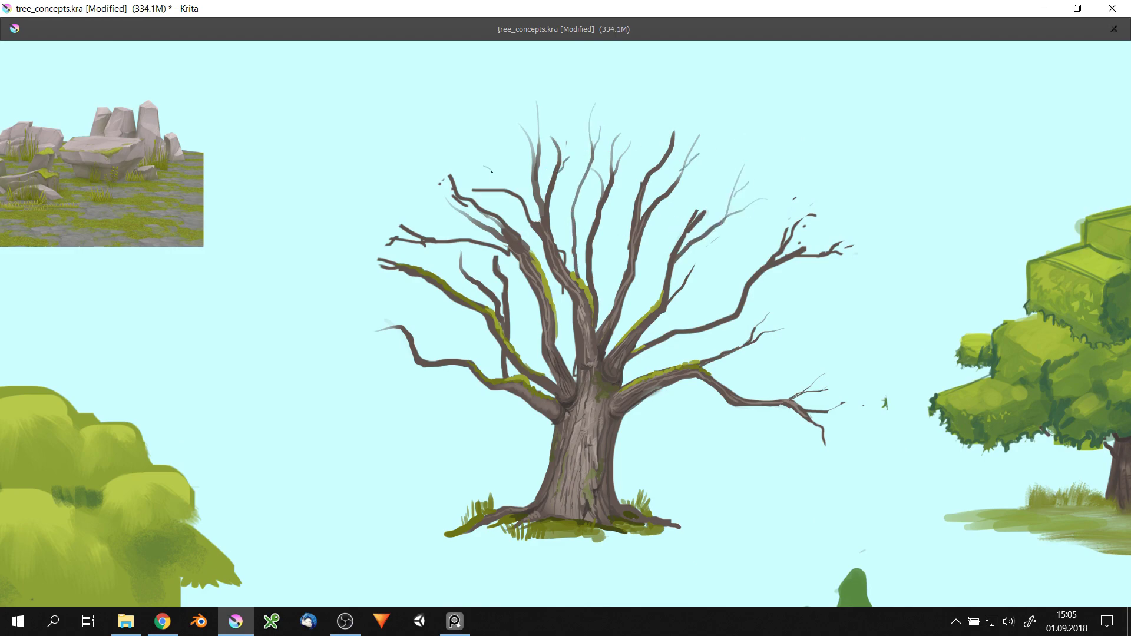
# - Shift the view to show more of the tree and open then dismiss the quick palette
pyautogui.moveTo(673, 223); pyautogui.dragTo(677, 178)
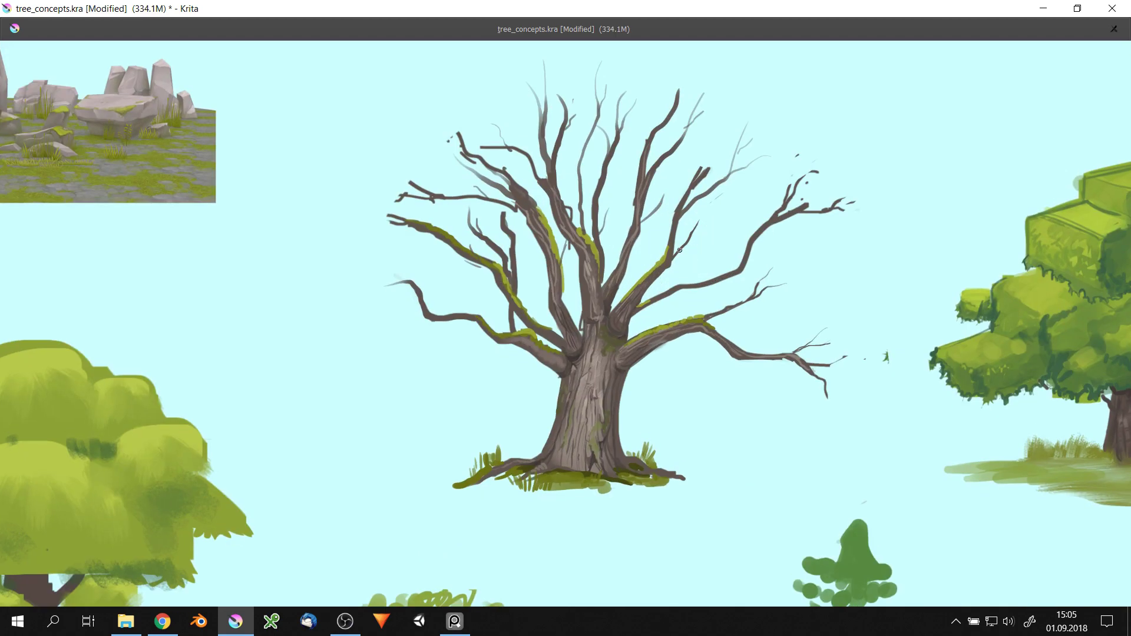
pyautogui.scroll(1, 655, 224)
pyautogui.scroll(1, 585, 302)
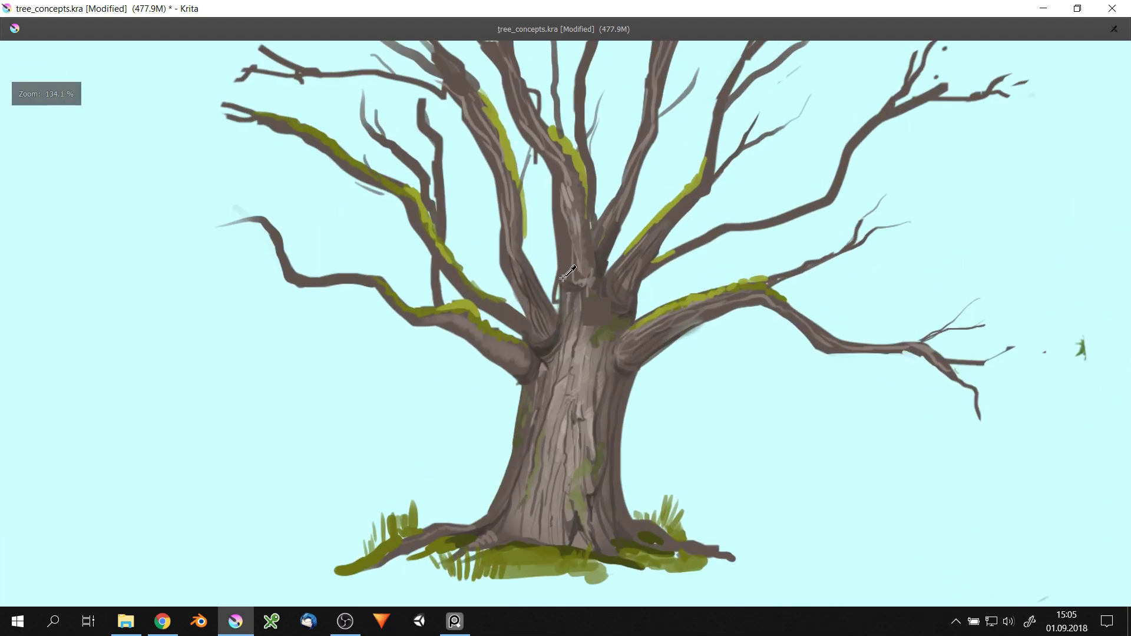
pyautogui.scroll(-2, 559, 293)
pyautogui.scroll(2, 559, 348)
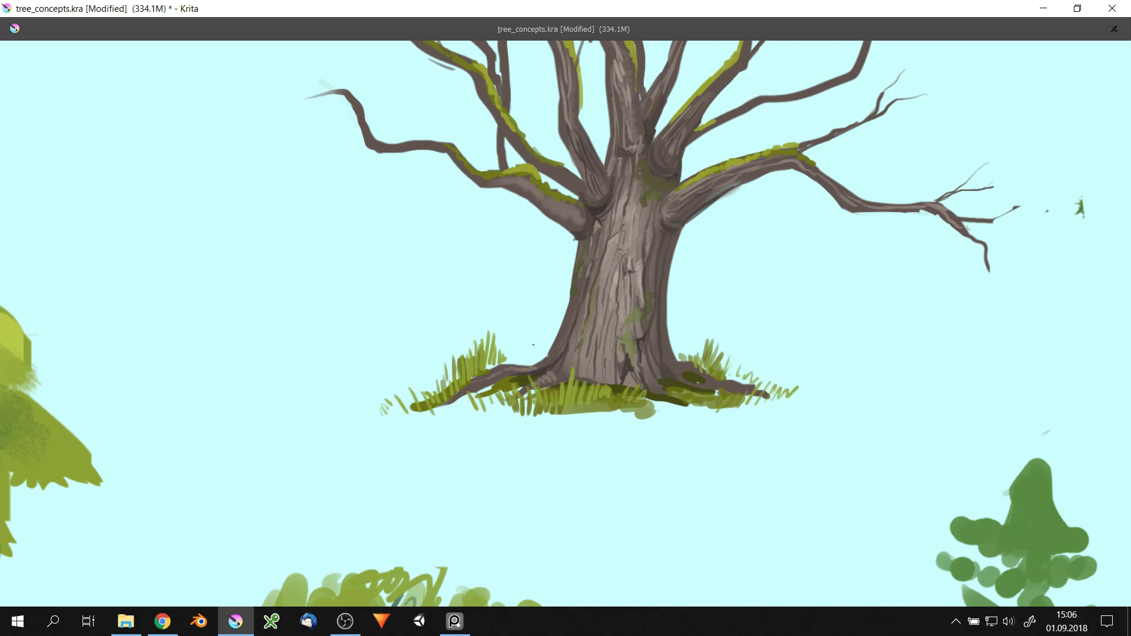
pyautogui.scroll(1, 533, 345)
pyautogui.scroll(1, 533, 345)
pyautogui.rightClick(681, 194)
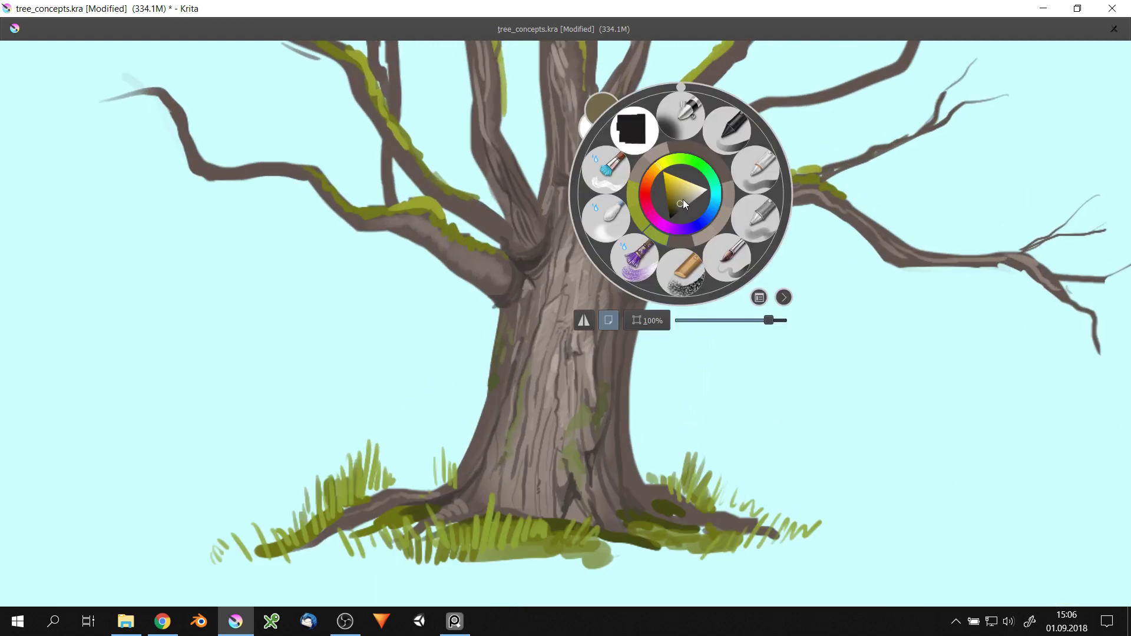
pyautogui.rightClick(630, 230)
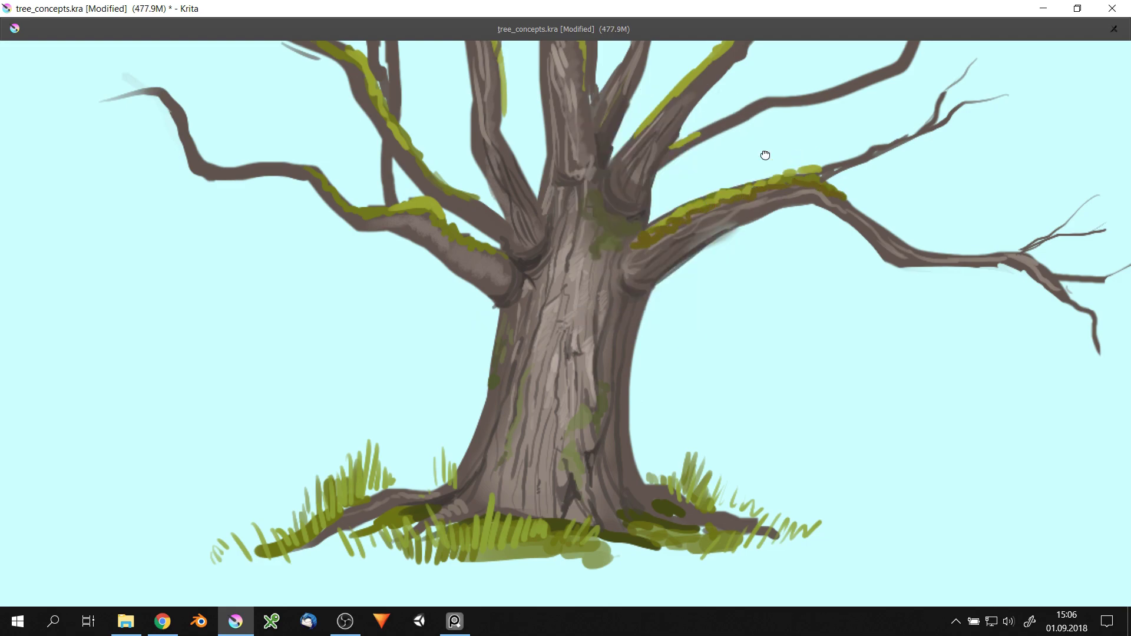
# - Bring the bare tree's trunk and grass into view, opening and dismissing the quick palette again
pyautogui.moveTo(764, 155); pyautogui.dragTo(764, 206)
pyautogui.scroll(-2, 765, 206)
pyautogui.scroll(1, 555, 194)
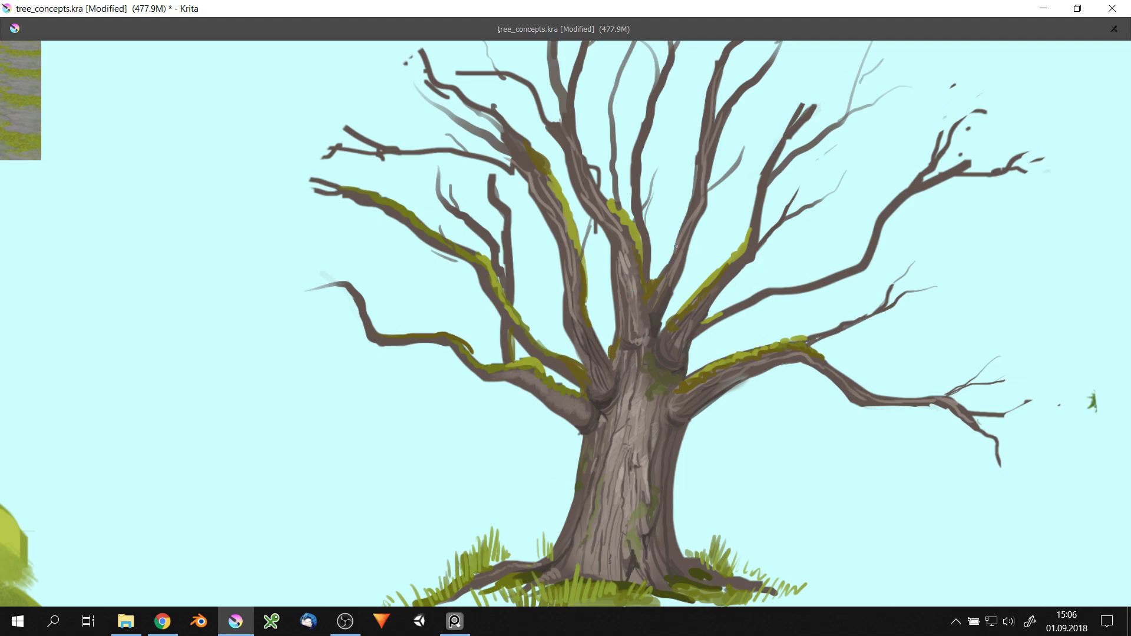
pyautogui.scroll(-1, 778, 177)
pyautogui.scroll(-2, 777, 177)
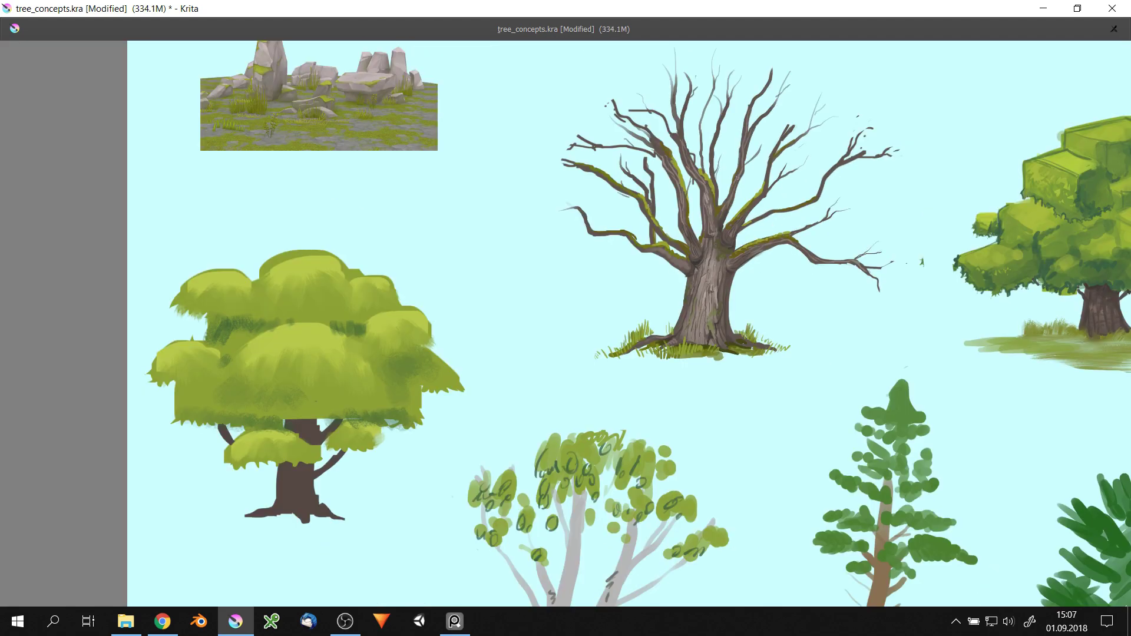
pyautogui.scroll(3, 737, 75)
pyautogui.scroll(-2, 667, 175)
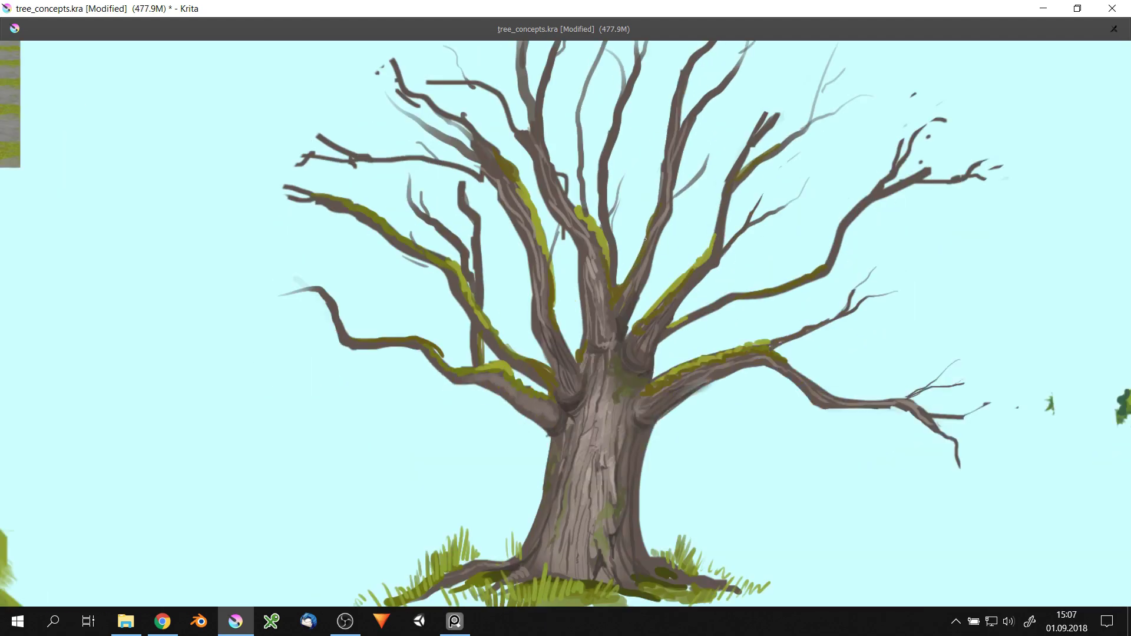
pyautogui.moveTo(694, 297); pyautogui.dragTo(694, 170)
pyautogui.rightClick(694, 169)
pyautogui.click(512, 243)
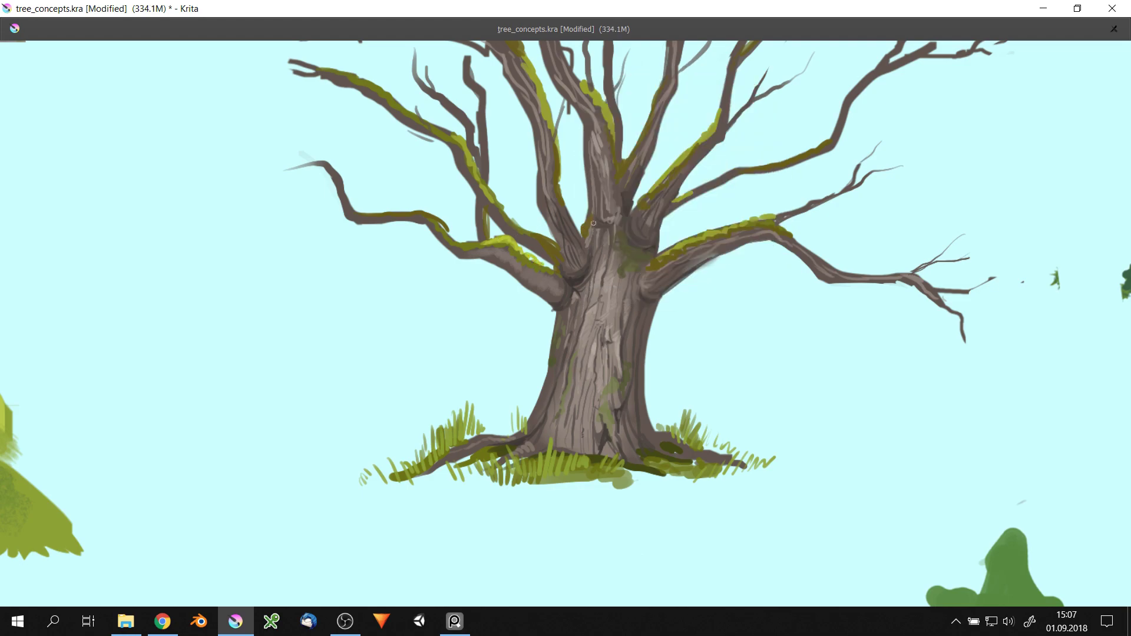
pyautogui.scroll(-1, 735, 223)
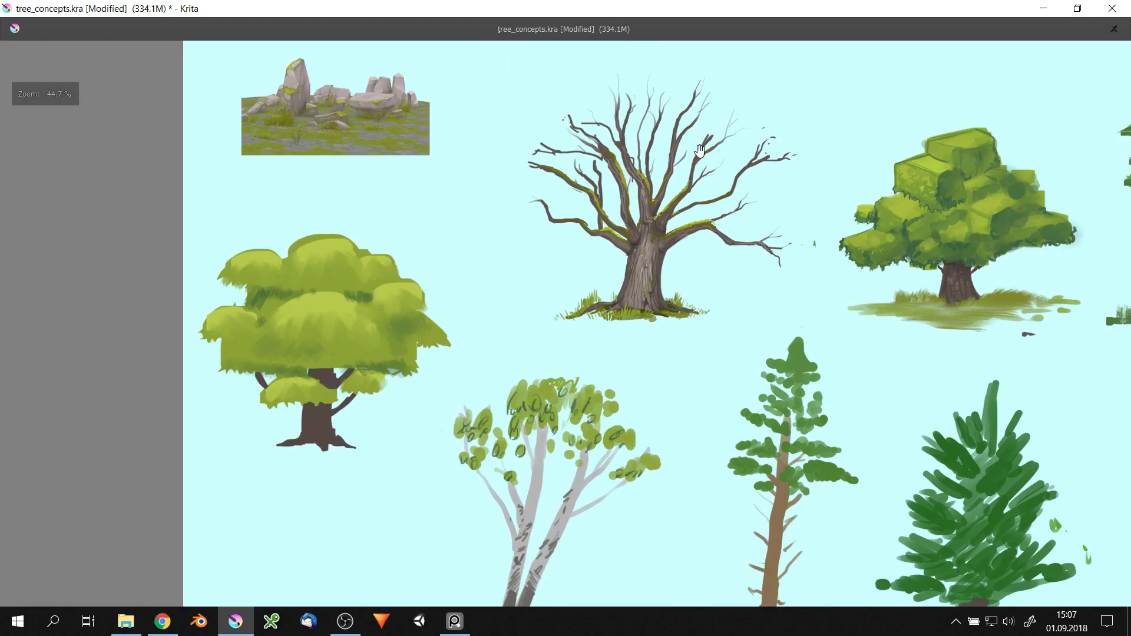
pyautogui.scroll(-3, 681, 151)
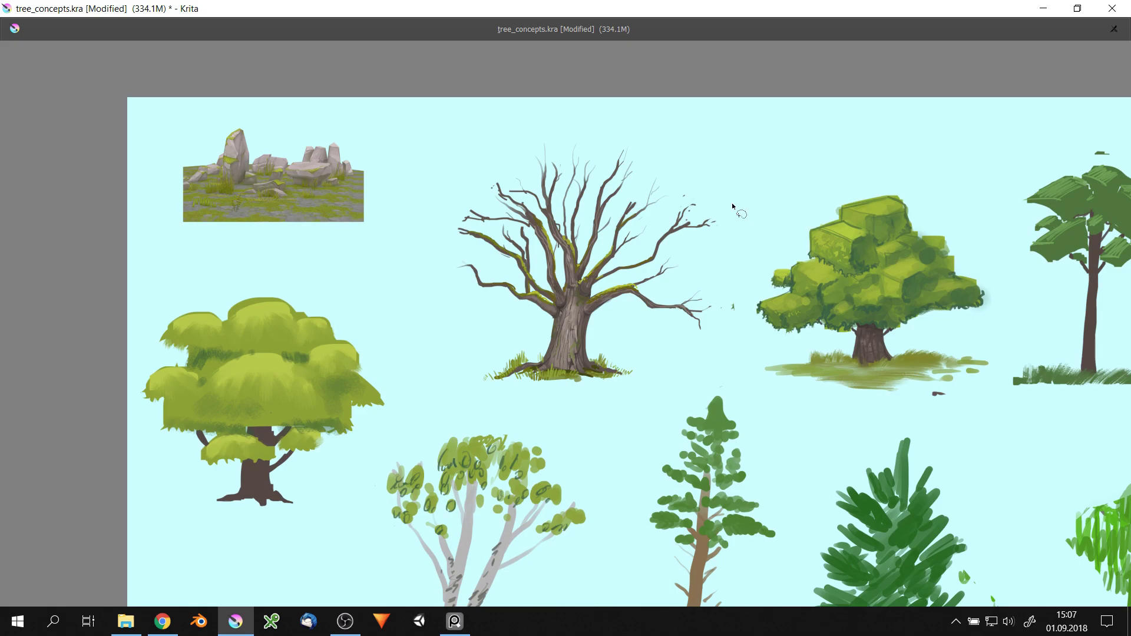
# - Lasso-select the bare tree, move it left with Ctrl+T, then zoom out toward the rock sketch
pyautogui.moveTo(740, 212); pyautogui.dragTo(721, 347)
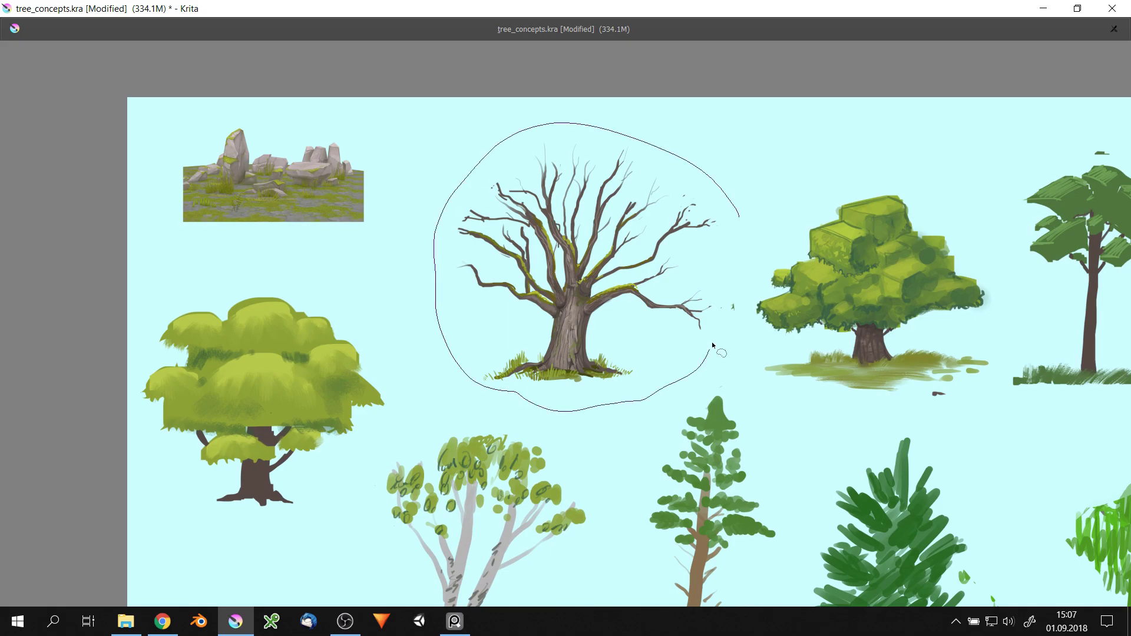
pyautogui.hotkey('ctrl', 't')
pyautogui.press('Return')
pyautogui.scroll(4, 704, 184)
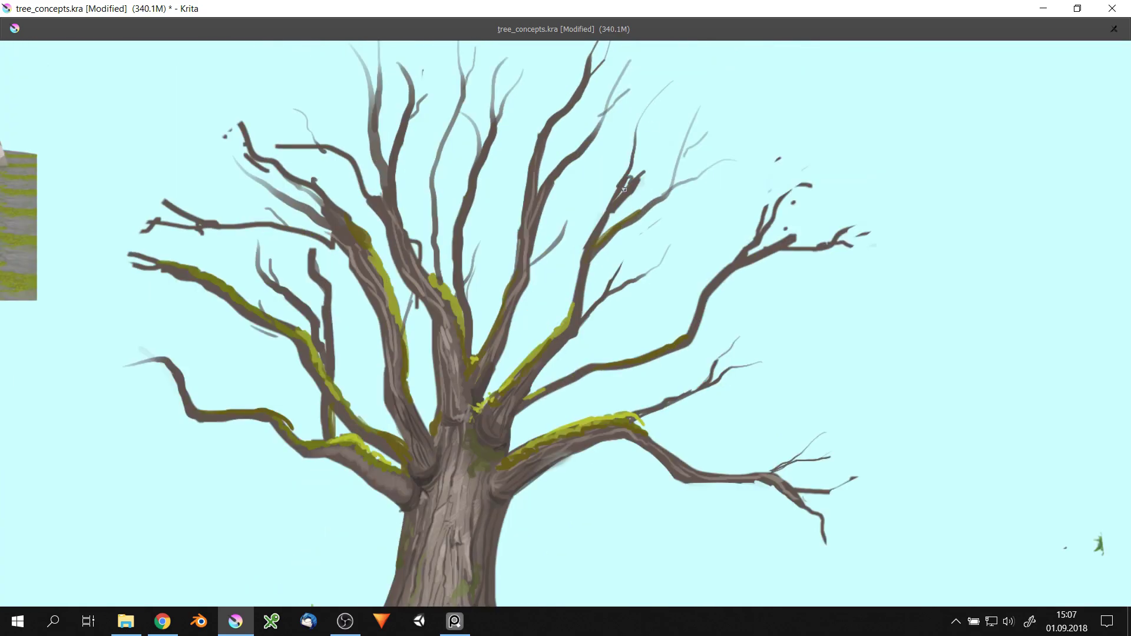
pyautogui.moveTo(624, 187); pyautogui.dragTo(713, 246)
pyautogui.press('-')
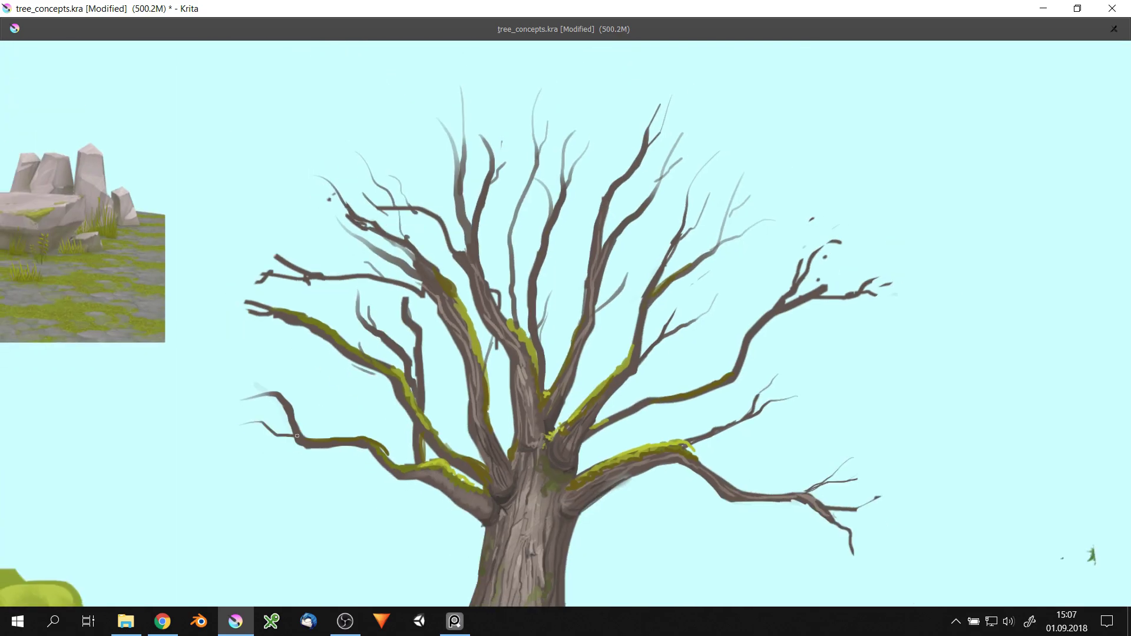
pyautogui.scroll(-2, 420, 312)
pyautogui.scroll(-1, 676, 126)
pyautogui.scroll(-2, 648, 168)
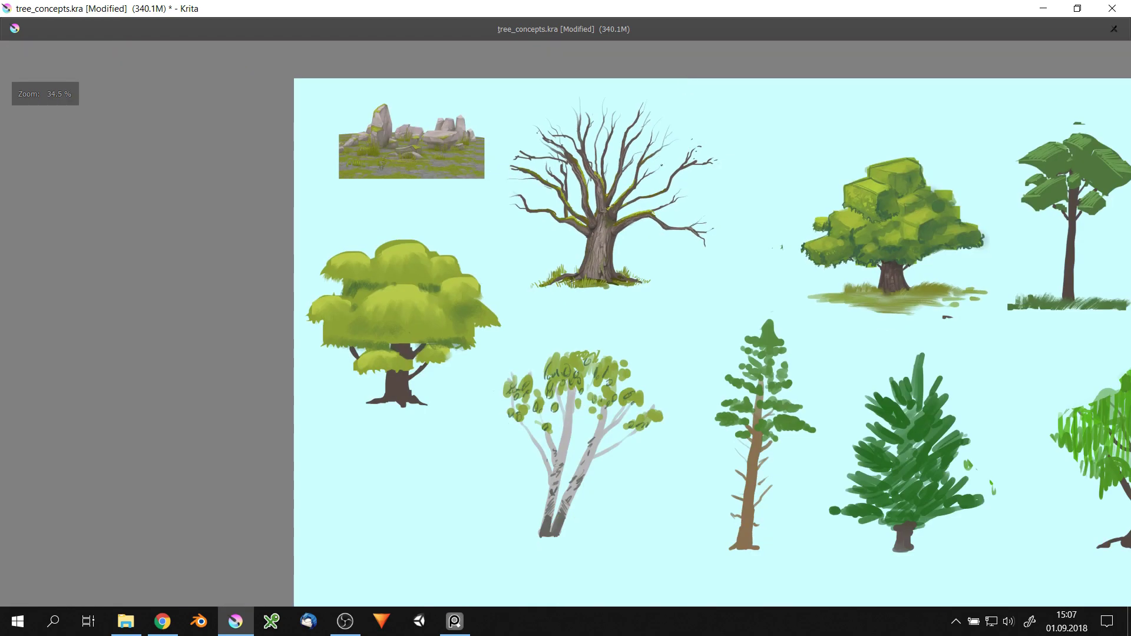
pyautogui.scroll(-1, 648, 168)
pyautogui.scroll(2, 648, 168)
pyautogui.scroll(1, 732, 169)
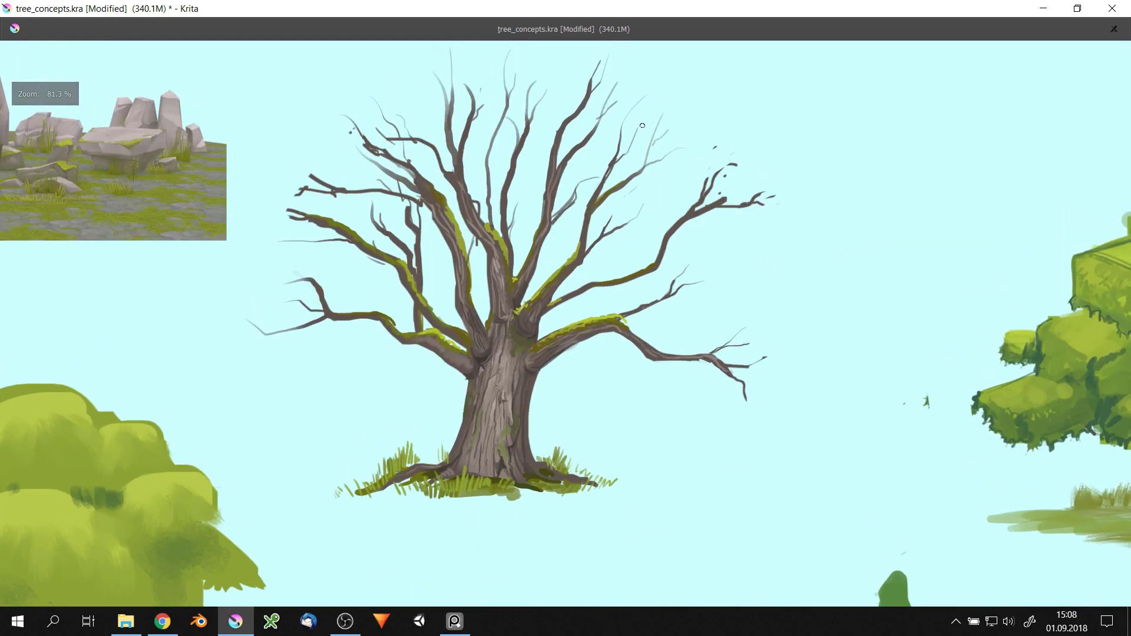
pyautogui.scroll(2, 554, 283)
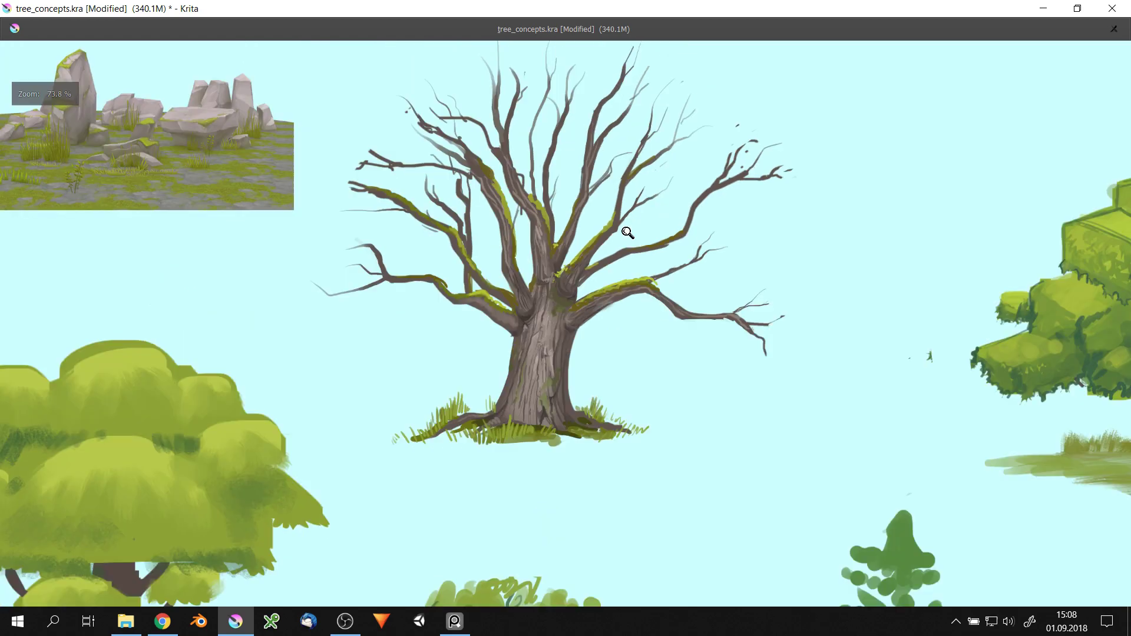
pyautogui.scroll(-2, 637, 276)
pyautogui.scroll(-2, 710, 167)
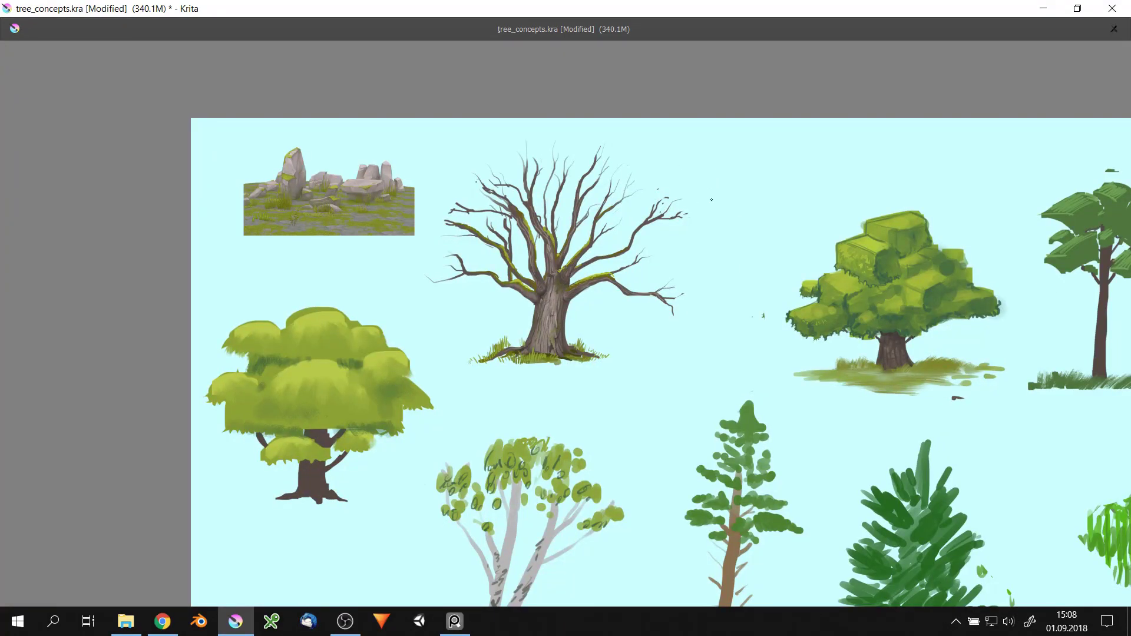
# - Bring the boxy tree's canopy into view and paint a dark scalloped edge across it
pyautogui.moveTo(711, 200); pyautogui.dragTo(804, 106)
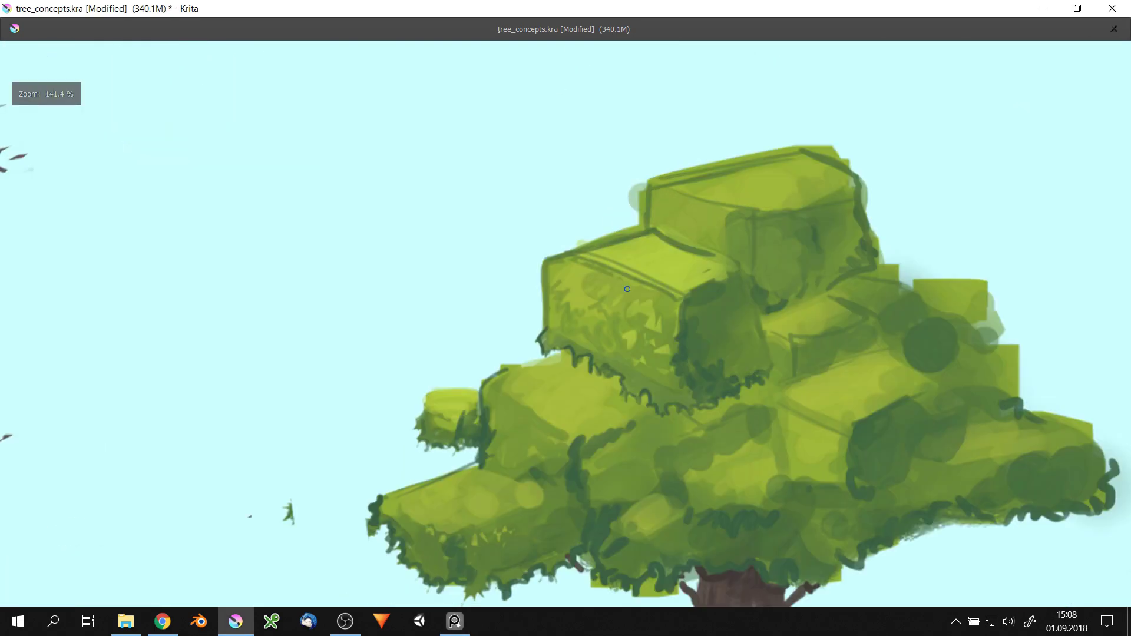
pyautogui.scroll(3, 555, 222)
pyautogui.moveTo(567, 416); pyautogui.dragTo(626, 250)
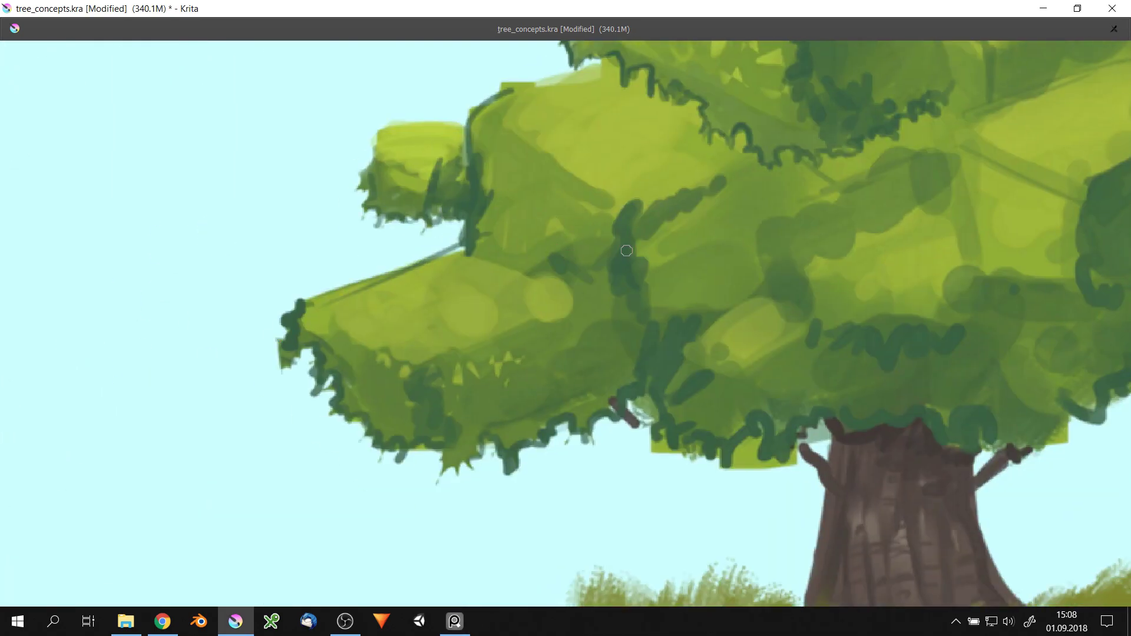
pyautogui.moveTo(472, 241)
pyautogui.mouseDown()
pyautogui.moveTo(599, 295)
pyautogui.moveTo(558, 348)
pyautogui.moveTo(592, 278)
pyautogui.mouseUp()
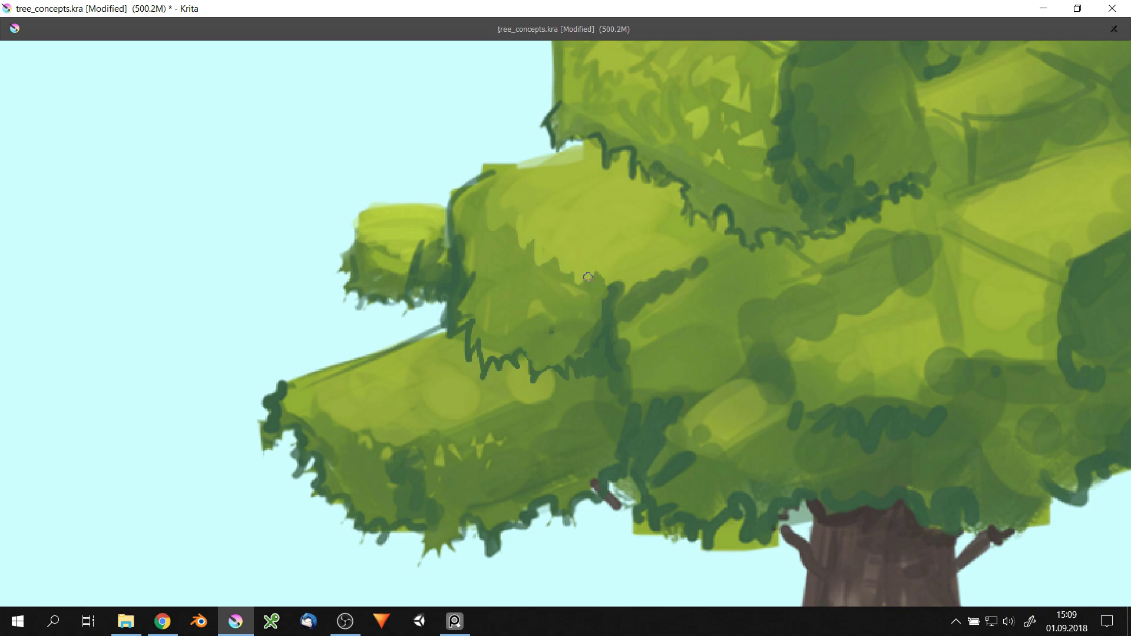
pyautogui.scroll(-2, 588, 277)
pyautogui.scroll(1, 614, 179)
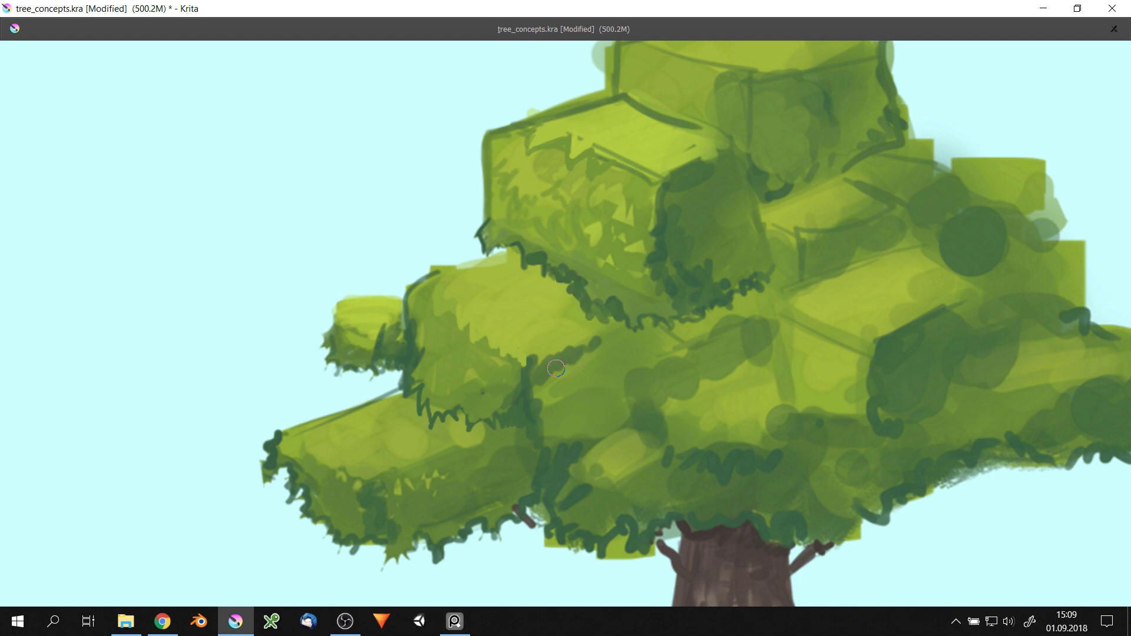
# - Add small marks to the foliage and paint over the dark canopy edge in lighter green
pyautogui.moveTo(586, 308); pyautogui.dragTo(565, 353)
pyautogui.moveTo(570, 200); pyautogui.dragTo(561, 265)
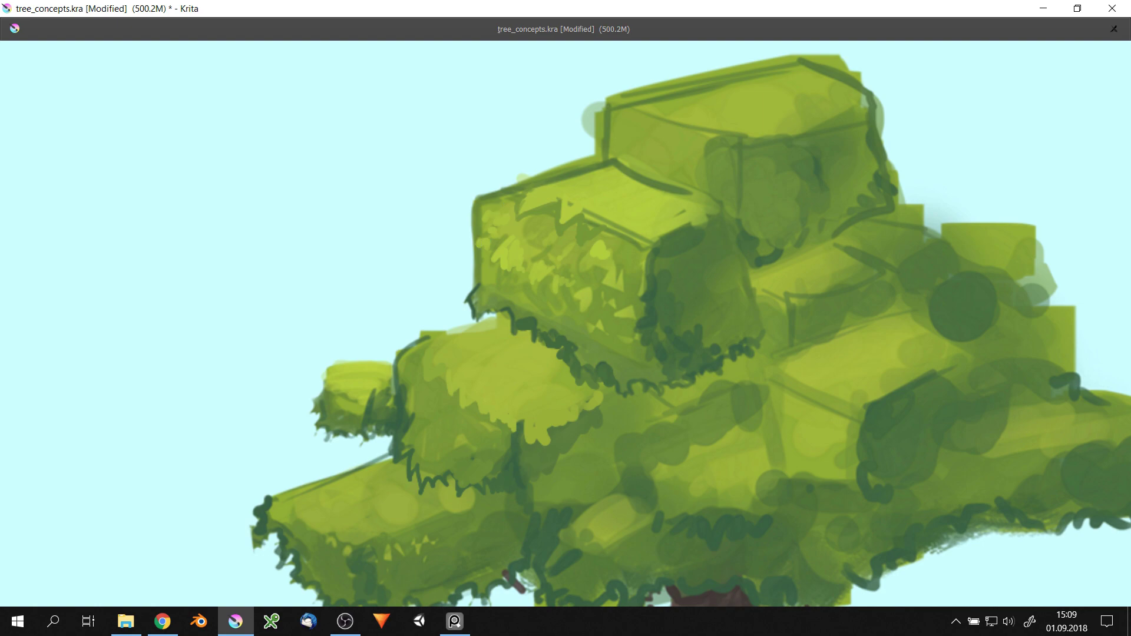
pyautogui.moveTo(533, 184)
pyautogui.mouseDown()
pyautogui.moveTo(612, 161)
pyautogui.moveTo(596, 151)
pyautogui.mouseUp()
pyautogui.press('-')
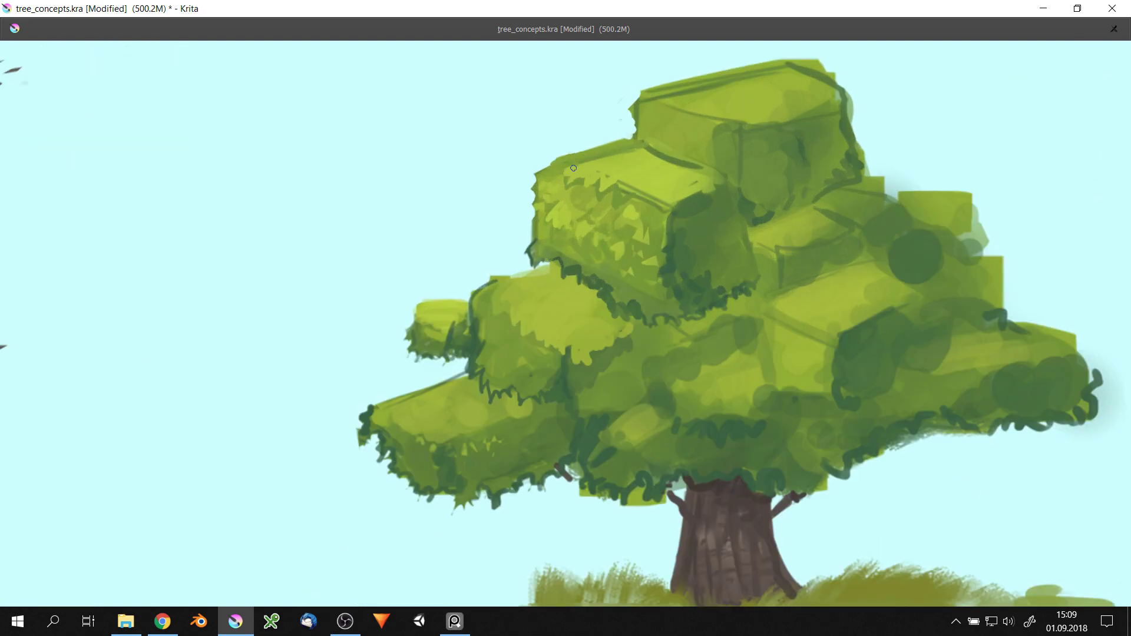
pyautogui.scroll(-4, 573, 168)
pyautogui.scroll(3, 512, 228)
pyautogui.scroll(2, 462, 285)
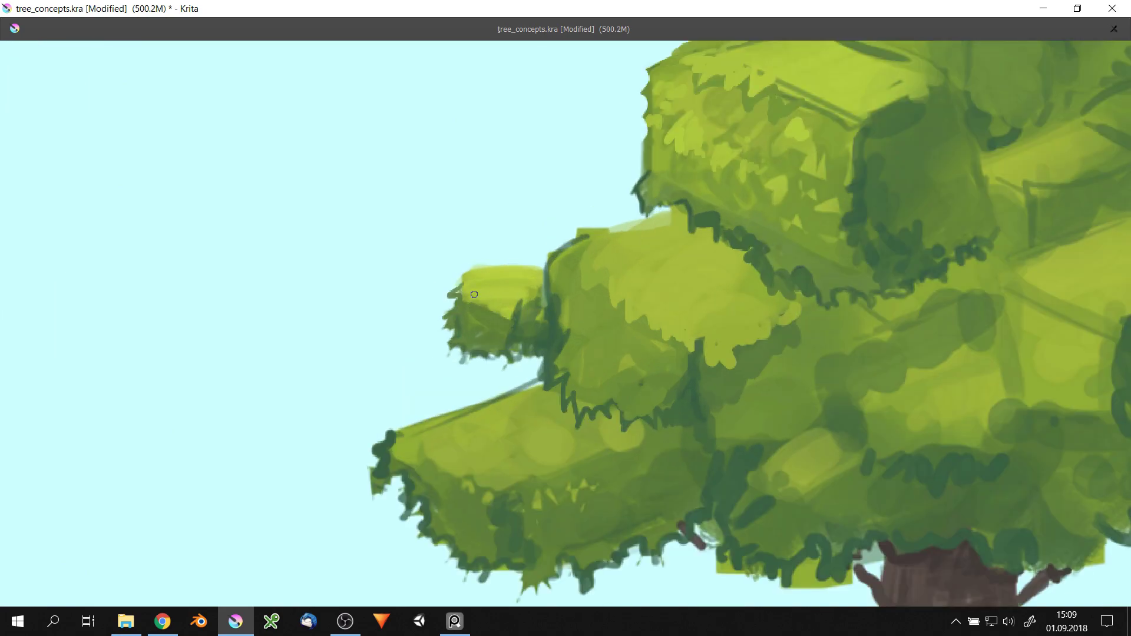
# - Add light leaf strokes to the left foliage clump and cover the pale sliver along the canopy edge
pyautogui.moveTo(479, 330); pyautogui.dragTo(506, 325)
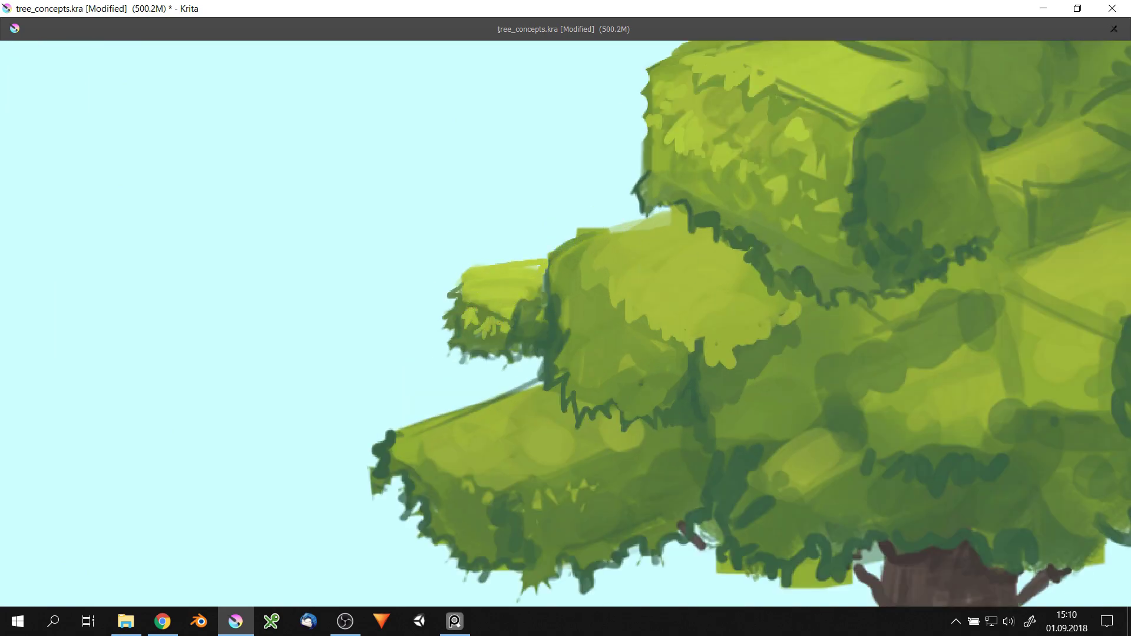
pyautogui.moveTo(595, 234); pyautogui.dragTo(670, 206)
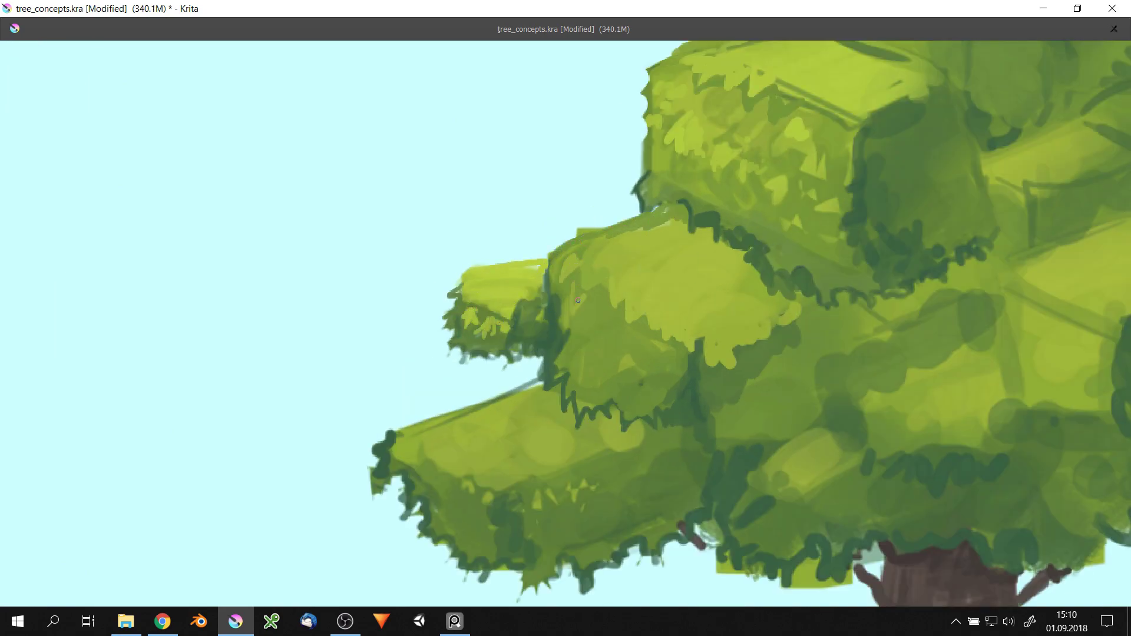
pyautogui.scroll(-1, 578, 300)
pyautogui.scroll(-2, 585, 253)
pyautogui.scroll(2, 628, 201)
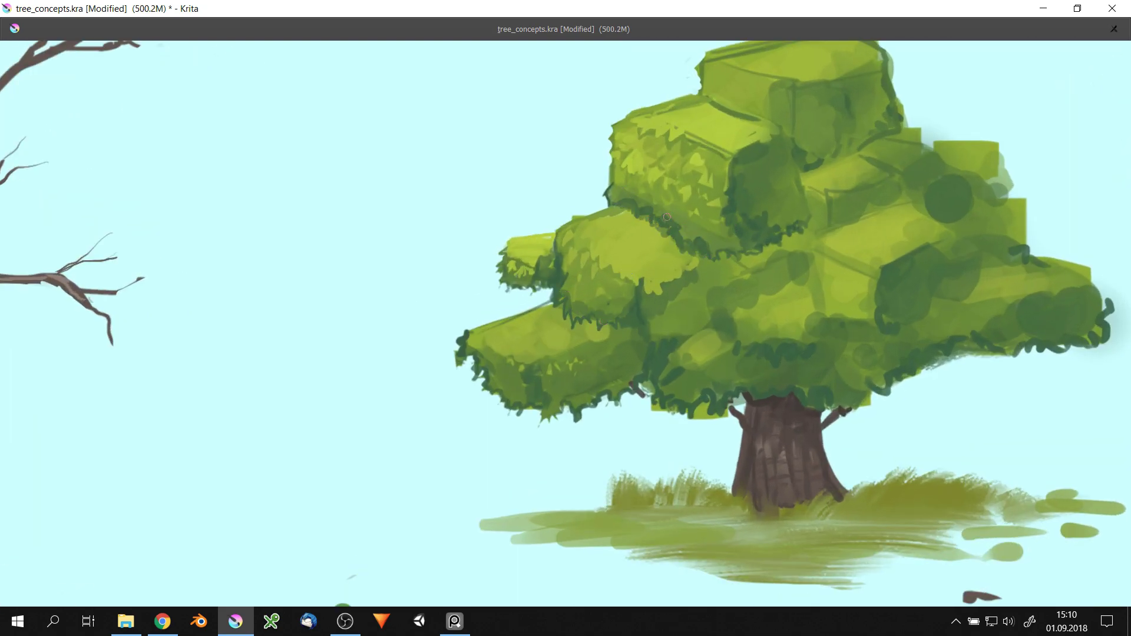
pyautogui.moveTo(754, 225); pyautogui.dragTo(660, 296)
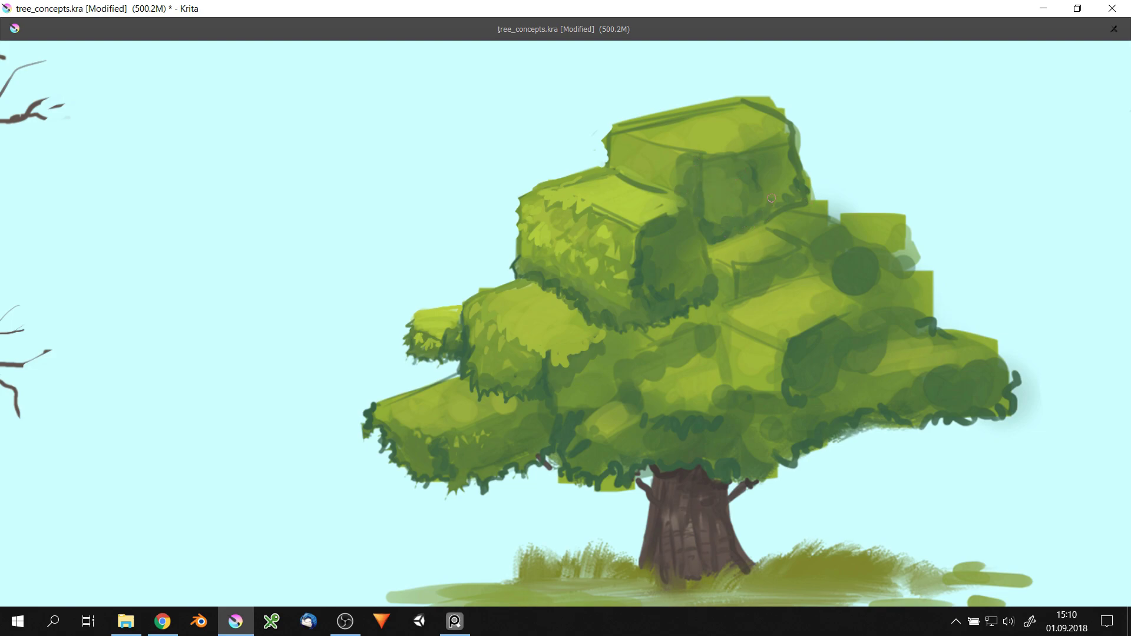
pyautogui.scroll(-3, 618, 194)
pyautogui.scroll(3, 618, 194)
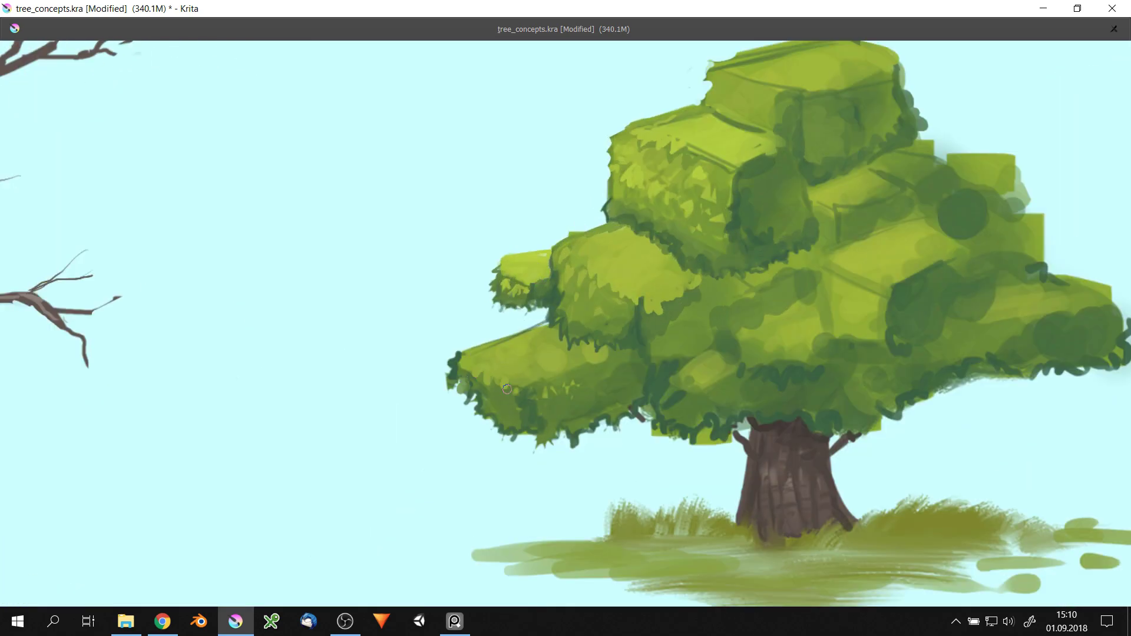
# - Dab light-green leaves around the lower-left and left foliage edges
pyautogui.moveTo(506, 388); pyautogui.dragTo(545, 430)
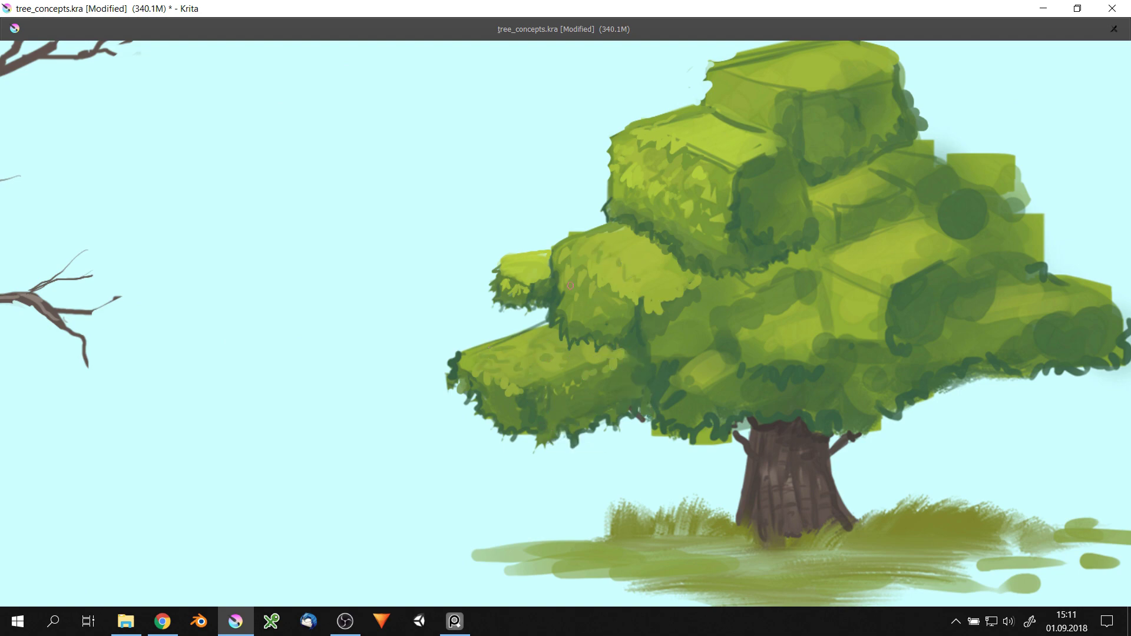
pyautogui.moveTo(548, 241); pyautogui.dragTo(557, 232)
pyautogui.moveTo(527, 322); pyautogui.dragTo(506, 331)
pyautogui.moveTo(516, 249); pyautogui.dragTo(521, 242)
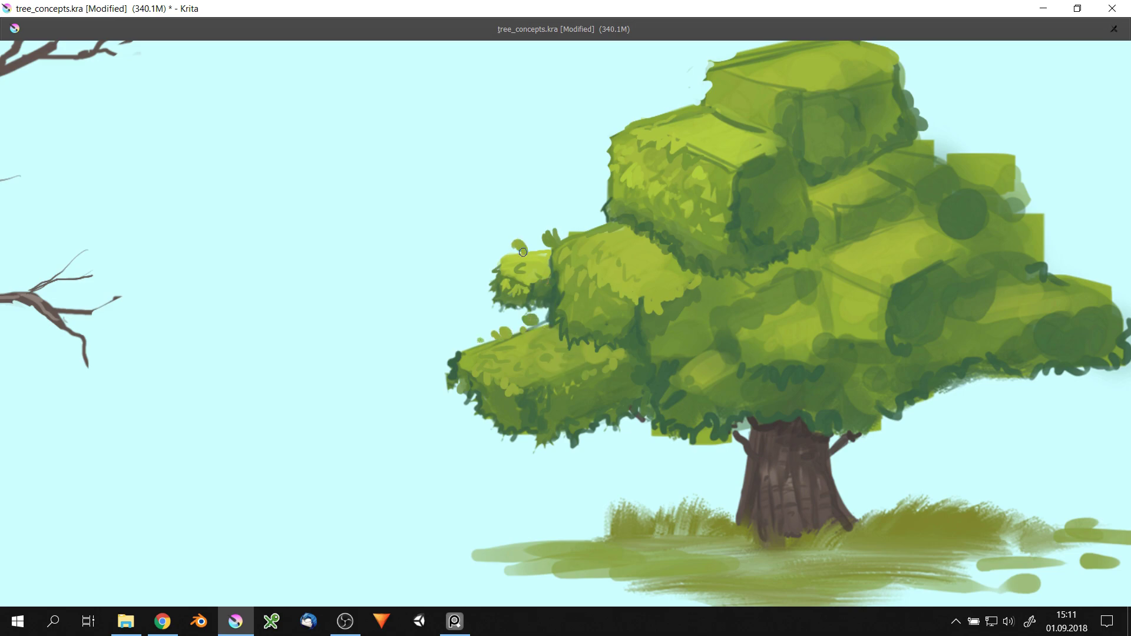
pyautogui.scroll(-3, 629, 220)
pyautogui.scroll(3, 689, 144)
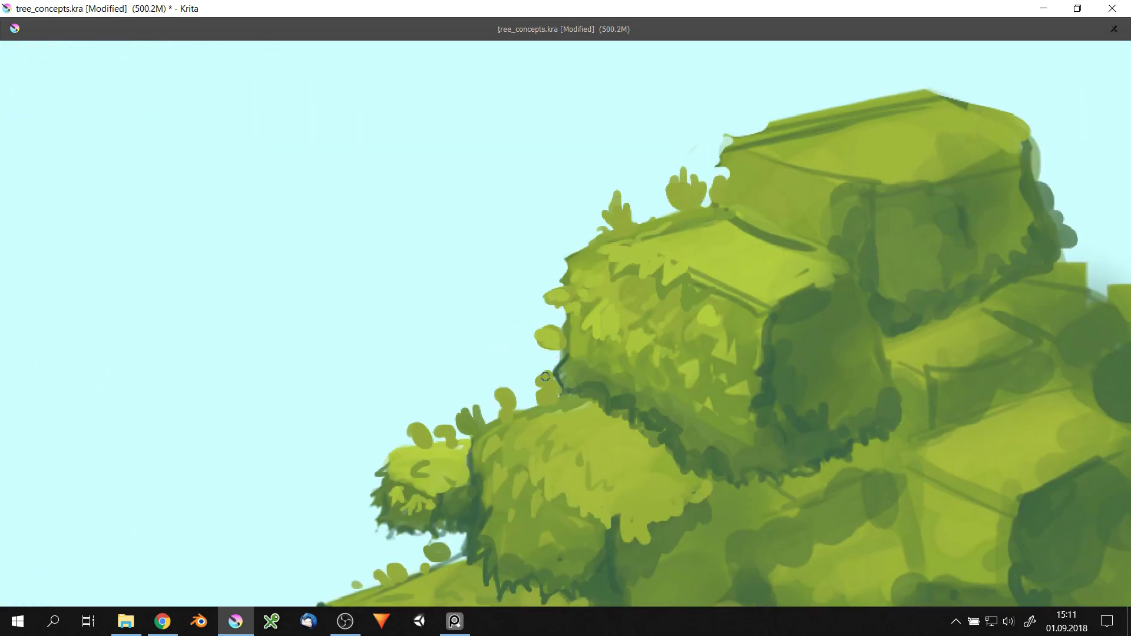
# - Paint darker green dabs along the grass under the oak
pyautogui.scroll(-2, 545, 383)
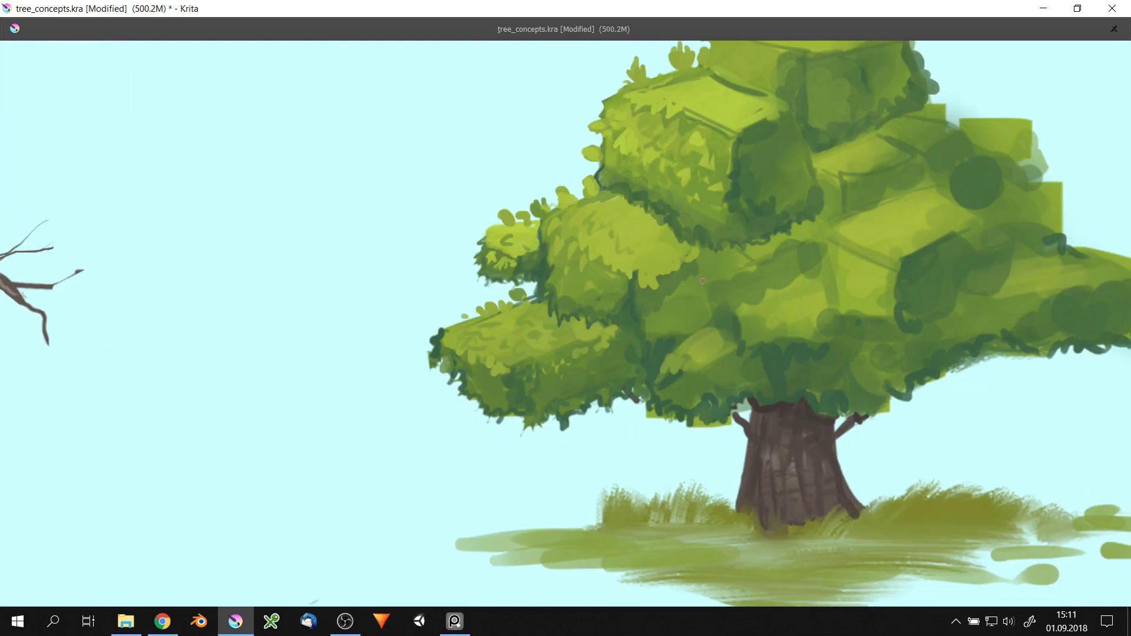
pyautogui.scroll(-5, 703, 283)
pyautogui.scroll(3, 702, 283)
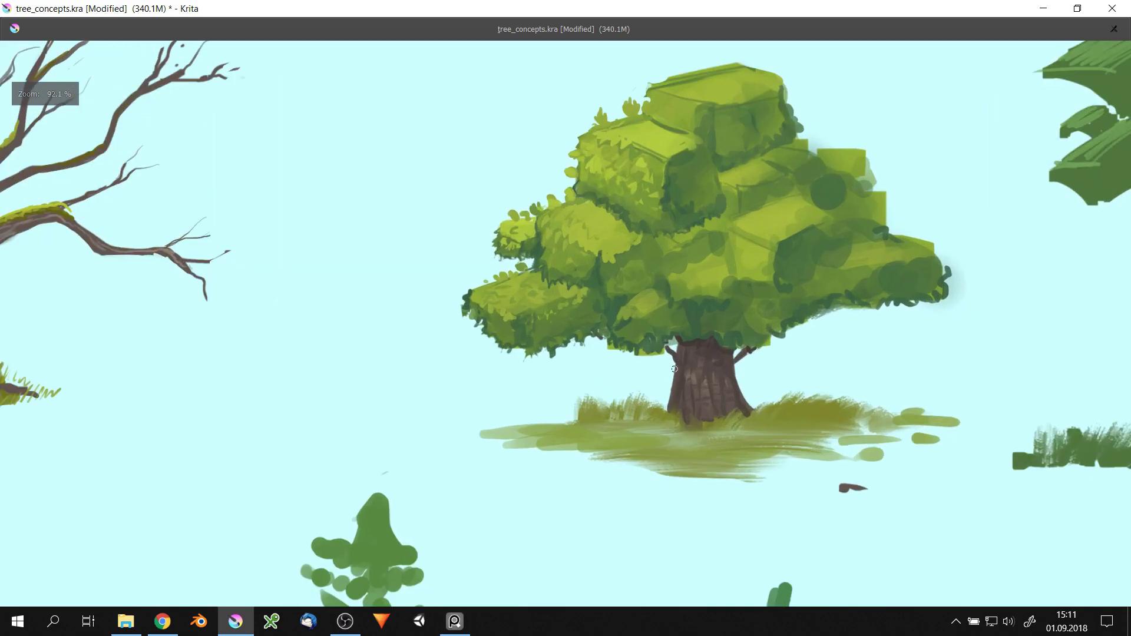
pyautogui.moveTo(677, 424)
pyautogui.mouseDown()
pyautogui.moveTo(584, 429)
pyautogui.moveTo(769, 431)
pyautogui.mouseUp()
# - Paint dark vertical bark lines and crack detail along the oak's trunk
pyautogui.scroll(3, 718, 409)
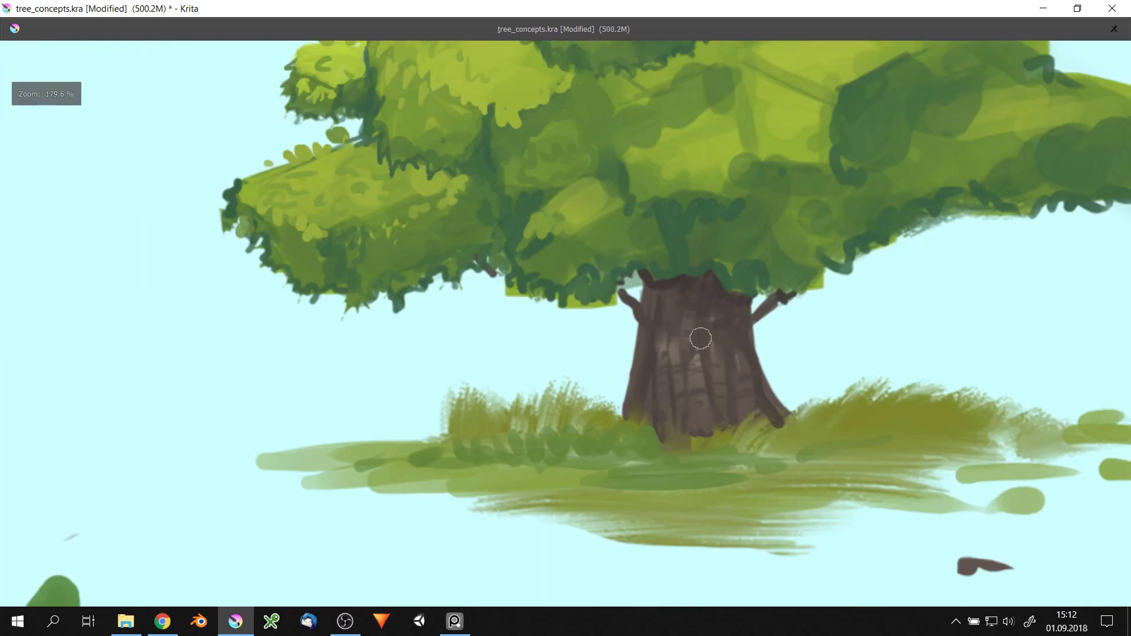
pyautogui.rightClick(720, 373)
pyautogui.moveTo(622, 417)
pyautogui.mouseDown()
pyautogui.moveTo(631, 382)
pyautogui.moveTo(621, 292)
pyautogui.mouseUp()
pyautogui.rightClick(682, 331)
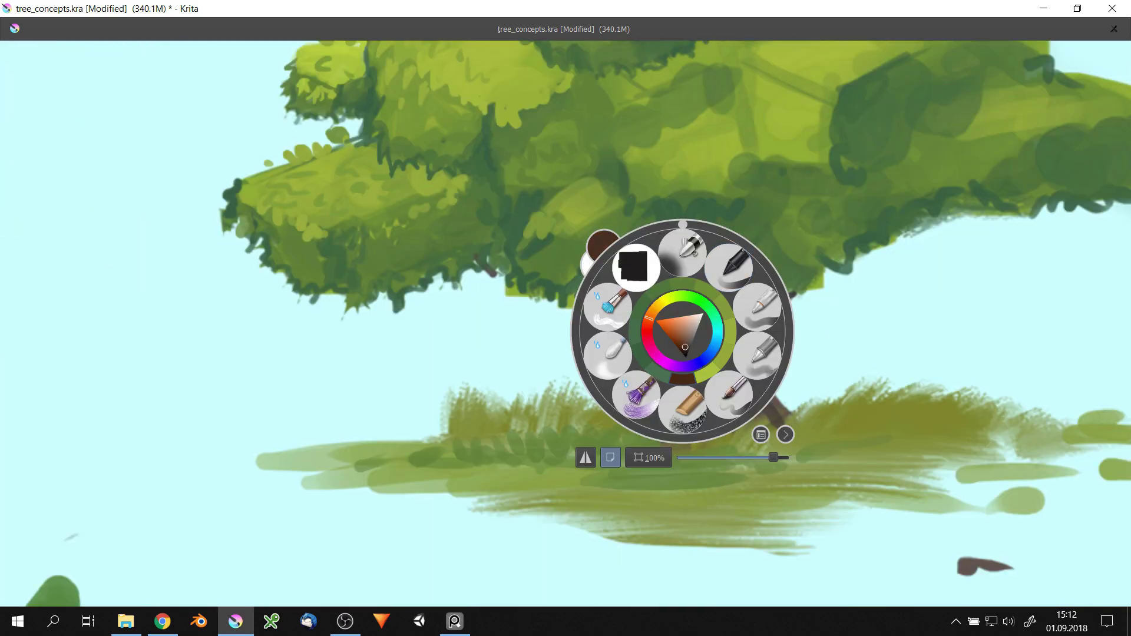
pyautogui.press('Tab')
pyautogui.moveTo(847, 236); pyautogui.dragTo(672, 230)
pyautogui.scroll(2, 671, 295)
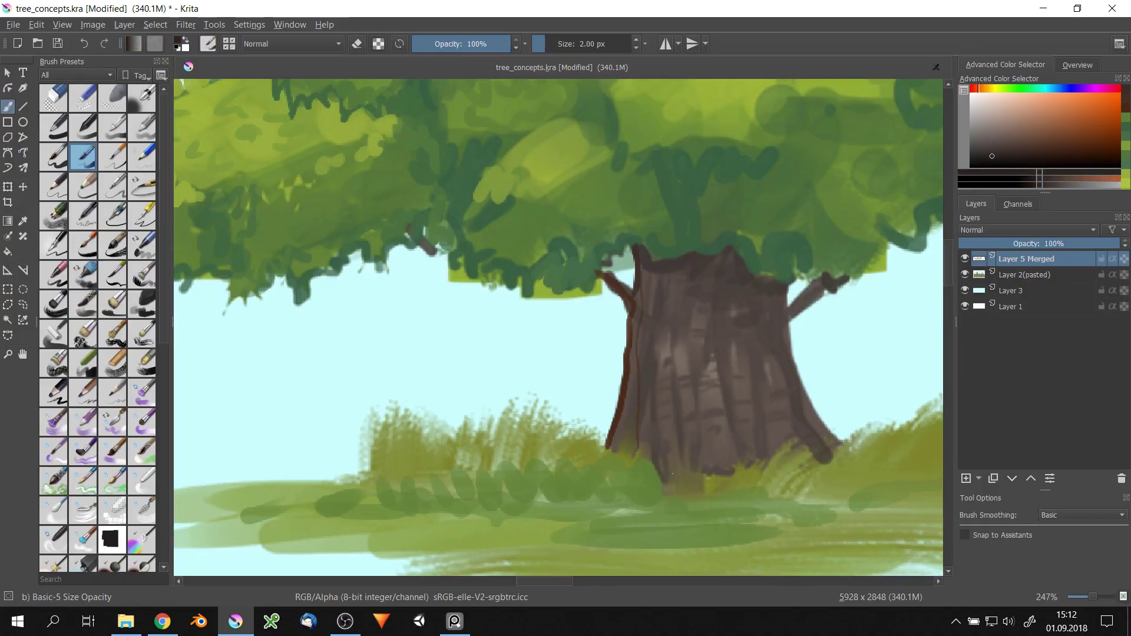
pyautogui.moveTo(677, 271); pyautogui.dragTo(682, 412)
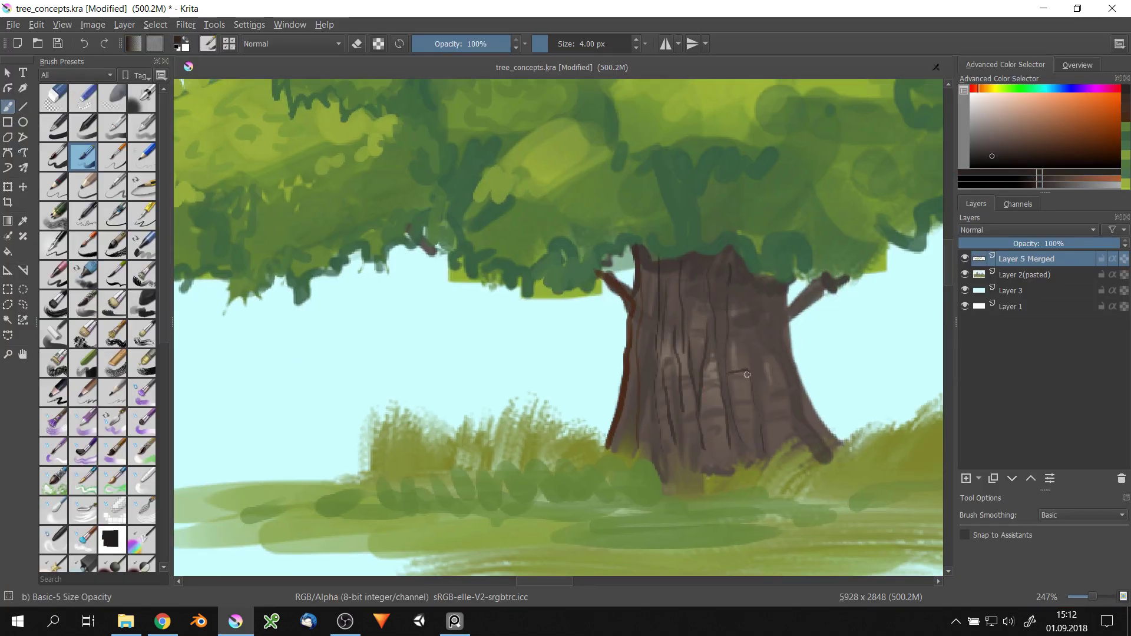
pyautogui.moveTo(645, 368); pyautogui.dragTo(657, 416)
pyautogui.press(']')
pyautogui.moveTo(700, 258); pyautogui.dragTo(694, 318)
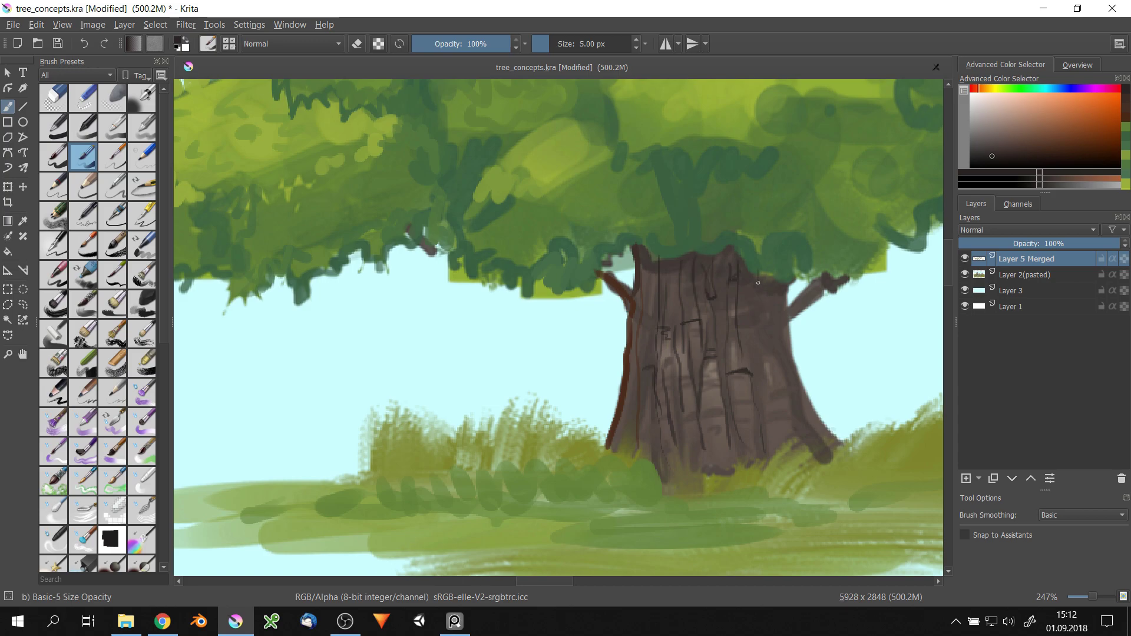
pyautogui.moveTo(763, 318); pyautogui.dragTo(784, 453)
pyautogui.moveTo(795, 312); pyautogui.dragTo(757, 462)
pyautogui.moveTo(760, 314); pyautogui.dragTo(766, 292)
# - Sample foliage greens with a larger brush and stroke leafy texture across the canopy top
pyautogui.scroll(-5, 766, 292)
pyautogui.scroll(3, 689, 396)
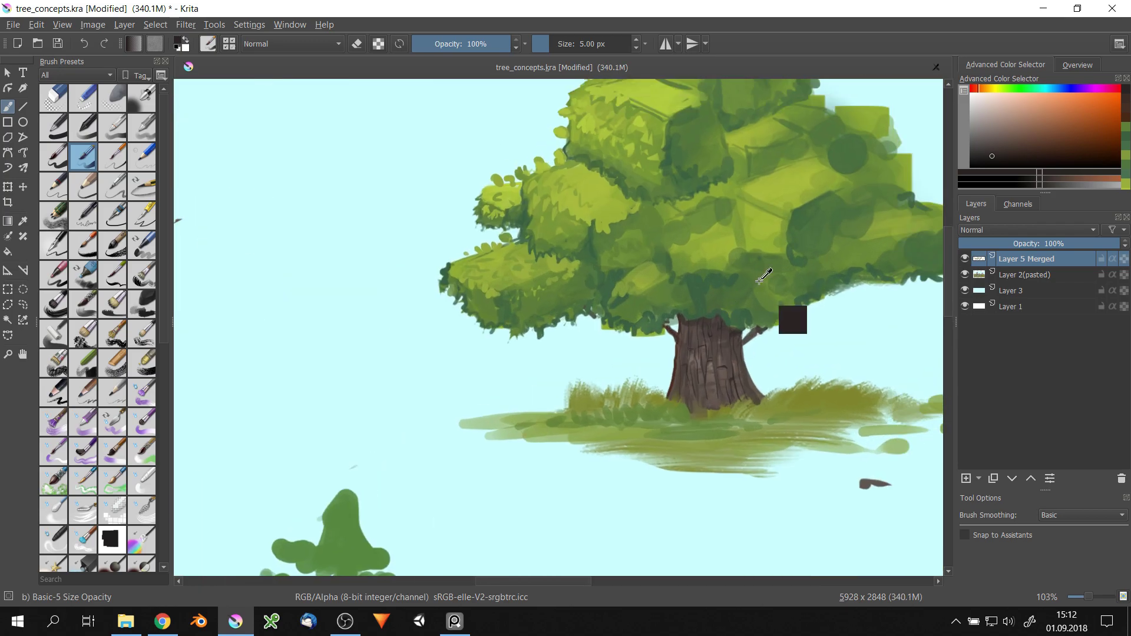
pyautogui.keyDown('ctrl'); pyautogui.click(577, 412); pyautogui.keyUp('ctrl')
pyautogui.press(']')
pyautogui.press(']')
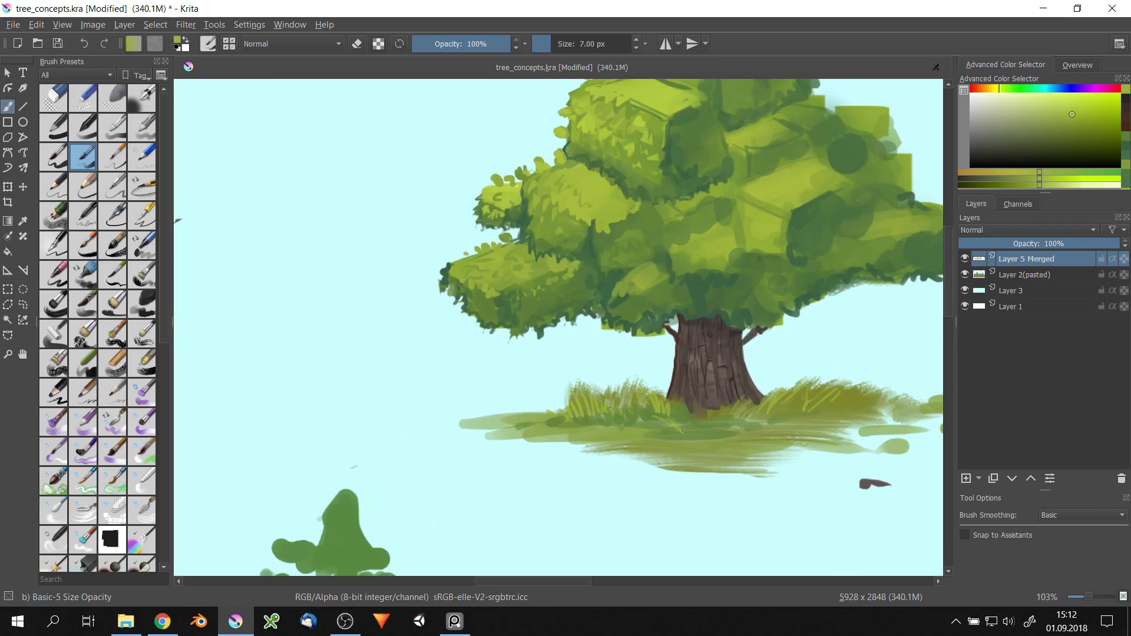
pyautogui.moveTo(783, 424); pyautogui.dragTo(741, 519)
pyautogui.press(']')
pyautogui.press(']')
pyautogui.press(']')
pyautogui.keyDown('ctrl'); pyautogui.click(539, 281); pyautogui.keyUp('ctrl')
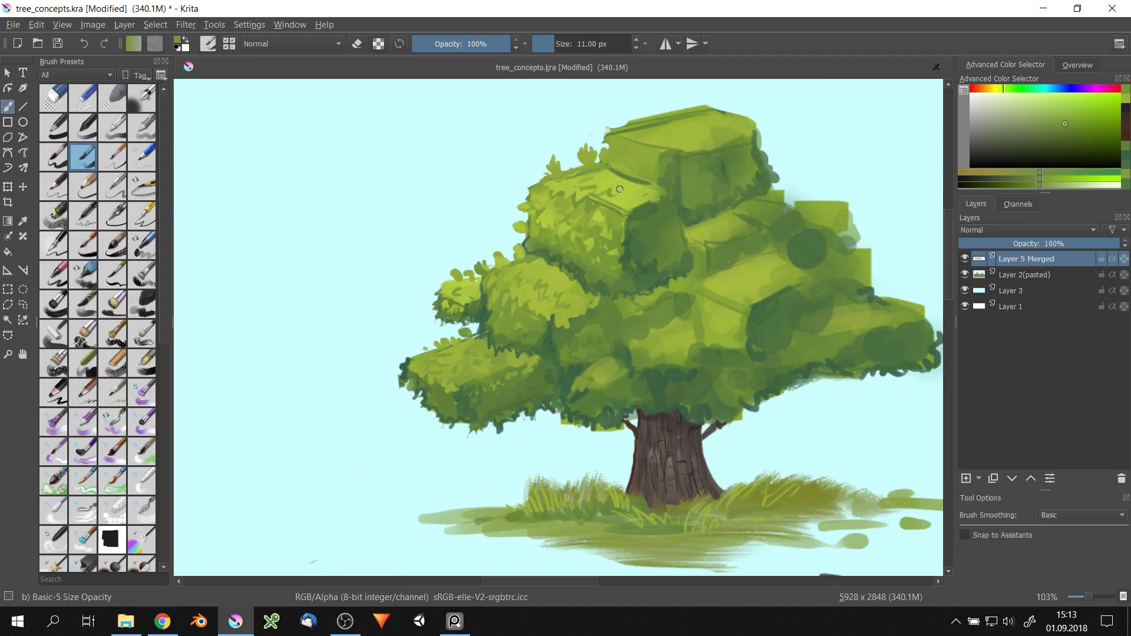
pyautogui.press('[')
pyautogui.moveTo(675, 238); pyautogui.dragTo(655, 259)
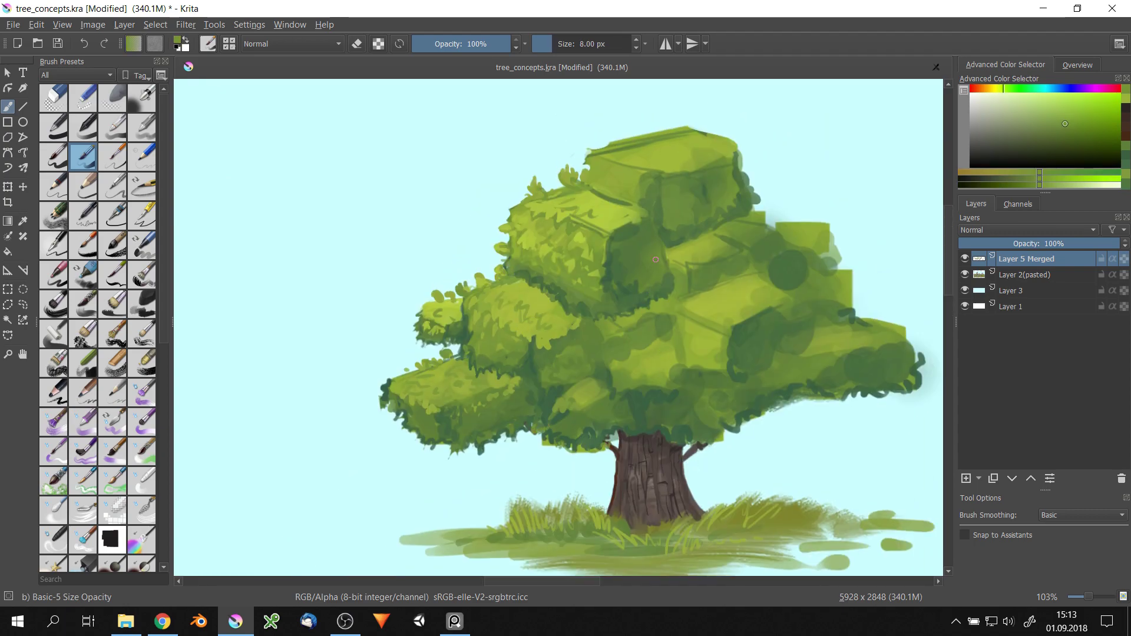
pyautogui.press(']')
pyautogui.press(']')
pyautogui.press(']')
pyautogui.moveTo(613, 150); pyautogui.dragTo(706, 138)
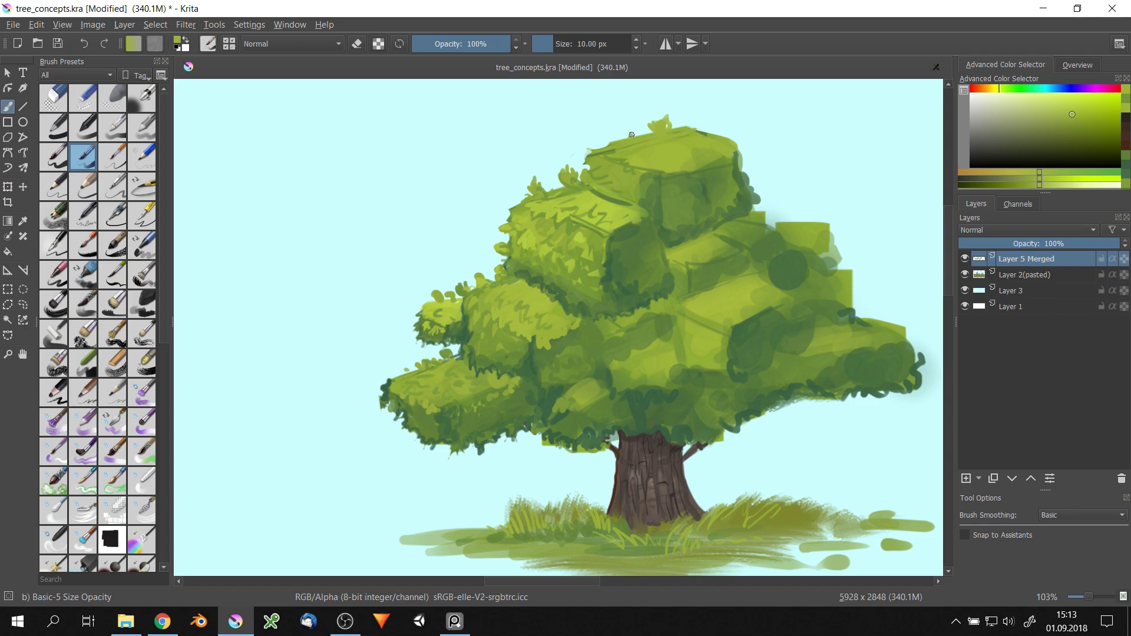
# - Pick a darker green with a smaller brush and scribble leaf texture near the treetop
pyautogui.keyDown('ctrl'); pyautogui.click(748, 179); pyautogui.keyUp('ctrl')
pyautogui.press('[')
pyautogui.press('[')
pyautogui.keyDown('ctrl'); pyautogui.click(632, 263); pyautogui.keyUp('ctrl')
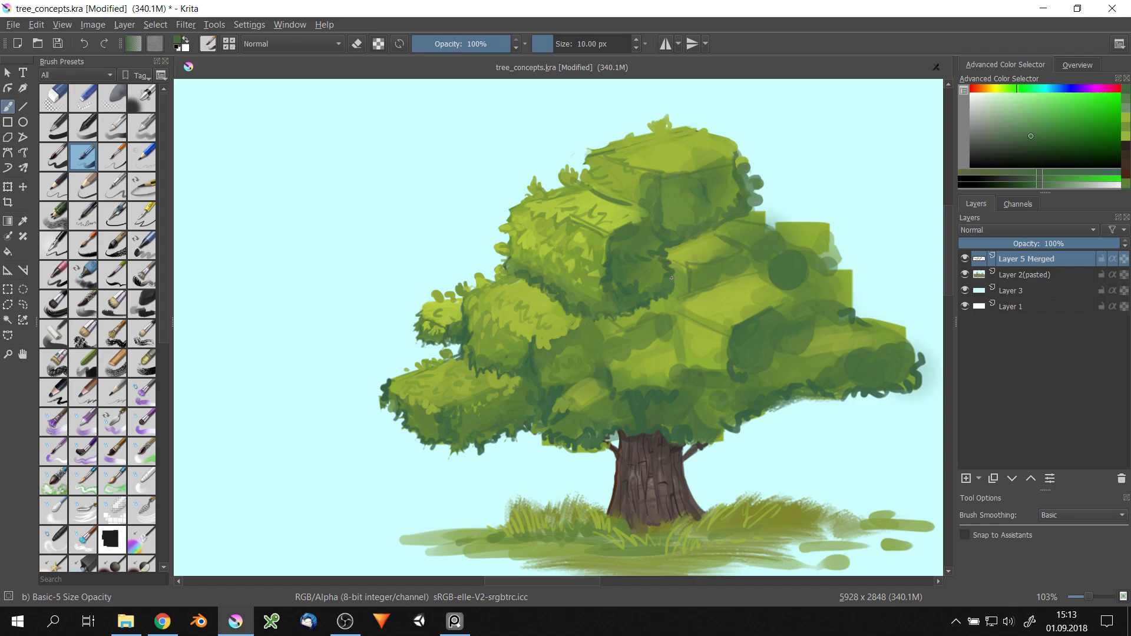
pyautogui.press(']')
pyautogui.press(']')
pyautogui.press(']')
pyautogui.keyDown('ctrl'); pyautogui.click(608, 326); pyautogui.keyUp('ctrl')
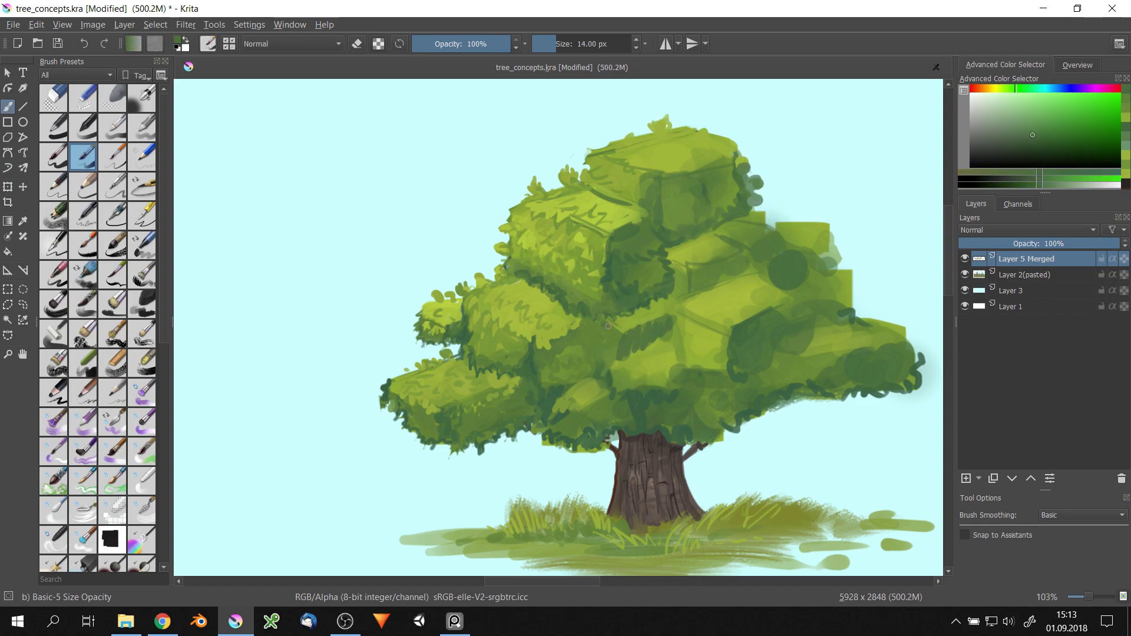
pyautogui.keyDown('ctrl'); pyautogui.click(631, 324); pyautogui.keyUp('ctrl')
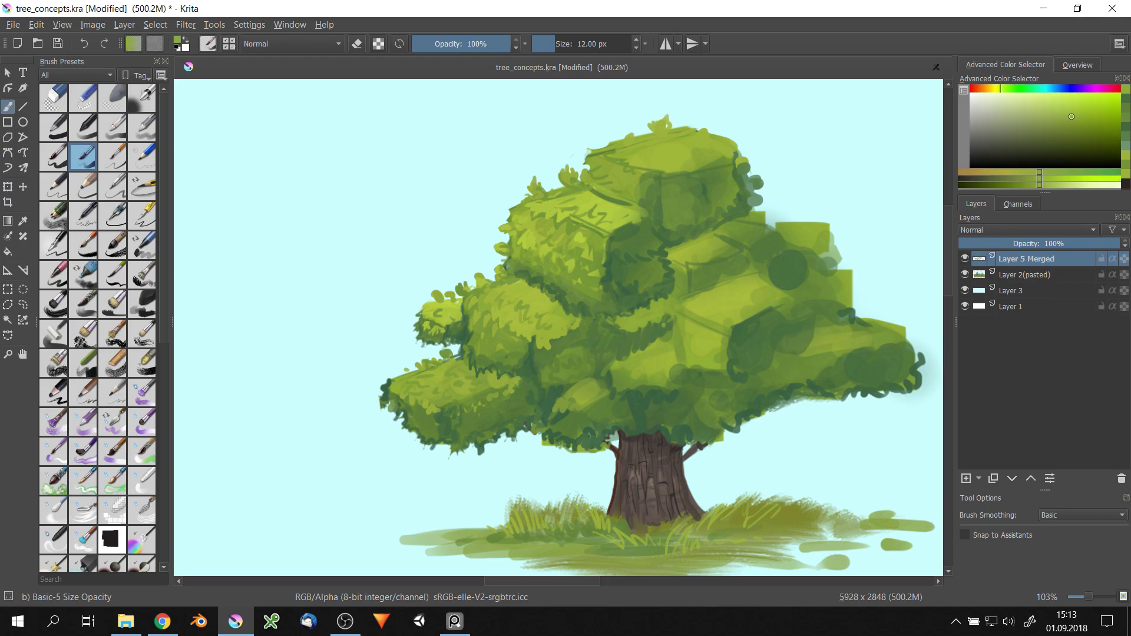
pyautogui.press('[')
pyautogui.keyDown('ctrl'); pyautogui.click(684, 274); pyautogui.keyUp('ctrl')
pyautogui.scroll(2, 711, 226)
pyautogui.keyDown('ctrl'); pyautogui.click(707, 260); pyautogui.keyUp('ctrl')
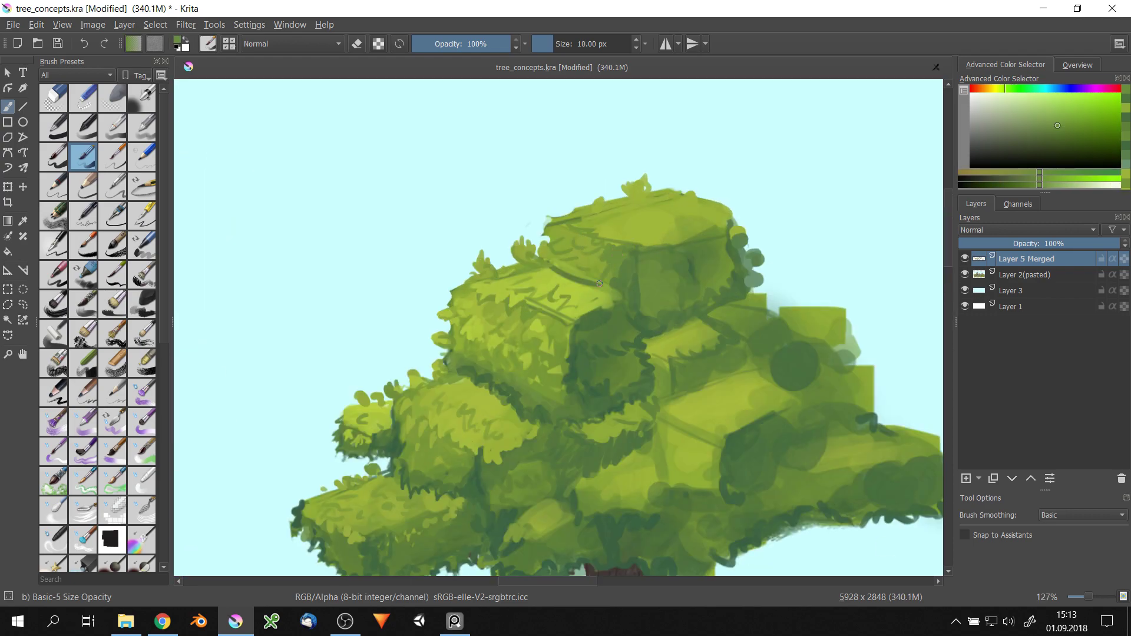
pyautogui.press('[')
pyautogui.keyDown('ctrl'); pyautogui.click(612, 229); pyautogui.keyUp('ctrl')
pyautogui.press('[')
pyautogui.moveTo(607, 233); pyautogui.dragTo(632, 191)
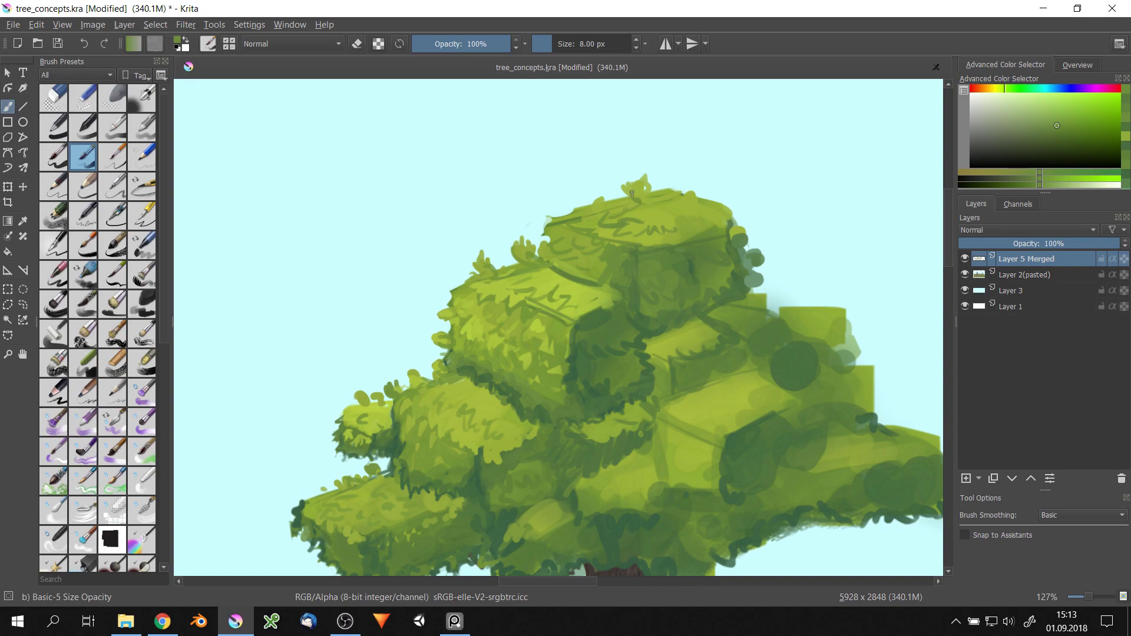
# - Try several greens, from dull dark to bright yellow-green, while enlarging the brush
pyautogui.moveTo(770, 290); pyautogui.dragTo(728, 240)
pyautogui.keyDown('ctrl'); pyautogui.click(729, 240); pyautogui.keyUp('ctrl')
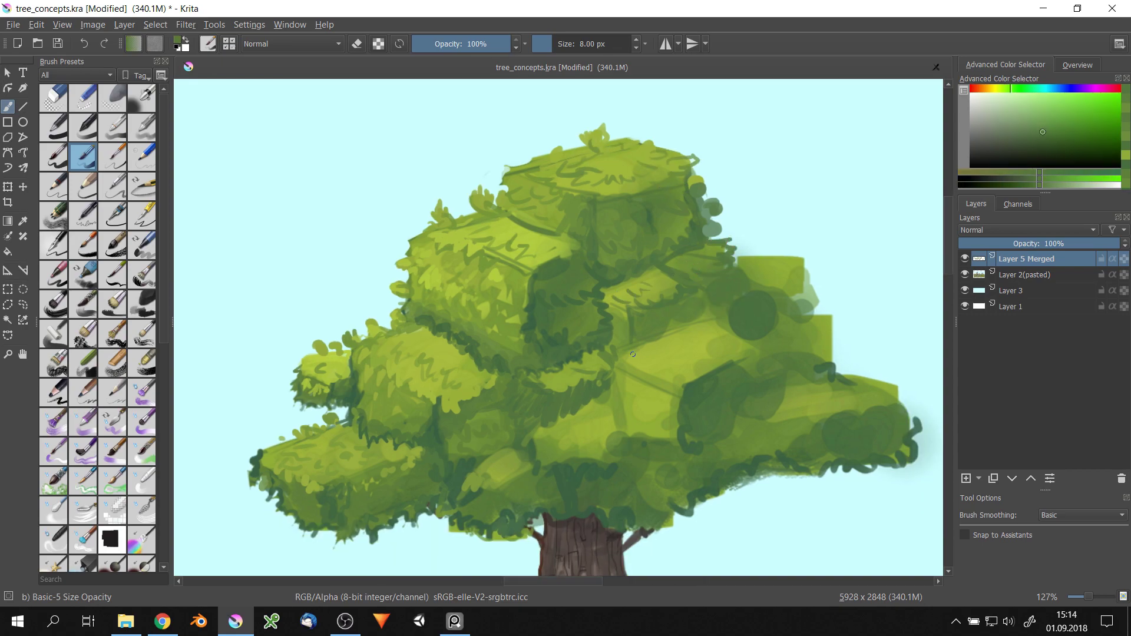
pyautogui.scroll(-5, 671, 329)
pyautogui.scroll(4, 689, 293)
pyautogui.press(']')
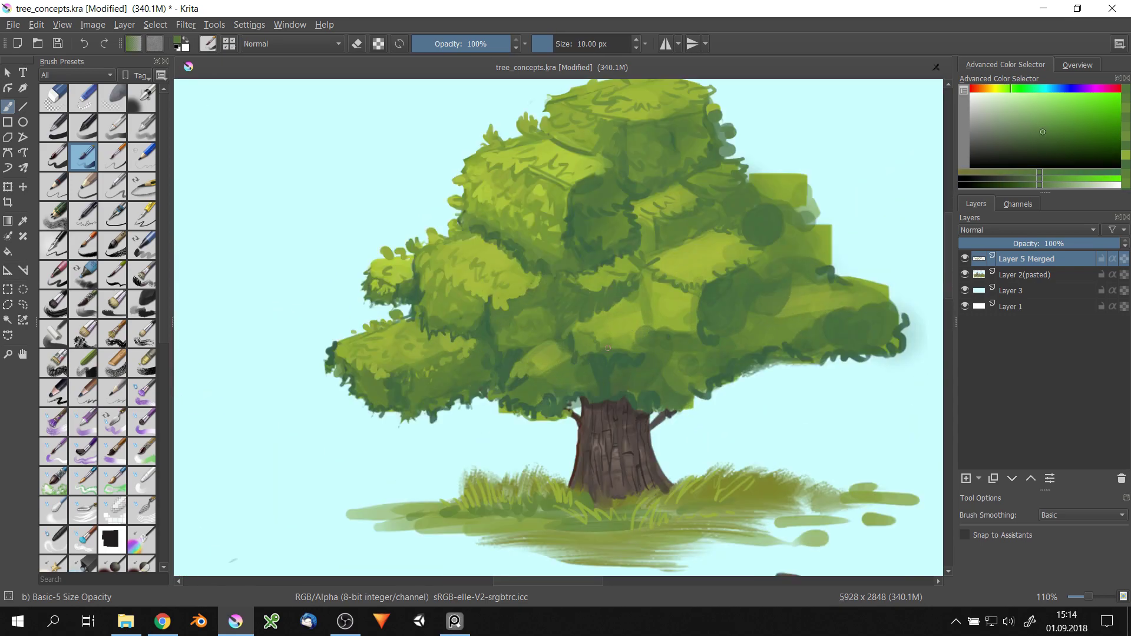
pyautogui.scroll(-5, 638, 273)
pyautogui.scroll(4, 671, 316)
pyautogui.press(']')
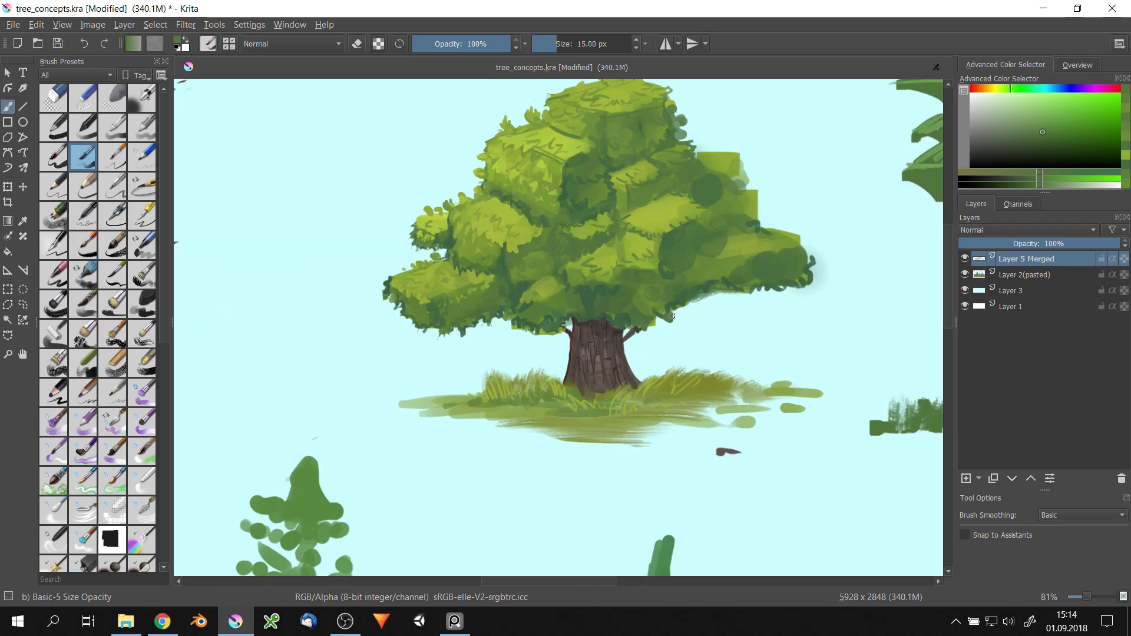
pyautogui.keyDown('ctrl'); pyautogui.click(701, 197); pyautogui.keyUp('ctrl')
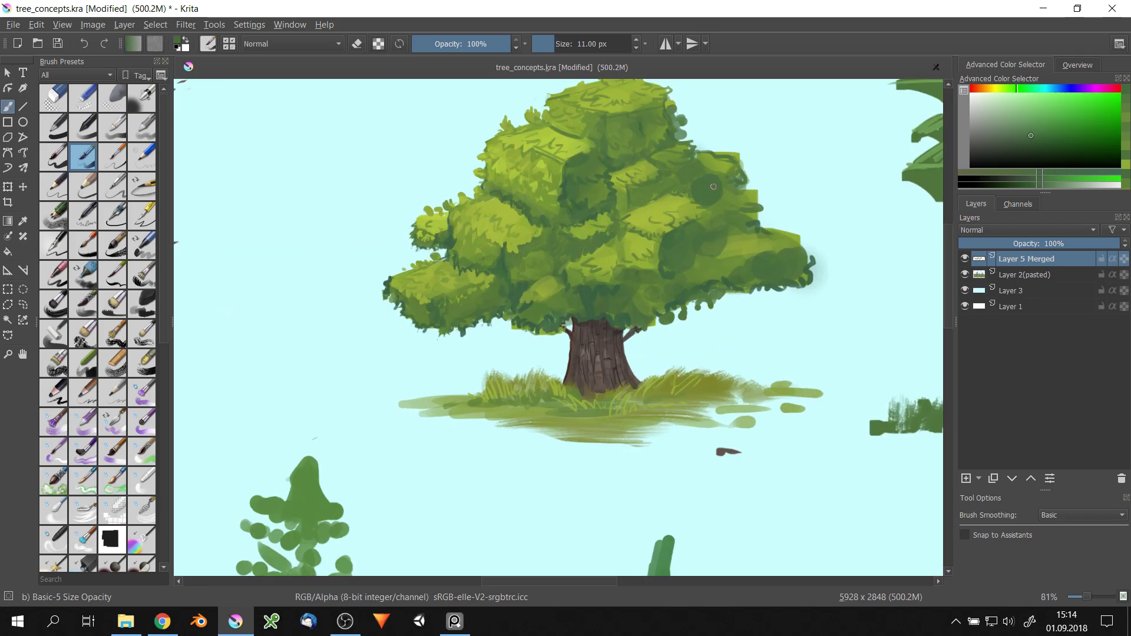
pyautogui.keyDown('ctrl'); pyautogui.click(778, 225); pyautogui.keyUp('ctrl')
pyautogui.press(']')
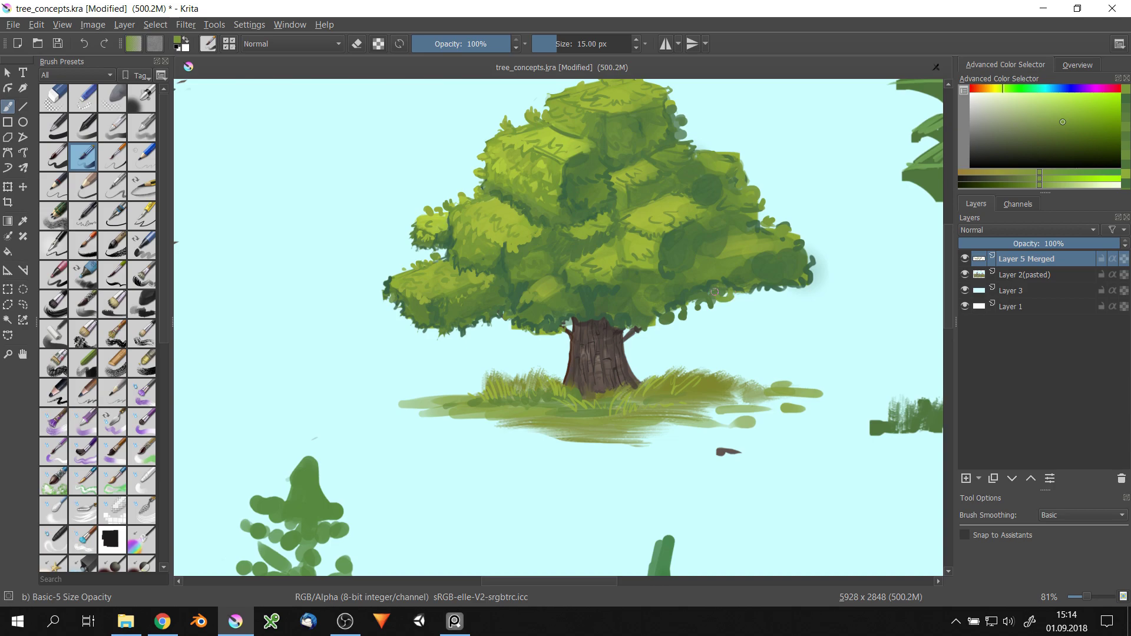
pyautogui.scroll(-3, 769, 248)
pyautogui.scroll(-3, 708, 223)
# - Select the oak and shift it slightly to the left
pyautogui.moveTo(595, 242); pyautogui.dragTo(607, 259)
pyautogui.moveTo(724, 220); pyautogui.dragTo(655, 219)
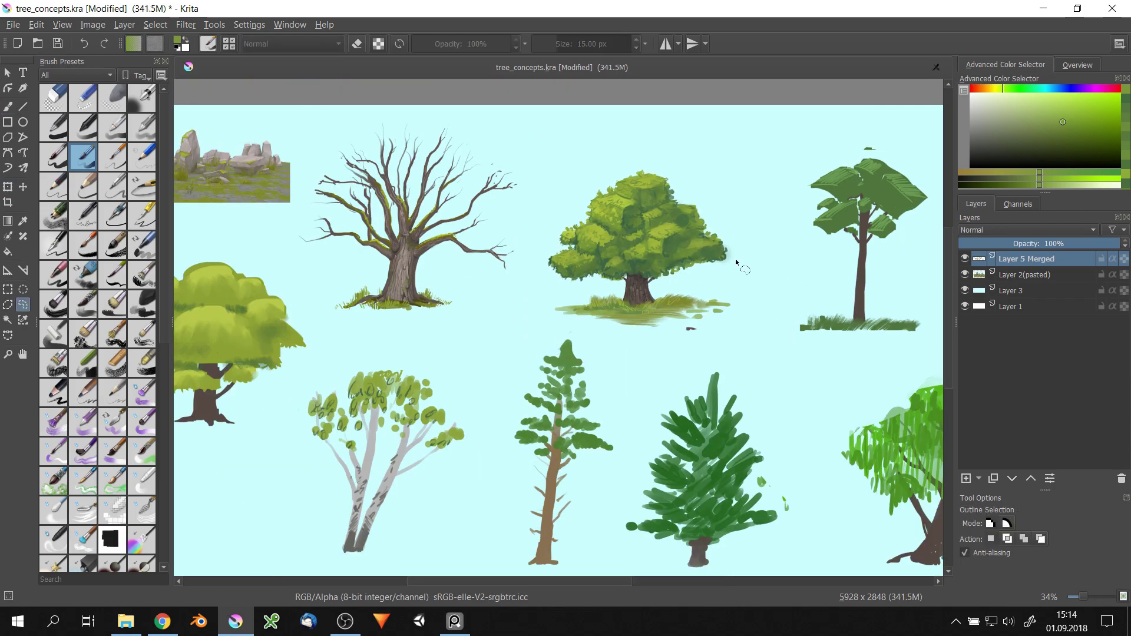
pyautogui.scroll(-1, 655, 219)
pyautogui.scroll(1, 651, 188)
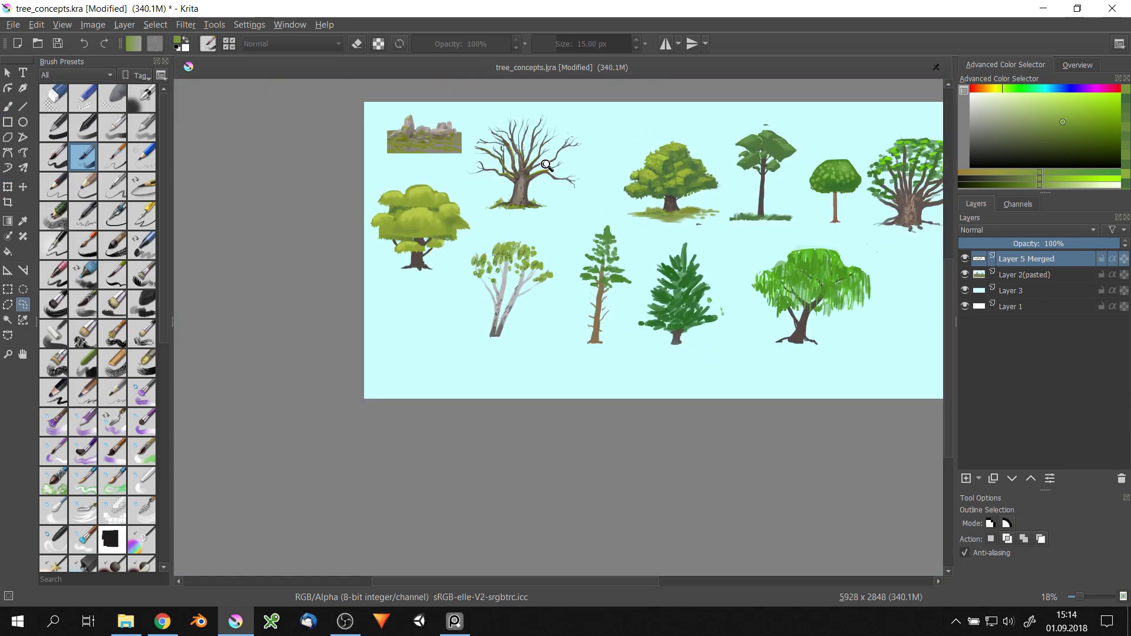
pyautogui.scroll(1, 648, 151)
pyautogui.scroll(2, 648, 151)
pyautogui.scroll(-2, 560, 189)
pyautogui.scroll(-1, 505, 209)
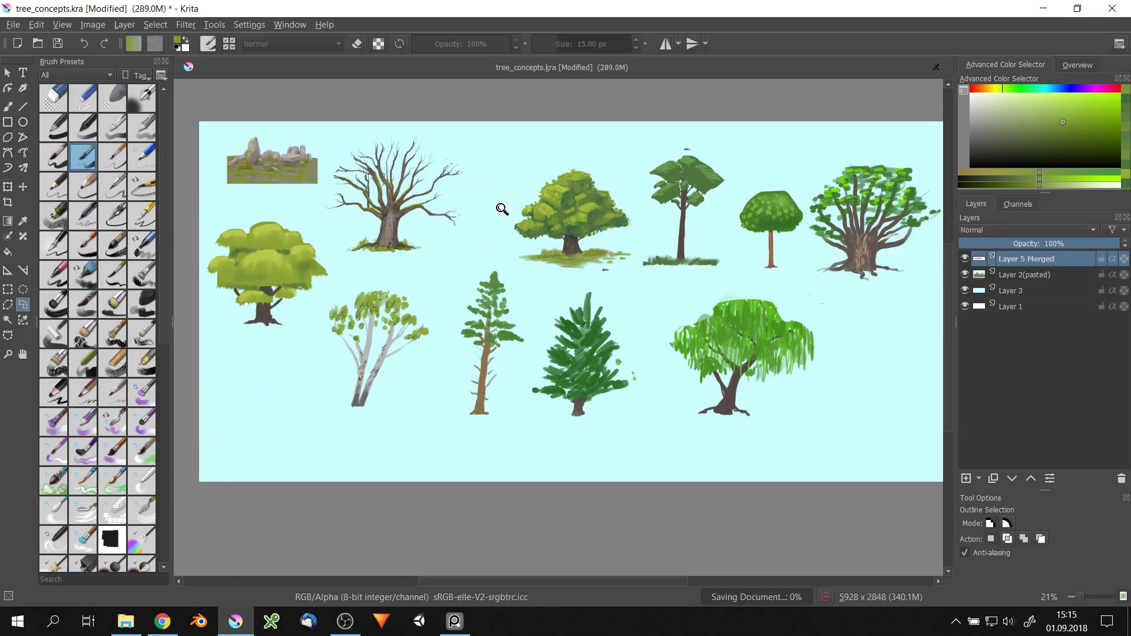
pyautogui.scroll(2, 449, 255)
pyautogui.scroll(1, 646, 270)
pyautogui.scroll(6, 843, 265)
# - Sample dark trunk brown and dab three branch gaps into the canopy
pyautogui.press('b')
pyautogui.keyDown('ctrl'); pyautogui.click(602, 228); pyautogui.keyUp('ctrl')
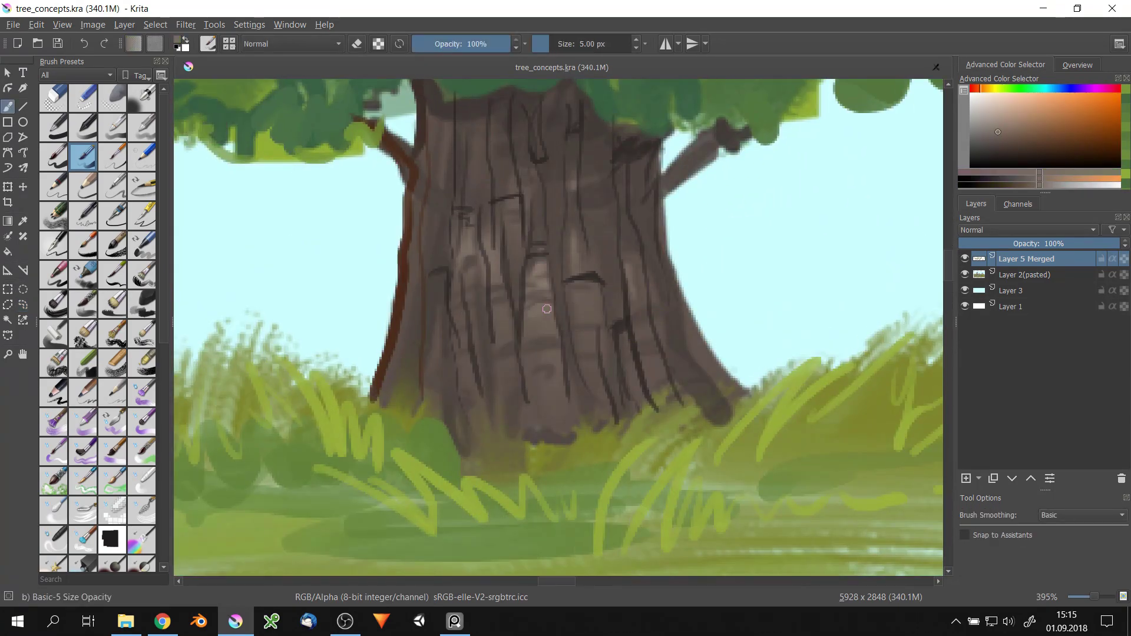
pyautogui.press(']')
pyautogui.scroll(-1, 583, 218)
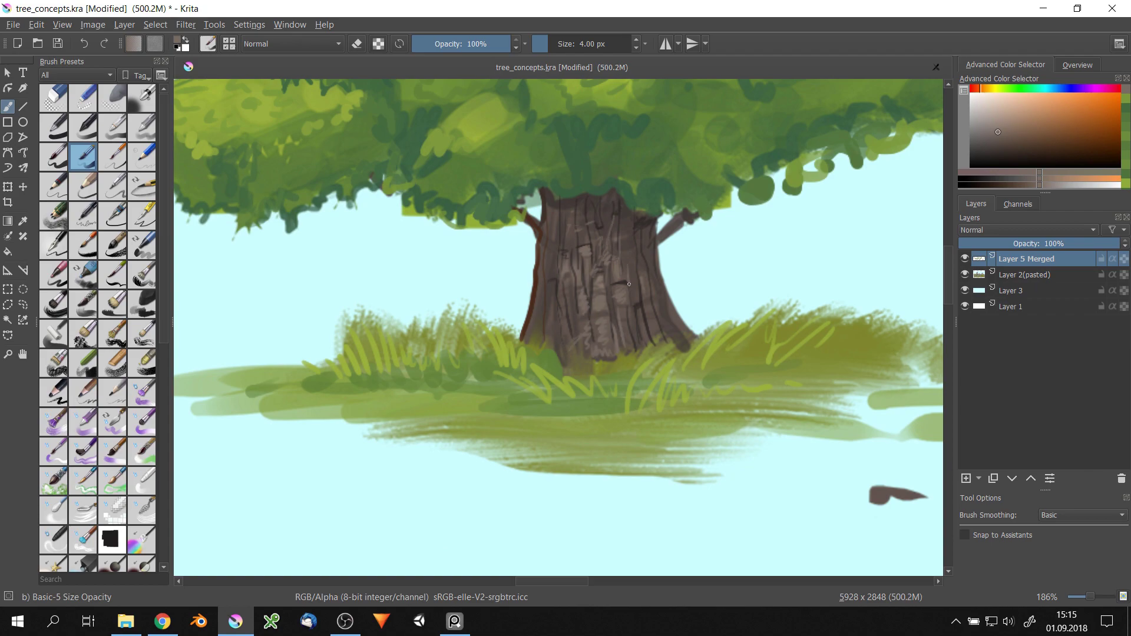
pyautogui.scroll(-3, 629, 284)
pyautogui.scroll(-1, 677, 212)
pyautogui.scroll(1, 731, 137)
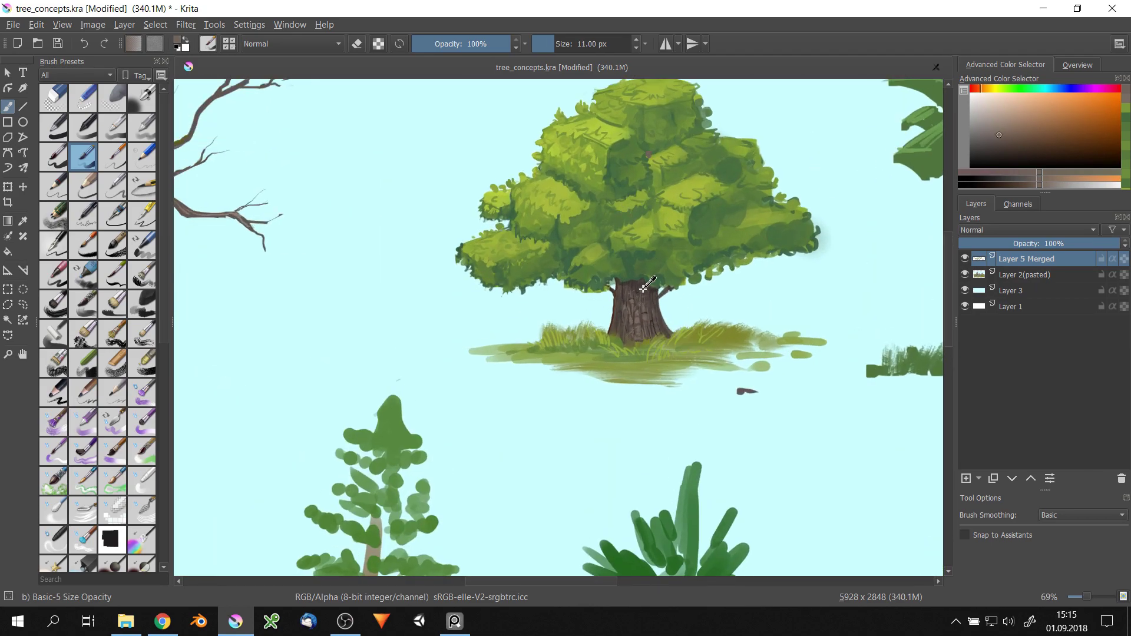
pyautogui.keyDown('ctrl'); pyautogui.click(556, 275); pyautogui.keyUp('ctrl')
pyautogui.click(508, 224)
pyautogui.click(622, 296)
pyautogui.click(595, 203)
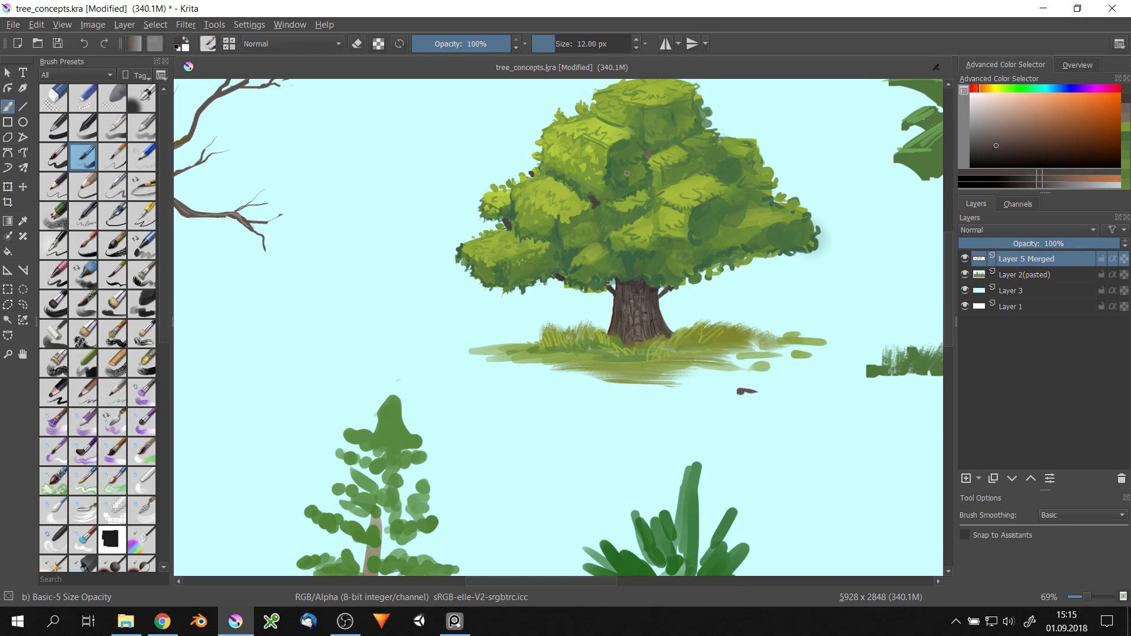
pyautogui.scroll(-2, 714, 226)
pyautogui.scroll(-1, 777, 112)
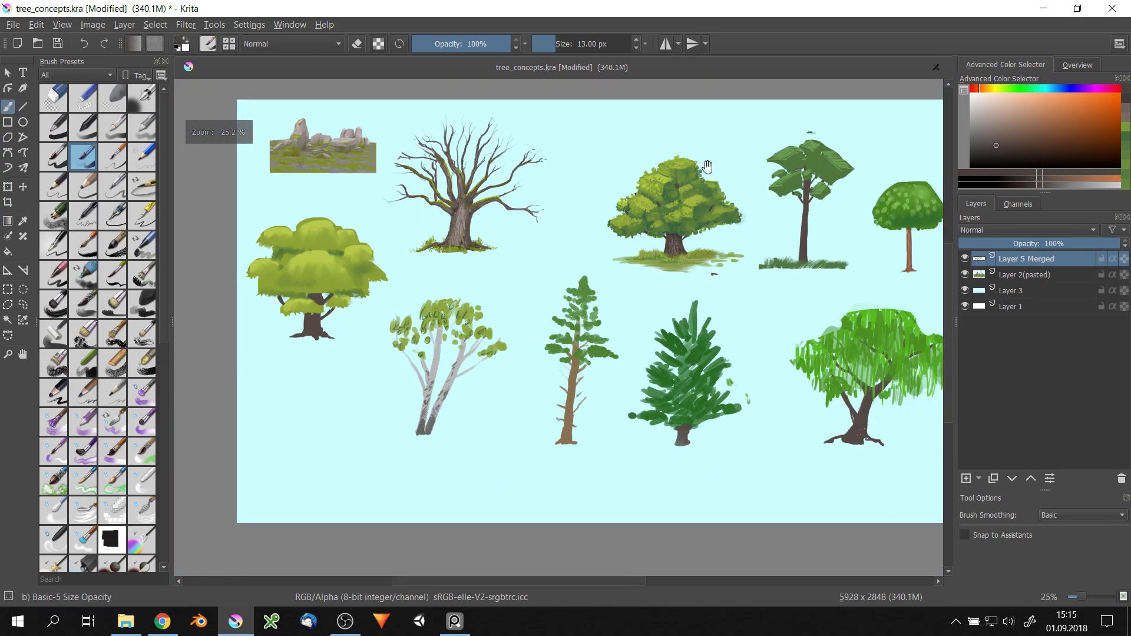
pyautogui.scroll(3, 429, 378)
# - Scribble dark-green leaf loops over the birch's left foliage clusters
pyautogui.scroll(1, 509, 155)
pyautogui.keyDown('ctrl'); pyautogui.click(509, 155); pyautogui.keyUp('ctrl')
pyautogui.moveTo(508, 155); pyautogui.dragTo(532, 195)
pyautogui.press(']')
pyautogui.moveTo(367, 259)
pyautogui.mouseDown()
pyautogui.moveTo(398, 236)
pyautogui.moveTo(436, 259)
pyautogui.moveTo(436, 318)
pyautogui.moveTo(383, 316)
pyautogui.moveTo(447, 294)
pyautogui.mouseUp()
pyautogui.moveTo(395, 242)
pyautogui.mouseDown()
pyautogui.moveTo(459, 206)
pyautogui.moveTo(501, 312)
pyautogui.mouseUp()
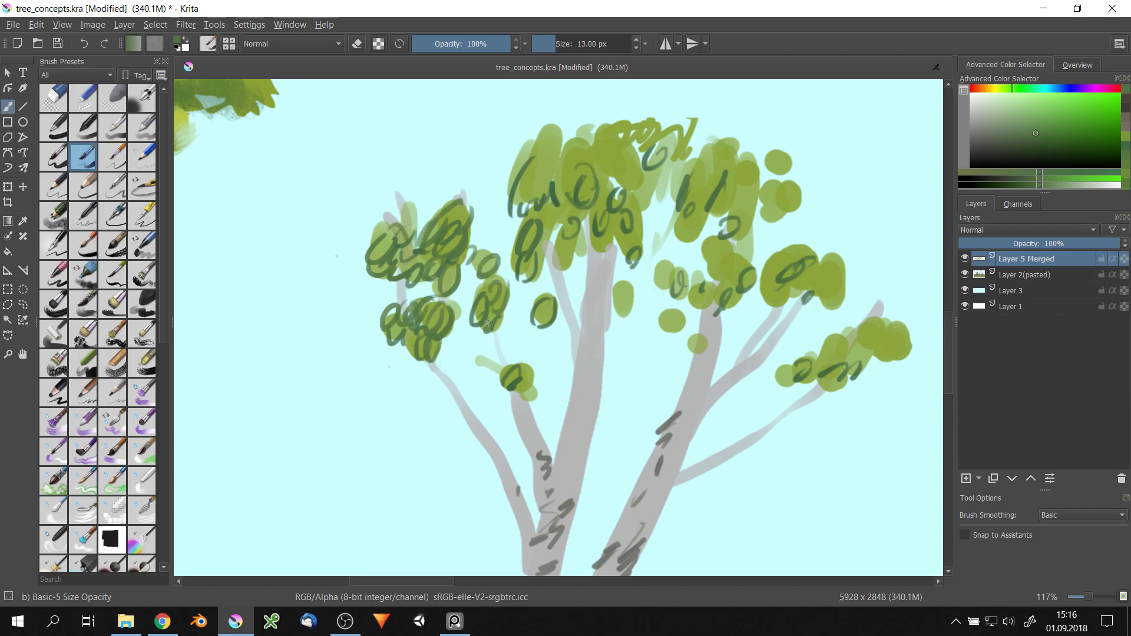
pyautogui.scroll(-2, 495, 206)
pyautogui.press(']')
pyautogui.moveTo(483, 218); pyautogui.dragTo(503, 176)
pyautogui.scroll(-3, 504, 176)
pyautogui.scroll(3, 589, 294)
# - Pick dark grey and stroke bark marks down the right trunk and its branches
pyautogui.keyDown('ctrl'); pyautogui.click(518, 447); pyautogui.keyUp('ctrl')
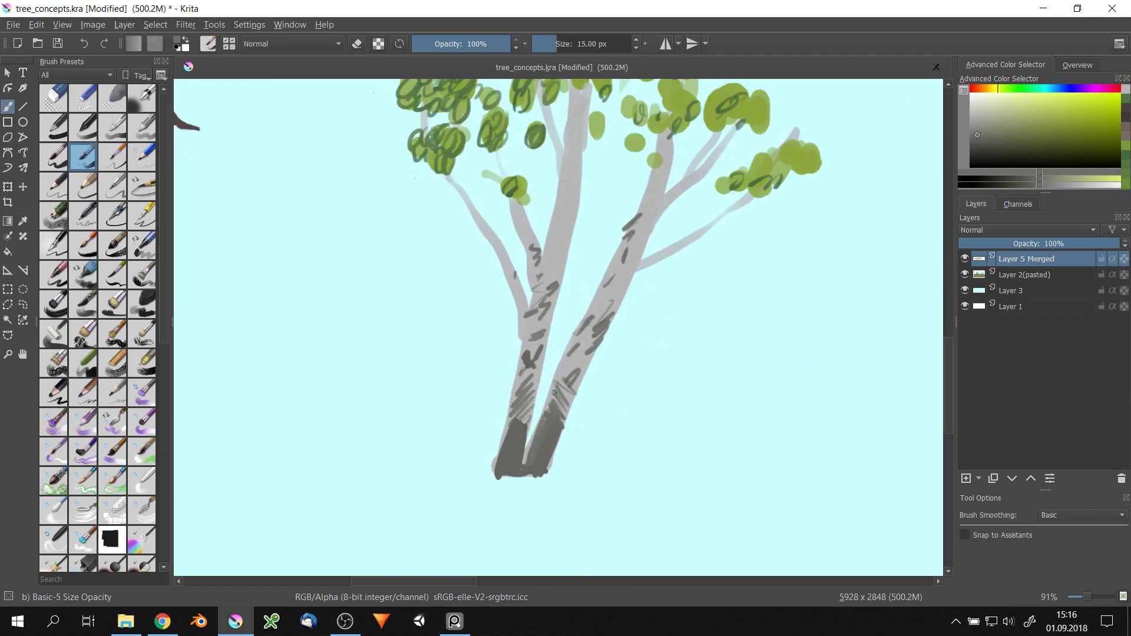
pyautogui.press(']')
pyautogui.moveTo(654, 147); pyautogui.dragTo(580, 324)
pyautogui.moveTo(648, 242); pyautogui.dragTo(590, 354)
pyautogui.moveTo(564, 419); pyautogui.dragTo(546, 474)
pyautogui.press('[')
pyautogui.press('[')
pyautogui.moveTo(638, 266); pyautogui.dragTo(760, 192)
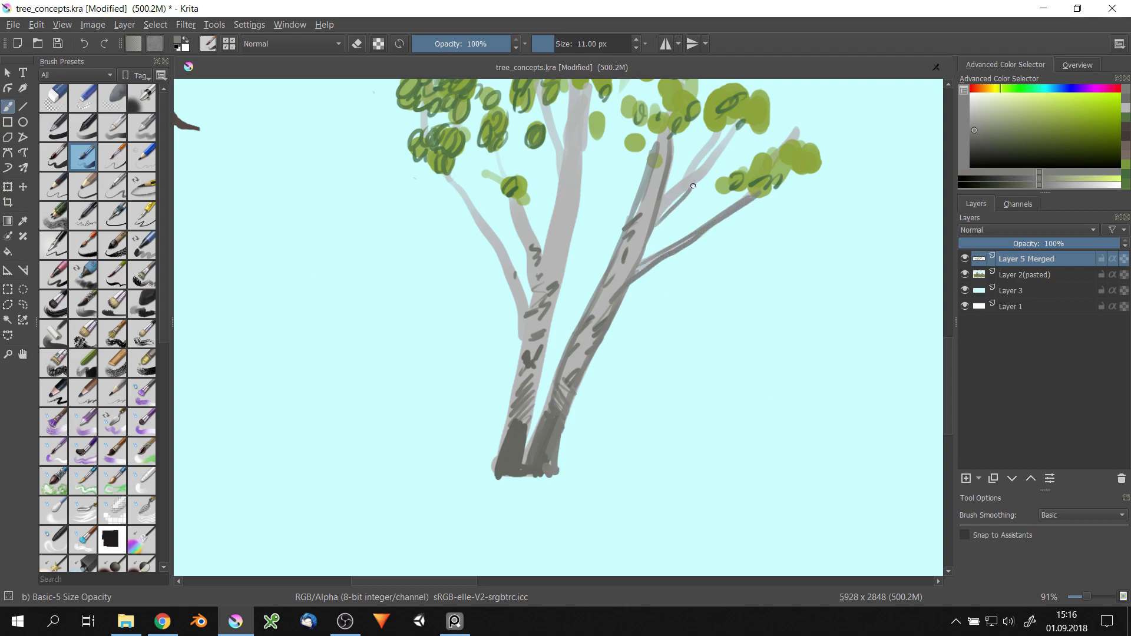
pyautogui.moveTo(690, 190); pyautogui.dragTo(745, 125)
pyautogui.moveTo(682, 183); pyautogui.dragTo(645, 271)
# - Add dark grey bark marks along both edges of the left trunk and its branch
pyautogui.moveTo(544, 245); pyautogui.dragTo(492, 480)
pyautogui.moveTo(474, 283); pyautogui.dragTo(491, 388)
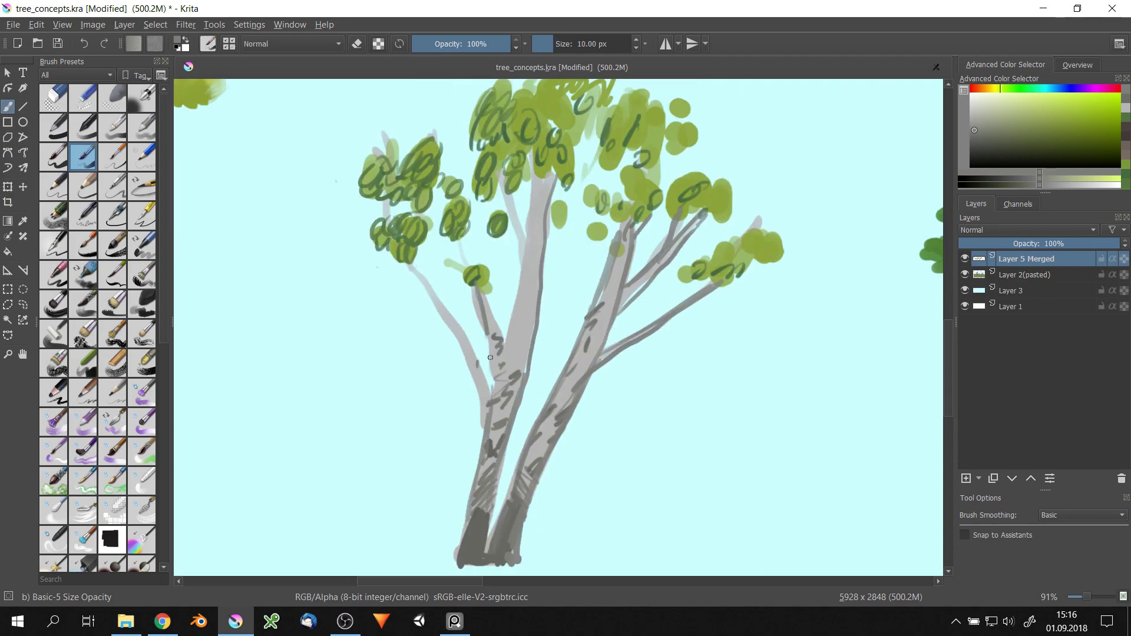
pyautogui.moveTo(518, 289); pyautogui.dragTo(498, 383)
pyautogui.moveTo(539, 171); pyautogui.dragTo(515, 306)
pyautogui.moveTo(551, 209)
pyautogui.mouseDown()
pyautogui.moveTo(604, 141)
pyautogui.moveTo(548, 242)
pyautogui.mouseUp()
pyautogui.scroll(-3, 537, 354)
pyautogui.press(']')
pyautogui.moveTo(498, 298)
pyautogui.mouseDown()
pyautogui.moveTo(459, 362)
pyautogui.moveTo(503, 392)
pyautogui.mouseUp()
pyautogui.moveTo(589, 231); pyautogui.dragTo(551, 312)
pyautogui.scroll(-5, 565, 283)
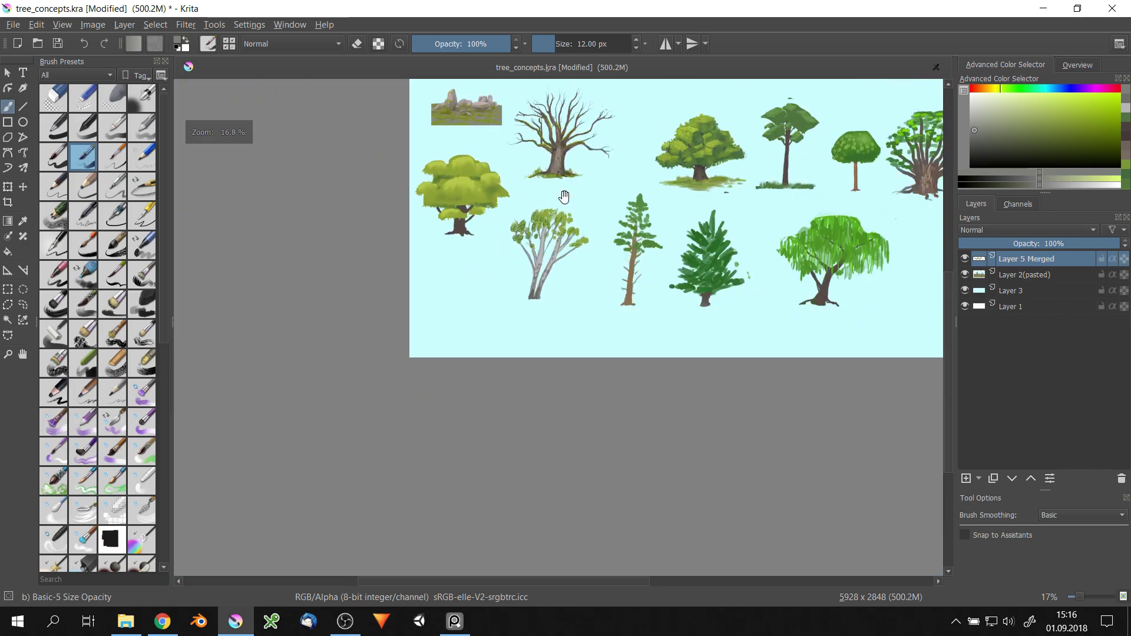
pyautogui.scroll(6, 532, 265)
pyautogui.press(']')
# - Sample a light green and dab extra leaves across the top of the birch crown
pyautogui.keyDown('ctrl'); pyautogui.click(533, 265); pyautogui.keyUp('ctrl')
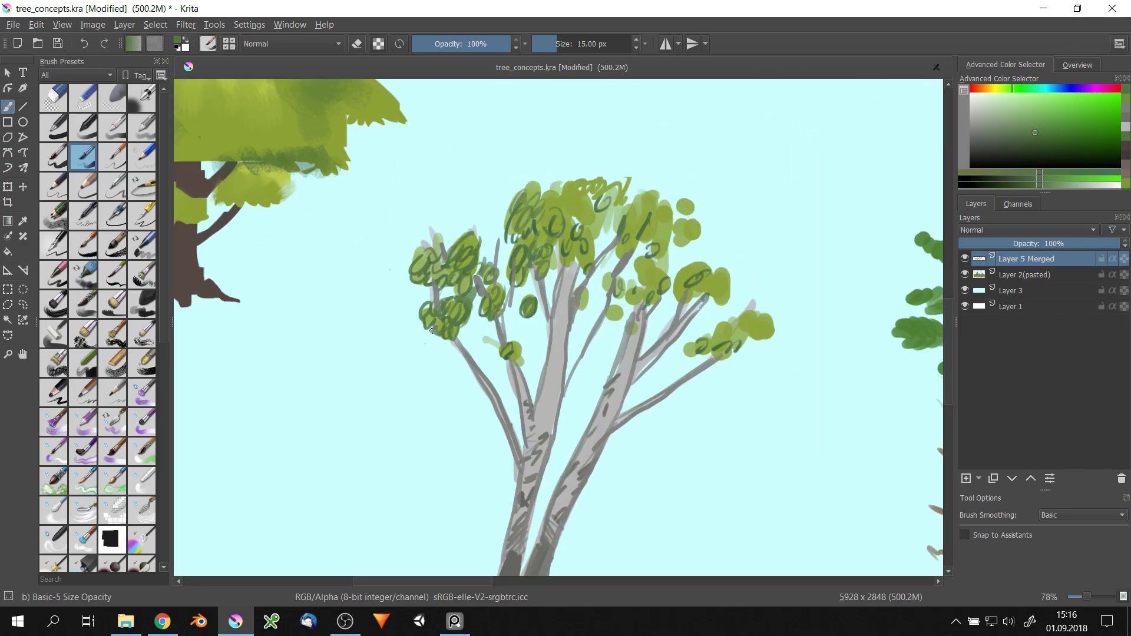
pyautogui.moveTo(651, 246)
pyautogui.mouseDown()
pyautogui.moveTo(601, 283)
pyautogui.moveTo(580, 188)
pyautogui.mouseUp()
pyautogui.scroll(-2, 574, 220)
pyautogui.moveTo(531, 226)
pyautogui.mouseDown()
pyautogui.moveTo(601, 176)
pyautogui.moveTo(648, 247)
pyautogui.mouseUp()
pyautogui.moveTo(459, 276); pyautogui.dragTo(524, 242)
pyautogui.moveTo(633, 265); pyautogui.dragTo(713, 341)
pyautogui.scroll(-5, 715, 213)
pyautogui.scroll(4, 715, 213)
# - Add a short grey stroke at the trunk base, then sample the foliage yellow-green
pyautogui.keyDown('ctrl'); pyautogui.click(565, 489); pyautogui.keyUp('ctrl')
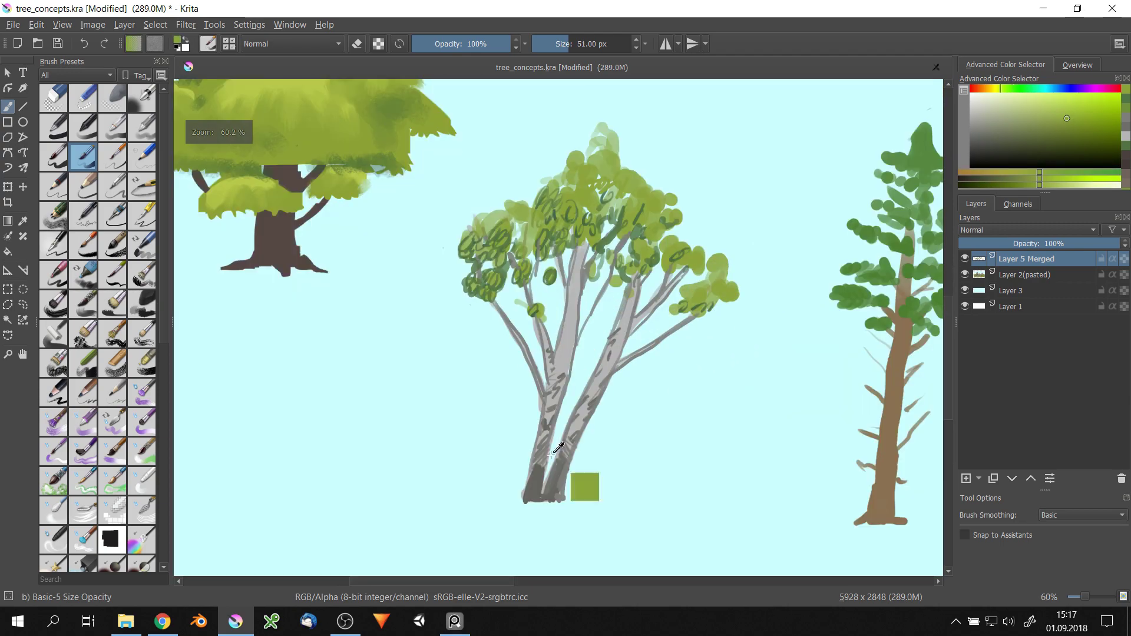
pyautogui.moveTo(498, 502); pyautogui.dragTo(525, 492)
pyautogui.scroll(-1, 613, 229)
pyautogui.scroll(1, 613, 229)
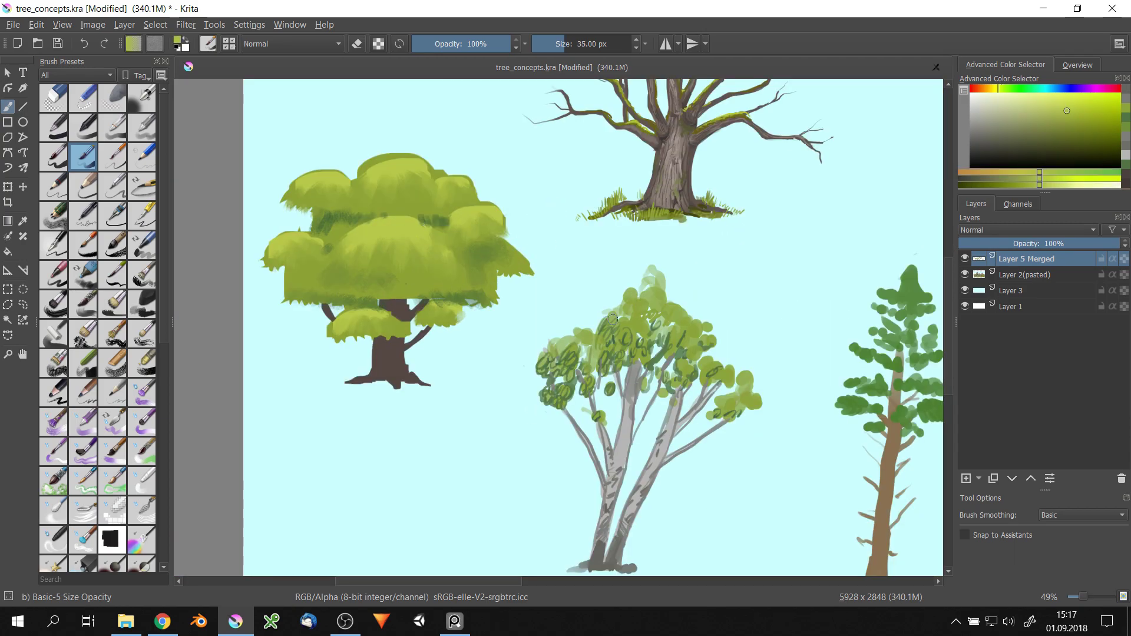
pyautogui.keyDown('ctrl'); pyautogui.click(626, 336); pyautogui.keyUp('ctrl')
# - Zoom onto the oak, sample green tones for its canopy and shrink the brush
pyautogui.scroll(-3, 730, 379)
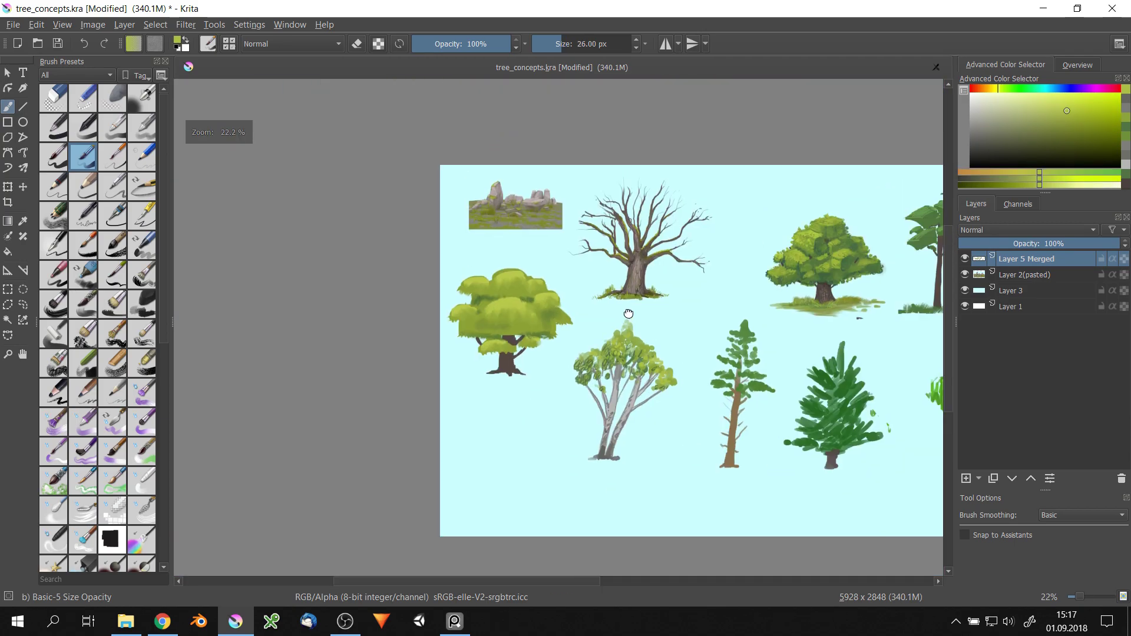
pyautogui.scroll(3, 647, 283)
pyautogui.scroll(2, 619, 283)
pyautogui.keyDown('ctrl'); pyautogui.click(595, 286); pyautogui.keyUp('ctrl')
pyautogui.scroll(1, 595, 286)
pyautogui.keyDown('ctrl'); pyautogui.click(595, 286); pyautogui.keyUp('ctrl')
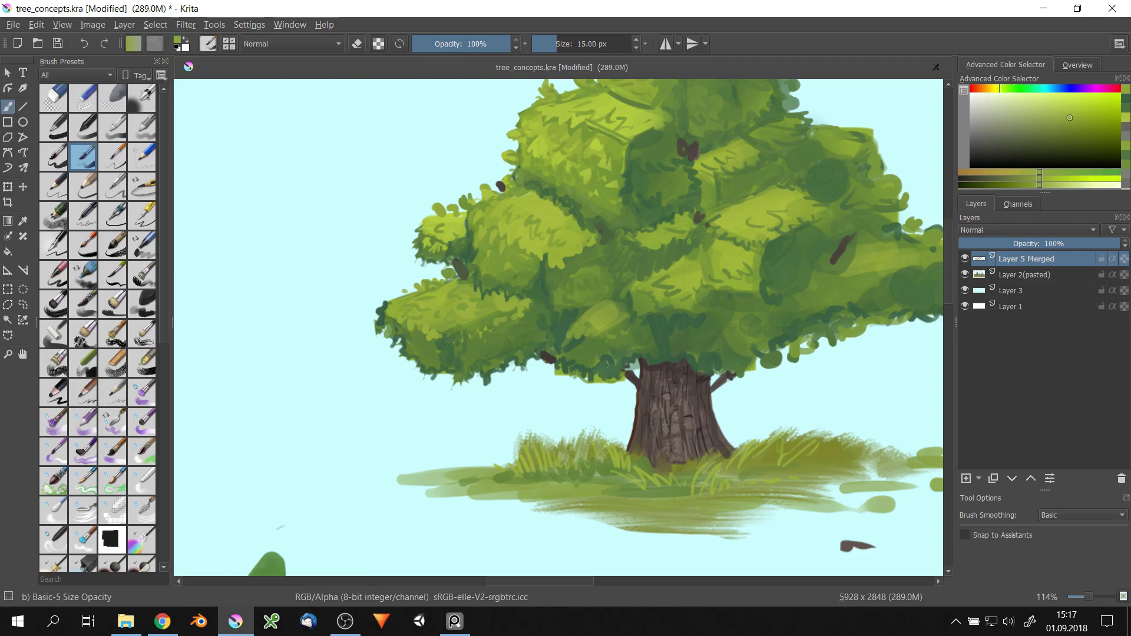
pyautogui.press('[')
pyautogui.press('[')
pyautogui.press('[')
# - Paint a covering green over the dark branch marks in the oak canopy
pyautogui.scroll(-1, 700, 382)
pyautogui.scroll(1, 699, 381)
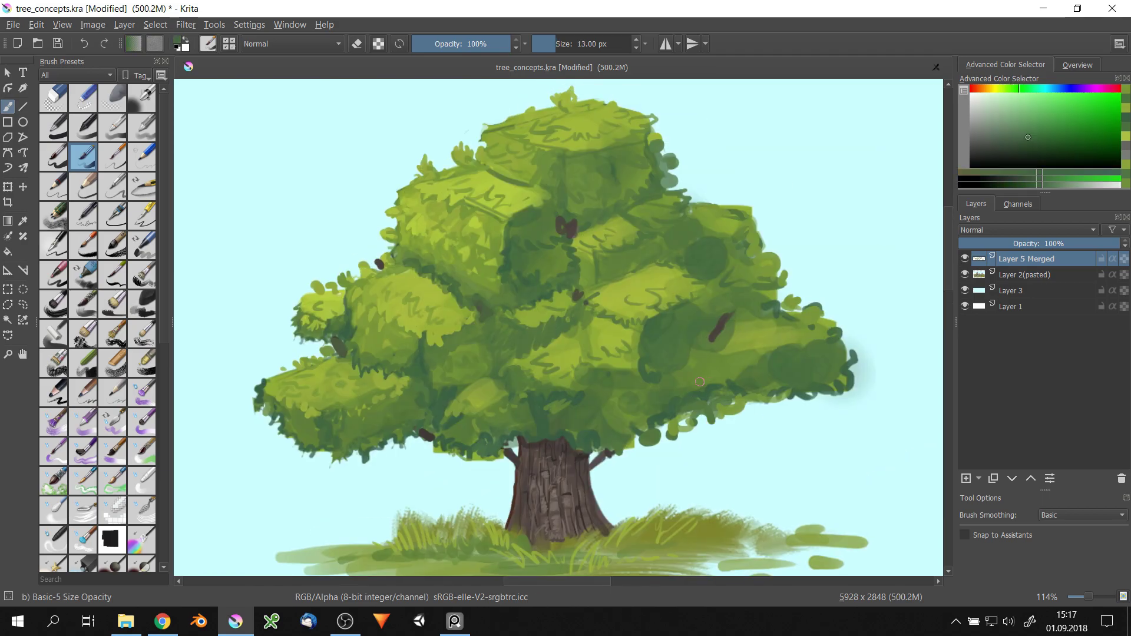
pyautogui.keyDown('ctrl'); pyautogui.click(740, 375); pyautogui.keyUp('ctrl')
pyautogui.moveTo(739, 375); pyautogui.dragTo(704, 327)
pyautogui.keyDown('ctrl'); pyautogui.click(695, 253); pyautogui.keyUp('ctrl')
pyautogui.scroll(-3, 671, 277)
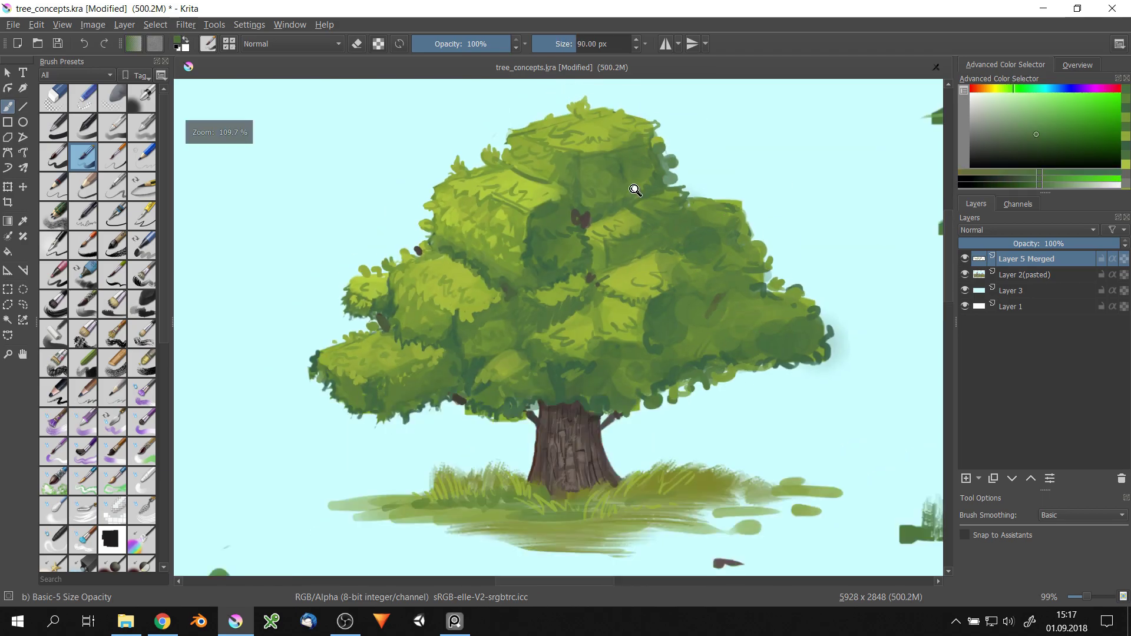
pyautogui.scroll(-3, 660, 212)
pyautogui.scroll(-1, 653, 236)
# - Sample a brighter yellow-green and then a darker green for the oak foliage
pyautogui.keyDown('ctrl'); pyautogui.click(652, 229); pyautogui.keyUp('ctrl')
pyautogui.scroll(-1, 701, 194)
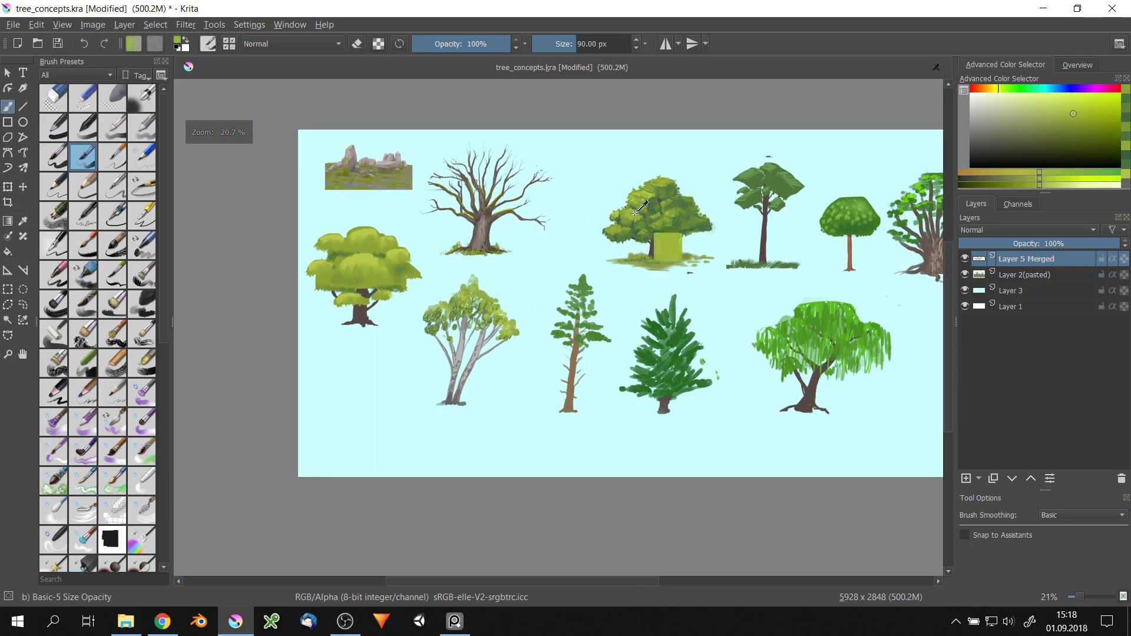
pyautogui.keyDown('ctrl'); pyautogui.click(701, 186); pyautogui.keyUp('ctrl')
pyautogui.scroll(-2, 700, 195)
pyautogui.scroll(2, 700, 186)
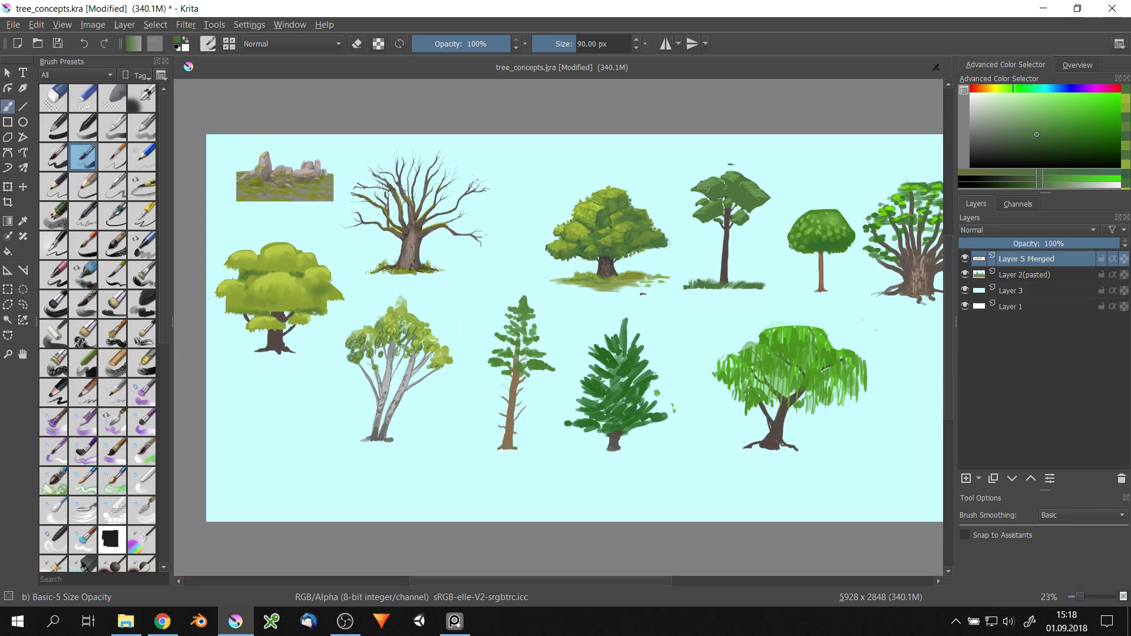
# - Hatch dark green strokes across the tree's right foliage mass
pyautogui.scroll(5, 684, 200)
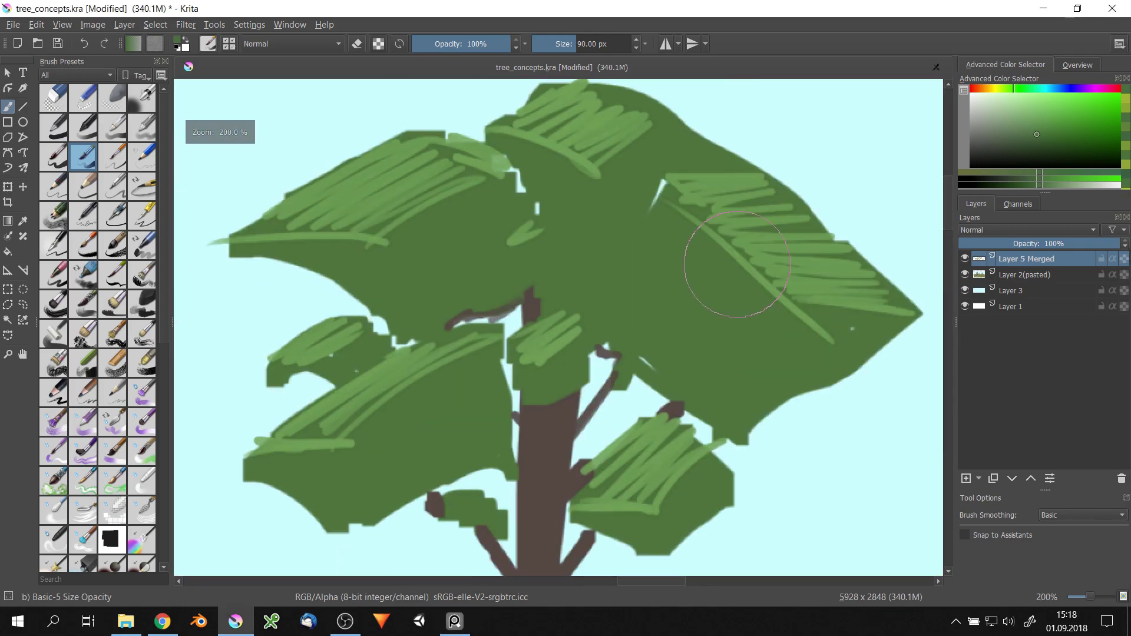
pyautogui.keyDown('ctrl'); pyautogui.click(668, 213); pyautogui.keyUp('ctrl')
pyautogui.scroll(1, 668, 213)
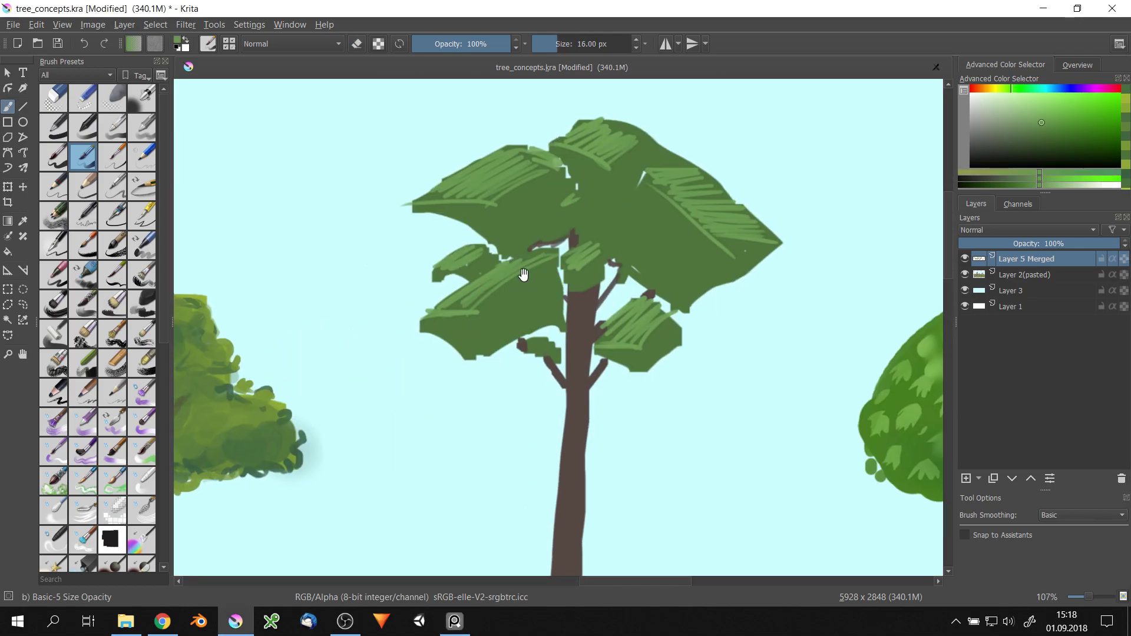
pyautogui.click(1026, 141)
pyautogui.moveTo(619, 248)
pyautogui.mouseDown()
pyautogui.moveTo(698, 203)
pyautogui.moveTo(639, 209)
pyautogui.mouseUp()
pyautogui.moveTo(681, 258)
pyautogui.mouseDown()
pyautogui.moveTo(633, 292)
pyautogui.moveTo(760, 247)
pyautogui.mouseUp()
pyautogui.moveTo(695, 288)
pyautogui.mouseDown()
pyautogui.moveTo(737, 239)
pyautogui.moveTo(768, 238)
pyautogui.moveTo(736, 243)
pyautogui.mouseUp()
# - Darken the lower edges of the right and left foliage clumps
pyautogui.moveTo(600, 365); pyautogui.dragTo(680, 363)
pyautogui.moveTo(701, 350); pyautogui.dragTo(660, 362)
pyautogui.moveTo(460, 365); pyautogui.dragTo(400, 331)
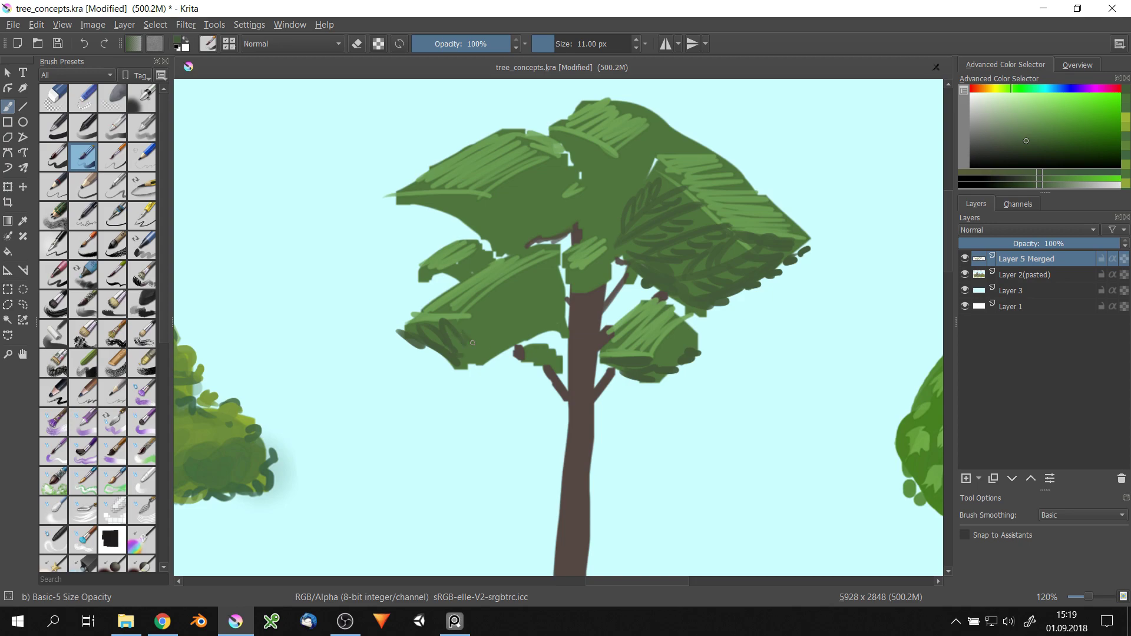
pyautogui.scroll(-2, 618, 262)
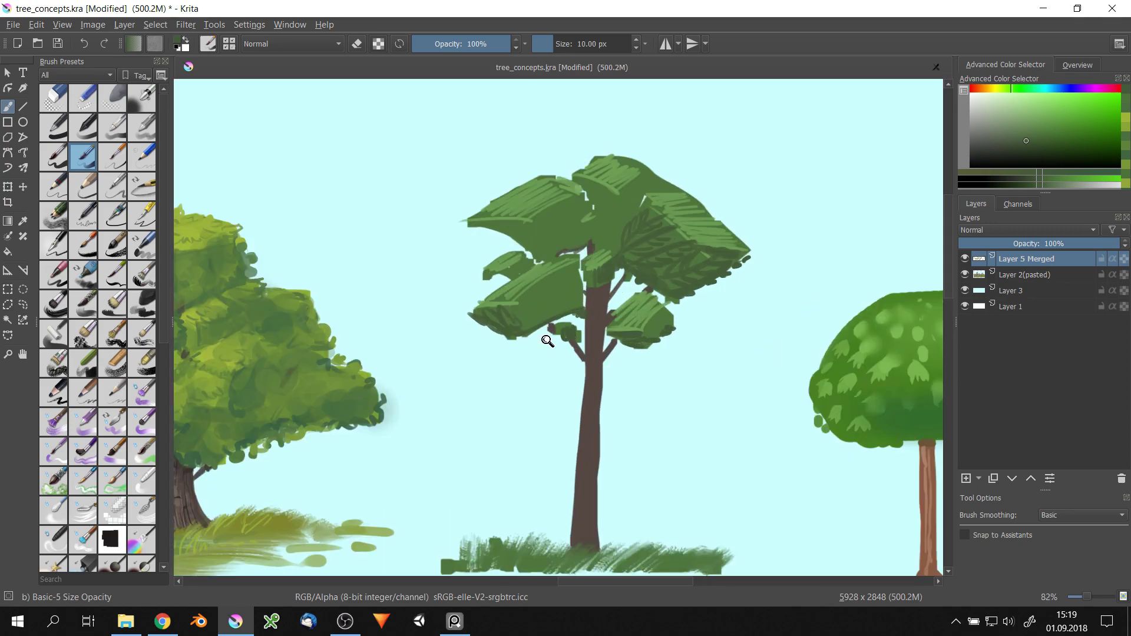
pyautogui.scroll(3, 547, 340)
pyautogui.moveTo(583, 357); pyautogui.dragTo(524, 334)
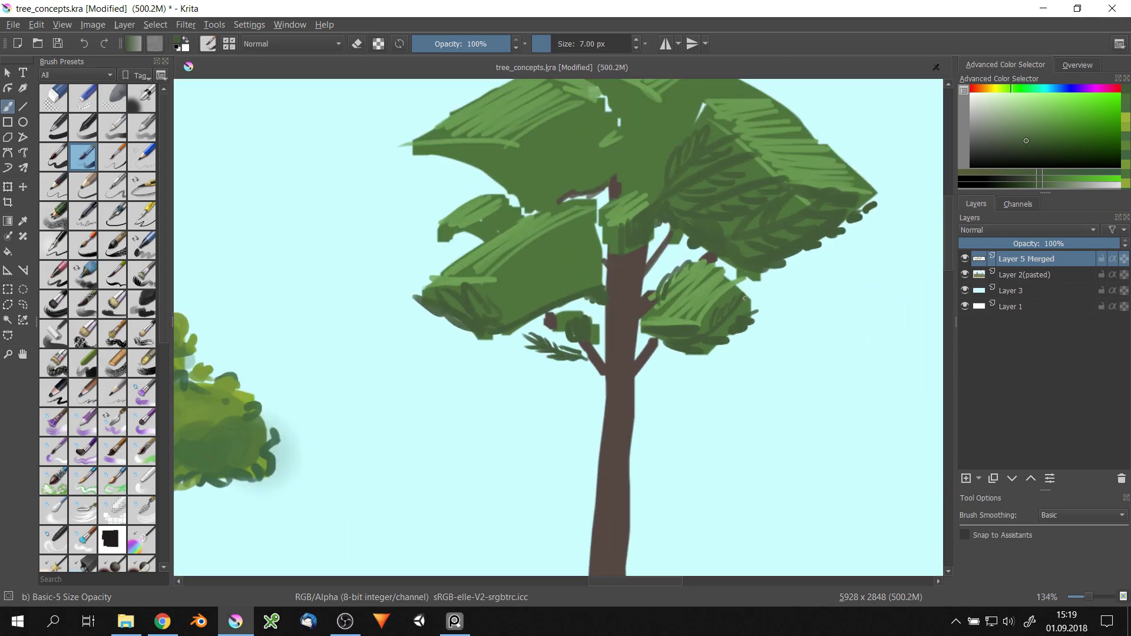
pyautogui.scroll(2, 743, 298)
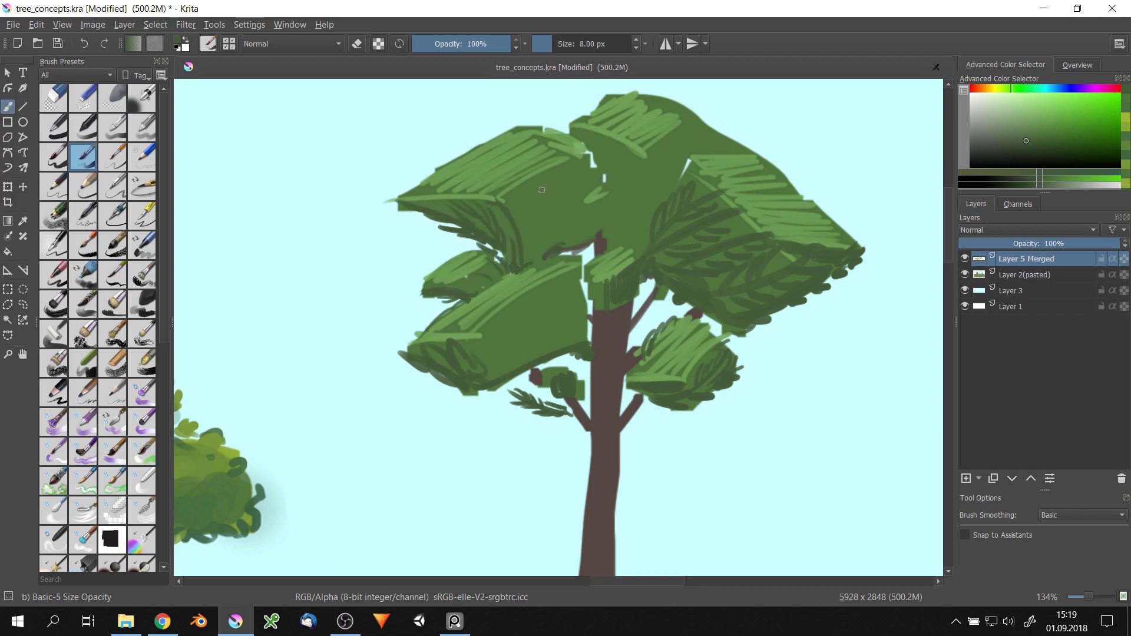
# - Hatch dark green across the upper-left and left foliage with a slightly larger brush
pyautogui.press(']')
pyautogui.moveTo(541, 189)
pyautogui.mouseDown()
pyautogui.moveTo(525, 236)
pyautogui.moveTo(533, 260)
pyautogui.mouseUp()
pyautogui.moveTo(571, 168)
pyautogui.mouseDown()
pyautogui.moveTo(566, 236)
pyautogui.moveTo(594, 183)
pyautogui.moveTo(515, 283)
pyautogui.mouseUp()
pyautogui.scroll(-4, 594, 183)
pyautogui.scroll(5, 518, 247)
pyautogui.press('[')
pyautogui.moveTo(530, 200); pyautogui.dragTo(483, 231)
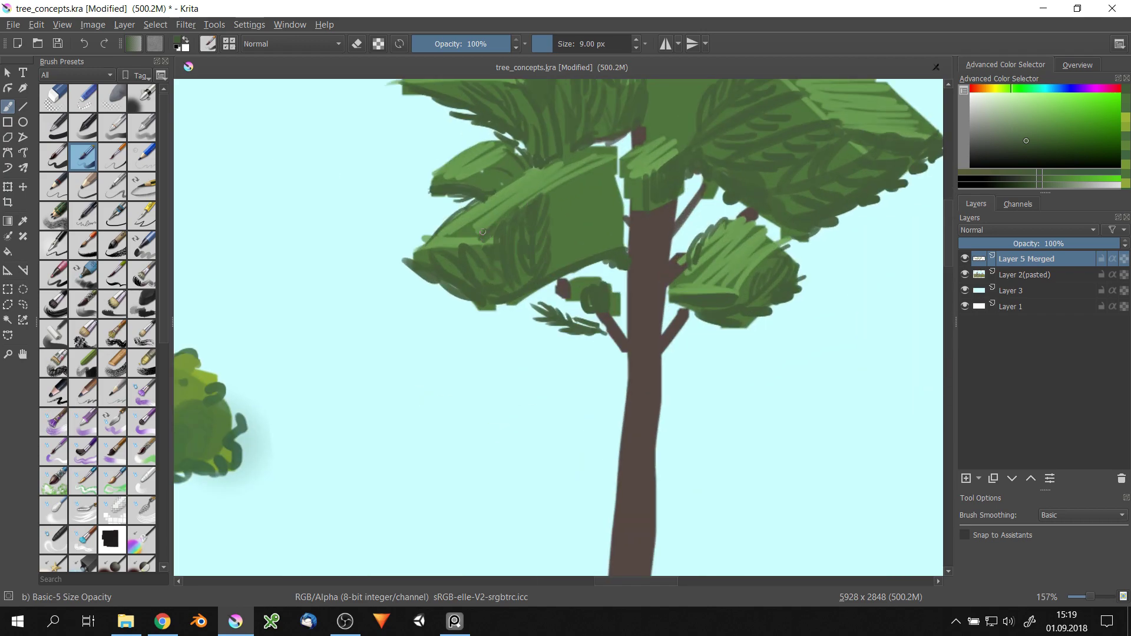
# - Add dark green strokes to the left-centre foliage
pyautogui.scroll(-2, 483, 232)
pyautogui.scroll(-3, 530, 224)
pyautogui.scroll(4, 590, 215)
pyautogui.press('[')
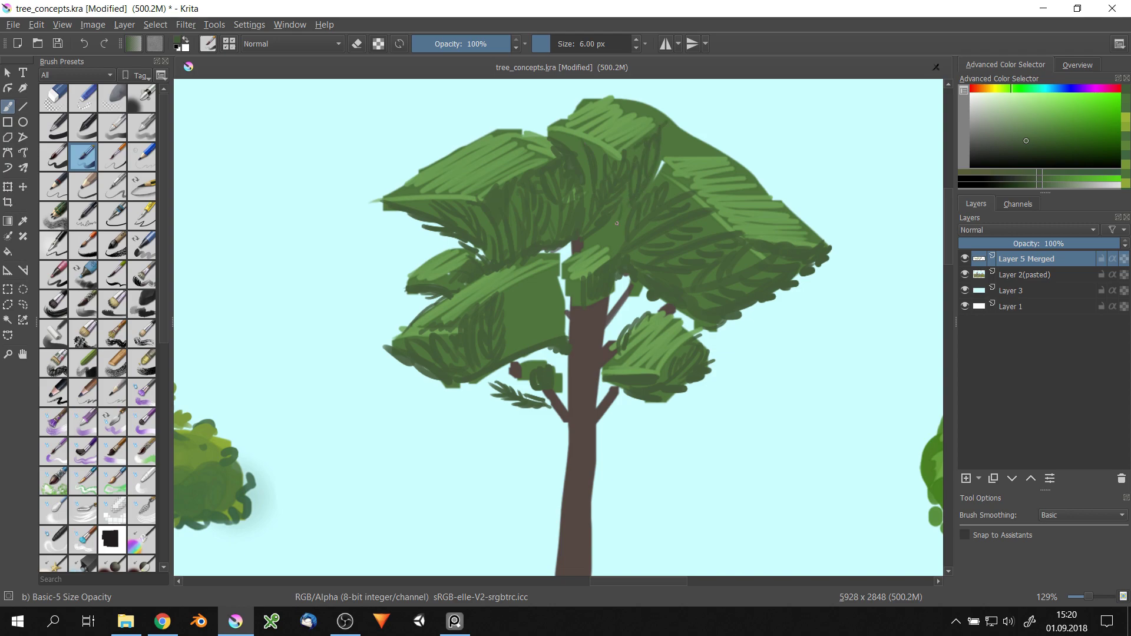
pyautogui.press(']')
pyautogui.moveTo(530, 330); pyautogui.dragTo(560, 253)
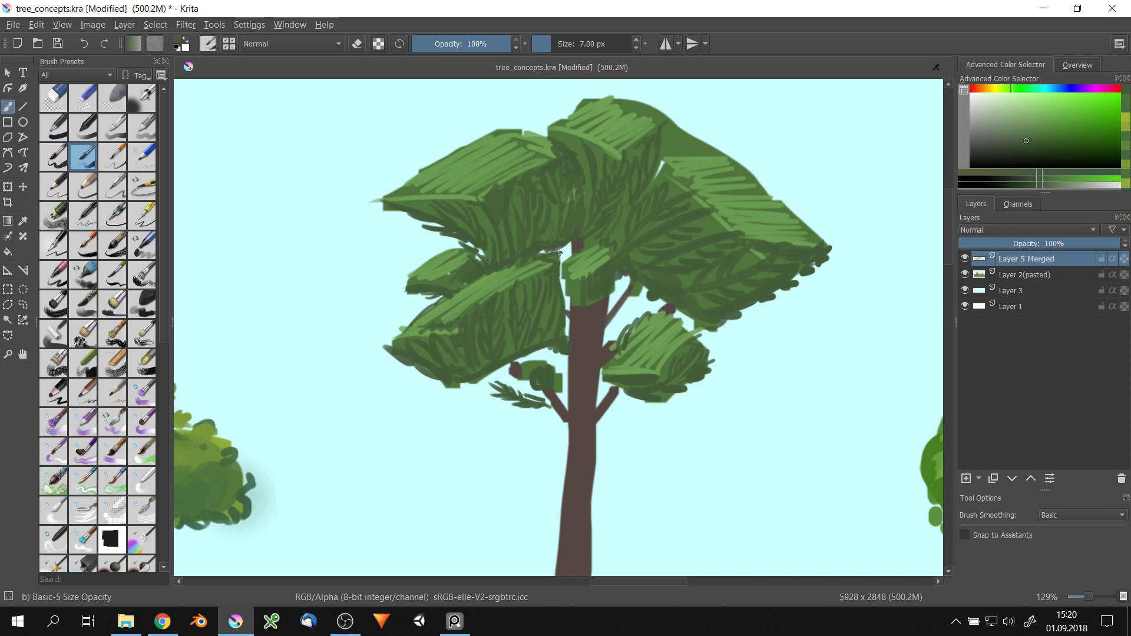
# - Erase a scalloped strip along the canopy's top-right edge
pyautogui.press('e')
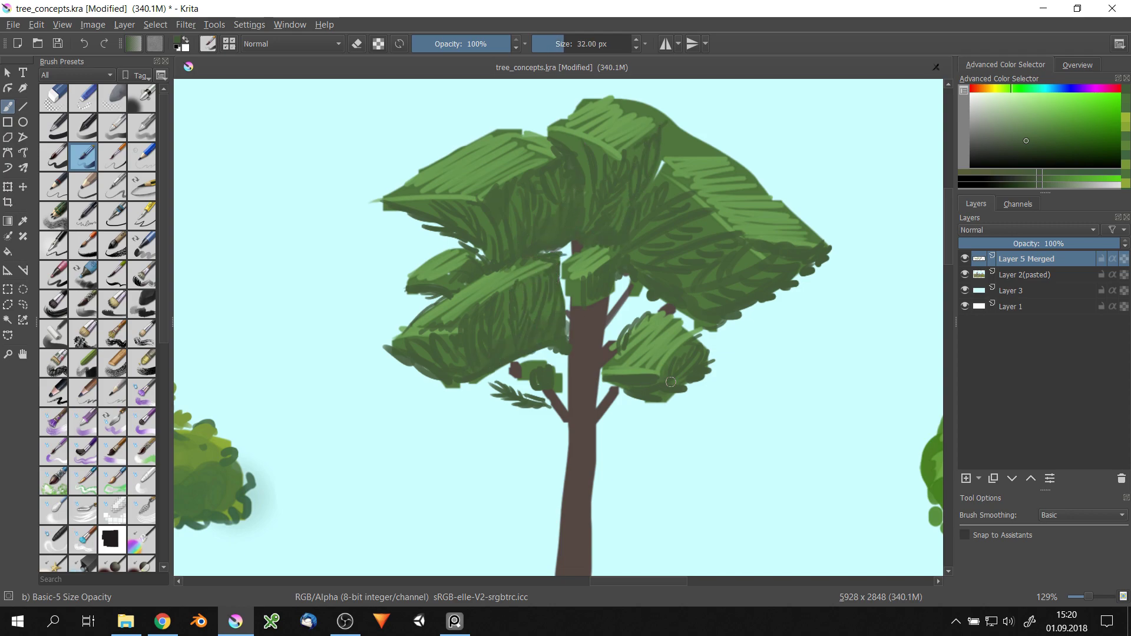
pyautogui.press('[')
pyautogui.press('[')
pyautogui.press('[')
pyautogui.moveTo(704, 142); pyautogui.dragTo(672, 139)
pyautogui.moveTo(614, 93); pyautogui.dragTo(729, 159)
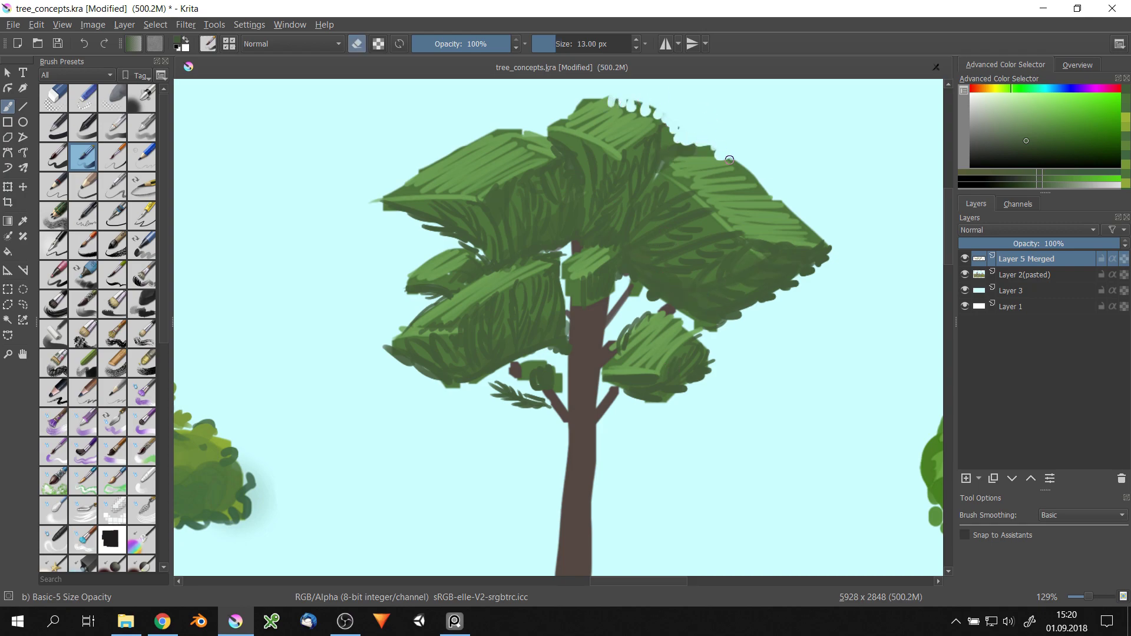
pyautogui.press('e')
# - Add dark squiggles to the right and lower-right foliage clumps
pyautogui.moveTo(755, 215); pyautogui.dragTo(736, 198)
pyautogui.press('[')
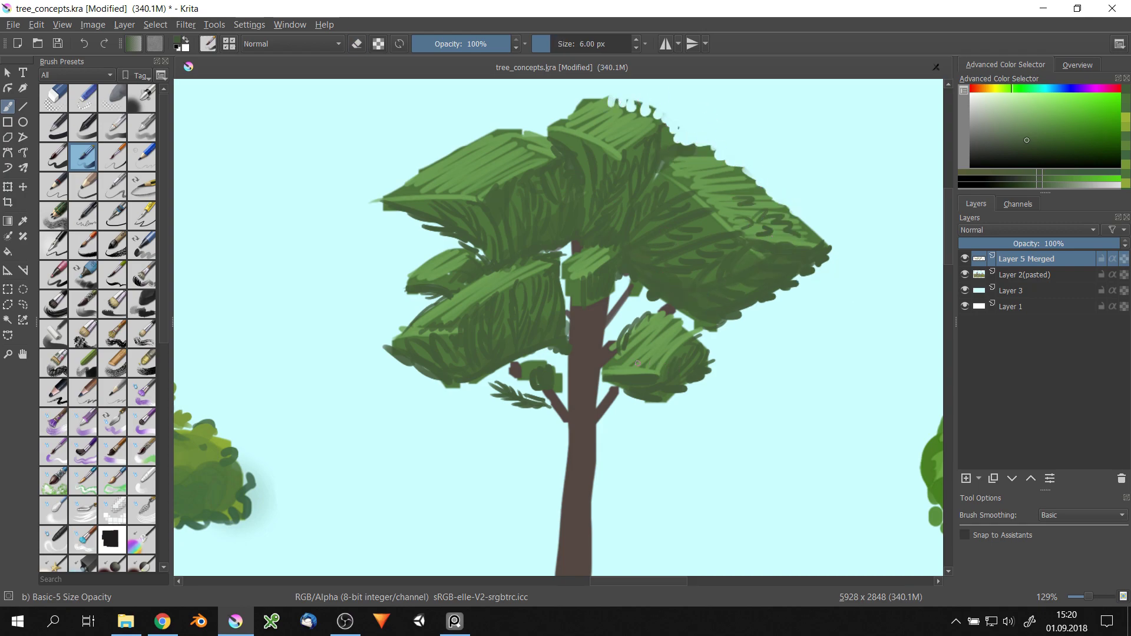
pyautogui.moveTo(625, 354); pyautogui.dragTo(682, 325)
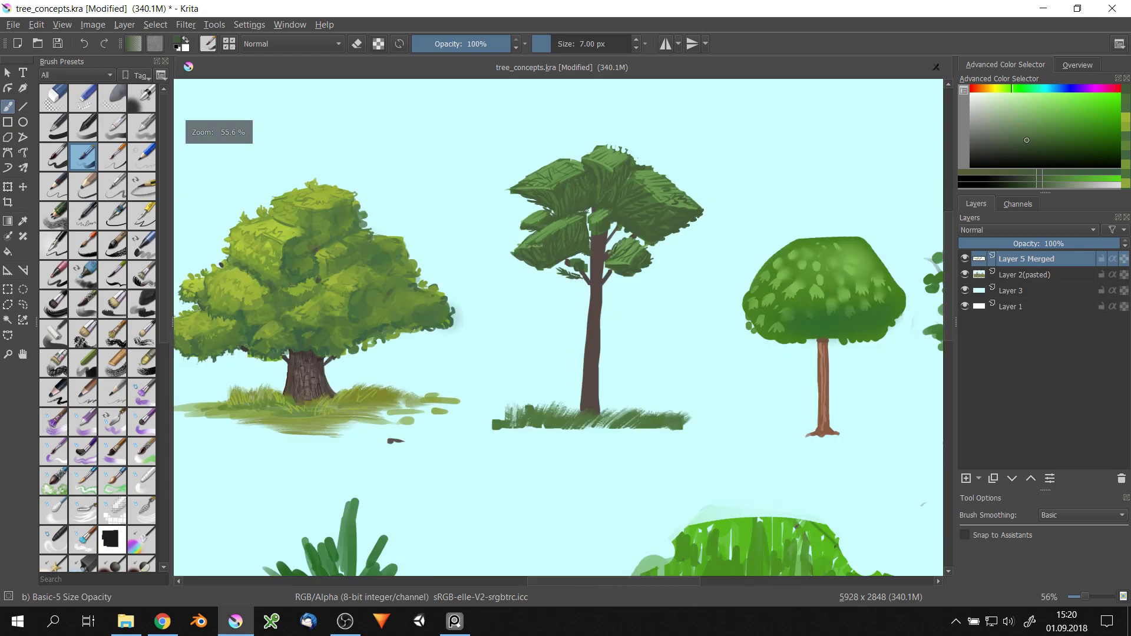
pyautogui.scroll(-3, 601, 180)
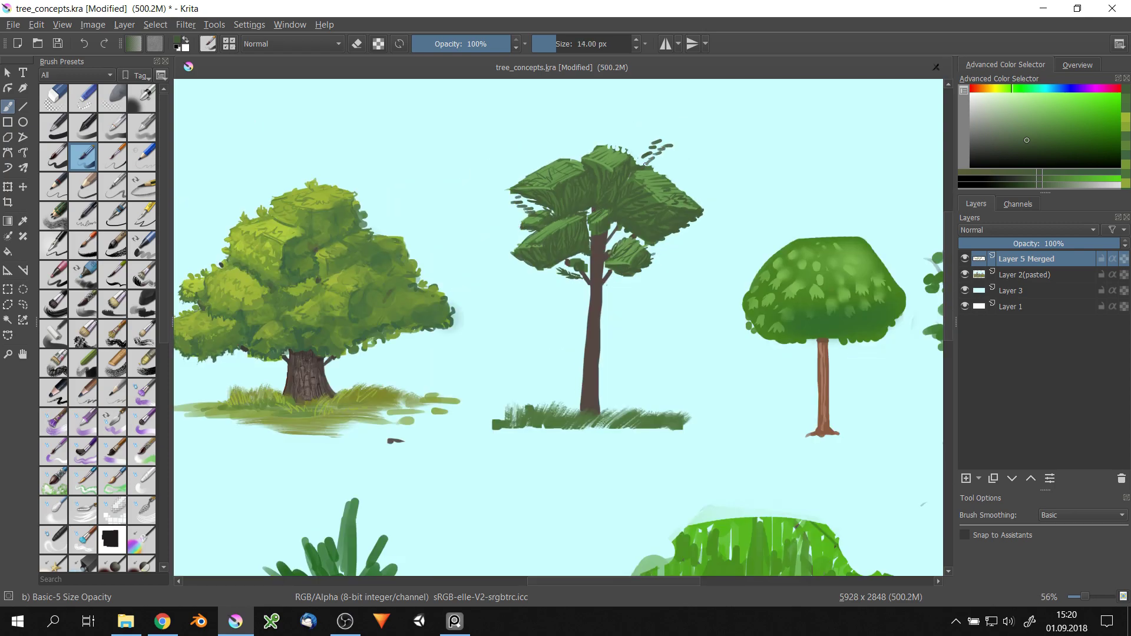
pyautogui.scroll(5, 591, 268)
# - Paint light grey-brown streaks up and down the trunk with a small brush
pyautogui.keyDown('ctrl'); pyautogui.click(590, 354); pyautogui.keyUp('ctrl')
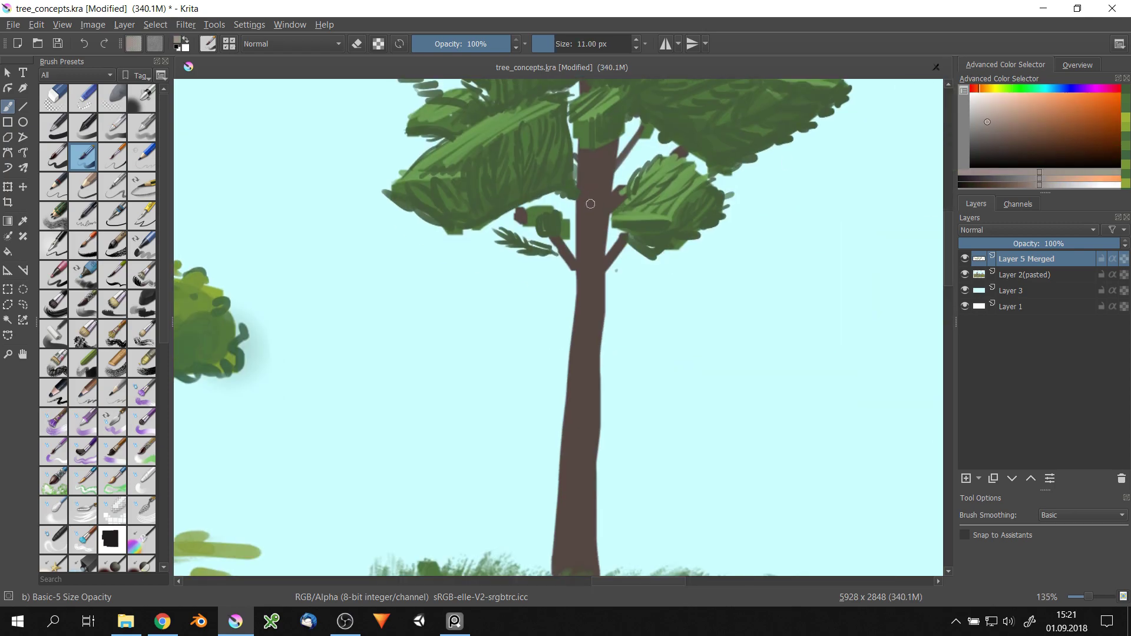
pyautogui.press('[')
pyautogui.press('[')
pyautogui.moveTo(589, 162); pyautogui.dragTo(586, 357)
pyautogui.press('[')
pyautogui.scroll(-2, 586, 353)
pyautogui.moveTo(589, 248); pyautogui.dragTo(587, 311)
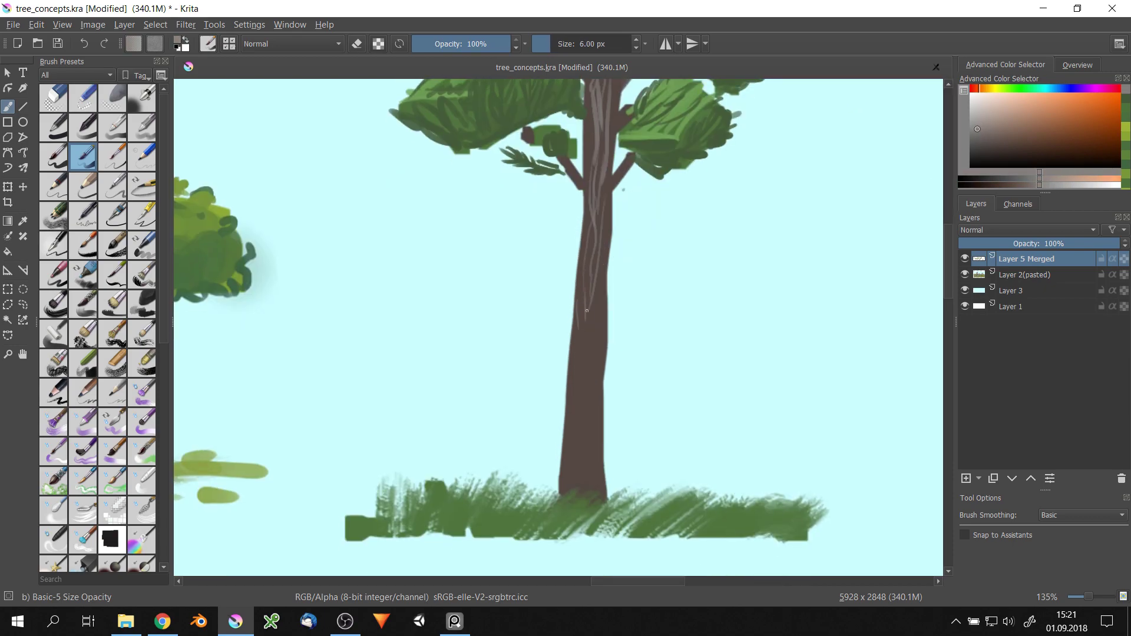
pyautogui.moveTo(579, 409); pyautogui.dragTo(592, 294)
pyautogui.scroll(-3, 589, 353)
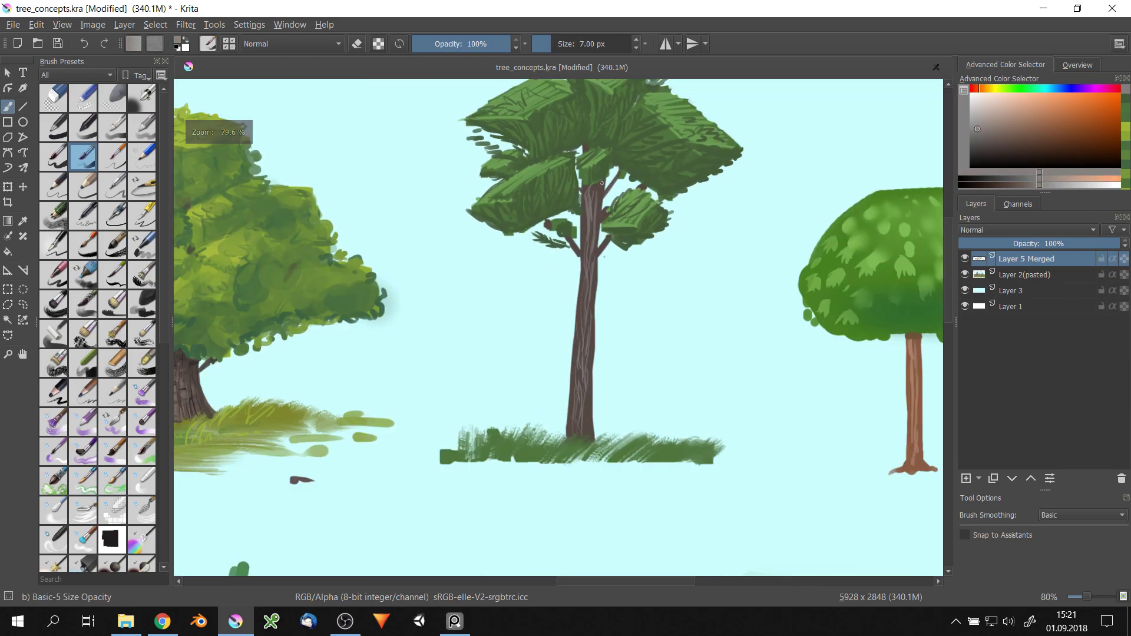
# - Darken the top of the trunk and add a dark shadow patch in the foliage
pyautogui.keyDown('ctrl'); pyautogui.click(598, 204); pyautogui.keyUp('ctrl')
pyautogui.press(']')
pyautogui.press(']')
pyautogui.press(']')
pyautogui.moveTo(598, 203); pyautogui.dragTo(594, 215)
pyautogui.press('[')
pyautogui.moveTo(586, 152); pyautogui.dragTo(594, 147)
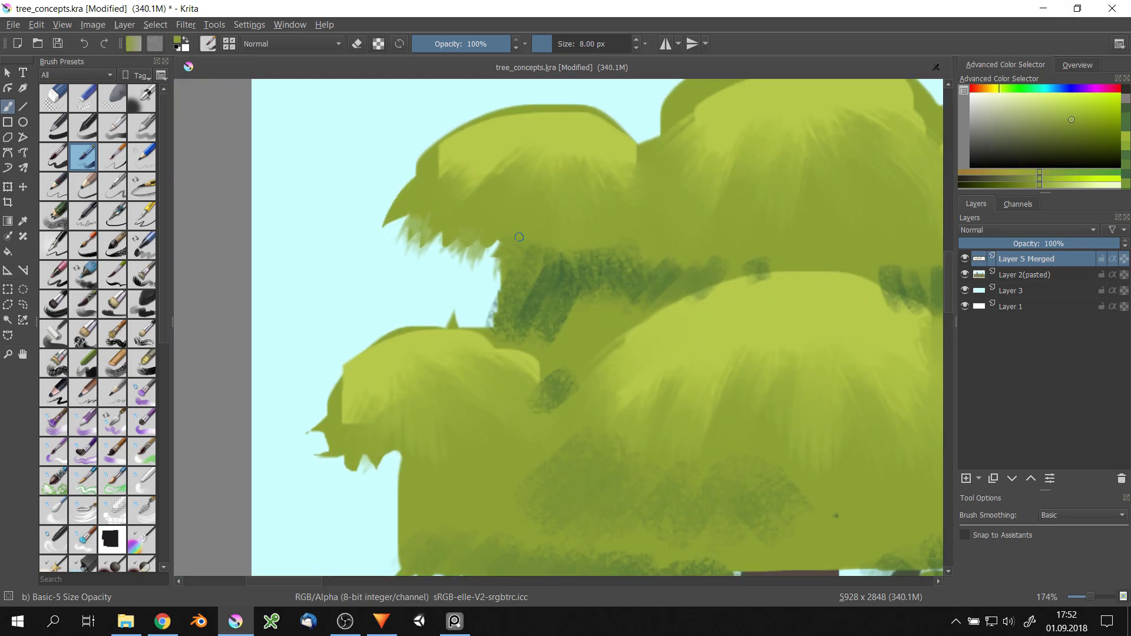
# - Draw jagged dark-green edges along the upper and lower-left foliage clumps
pyautogui.moveTo(417, 171)
pyautogui.mouseDown()
pyautogui.moveTo(388, 210)
pyautogui.moveTo(436, 251)
pyautogui.moveTo(479, 258)
pyautogui.mouseUp()
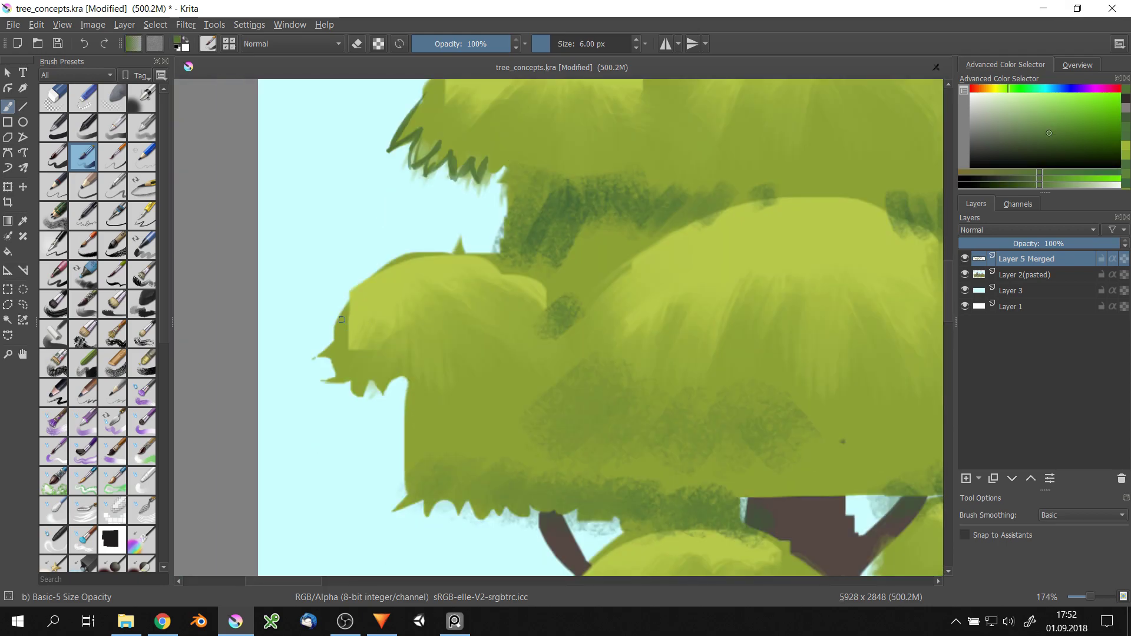
pyautogui.moveTo(321, 327)
pyautogui.mouseDown()
pyautogui.moveTo(371, 384)
pyautogui.moveTo(456, 393)
pyautogui.moveTo(521, 366)
pyautogui.mouseUp()
pyautogui.scroll(-3, 419, 274)
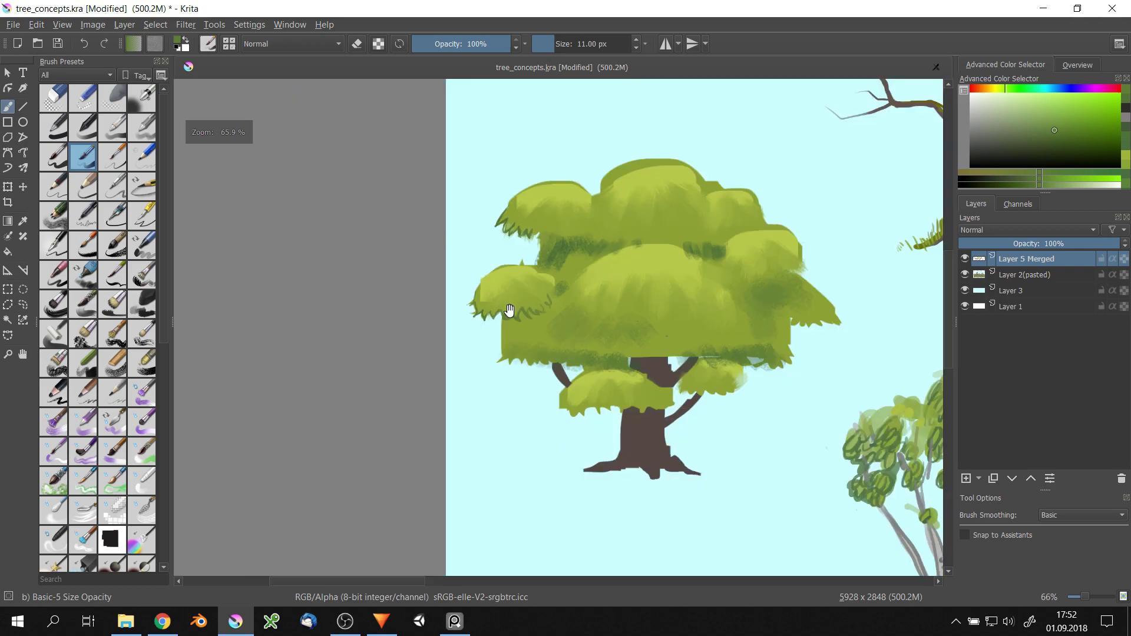
pyautogui.moveTo(420, 273)
pyautogui.mouseDown()
pyautogui.moveTo(416, 227)
pyautogui.moveTo(412, 251)
pyautogui.mouseUp()
pyautogui.moveTo(371, 367)
pyautogui.mouseDown()
pyautogui.moveTo(350, 389)
pyautogui.moveTo(394, 427)
pyautogui.moveTo(489, 457)
pyautogui.mouseUp()
# - Add short dark-green strokes across the left foliage
pyautogui.scroll(-5, 489, 413)
pyautogui.scroll(4, 530, 341)
pyautogui.moveTo(533, 340)
pyautogui.mouseDown()
pyautogui.moveTo(565, 327)
pyautogui.moveTo(604, 347)
pyautogui.moveTo(506, 409)
pyautogui.mouseUp()
pyautogui.moveTo(501, 247); pyautogui.dragTo(533, 259)
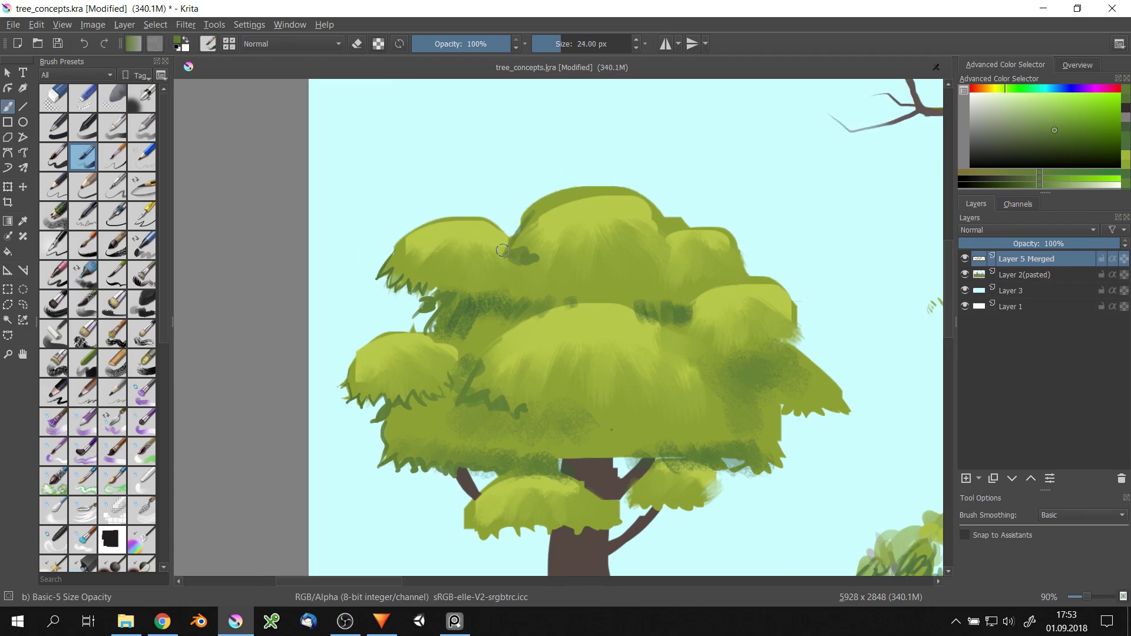
pyautogui.scroll(2, 417, 375)
pyautogui.moveTo(462, 350)
pyautogui.mouseDown()
pyautogui.moveTo(436, 377)
pyautogui.moveTo(442, 395)
pyautogui.mouseUp()
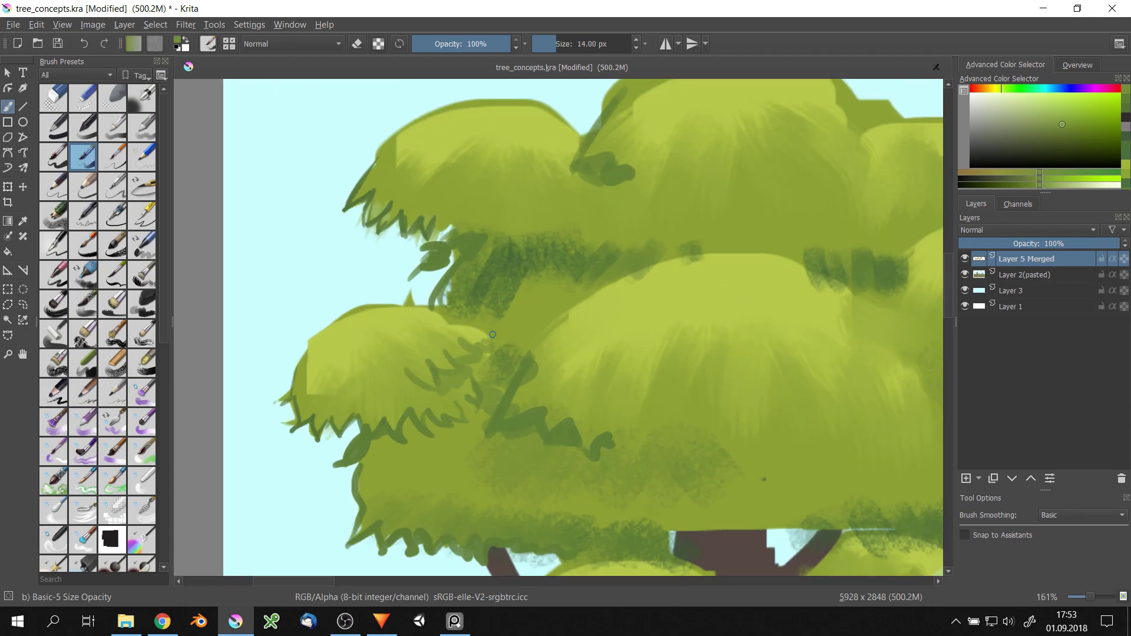
pyautogui.moveTo(492, 333); pyautogui.dragTo(457, 366)
pyautogui.scroll(-3, 547, 298)
# - Pick a new foliage green, enlarge the brush and switch to canvas-only mode
pyautogui.keyDown('ctrl'); pyautogui.click(547, 298); pyautogui.keyUp('ctrl')
pyautogui.press(']')
pyautogui.press(']')
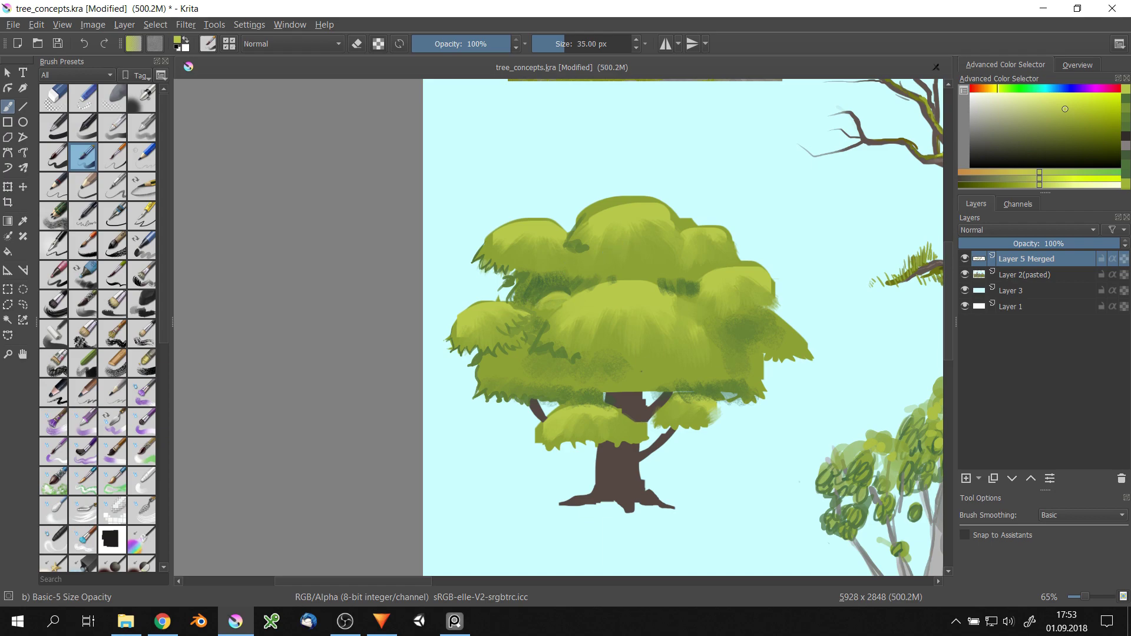
pyautogui.keyDown('ctrl'); pyautogui.click(518, 259); pyautogui.keyUp('ctrl')
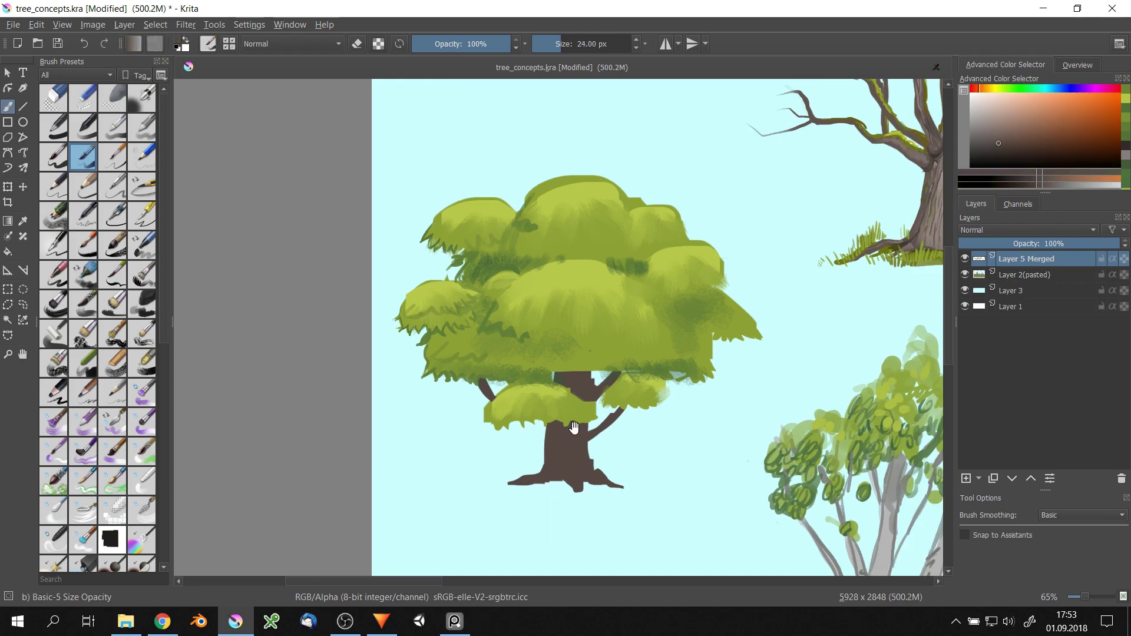
pyautogui.scroll(2, 575, 336)
pyautogui.press('Tab')
pyautogui.rightClick(582, 352)
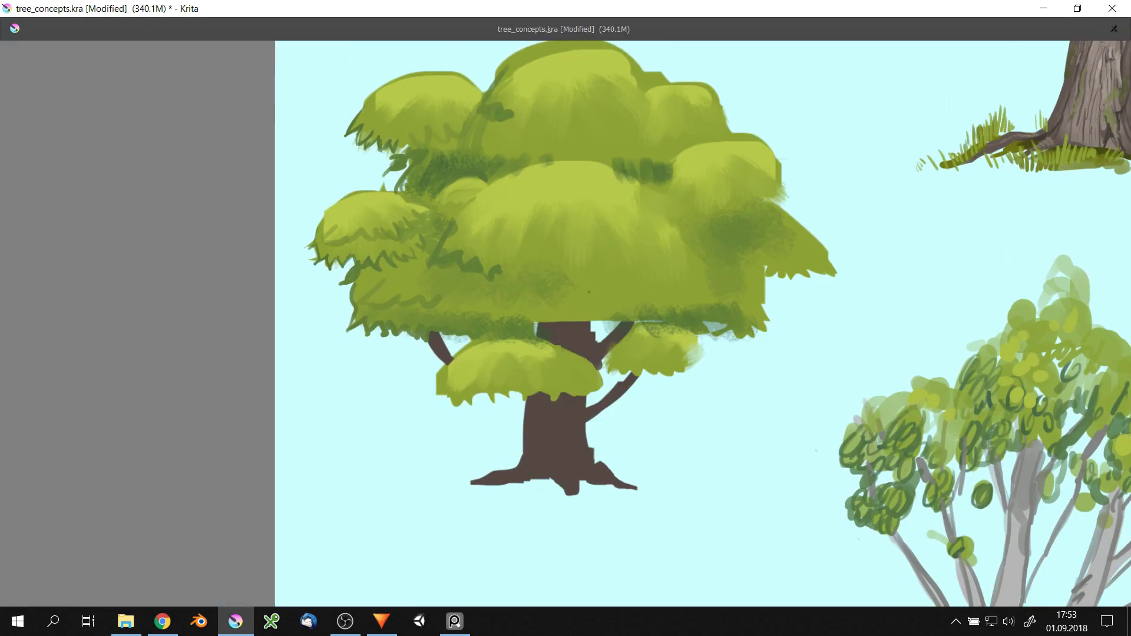
# - Paint bark texture over the trunk below the foliage
pyautogui.moveTo(552, 401)
pyautogui.mouseDown()
pyautogui.moveTo(553, 471)
pyautogui.moveTo(574, 480)
pyautogui.mouseUp()
pyautogui.moveTo(554, 323); pyautogui.dragTo(571, 348)
pyautogui.moveTo(574, 326)
pyautogui.mouseDown()
pyautogui.moveTo(587, 356)
pyautogui.moveTo(609, 356)
pyautogui.mouseUp()
pyautogui.moveTo(512, 477); pyautogui.dragTo(549, 397)
pyautogui.scroll(-2, 576, 361)
pyautogui.scroll(2, 575, 361)
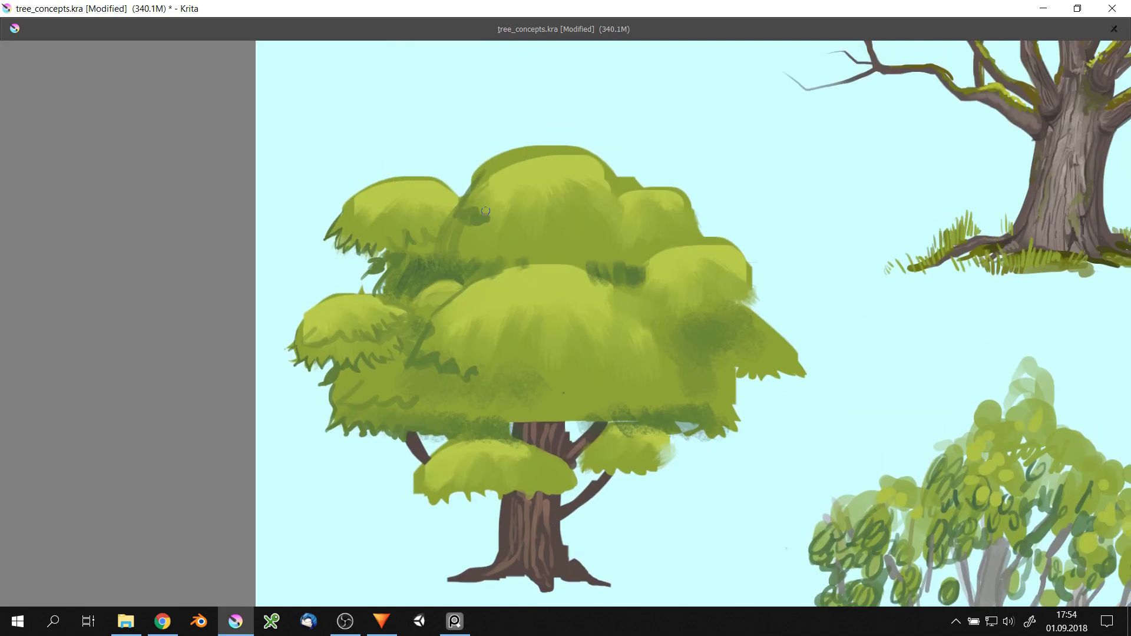
# - Add dark-green squiggles at the foliage top and along its lower edge
pyautogui.moveTo(472, 217); pyautogui.dragTo(543, 233)
pyautogui.scroll(-4, 599, 352)
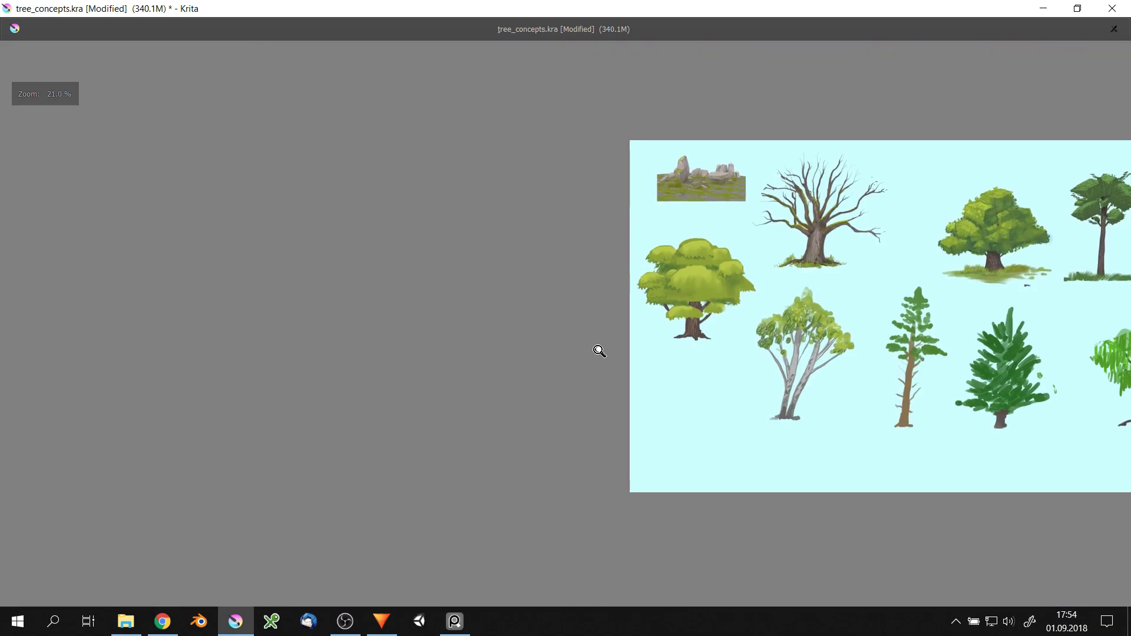
pyautogui.scroll(4, 646, 314)
pyautogui.rightClick(648, 252)
pyautogui.click(553, 266)
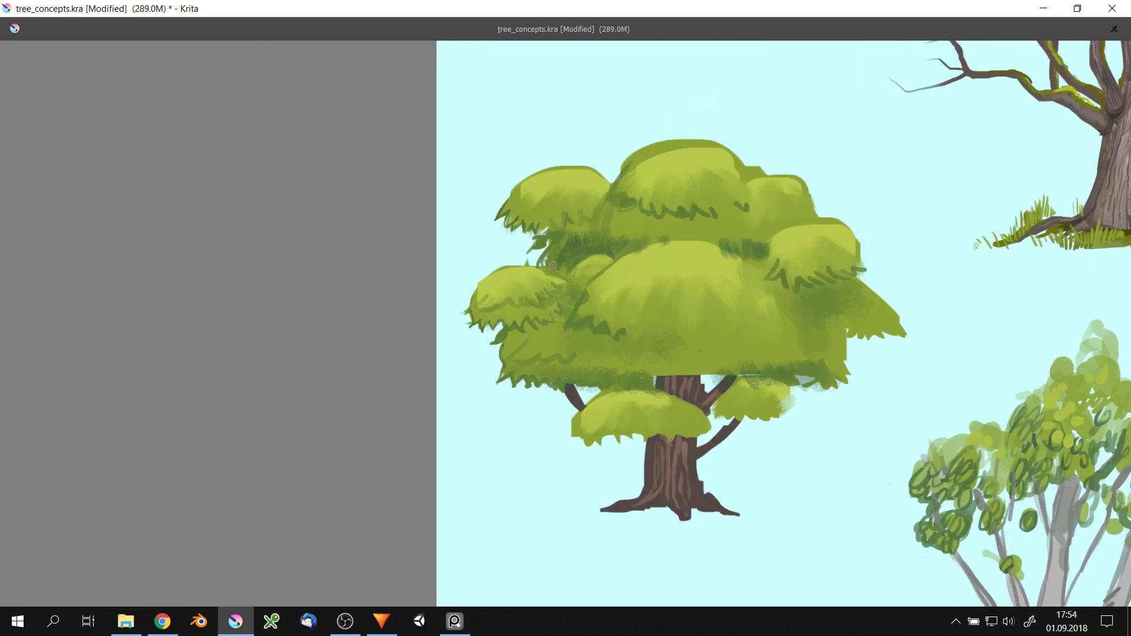
pyautogui.moveTo(575, 247); pyautogui.dragTo(589, 227)
pyautogui.moveTo(563, 379); pyautogui.dragTo(653, 386)
pyautogui.moveTo(731, 390); pyautogui.dragTo(760, 379)
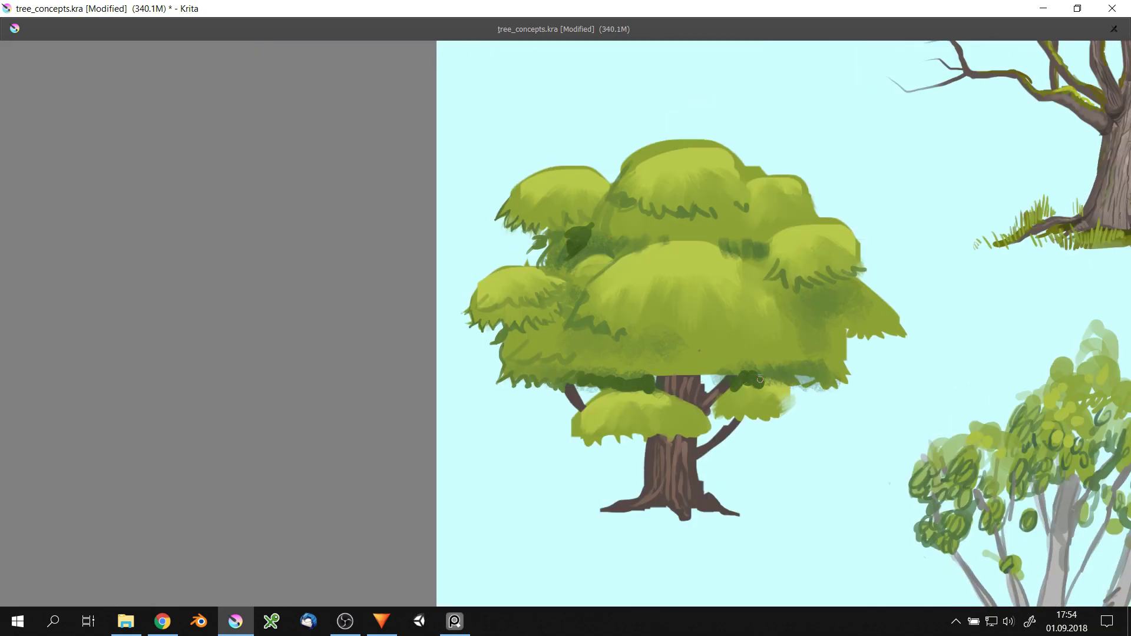
# - Paint more dark-green leaf strokes across the left and right foliage
pyautogui.scroll(2, 781, 282)
pyautogui.moveTo(566, 297); pyautogui.dragTo(609, 292)
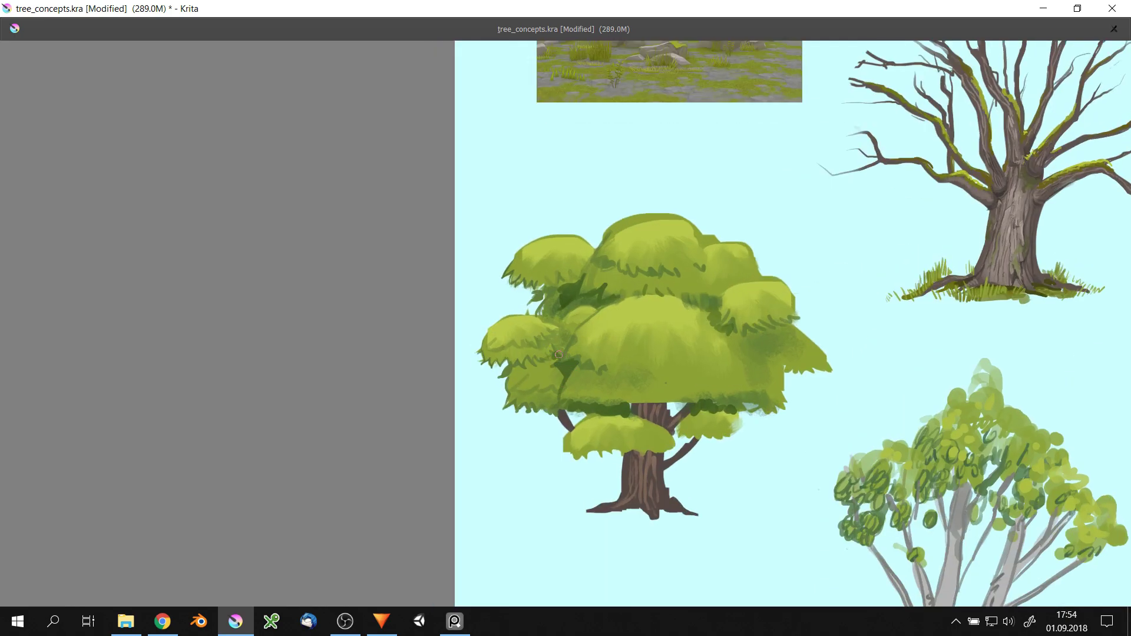
pyautogui.moveTo(558, 355); pyautogui.dragTo(571, 339)
pyautogui.moveTo(736, 348); pyautogui.dragTo(743, 377)
pyautogui.moveTo(513, 394); pyautogui.dragTo(566, 356)
pyautogui.moveTo(498, 353); pyautogui.dragTo(513, 321)
pyautogui.moveTo(522, 283); pyautogui.dragTo(512, 272)
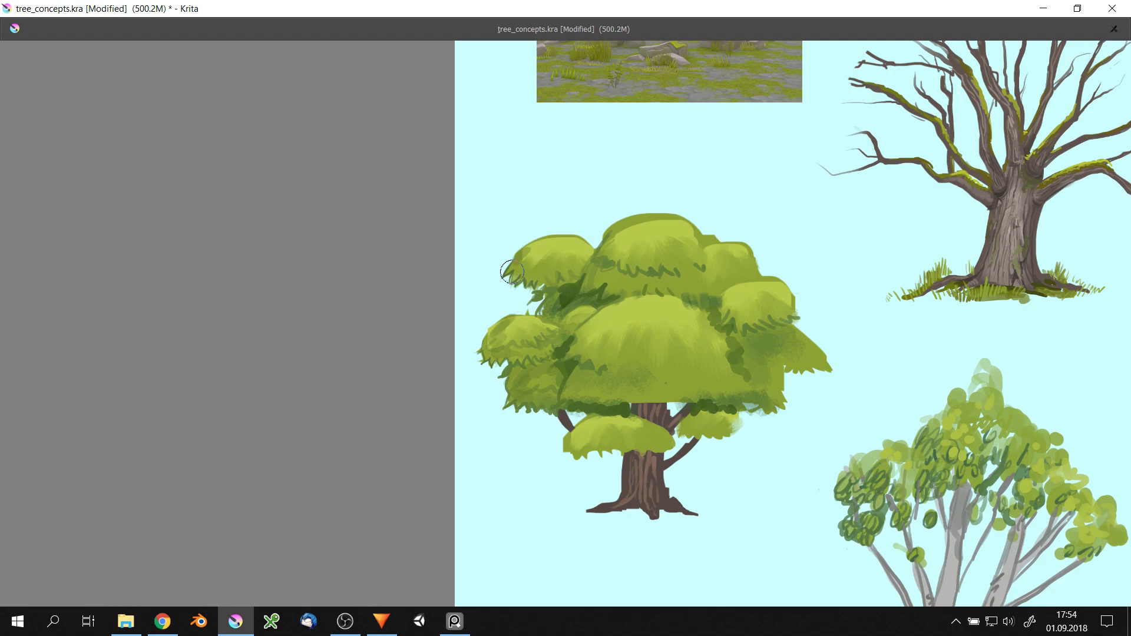
pyautogui.moveTo(784, 312)
pyautogui.mouseDown()
pyautogui.moveTo(645, 390)
pyautogui.moveTo(790, 313)
pyautogui.moveTo(837, 303)
pyautogui.mouseUp()
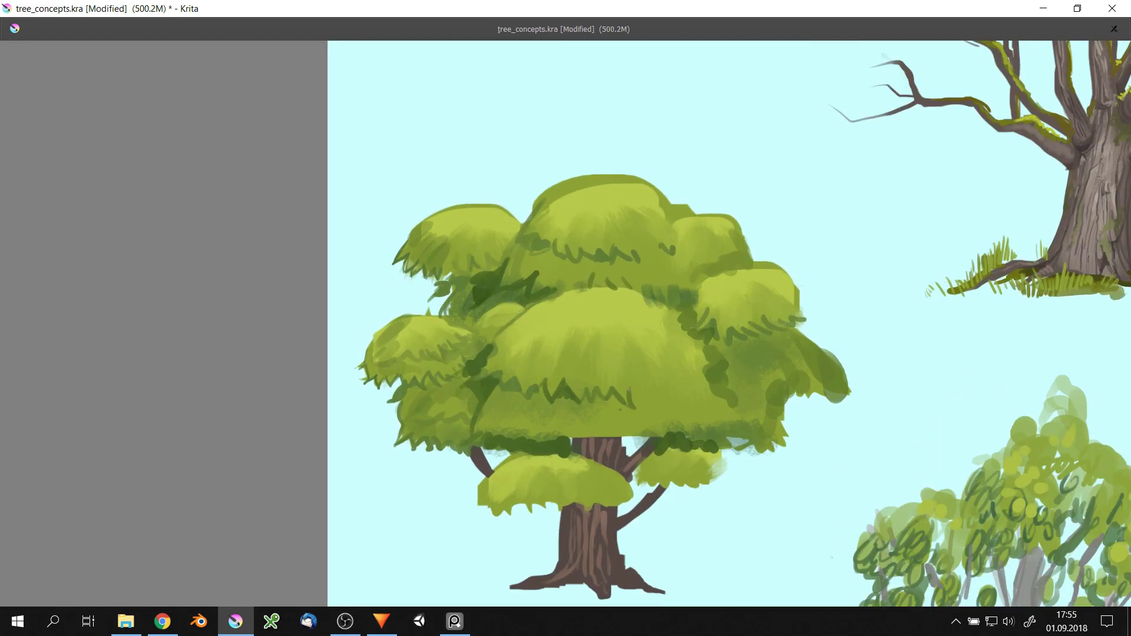
# - Add leaf squiggles to the lower foliage and light-green hatching over the lower-left clump
pyautogui.moveTo(629, 389); pyautogui.dragTo(677, 409)
pyautogui.moveTo(483, 416); pyautogui.dragTo(524, 406)
pyautogui.moveTo(516, 344)
pyautogui.mouseDown()
pyautogui.moveTo(538, 357)
pyautogui.moveTo(474, 372)
pyautogui.moveTo(399, 412)
pyautogui.moveTo(500, 474)
pyautogui.moveTo(549, 444)
pyautogui.moveTo(496, 433)
pyautogui.moveTo(547, 463)
pyautogui.mouseUp()
pyautogui.scroll(2, 510, 432)
pyautogui.moveTo(583, 418); pyautogui.dragTo(571, 462)
pyautogui.moveTo(536, 409)
pyautogui.mouseDown()
pyautogui.moveTo(551, 448)
pyautogui.moveTo(490, 441)
pyautogui.moveTo(530, 377)
pyautogui.moveTo(612, 383)
pyautogui.mouseUp()
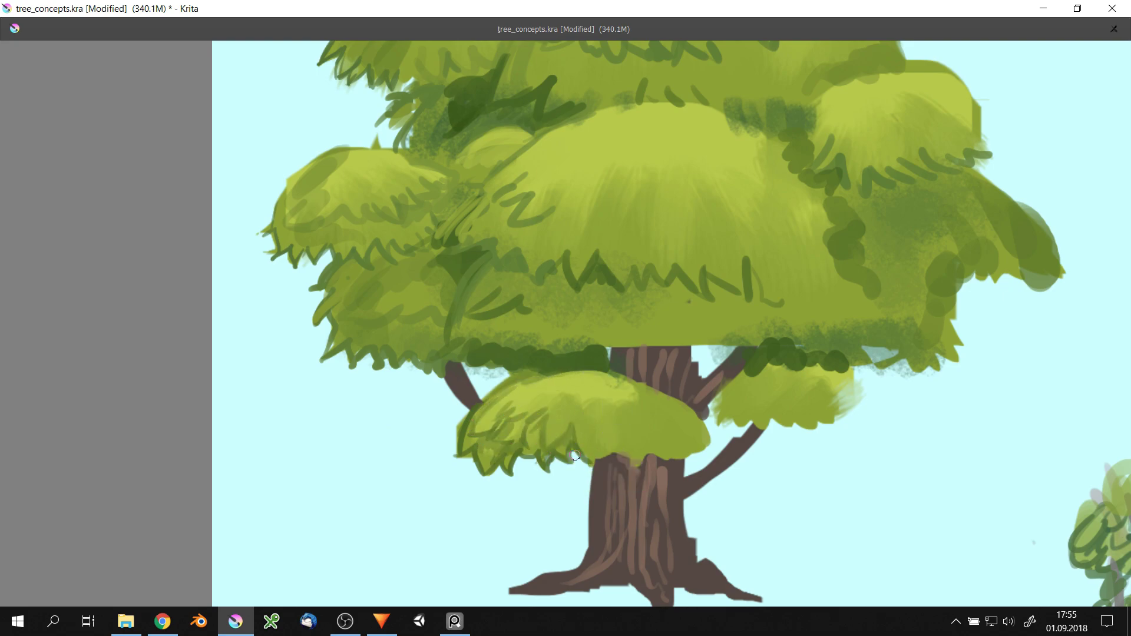
# - Outline and hatch the clump above the trunk in dark green, then zoom out
pyautogui.moveTo(576, 445); pyautogui.dragTo(666, 463)
pyautogui.moveTo(683, 421); pyautogui.dragTo(704, 463)
pyautogui.moveTo(666, 396); pyautogui.dragTo(701, 438)
pyautogui.moveTo(575, 406)
pyautogui.mouseDown()
pyautogui.moveTo(581, 436)
pyautogui.moveTo(592, 436)
pyautogui.mouseUp()
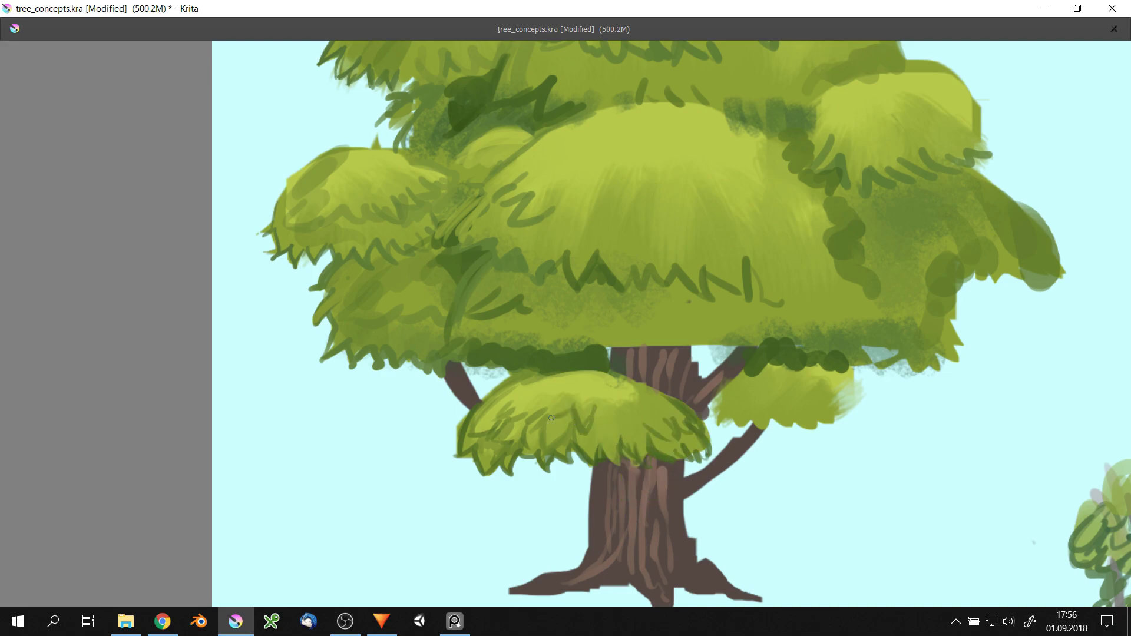
pyautogui.press('-')
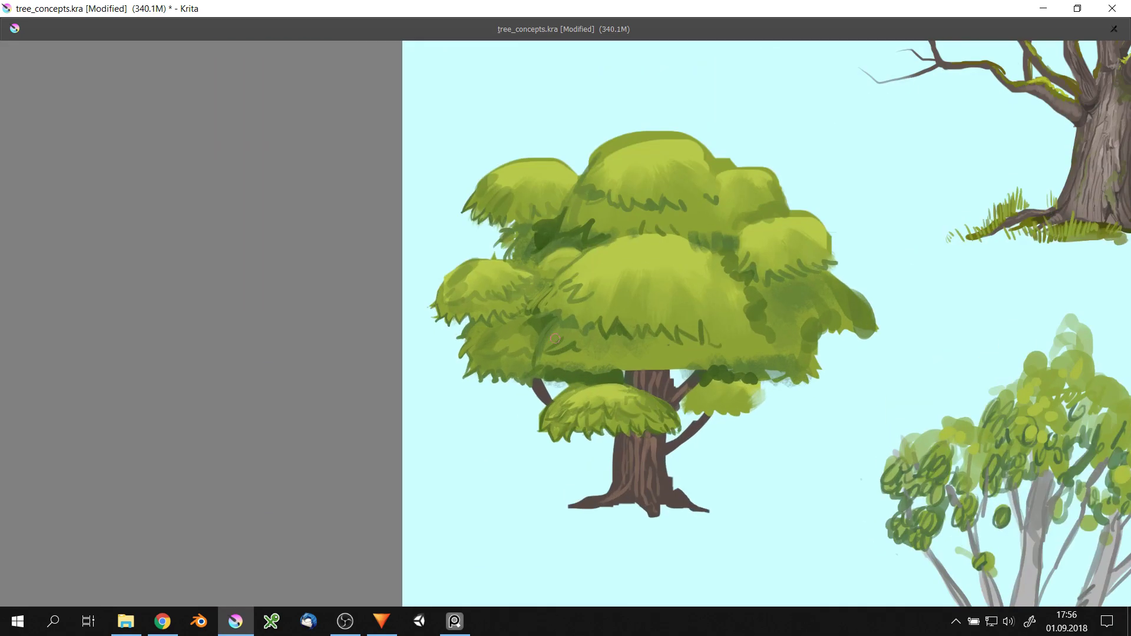
# - Darken the upper-left leaf clusters and the right side of the foliage with deep green
pyautogui.scroll(-3, 631, 296)
pyautogui.scroll(-1, 574, 298)
pyautogui.scroll(4, 573, 298)
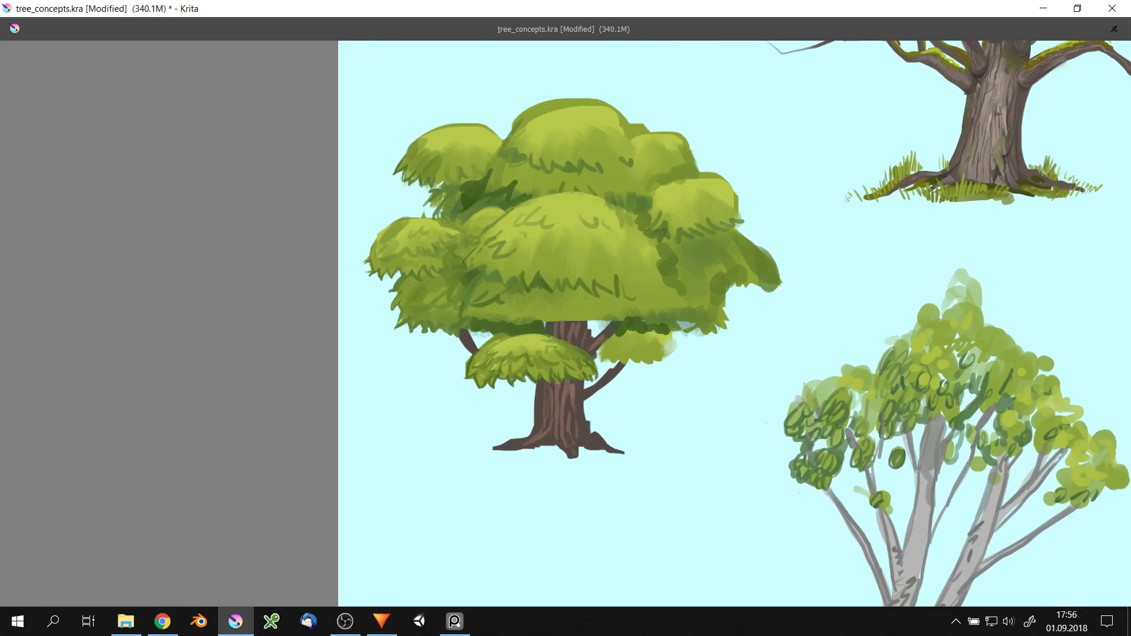
pyautogui.moveTo(519, 167); pyautogui.dragTo(472, 194)
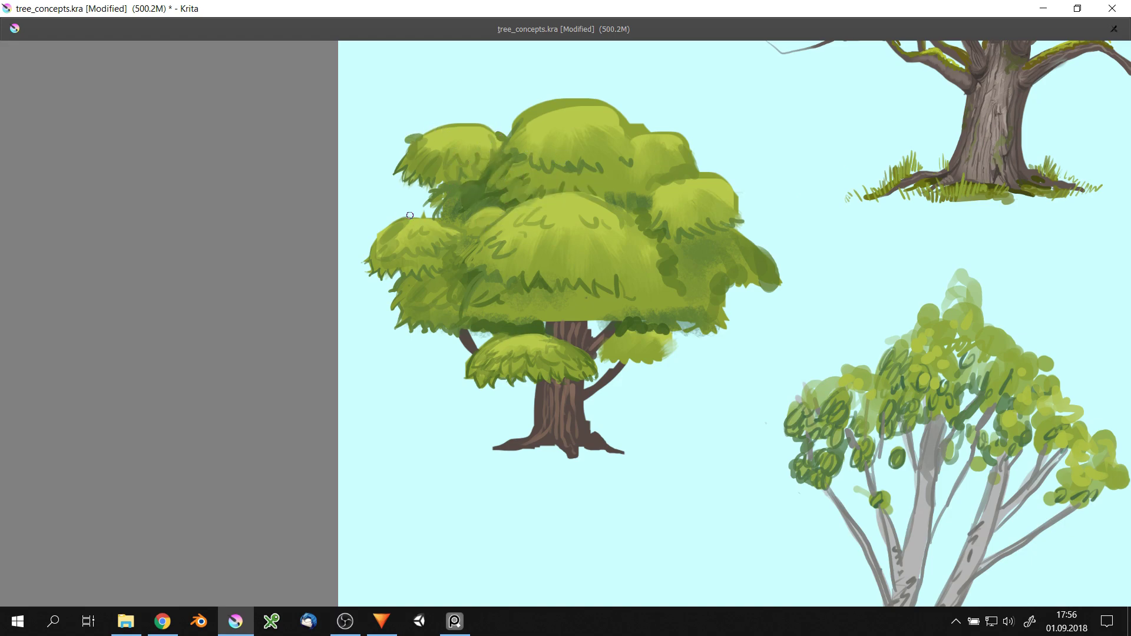
pyautogui.moveTo(547, 318); pyautogui.dragTo(552, 315)
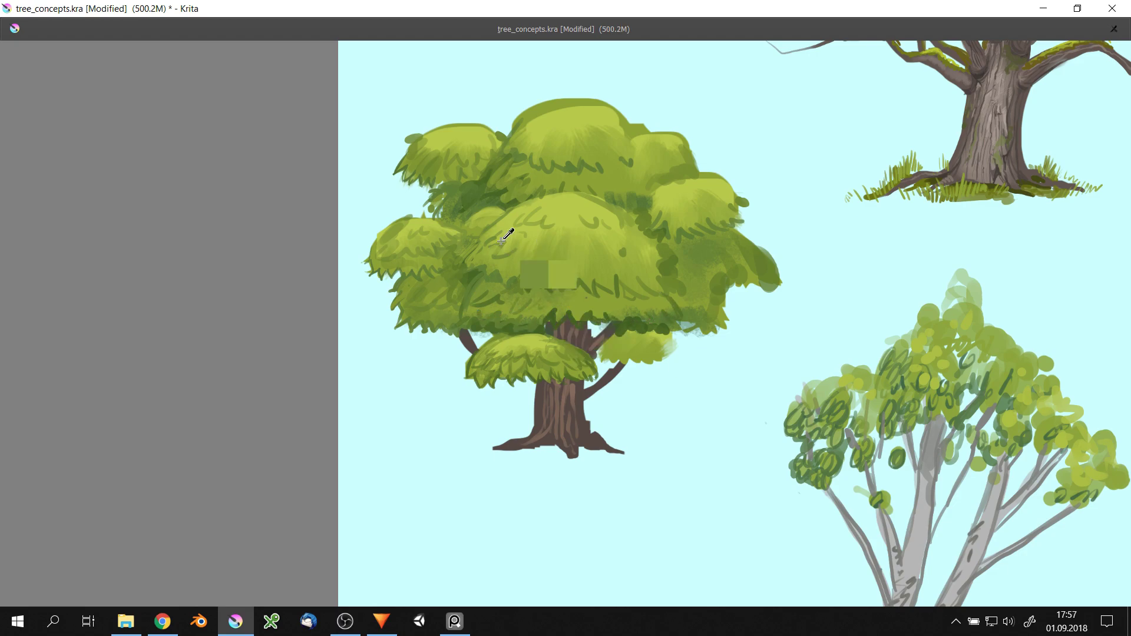
pyautogui.moveTo(509, 237); pyautogui.dragTo(492, 255)
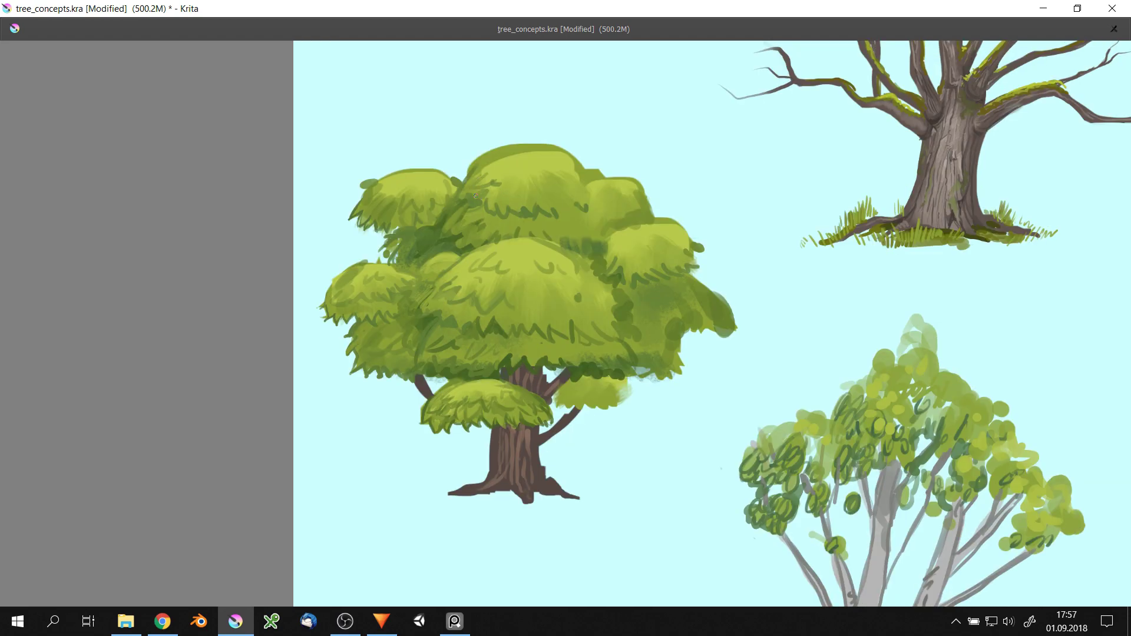
pyautogui.press('-')
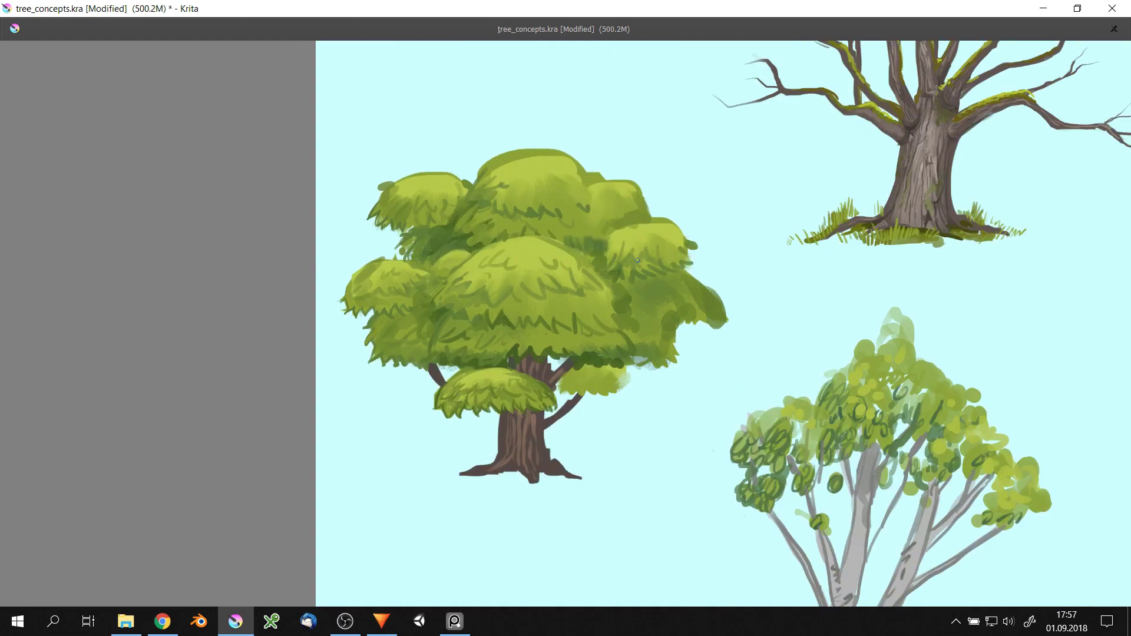
pyautogui.moveTo(638, 349); pyautogui.dragTo(713, 297)
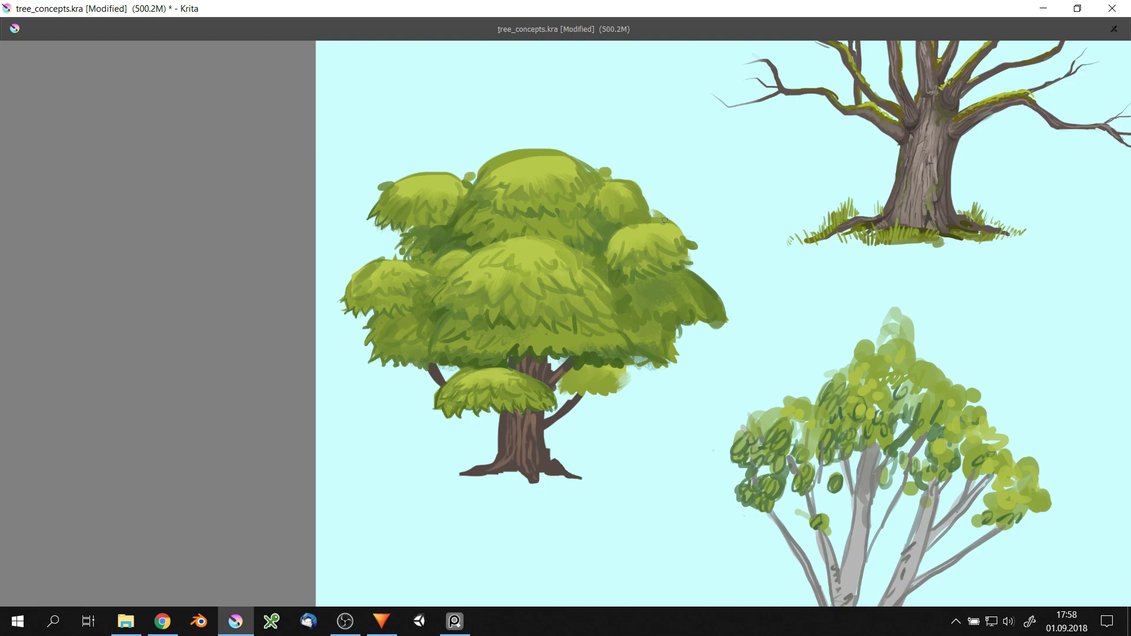
pyautogui.rightClick(527, 408)
pyautogui.scroll(3, 531, 432)
# - Darken the round tree's lower-right foliage edge and add scalloped dark strokes to the small right clump
pyautogui.rightClick(563, 351)
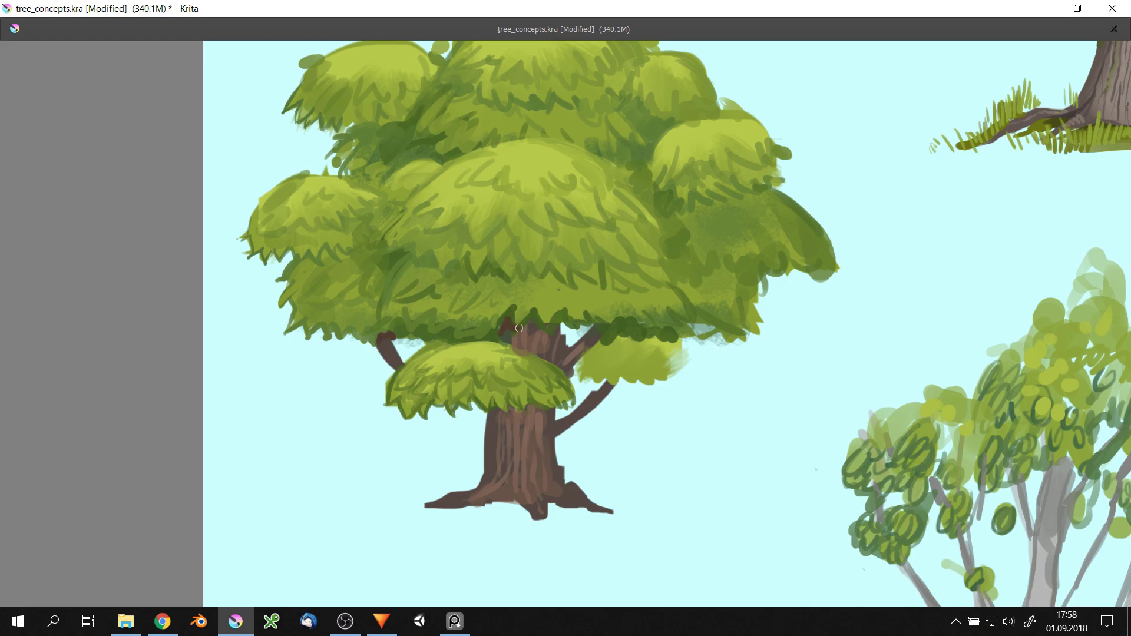
pyautogui.scroll(-2, 607, 324)
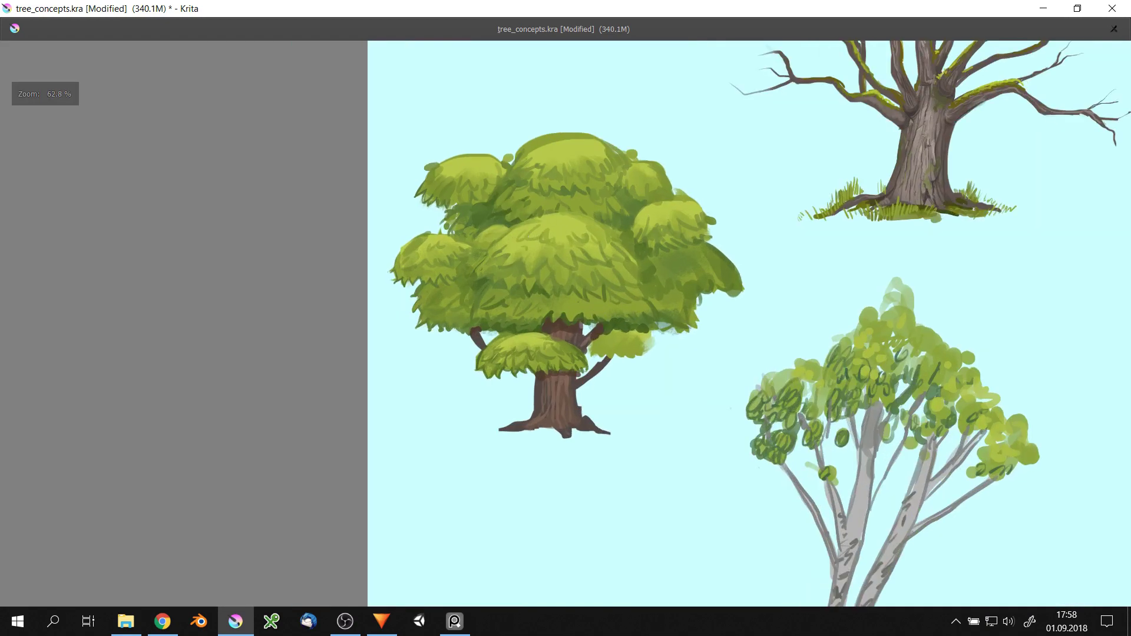
pyautogui.scroll(1, 507, 203)
pyautogui.moveTo(739, 316); pyautogui.dragTo(727, 340)
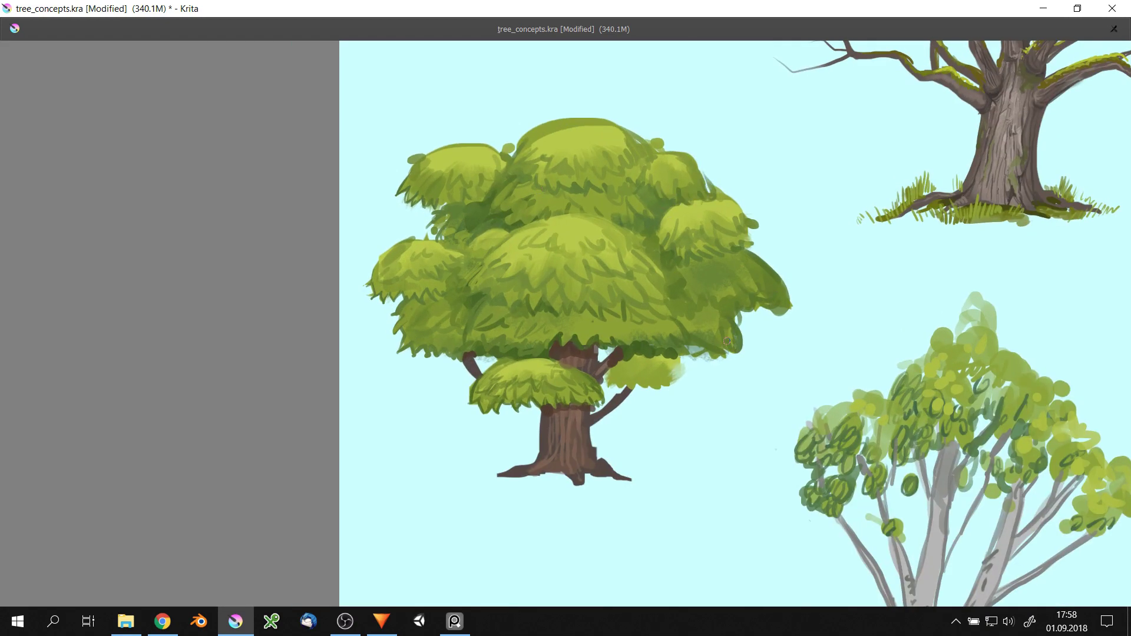
pyautogui.moveTo(638, 358)
pyautogui.mouseDown()
pyautogui.moveTo(668, 365)
pyautogui.moveTo(677, 383)
pyautogui.mouseUp()
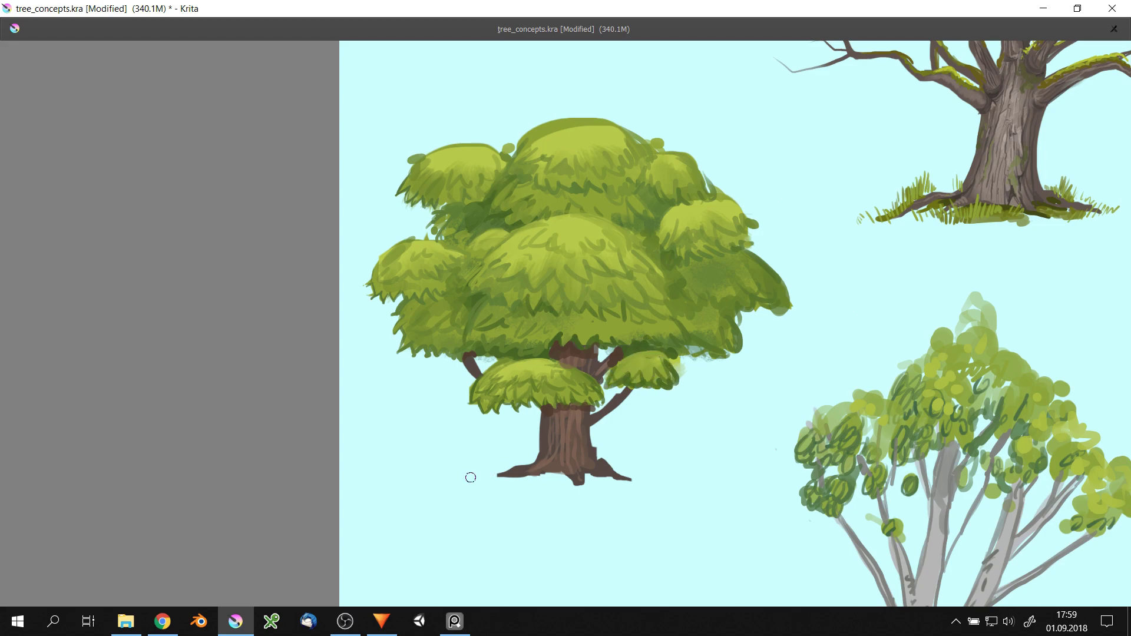
# - Paint grass tufts along both sides of the trunk base, then zoom out to review the sheet
pyautogui.moveTo(500, 477); pyautogui.dragTo(448, 479)
pyautogui.moveTo(547, 476); pyautogui.dragTo(654, 487)
pyautogui.moveTo(659, 486)
pyautogui.mouseDown()
pyautogui.moveTo(683, 485)
pyautogui.moveTo(654, 469)
pyautogui.mouseUp()
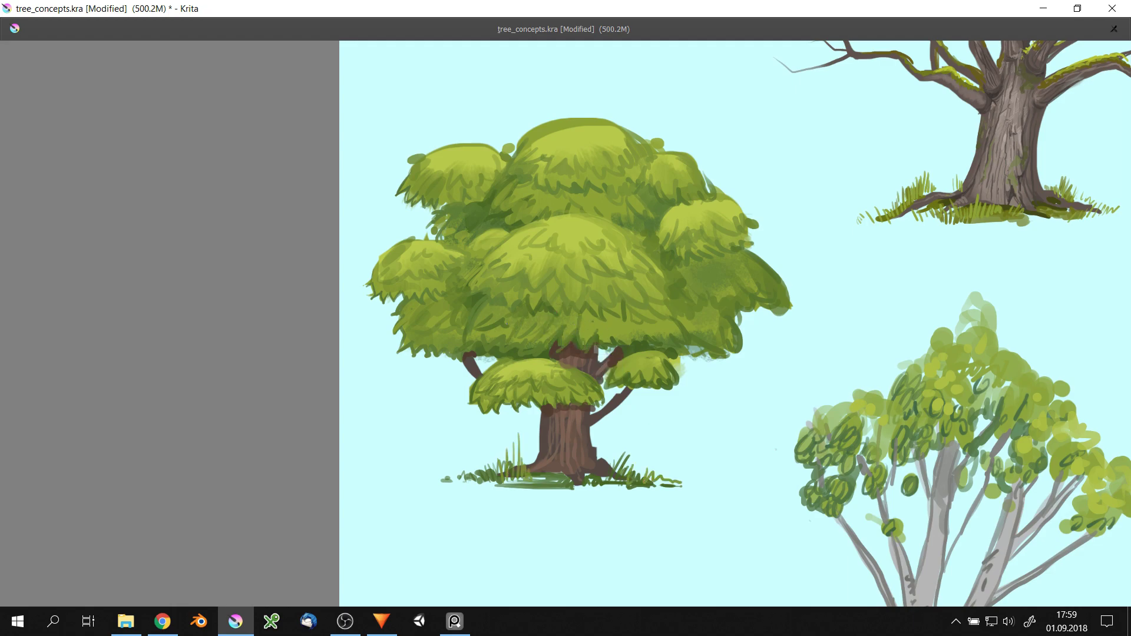
pyautogui.scroll(2, 451, 237)
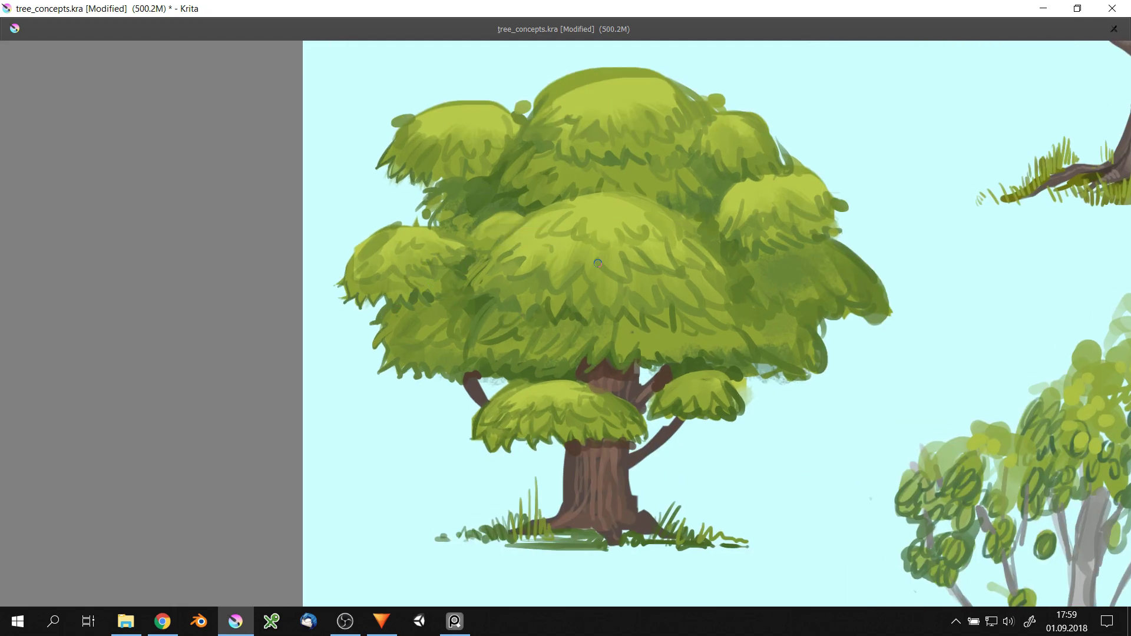
pyautogui.scroll(-1, 598, 264)
pyautogui.scroll(-2, 648, 277)
# - Paint dark-green leaf loops on the left and lower right of the birch crown
pyautogui.scroll(-2, 699, 289)
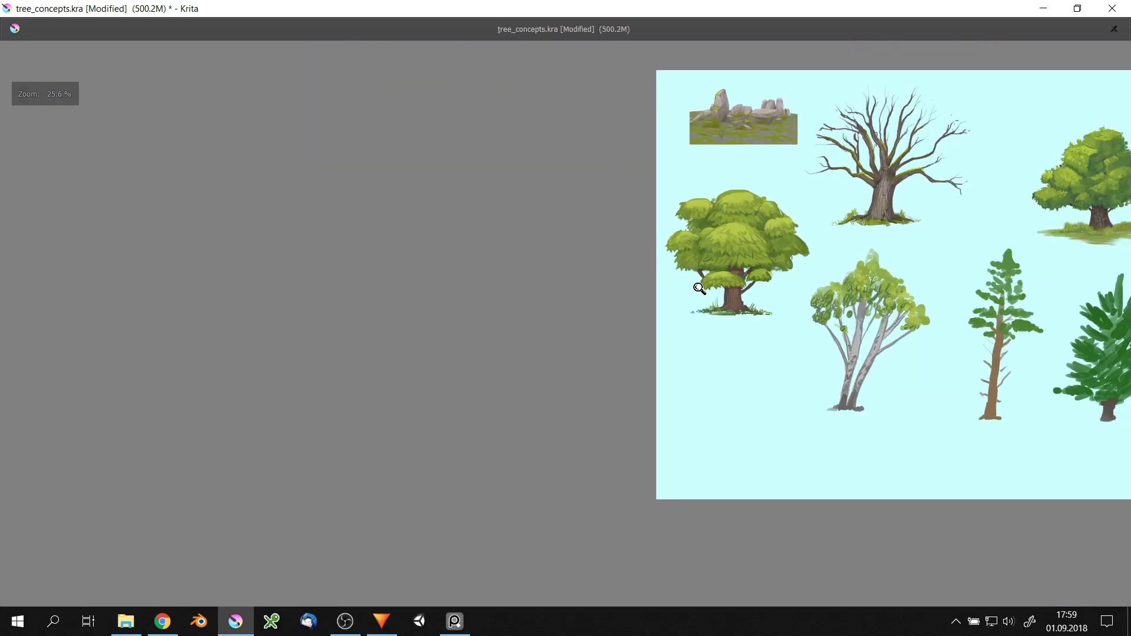
pyautogui.scroll(1, 699, 289)
pyautogui.scroll(-1, 710, 195)
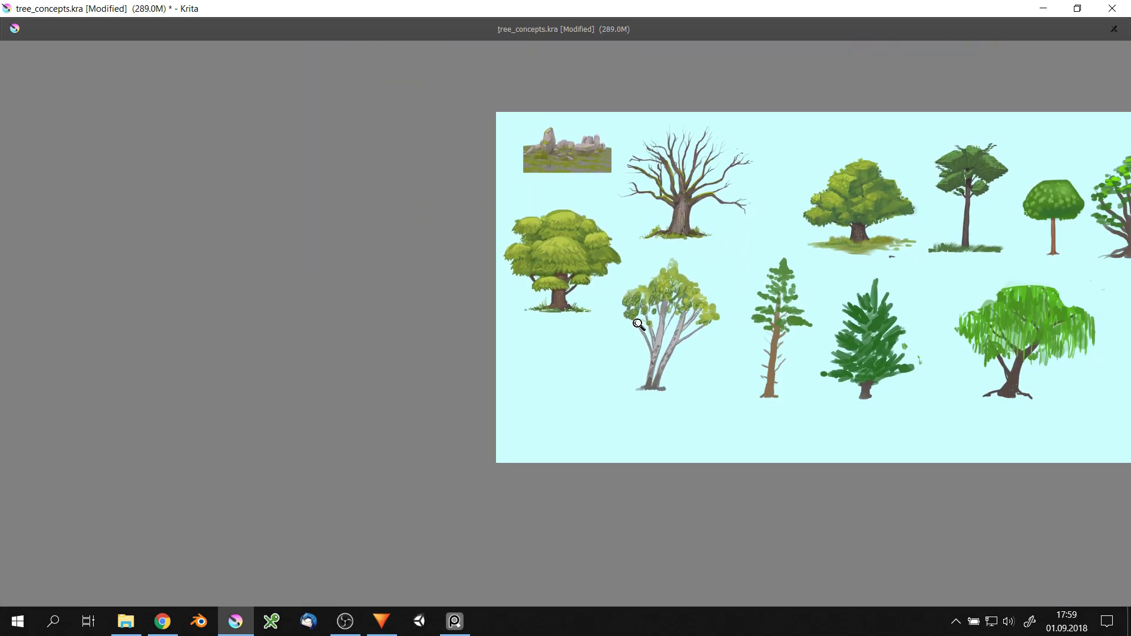
pyautogui.scroll(4, 669, 312)
pyautogui.moveTo(533, 227)
pyautogui.mouseDown()
pyautogui.moveTo(500, 244)
pyautogui.moveTo(563, 253)
pyautogui.moveTo(483, 286)
pyautogui.moveTo(477, 301)
pyautogui.mouseUp()
pyautogui.moveTo(649, 277); pyautogui.dragTo(621, 277)
pyautogui.moveTo(568, 256); pyautogui.dragTo(615, 291)
pyautogui.moveTo(760, 291)
pyautogui.mouseDown()
pyautogui.moveTo(787, 315)
pyautogui.moveTo(775, 375)
pyautogui.moveTo(859, 353)
pyautogui.mouseUp()
# - Add more dark leaf loops and dabs across the birch crown's centre, left and right sides
pyautogui.moveTo(663, 304); pyautogui.dragTo(636, 277)
pyautogui.moveTo(686, 241)
pyautogui.mouseDown()
pyautogui.moveTo(648, 283)
pyautogui.moveTo(601, 303)
pyautogui.moveTo(566, 366)
pyautogui.mouseUp()
pyautogui.moveTo(554, 271); pyautogui.dragTo(542, 312)
pyautogui.moveTo(550, 277); pyautogui.dragTo(526, 207)
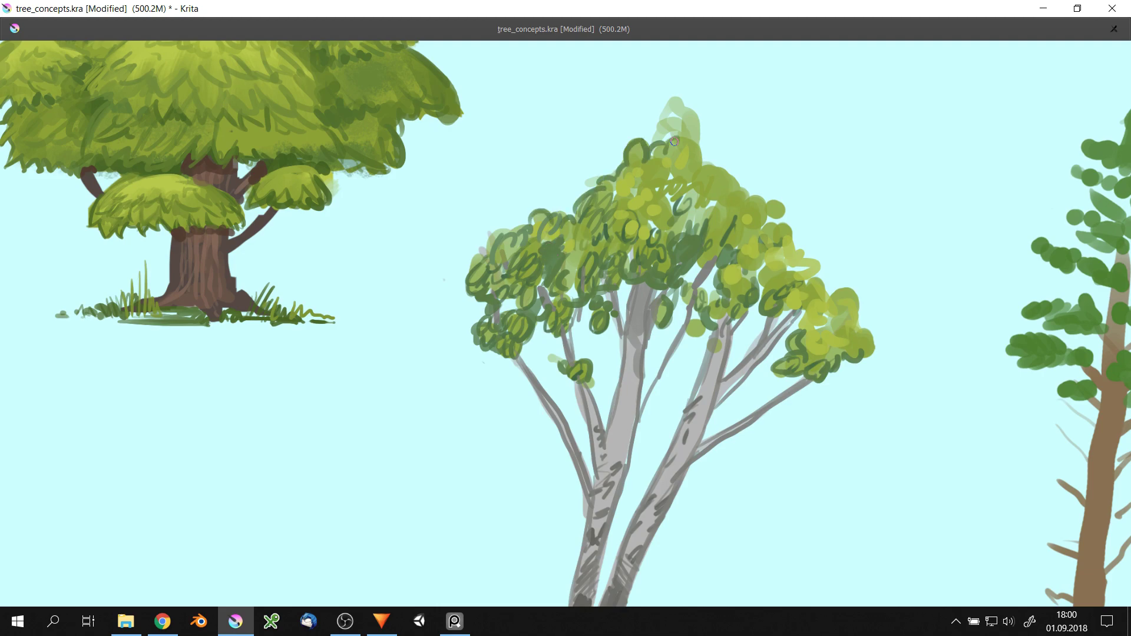
pyautogui.scroll(-2, 755, 209)
pyautogui.moveTo(714, 232); pyautogui.dragTo(739, 254)
pyautogui.moveTo(766, 206); pyautogui.dragTo(780, 242)
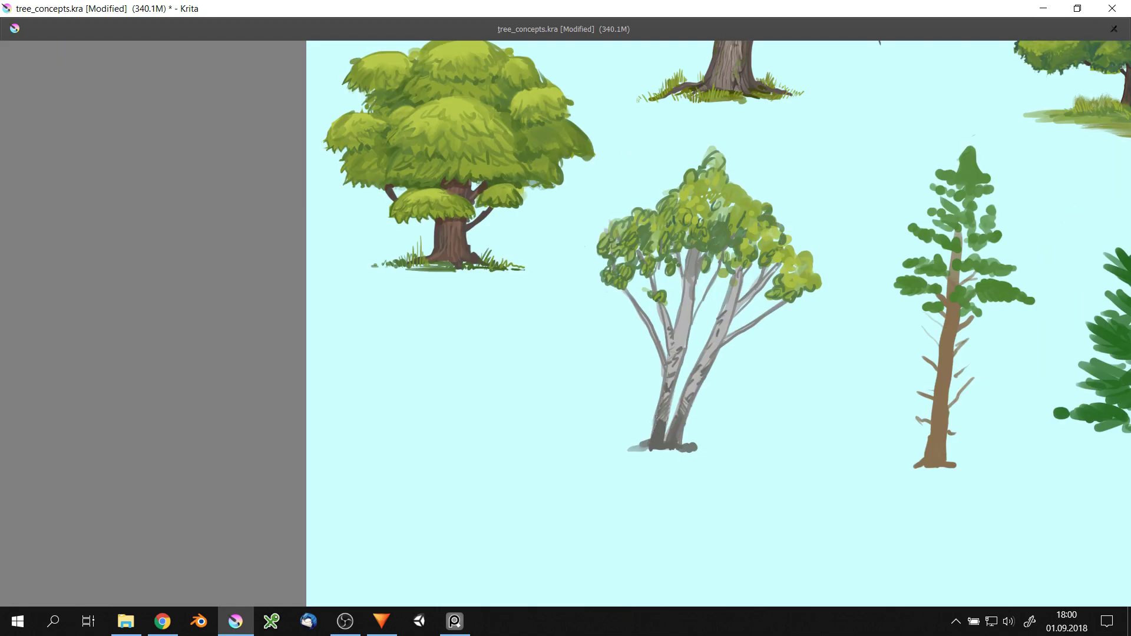
pyautogui.scroll(2, 707, 288)
# - Pick a dark colour from the pop-up palette and paint bark marks on the birch trunk
pyautogui.rightClick(692, 310)
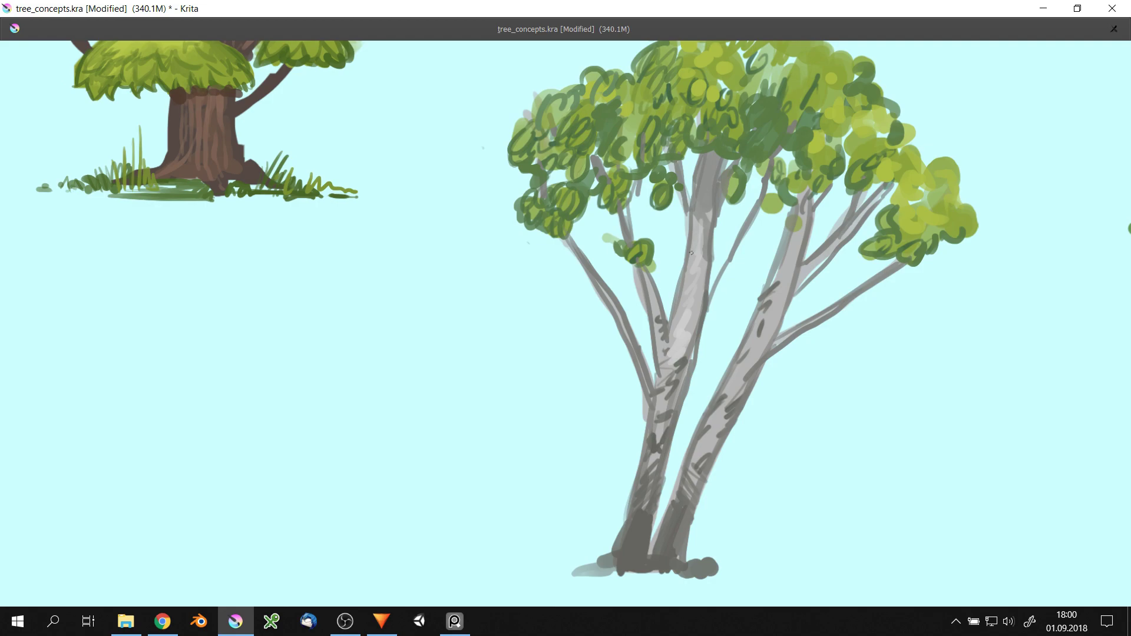
pyautogui.scroll(-1, 545, 311)
pyautogui.scroll(-1, 545, 311)
pyautogui.moveTo(442, 226); pyautogui.dragTo(561, 220)
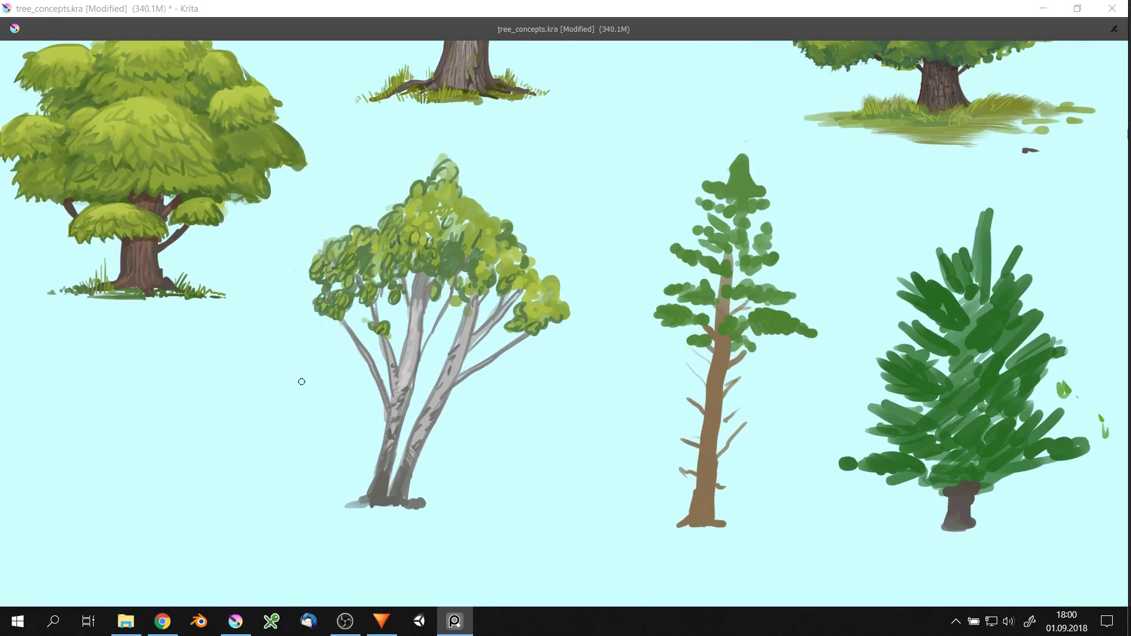
pyautogui.scroll(2, 369, 292)
pyautogui.rightClick(468, 195)
pyautogui.scroll(1, 471, 173)
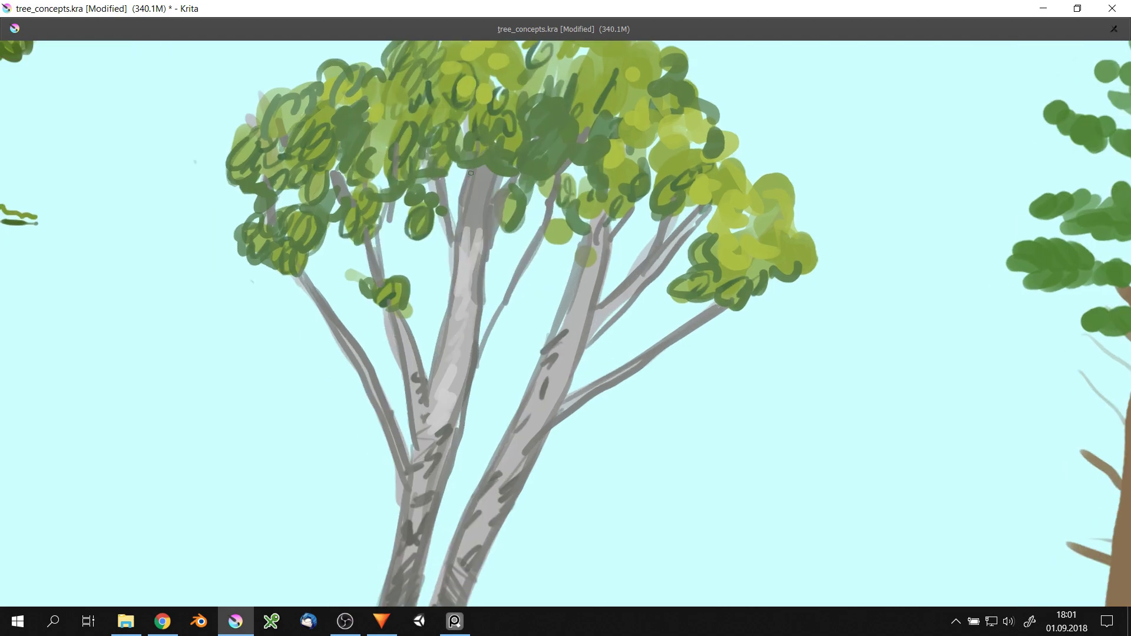
pyautogui.moveTo(470, 173); pyautogui.dragTo(489, 209)
pyautogui.scroll(-1, 480, 218)
pyautogui.scroll(-1, 446, 302)
pyautogui.moveTo(476, 256)
pyautogui.mouseDown()
pyautogui.moveTo(463, 336)
pyautogui.moveTo(439, 354)
pyautogui.moveTo(391, 498)
pyautogui.mouseUp()
# - Add further dark bark strokes to the twin grey trunks and zoom out to the whole sheet
pyautogui.scroll(-1, 447, 353)
pyautogui.moveTo(465, 406)
pyautogui.mouseDown()
pyautogui.moveTo(479, 182)
pyautogui.moveTo(495, 157)
pyautogui.moveTo(474, 283)
pyautogui.mouseUp()
pyautogui.scroll(2, 479, 182)
pyautogui.moveTo(424, 209); pyautogui.dragTo(436, 312)
pyautogui.moveTo(391, 132); pyautogui.dragTo(394, 155)
pyautogui.scroll(-2, 421, 194)
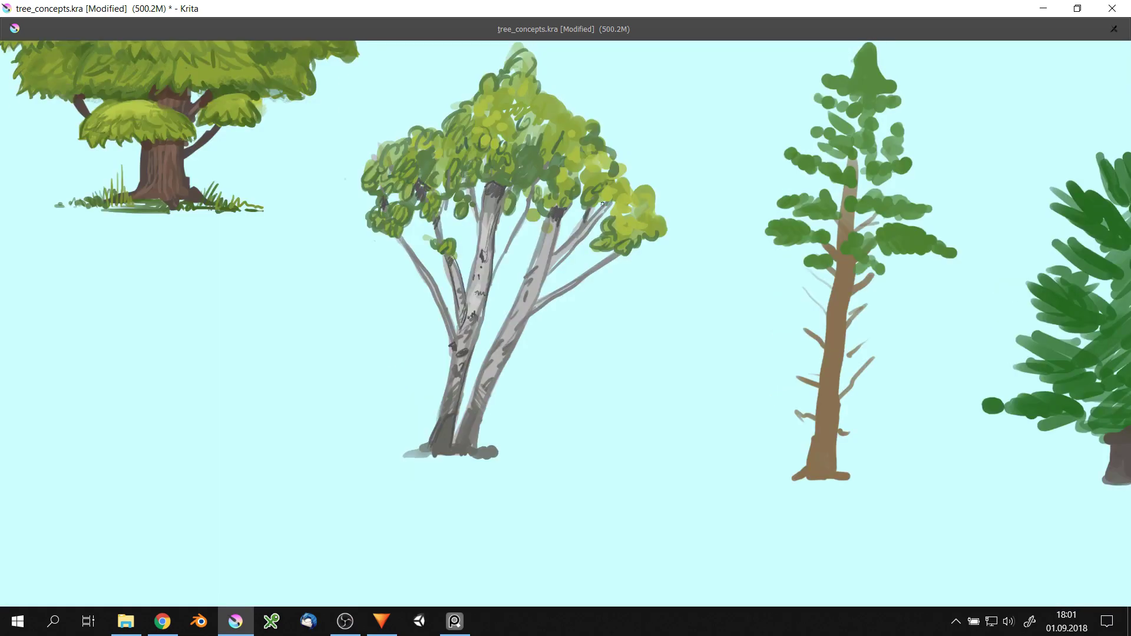
pyautogui.scroll(-2, 602, 204)
pyautogui.scroll(1, 550, 298)
pyautogui.scroll(-2, 542, 281)
pyautogui.scroll(2, 543, 280)
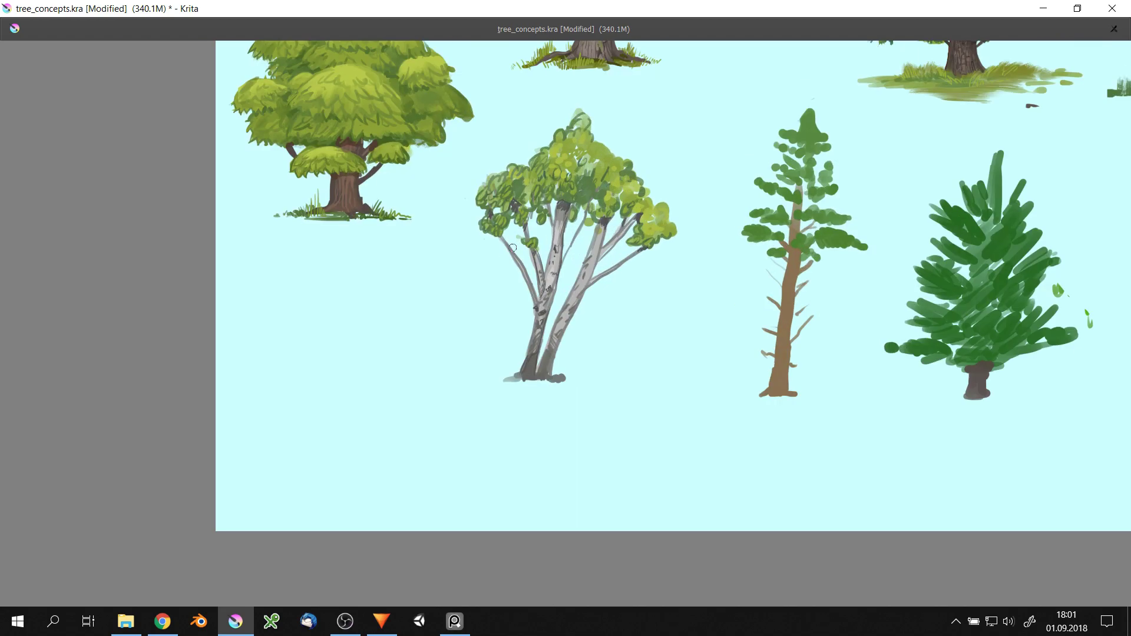
# - Add a thin grey twig, green foliage dabs and darker top and right outlines to the birch crown
pyautogui.moveTo(505, 232)
pyautogui.mouseDown()
pyautogui.moveTo(528, 249)
pyautogui.moveTo(537, 298)
pyautogui.mouseUp()
pyautogui.moveTo(524, 189)
pyautogui.mouseDown()
pyautogui.moveTo(519, 217)
pyautogui.moveTo(536, 227)
pyautogui.moveTo(560, 179)
pyautogui.moveTo(564, 201)
pyautogui.moveTo(642, 271)
pyautogui.mouseUp()
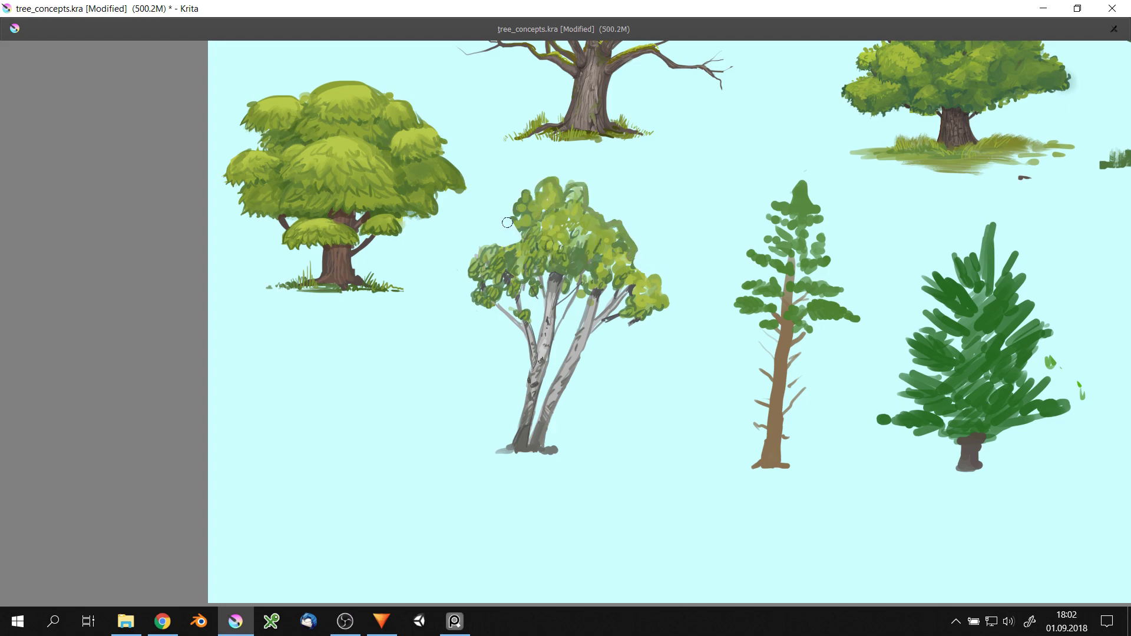
pyautogui.moveTo(567, 203); pyautogui.dragTo(588, 183)
pyautogui.moveTo(590, 209); pyautogui.dragTo(633, 245)
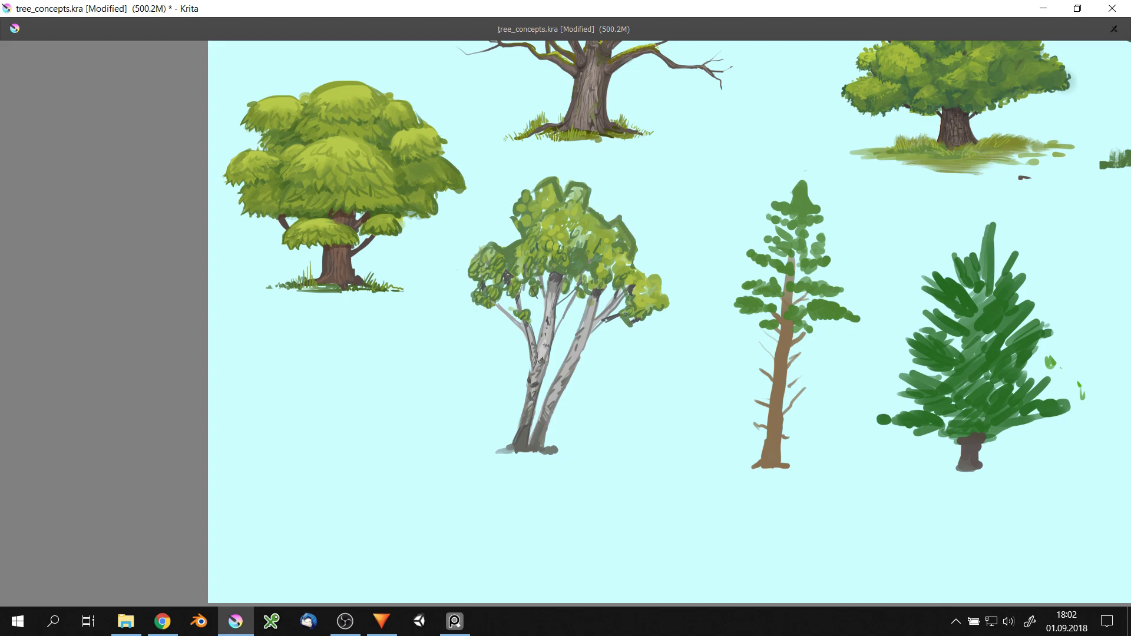
pyautogui.press('-')
pyautogui.press('-')
pyautogui.press('-')
pyautogui.press('+')
pyautogui.press('+')
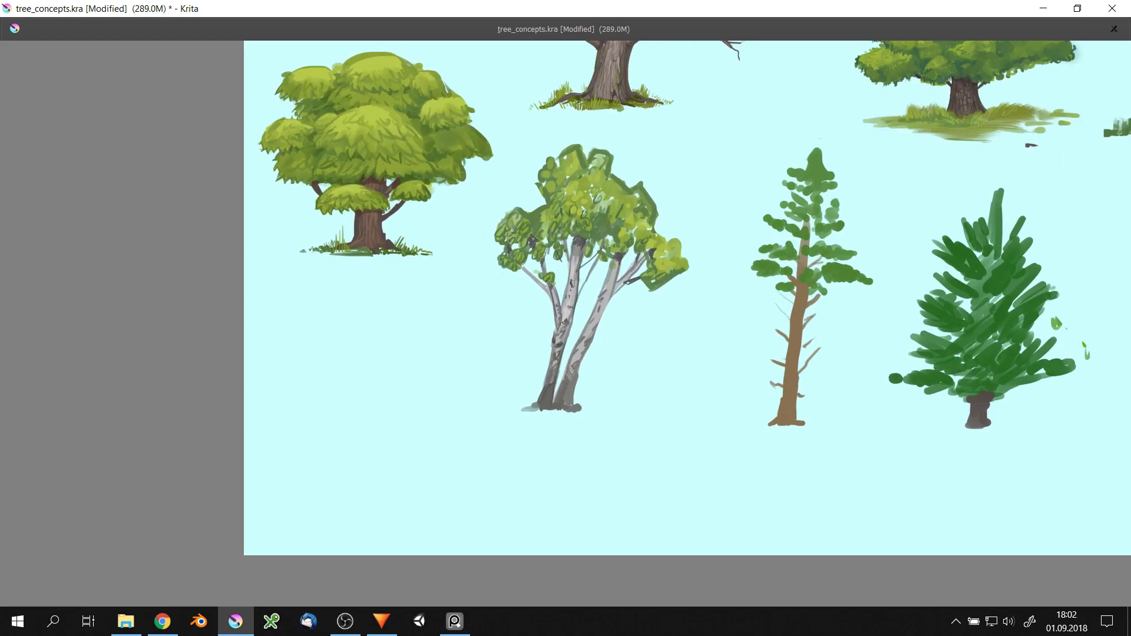
# - Paint yellow-green ground and green grass around the birch trunk base
pyautogui.moveTo(502, 404)
pyautogui.mouseDown()
pyautogui.moveTo(487, 406)
pyautogui.moveTo(530, 394)
pyautogui.moveTo(589, 415)
pyautogui.moveTo(664, 403)
pyautogui.mouseUp()
pyautogui.moveTo(468, 406); pyautogui.dragTo(564, 419)
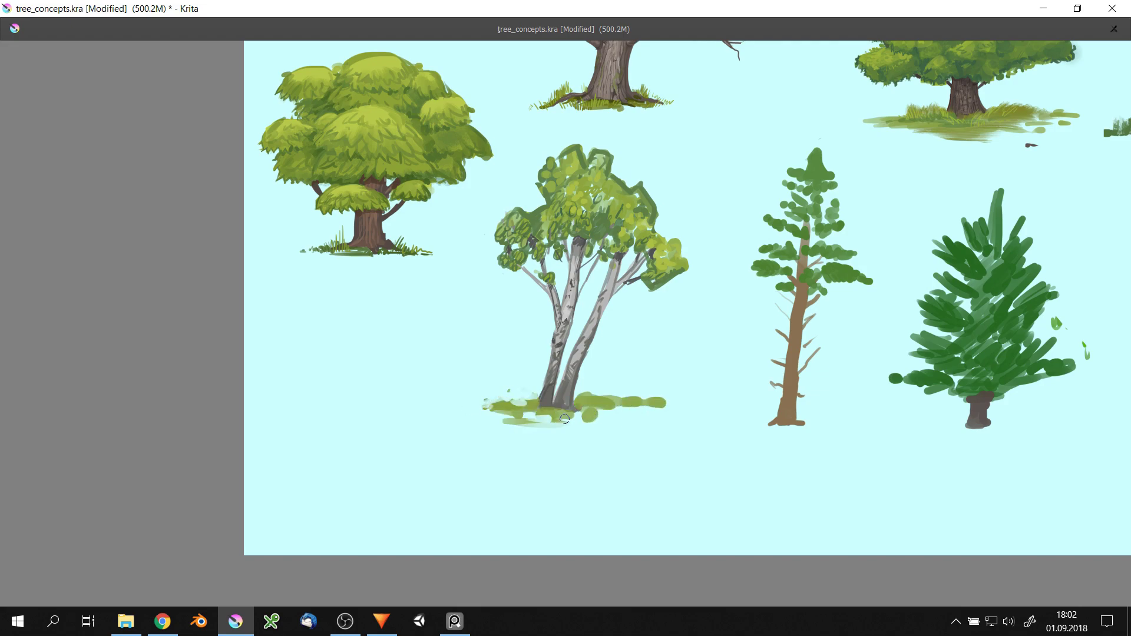
pyautogui.press('-')
pyautogui.press('+')
pyautogui.press('+')
pyautogui.press('+')
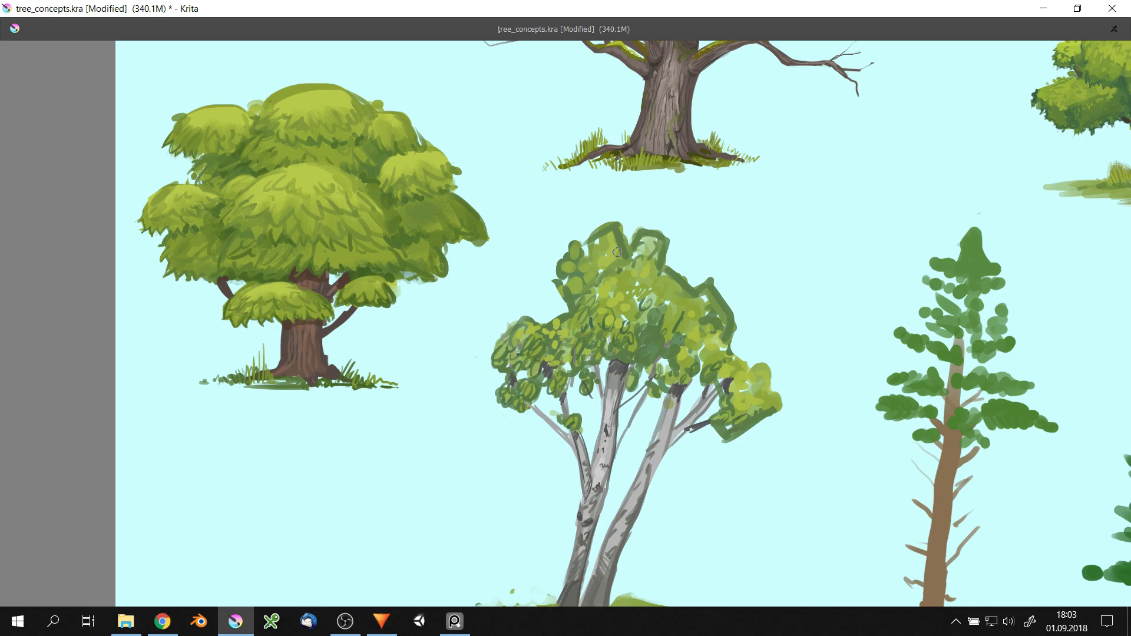
# - Add light yellow-green leaf dabs to the crown centre and right, then darken its left edge
pyautogui.moveTo(639, 257)
pyautogui.mouseDown()
pyautogui.moveTo(642, 300)
pyautogui.moveTo(630, 312)
pyautogui.moveTo(704, 304)
pyautogui.mouseUp()
pyautogui.moveTo(648, 342)
pyautogui.mouseDown()
pyautogui.moveTo(710, 292)
pyautogui.moveTo(718, 370)
pyautogui.moveTo(746, 362)
pyautogui.moveTo(772, 407)
pyautogui.mouseUp()
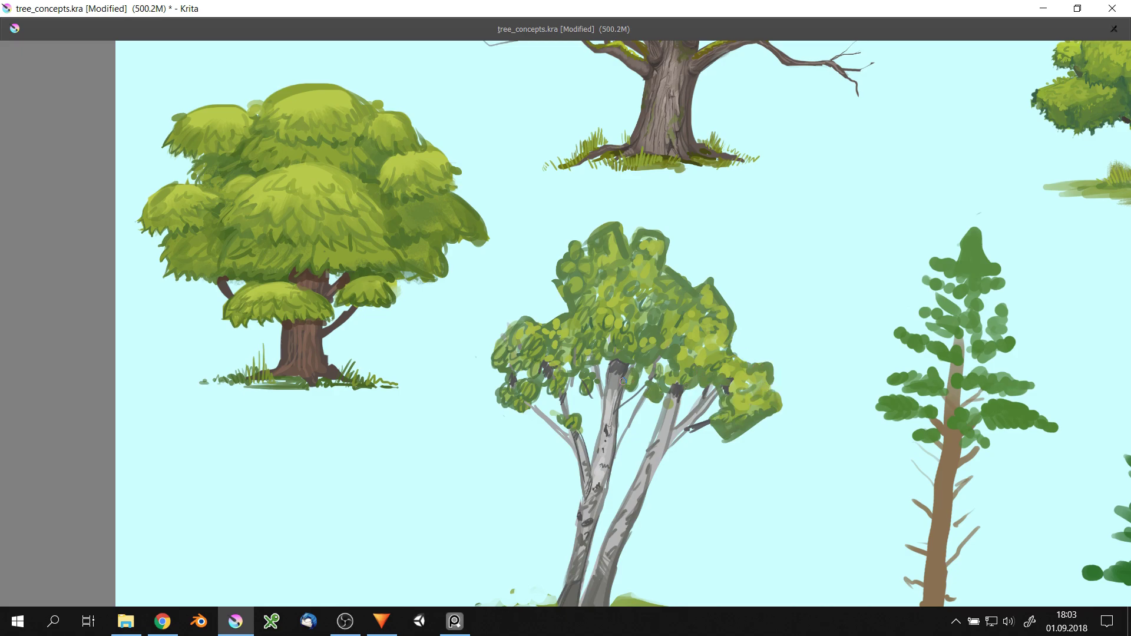
pyautogui.scroll(-5, 622, 381)
pyautogui.scroll(3, 622, 381)
pyautogui.scroll(2, 629, 310)
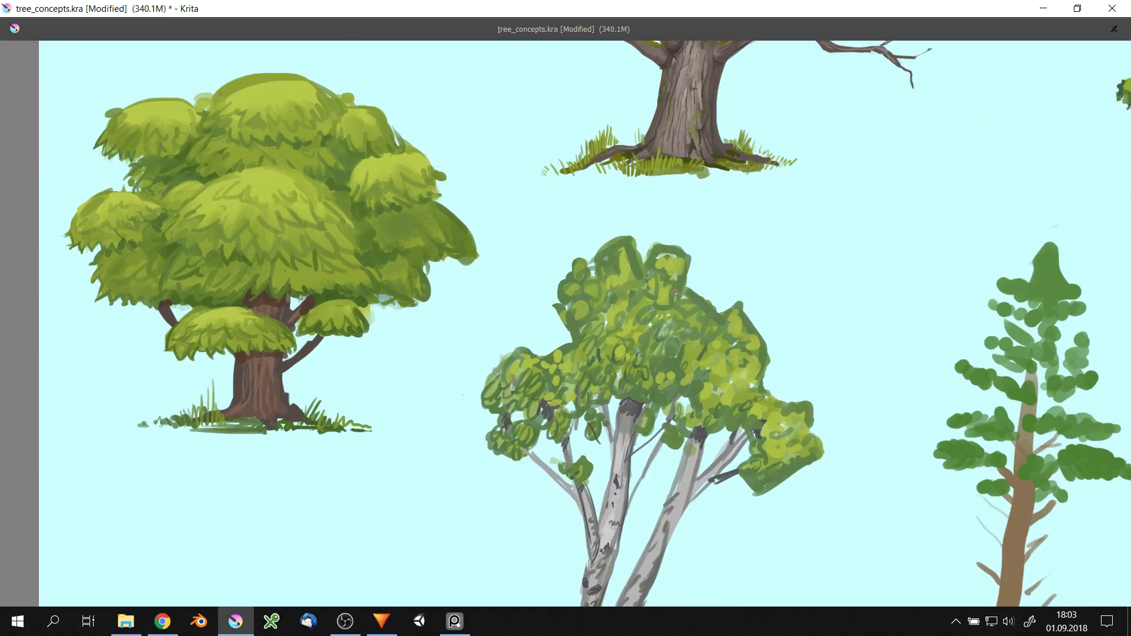
pyautogui.rightClick(676, 328)
pyautogui.moveTo(498, 415); pyautogui.dragTo(551, 399)
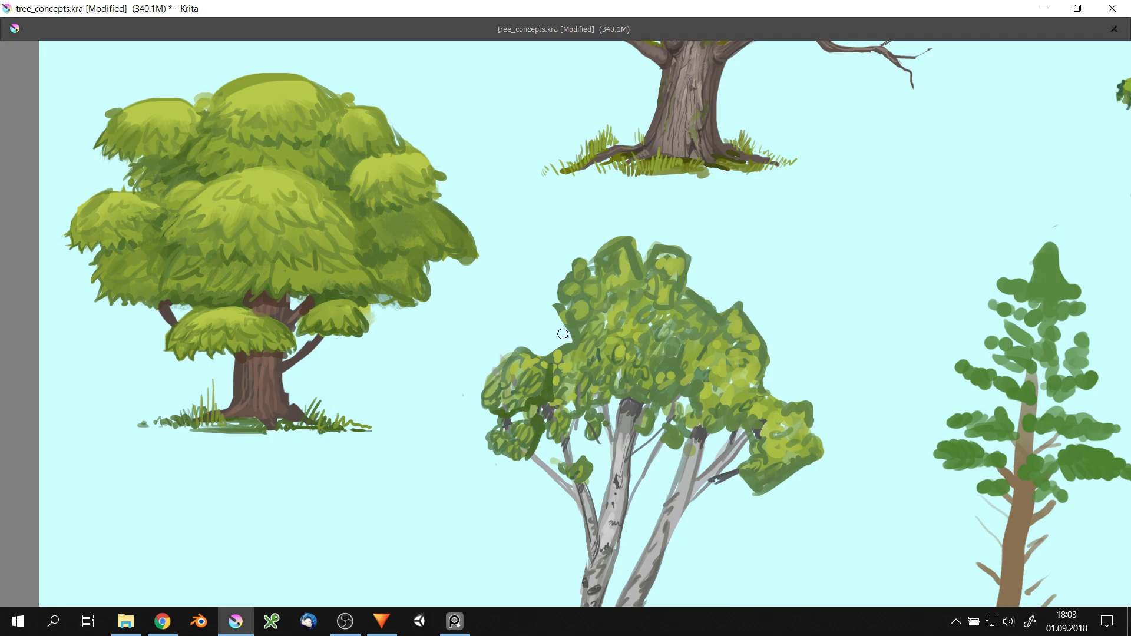
# - Paint grass strokes at the birch's base and a row of dark-green tufts to its right
pyautogui.scroll(-2, 722, 365)
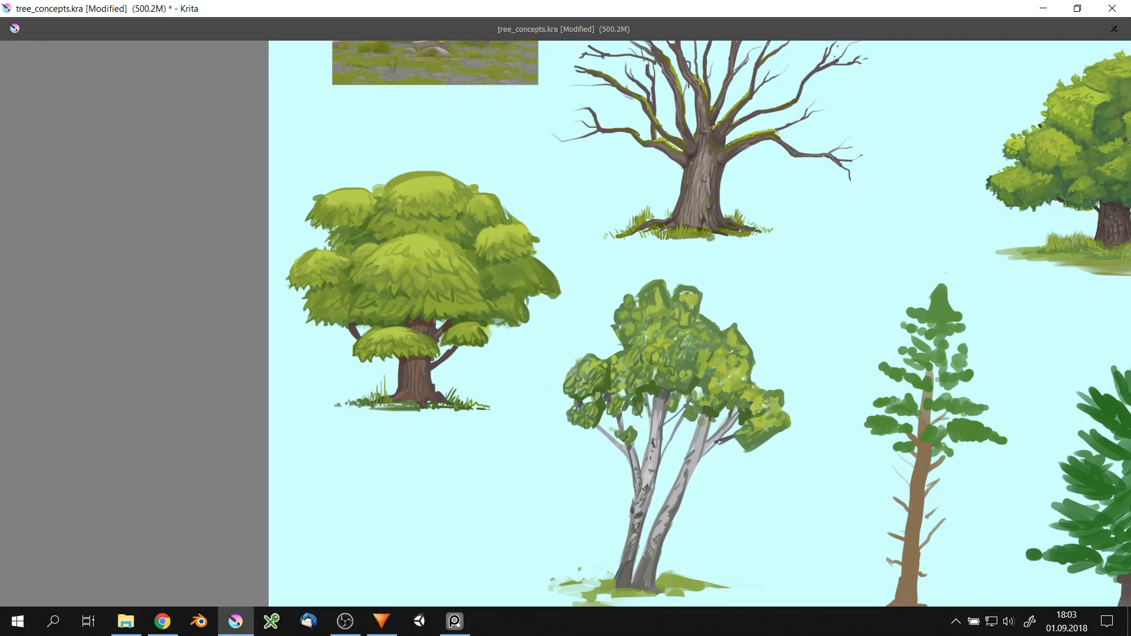
pyautogui.scroll(-4, 689, 359)
pyautogui.scroll(3, 689, 359)
pyautogui.moveTo(615, 483); pyautogui.dragTo(621, 462)
pyautogui.moveTo(636, 484)
pyautogui.mouseDown()
pyautogui.moveTo(648, 457)
pyautogui.moveTo(699, 463)
pyautogui.mouseUp()
pyautogui.moveTo(704, 477); pyautogui.dragTo(714, 465)
pyautogui.moveTo(717, 477); pyautogui.dragTo(725, 466)
pyautogui.moveTo(731, 477); pyautogui.dragTo(739, 468)
pyautogui.moveTo(744, 478); pyautogui.dragTo(751, 469)
pyautogui.moveTo(754, 478); pyautogui.dragTo(763, 470)
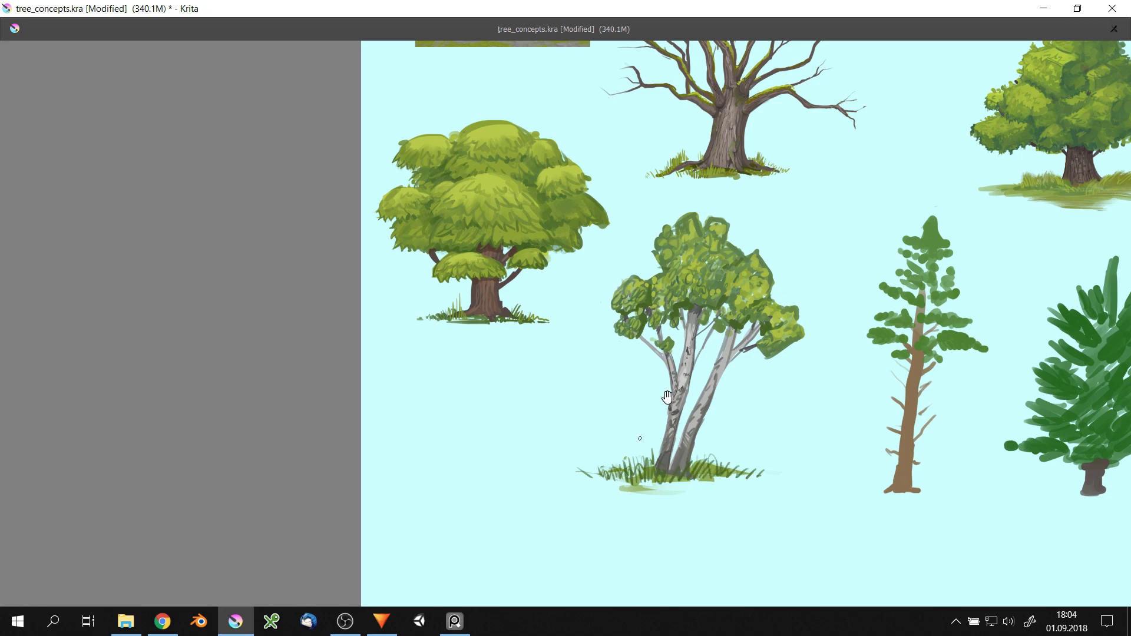
# - Hatch dark grey bark, add small dark twigs and place leaf touches at the crown's upper right
pyautogui.scroll(3, 668, 397)
pyautogui.rightClick(725, 262)
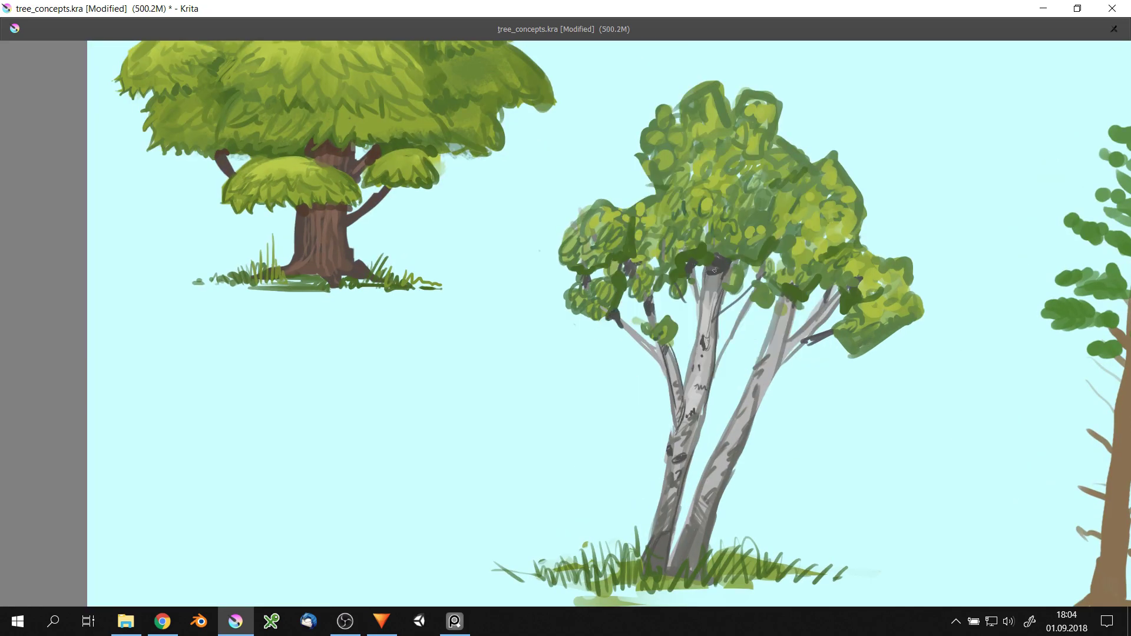
pyautogui.moveTo(715, 270); pyautogui.dragTo(705, 302)
pyautogui.moveTo(772, 256); pyautogui.dragTo(784, 265)
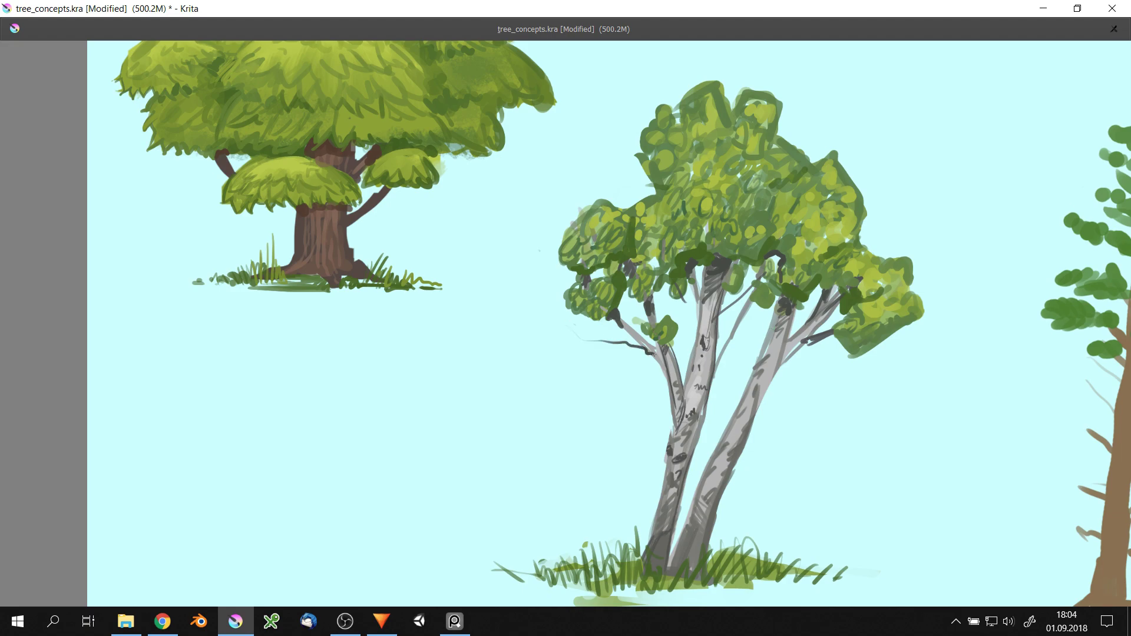
pyautogui.moveTo(717, 364); pyautogui.dragTo(763, 284)
pyautogui.scroll(-3, 736, 353)
pyautogui.scroll(3, 648, 383)
pyautogui.moveTo(643, 400); pyautogui.dragTo(621, 417)
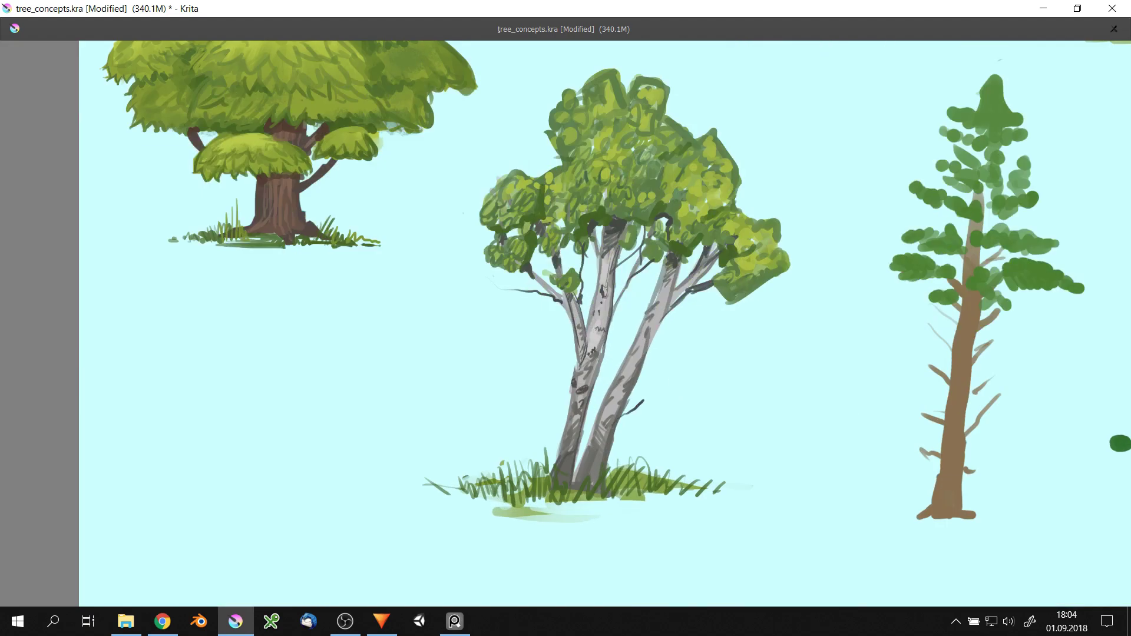
pyautogui.moveTo(751, 178); pyautogui.dragTo(720, 231)
pyautogui.moveTo(722, 210); pyautogui.dragTo(713, 225)
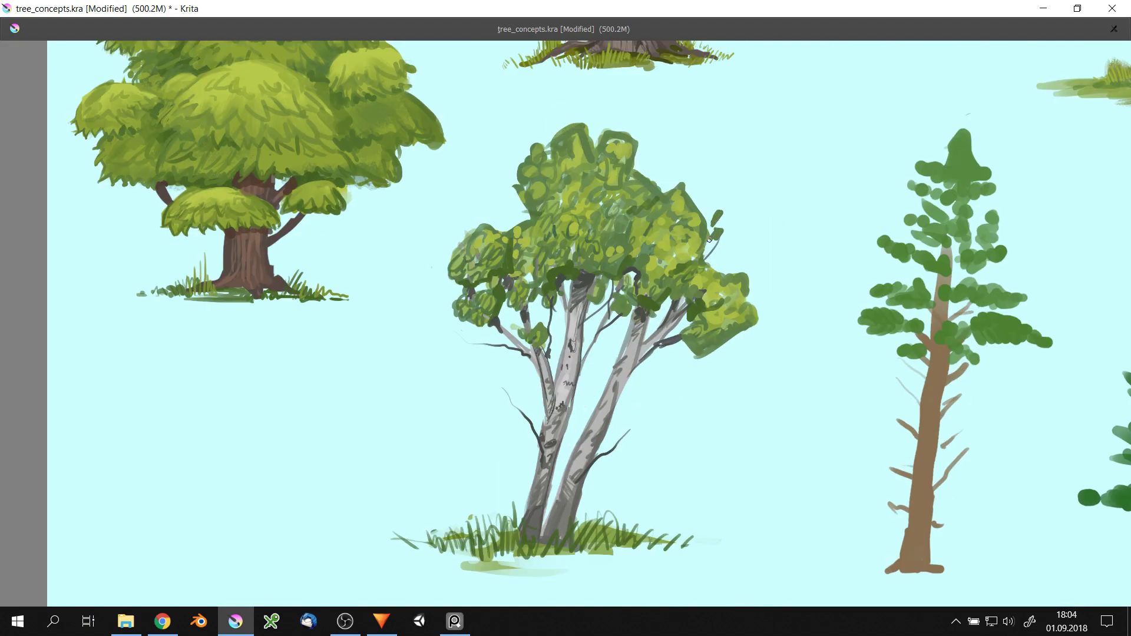
pyautogui.moveTo(647, 177); pyautogui.dragTo(653, 159)
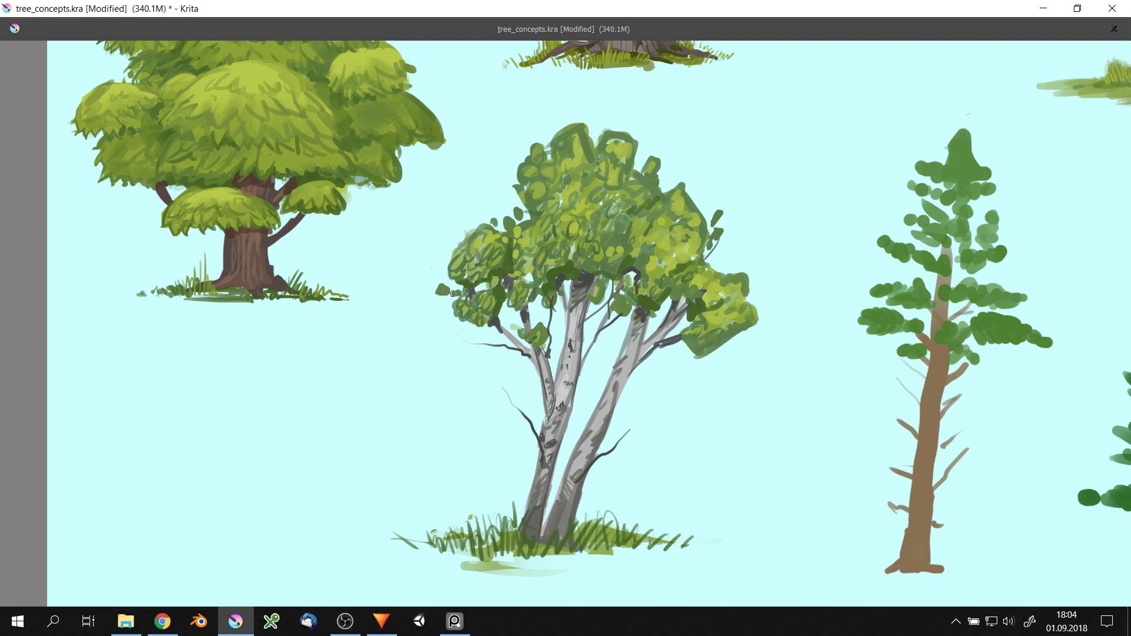
pyautogui.scroll(-4, 722, 258)
# - Add green branch strokes to the pine's left and lower-left branches
pyautogui.scroll(1, 678, 241)
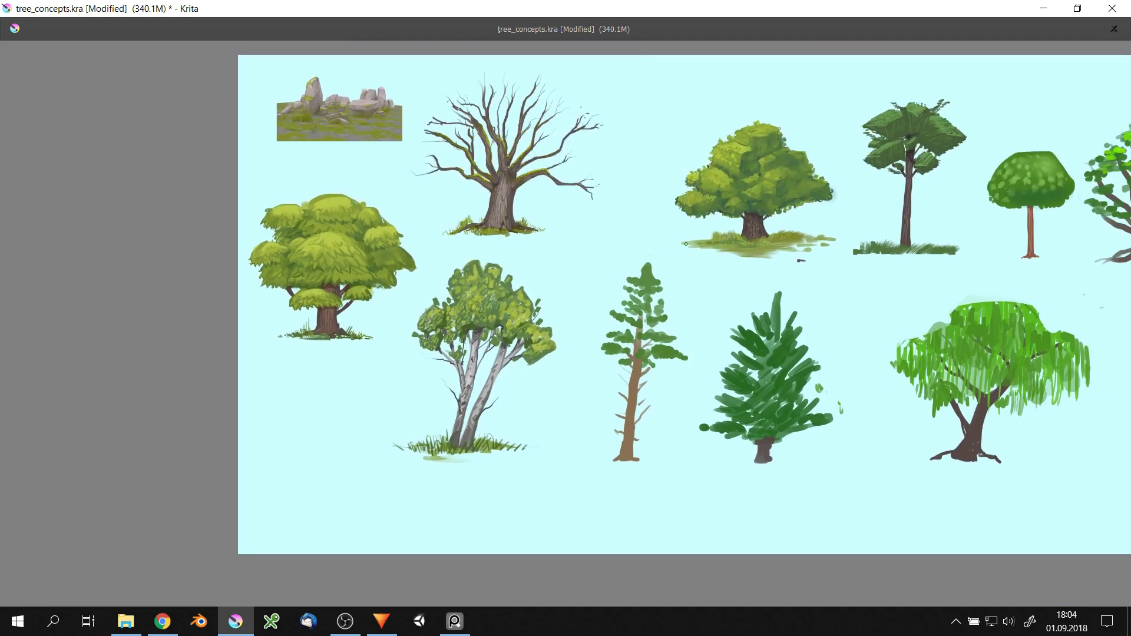
pyautogui.hotkey('alt', 'Tab')
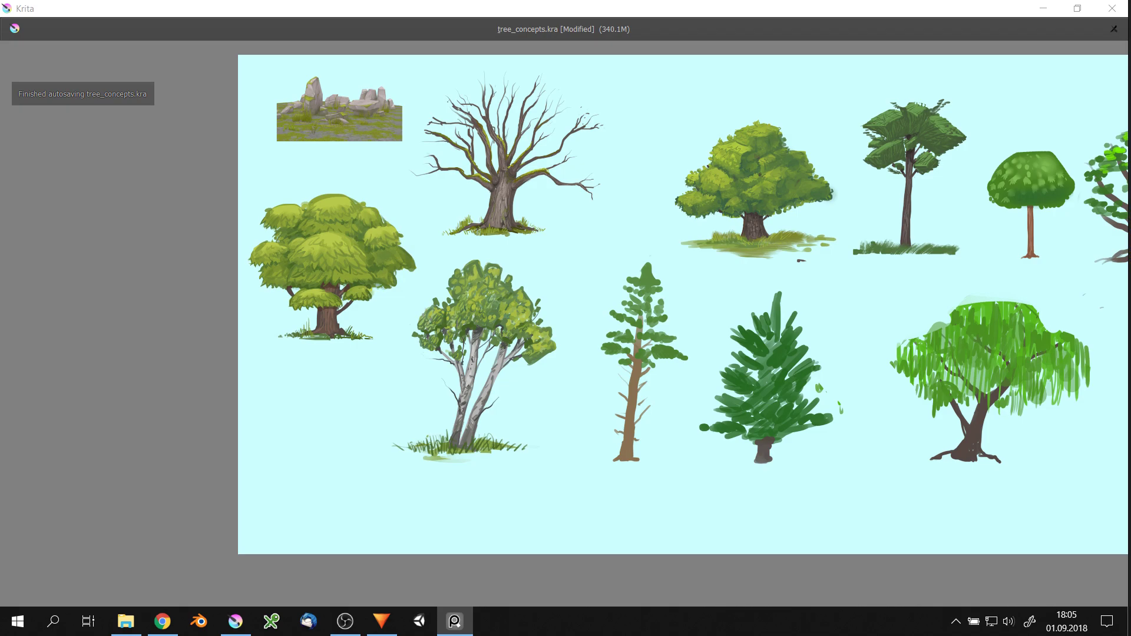
pyautogui.hotkey('alt', 'Tab')
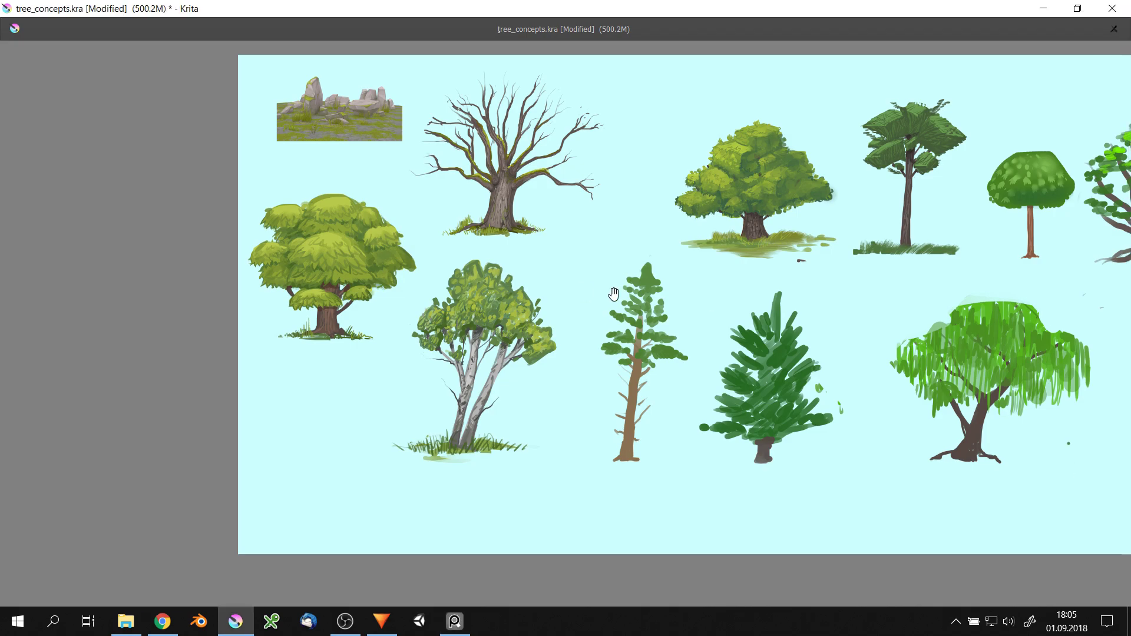
pyautogui.scroll(5, 612, 294)
pyautogui.moveTo(568, 282); pyautogui.dragTo(498, 292)
pyautogui.moveTo(589, 318); pyautogui.dragTo(658, 309)
pyautogui.moveTo(609, 371)
pyautogui.mouseDown()
pyautogui.moveTo(586, 380)
pyautogui.moveTo(698, 368)
pyautogui.moveTo(648, 427)
pyautogui.mouseUp()
# - Form a new upper-left pine branch and add leafy strokes and leaf dots to the right branches
pyautogui.moveTo(552, 277)
pyautogui.mouseDown()
pyautogui.moveTo(483, 286)
pyautogui.moveTo(595, 288)
pyautogui.moveTo(707, 356)
pyautogui.mouseUp()
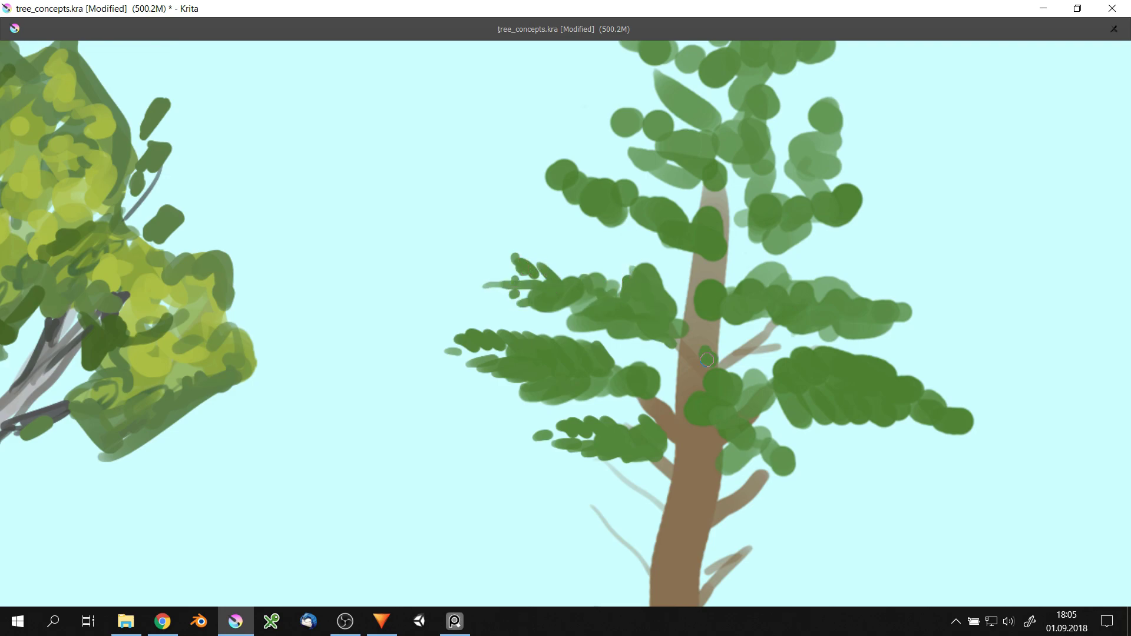
pyautogui.moveTo(736, 407); pyautogui.dragTo(840, 490)
pyautogui.moveTo(883, 371); pyautogui.dragTo(942, 395)
pyautogui.moveTo(866, 321); pyautogui.dragTo(942, 353)
pyautogui.scroll(-3, 766, 330)
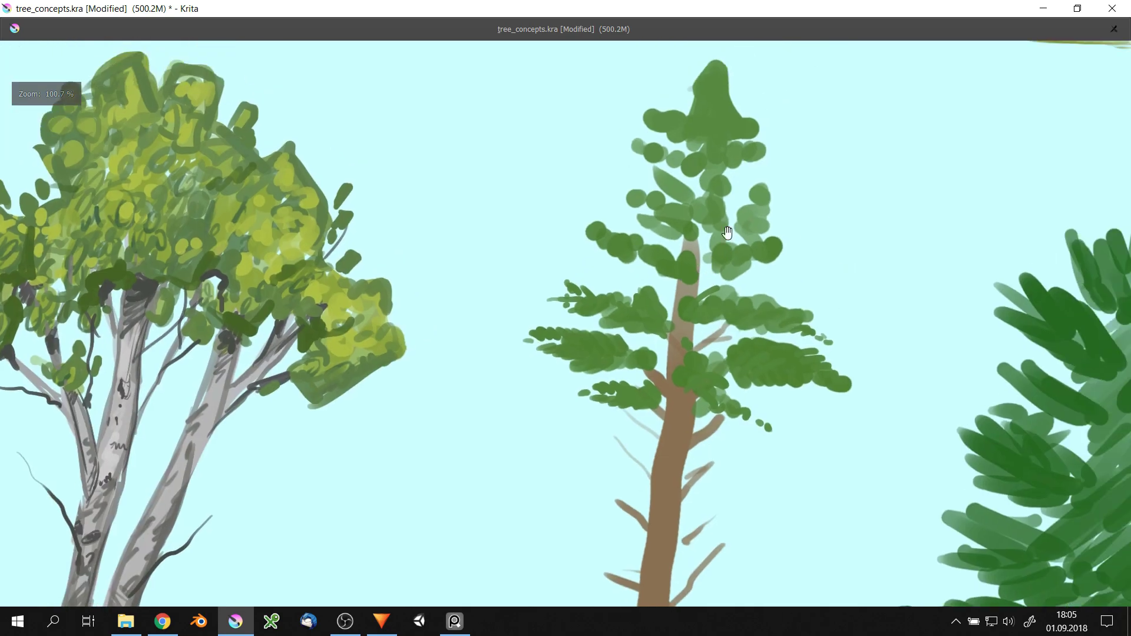
pyautogui.scroll(-2, 685, 367)
pyautogui.scroll(1, 685, 368)
# - Paint a dark brown root at the pine's base and new branches along its middle trunk
pyautogui.moveTo(622, 489)
pyautogui.mouseDown()
pyautogui.moveTo(640, 406)
pyautogui.moveTo(710, 492)
pyautogui.moveTo(677, 399)
pyautogui.mouseUp()
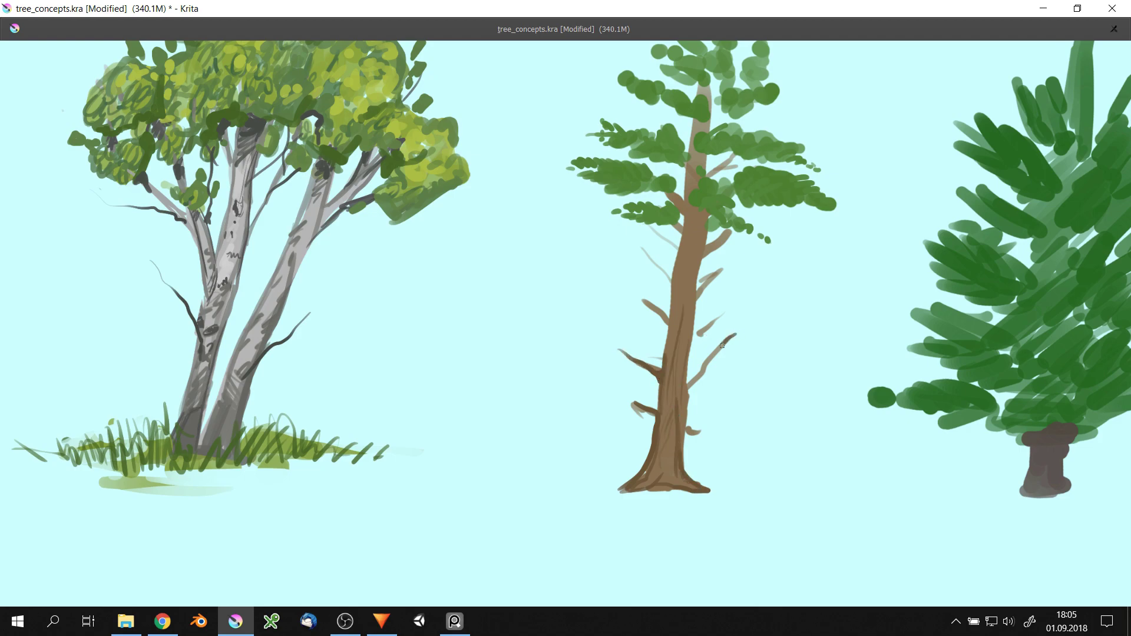
pyautogui.moveTo(723, 345); pyautogui.dragTo(686, 389)
pyautogui.moveTo(730, 298); pyautogui.dragTo(686, 353)
pyautogui.scroll(1, 633, 276)
pyautogui.moveTo(689, 259)
pyautogui.mouseDown()
pyautogui.moveTo(653, 204)
pyautogui.moveTo(671, 371)
pyautogui.mouseUp()
pyautogui.moveTo(762, 205); pyautogui.dragTo(744, 270)
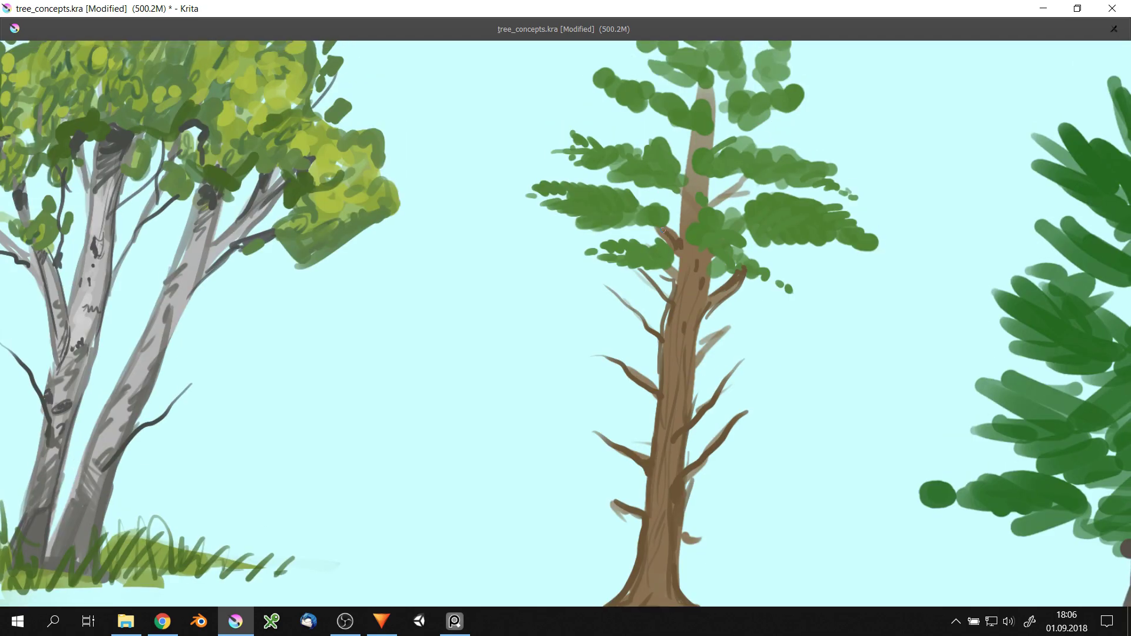
# - Add brown side branches to the upper pine and dark brown bark dashes down the trunk
pyautogui.moveTo(546, 192); pyautogui.dragTo(648, 218)
pyautogui.moveTo(648, 177); pyautogui.dragTo(660, 217)
pyautogui.moveTo(663, 200)
pyautogui.mouseDown()
pyautogui.moveTo(692, 215)
pyautogui.moveTo(727, 139)
pyautogui.mouseUp()
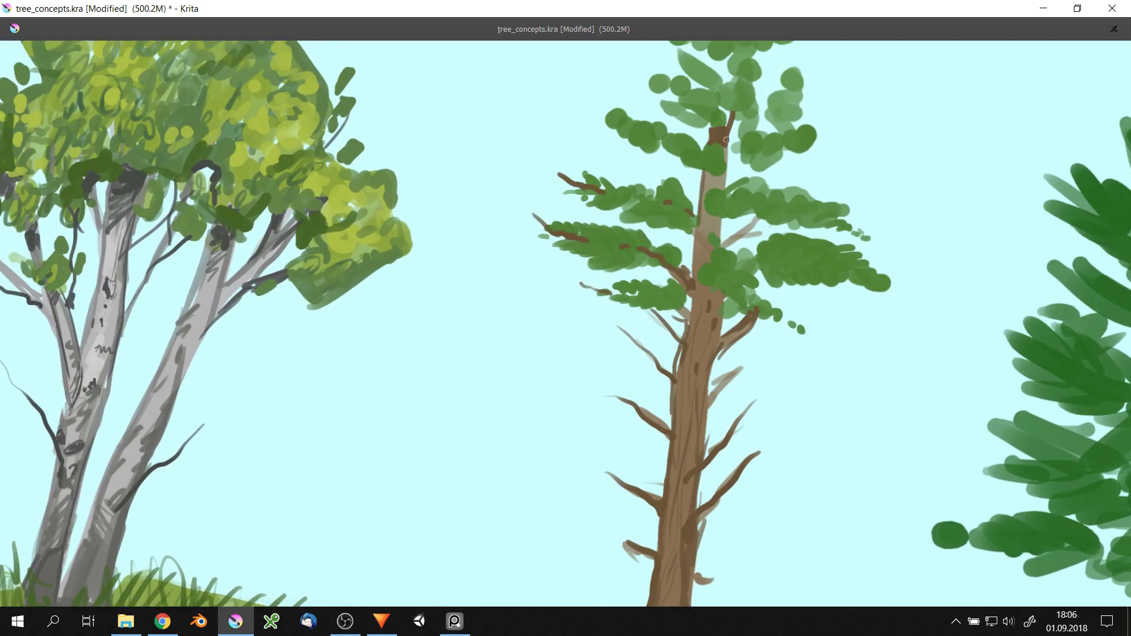
pyautogui.moveTo(729, 210); pyautogui.dragTo(722, 248)
pyautogui.moveTo(701, 230); pyautogui.dragTo(693, 279)
pyautogui.moveTo(724, 291); pyautogui.dragTo(719, 327)
pyautogui.moveTo(714, 204); pyautogui.dragTo(706, 262)
pyautogui.moveTo(709, 283); pyautogui.dragTo(704, 321)
# - Hatch dark green shading across the blocky canopy and add small dark strokes near its trunk
pyautogui.scroll(-3, 748, 229)
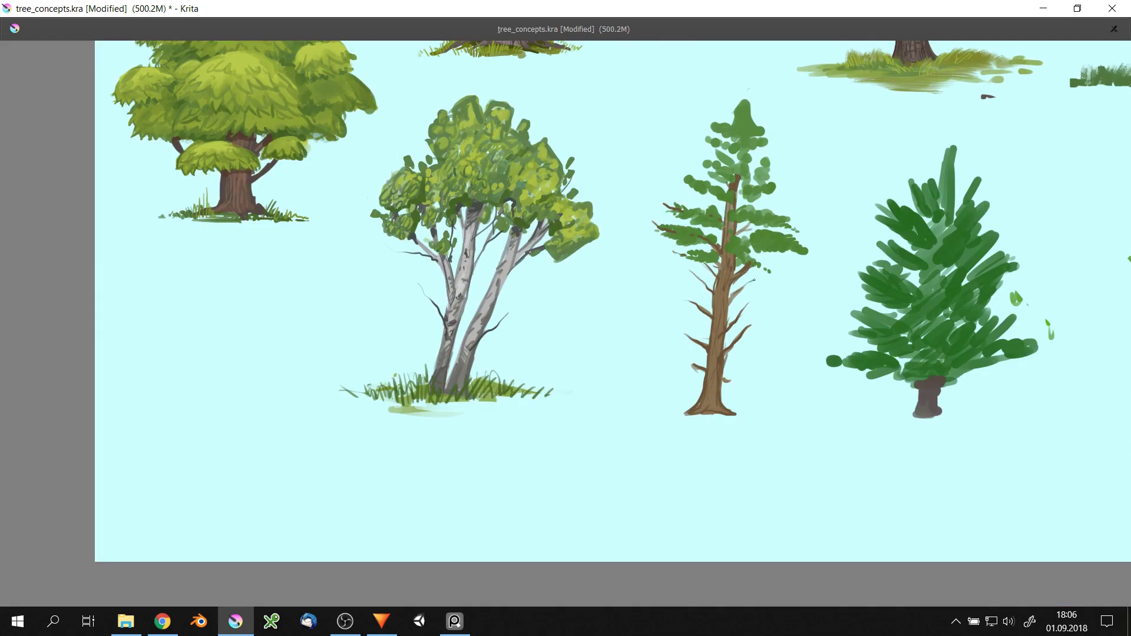
pyautogui.scroll(-5, 750, 262)
pyautogui.scroll(1, 735, 295)
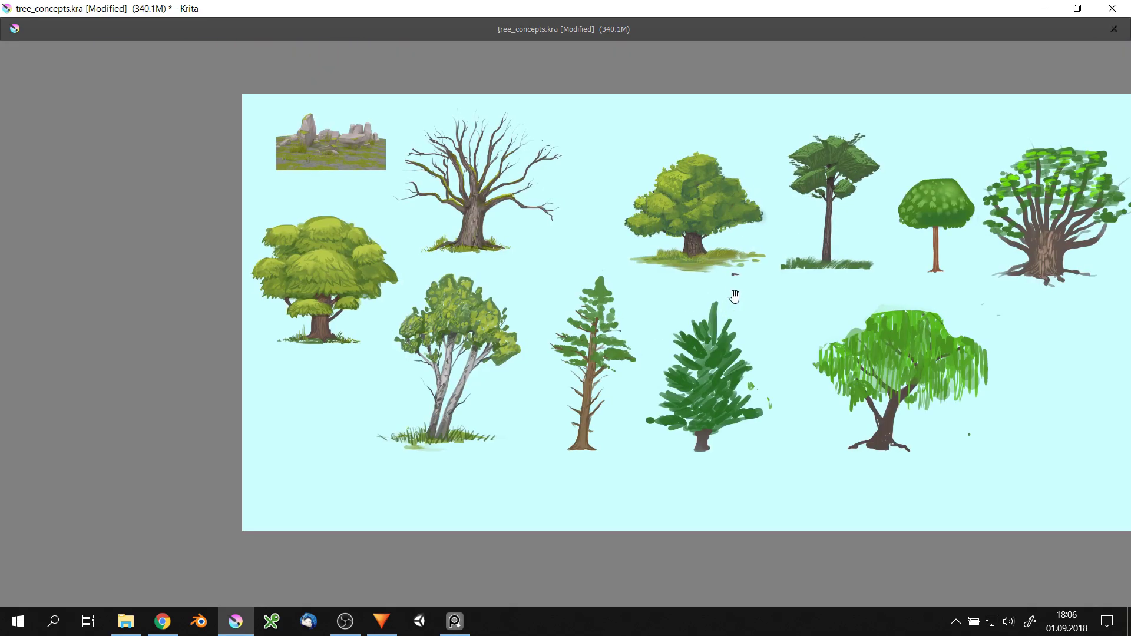
pyautogui.scroll(5, 638, 177)
pyautogui.rightClick(642, 219)
pyautogui.moveTo(530, 268)
pyautogui.mouseDown()
pyautogui.moveTo(564, 246)
pyautogui.moveTo(639, 233)
pyautogui.moveTo(677, 177)
pyautogui.mouseUp()
pyautogui.moveTo(675, 239); pyautogui.dragTo(713, 186)
pyautogui.moveTo(621, 286); pyautogui.dragTo(613, 345)
pyautogui.moveTo(687, 250); pyautogui.dragTo(662, 286)
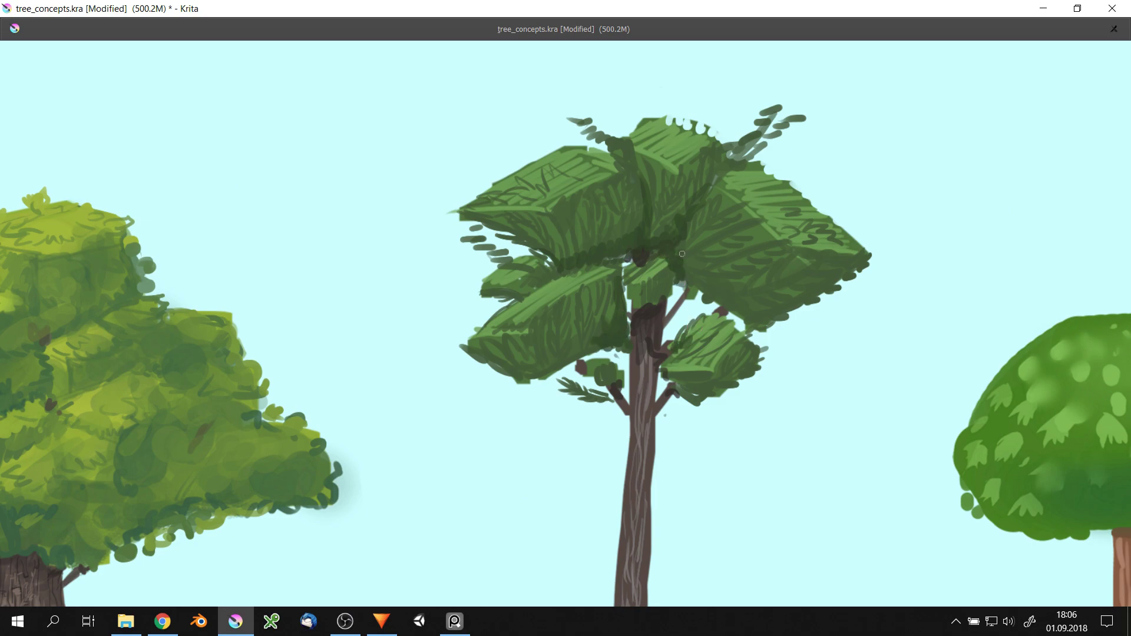
# - Deepen the round tree's canopy with dark green bands and dab light highlights on top
pyautogui.scroll(-3, 672, 271)
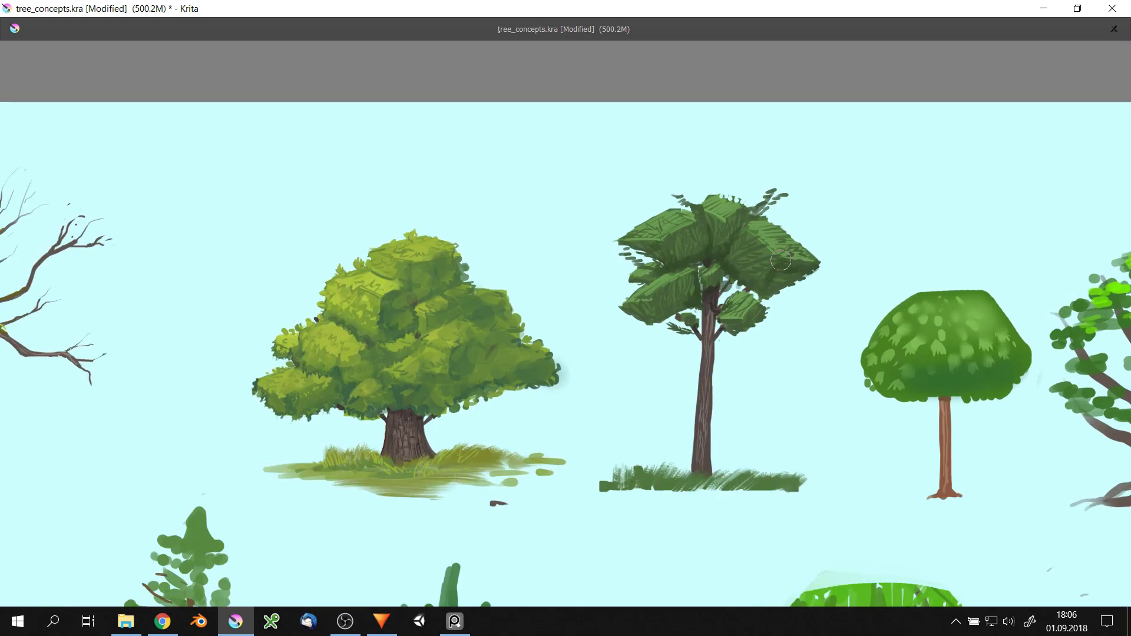
pyautogui.scroll(1, 737, 222)
pyautogui.rightClick(820, 296)
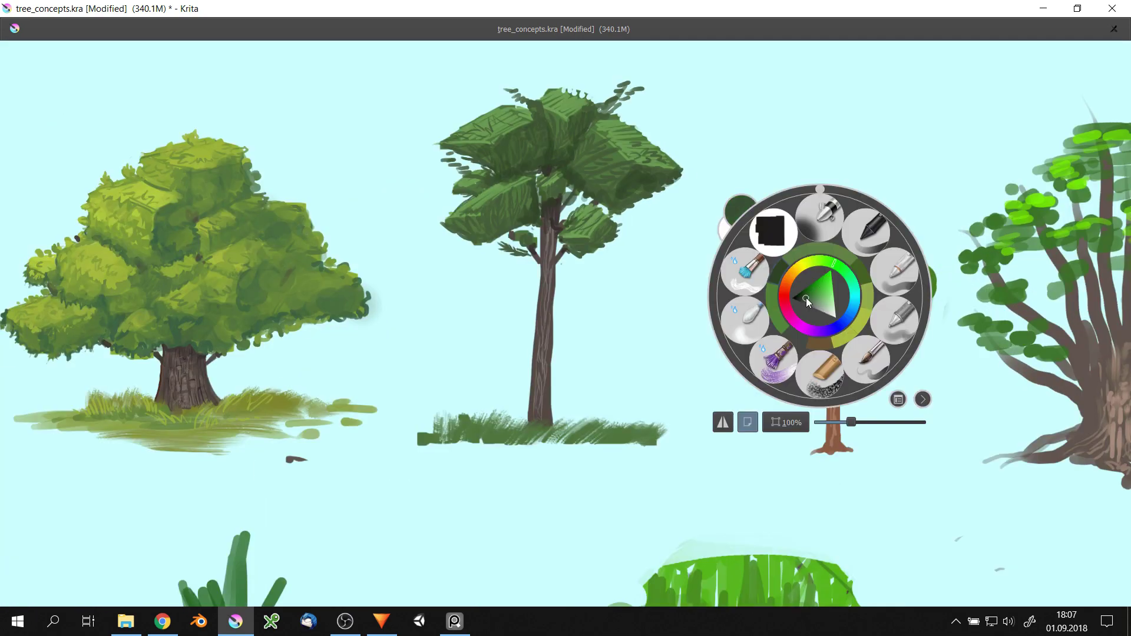
pyautogui.moveTo(747, 322); pyautogui.dragTo(907, 312)
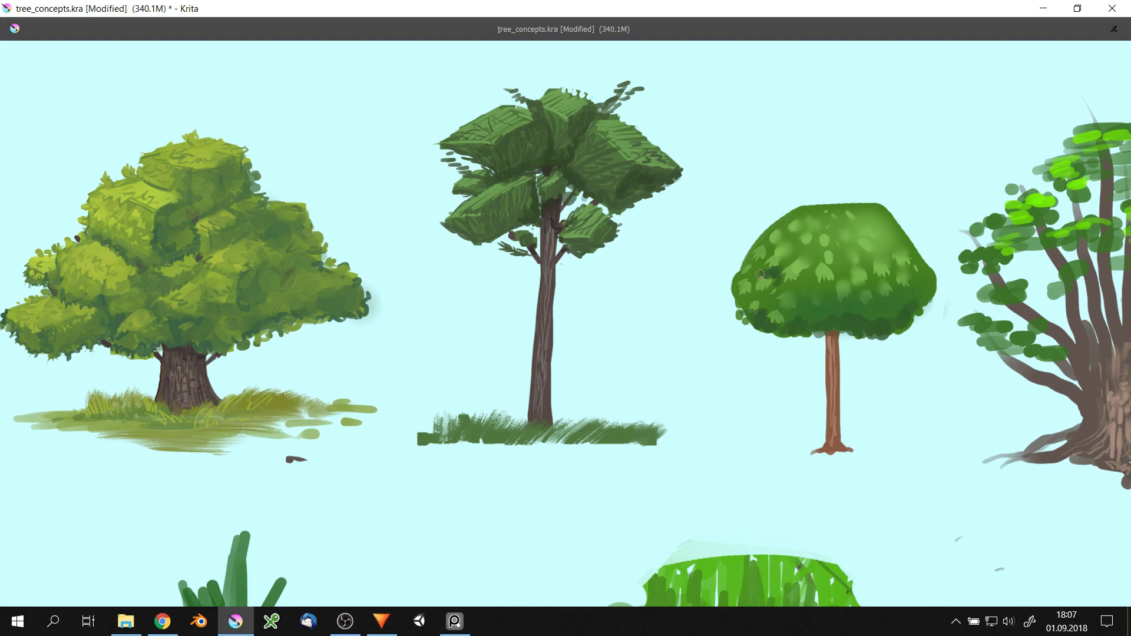
pyautogui.moveTo(760, 272); pyautogui.dragTo(924, 268)
pyautogui.moveTo(725, 300); pyautogui.dragTo(809, 305)
pyautogui.moveTo(713, 236); pyautogui.dragTo(766, 251)
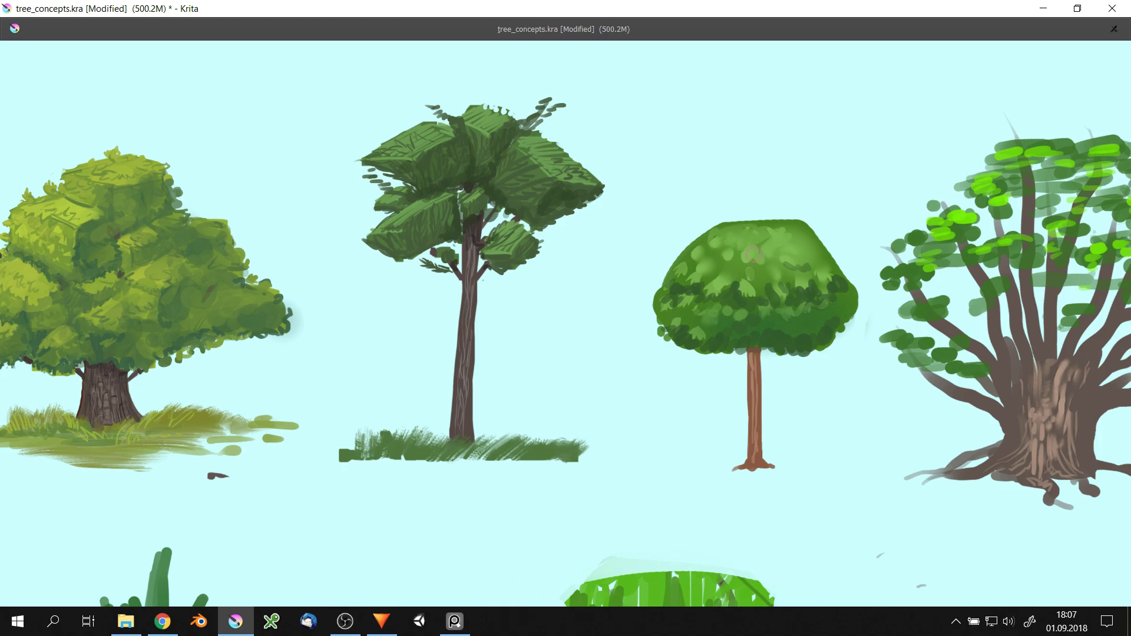
# - Shade the round tree's trunk, paint darker branches into the canopy, and add grass tufts at its base
pyautogui.scroll(-2, 792, 257)
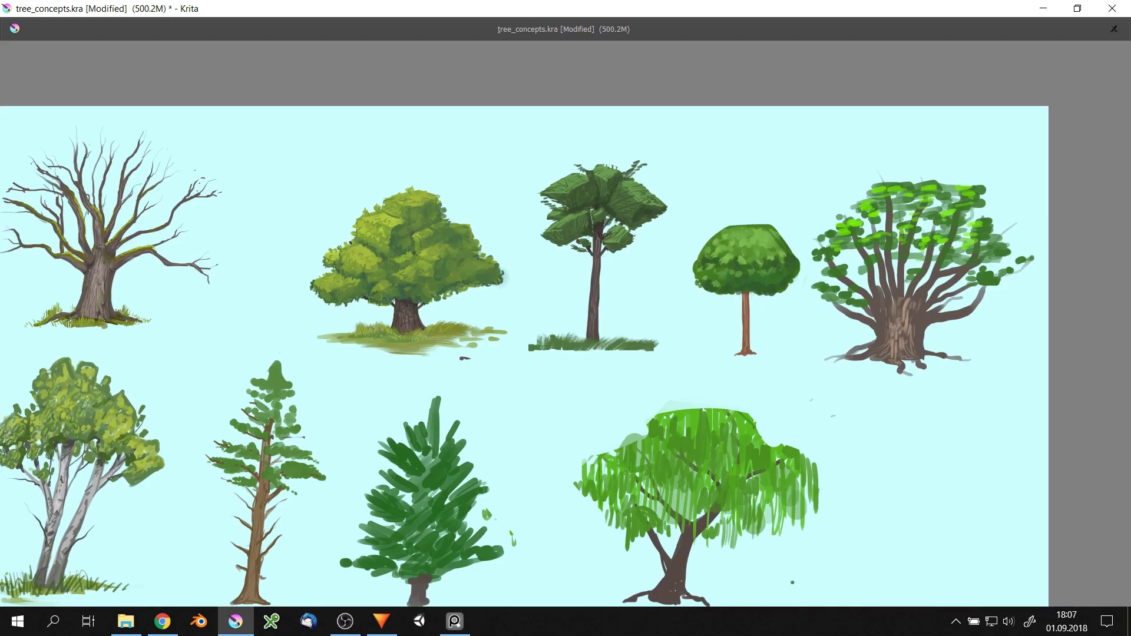
pyautogui.scroll(2, 704, 247)
pyautogui.scroll(-1, 710, 323)
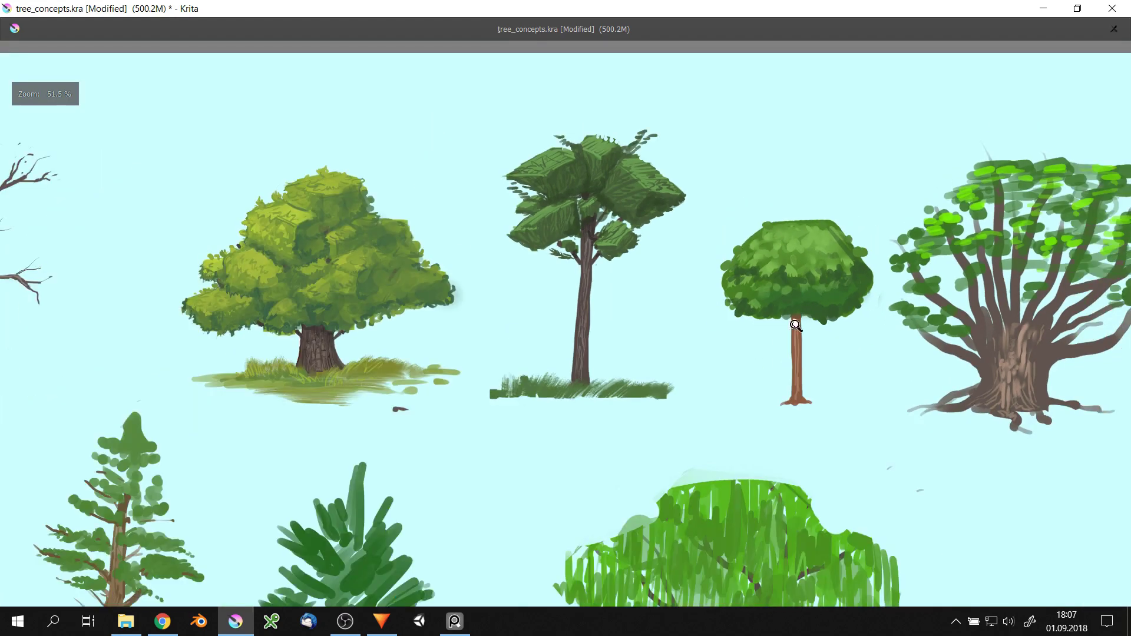
pyautogui.scroll(2, 801, 321)
pyautogui.rightClick(792, 300)
pyautogui.rightClick(790, 308)
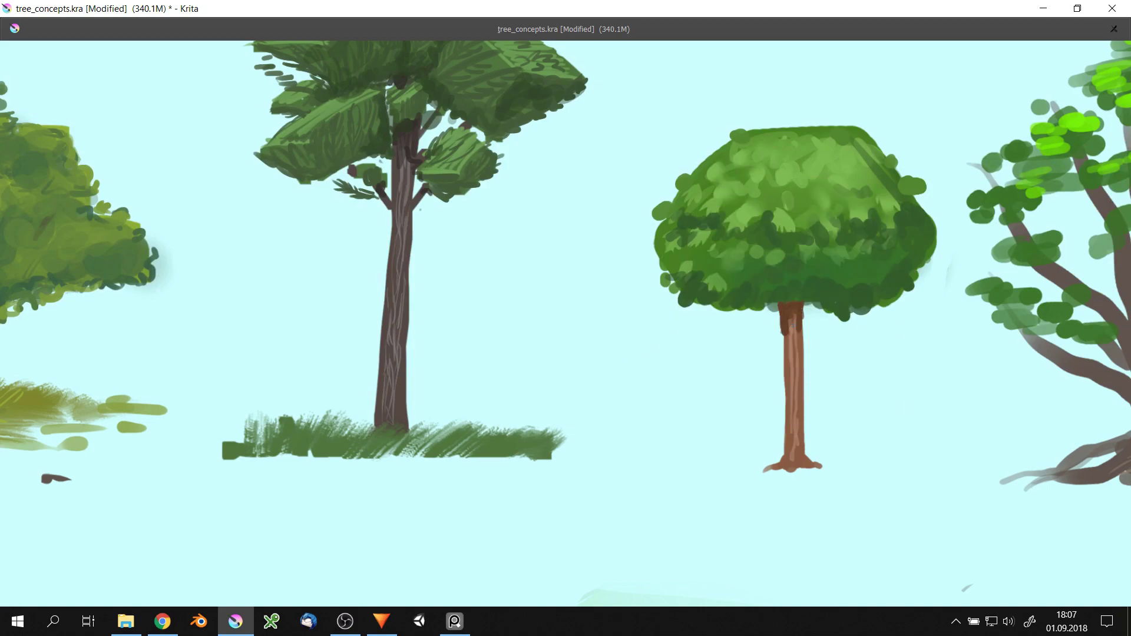
pyautogui.moveTo(790, 321); pyautogui.dragTo(790, 365)
pyautogui.rightClick(797, 310)
pyautogui.moveTo(779, 306); pyautogui.dragTo(783, 462)
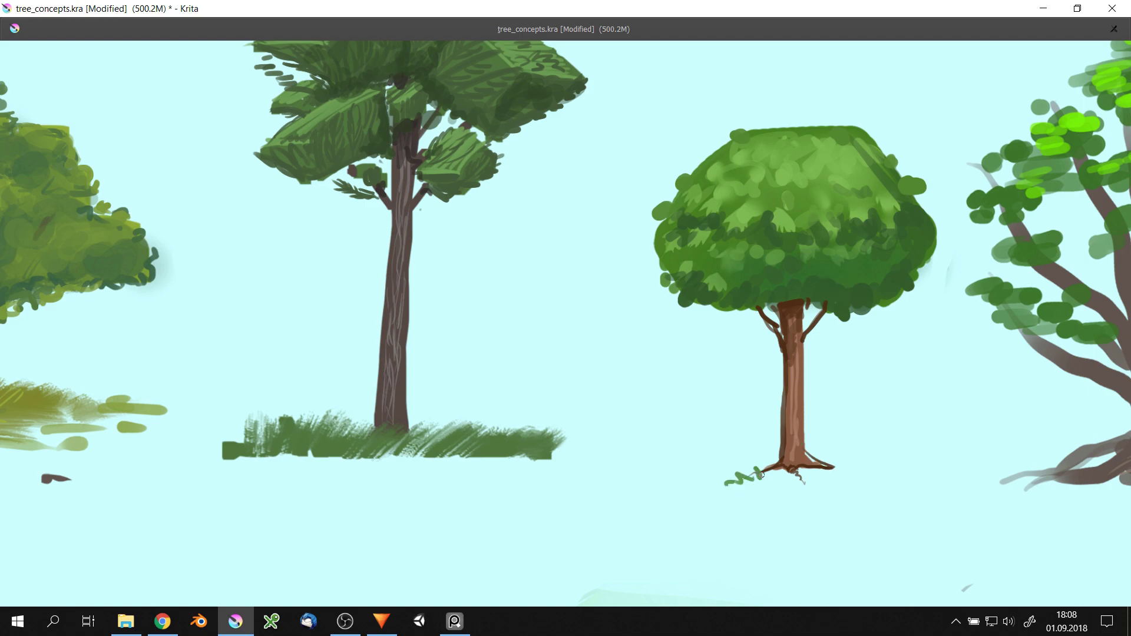
pyautogui.moveTo(763, 474); pyautogui.dragTo(877, 471)
pyautogui.moveTo(711, 484); pyautogui.dragTo(842, 480)
pyautogui.scroll(-2, 766, 477)
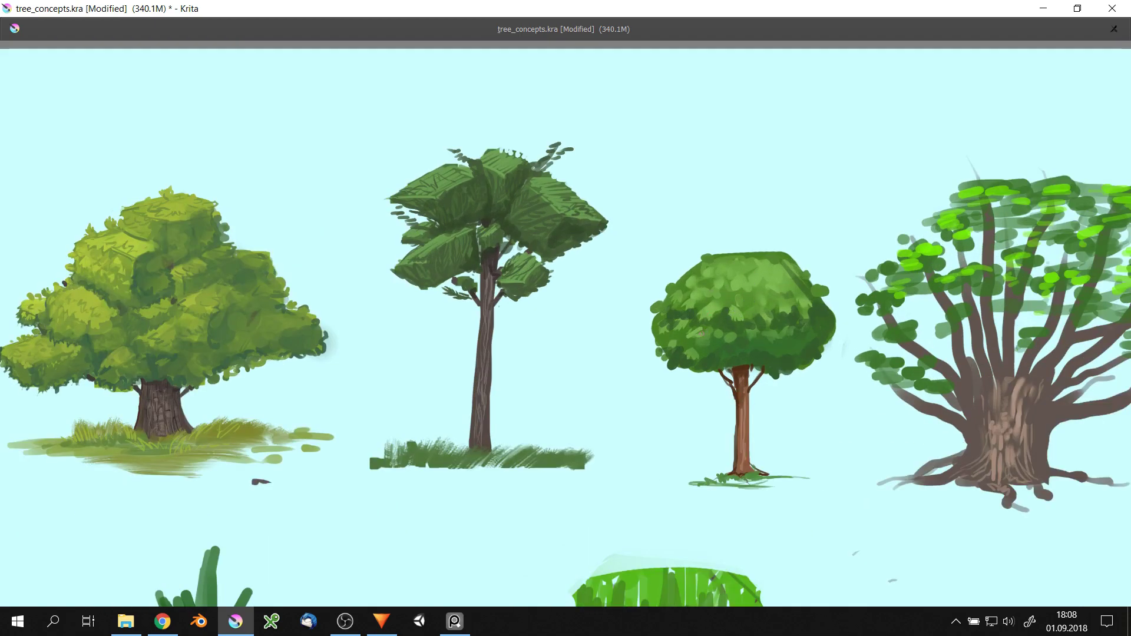
pyautogui.scroll(-3, 817, 288)
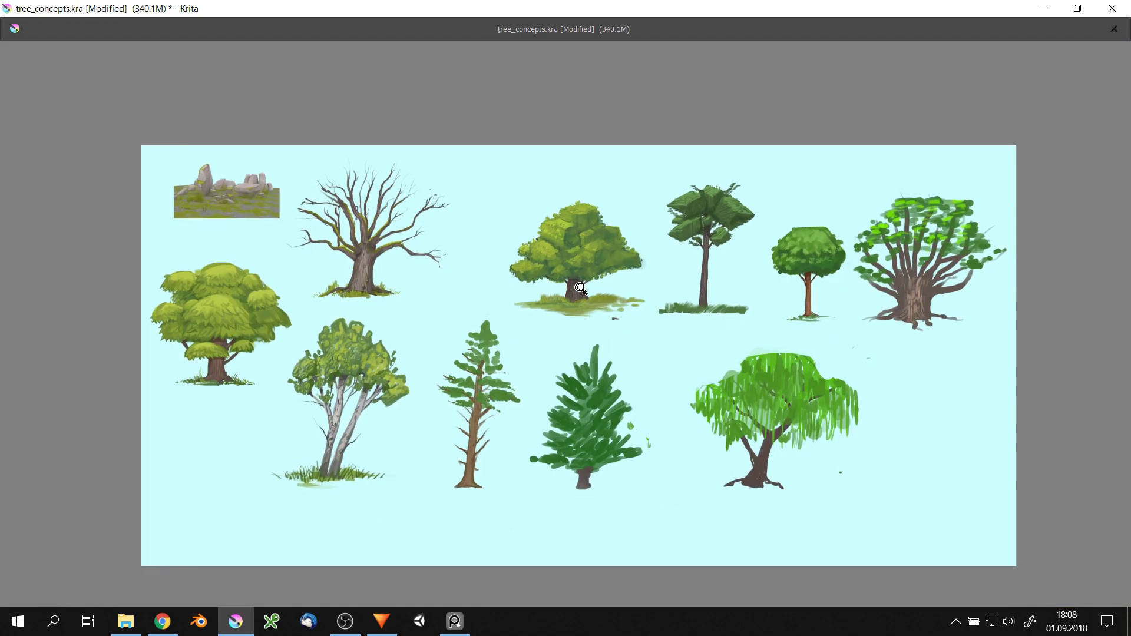
# - Add a small dark green curl at the top right of the tall tree's crown
pyautogui.scroll(3, 735, 223)
pyautogui.moveTo(848, 162); pyautogui.dragTo(845, 171)
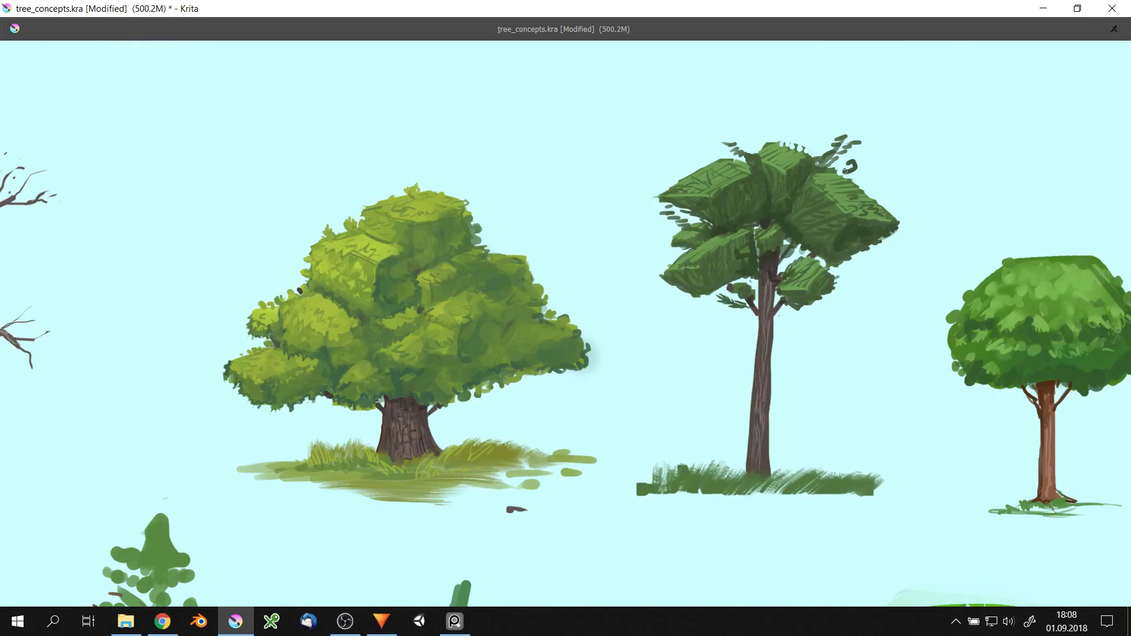
pyautogui.scroll(-2, 768, 222)
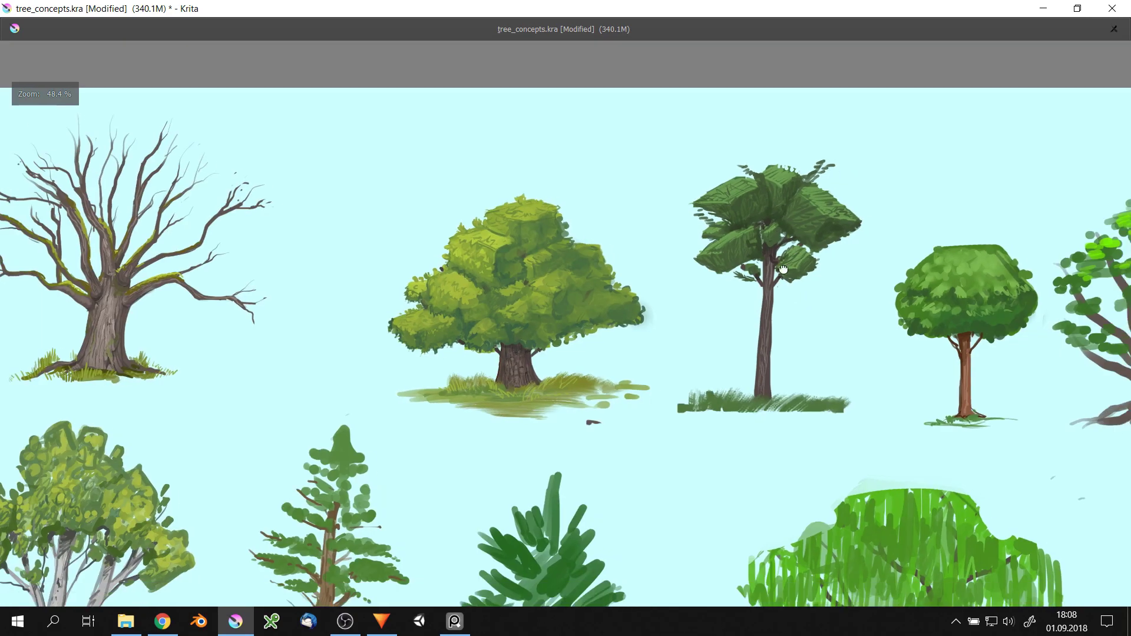
pyautogui.scroll(-2, 695, 412)
# - Pick a new brush colour from the pop-up palette and review the sheet
pyautogui.scroll(5, 695, 413)
pyautogui.rightClick(729, 218)
pyautogui.click(592, 253)
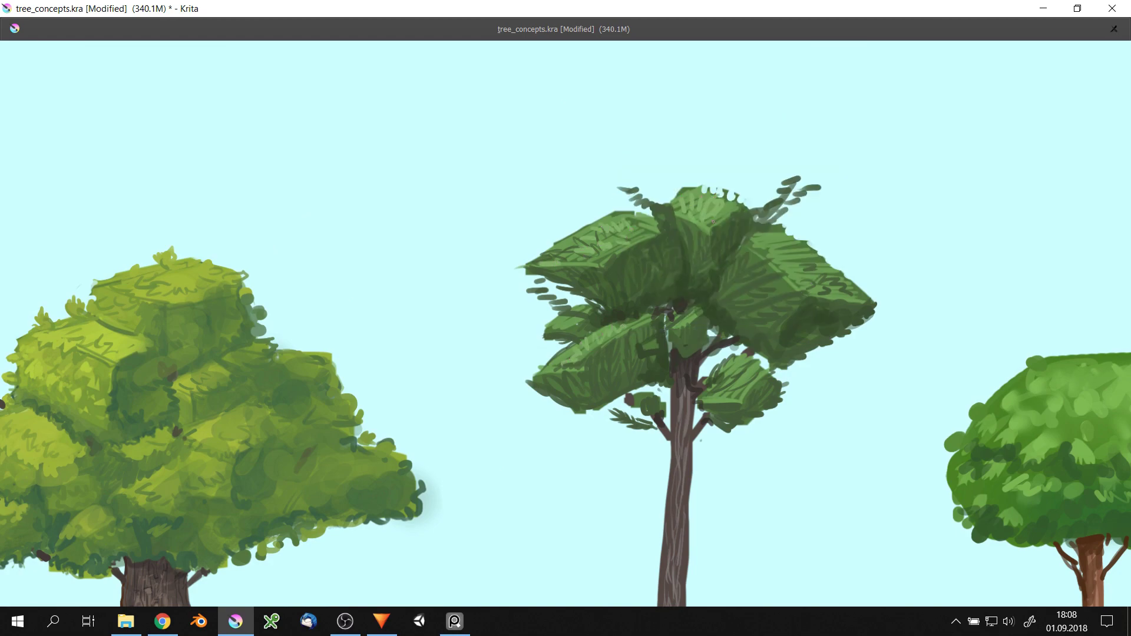
pyautogui.scroll(-2, 739, 374)
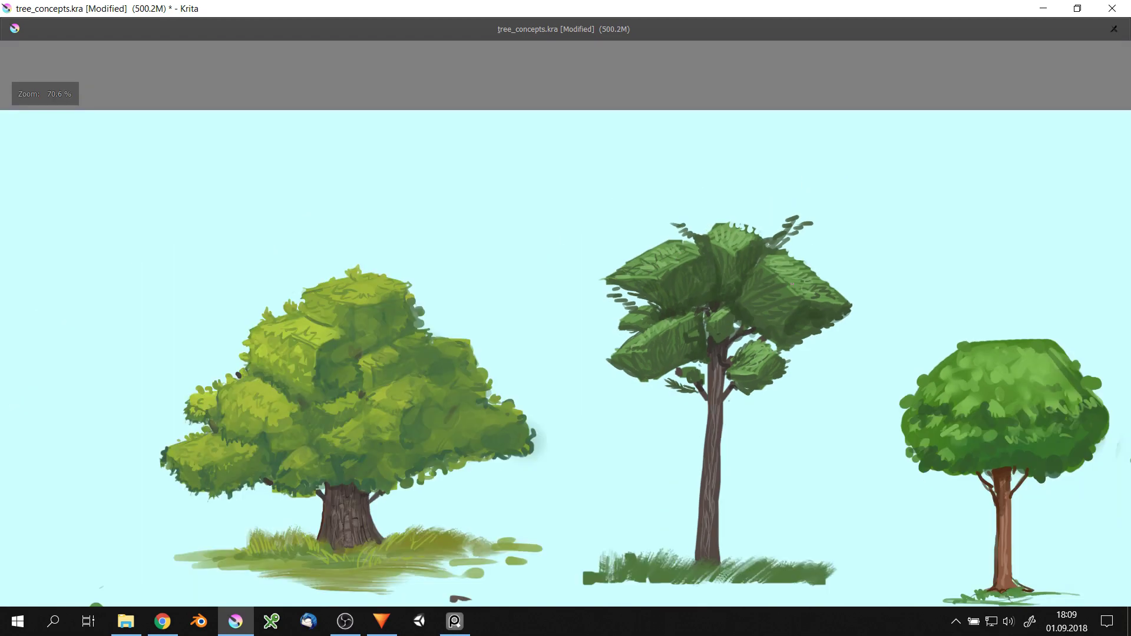
pyautogui.scroll(-2, 851, 174)
pyautogui.scroll(-1, 654, 296)
pyautogui.scroll(5, 654, 295)
# - Fill the lower birch crown with light green and outline its left edge in dark green
pyautogui.rightClick(526, 359)
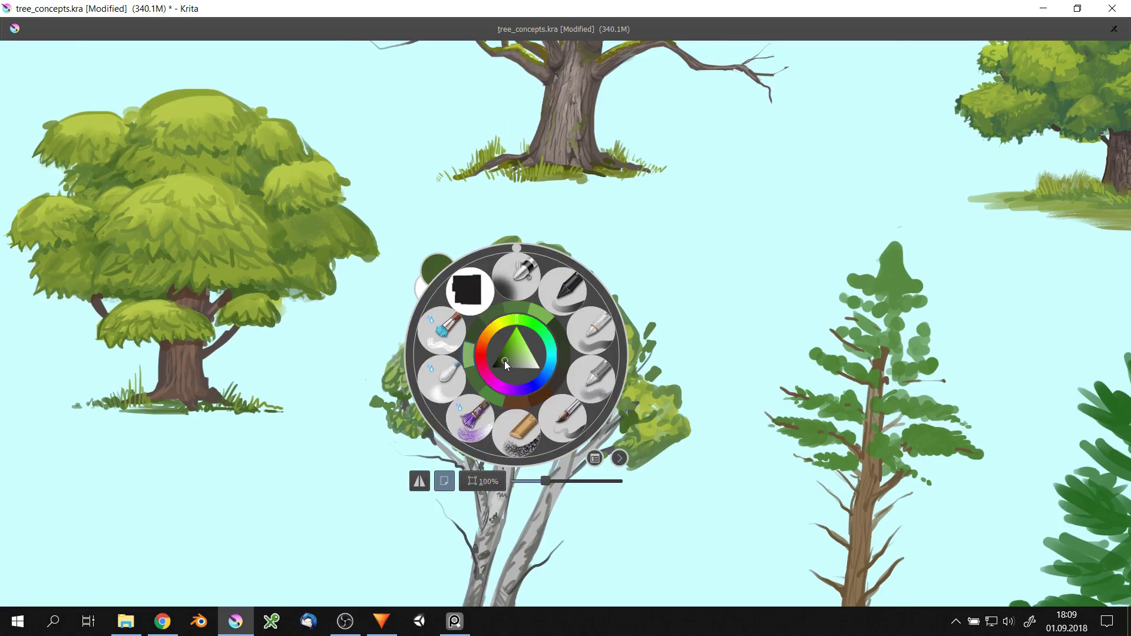
pyautogui.click(402, 387)
pyautogui.moveTo(492, 380)
pyautogui.mouseDown()
pyautogui.moveTo(533, 390)
pyautogui.moveTo(568, 421)
pyautogui.mouseUp()
pyautogui.moveTo(406, 396); pyautogui.dragTo(424, 337)
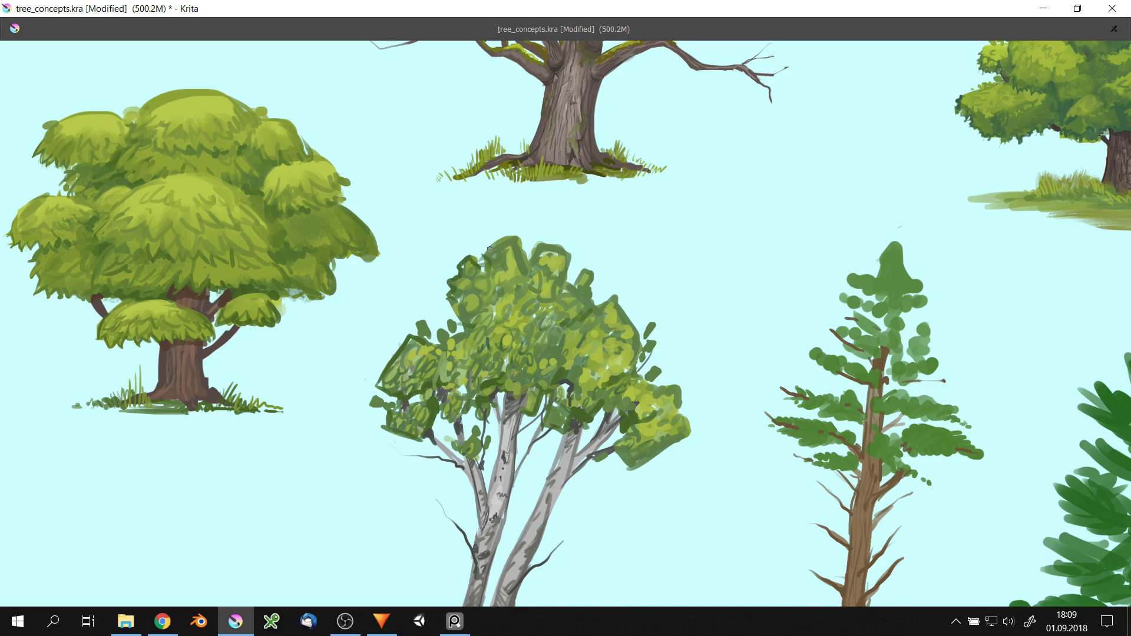
pyautogui.scroll(-5, 572, 254)
pyautogui.scroll(2, 572, 316)
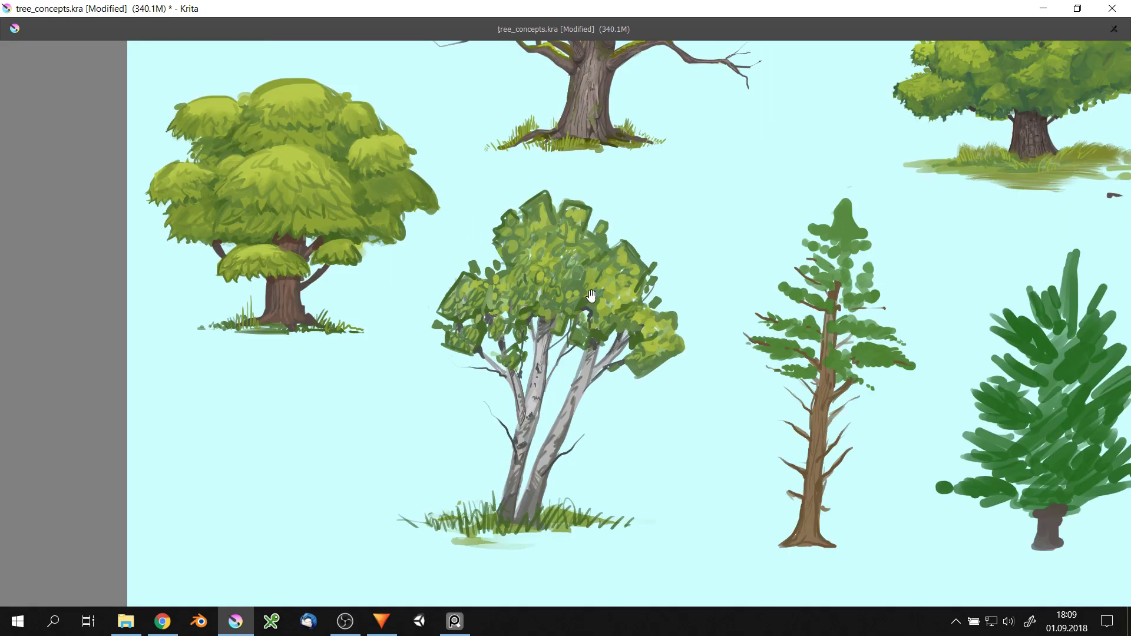
# - Erase the foliage jutting from the birch crown's right side
pyautogui.moveTo(591, 296); pyautogui.dragTo(707, 407)
pyautogui.moveTo(540, 310); pyautogui.dragTo(551, 322)
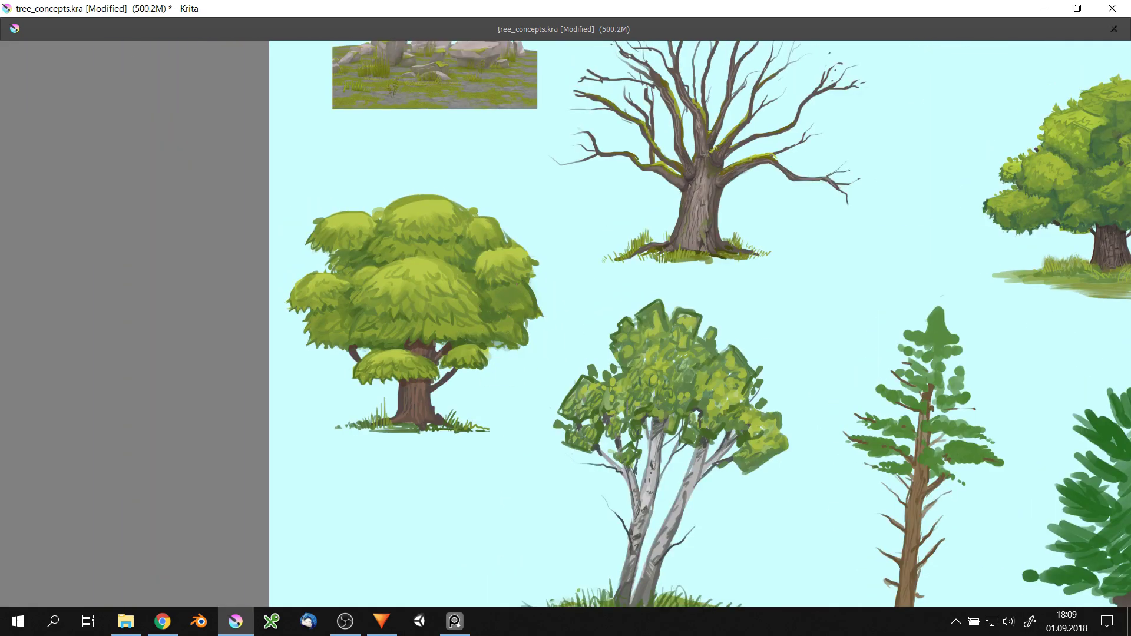
pyautogui.scroll(-3, 623, 269)
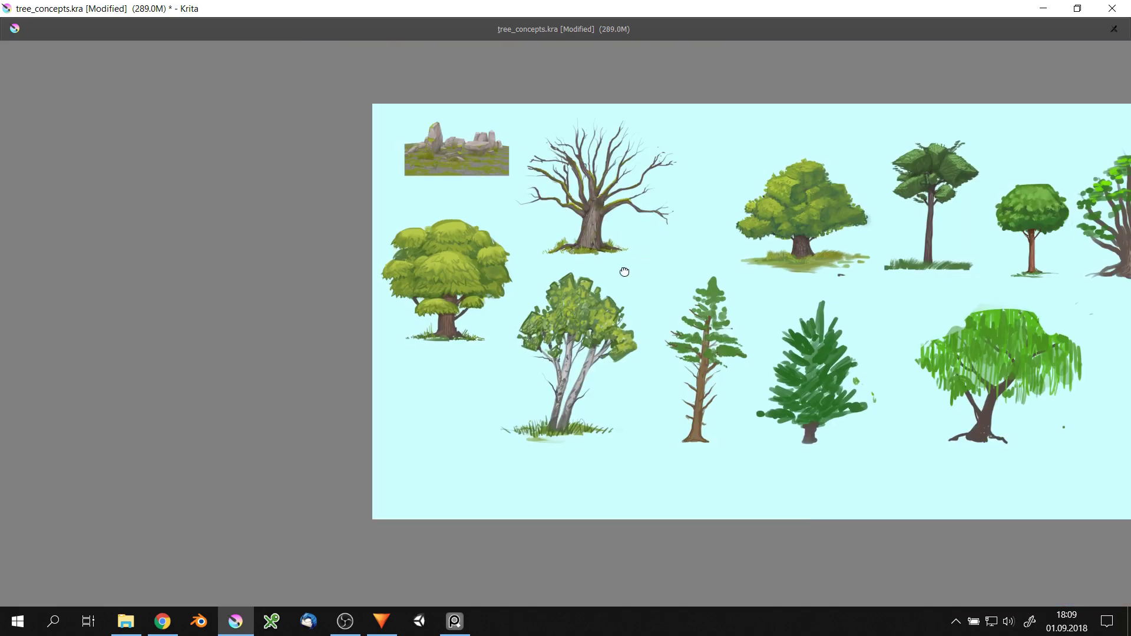
pyautogui.scroll(5, 707, 330)
pyautogui.scroll(3, 648, 135)
# - Add small green dabs to the pine's tip and a brown branch near its top
pyautogui.moveTo(630, 171)
pyautogui.mouseDown()
pyautogui.moveTo(636, 135)
pyautogui.moveTo(636, 145)
pyautogui.mouseUp()
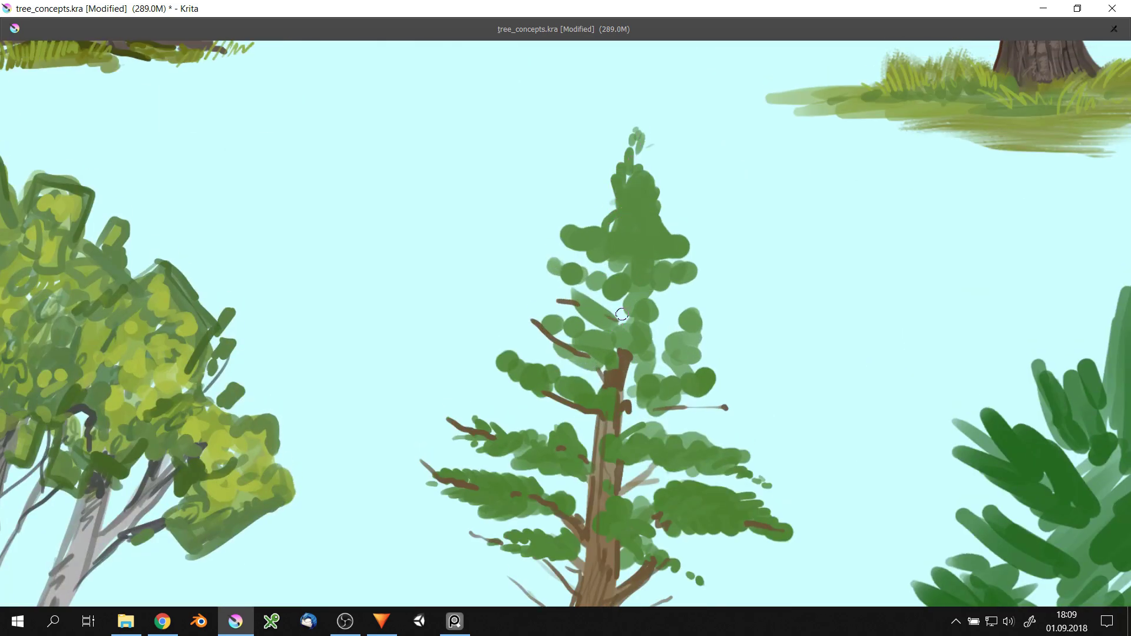
pyautogui.moveTo(626, 265); pyautogui.dragTo(636, 197)
pyautogui.scroll(-3, 626, 265)
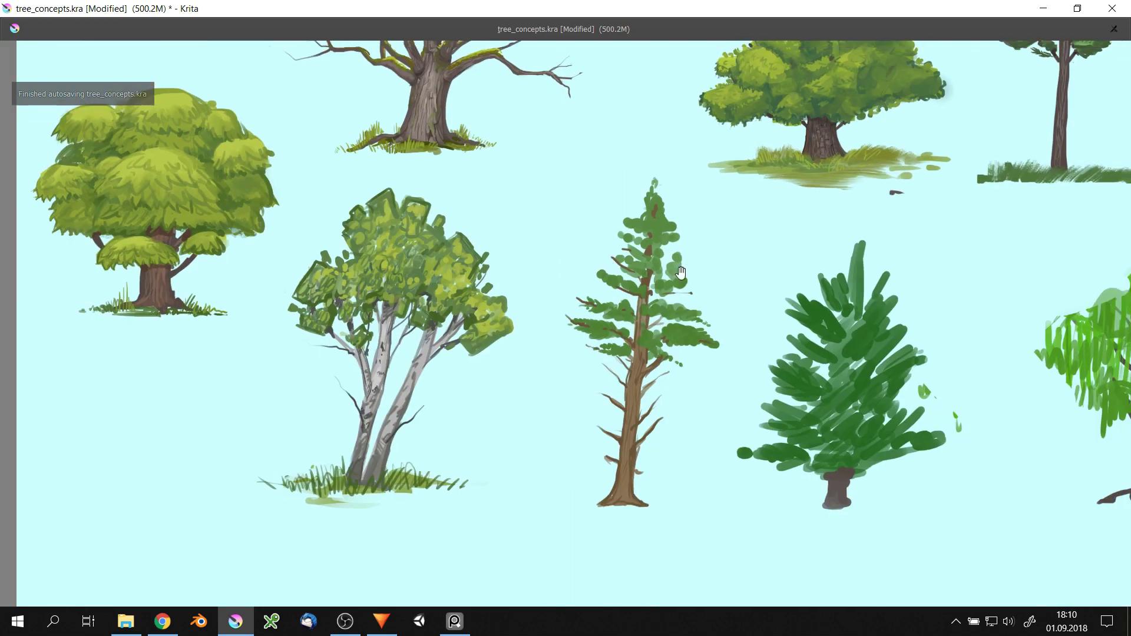
pyautogui.scroll(2, 570, 301)
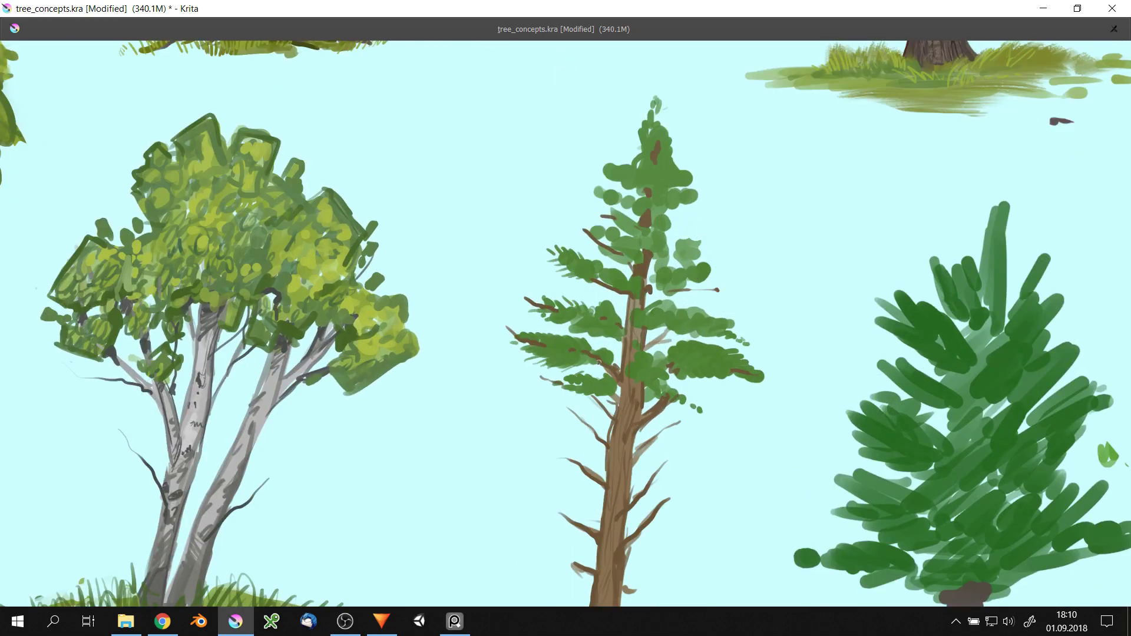
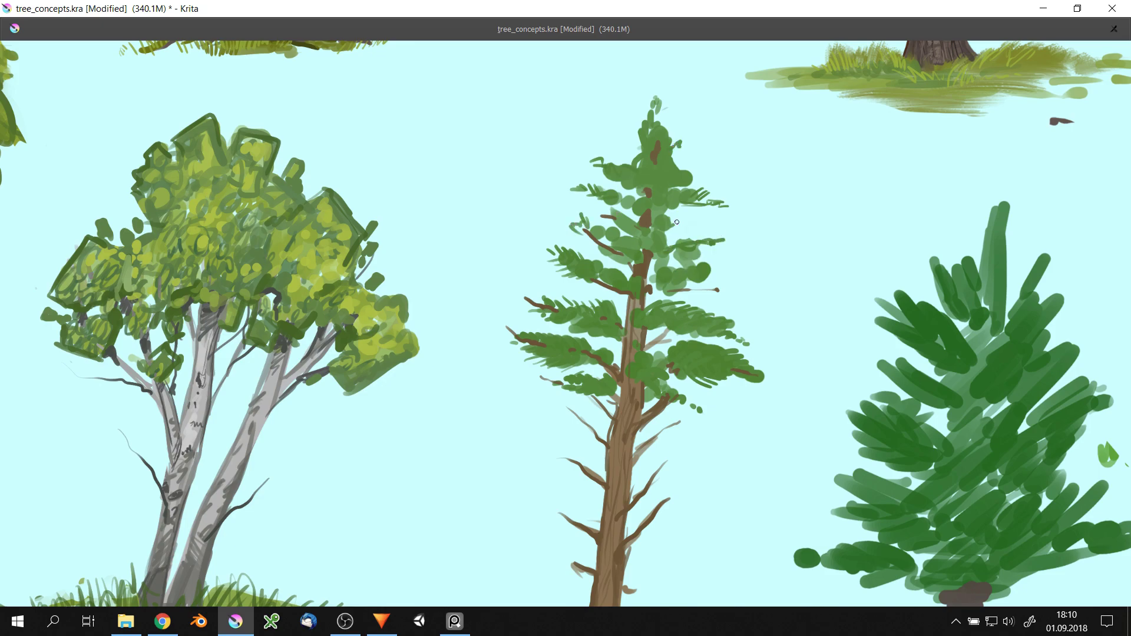
# - Lasso-select the tall pine, transform it into its new placement, and deselect
pyautogui.scroll(-3, 676, 222)
pyautogui.moveTo(729, 222); pyautogui.dragTo(729, 228)
pyautogui.hotkey('ctrl', 't')
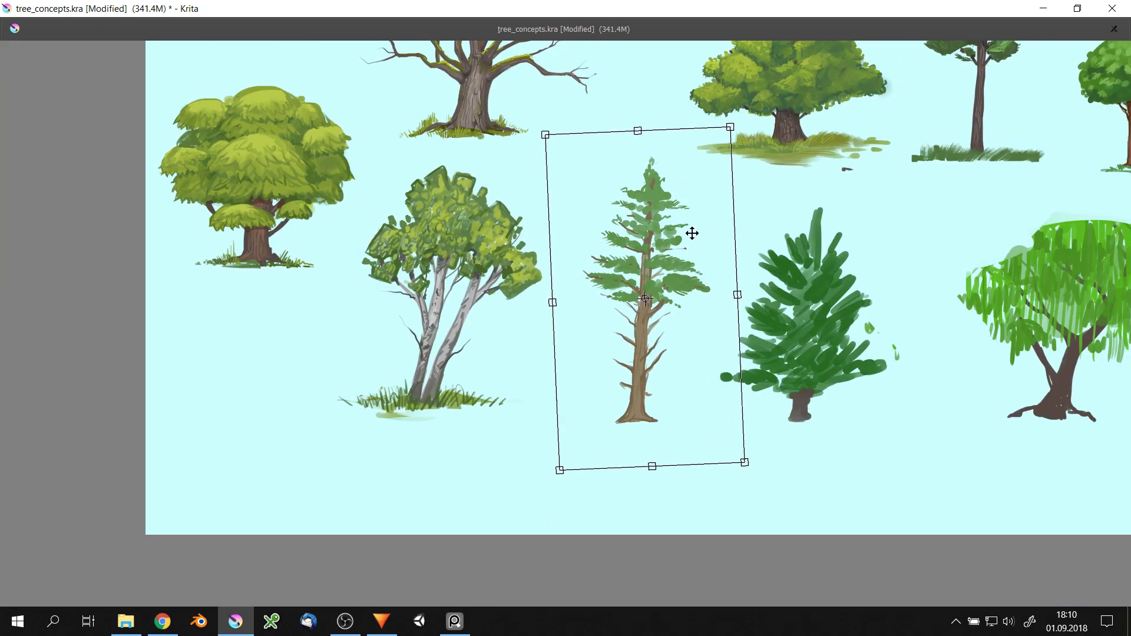
pyautogui.press('Return')
pyautogui.hotkey('ctrl', 'shift', 'a')
pyautogui.scroll(2, 704, 316)
# - Paint a strip of grass along the tall pine's base
pyautogui.moveTo(612, 424)
pyautogui.mouseDown()
pyautogui.moveTo(683, 433)
pyautogui.moveTo(687, 421)
pyautogui.mouseUp()
pyautogui.scroll(2, 698, 184)
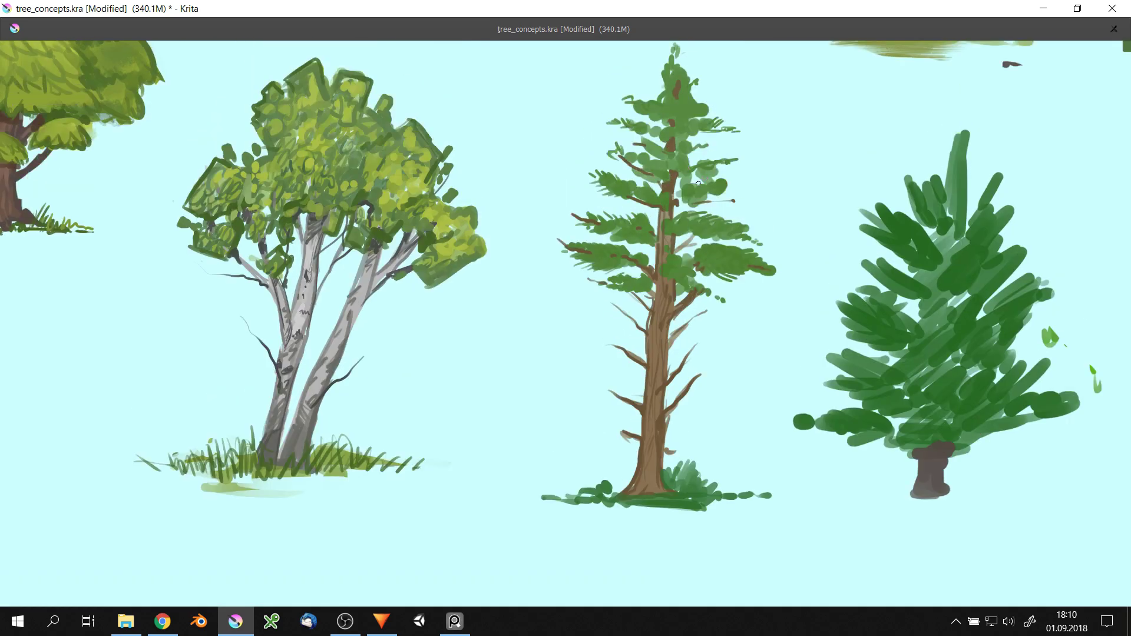
pyautogui.scroll(-1, 731, 192)
pyautogui.scroll(-1, 707, 224)
pyautogui.scroll(-2, 656, 265)
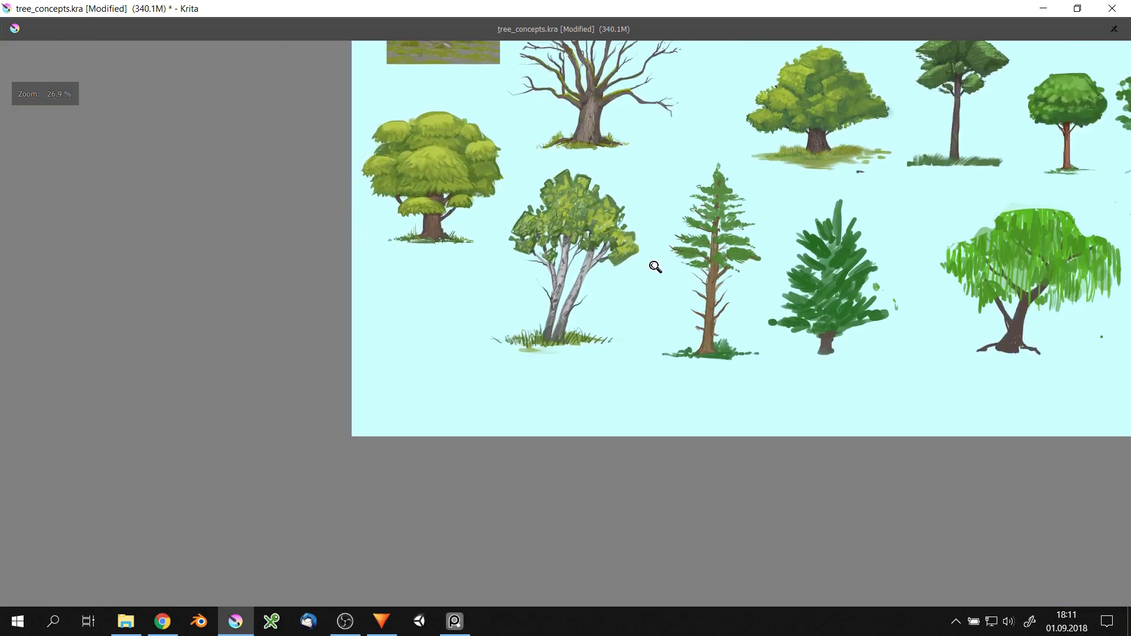
pyautogui.scroll(3, 818, 270)
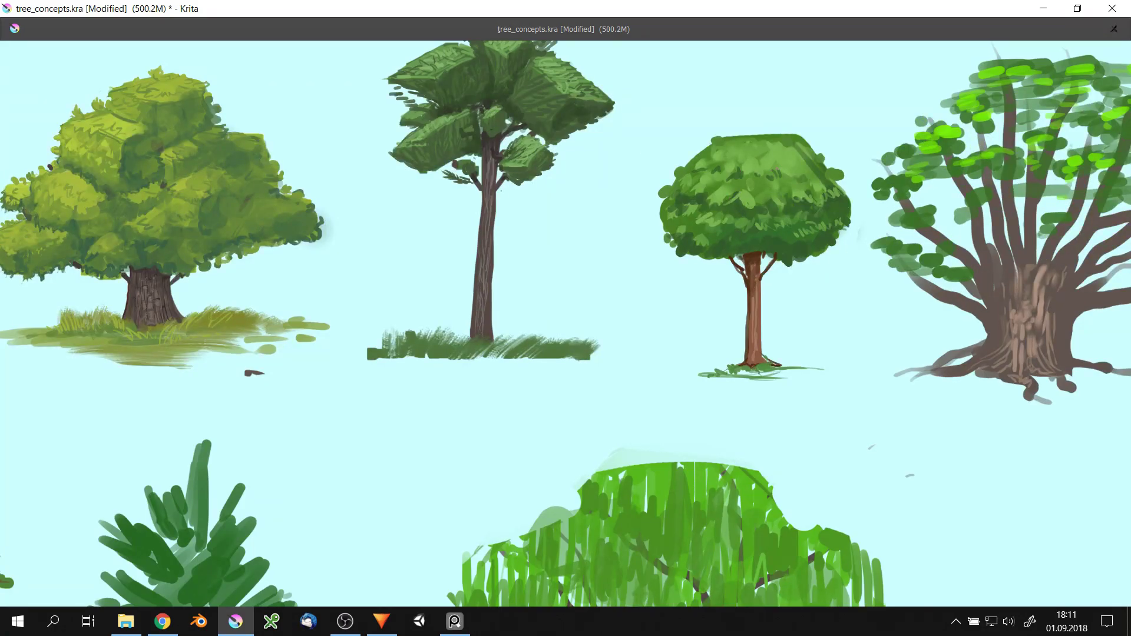
pyautogui.scroll(-1, 737, 271)
pyautogui.scroll(-1, 719, 276)
pyautogui.scroll(-2, 683, 283)
# - Save the tree_concepts sheet with Ctrl+S
pyautogui.hotkey('ctrl', 's')
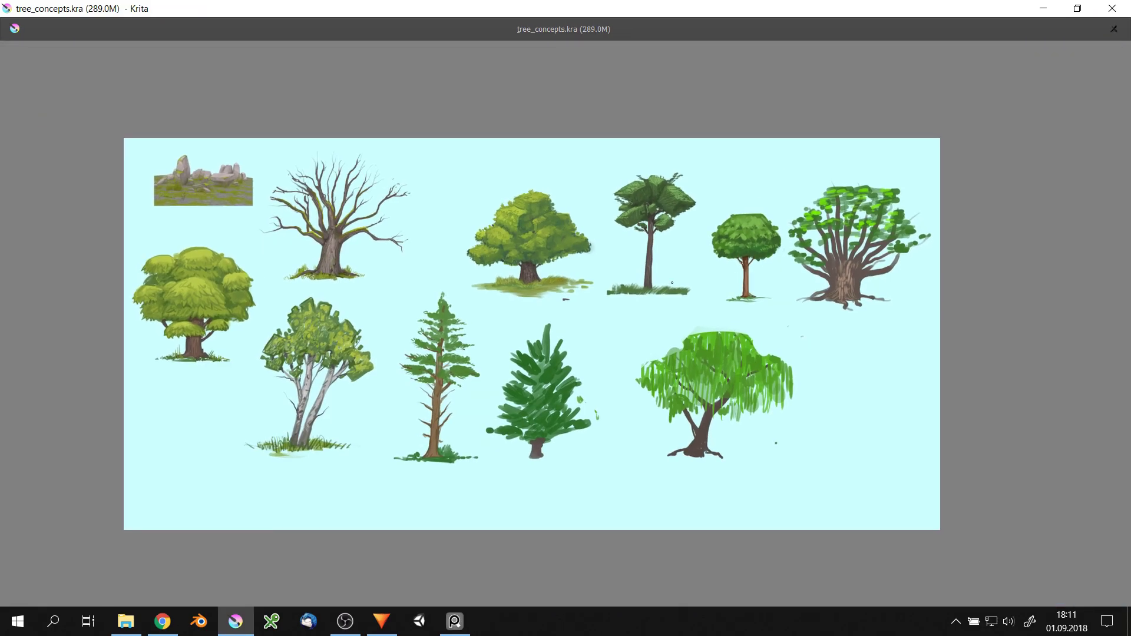
pyautogui.scroll(4, 413, 305)
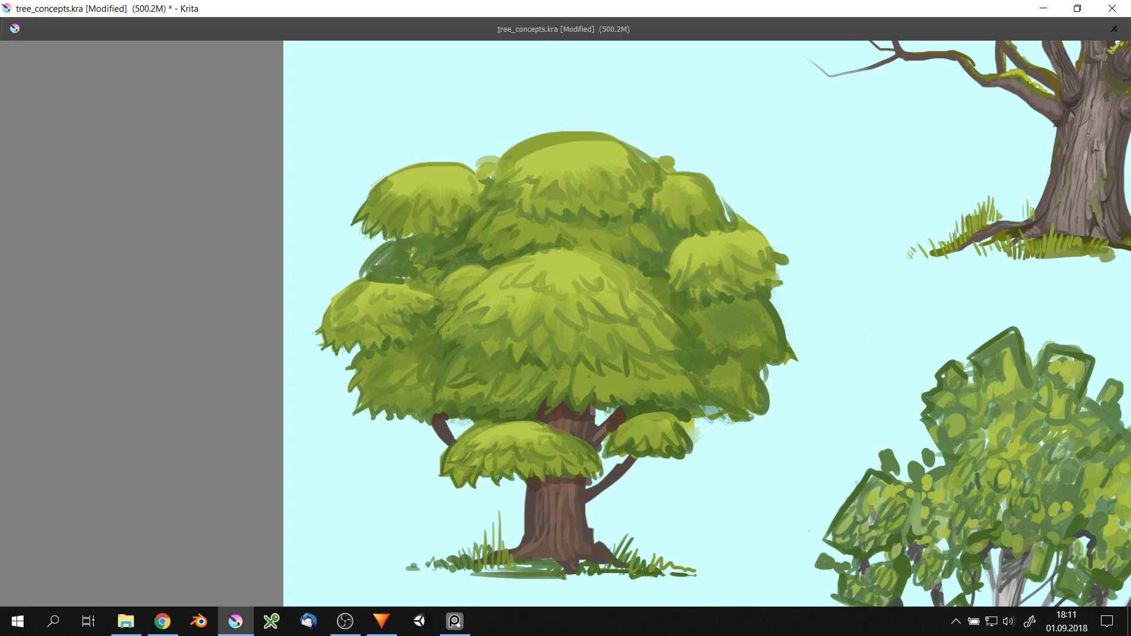
pyautogui.scroll(-1, 731, 215)
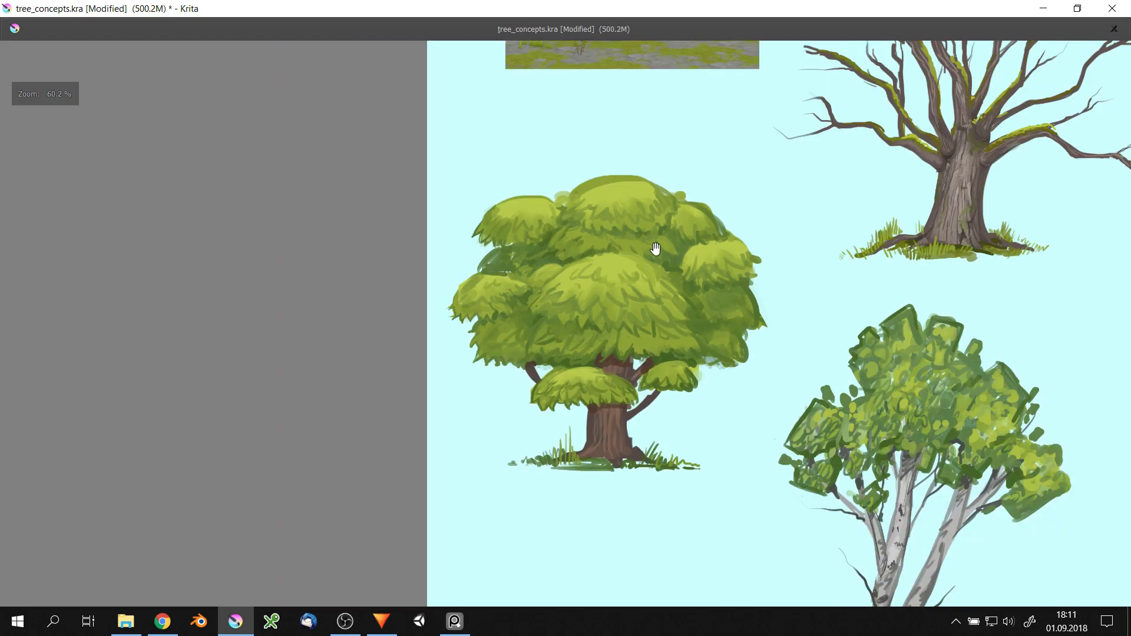
pyautogui.scroll(-1, 710, 260)
pyautogui.scroll(-1, 776, 229)
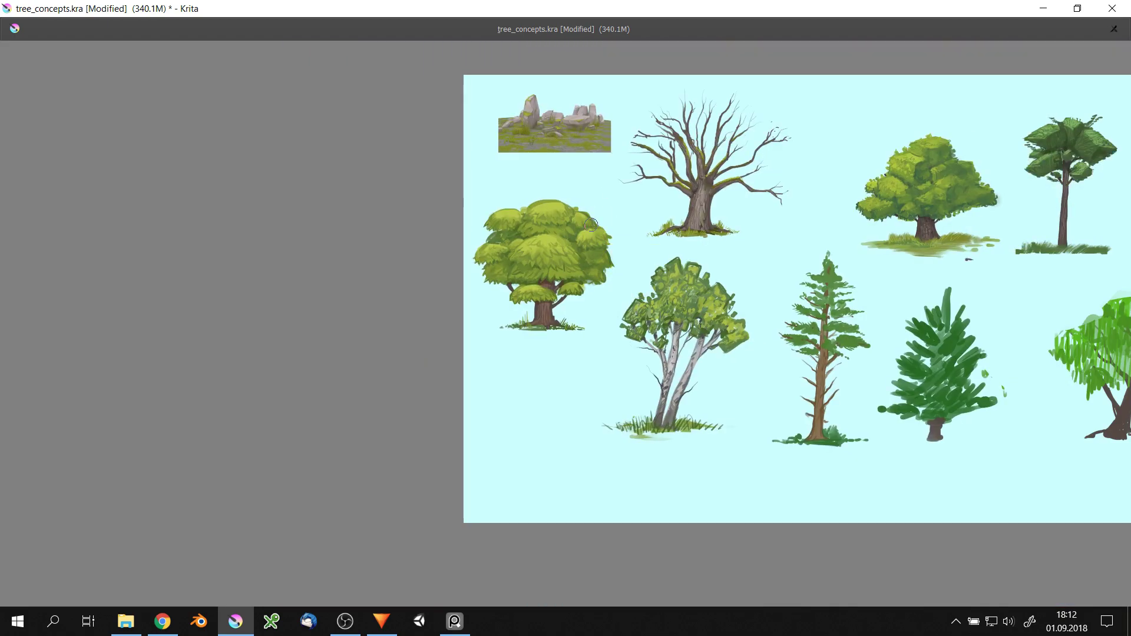
pyautogui.scroll(-1, 777, 295)
pyautogui.scroll(1, 778, 295)
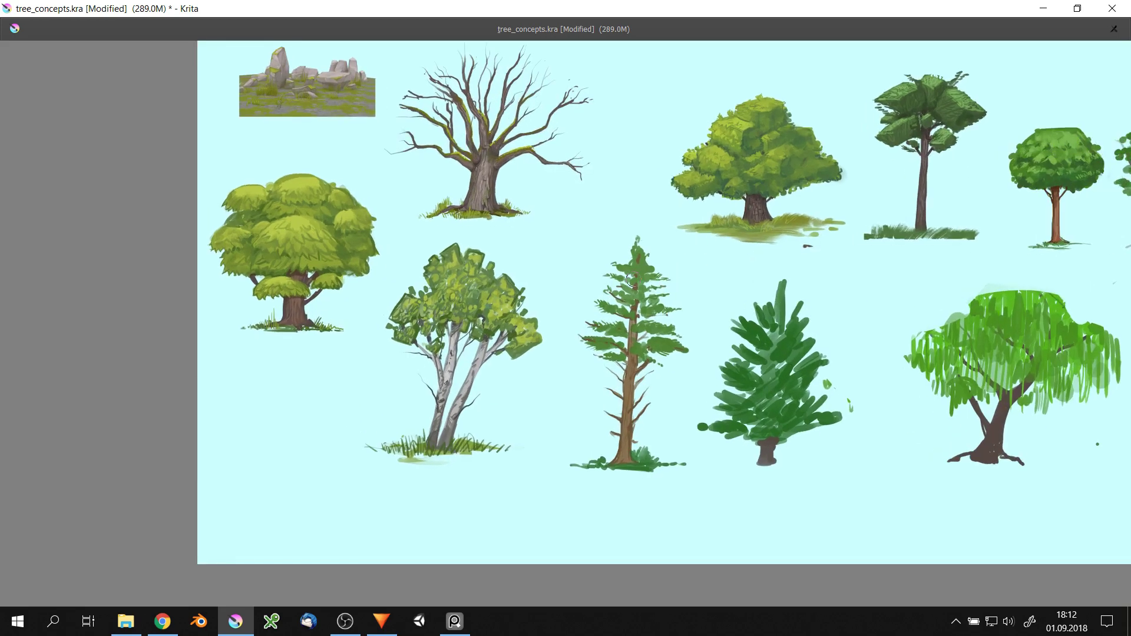
pyautogui.scroll(1, 777, 324)
pyautogui.scroll(1, 648, 312)
pyautogui.rightClick(603, 309)
# - Add dark-green foliage strokes to the tall pine's branches
pyautogui.click(445, 323)
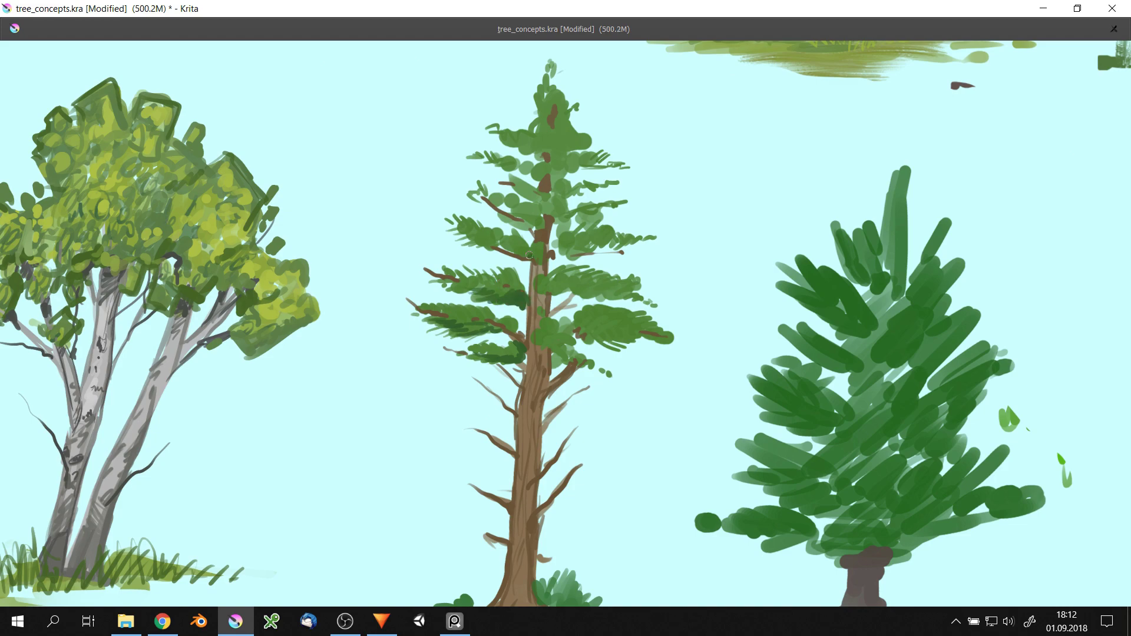
pyautogui.moveTo(529, 255); pyautogui.dragTo(544, 249)
pyautogui.moveTo(513, 217)
pyautogui.mouseDown()
pyautogui.moveTo(538, 225)
pyautogui.moveTo(515, 251)
pyautogui.mouseUp()
pyautogui.moveTo(533, 275); pyautogui.dragTo(559, 291)
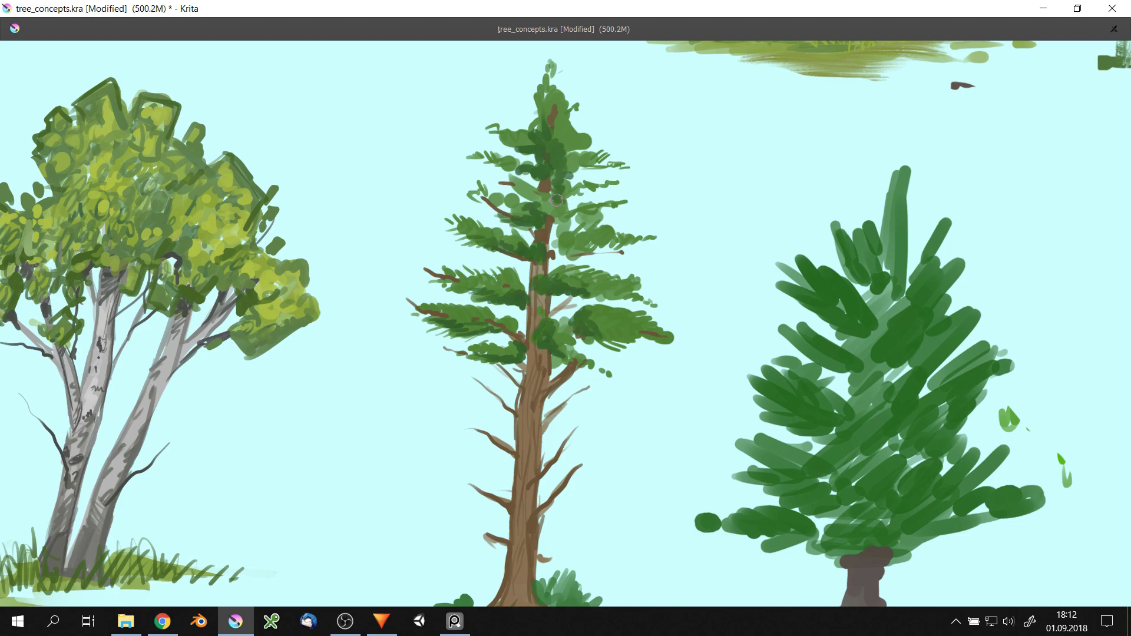
# - Paint dark brown strokes over the big spreading tree's trunk, base and roots
pyautogui.scroll(-3, 547, 172)
pyautogui.scroll(-3, 602, 285)
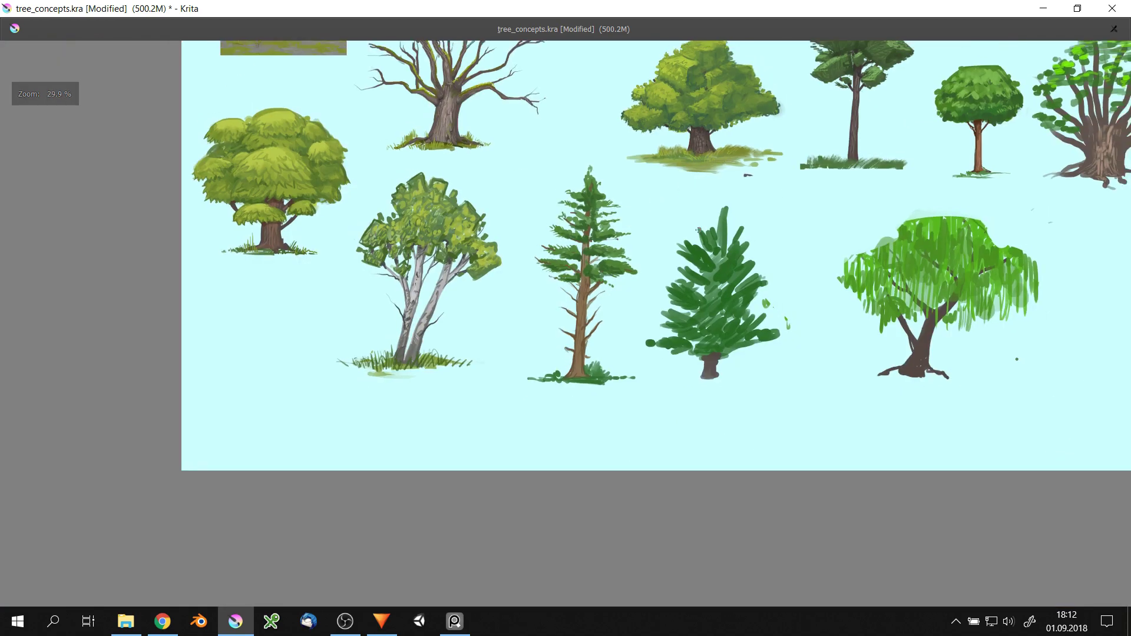
pyautogui.moveTo(1084, 85); pyautogui.dragTo(719, 250)
pyautogui.scroll(5, 720, 230)
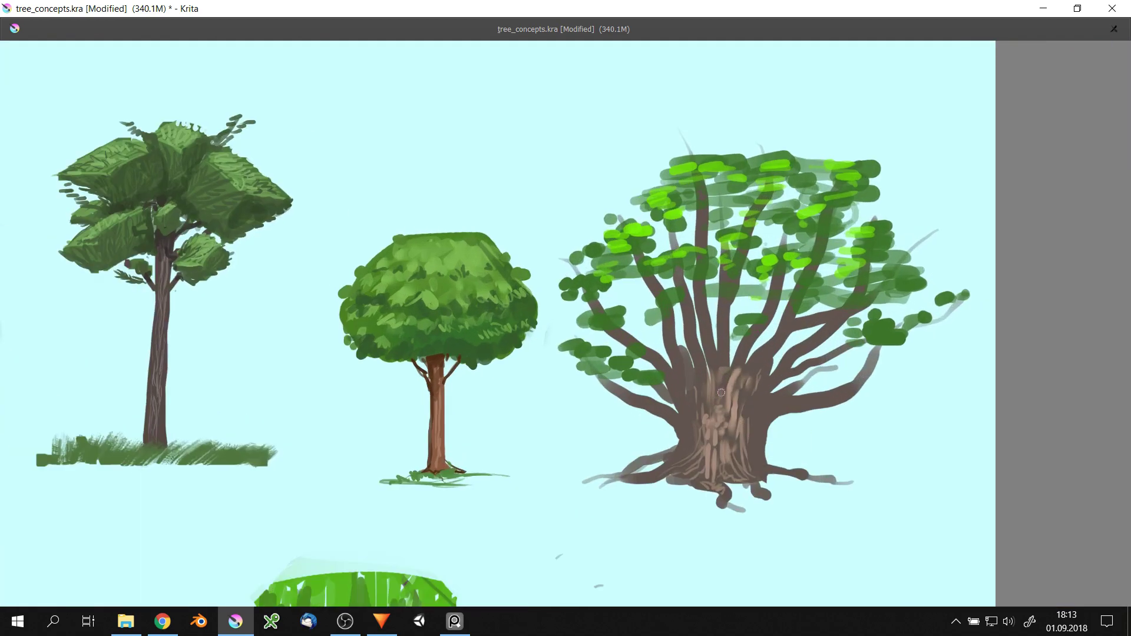
pyautogui.scroll(2, 721, 442)
pyautogui.rightClick(720, 365)
pyautogui.moveTo(603, 425); pyautogui.dragTo(626, 290)
pyautogui.moveTo(651, 315)
pyautogui.mouseDown()
pyautogui.moveTo(642, 441)
pyautogui.moveTo(501, 474)
pyautogui.mouseUp()
pyautogui.scroll(2, 642, 439)
pyautogui.moveTo(683, 288); pyautogui.dragTo(680, 466)
pyautogui.moveTo(701, 251); pyautogui.dragTo(669, 275)
# - Layer lighter brown bark strokes and darken the trunk's left and right edges
pyautogui.moveTo(671, 236); pyautogui.dragTo(655, 297)
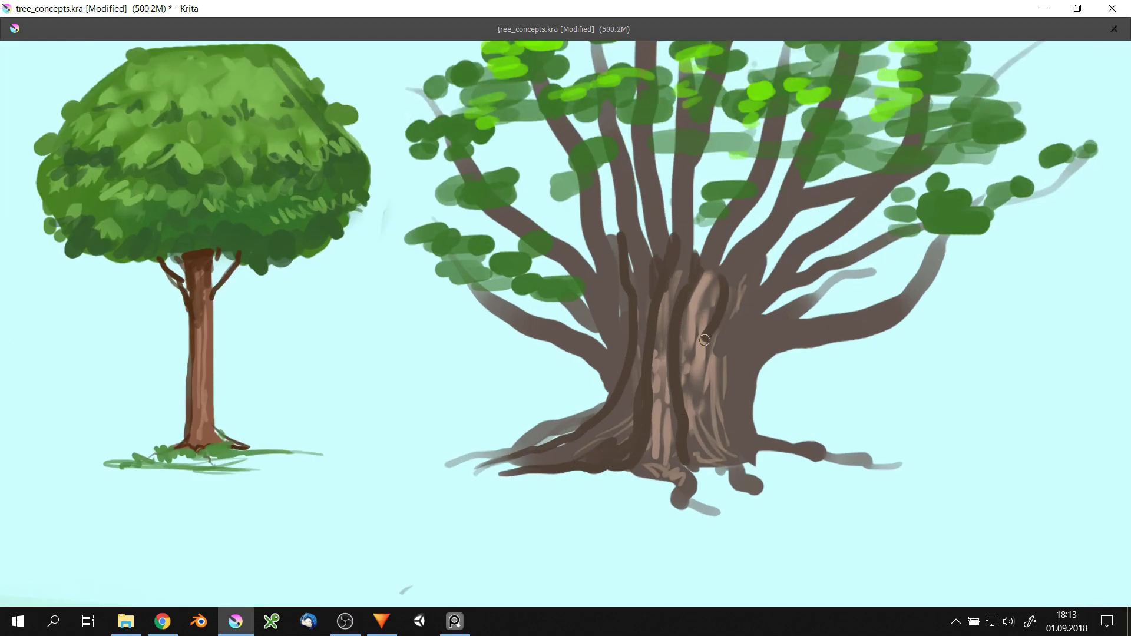
pyautogui.moveTo(725, 275); pyautogui.dragTo(692, 436)
pyautogui.rightClick(708, 297)
pyautogui.moveTo(648, 309); pyautogui.dragTo(640, 406)
pyautogui.moveTo(701, 377)
pyautogui.mouseDown()
pyautogui.moveTo(721, 279)
pyautogui.moveTo(722, 377)
pyautogui.mouseUp()
pyautogui.rightClick(737, 315)
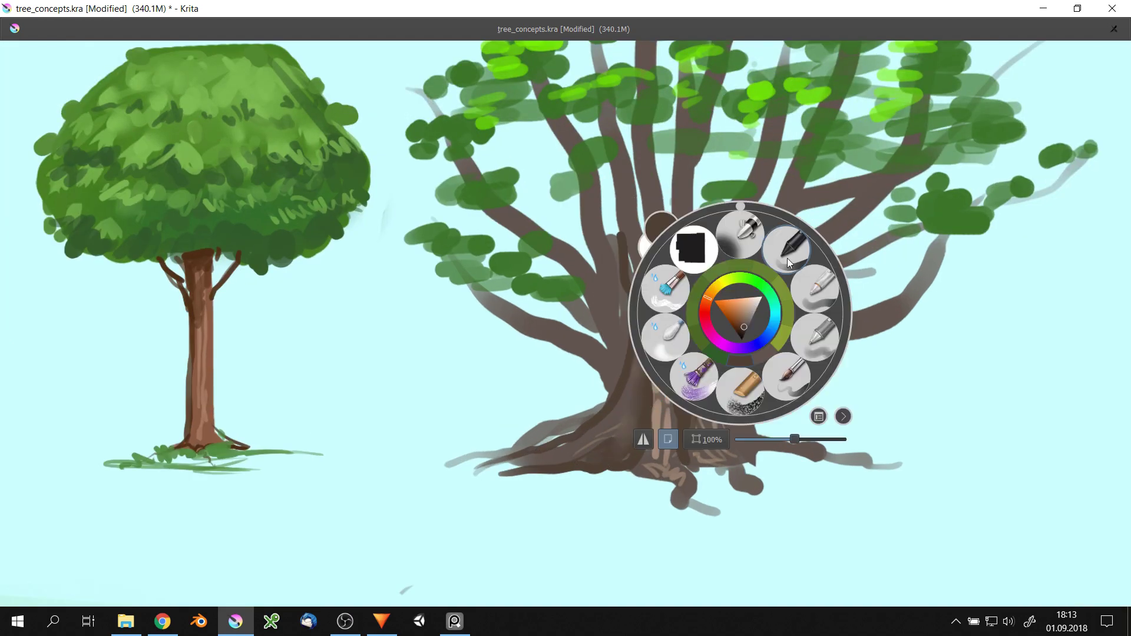
pyautogui.moveTo(607, 394)
pyautogui.mouseDown()
pyautogui.moveTo(589, 288)
pyautogui.moveTo(630, 348)
pyautogui.mouseUp()
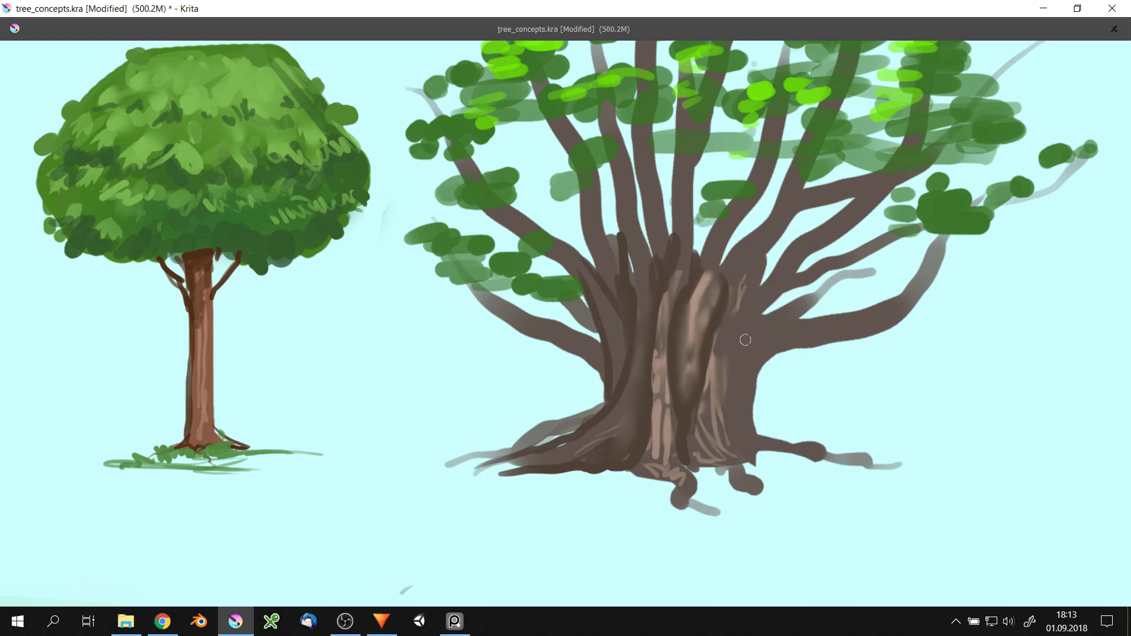
pyautogui.moveTo(747, 336); pyautogui.dragTo(745, 442)
pyautogui.moveTo(754, 344); pyautogui.dragTo(816, 300)
# - Sample a trunk brown and paint light-brown highlights down the central trunk
pyautogui.keyDown('ctrl'); pyautogui.click(693, 331); pyautogui.keyUp('ctrl')
pyautogui.moveTo(648, 303); pyautogui.dragTo(609, 430)
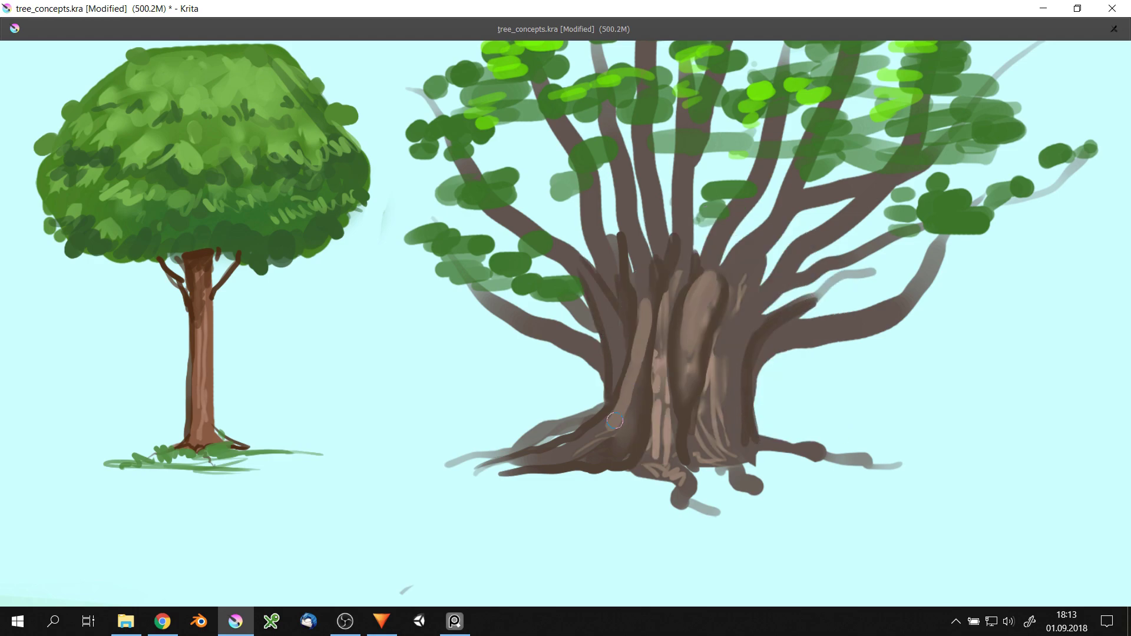
pyautogui.moveTo(642, 354); pyautogui.dragTo(581, 439)
pyautogui.moveTo(635, 235); pyautogui.dragTo(648, 289)
pyautogui.moveTo(665, 277); pyautogui.dragTo(657, 354)
# - Blend the trunk strokes with a blending brush, then darken the trunk's left side
pyautogui.rightClick(678, 322)
pyautogui.click(736, 395)
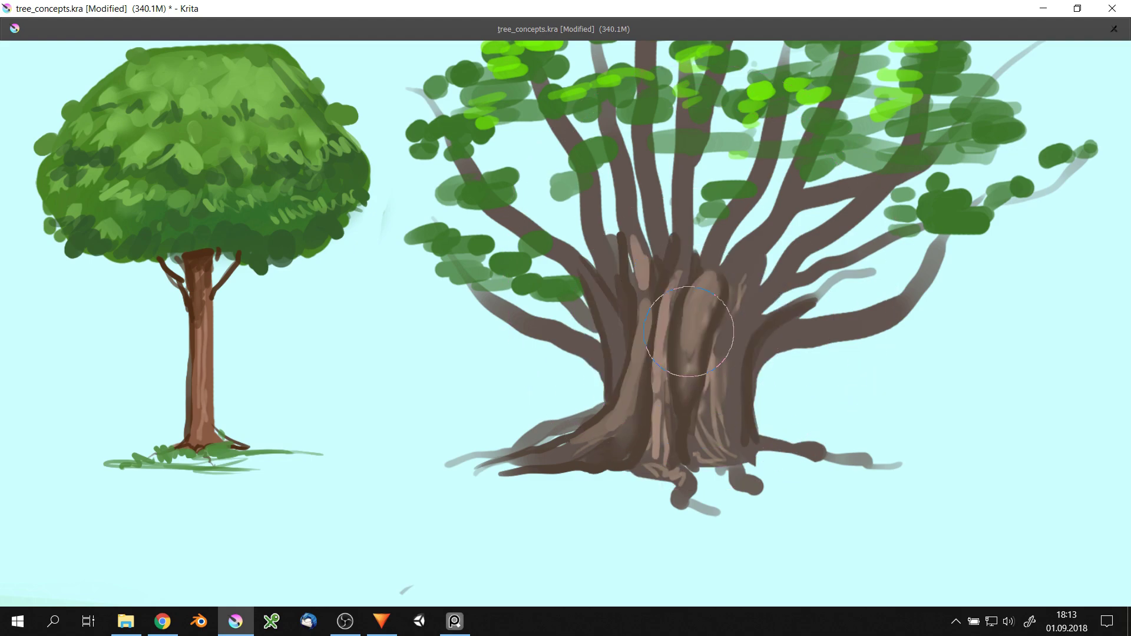
pyautogui.moveTo(724, 297); pyautogui.dragTo(728, 365)
pyautogui.moveTo(651, 307); pyautogui.dragTo(654, 466)
pyautogui.keyDown('ctrl'); pyautogui.click(690, 355); pyautogui.keyUp('ctrl')
pyautogui.rightClick(707, 298)
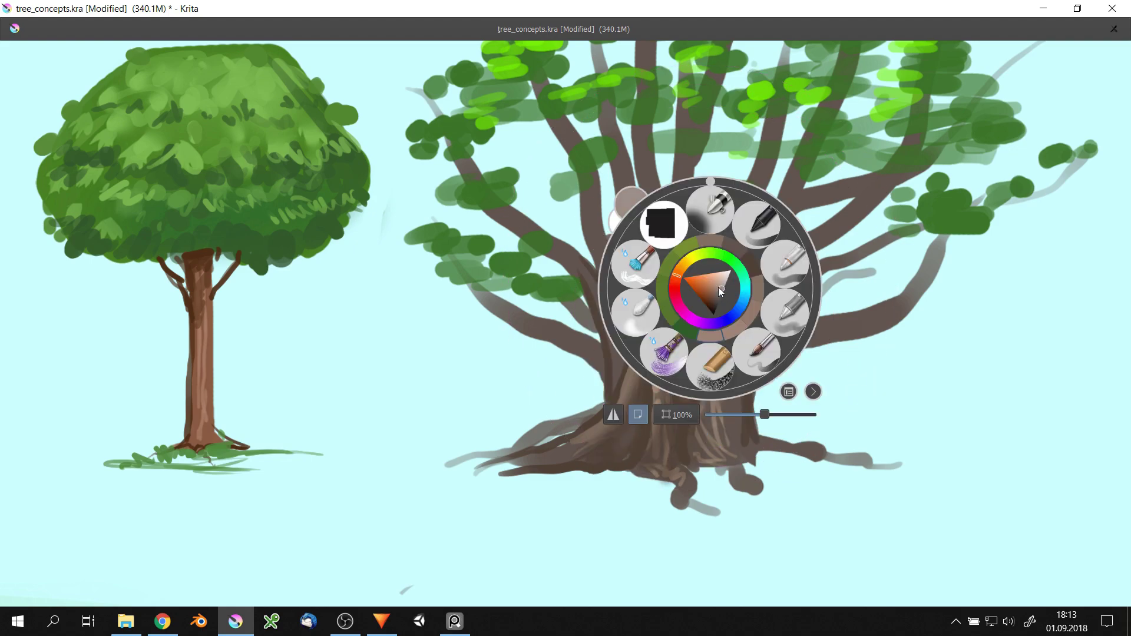
pyautogui.moveTo(628, 295); pyautogui.dragTo(589, 436)
# - Zoom in on the big tree's trunk and paint dark bark grain lines
pyautogui.press('-')
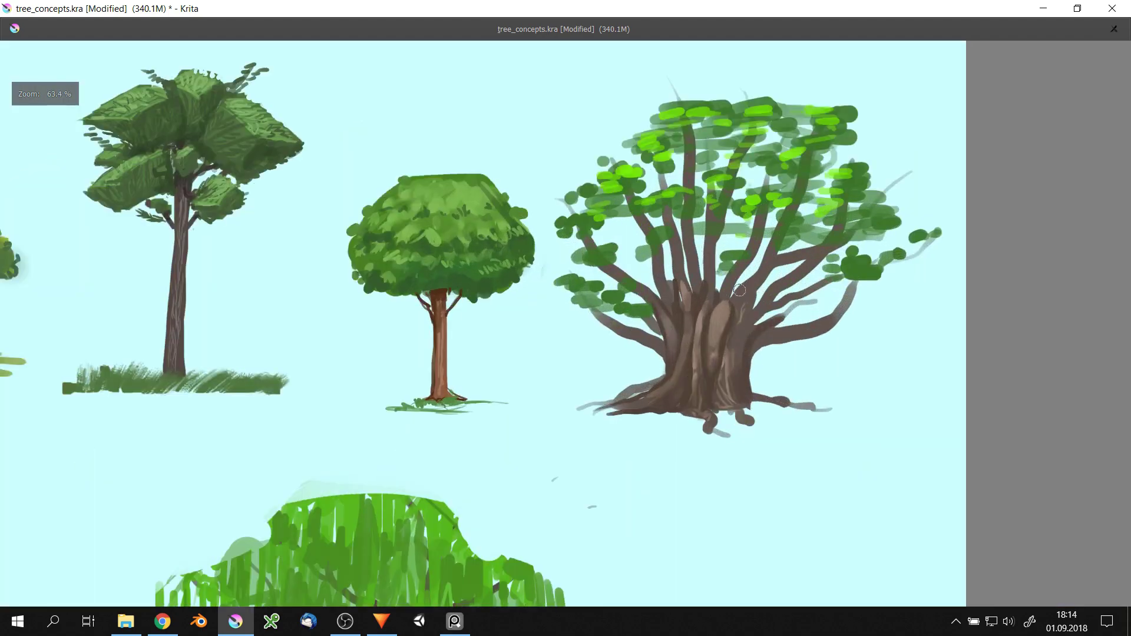
pyautogui.rightClick(764, 214)
pyautogui.press('+')
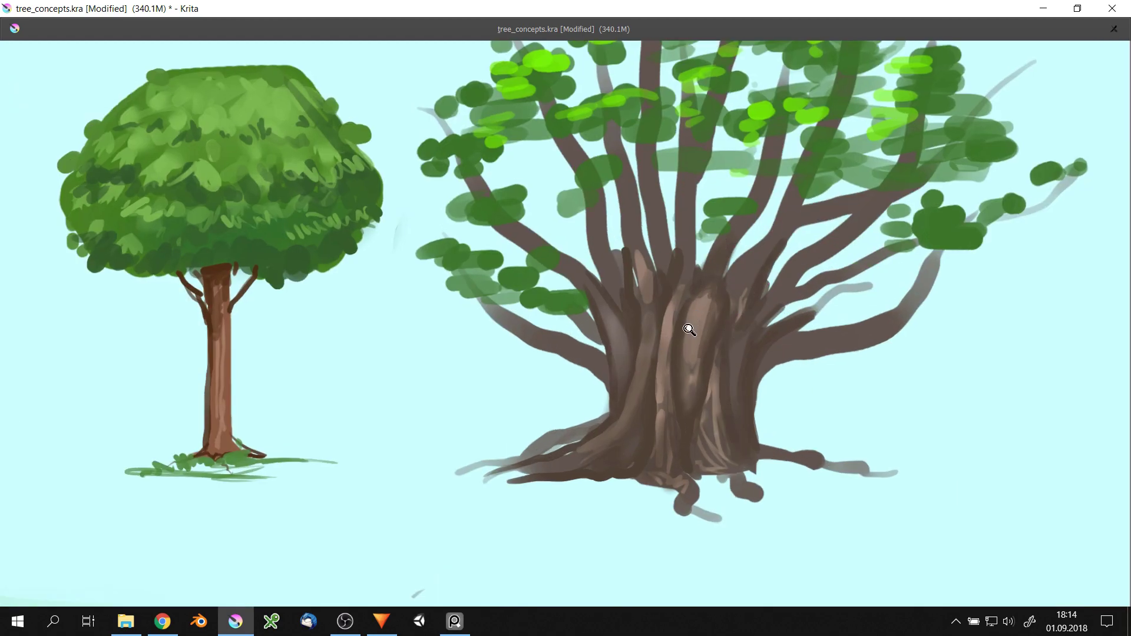
pyautogui.press('+')
pyautogui.moveTo(707, 288); pyautogui.dragTo(689, 421)
pyautogui.moveTo(642, 313); pyautogui.dragTo(636, 435)
pyautogui.moveTo(571, 312); pyautogui.dragTo(589, 368)
pyautogui.moveTo(559, 289); pyautogui.dragTo(569, 383)
pyautogui.moveTo(589, 471); pyautogui.dragTo(618, 312)
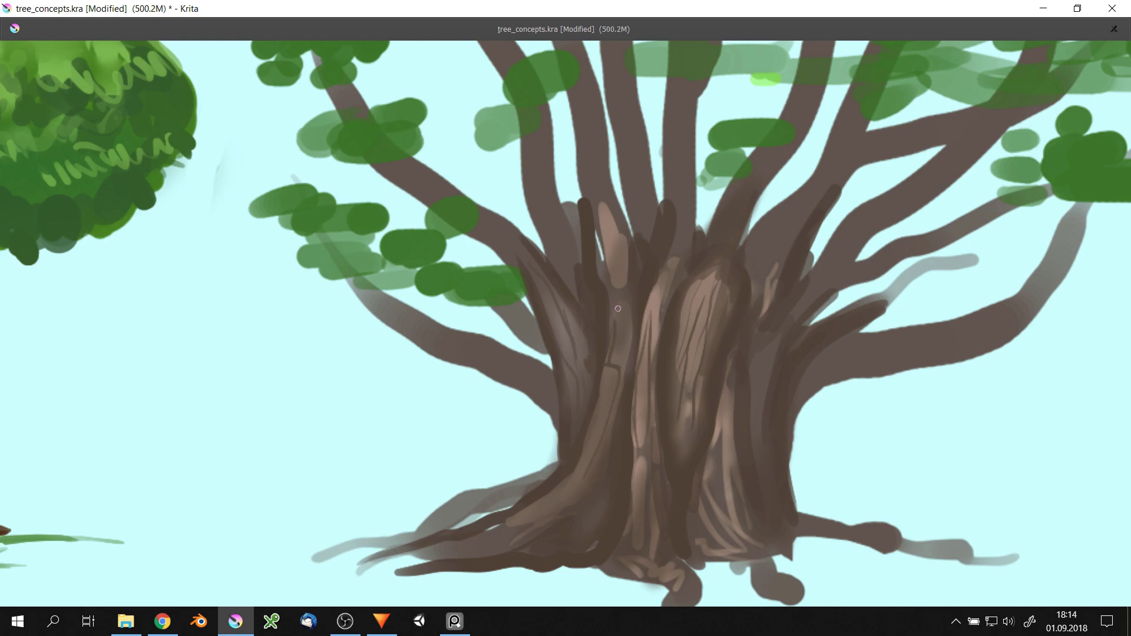
# - Add dark bark strokes to the lower trunk and roots
pyautogui.moveTo(639, 447); pyautogui.dragTo(636, 545)
pyautogui.moveTo(545, 500); pyautogui.dragTo(439, 556)
pyautogui.moveTo(513, 539); pyautogui.dragTo(615, 350)
pyautogui.moveTo(631, 445); pyautogui.dragTo(583, 401)
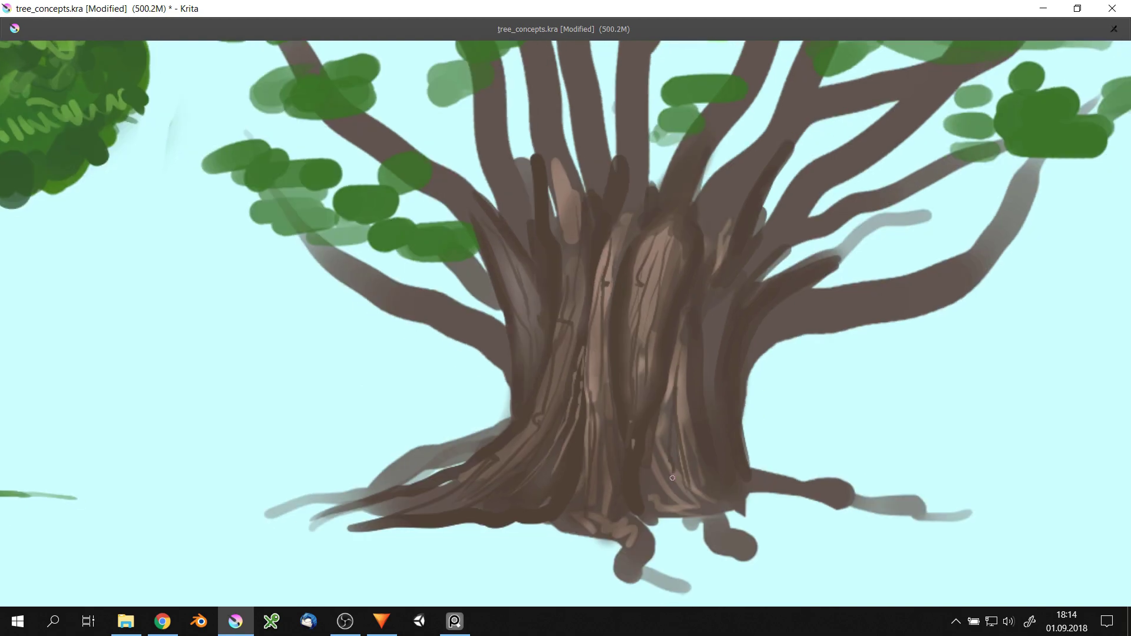
pyautogui.press('-')
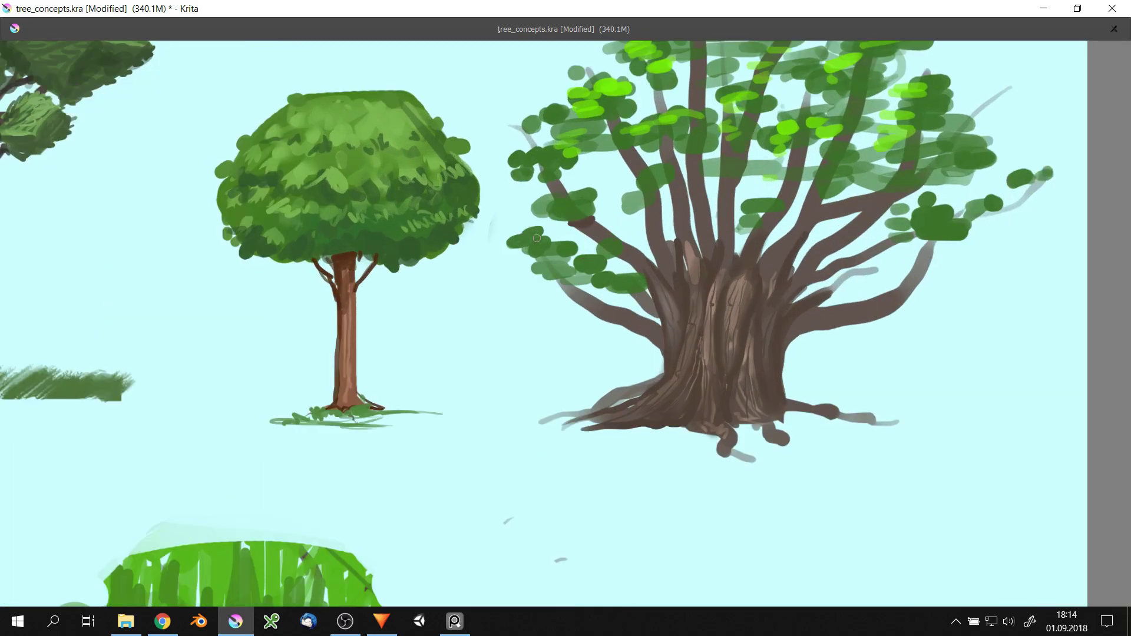
pyautogui.scroll(-5, 525, 235)
pyautogui.scroll(6, 656, 204)
# - Dab dark-green leaf clusters on the left branches and add a short brown branch
pyautogui.moveTo(642, 215)
pyautogui.mouseDown()
pyautogui.moveTo(621, 241)
pyautogui.moveTo(651, 283)
pyautogui.moveTo(620, 356)
pyautogui.mouseUp()
pyautogui.moveTo(621, 159); pyautogui.dragTo(595, 189)
pyautogui.moveTo(601, 201); pyautogui.dragTo(583, 227)
pyautogui.moveTo(657, 182); pyautogui.dragTo(633, 200)
pyautogui.moveTo(603, 253); pyautogui.dragTo(686, 292)
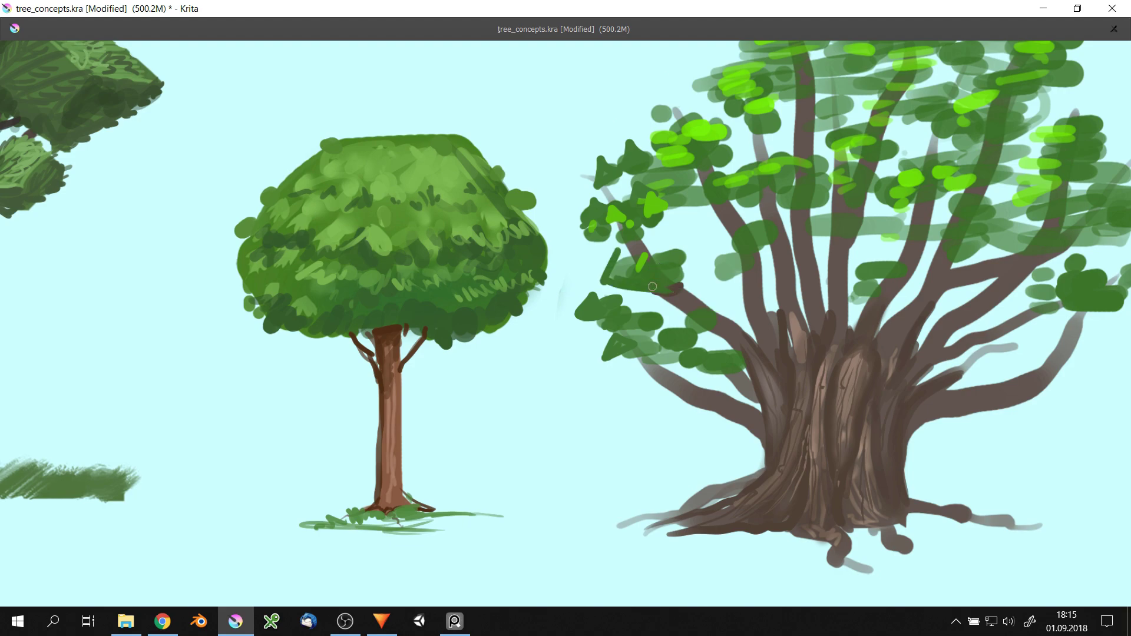
pyautogui.moveTo(651, 254); pyautogui.dragTo(689, 282)
pyautogui.moveTo(588, 419); pyautogui.dragTo(568, 405)
# - Add a dark-green leaf stroke to the upper-left canopy, then pan to the pine, fir and willow
pyautogui.scroll(-4, 586, 404)
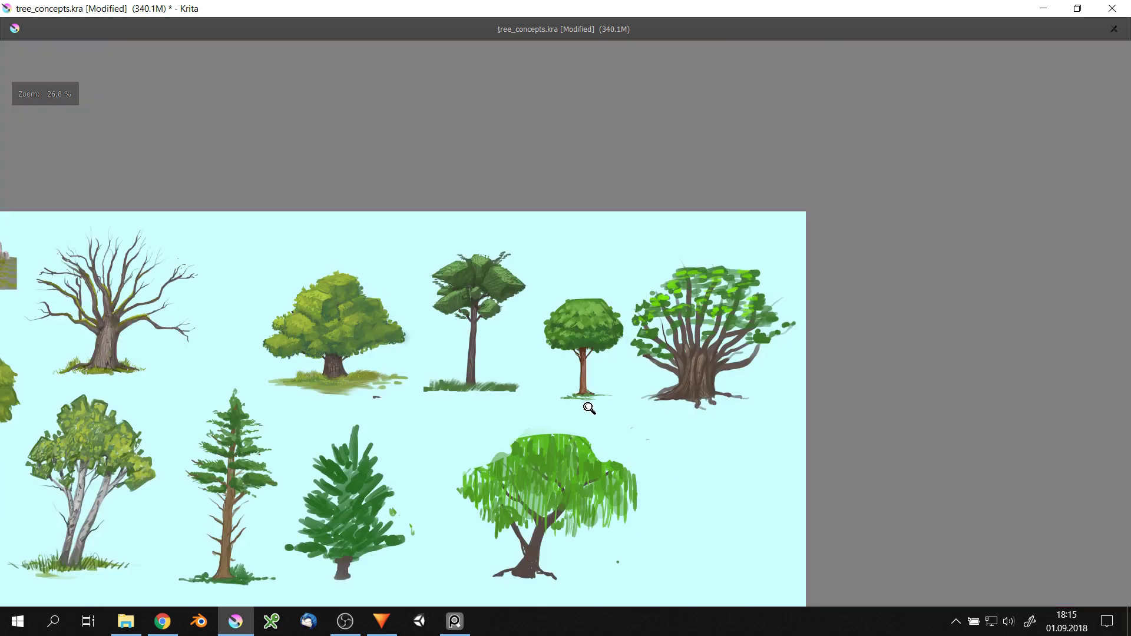
pyautogui.scroll(3, 617, 312)
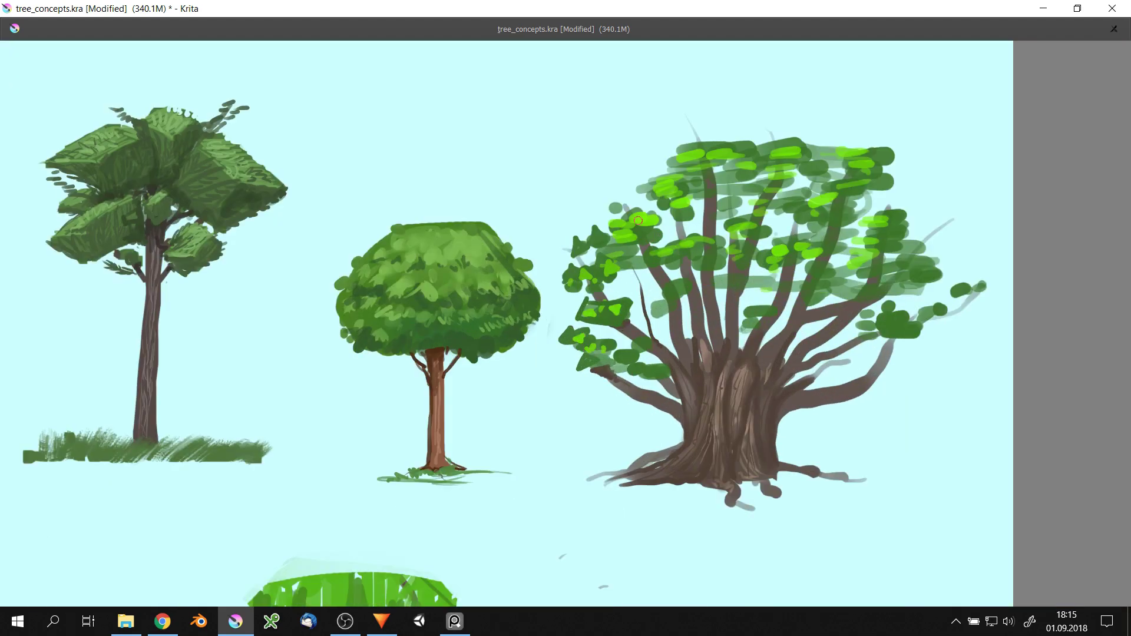
pyautogui.moveTo(638, 221)
pyautogui.mouseDown()
pyautogui.moveTo(657, 227)
pyautogui.moveTo(659, 177)
pyautogui.moveTo(770, 176)
pyautogui.mouseUp()
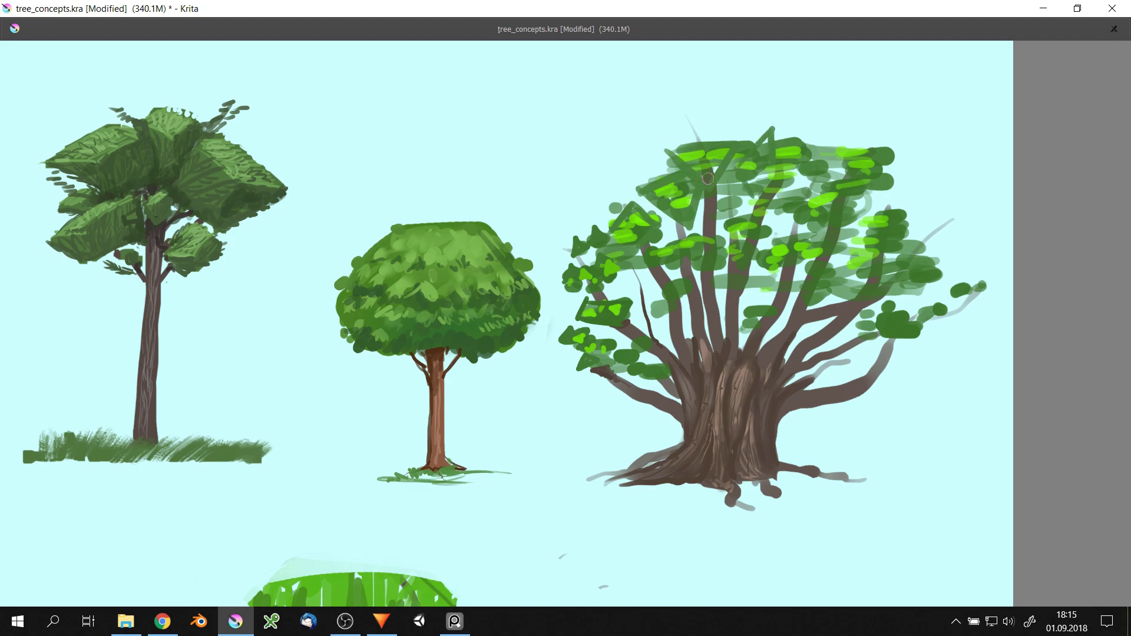
pyautogui.scroll(-2, 824, 236)
pyautogui.moveTo(766, 345)
pyautogui.mouseDown()
pyautogui.moveTo(902, 180)
pyautogui.moveTo(850, 226)
pyautogui.mouseUp()
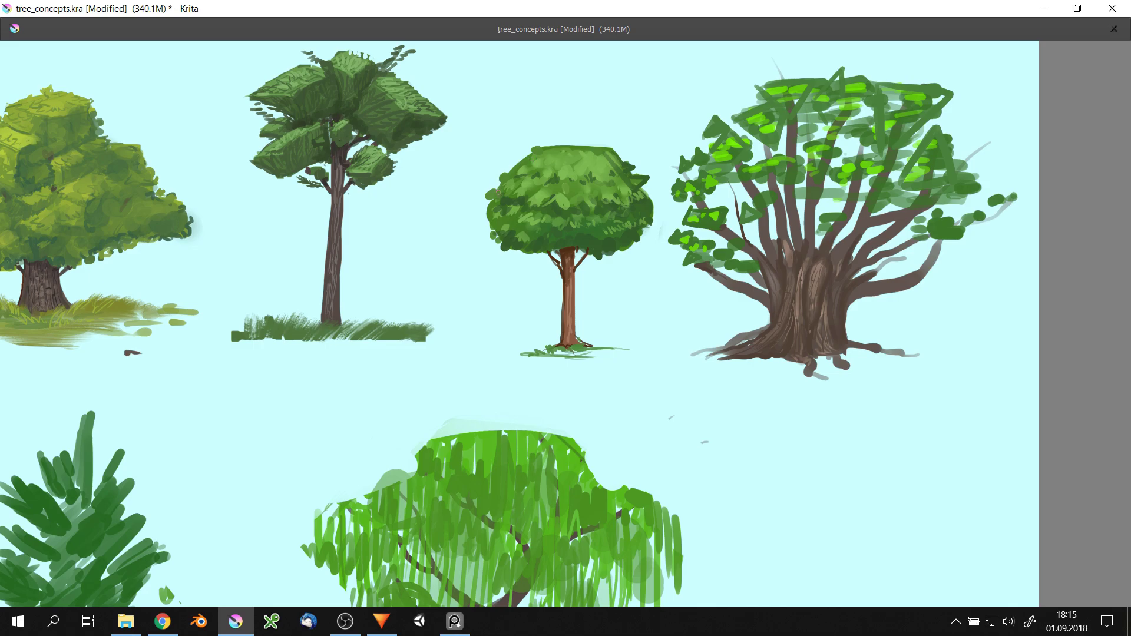
pyautogui.scroll(-1, 495, 192)
pyautogui.scroll(-1, 546, 298)
pyautogui.scroll(2, 546, 298)
pyautogui.rightClick(475, 307)
pyautogui.click(647, 87)
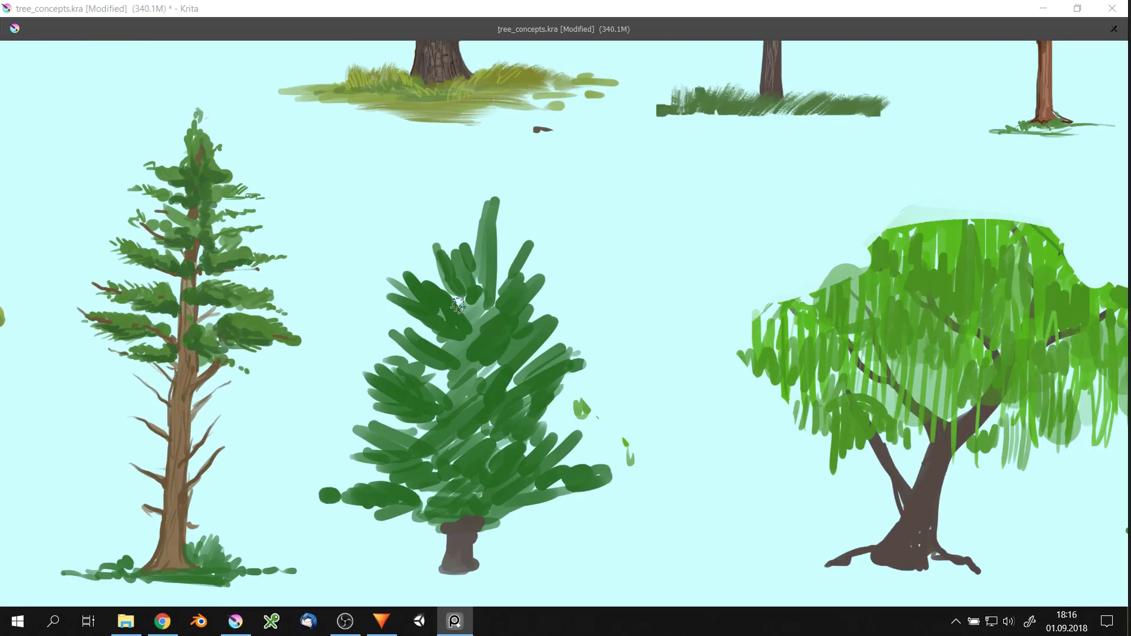
# - Pick a dark green and paint about nine needle strokes over the middle fir
pyautogui.rightClick(509, 259)
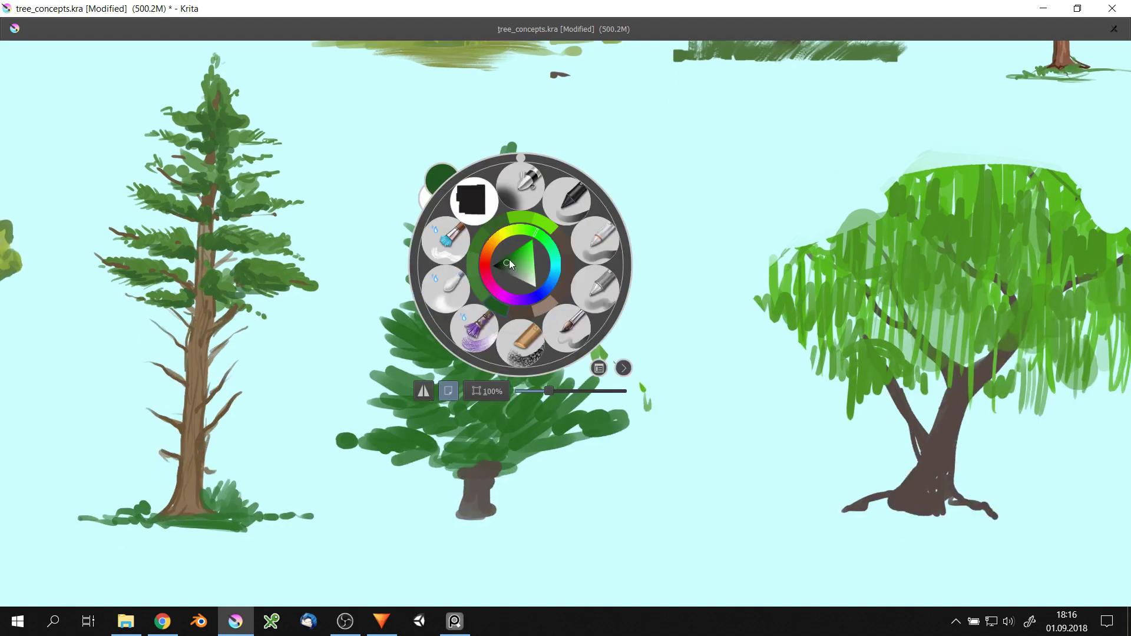
pyautogui.click(509, 259)
pyautogui.moveTo(465, 349); pyautogui.dragTo(434, 370)
pyautogui.moveTo(465, 329); pyautogui.dragTo(427, 377)
pyautogui.moveTo(490, 365); pyautogui.dragTo(442, 396)
pyautogui.moveTo(494, 298)
pyautogui.mouseDown()
pyautogui.moveTo(465, 389)
pyautogui.moveTo(395, 464)
pyautogui.mouseUp()
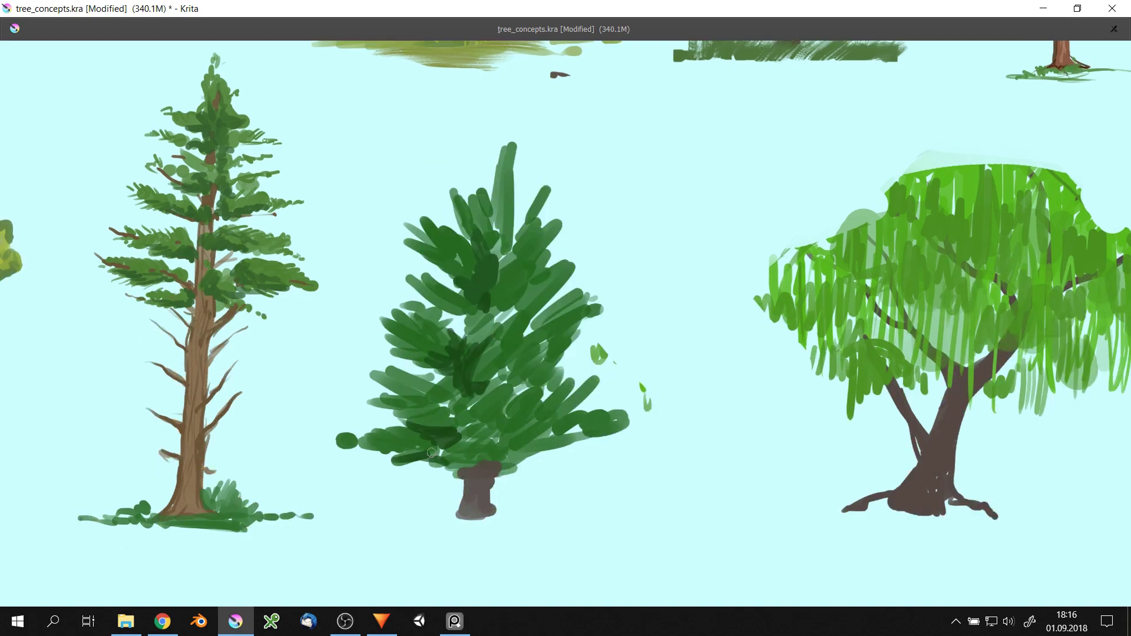
pyautogui.moveTo(453, 443); pyautogui.dragTo(422, 463)
pyautogui.moveTo(527, 427); pyautogui.dragTo(490, 463)
pyautogui.moveTo(545, 368); pyautogui.dragTo(486, 407)
pyautogui.moveTo(518, 308); pyautogui.dragTo(484, 333)
pyautogui.moveTo(511, 250); pyautogui.dragTo(479, 327)
pyautogui.press('-')
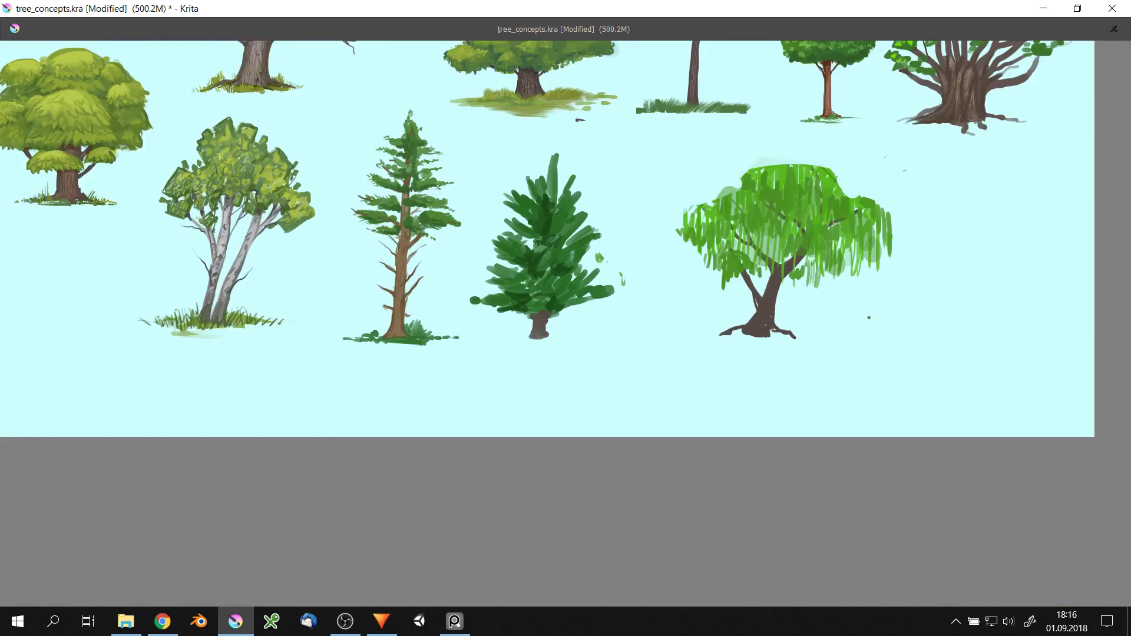
# - Add dark-green leaf clusters to the big tree's right branches and upper-left crown
pyautogui.press('-')
pyautogui.press('+')
pyautogui.press('+')
pyautogui.press('+')
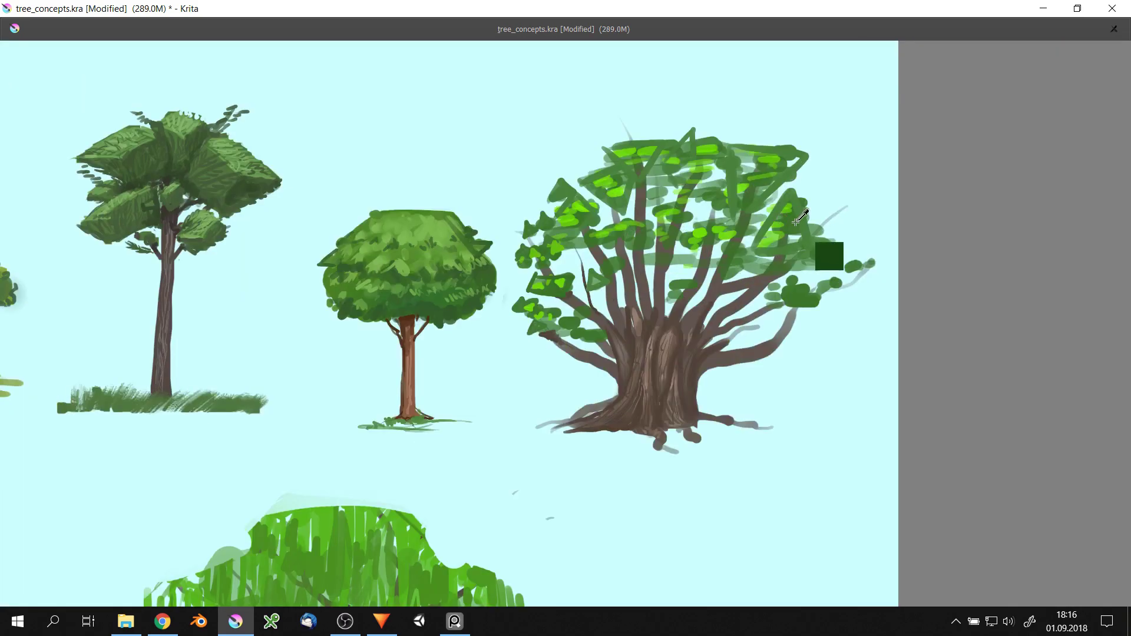
pyautogui.moveTo(681, 289); pyautogui.dragTo(690, 275)
pyautogui.moveTo(778, 298); pyautogui.dragTo(875, 262)
pyautogui.moveTo(810, 227); pyautogui.dragTo(828, 243)
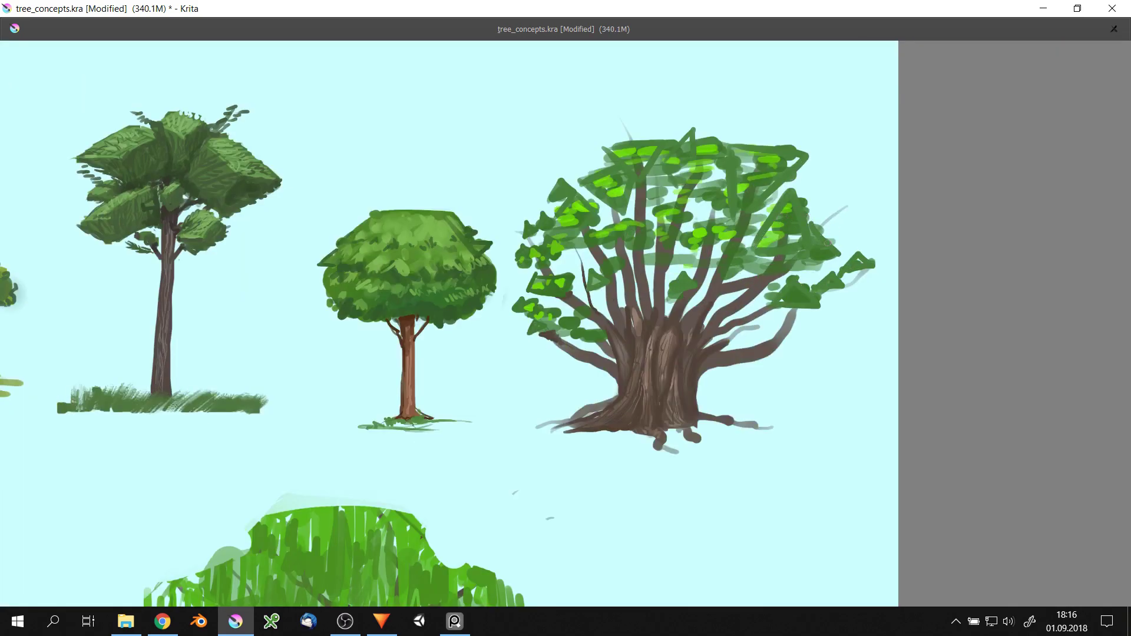
pyautogui.moveTo(559, 172)
pyautogui.mouseDown()
pyautogui.moveTo(591, 165)
pyautogui.moveTo(518, 197)
pyautogui.mouseUp()
# - Paint roots spreading from the big tree's base and grass around it
pyautogui.scroll(-4, 607, 148)
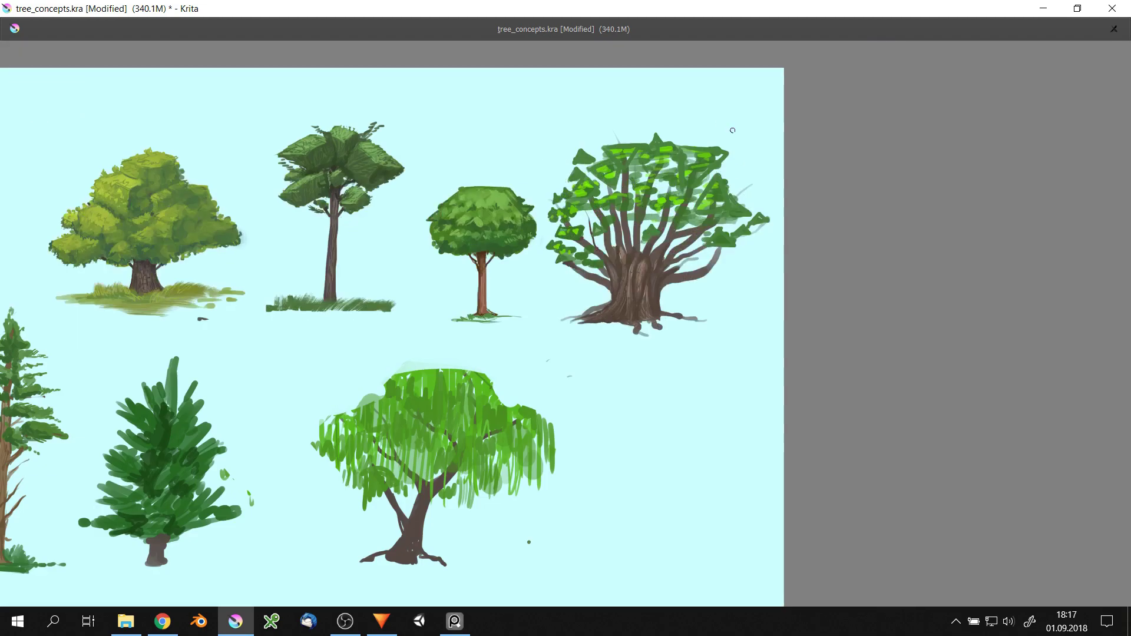
pyautogui.scroll(1, 732, 130)
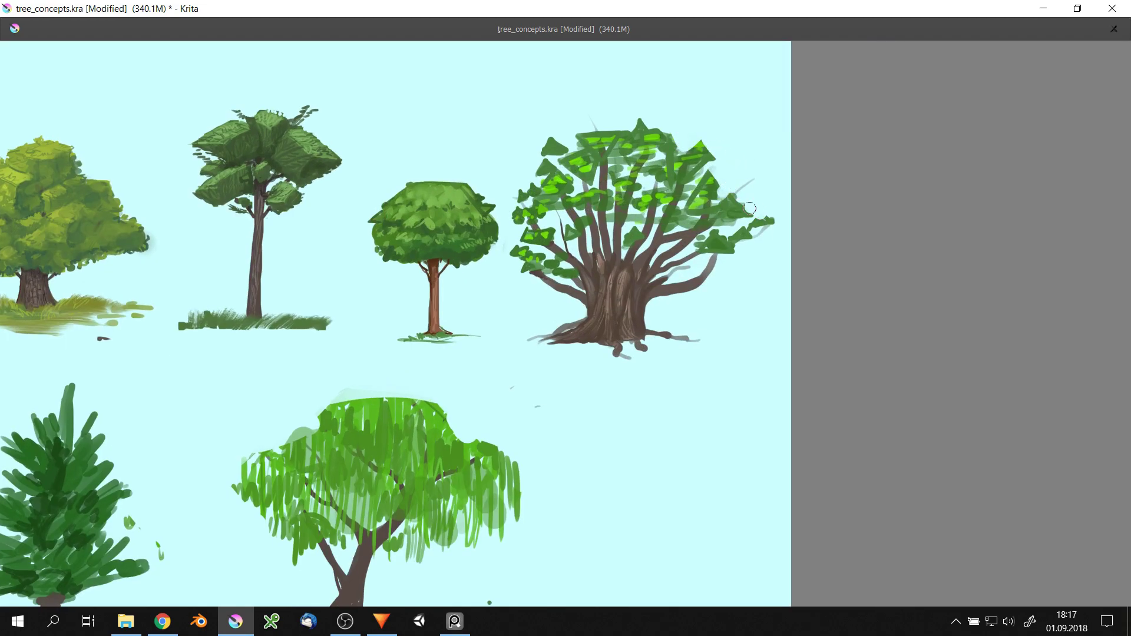
pyautogui.scroll(-5, 750, 208)
pyautogui.scroll(7, 707, 336)
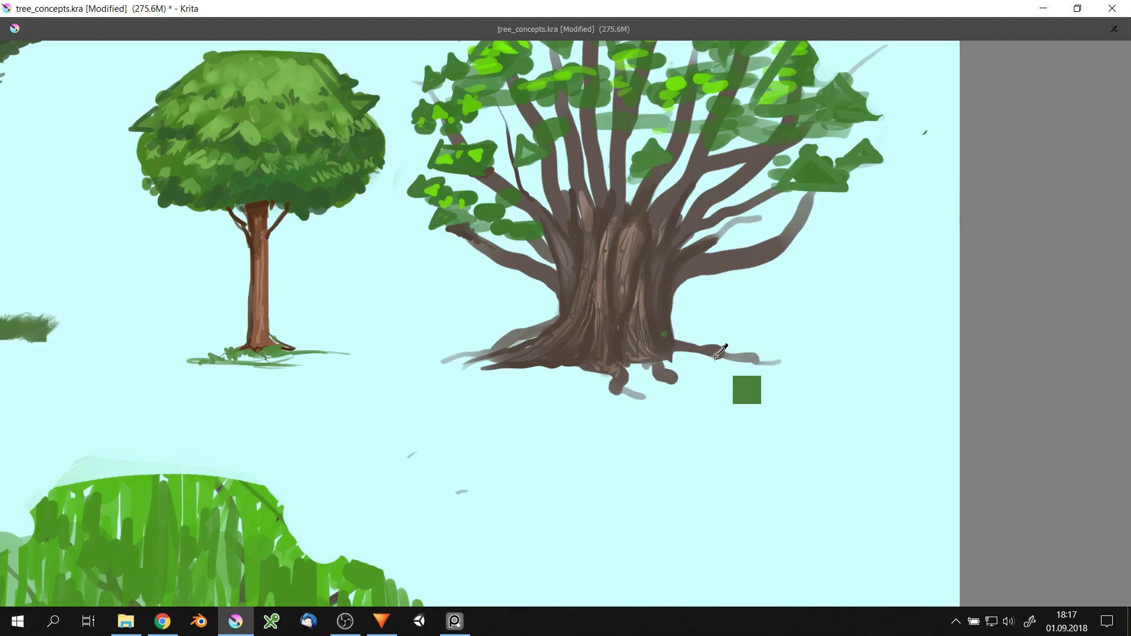
pyautogui.moveTo(677, 333)
pyautogui.mouseDown()
pyautogui.moveTo(783, 362)
pyautogui.moveTo(743, 386)
pyautogui.mouseUp()
pyautogui.moveTo(598, 361)
pyautogui.mouseDown()
pyautogui.moveTo(504, 371)
pyautogui.moveTo(609, 388)
pyautogui.mouseUp()
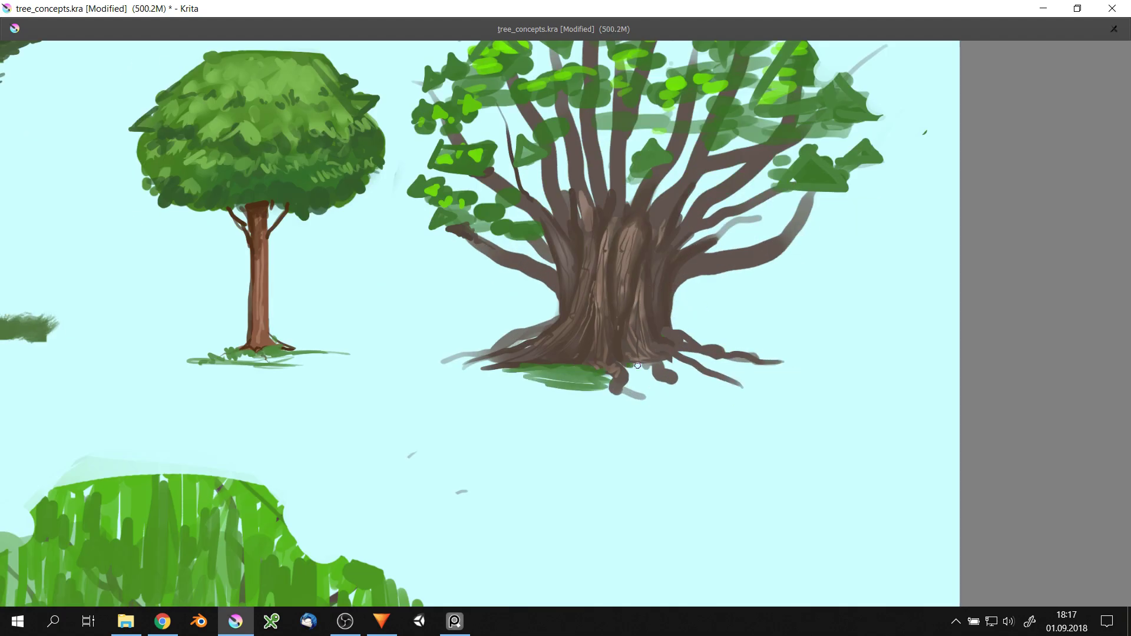
pyautogui.moveTo(471, 354)
pyautogui.mouseDown()
pyautogui.moveTo(463, 333)
pyautogui.moveTo(495, 312)
pyautogui.moveTo(521, 322)
pyautogui.mouseUp()
pyautogui.moveTo(678, 338); pyautogui.dragTo(707, 315)
pyautogui.moveTo(639, 206); pyautogui.dragTo(651, 274)
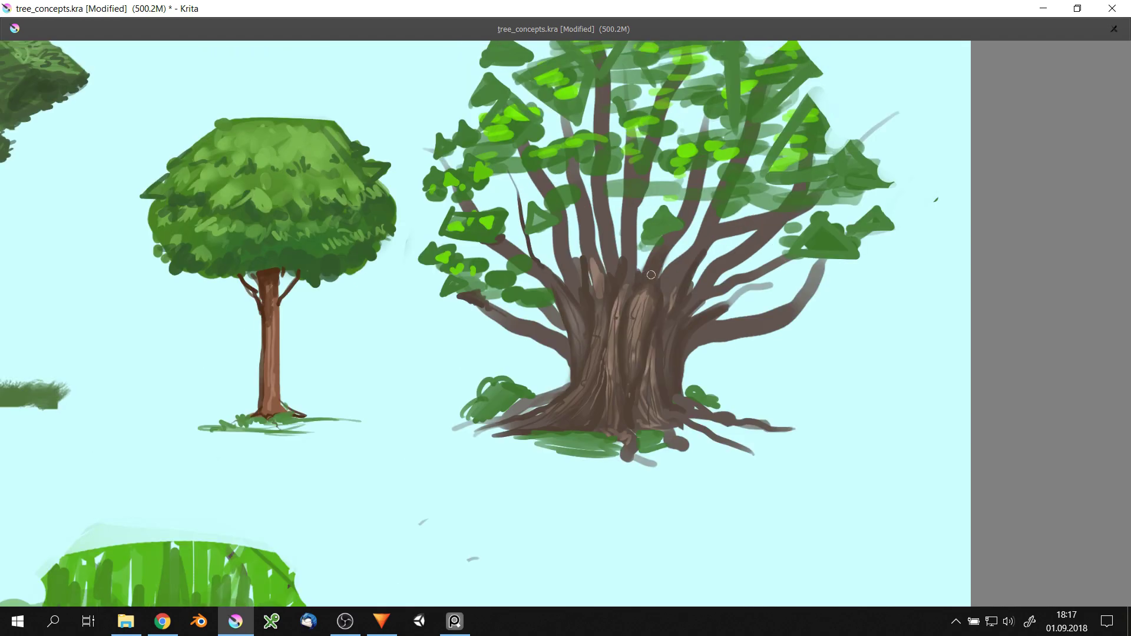
# - Mirror the view and shade the trunk with dark brown strokes, darkening its left edge
pyautogui.rightClick(651, 275)
pyautogui.press('m')
pyautogui.press('m')
pyautogui.scroll(3, 635, 402)
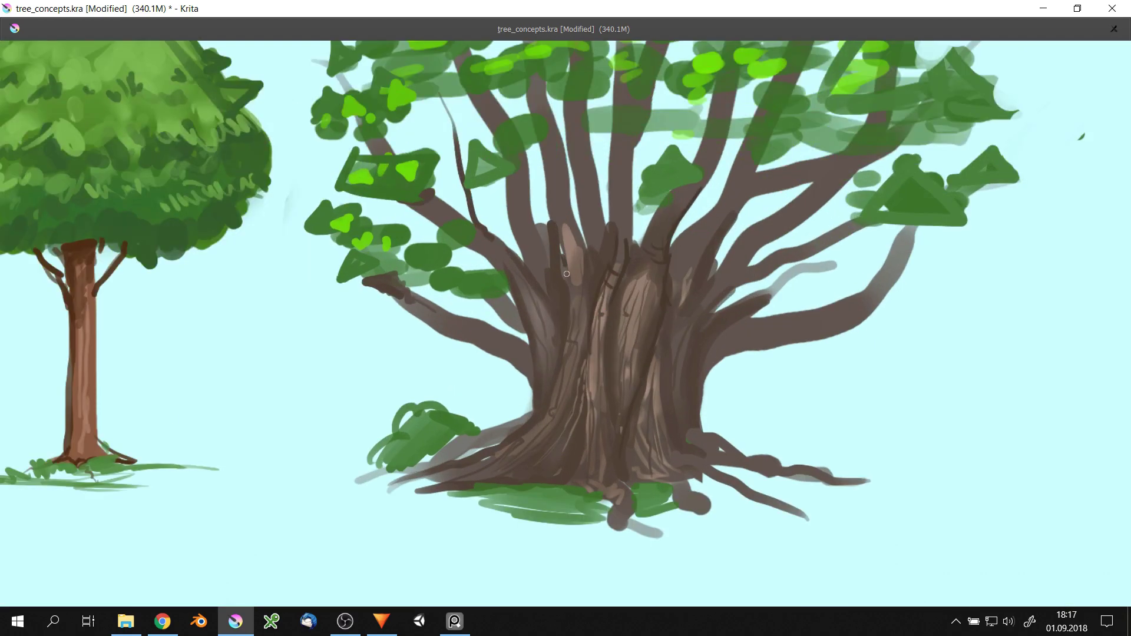
pyautogui.moveTo(563, 346); pyautogui.dragTo(557, 386)
pyautogui.moveTo(533, 306); pyautogui.dragTo(525, 419)
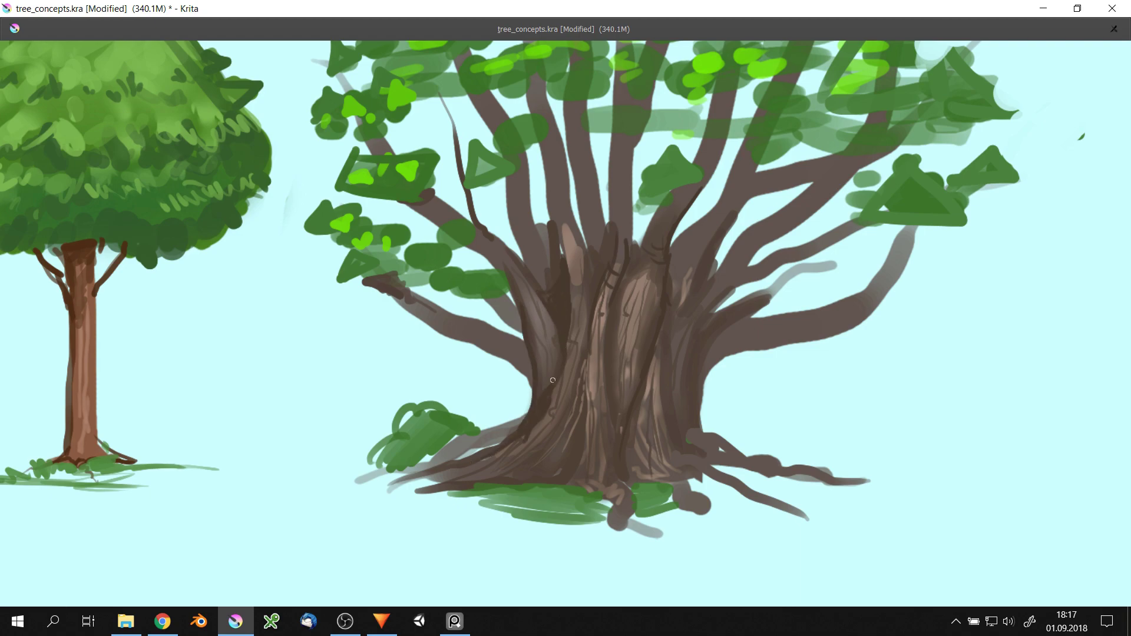
pyautogui.moveTo(685, 310); pyautogui.dragTo(678, 386)
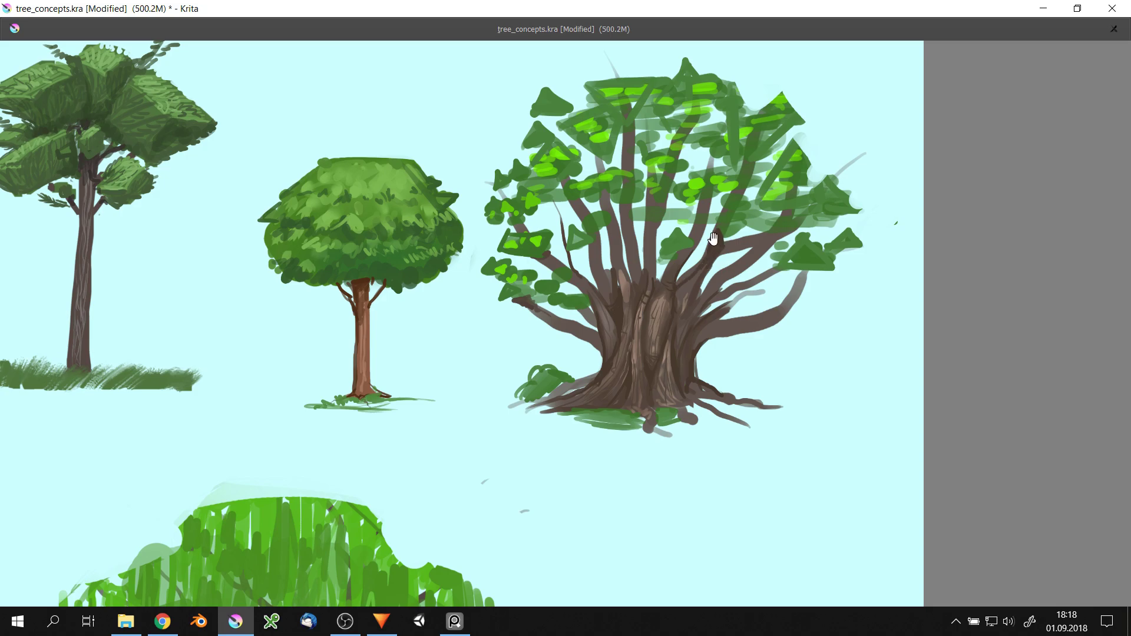
# - Try a dark branch on the big tree's right, then undo the stray stroke
pyautogui.scroll(1, 648, 295)
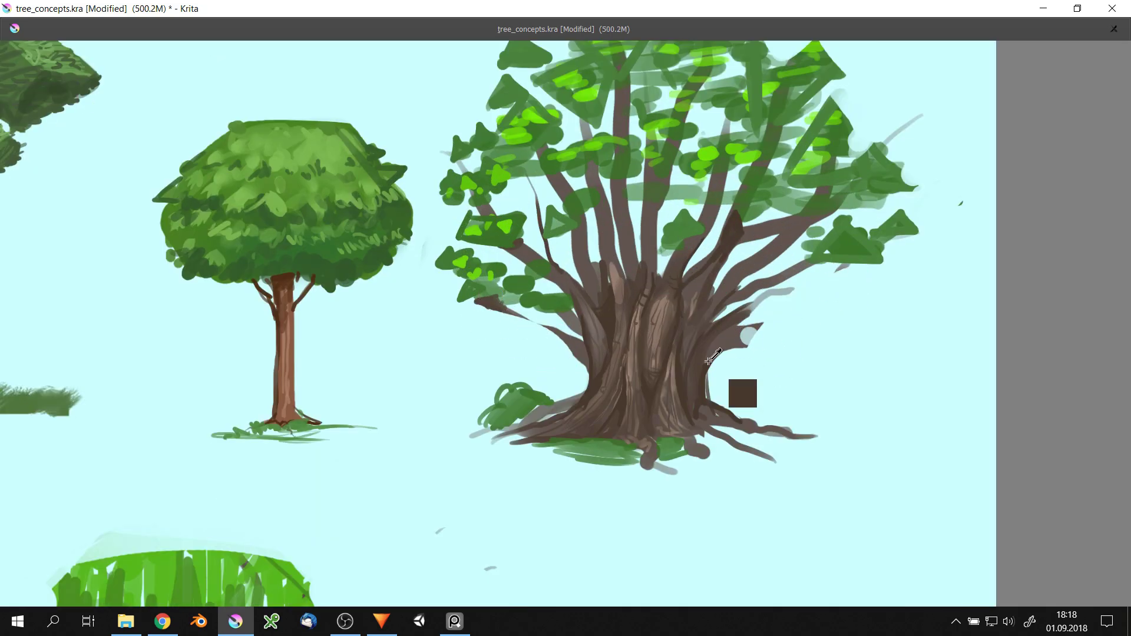
pyautogui.moveTo(736, 350); pyautogui.dragTo(815, 277)
pyautogui.scroll(-2, 839, 248)
pyautogui.hotkey('ctrl', 'z')
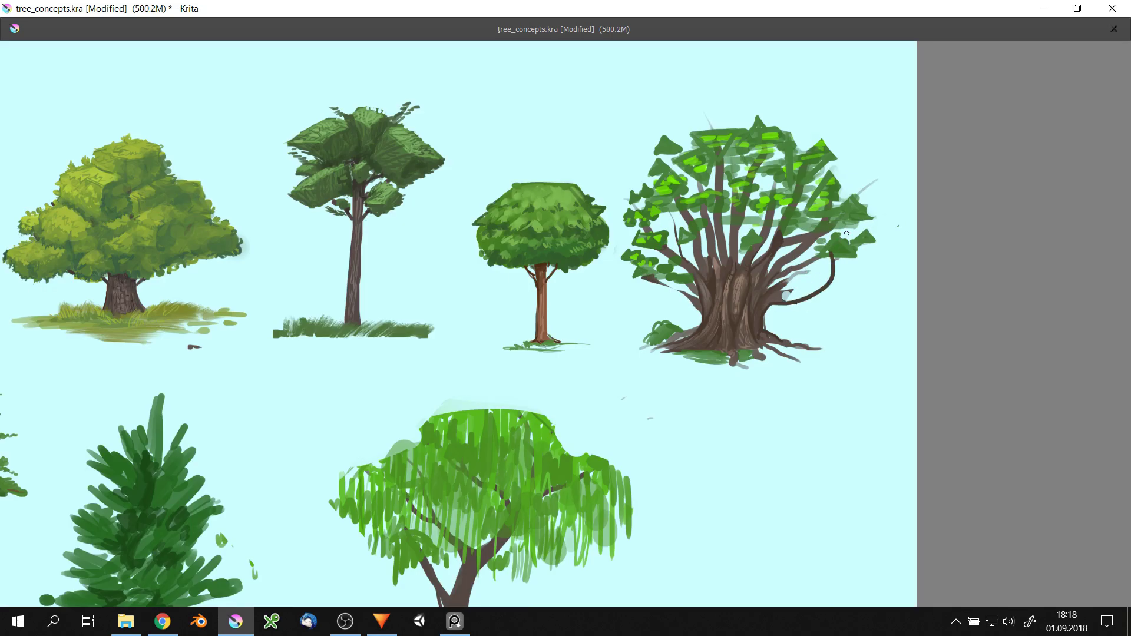
# - Paint thin brown branches running down the big tree
pyautogui.scroll(1, 724, 224)
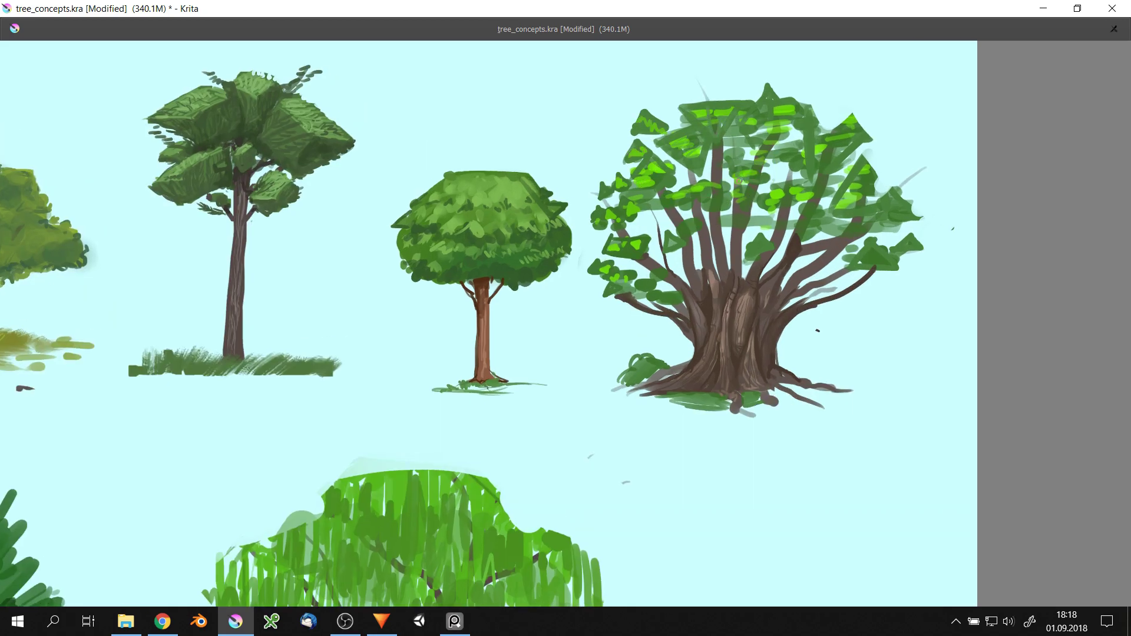
pyautogui.scroll(1, 670, 226)
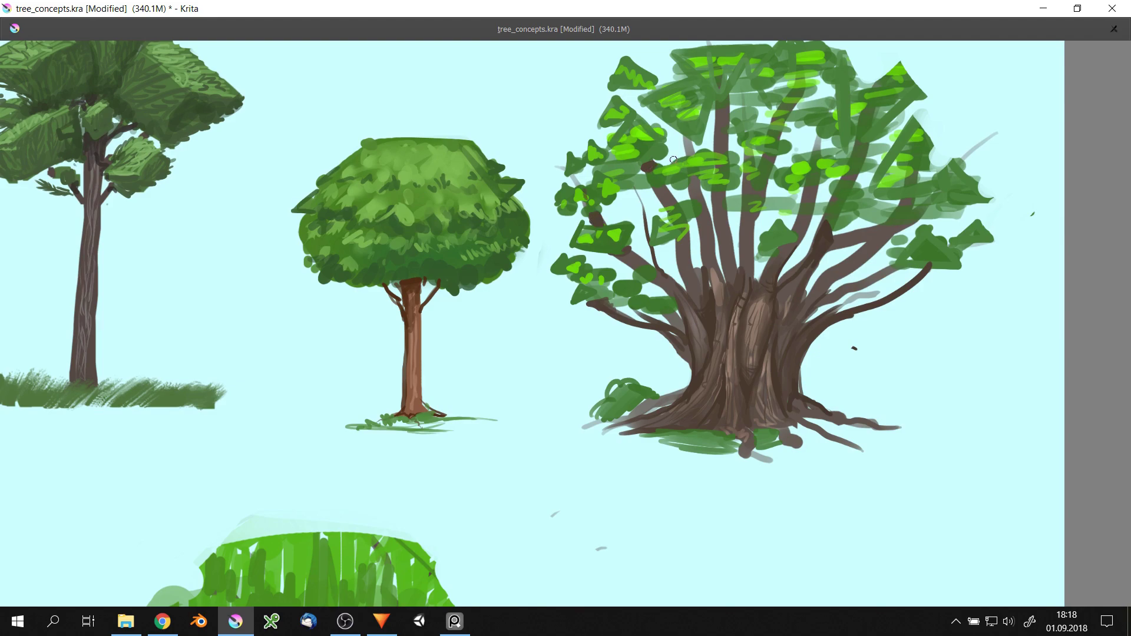
pyautogui.moveTo(626, 257); pyautogui.dragTo(606, 308)
pyautogui.moveTo(607, 243); pyautogui.dragTo(636, 324)
pyautogui.moveTo(709, 236); pyautogui.dragTo(719, 323)
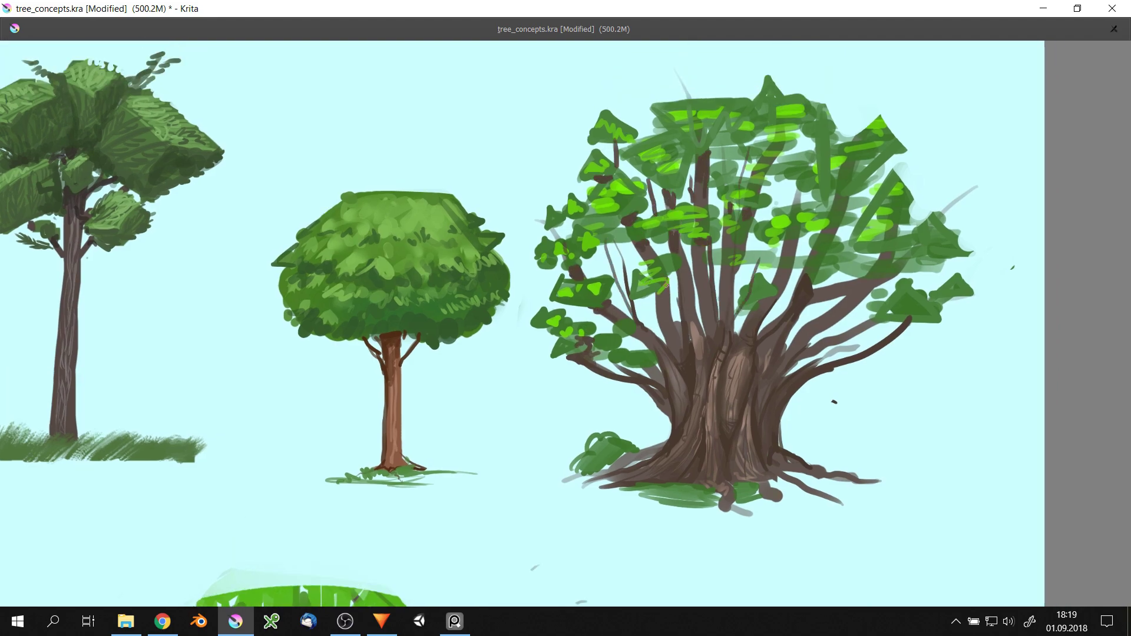
# - Add thin branches reaching into the crown, especially its right side
pyautogui.moveTo(701, 350); pyautogui.dragTo(686, 256)
pyautogui.moveTo(760, 332); pyautogui.dragTo(801, 187)
pyautogui.moveTo(757, 286); pyautogui.dragTo(786, 162)
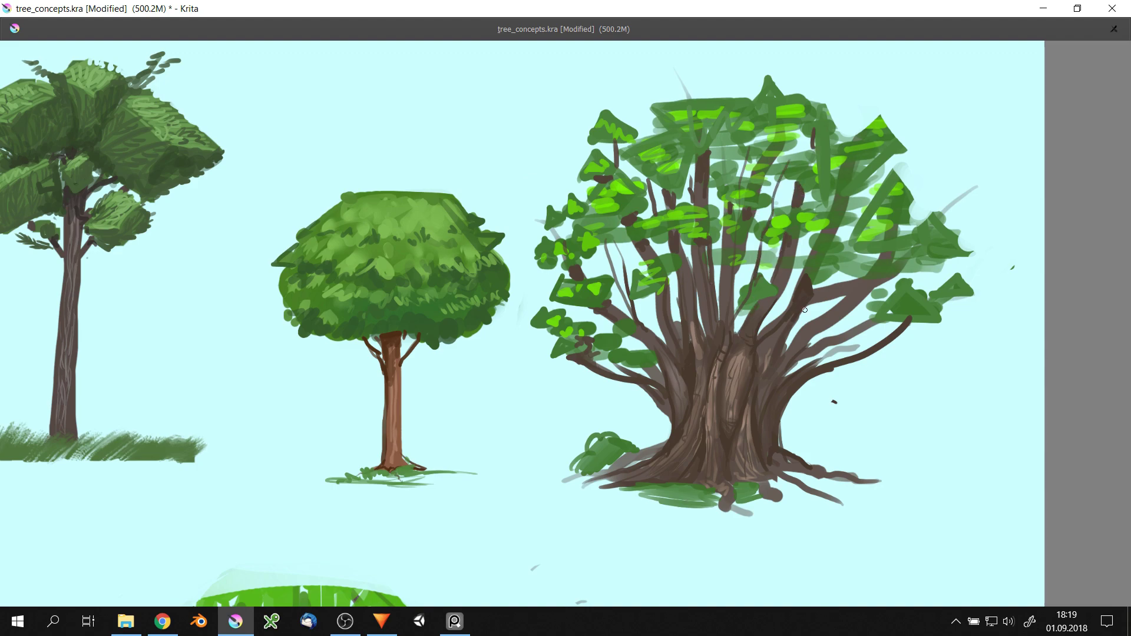
pyautogui.moveTo(873, 183); pyautogui.dragTo(860, 215)
pyautogui.moveTo(799, 314); pyautogui.dragTo(857, 230)
pyautogui.moveTo(801, 356); pyautogui.dragTo(883, 280)
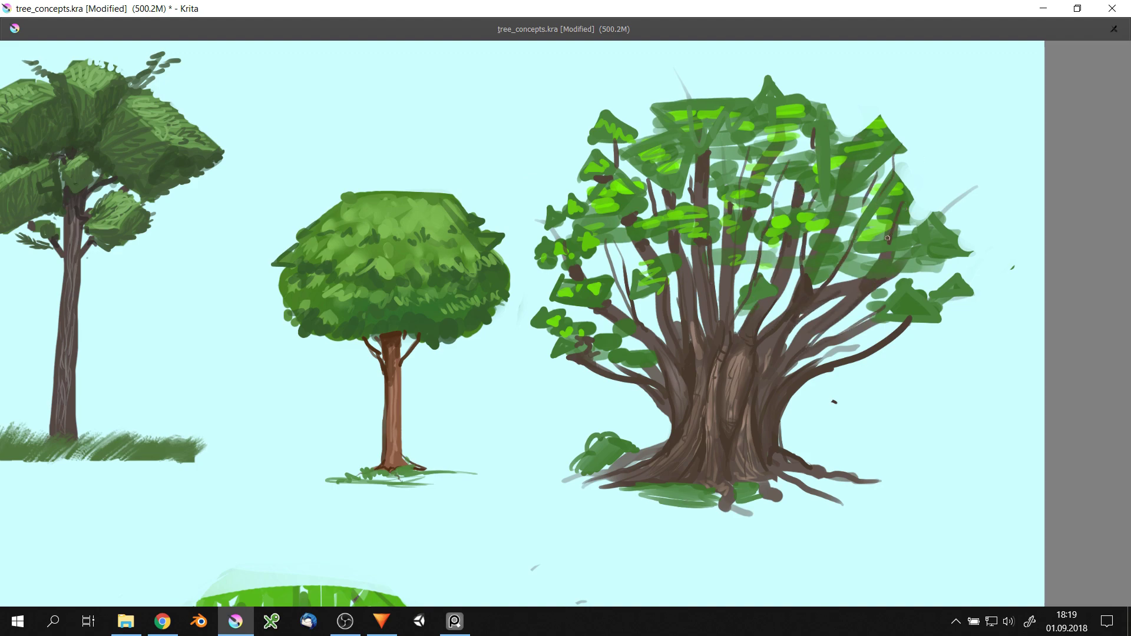
pyautogui.scroll(-3, 827, 257)
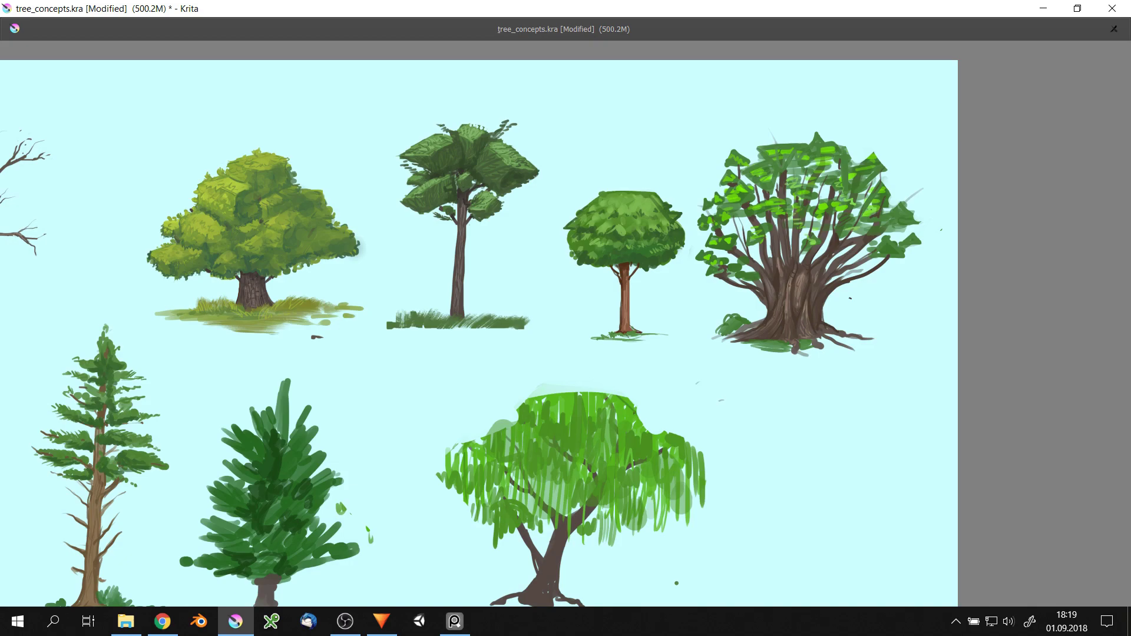
# - Paint drooping strands on the willow's left edge and a curved canopy outline on top
pyautogui.scroll(-4, 565, 318)
pyautogui.scroll(6, 732, 328)
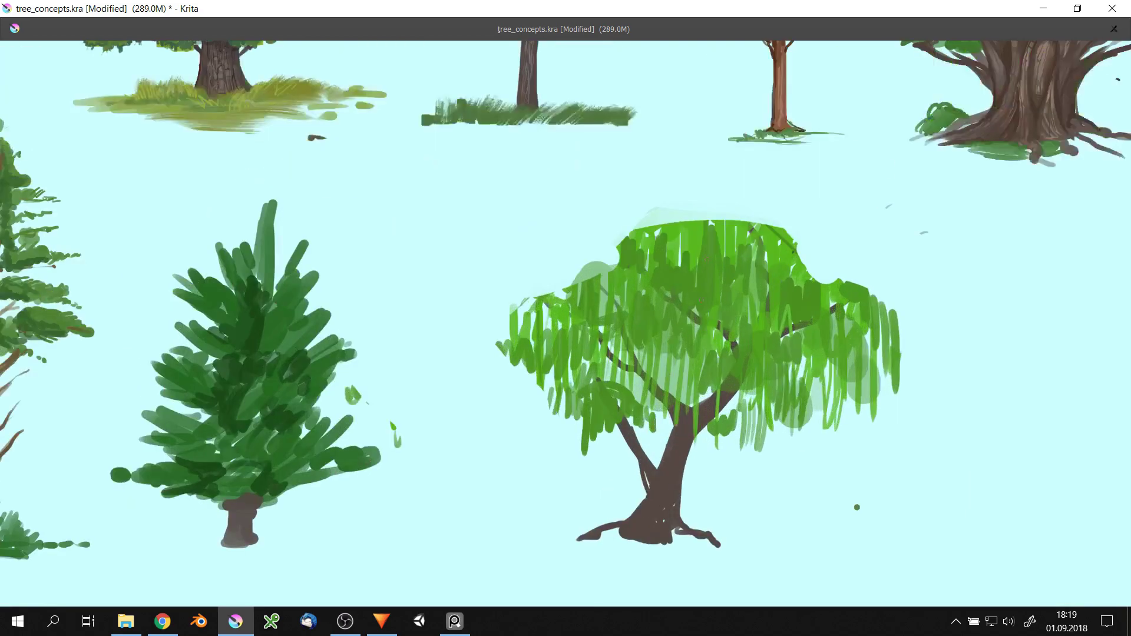
pyautogui.scroll(-4, 820, 273)
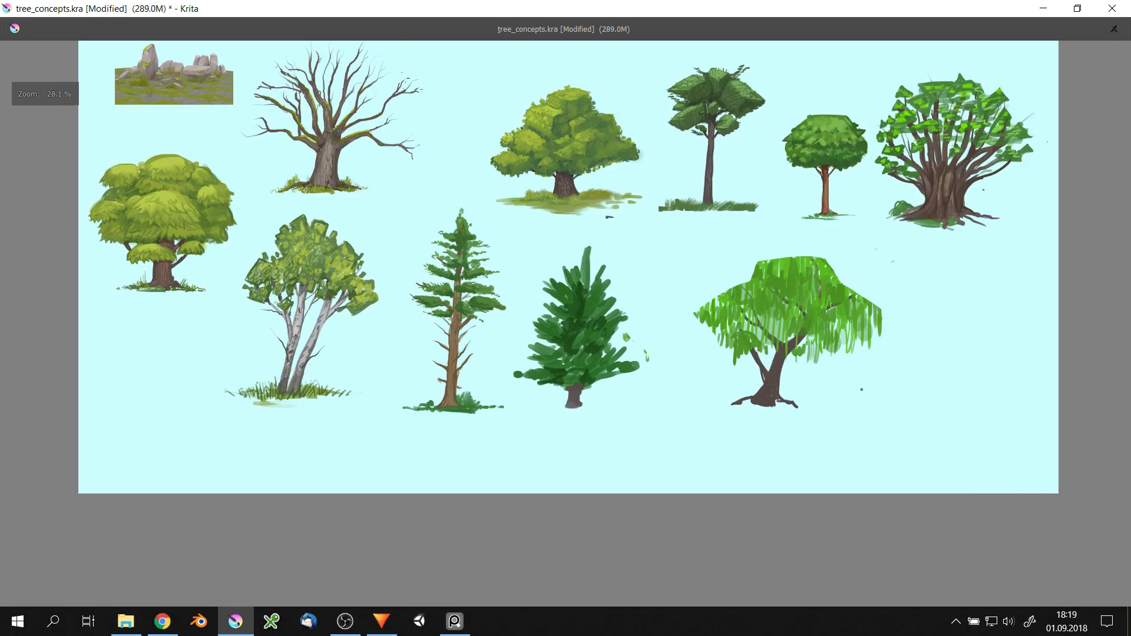
pyautogui.scroll(3, 820, 272)
pyautogui.moveTo(677, 306)
pyautogui.mouseDown()
pyautogui.moveTo(679, 362)
pyautogui.moveTo(698, 356)
pyautogui.mouseUp()
pyautogui.moveTo(674, 309); pyautogui.dragTo(854, 226)
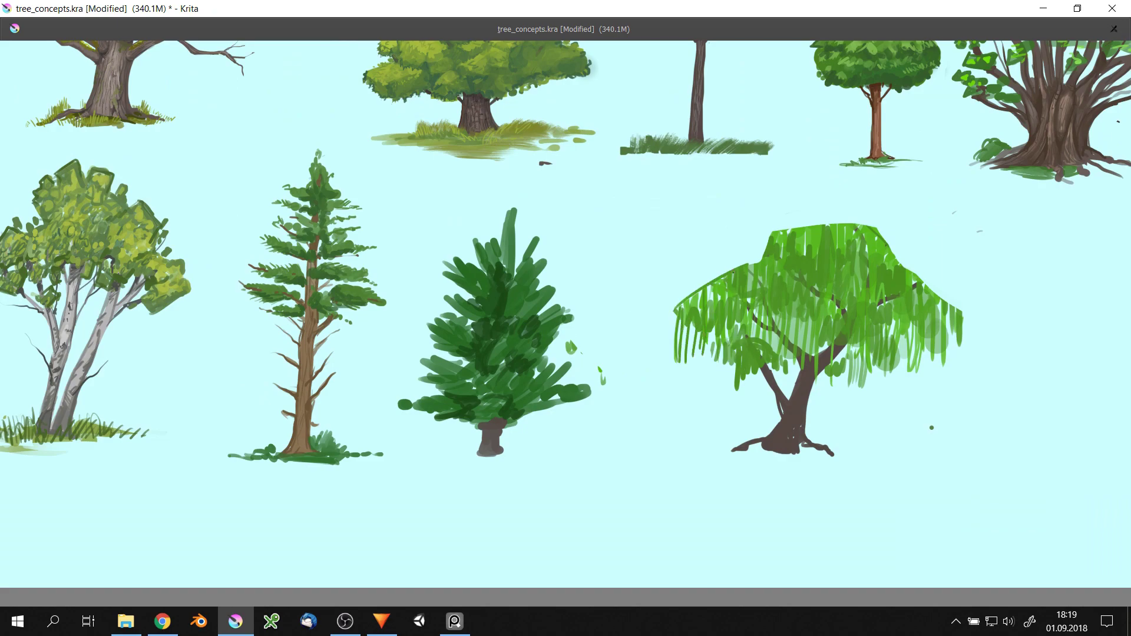
pyautogui.moveTo(726, 361); pyautogui.dragTo(726, 396)
pyautogui.moveTo(741, 368)
pyautogui.mouseDown()
pyautogui.moveTo(743, 415)
pyautogui.moveTo(737, 406)
pyautogui.mouseUp()
# - Add drooping green strands across the willow, reshaping its right edge and covering stray blobs
pyautogui.moveTo(777, 358); pyautogui.dragTo(777, 381)
pyautogui.moveTo(839, 352); pyautogui.dragTo(849, 406)
pyautogui.moveTo(857, 353); pyautogui.dragTo(863, 400)
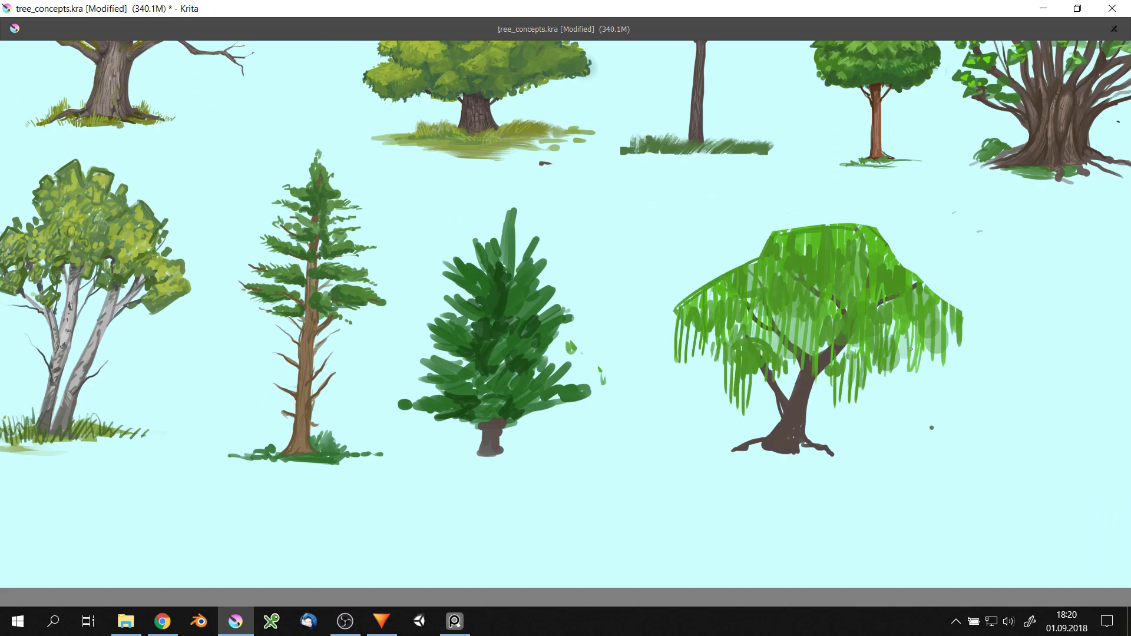
pyautogui.moveTo(907, 341); pyautogui.dragTo(945, 374)
pyautogui.moveTo(942, 312); pyautogui.dragTo(946, 360)
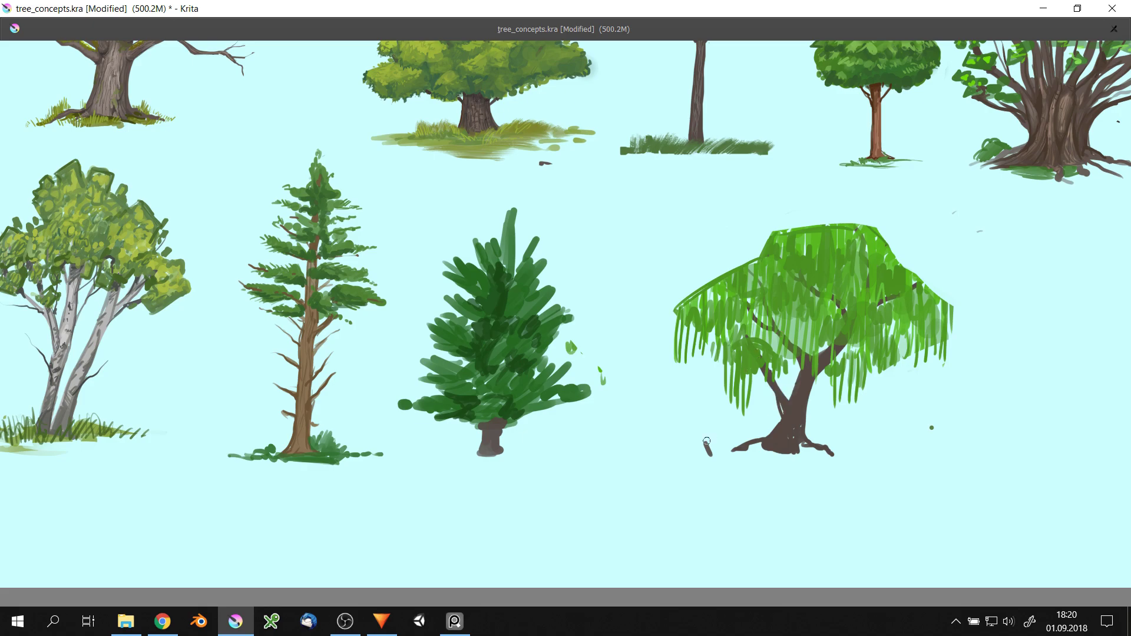
# - Paint a strip of grass along the willow's base
pyautogui.moveTo(706, 448); pyautogui.dragTo(868, 441)
pyautogui.scroll(-3, 668, 227)
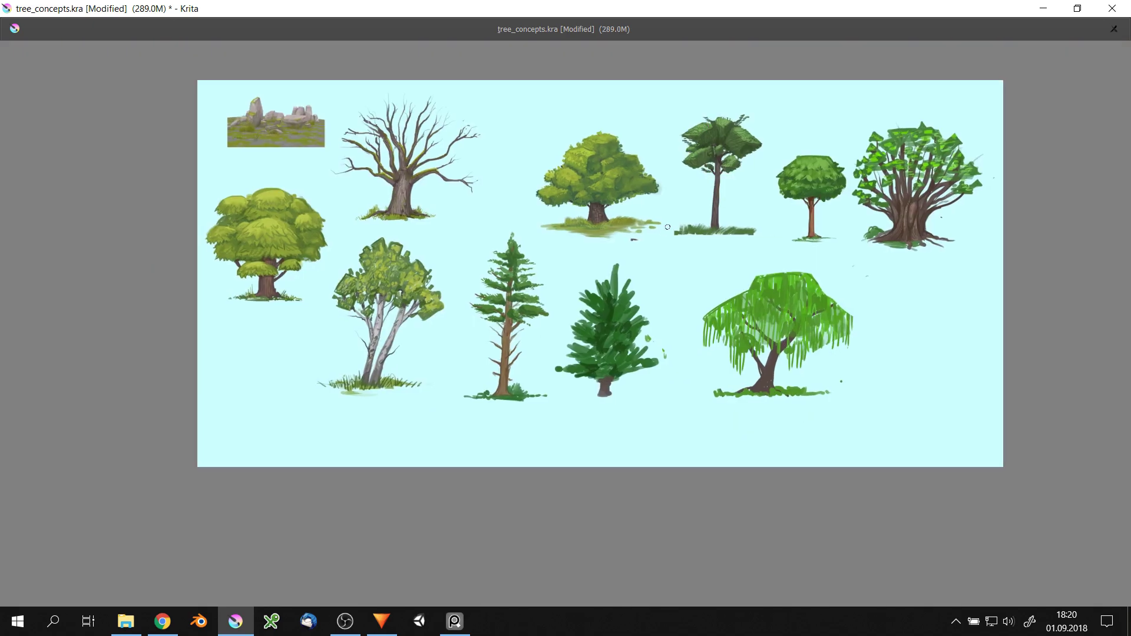
pyautogui.scroll(3, 613, 330)
# - Paint dark fronds along the spruce's left side
pyautogui.scroll(3, 613, 330)
pyautogui.moveTo(476, 258); pyautogui.dragTo(513, 298)
pyautogui.moveTo(515, 302); pyautogui.dragTo(553, 303)
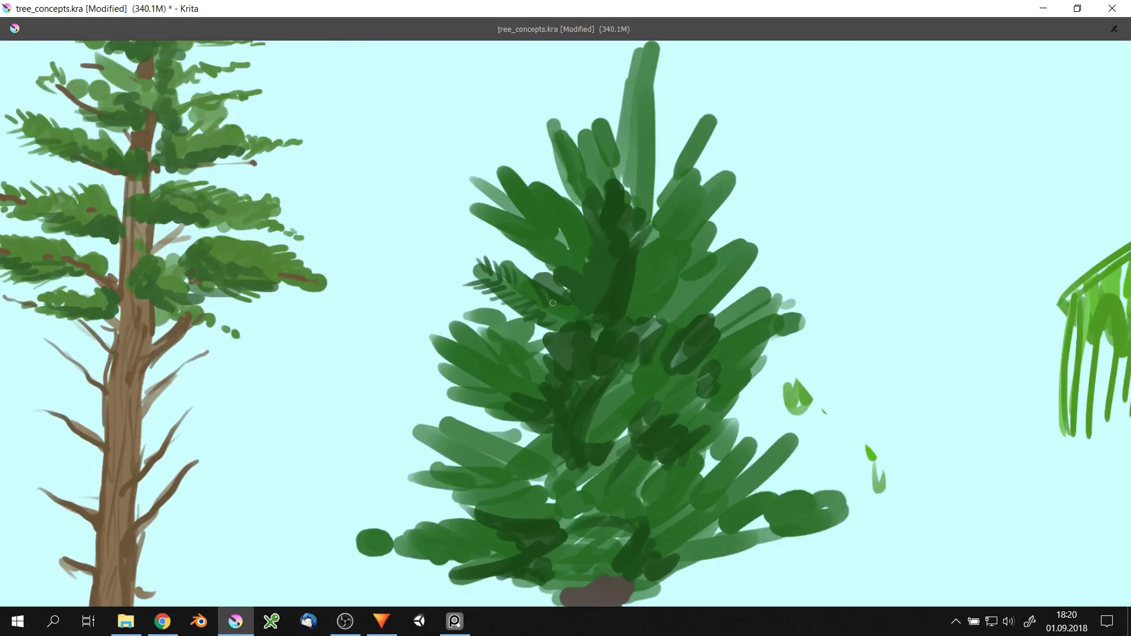
pyautogui.scroll(-1, 553, 303)
pyautogui.moveTo(476, 259); pyautogui.dragTo(512, 274)
pyautogui.moveTo(477, 232)
pyautogui.mouseDown()
pyautogui.moveTo(533, 283)
pyautogui.moveTo(557, 281)
pyautogui.mouseUp()
pyautogui.scroll(-2, 556, 282)
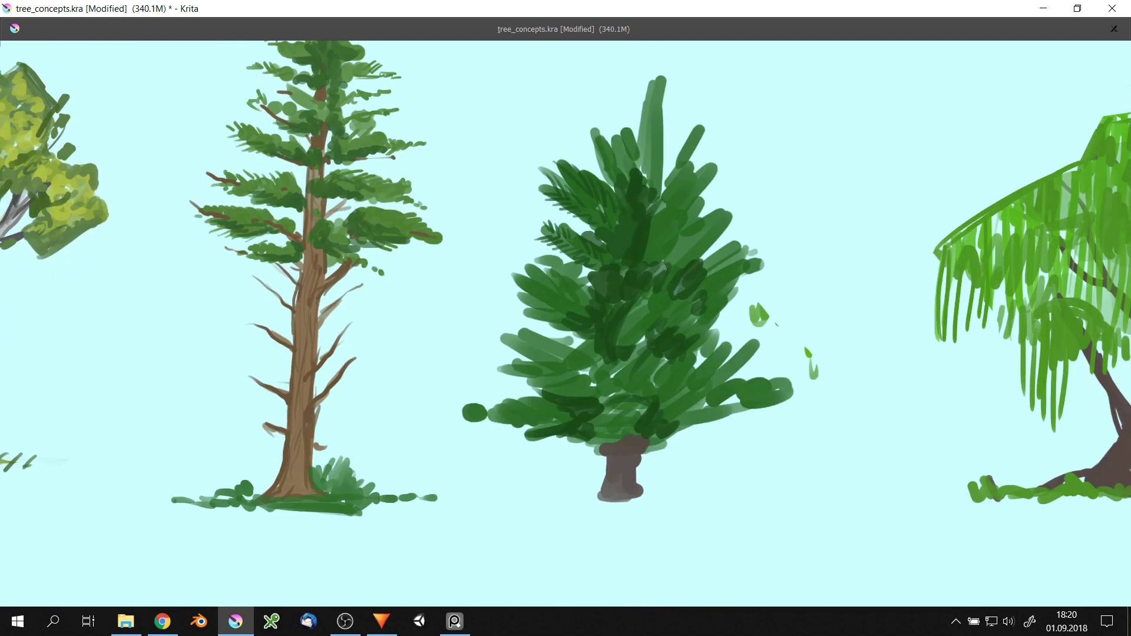
# - Add fronds to the spruce's upper right and lower-left branches, plus flared roots at the trunk
pyautogui.moveTo(679, 241); pyautogui.dragTo(730, 206)
pyautogui.moveTo(513, 271); pyautogui.dragTo(574, 306)
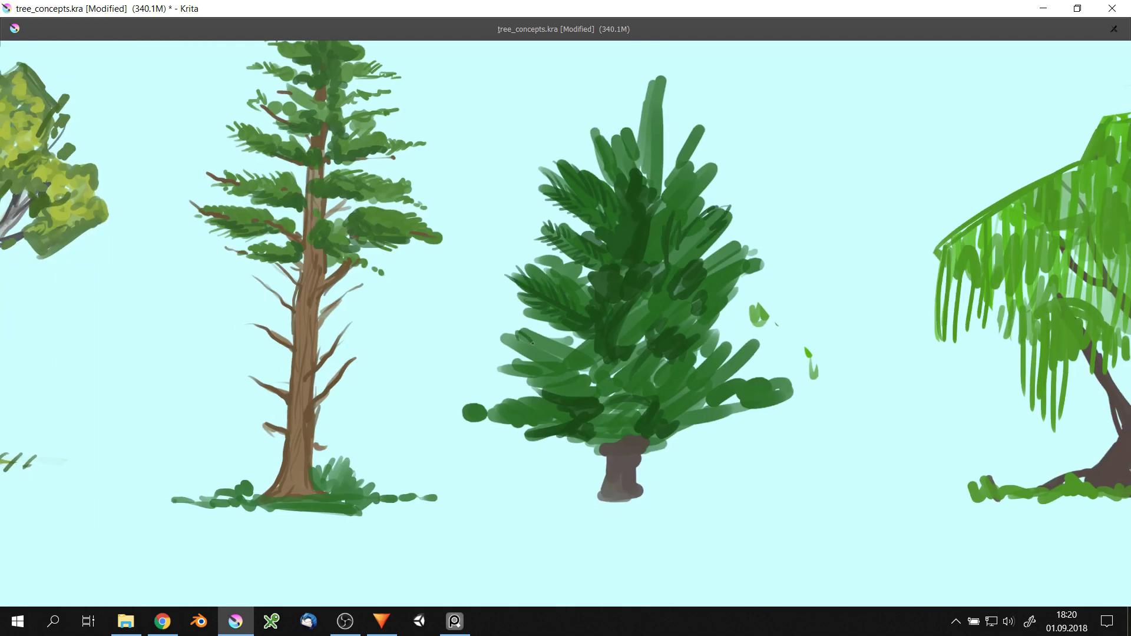
pyautogui.moveTo(532, 343); pyautogui.dragTo(488, 339)
pyautogui.moveTo(504, 350); pyautogui.dragTo(582, 356)
pyautogui.scroll(-1, 549, 268)
pyautogui.scroll(-1, 660, 286)
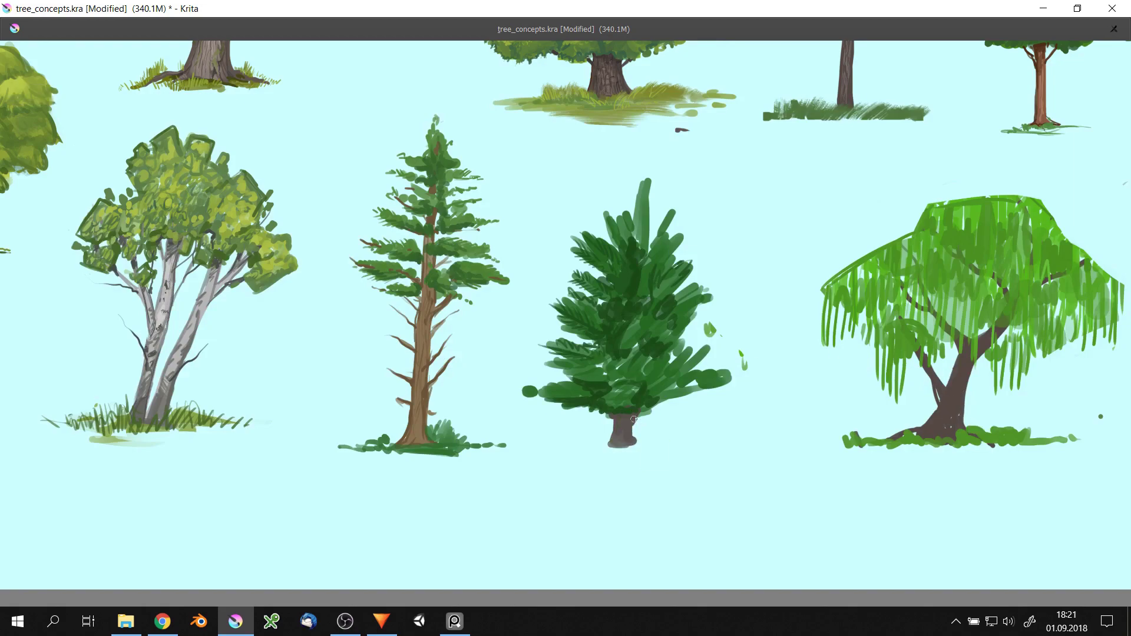
pyautogui.moveTo(634, 419); pyautogui.dragTo(651, 445)
pyautogui.moveTo(619, 415); pyautogui.dragTo(599, 446)
# - Paint out the spruce's ragged left fronds and the stray green blob beside it
pyautogui.moveTo(583, 233); pyautogui.dragTo(545, 318)
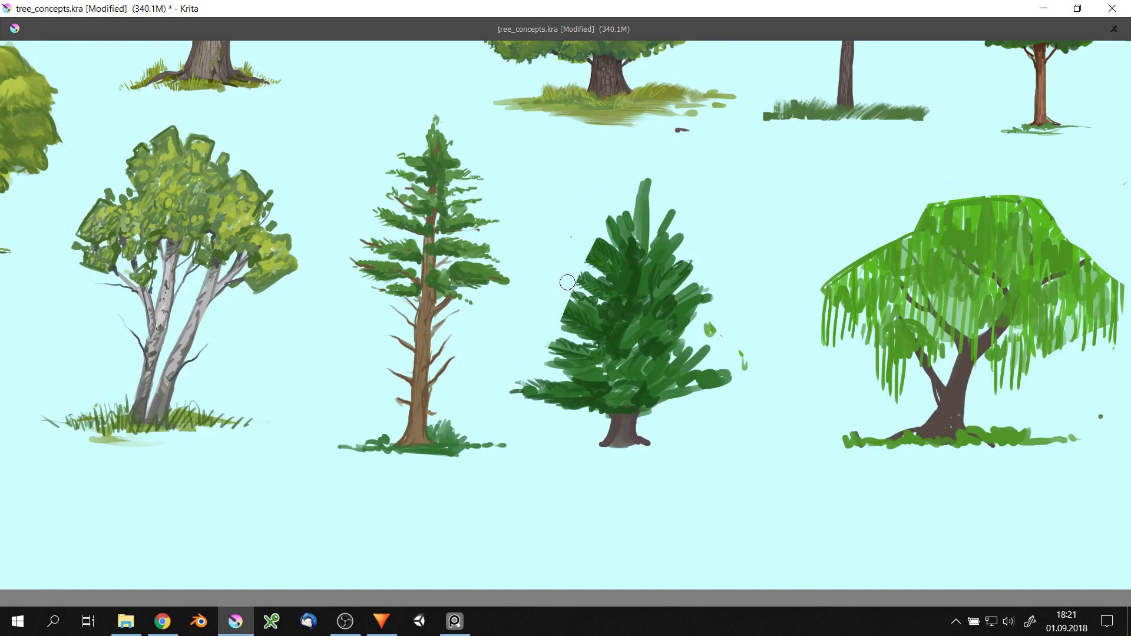
pyautogui.moveTo(716, 289); pyautogui.dragTo(743, 362)
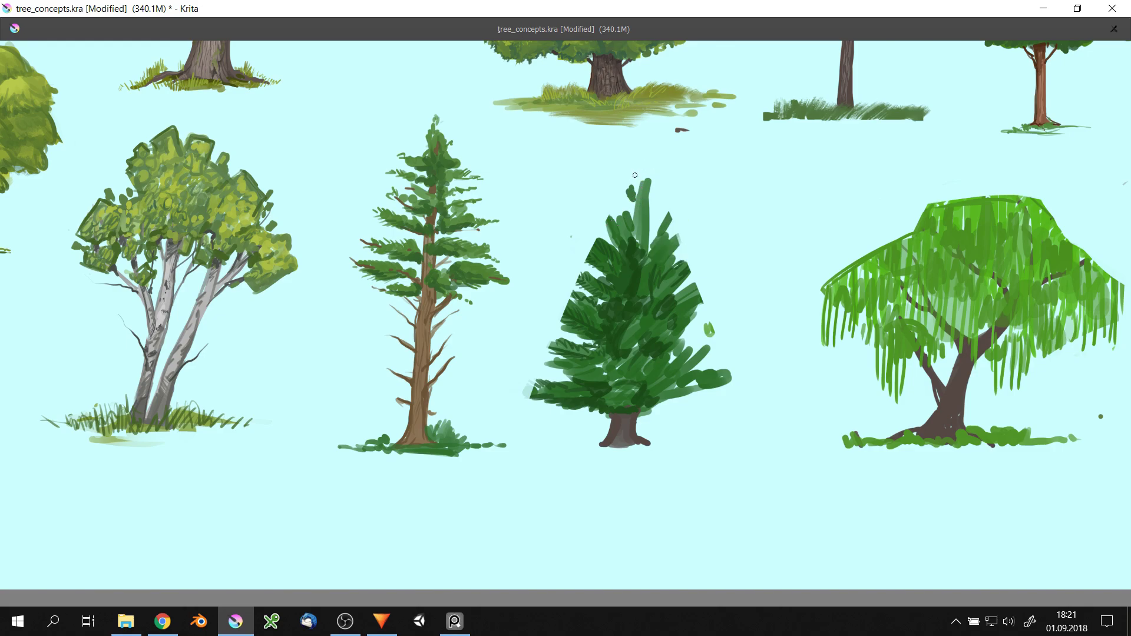
pyautogui.moveTo(666, 307); pyautogui.dragTo(643, 333)
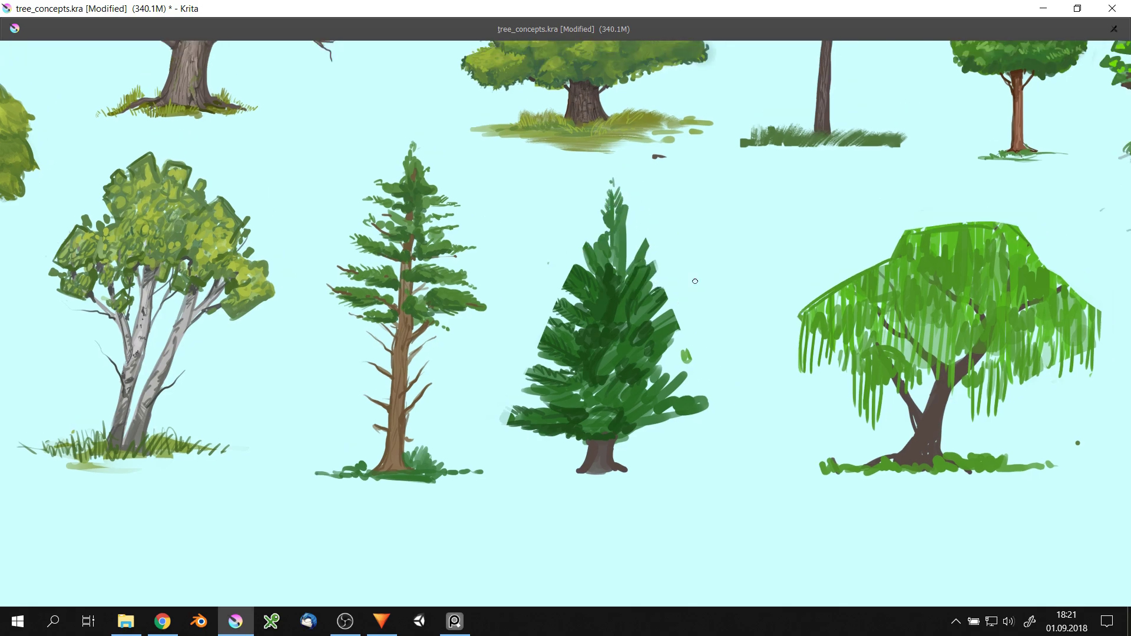
# - Sketch a small trial vase shape, then clear it from the canvas
pyautogui.moveTo(708, 216); pyautogui.dragTo(716, 292)
pyautogui.scroll(2, 716, 292)
pyautogui.moveTo(710, 183); pyautogui.dragTo(716, 310)
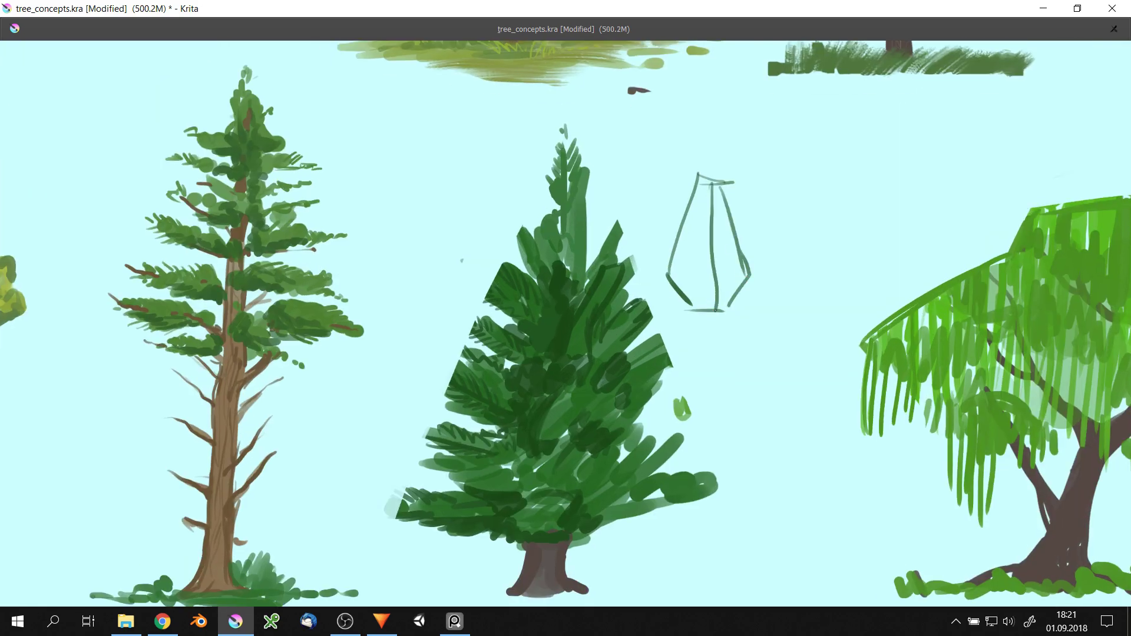
pyautogui.moveTo(680, 254); pyautogui.dragTo(705, 280)
pyautogui.moveTo(695, 223); pyautogui.dragTo(709, 259)
pyautogui.moveTo(737, 333); pyautogui.dragTo(714, 248)
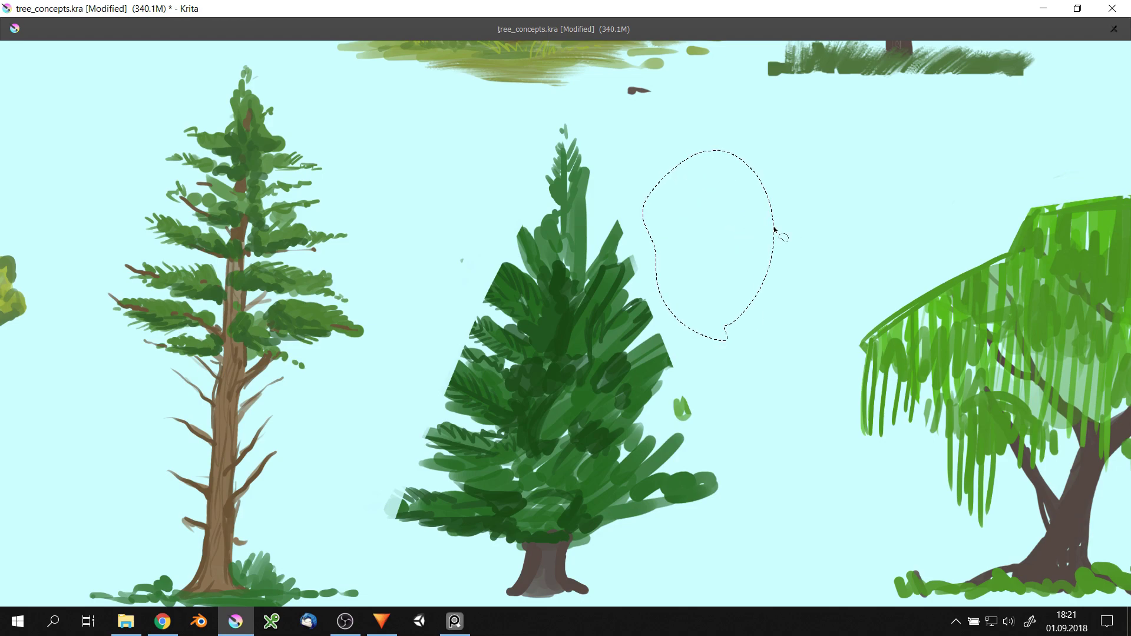
# - Darken the fronds near the spruce's top with dark green strokes
pyautogui.moveTo(517, 223)
pyautogui.mouseDown()
pyautogui.moveTo(533, 260)
pyautogui.moveTo(586, 177)
pyautogui.mouseUp()
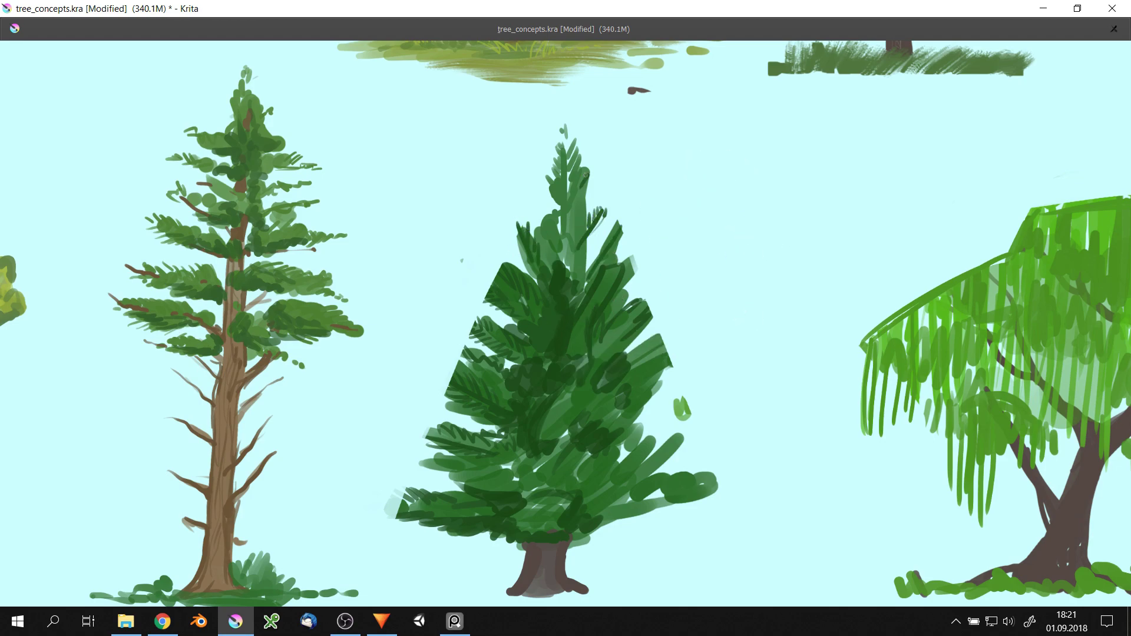
pyautogui.moveTo(576, 247); pyautogui.dragTo(583, 170)
pyautogui.scroll(-2, 626, 289)
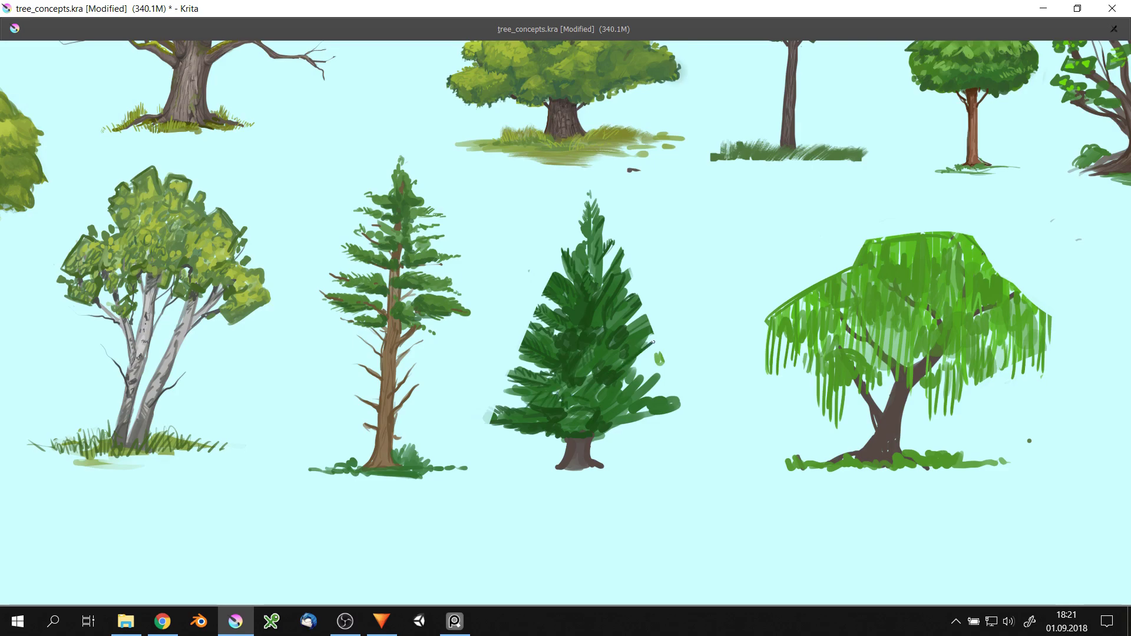
# - Add dark green fronds to the spruce's lower right
pyautogui.moveTo(624, 356)
pyautogui.mouseDown()
pyautogui.moveTo(678, 401)
pyautogui.moveTo(594, 439)
pyautogui.mouseUp()
pyautogui.scroll(-5, 589, 429)
pyautogui.scroll(3, 648, 330)
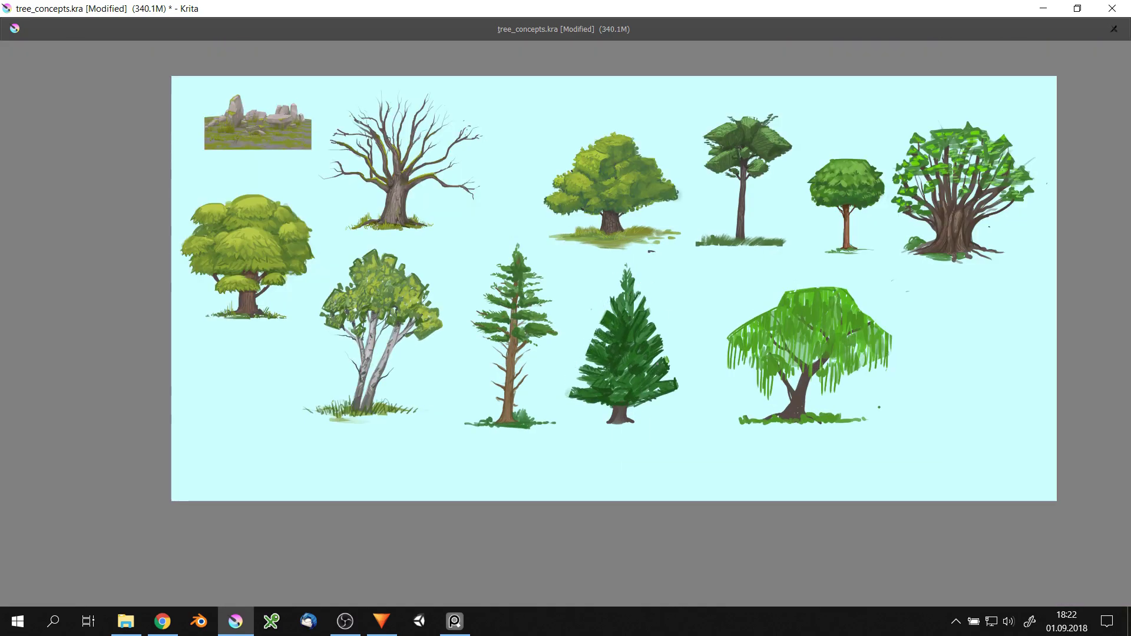
pyautogui.scroll(-2, 671, 292)
pyautogui.scroll(3, 671, 292)
# - Sample a green from the painting and brush a ground stroke left of the spruce trunk
pyautogui.keyDown('ctrl'); pyautogui.click(551, 209); pyautogui.keyUp('ctrl')
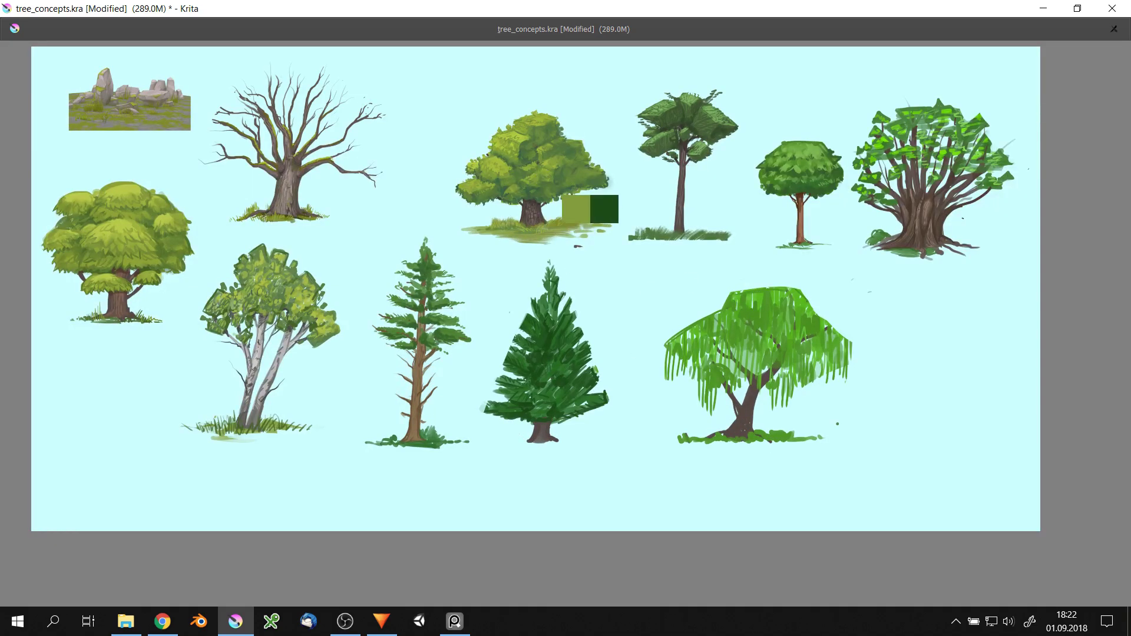
pyautogui.moveTo(516, 439); pyautogui.dragTo(524, 433)
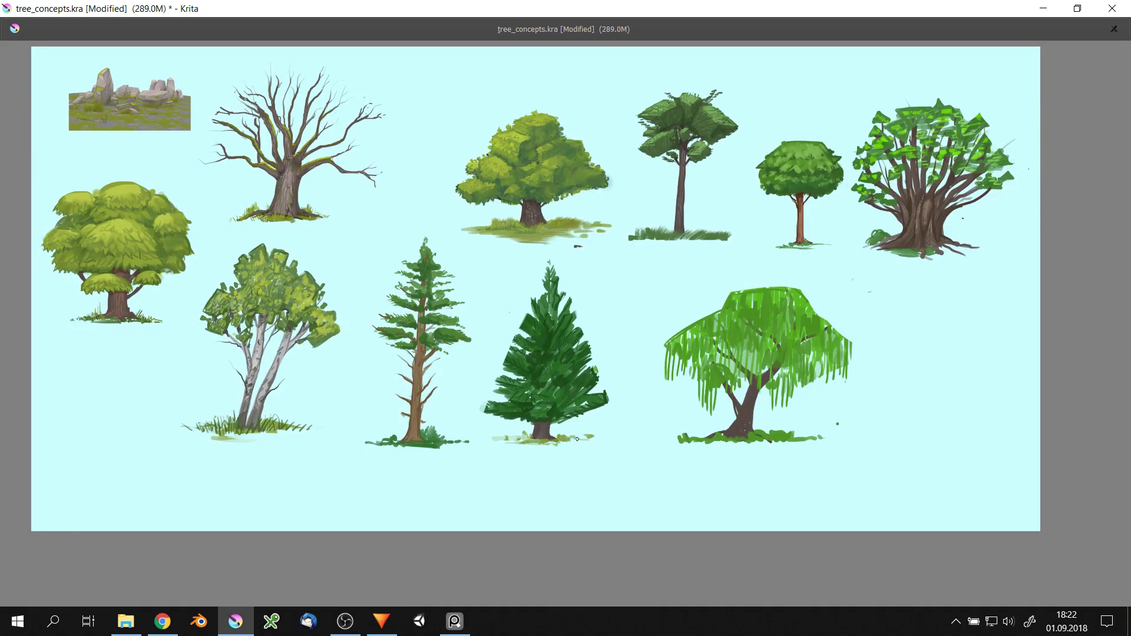
pyautogui.scroll(-3, 578, 439)
pyautogui.scroll(3, 577, 439)
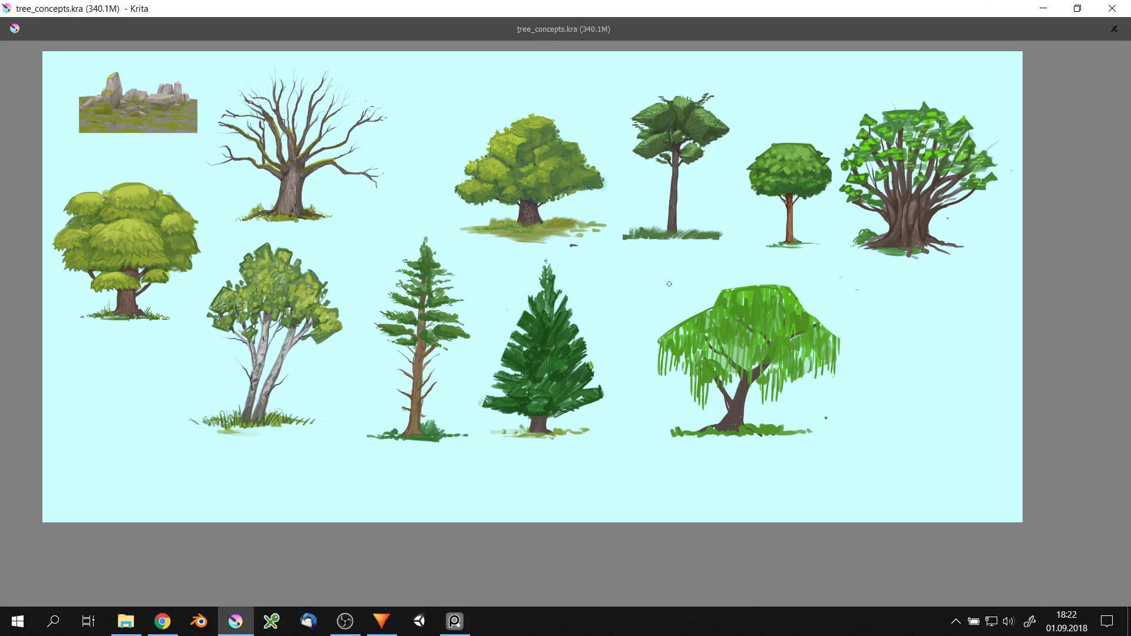
pyautogui.scroll(3, 669, 284)
# - Choose a dark green from the pop-up palette and scribble hanging strands across the willow's left and centre
pyautogui.rightClick(697, 188)
pyautogui.moveTo(533, 286); pyautogui.dragTo(534, 357)
pyautogui.moveTo(652, 197)
pyautogui.mouseDown()
pyautogui.moveTo(652, 293)
pyautogui.moveTo(698, 300)
pyautogui.mouseUp()
pyautogui.moveTo(706, 218); pyautogui.dragTo(768, 303)
pyautogui.moveTo(717, 242); pyautogui.dragTo(695, 291)
pyautogui.moveTo(642, 234); pyautogui.dragTo(655, 296)
pyautogui.moveTo(568, 285)
pyautogui.mouseDown()
pyautogui.moveTo(648, 277)
pyautogui.moveTo(660, 313)
pyautogui.mouseUp()
pyautogui.moveTo(595, 330); pyautogui.dragTo(636, 427)
pyautogui.moveTo(636, 354); pyautogui.dragTo(671, 412)
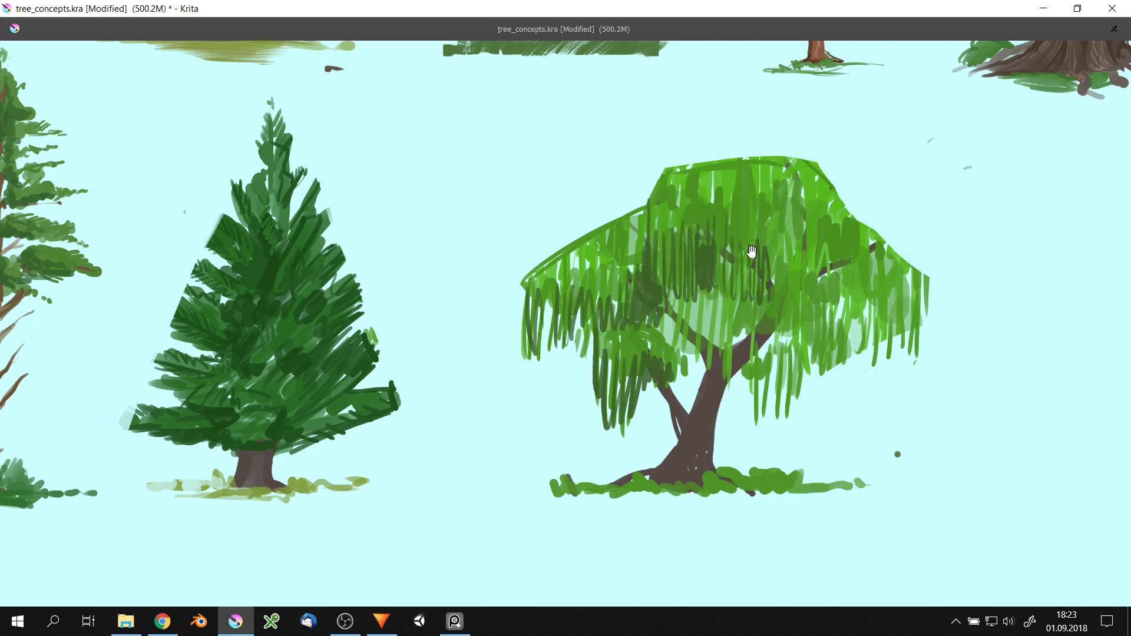
# - Paint more dark hanging strands across the willow's right canopy and centre
pyautogui.moveTo(751, 251); pyautogui.dragTo(711, 276)
pyautogui.moveTo(678, 265); pyautogui.dragTo(740, 321)
pyautogui.moveTo(740, 241); pyautogui.dragTo(777, 400)
pyautogui.moveTo(775, 318); pyautogui.dragTo(845, 382)
pyautogui.moveTo(849, 309); pyautogui.dragTo(881, 377)
pyautogui.moveTo(819, 254)
pyautogui.mouseDown()
pyautogui.moveTo(806, 281)
pyautogui.moveTo(766, 309)
pyautogui.mouseUp()
pyautogui.moveTo(748, 289); pyautogui.dragTo(731, 325)
pyautogui.moveTo(655, 329); pyautogui.dragTo(648, 412)
pyautogui.moveTo(692, 368); pyautogui.dragTo(686, 406)
# - Brush medium green over the willow's central canopy and upper trunk
pyautogui.moveTo(622, 364)
pyautogui.mouseDown()
pyautogui.moveTo(701, 330)
pyautogui.moveTo(625, 365)
pyautogui.mouseUp()
pyautogui.moveTo(601, 318); pyautogui.dragTo(639, 413)
pyautogui.moveTo(648, 366)
pyautogui.mouseDown()
pyautogui.moveTo(724, 404)
pyautogui.moveTo(748, 353)
pyautogui.moveTo(721, 342)
pyautogui.mouseUp()
pyautogui.press('-')
# - Pick a brighter green and paint highlights across the willow's top and right
pyautogui.rightClick(715, 297)
pyautogui.click(715, 297)
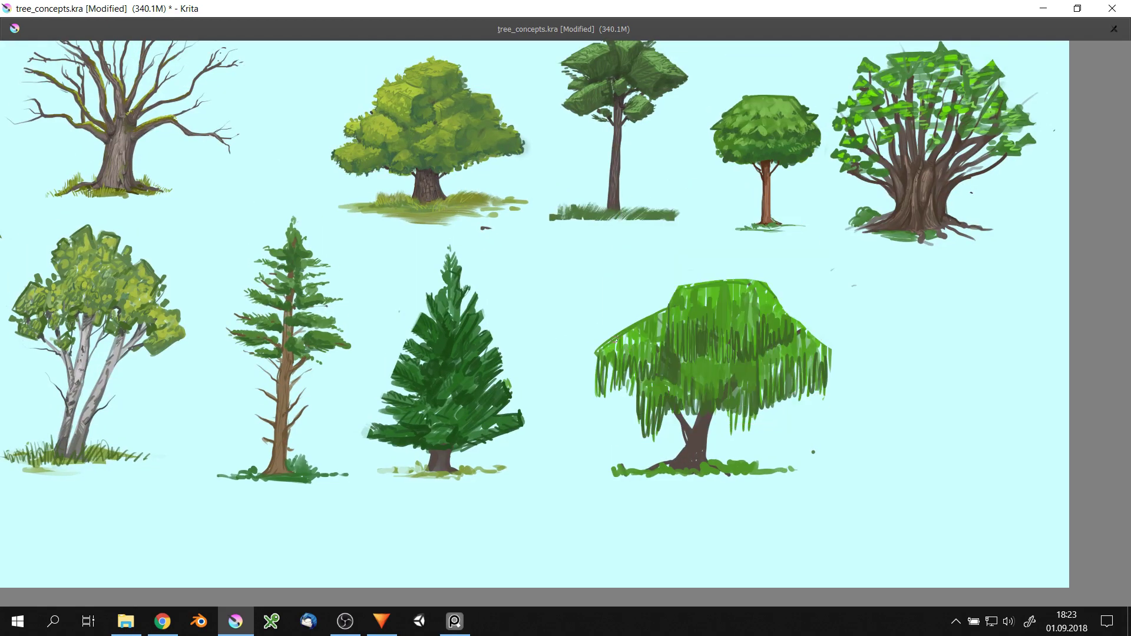
pyautogui.moveTo(678, 301); pyautogui.dragTo(774, 301)
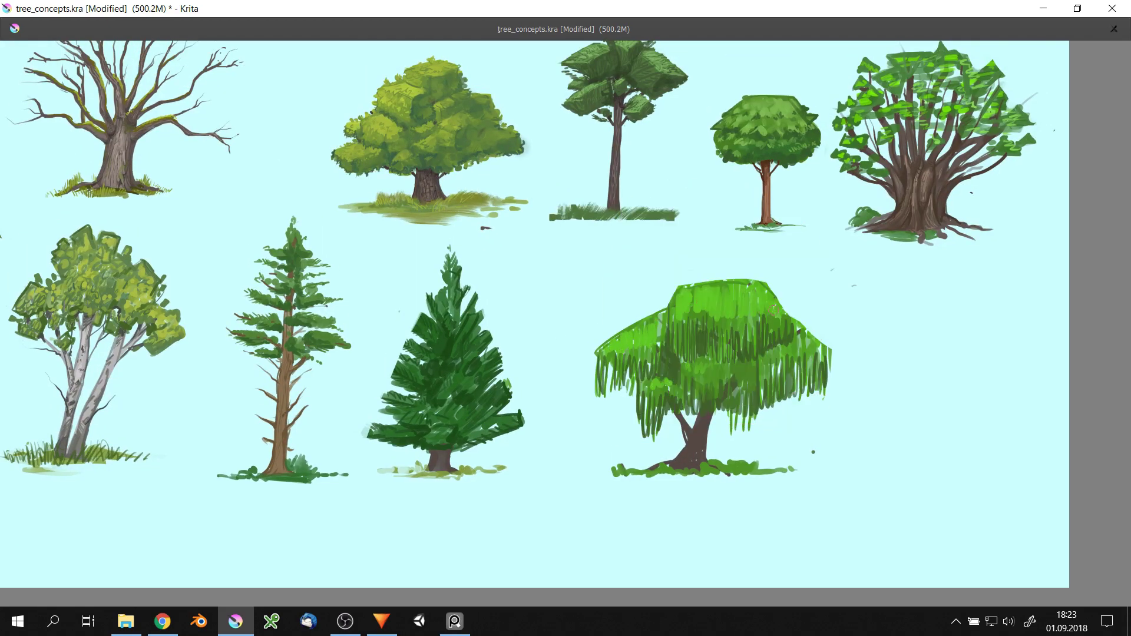
pyautogui.moveTo(763, 368); pyautogui.dragTo(807, 353)
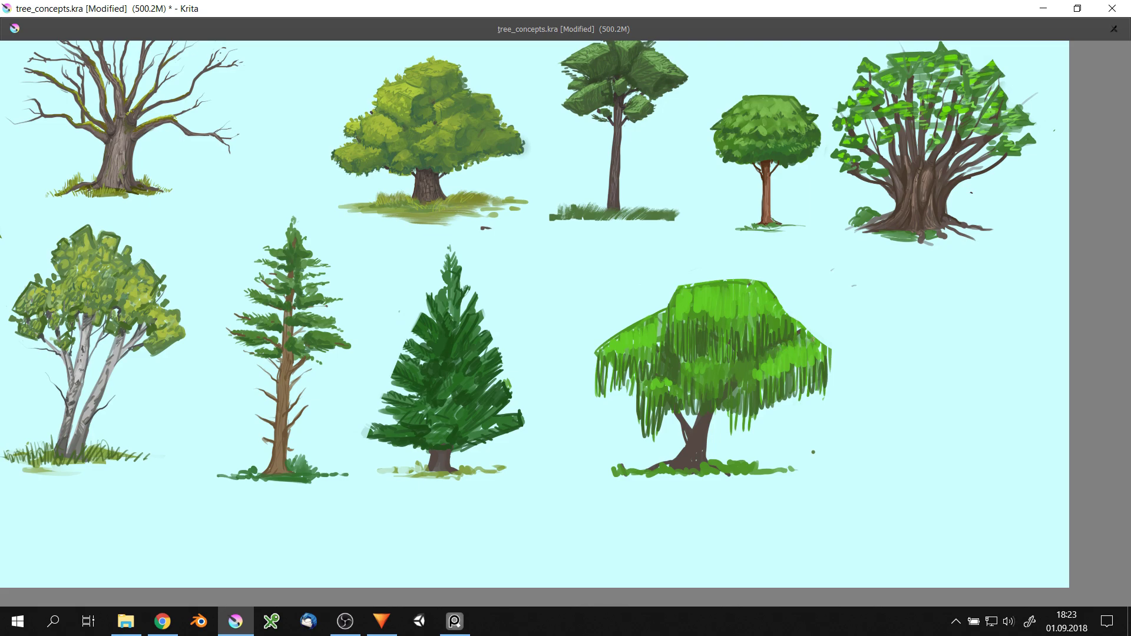
pyautogui.scroll(-5, 731, 368)
pyautogui.scroll(4, 707, 351)
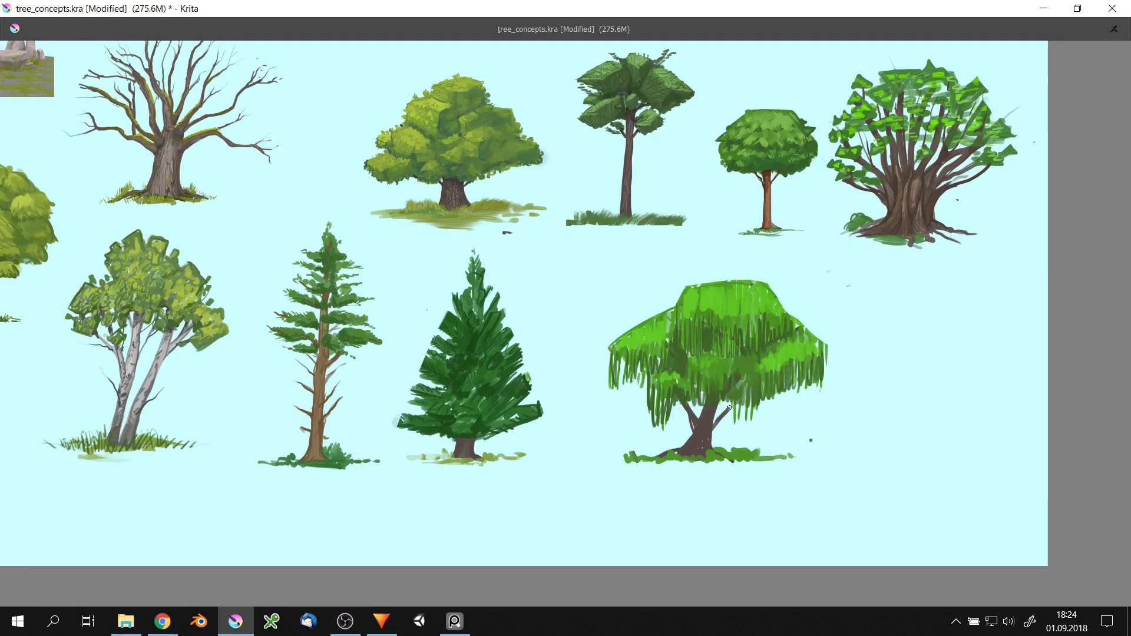
pyautogui.scroll(2, 715, 442)
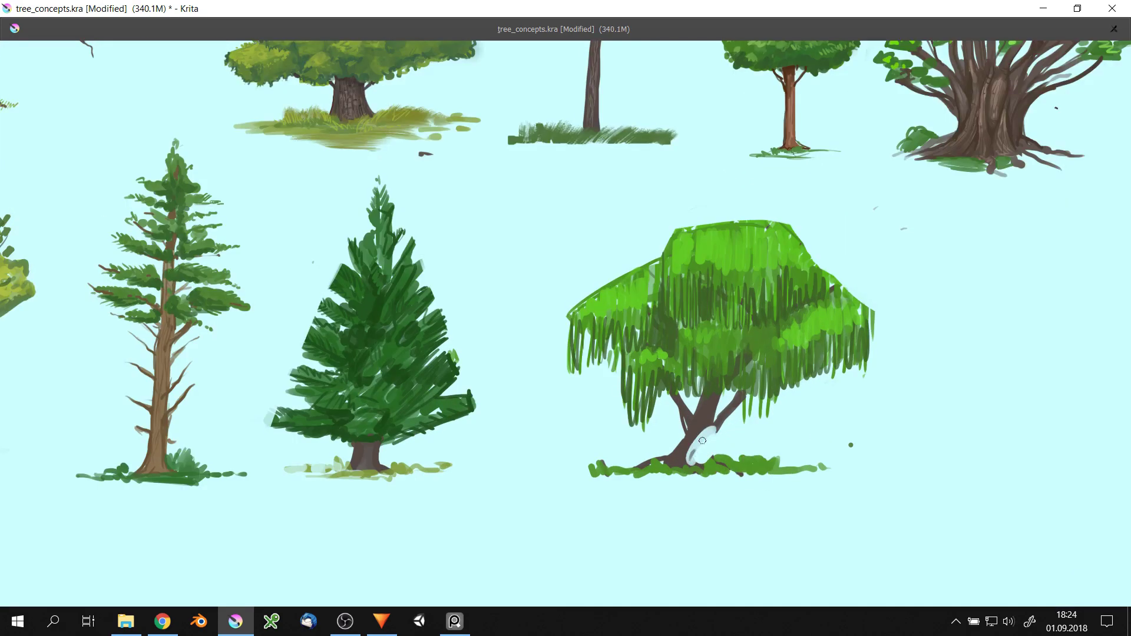
# - Add a dark brown trunk branch and trim the willow canopy's edges, outlining its upper left
pyautogui.moveTo(729, 431)
pyautogui.mouseDown()
pyautogui.moveTo(746, 403)
pyautogui.moveTo(707, 412)
pyautogui.moveTo(695, 428)
pyautogui.mouseUp()
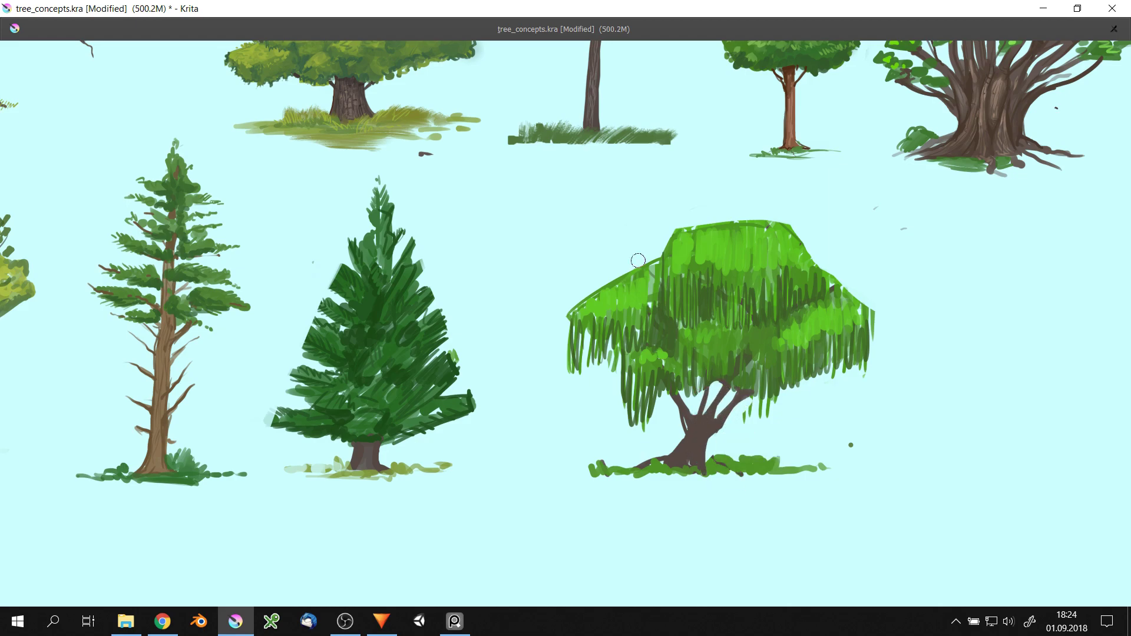
pyautogui.moveTo(638, 260); pyautogui.dragTo(663, 268)
pyautogui.moveTo(816, 263); pyautogui.dragTo(835, 270)
pyautogui.moveTo(621, 277)
pyautogui.mouseDown()
pyautogui.moveTo(588, 295)
pyautogui.moveTo(660, 265)
pyautogui.mouseUp()
pyautogui.moveTo(568, 315); pyautogui.dragTo(575, 371)
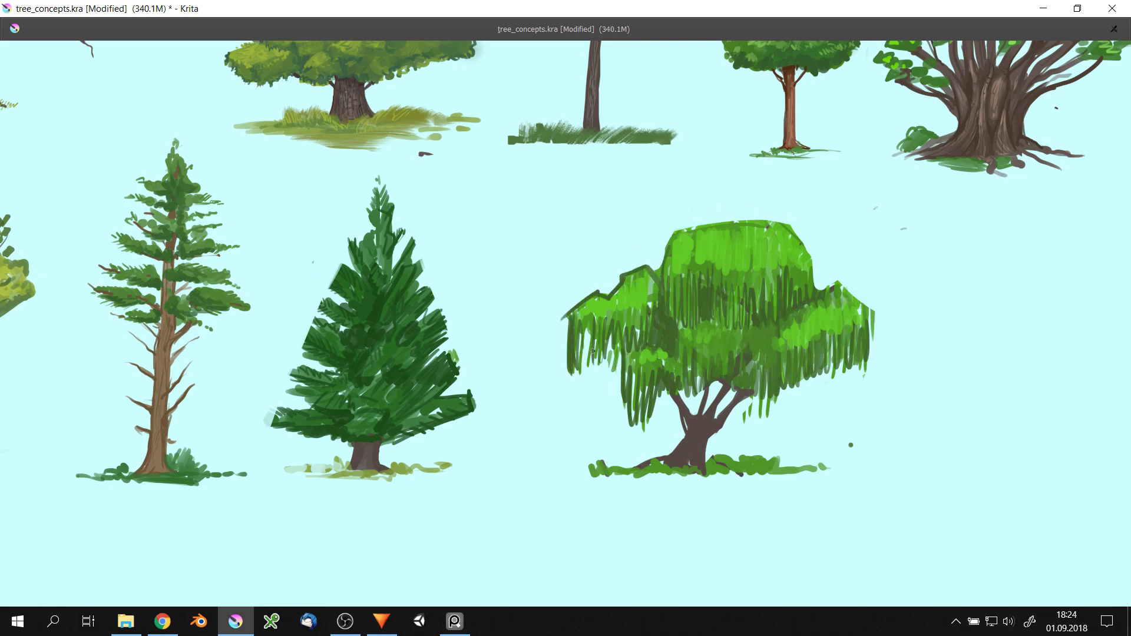
pyautogui.moveTo(648, 424); pyautogui.dragTo(608, 414)
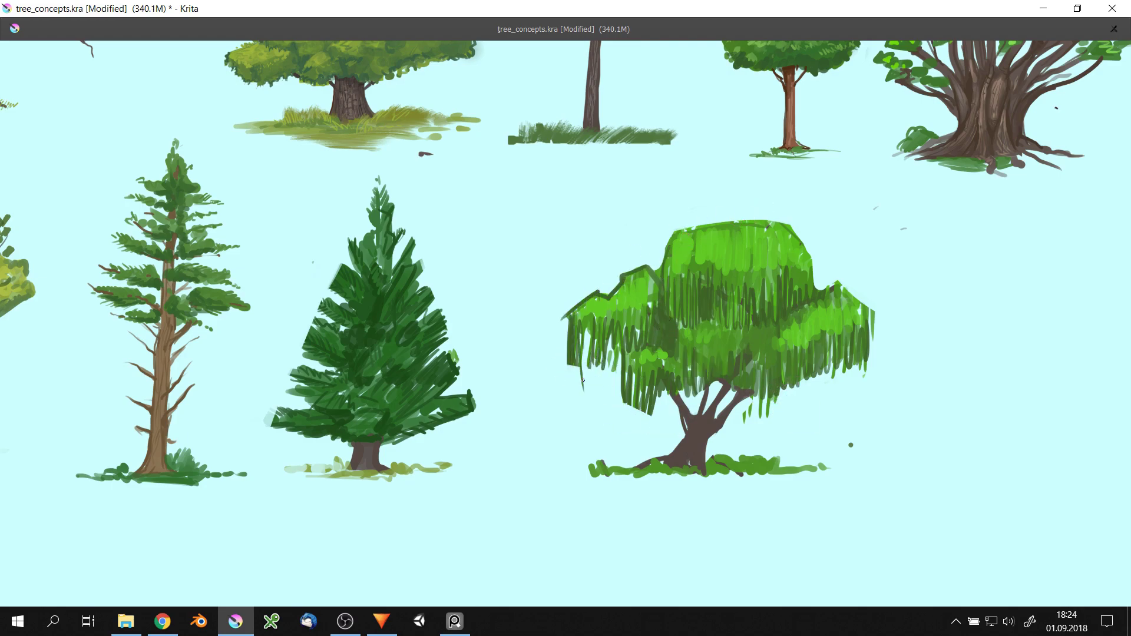
# - Darken the willow's lower-left and lower-right drooping strands and add grass at its base
pyautogui.moveTo(584, 321); pyautogui.dragTo(587, 394)
pyautogui.moveTo(604, 327); pyautogui.dragTo(607, 374)
pyautogui.moveTo(725, 393); pyautogui.dragTo(717, 418)
pyautogui.moveTo(766, 395); pyautogui.dragTo(771, 441)
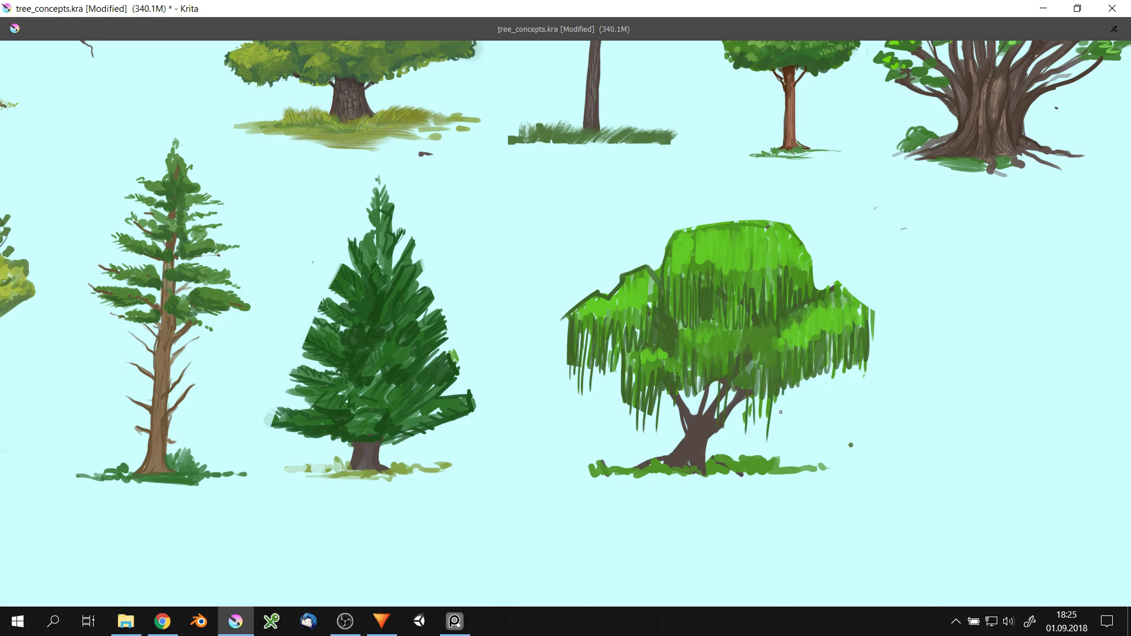
pyautogui.moveTo(789, 374); pyautogui.dragTo(781, 447)
pyautogui.moveTo(830, 348)
pyautogui.mouseDown()
pyautogui.moveTo(829, 403)
pyautogui.moveTo(848, 395)
pyautogui.mouseUp()
pyautogui.moveTo(863, 325); pyautogui.dragTo(870, 395)
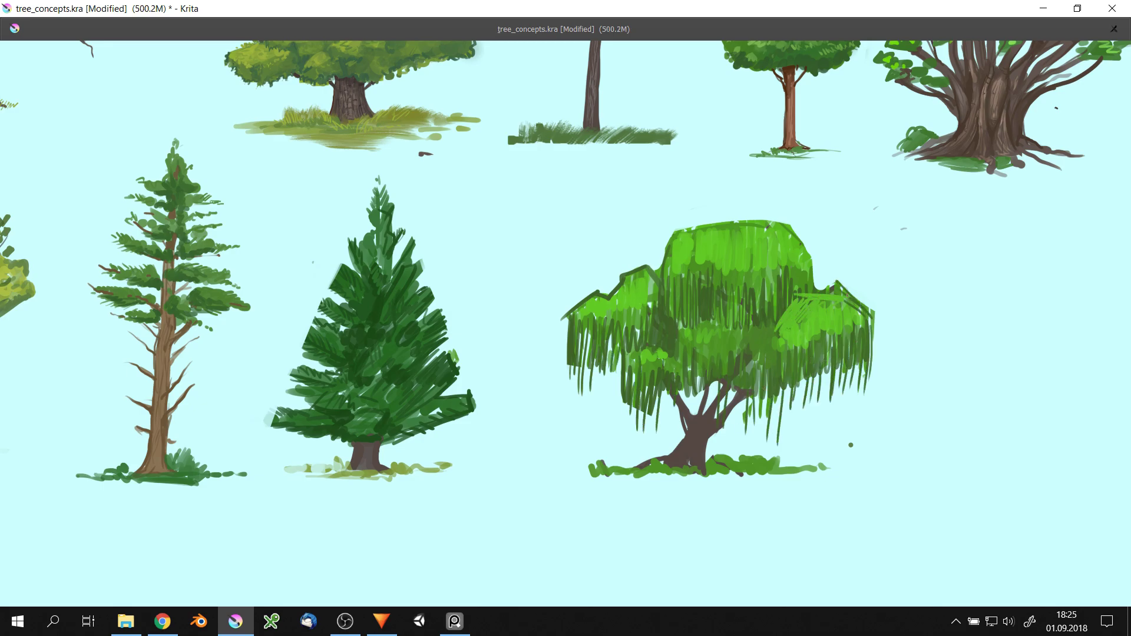
pyautogui.press('-')
pyautogui.moveTo(689, 403); pyautogui.dragTo(693, 382)
# - Shade the willow's trunk edges and forked branches with dark brown strokes
pyautogui.press('+')
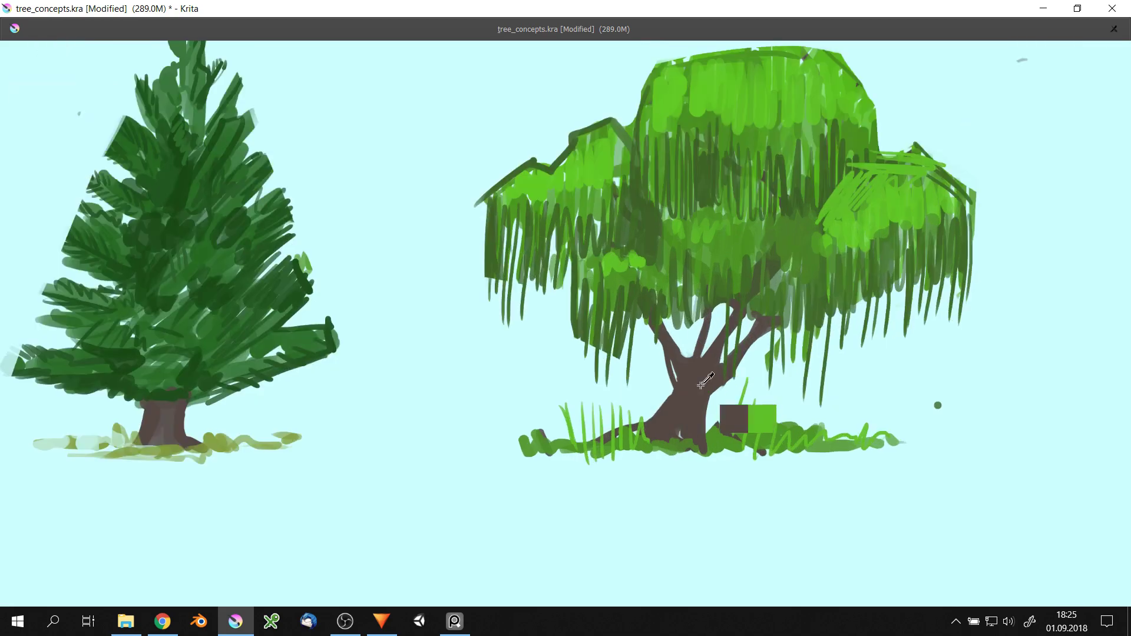
pyautogui.rightClick(708, 386)
pyautogui.moveTo(661, 324); pyautogui.dragTo(648, 427)
pyautogui.rightClick(682, 318)
pyautogui.moveTo(678, 344); pyautogui.dragTo(648, 427)
pyautogui.moveTo(677, 370); pyautogui.dragTo(655, 324)
pyautogui.moveTo(701, 343)
pyautogui.mouseDown()
pyautogui.moveTo(718, 306)
pyautogui.moveTo(705, 435)
pyautogui.mouseUp()
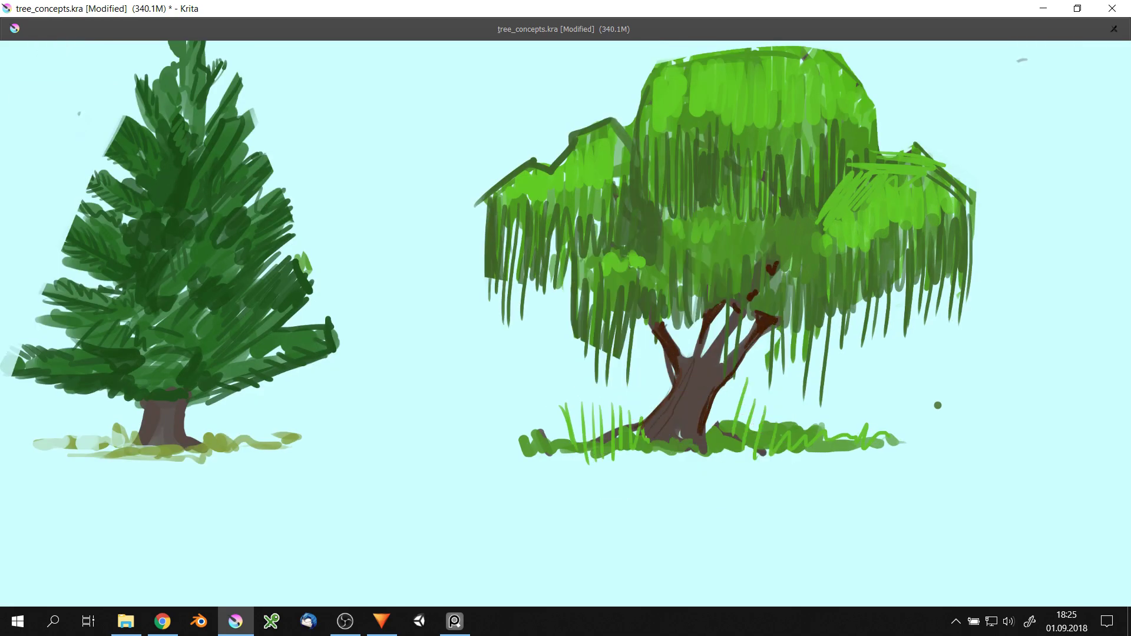
pyautogui.moveTo(722, 362); pyautogui.dragTo(680, 439)
pyautogui.moveTo(728, 315); pyautogui.dragTo(704, 354)
pyautogui.press('-')
# - Hatch light-green highlights across the willow's left, right and upper crown
pyautogui.rightClick(634, 289)
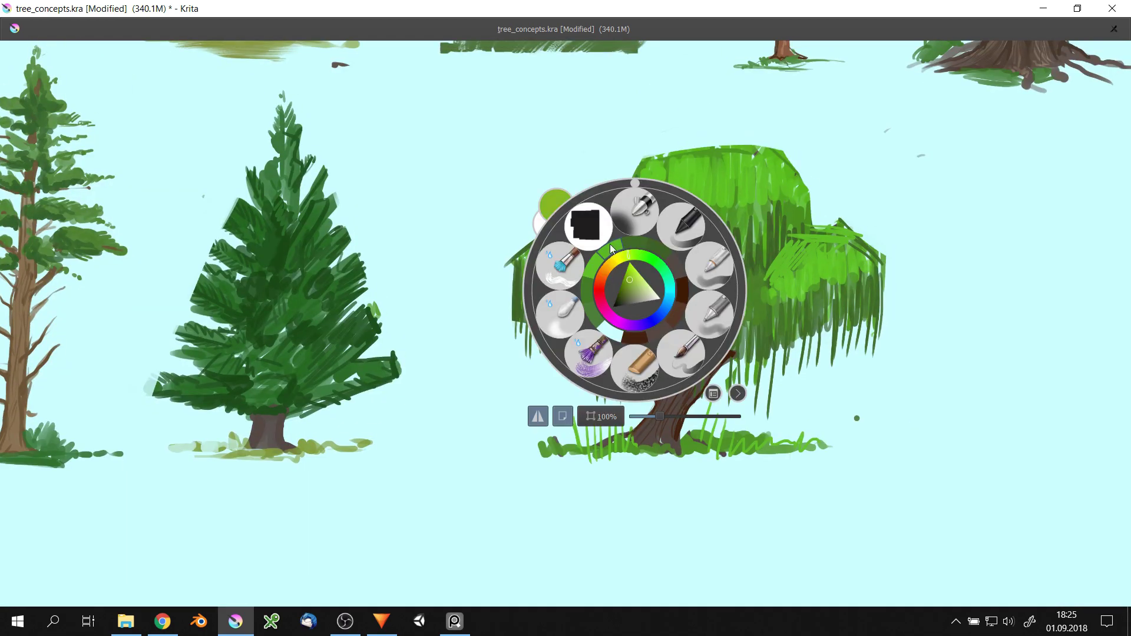
pyautogui.click(611, 247)
pyautogui.rightClick(588, 223)
pyautogui.click(603, 219)
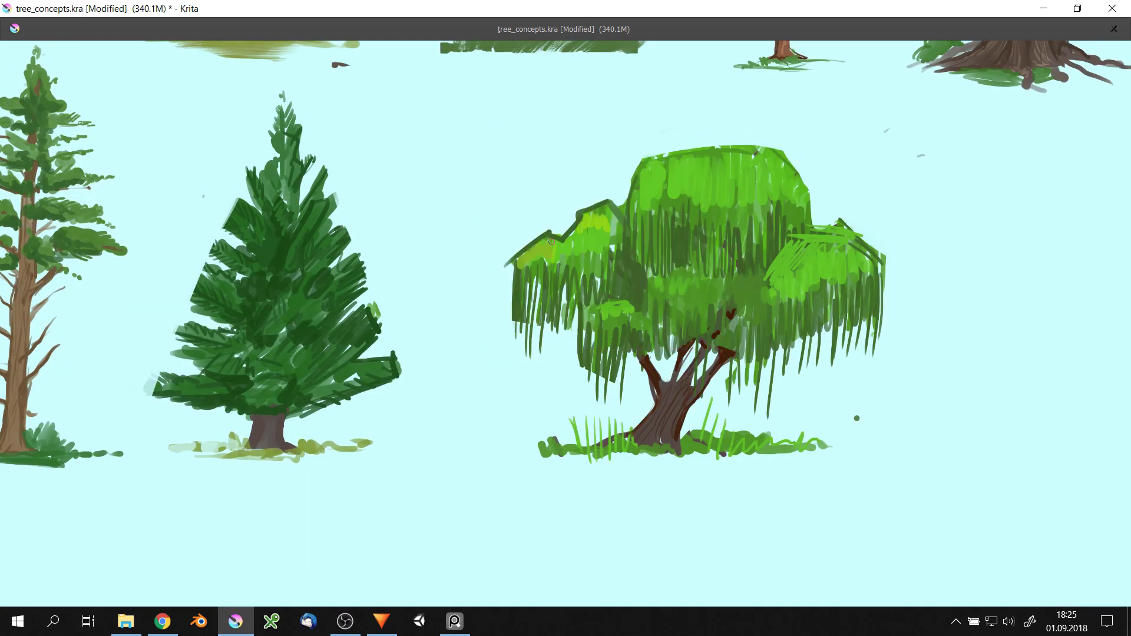
pyautogui.moveTo(551, 242); pyautogui.dragTo(567, 269)
pyautogui.moveTo(591, 309)
pyautogui.mouseDown()
pyautogui.moveTo(636, 308)
pyautogui.moveTo(705, 271)
pyautogui.mouseUp()
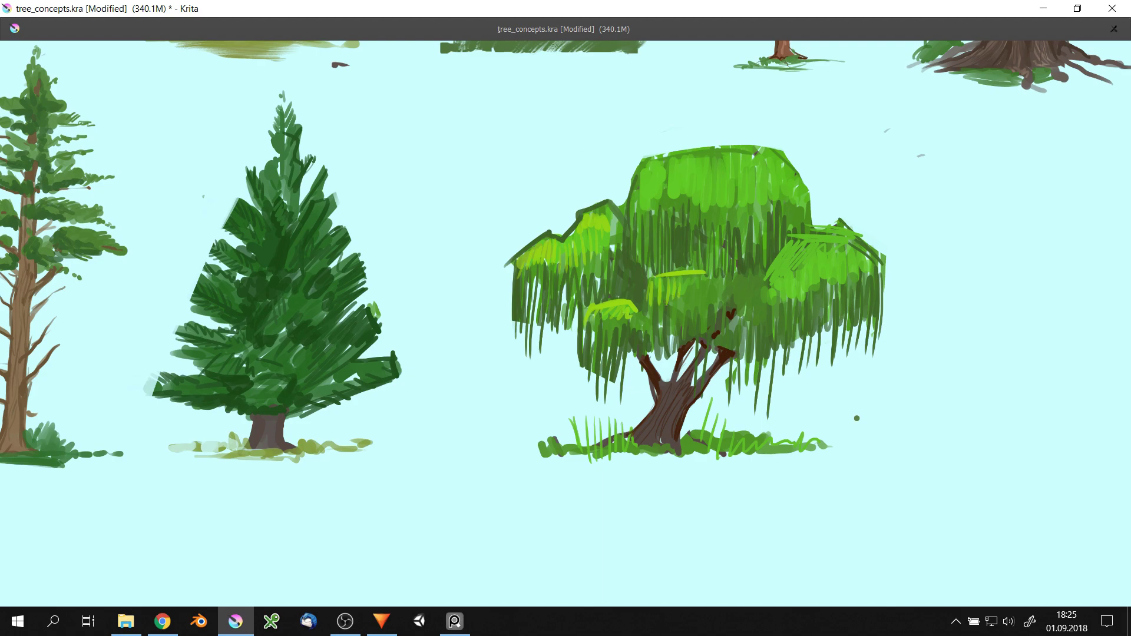
pyautogui.moveTo(778, 283); pyautogui.dragTo(854, 245)
pyautogui.moveTo(784, 236); pyautogui.dragTo(841, 224)
pyautogui.scroll(-1, 676, 311)
pyautogui.moveTo(685, 302); pyautogui.dragTo(707, 287)
pyautogui.moveTo(650, 231)
pyautogui.mouseDown()
pyautogui.moveTo(662, 212)
pyautogui.moveTo(728, 199)
pyautogui.mouseUp()
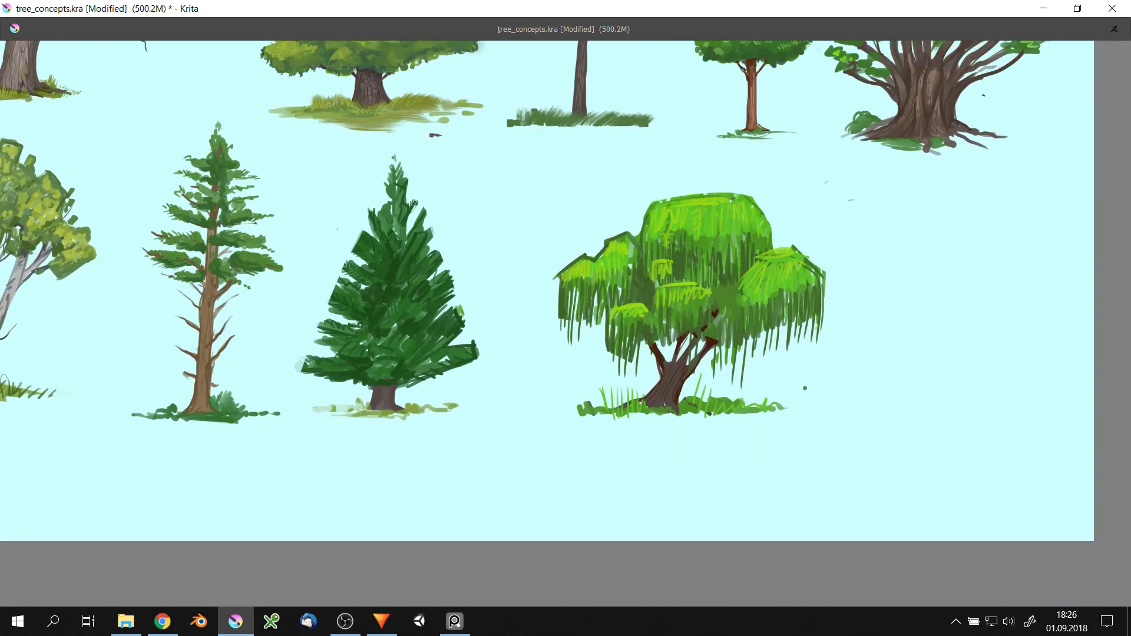
# - Add a light-green stroke on the willow's upper-left crown
pyautogui.scroll(-4, 668, 261)
pyautogui.scroll(3, 614, 323)
pyautogui.scroll(-1, 740, 217)
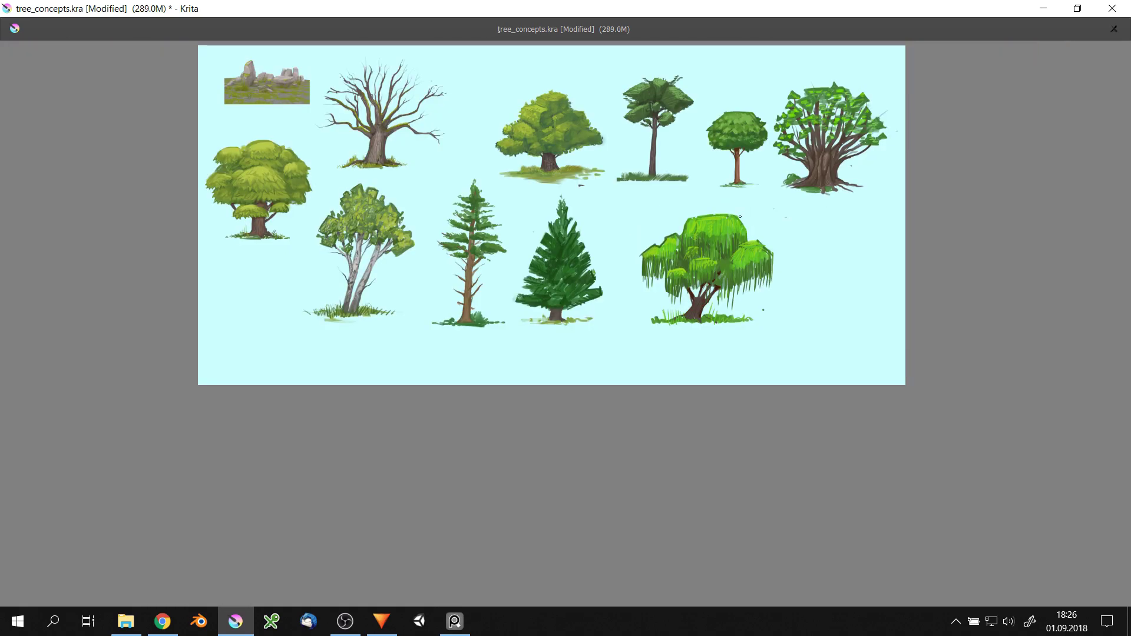
pyautogui.scroll(2, 678, 263)
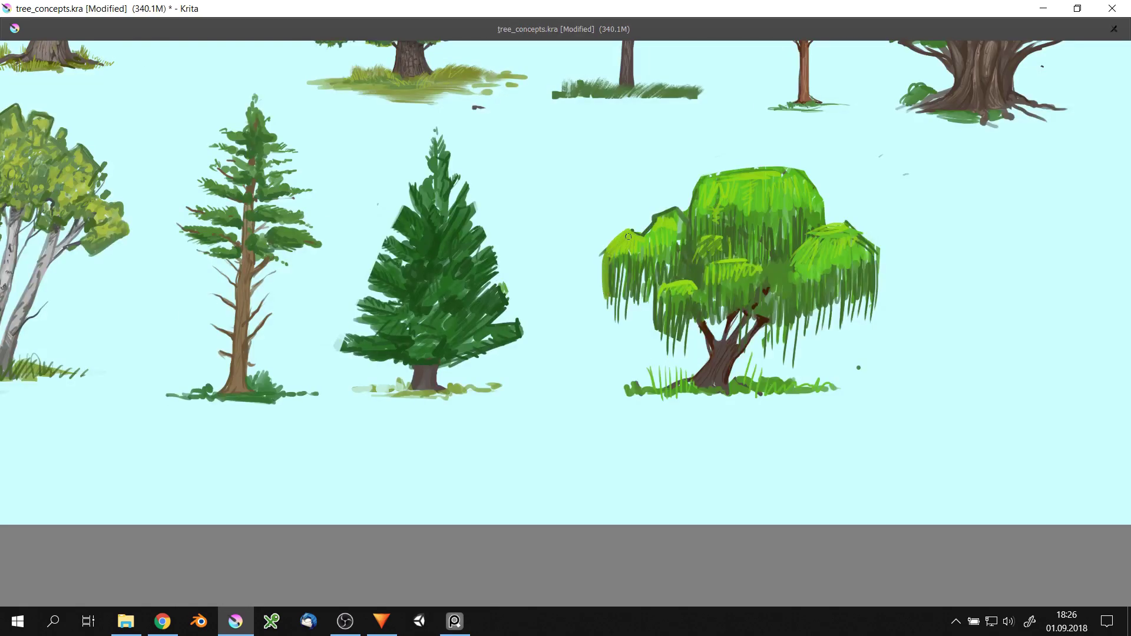
pyautogui.moveTo(628, 237); pyautogui.dragTo(670, 219)
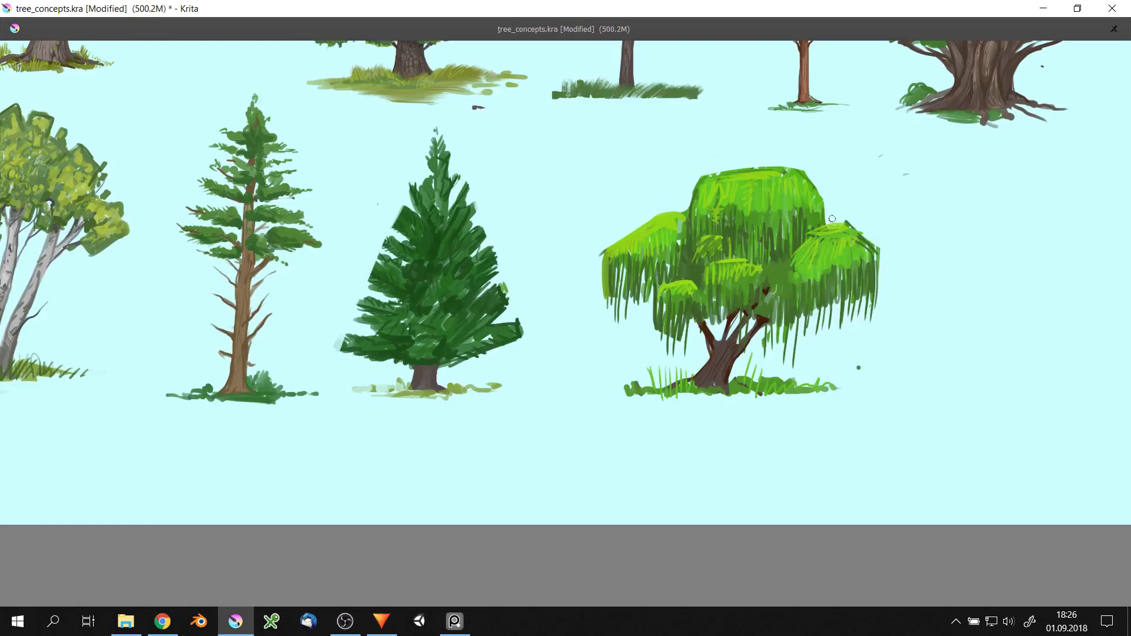
# - Paint background colour over the crown top, then undo the pale overpaint
pyautogui.scroll(-3, 684, 239)
pyautogui.scroll(1, 683, 240)
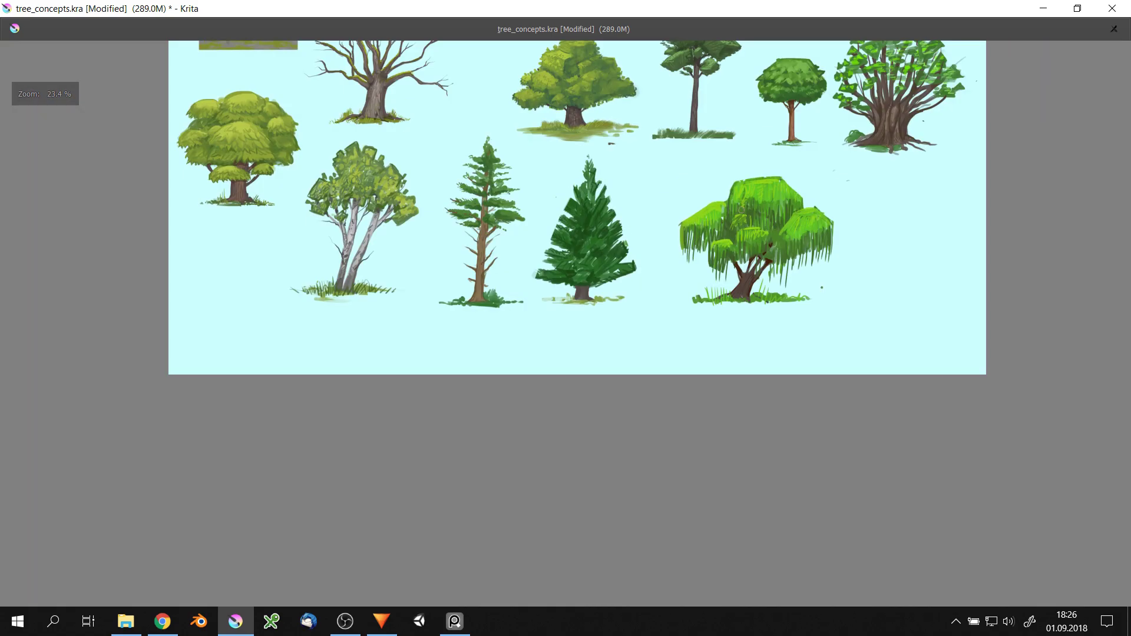
pyautogui.scroll(2, 523, 200)
pyautogui.moveTo(523, 201); pyautogui.dragTo(574, 192)
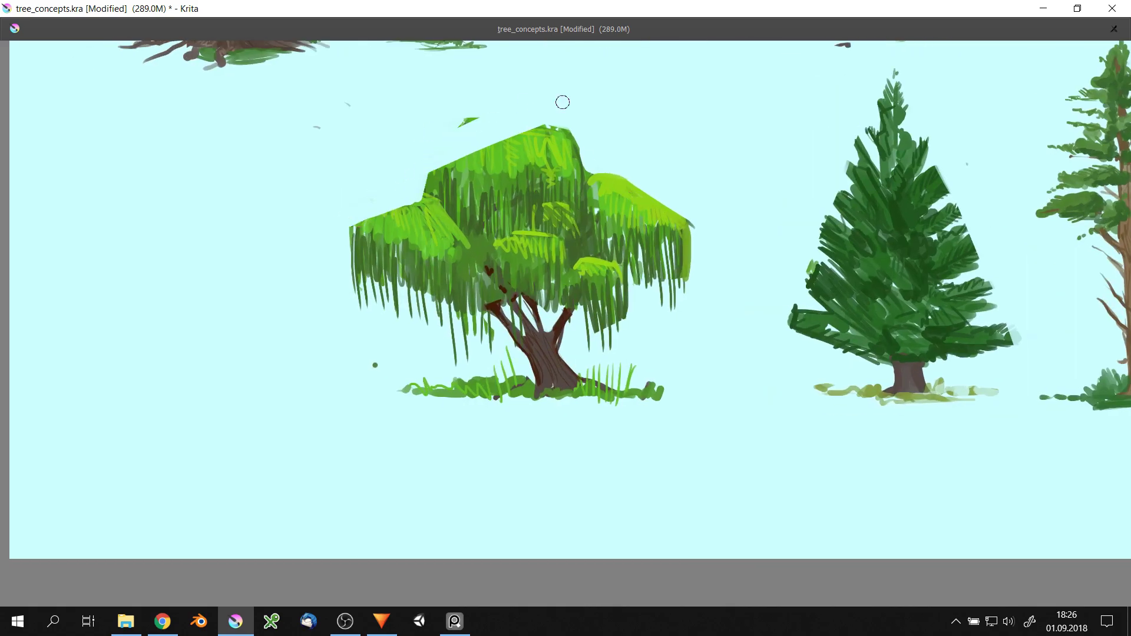
pyautogui.moveTo(442, 125)
pyautogui.mouseDown()
pyautogui.moveTo(576, 137)
pyautogui.moveTo(588, 151)
pyautogui.moveTo(487, 132)
pyautogui.moveTo(589, 153)
pyautogui.mouseUp()
pyautogui.scroll(-3, 589, 153)
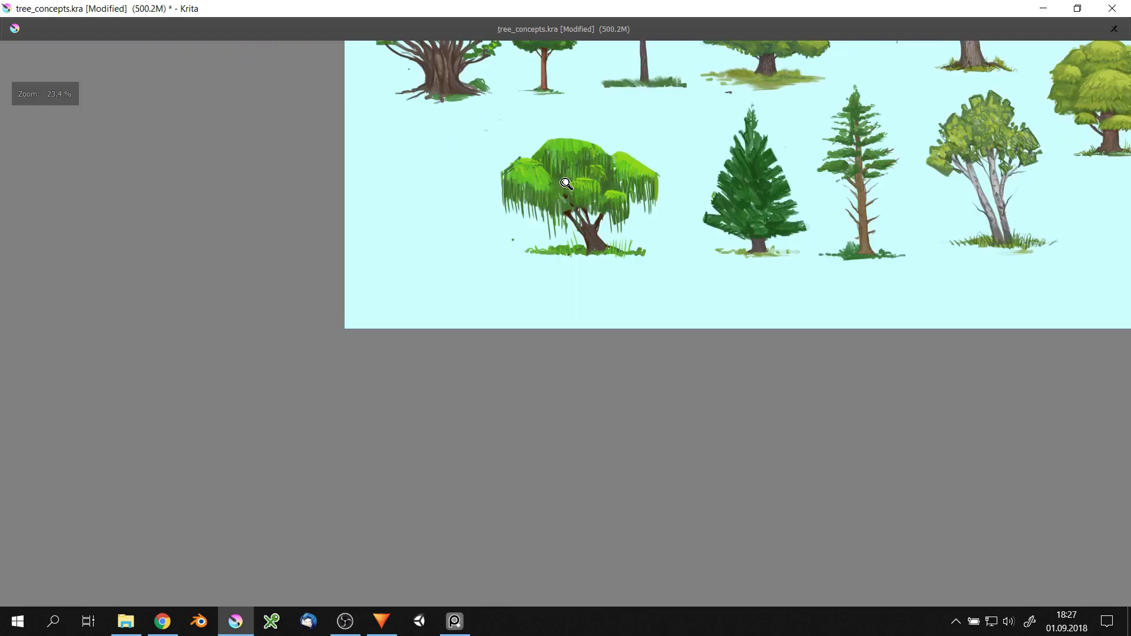
pyautogui.scroll(2, 648, 118)
pyautogui.hotkey('ctrl', 'z')
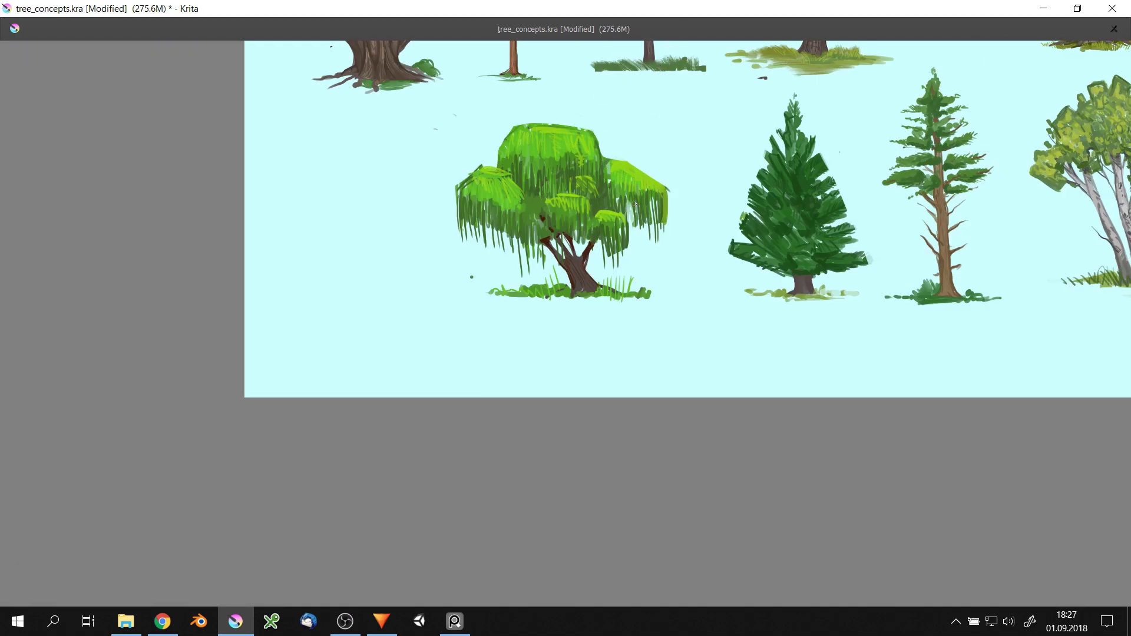
# - Extend the right lobe's drapery outward and down with darker green strands
pyautogui.moveTo(612, 159)
pyautogui.mouseDown()
pyautogui.moveTo(677, 200)
pyautogui.moveTo(660, 239)
pyautogui.mouseUp()
pyautogui.moveTo(680, 179)
pyautogui.mouseDown()
pyautogui.moveTo(665, 236)
pyautogui.moveTo(630, 253)
pyautogui.mouseUp()
pyautogui.moveTo(655, 198); pyautogui.dragTo(655, 245)
pyautogui.moveTo(674, 184); pyautogui.dragTo(667, 209)
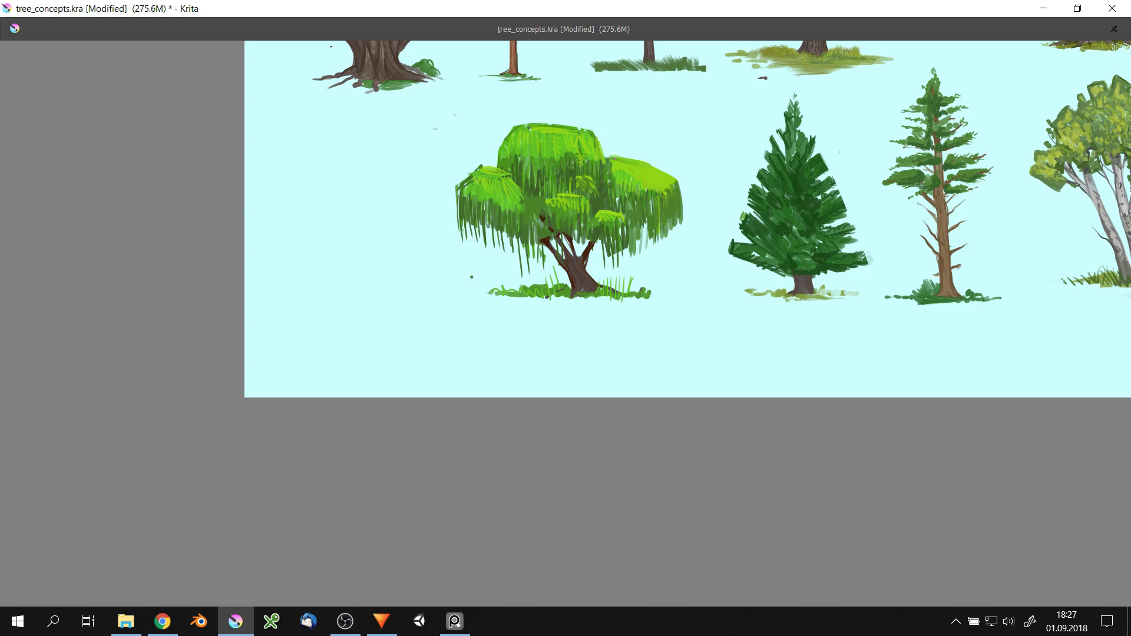
pyautogui.scroll(-3, 648, 235)
pyautogui.moveTo(966, 118); pyautogui.dragTo(628, 119)
pyautogui.moveTo(578, 172); pyautogui.dragTo(676, 194)
# - Hatch brush strokes across the willow's upper-left and right crown
pyautogui.scroll(3, 474, 205)
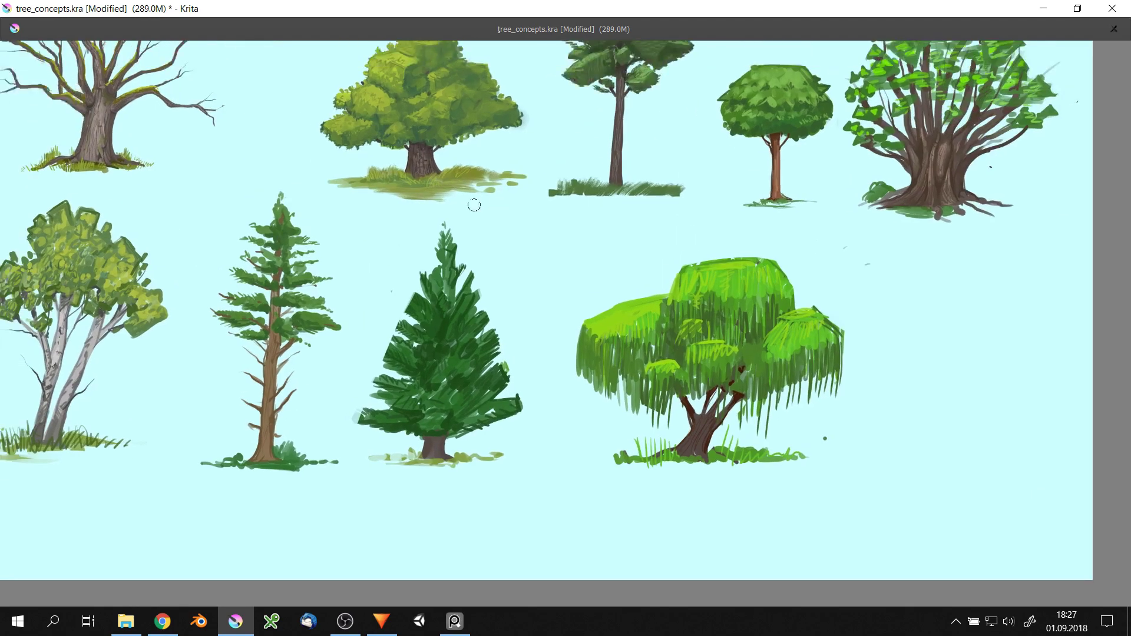
pyautogui.scroll(2, 664, 183)
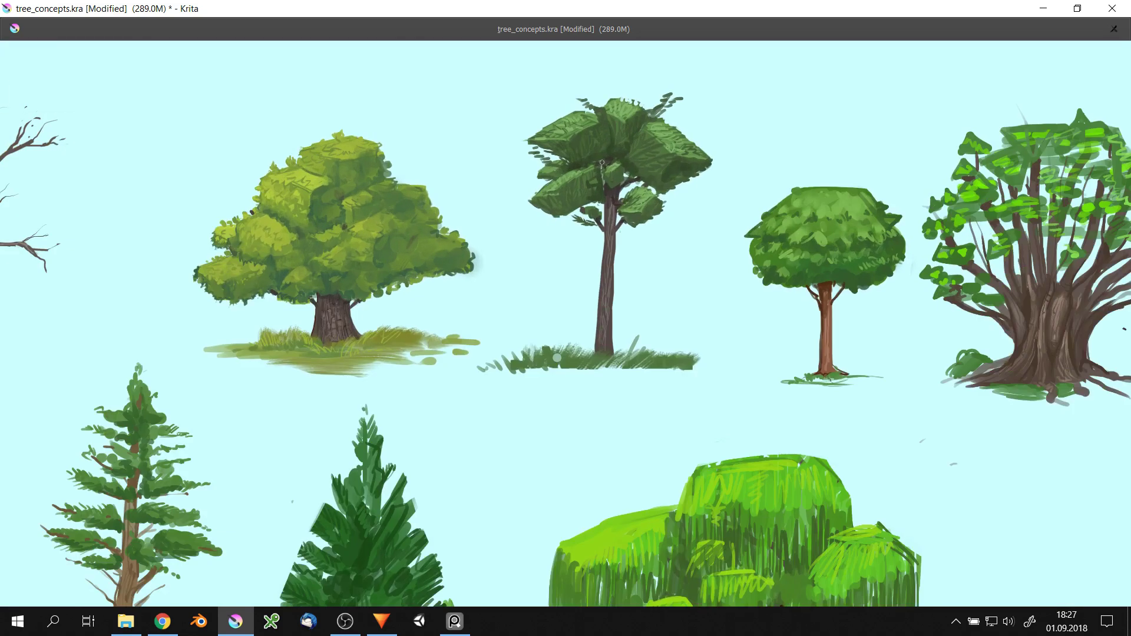
pyautogui.scroll(2, 610, 241)
pyautogui.scroll(2, 610, 241)
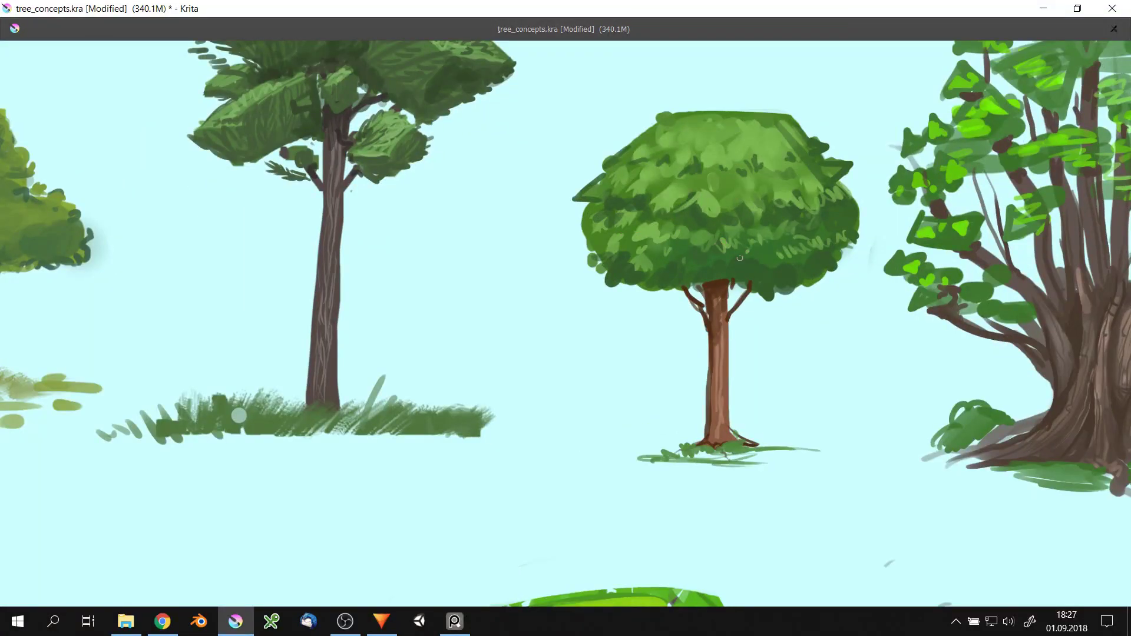
pyautogui.scroll(-1, 856, 212)
pyautogui.moveTo(566, 295); pyautogui.dragTo(520, 382)
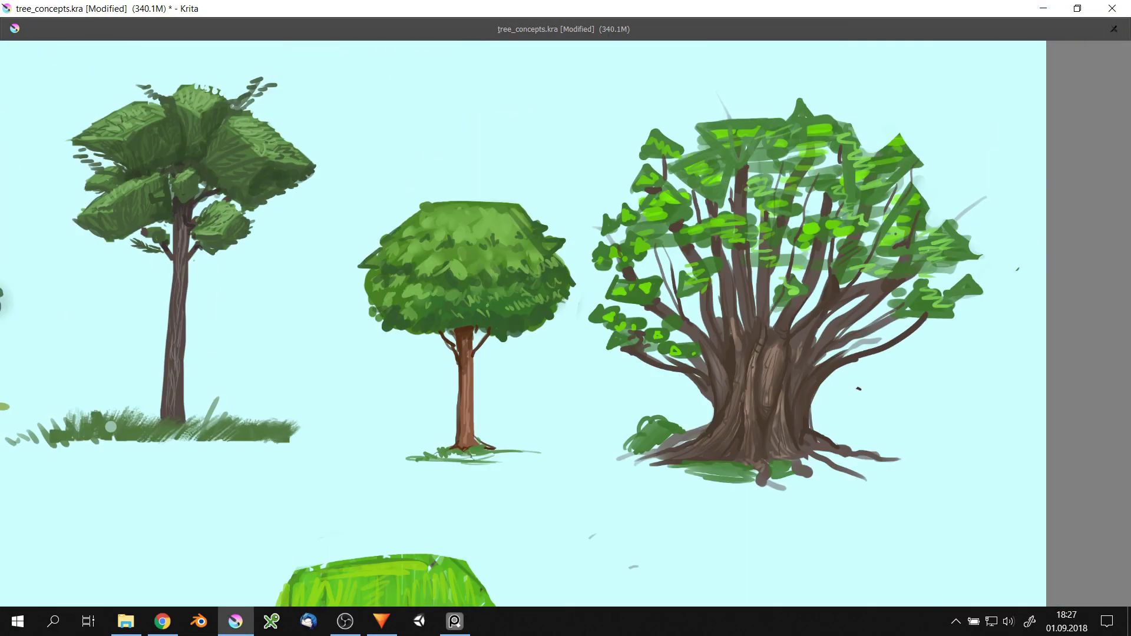
pyautogui.scroll(-2, 595, 311)
pyautogui.scroll(-1, 595, 311)
pyautogui.scroll(2, 595, 310)
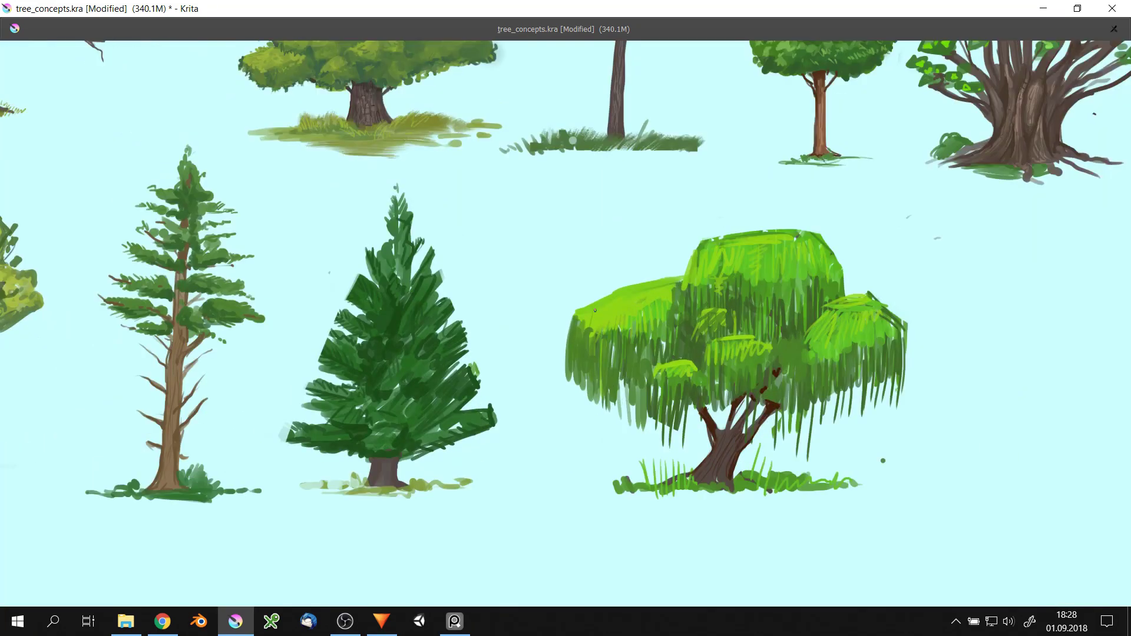
pyautogui.moveTo(597, 311); pyautogui.dragTo(706, 253)
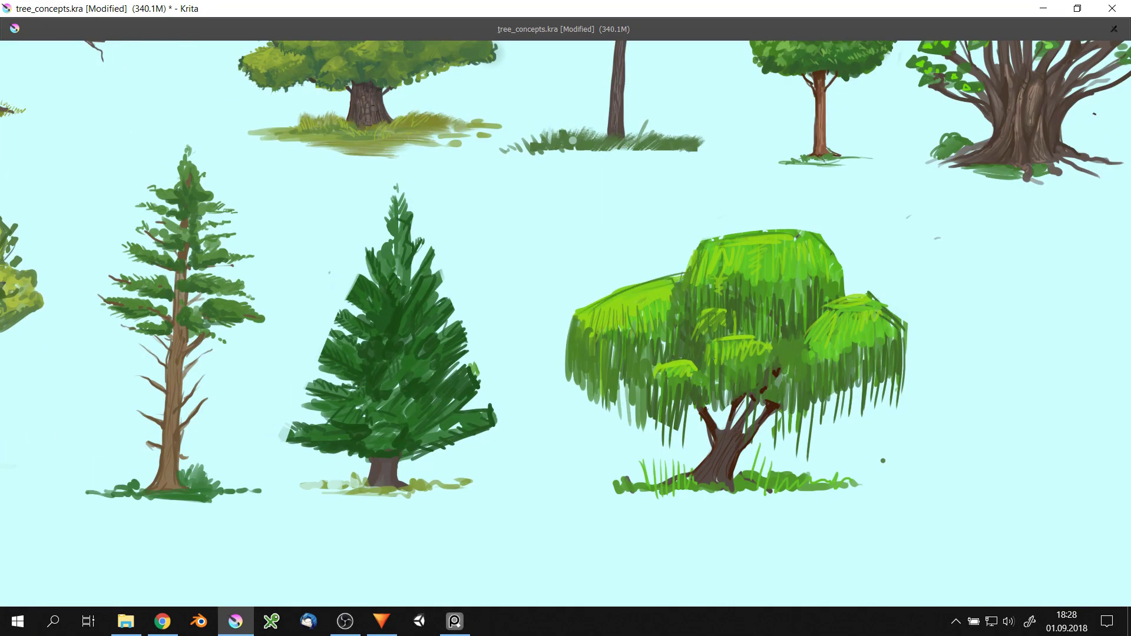
pyautogui.moveTo(822, 360)
pyautogui.mouseDown()
pyautogui.moveTo(877, 306)
pyautogui.moveTo(892, 271)
pyautogui.mouseUp()
pyautogui.moveTo(883, 295); pyautogui.dragTo(771, 305)
pyautogui.moveTo(598, 292); pyautogui.dragTo(657, 253)
pyautogui.moveTo(675, 295); pyautogui.dragTo(725, 253)
# - Paint four dark green drooping strands on the left foliage and lighten its top
pyautogui.scroll(-2, 1022, 194)
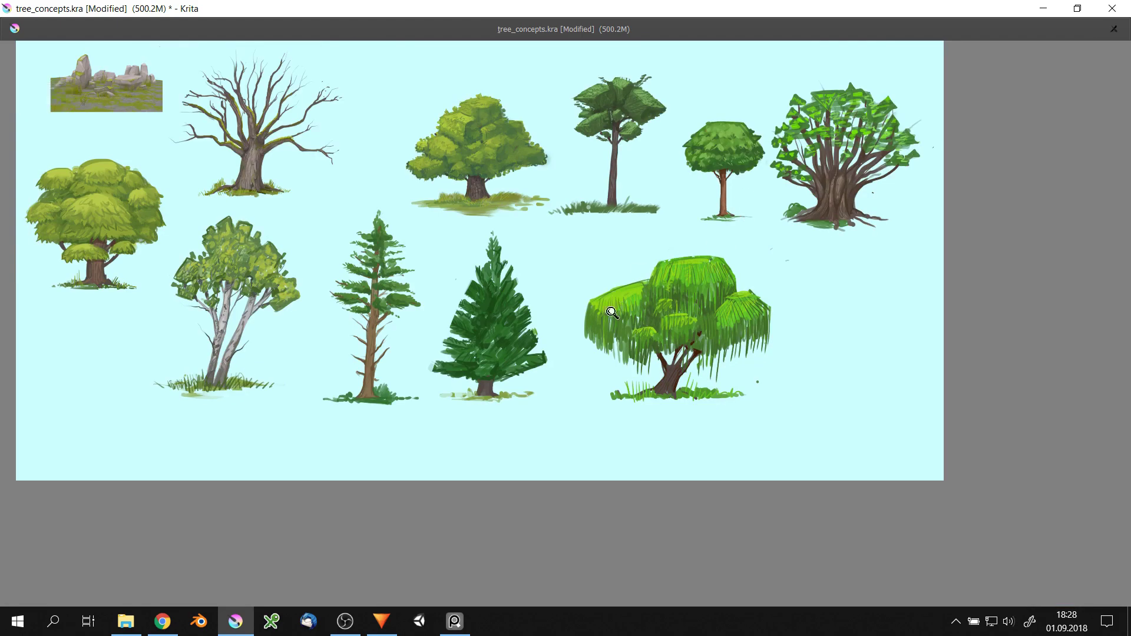
pyautogui.scroll(1, 1022, 195)
pyautogui.moveTo(609, 359); pyautogui.dragTo(610, 385)
pyautogui.moveTo(620, 357); pyautogui.dragTo(620, 403)
pyautogui.moveTo(629, 355); pyautogui.dragTo(629, 388)
pyautogui.moveTo(648, 373); pyautogui.dragTo(653, 407)
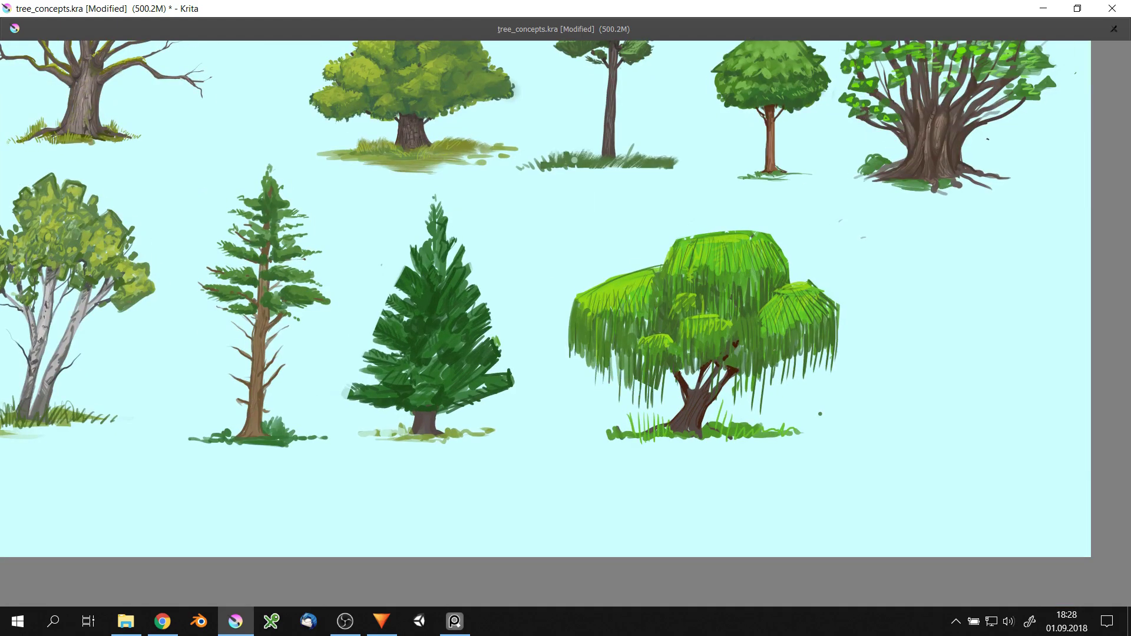
pyautogui.moveTo(581, 298); pyautogui.dragTo(642, 274)
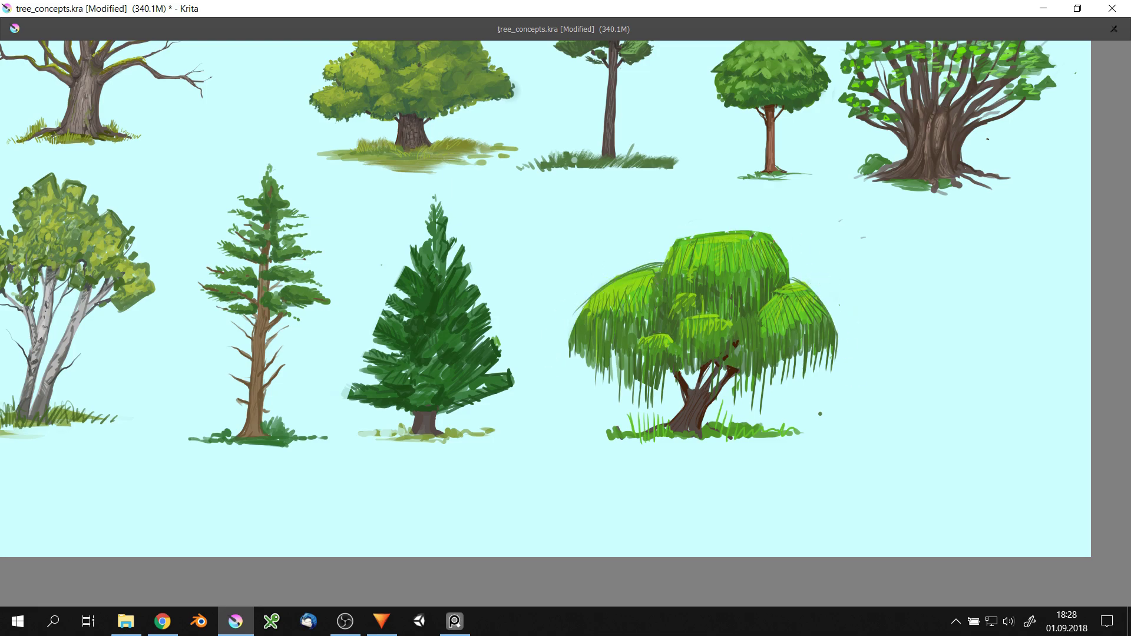
# - Smooth the crown top with background colour and review the whole sheet
pyautogui.moveTo(786, 259)
pyautogui.mouseDown()
pyautogui.moveTo(776, 244)
pyautogui.moveTo(798, 267)
pyautogui.mouseUp()
pyautogui.press('-')
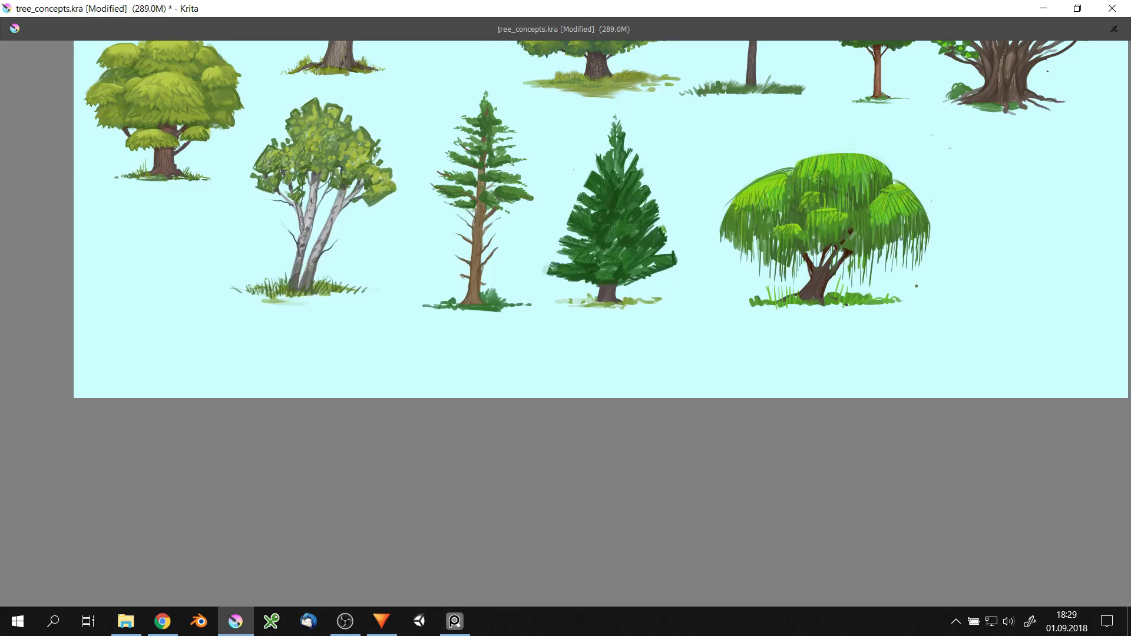
pyautogui.press('-')
pyautogui.press('-')
pyautogui.press('+')
pyautogui.press('+')
pyautogui.press('+')
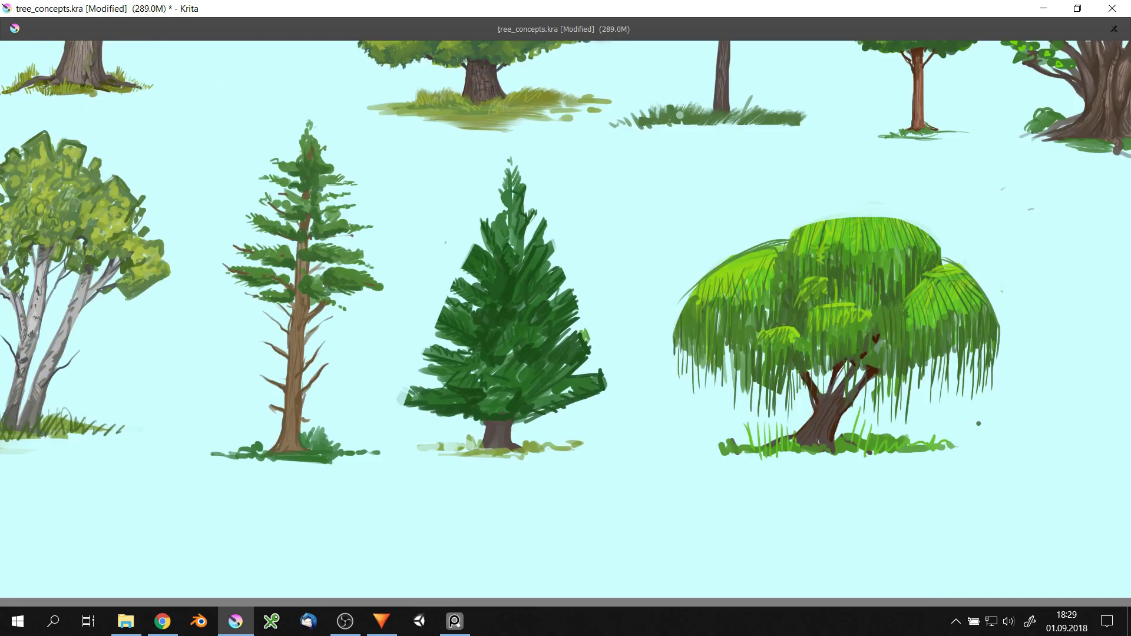